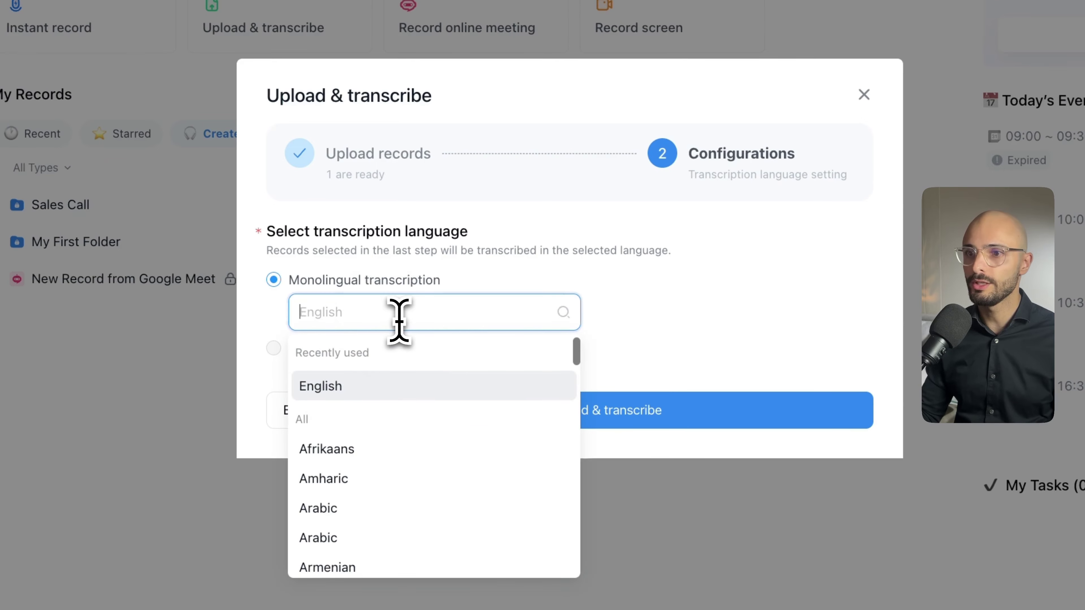
- Upload and transcribe the record with monolingual transcription in English, and check its upload progress
{"action": "left_click", "coordinate": [358, 321]}
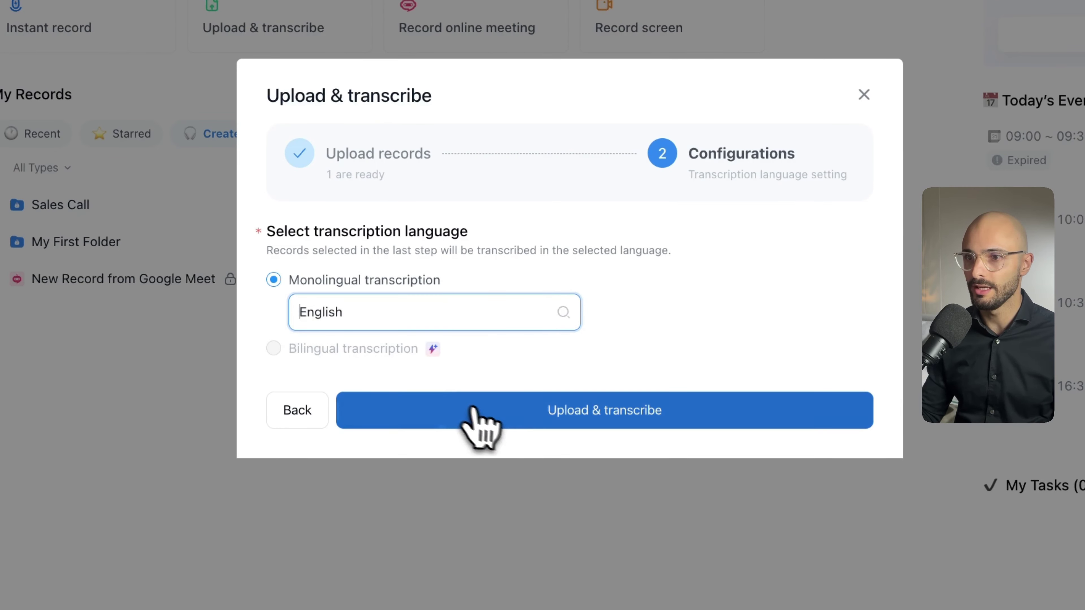
{"action": "left_click", "coordinate": [510, 413]}
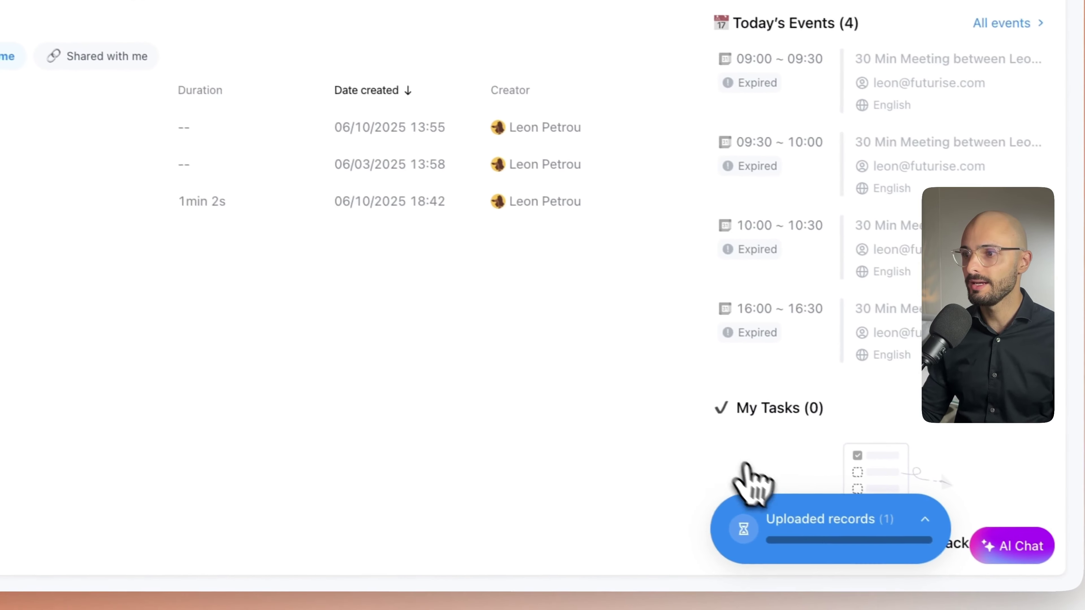
{"action": "left_click", "coordinate": [876, 526]}
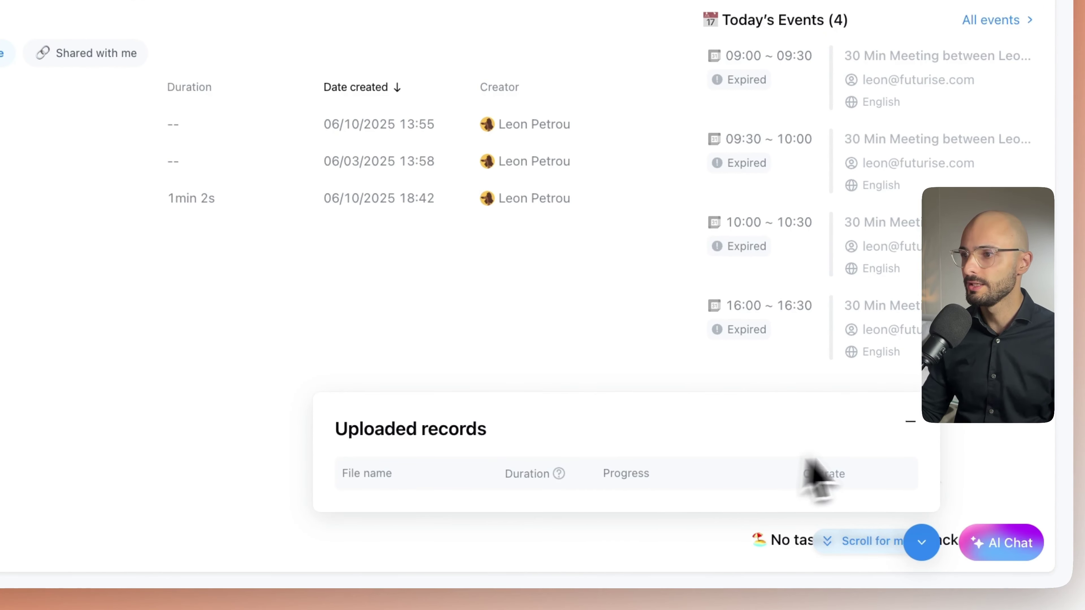
{"action": "left_click", "coordinate": [911, 429]}
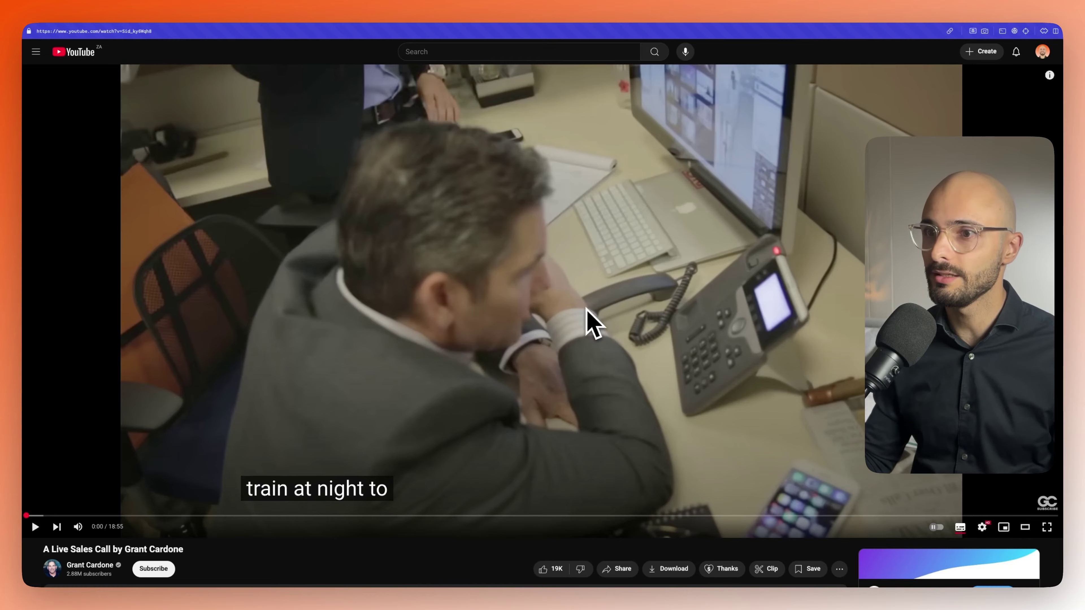
- Look over the YouTube page of the Grant Cardone sales call, then return to Notta and open the Grant Cardone Live Sales Call.mp3 record
{"action": "scroll", "coordinate": [438, 363], "scroll_direction": "down", "scroll_amount": 3}
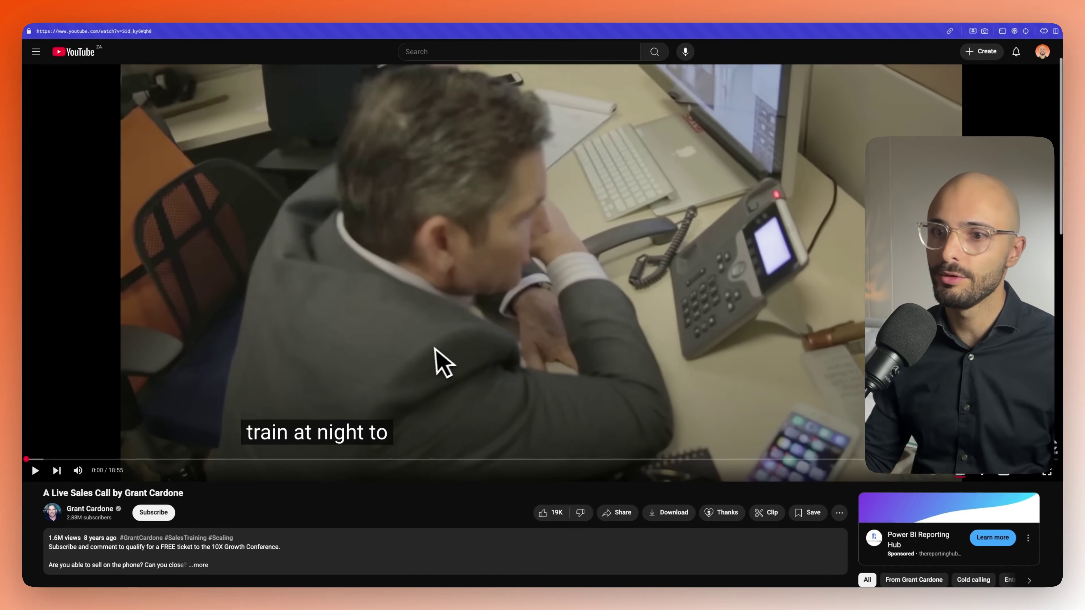
{"action": "scroll", "coordinate": [430, 364], "scroll_direction": "up", "scroll_amount": 3}
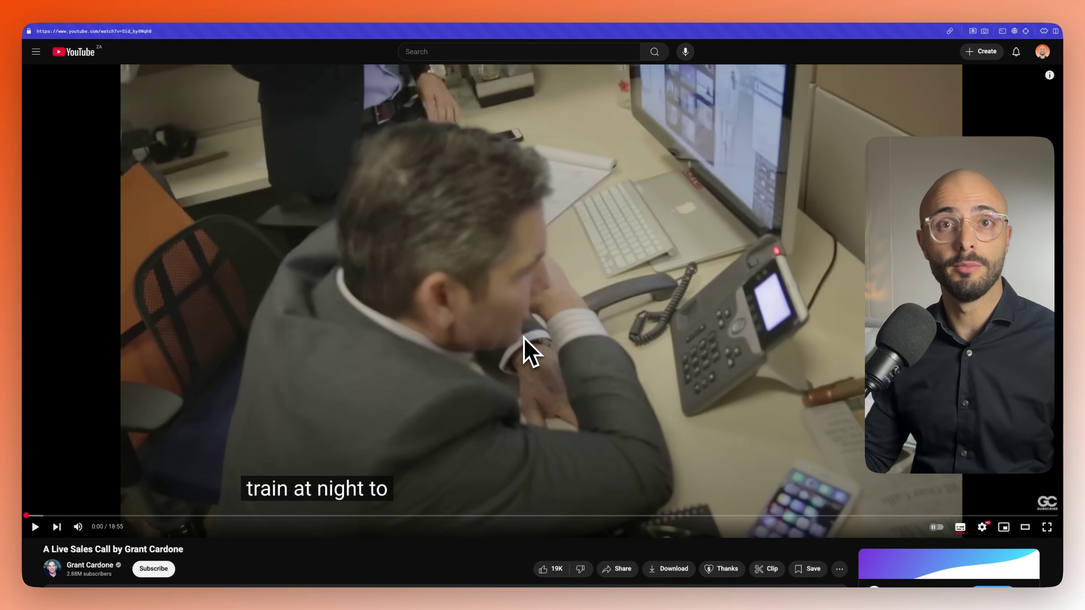
{"action": "mouse_move", "coordinate": [37, 291]}
{"action": "left_click", "coordinate": [60, 193]}
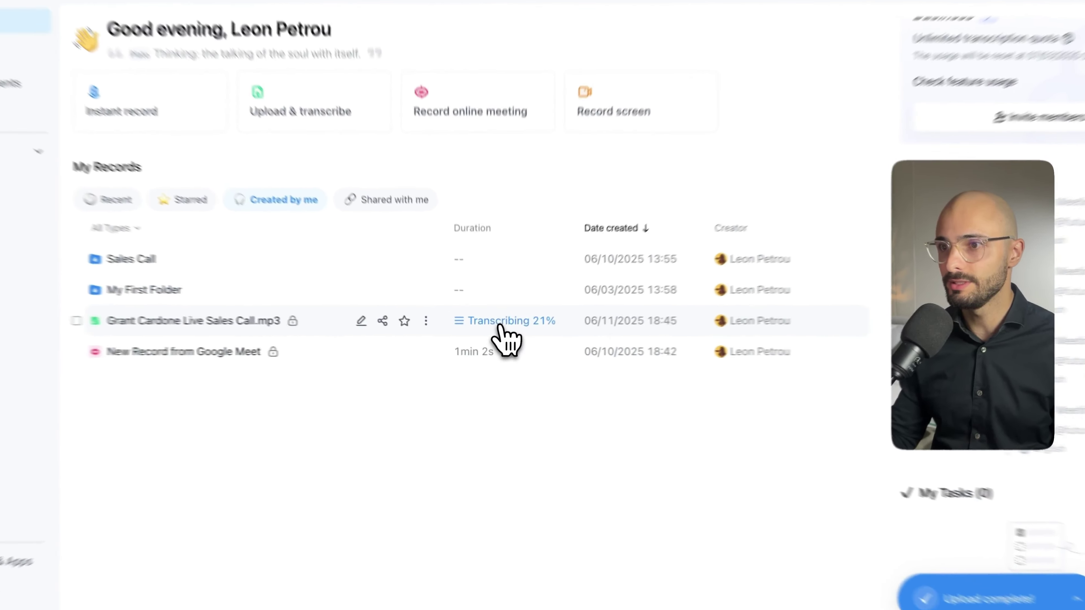
{"action": "left_click", "coordinate": [505, 332]}
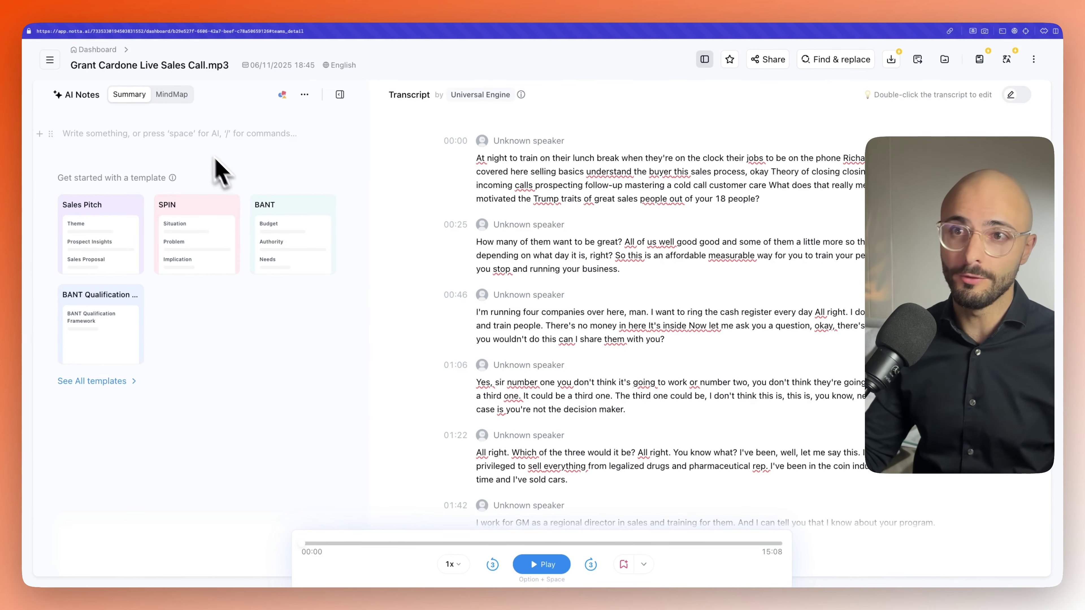
- Leave the record for the home dashboard and open the workspace's template library
{"action": "left_click", "coordinate": [50, 60]}
{"action": "left_click", "coordinate": [103, 100]}
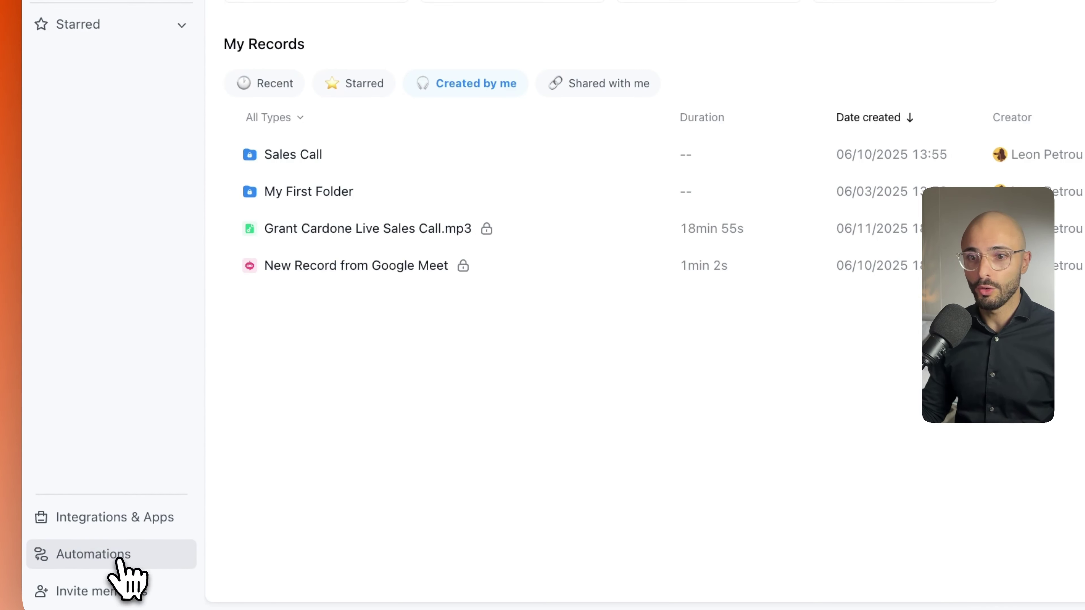
{"action": "left_click", "coordinate": [121, 561]}
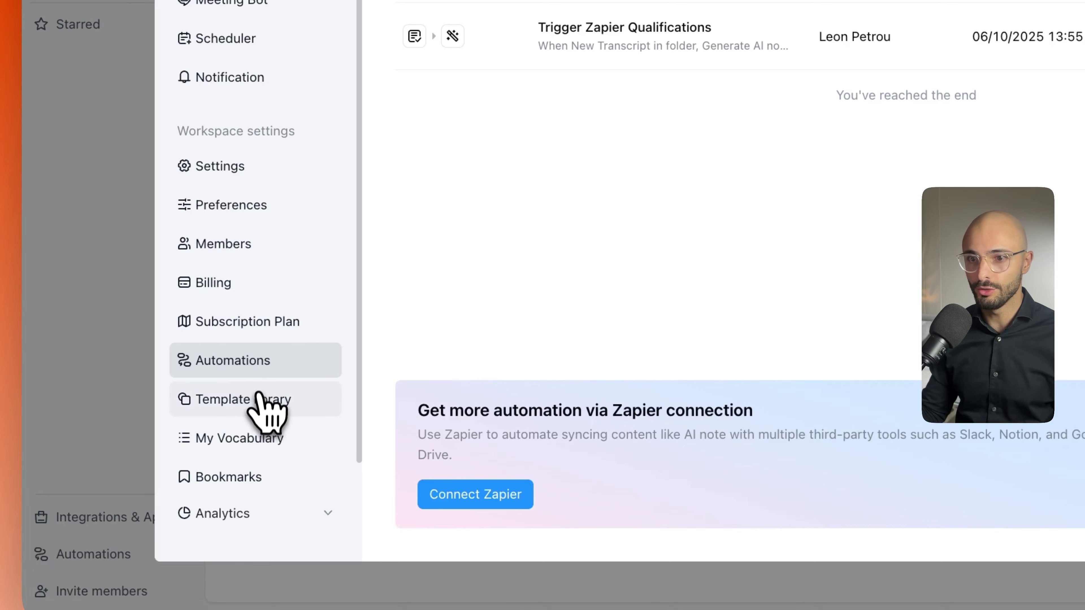
{"action": "left_click", "coordinate": [249, 404]}
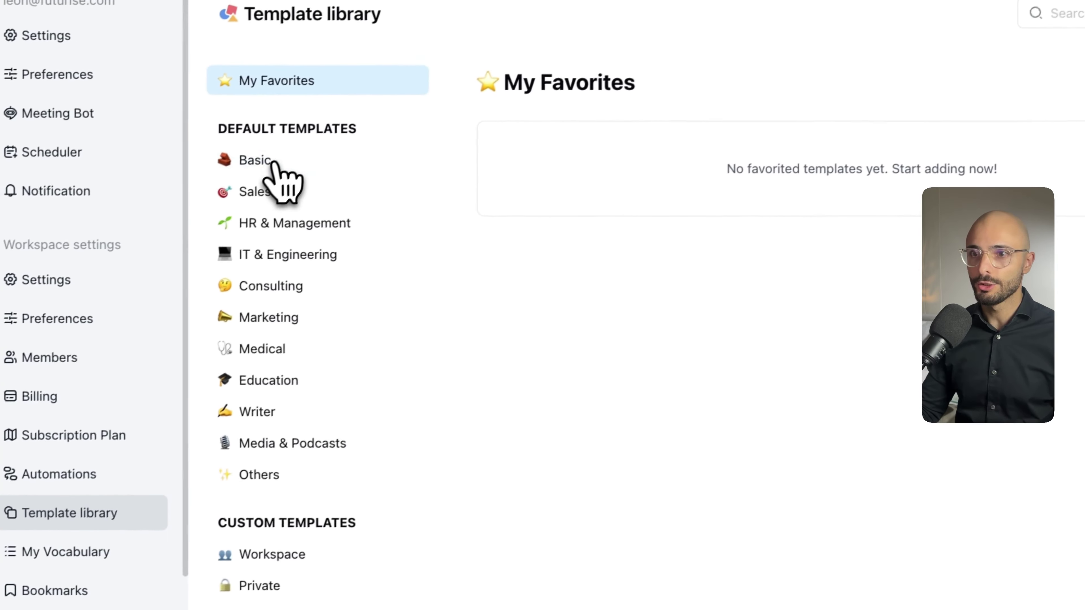
- Browse the default template categories Sales, HR & Management, IT & Engineering, Consulting and Marketing
{"action": "left_click", "coordinate": [429, 46]}
{"action": "left_click", "coordinate": [269, 197]}
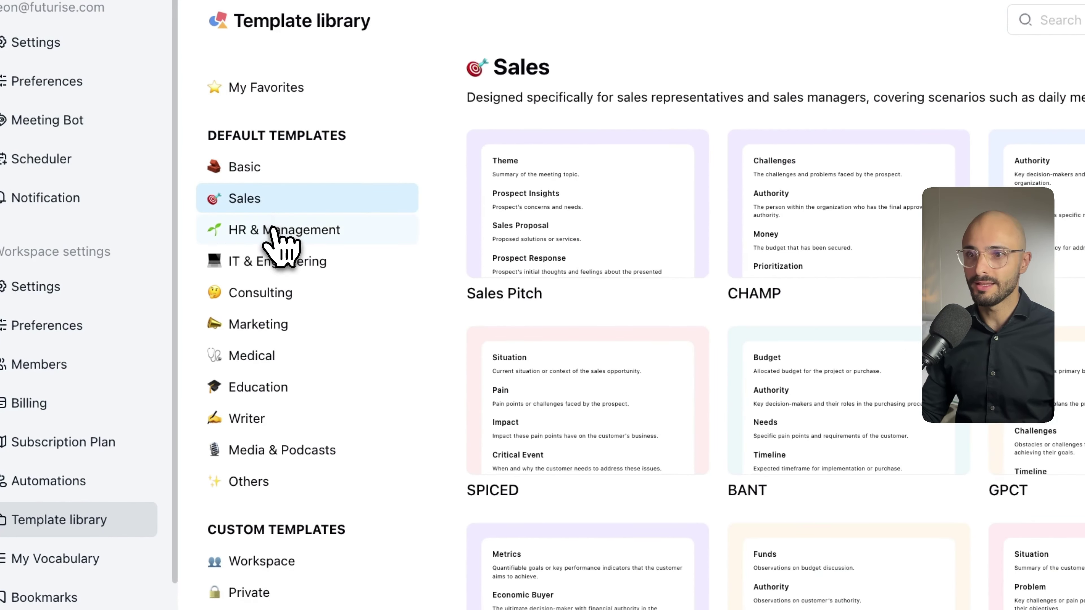
{"action": "left_click", "coordinate": [274, 231]}
{"action": "left_click", "coordinate": [273, 262]}
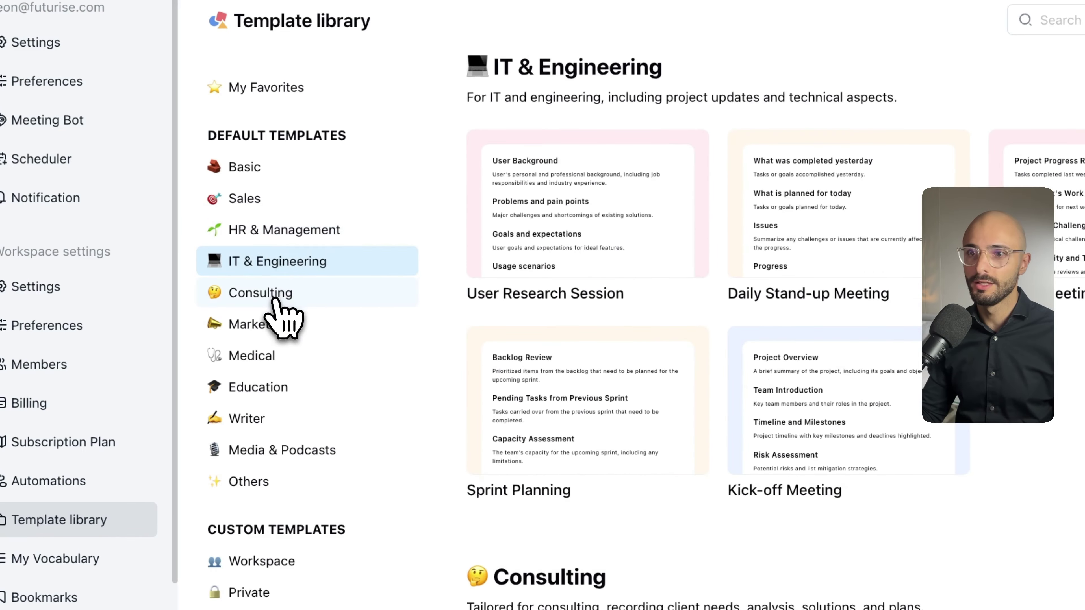
{"action": "left_click", "coordinate": [277, 298]}
{"action": "left_click", "coordinate": [258, 324]}
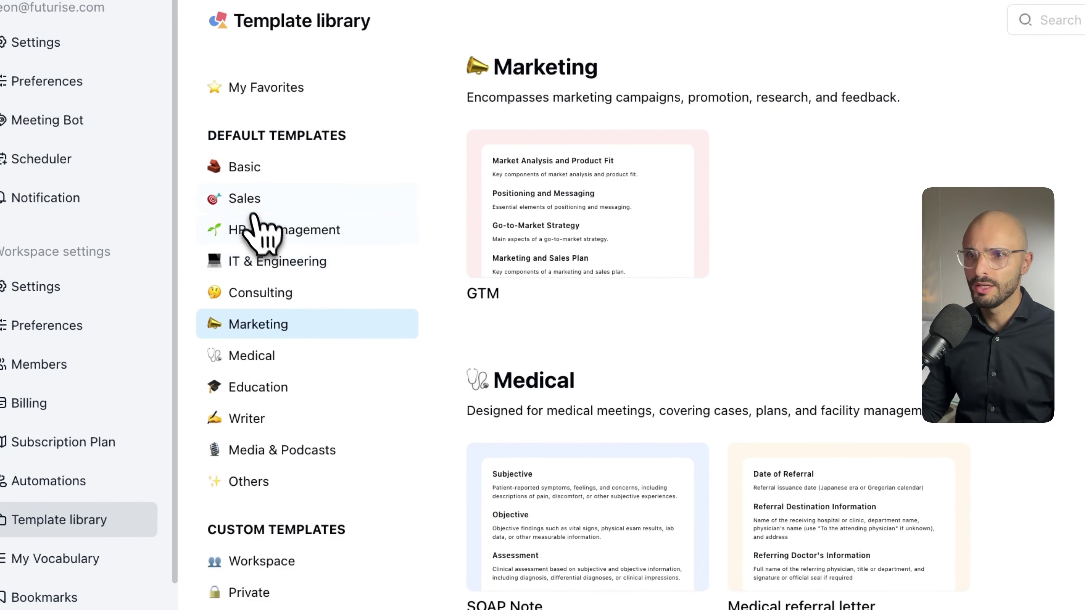
- Preview the BANT template in the Sales category and return to the template library
{"action": "left_click", "coordinate": [249, 199]}
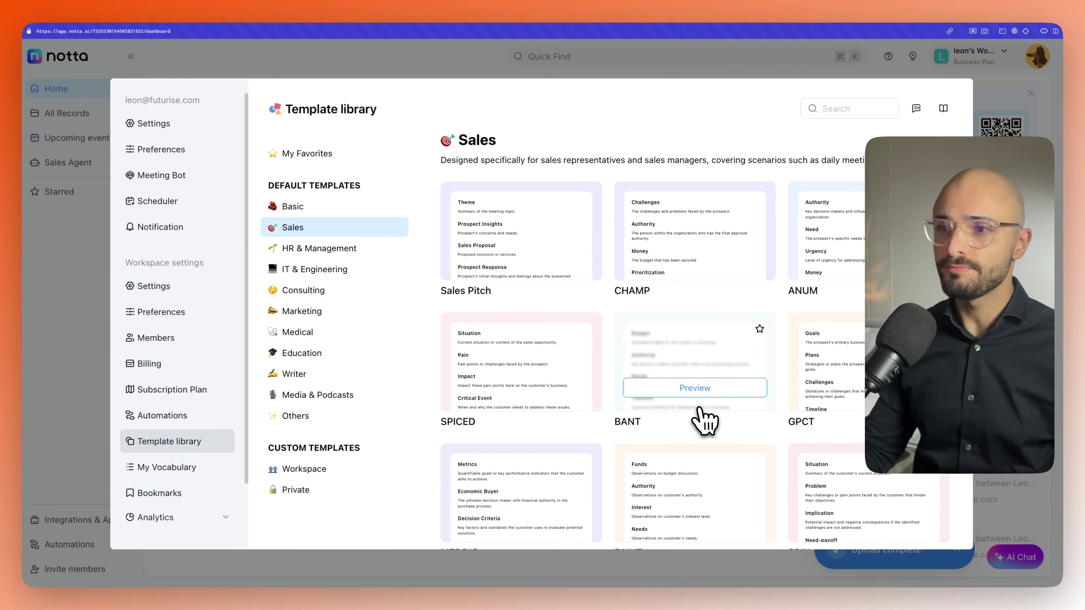
{"action": "left_click", "coordinate": [720, 391]}
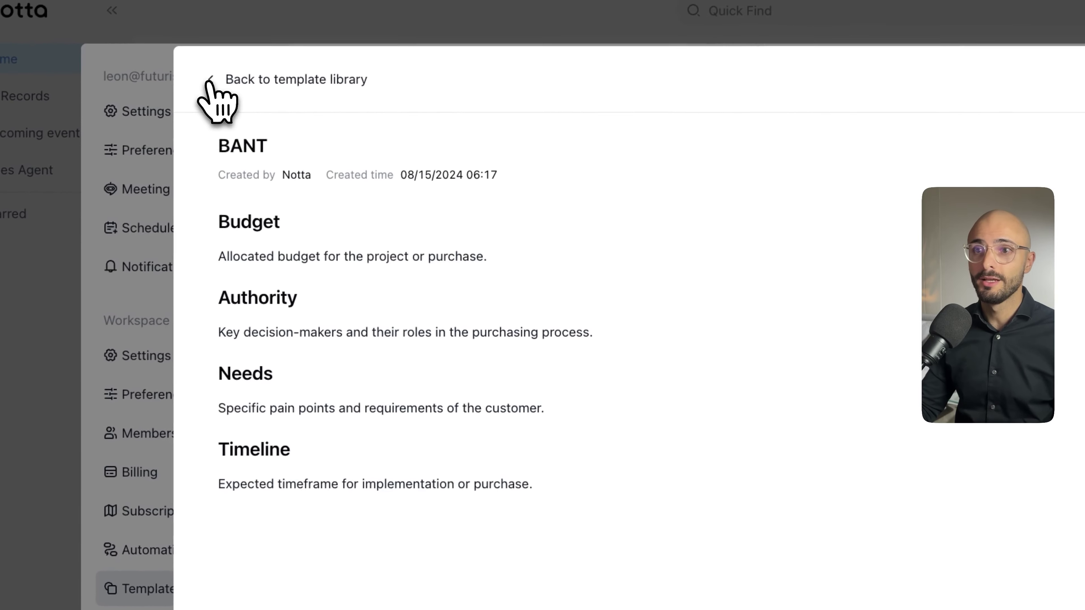
{"action": "left_click", "coordinate": [224, 66]}
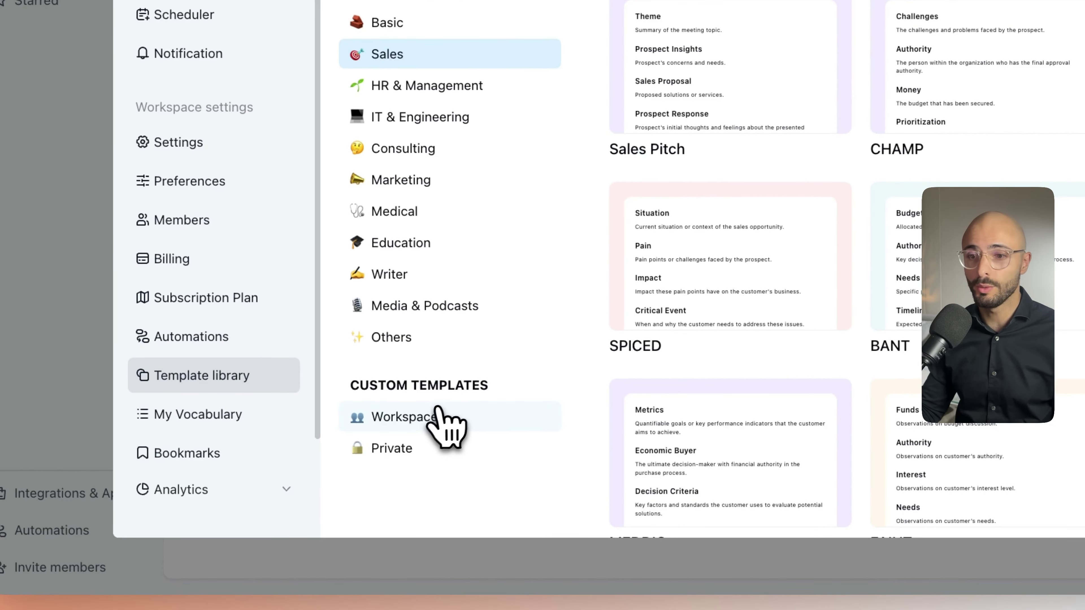
- Start a new custom workspace template, and copy the Step 4 sales call notes prompt from the Notion automation steps page
{"action": "left_click", "coordinate": [425, 427]}
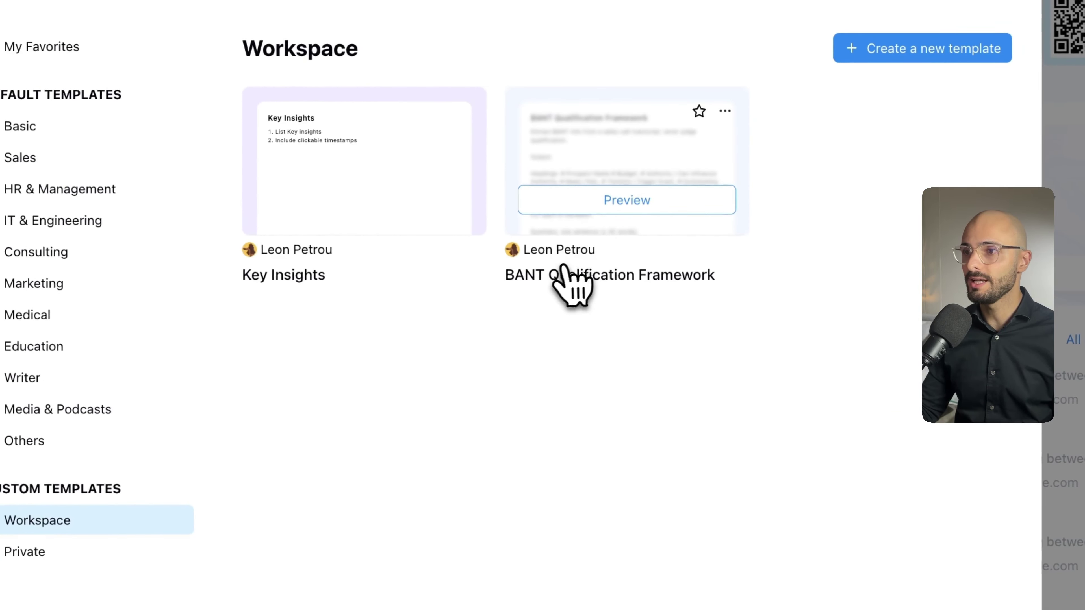
{"action": "left_click", "coordinate": [901, 48]}
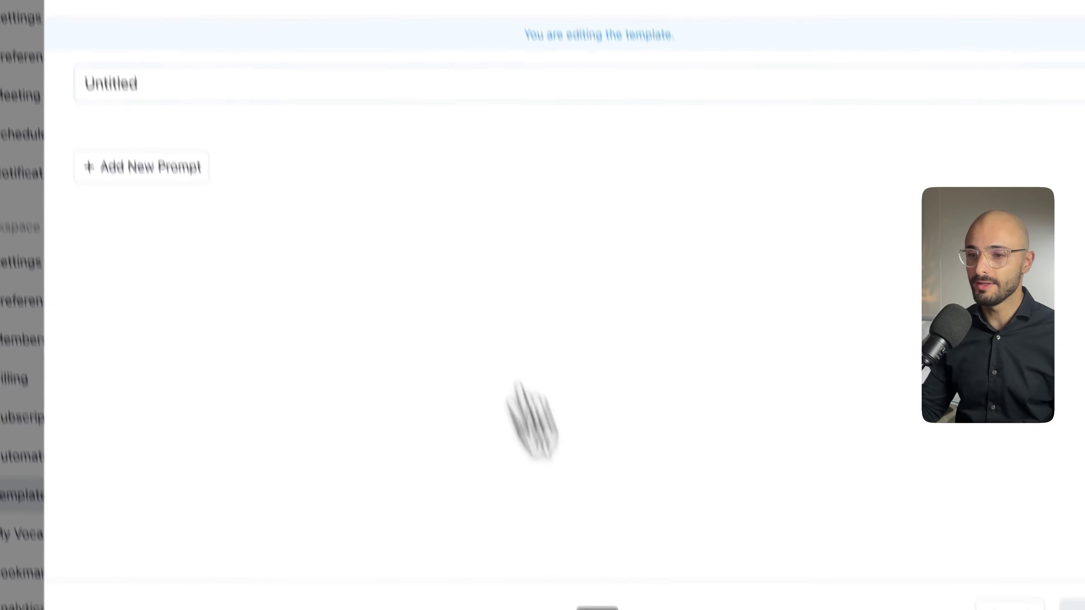
{"action": "mouse_move", "coordinate": [73, 174]}
{"action": "left_click", "coordinate": [91, 112]}
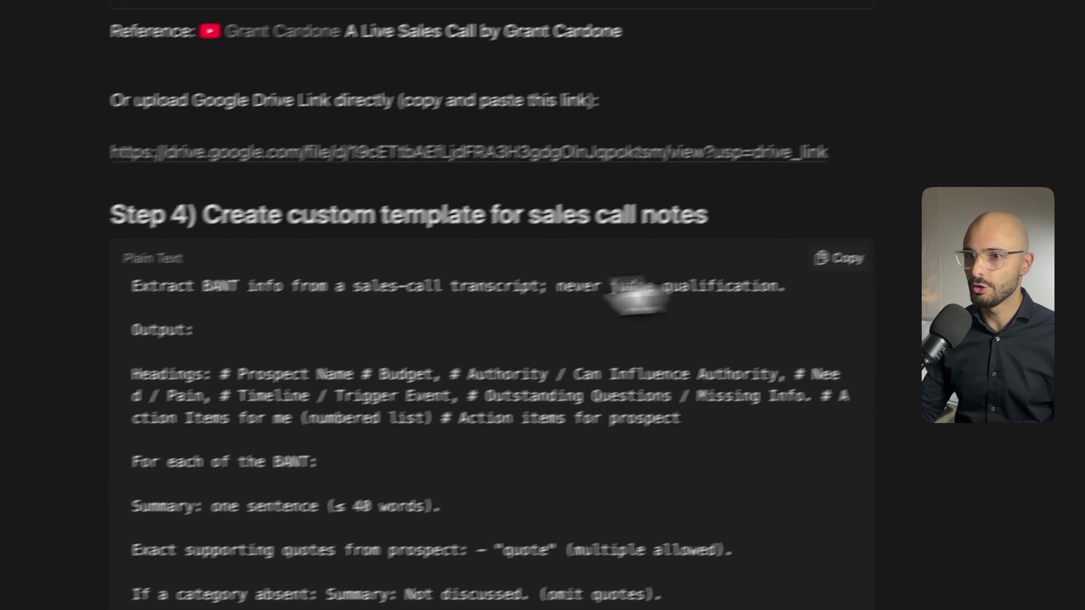
- Return to the Notta template editor and name the new template Sales Call Notes
{"action": "mouse_move", "coordinate": [0, 121]}
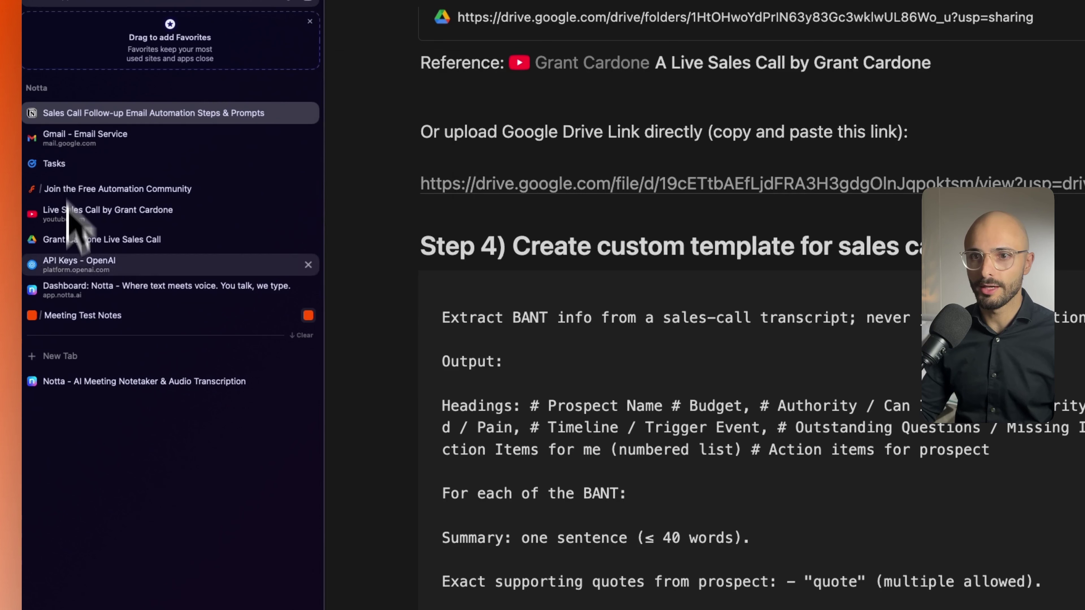
{"action": "left_click", "coordinate": [76, 289]}
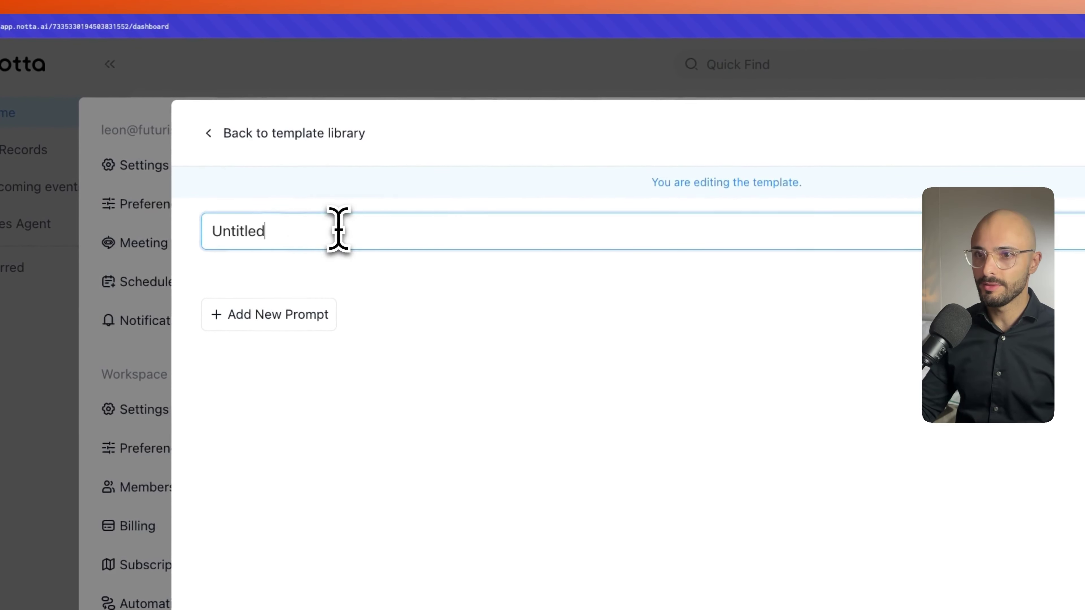
{"action": "double_click", "coordinate": [342, 226]}
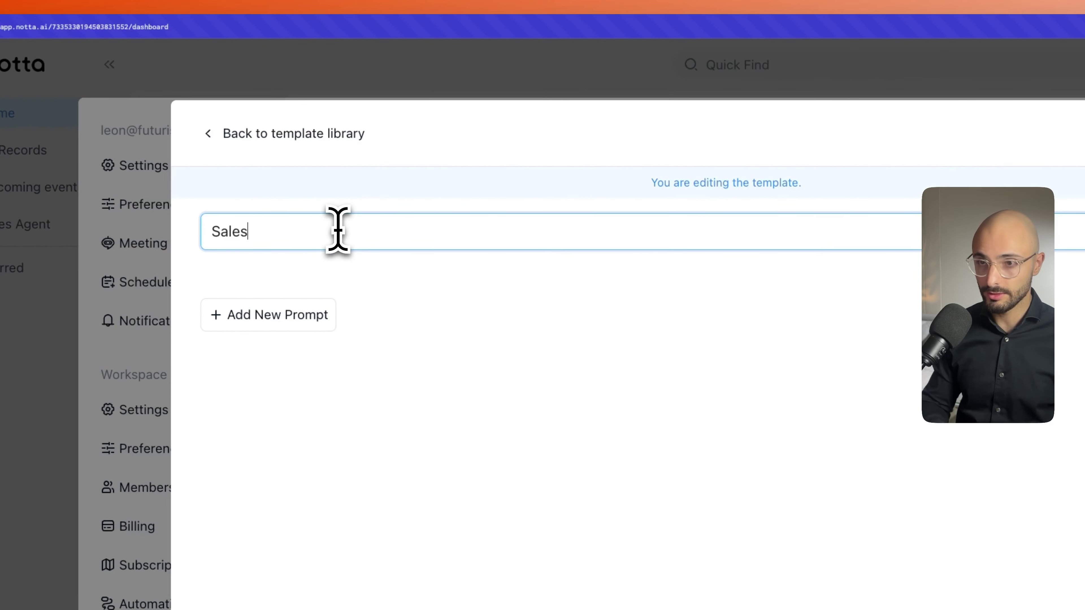
{"action": "type", "text": "Sales Call Notes"}
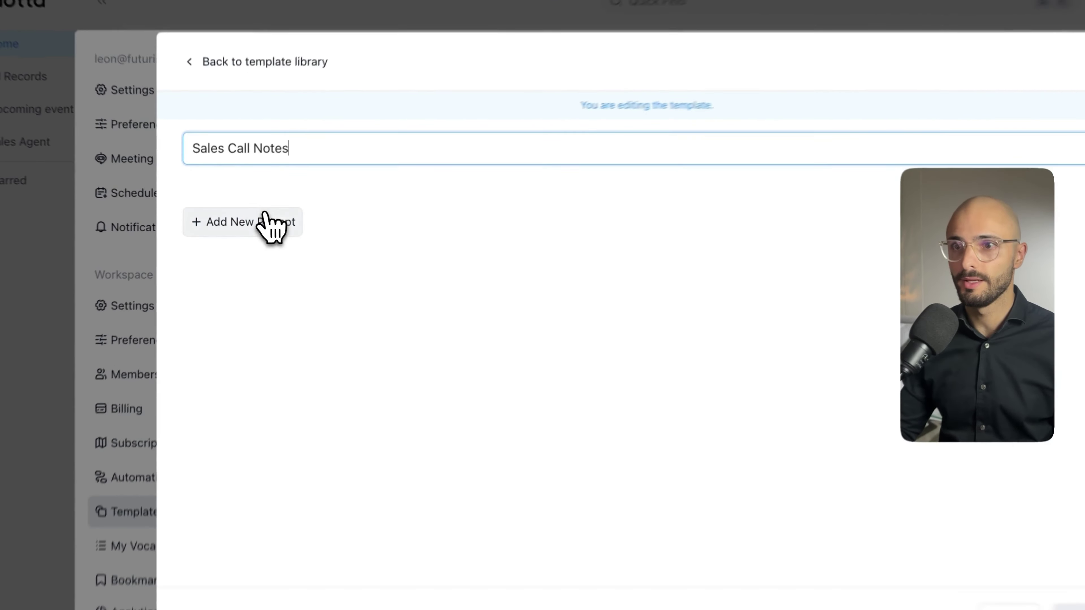
- Add a new prompt titled Sales Call Notes BANT, with the copied BANT extraction text as its description
{"action": "left_click", "coordinate": [257, 223]}
{"action": "left_click", "coordinate": [424, 331]}
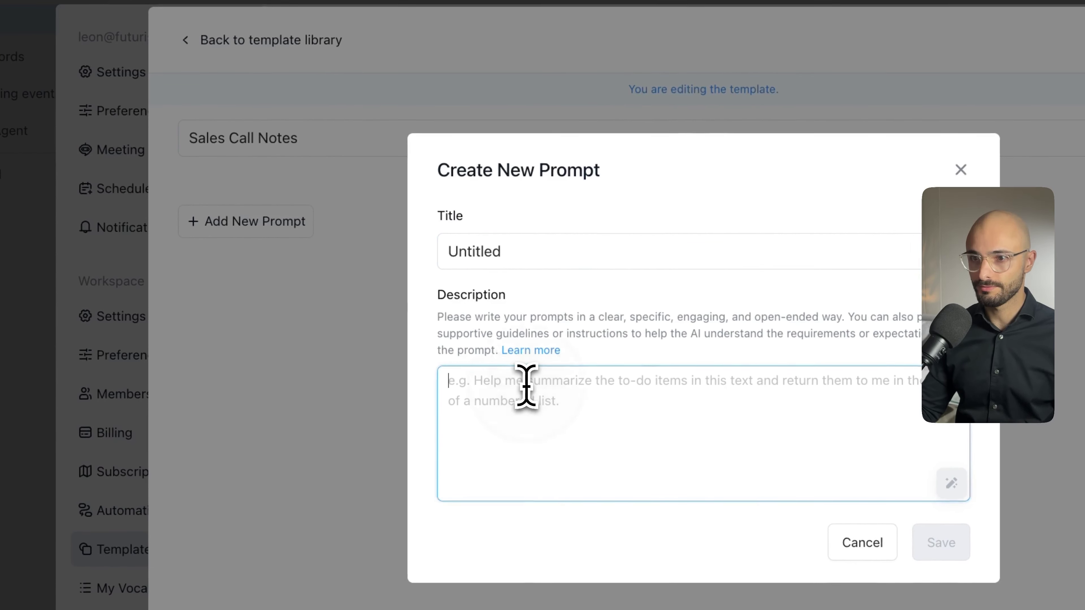
{"action": "key", "text": "super+v"}
{"action": "double_click", "coordinate": [495, 250]}
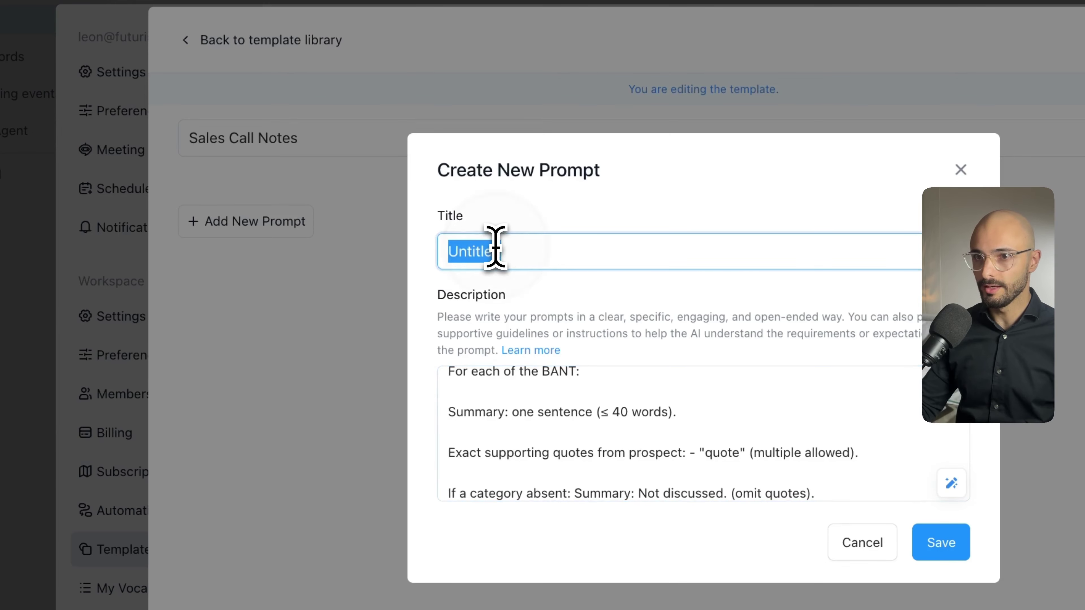
{"action": "type", "text": "Sales "}
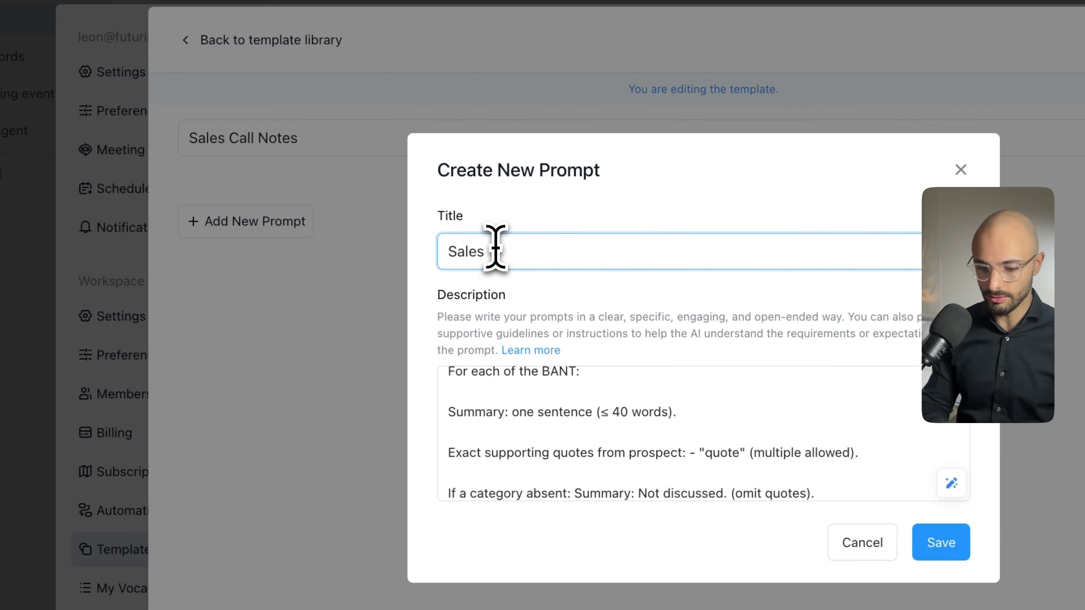
{"action": "type", "text": "Call Notes B"}
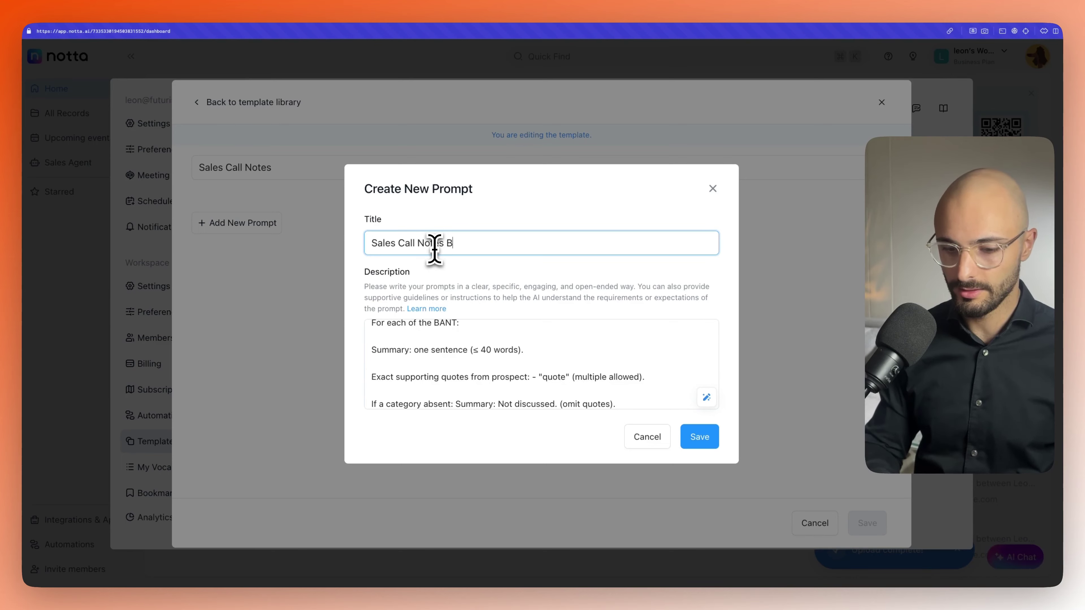
{"action": "type", "text": "ANT"}
- Read through the prompt description from the BANT extraction instruction and output headings to the summary and quote rules
{"action": "scroll", "coordinate": [465, 329], "scroll_direction": "up", "scroll_amount": 5}
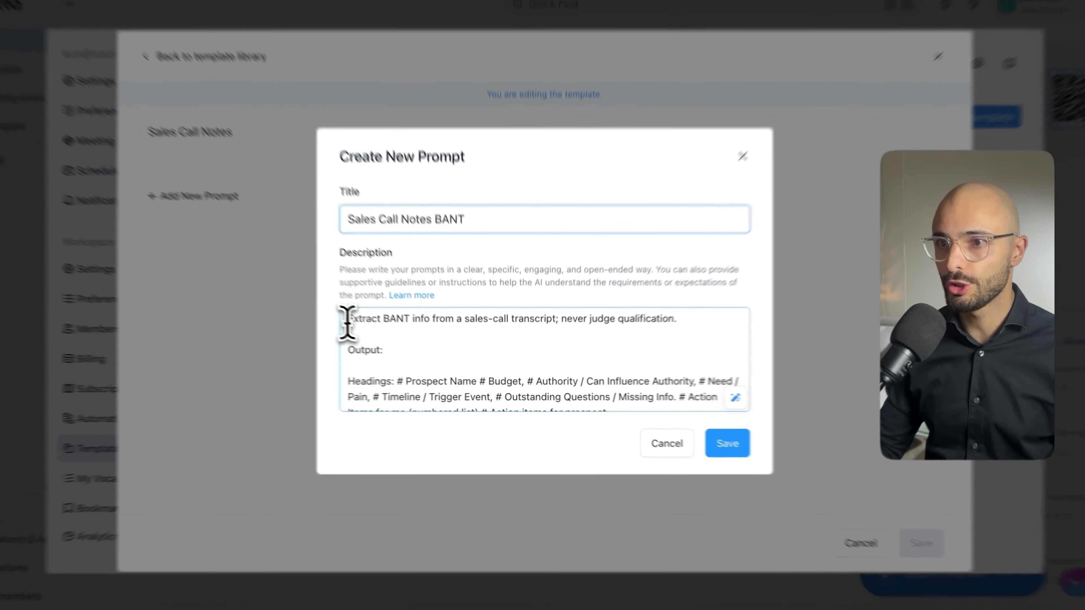
{"action": "left_click_drag", "start_coordinate": [371, 329], "coordinate": [586, 296]}
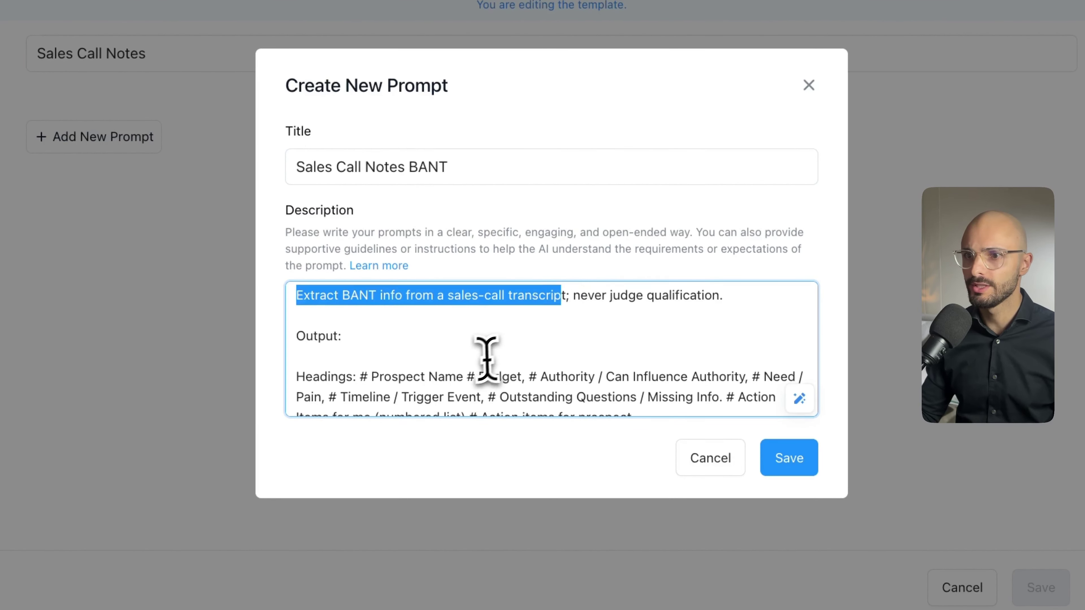
{"action": "scroll", "coordinate": [484, 351], "scroll_direction": "down", "scroll_amount": 2}
{"action": "left_click_drag", "start_coordinate": [305, 329], "coordinate": [604, 362]}
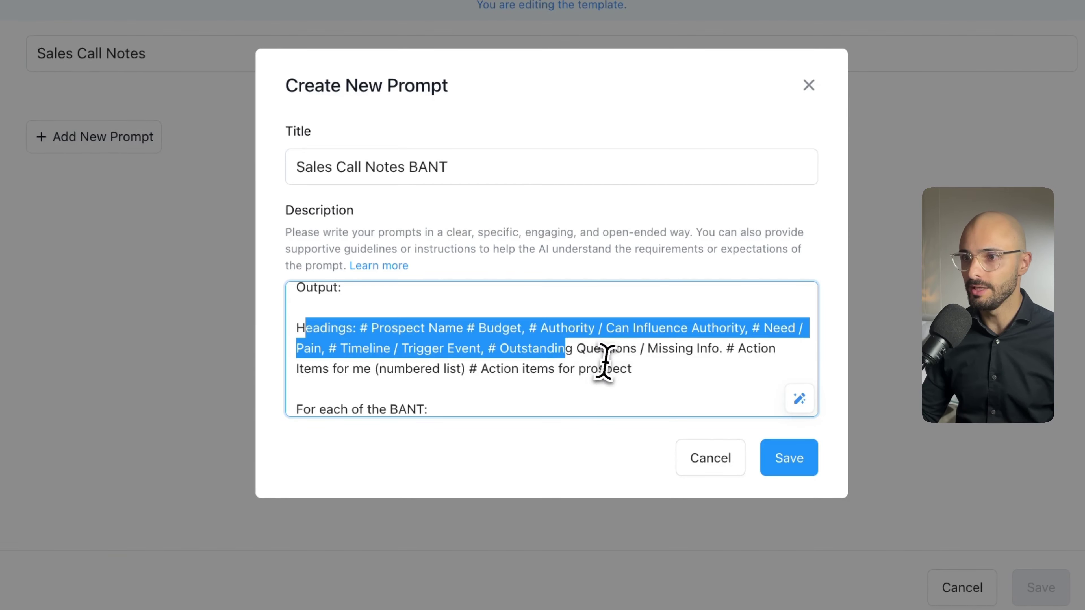
{"action": "left_click", "coordinate": [500, 338]}
{"action": "double_click", "coordinate": [384, 328]}
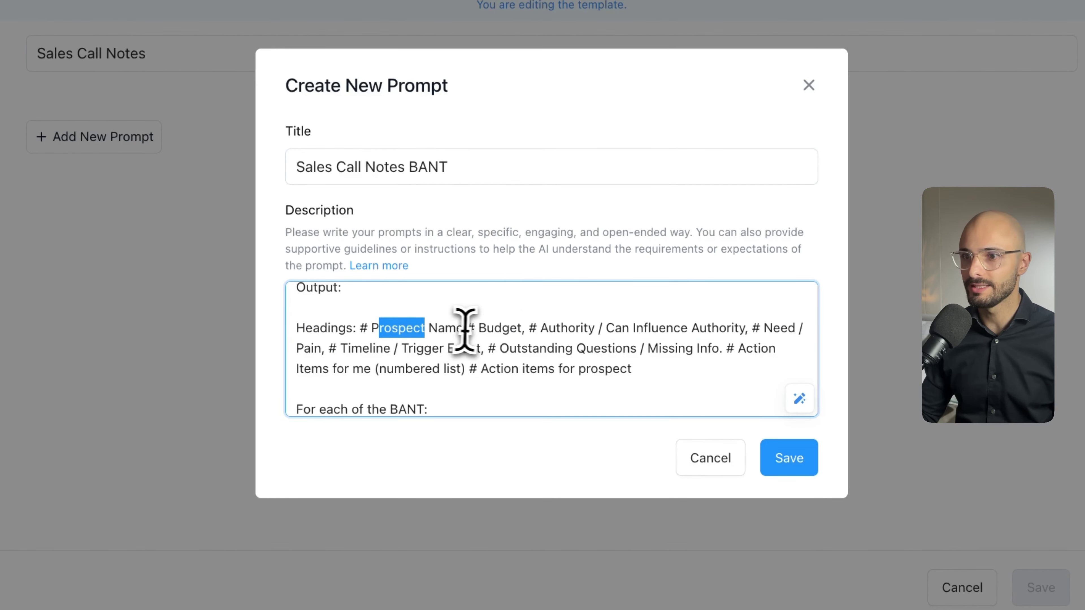
{"action": "left_click_drag", "start_coordinate": [475, 327], "coordinate": [627, 337]}
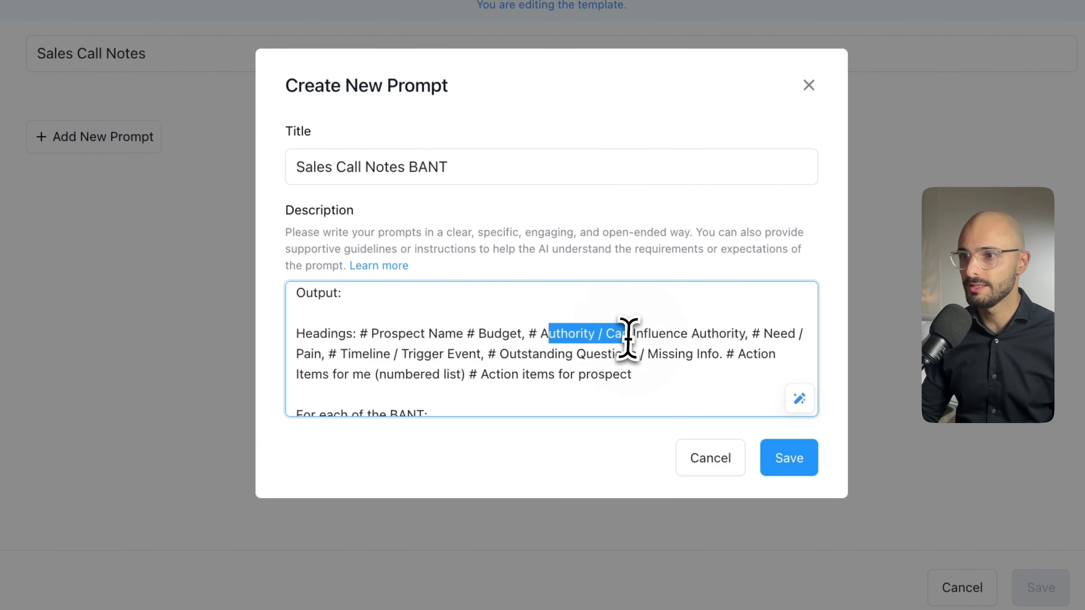
{"action": "left_click", "coordinate": [597, 340]}
{"action": "left_click", "coordinate": [764, 337]}
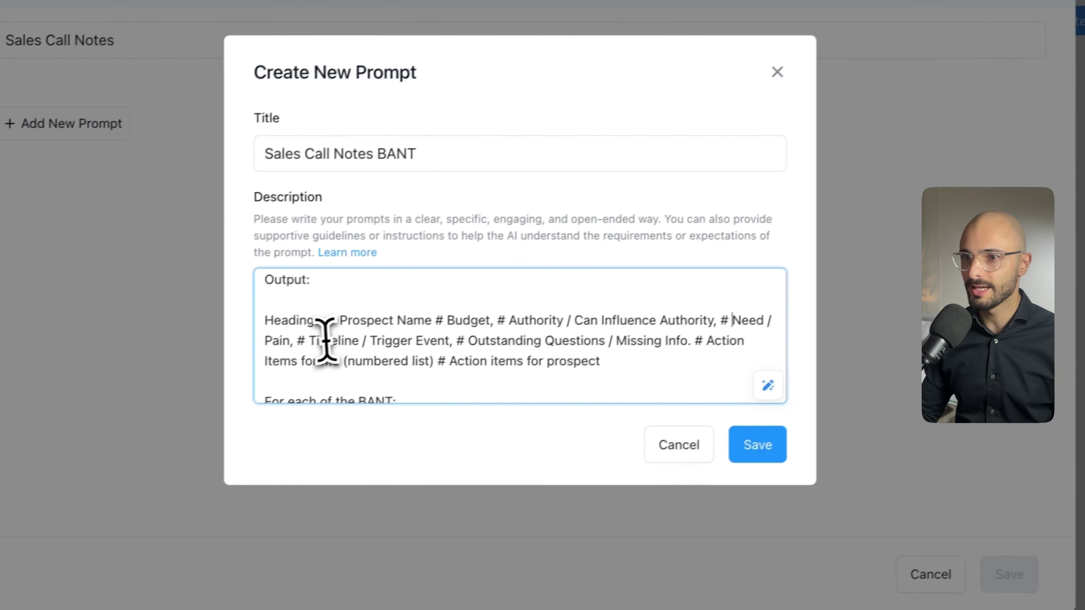
{"action": "left_click_drag", "start_coordinate": [311, 341], "coordinate": [620, 354]}
{"action": "left_click", "coordinate": [710, 333]}
{"action": "type", "text": "."}
{"action": "scroll", "coordinate": [626, 353], "scroll_direction": "down", "scroll_amount": 5}
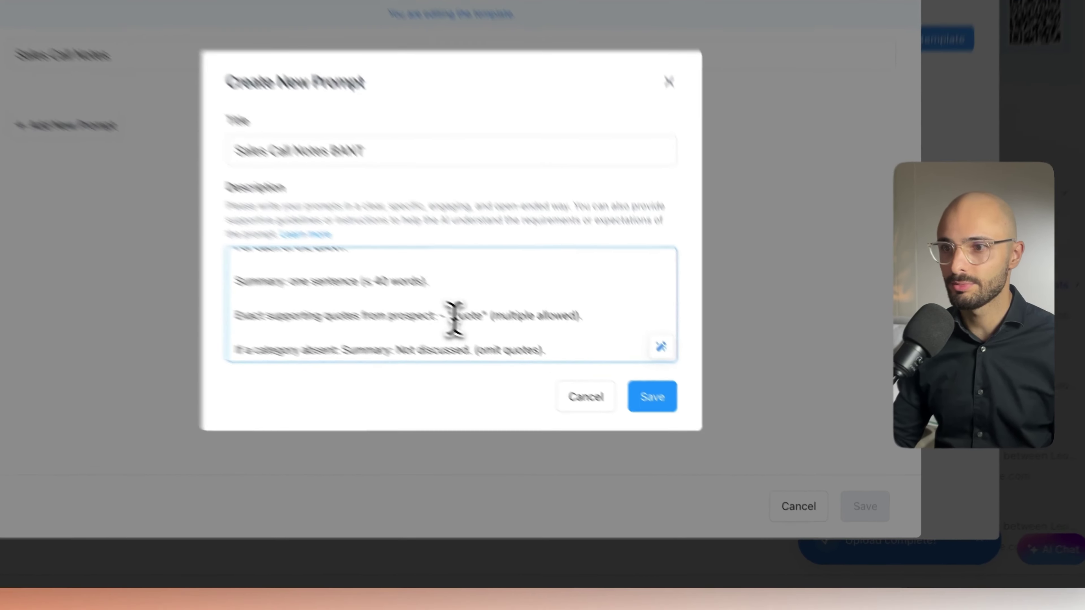
- Save the Sales Call Notes BANT prompt, and save the Sales Call Notes template to the workspace templates
{"action": "double_click", "coordinate": [548, 373]}
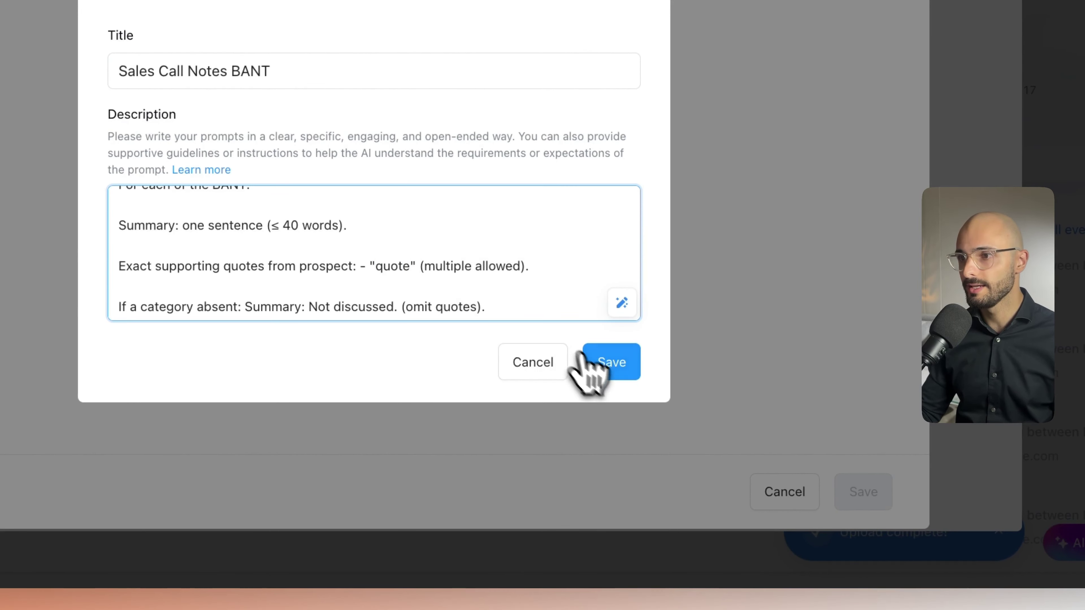
{"action": "left_click", "coordinate": [615, 370]}
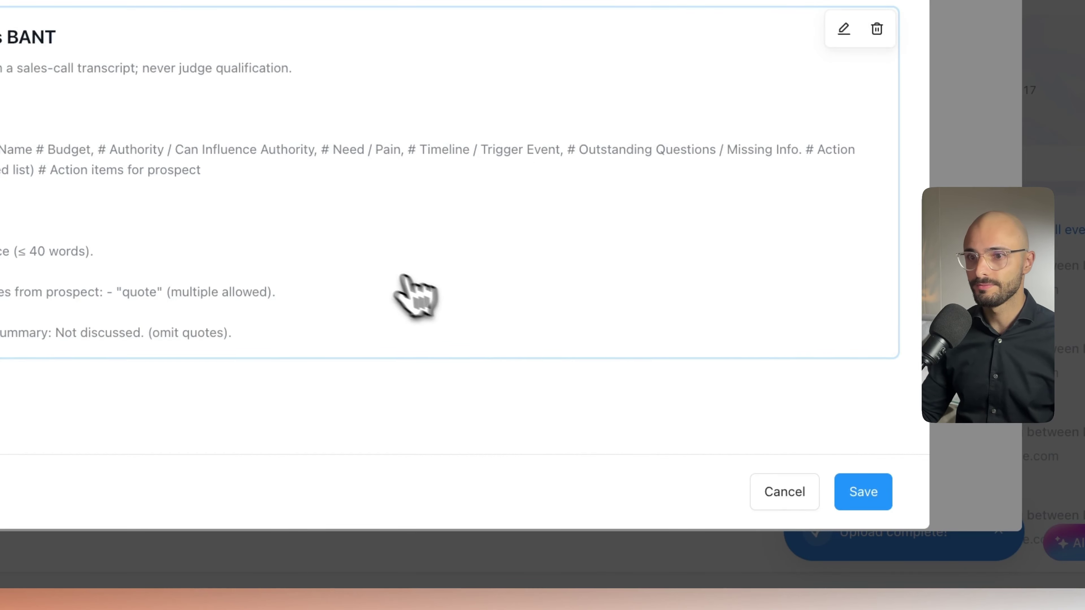
{"action": "left_click", "coordinate": [874, 503]}
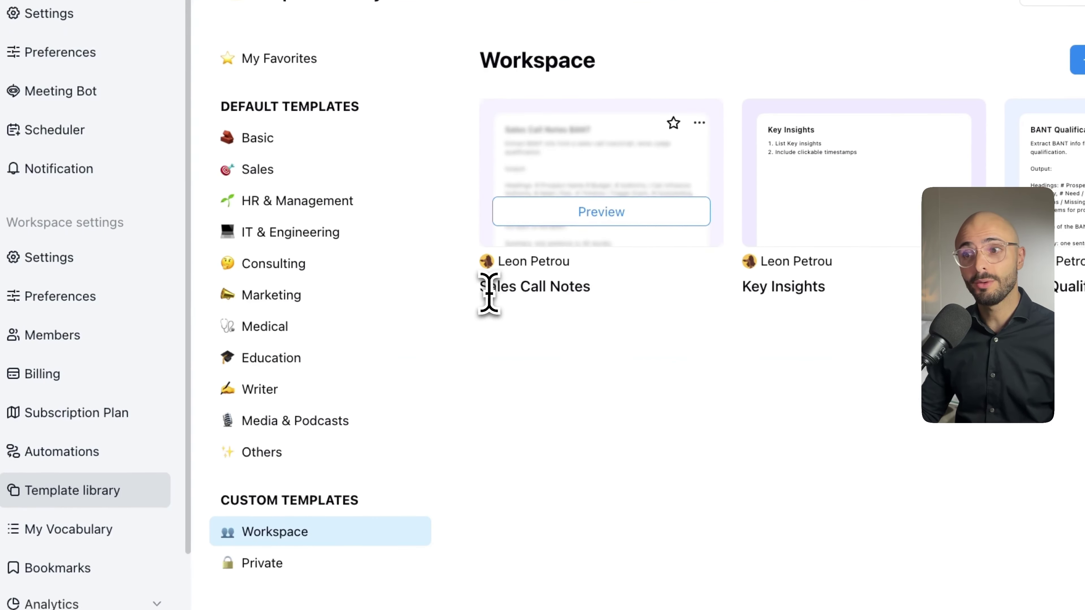
{"action": "left_click_drag", "start_coordinate": [489, 287], "coordinate": [566, 312]}
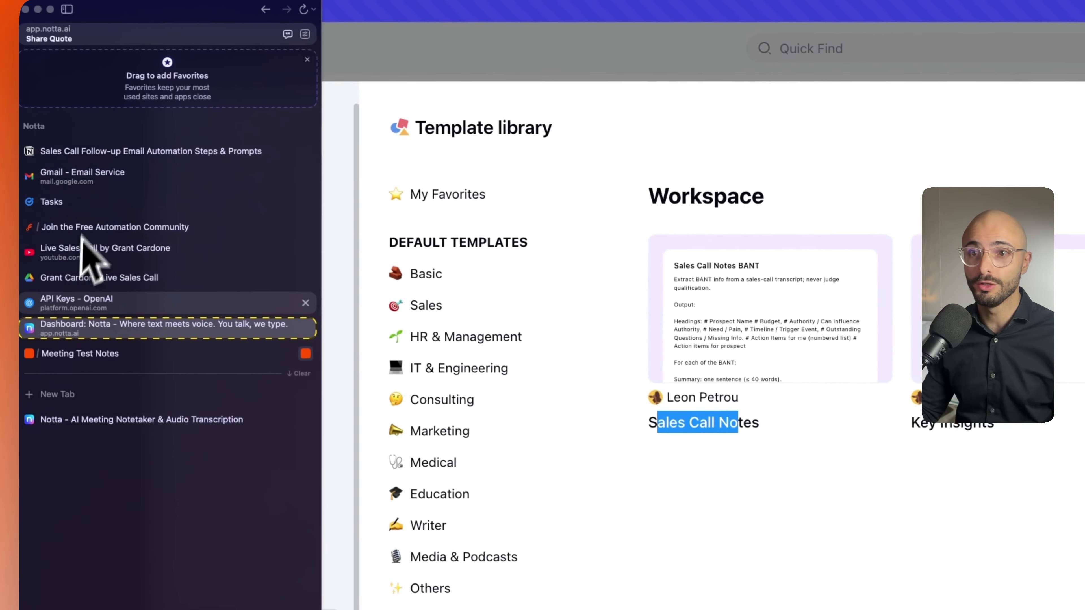
- Switch to the Notion automation steps page and copy the suggested folder name "Sales calls for follow-up" from Step 5
{"action": "left_click", "coordinate": [99, 150]}
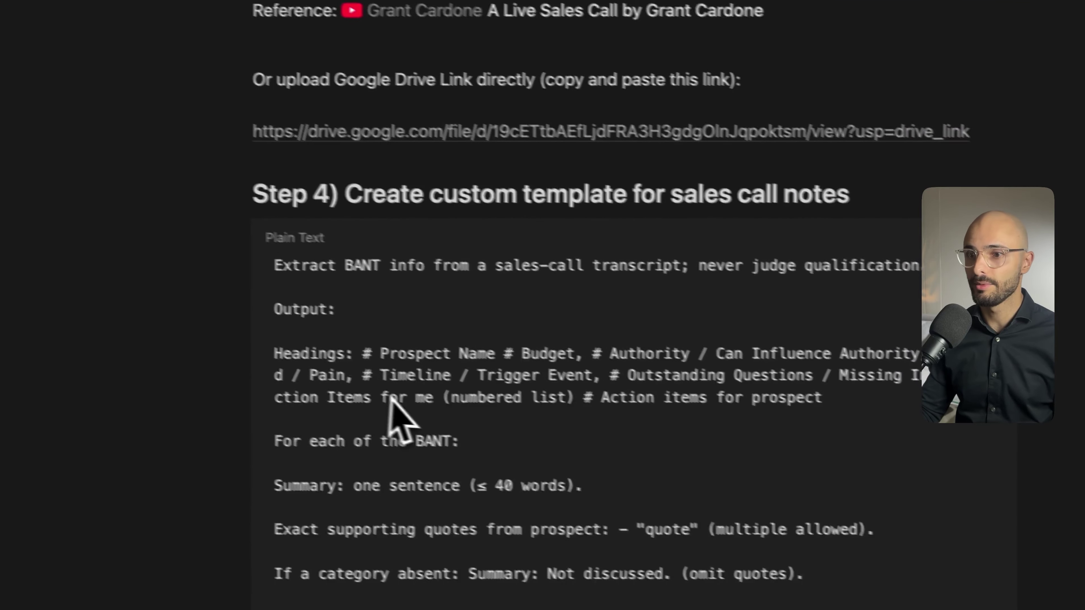
{"action": "scroll", "coordinate": [376, 394], "scroll_direction": "down", "scroll_amount": 8}
{"action": "left_click_drag", "start_coordinate": [306, 180], "coordinate": [625, 213]}
{"action": "left_click", "coordinate": [622, 203]}
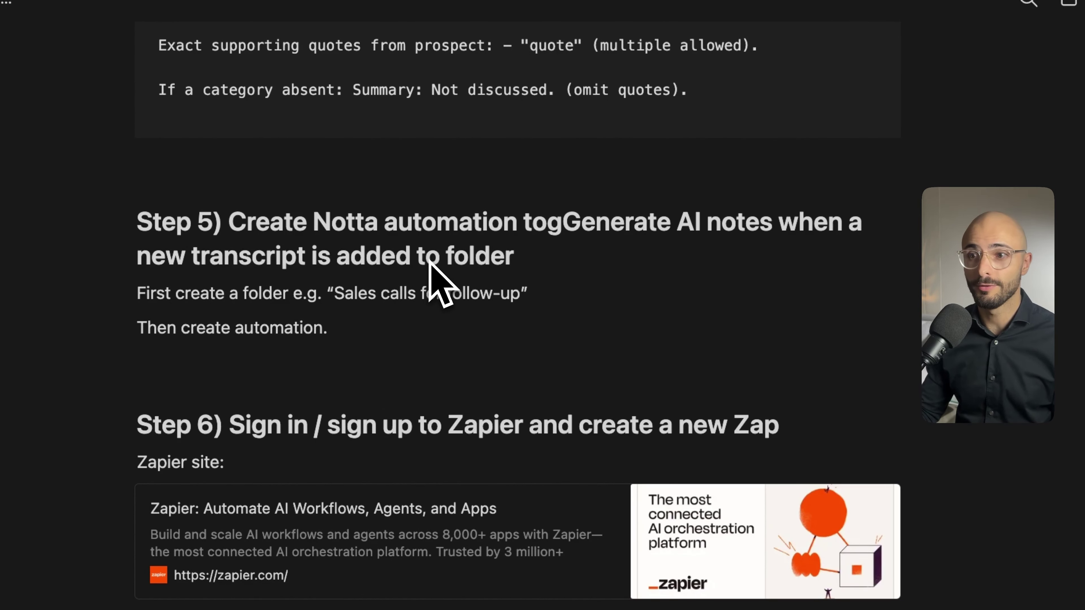
{"action": "left_click_drag", "start_coordinate": [171, 294], "coordinate": [413, 296]}
{"action": "left_click", "coordinate": [408, 298]}
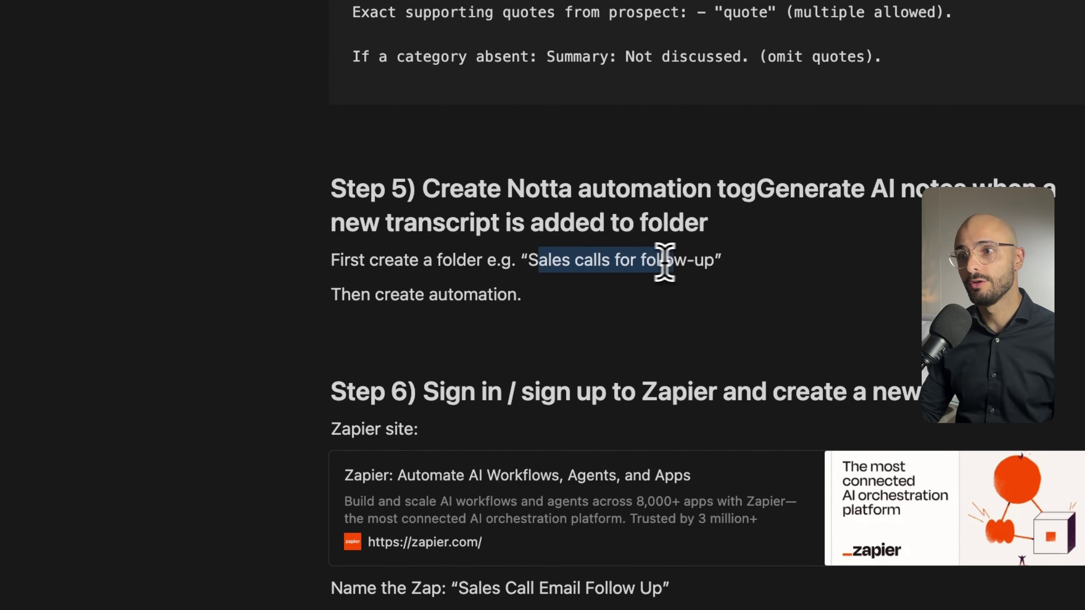
{"action": "left_click_drag", "start_coordinate": [712, 262], "coordinate": [528, 263]}
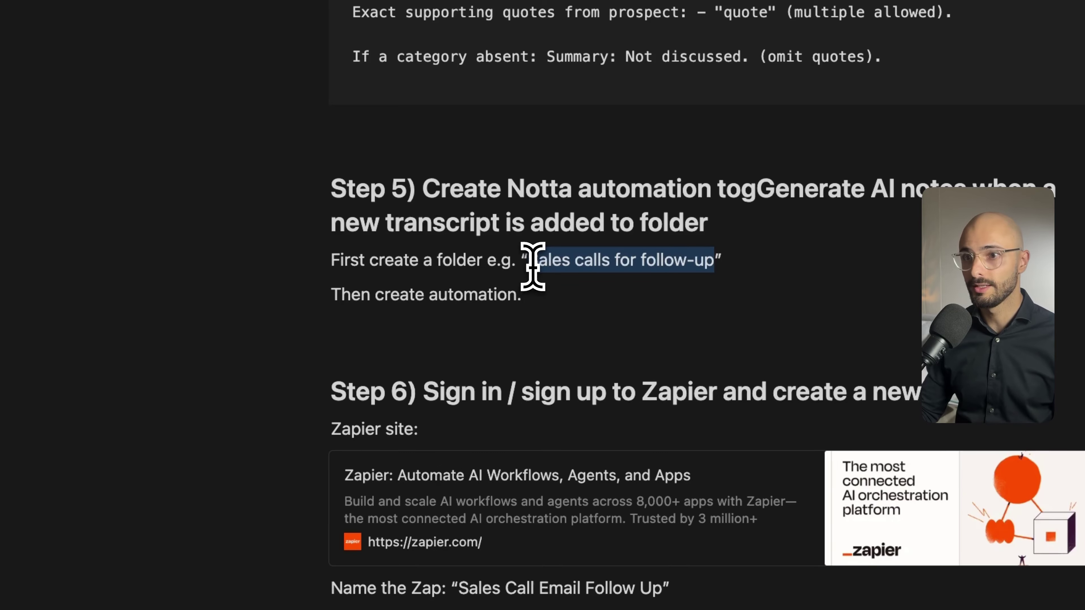
- Return to the Notta dashboard, open the automations list, and deactivate the Trigger Zapier Qualifications automation
{"action": "mouse_move", "coordinate": [4, 214]}
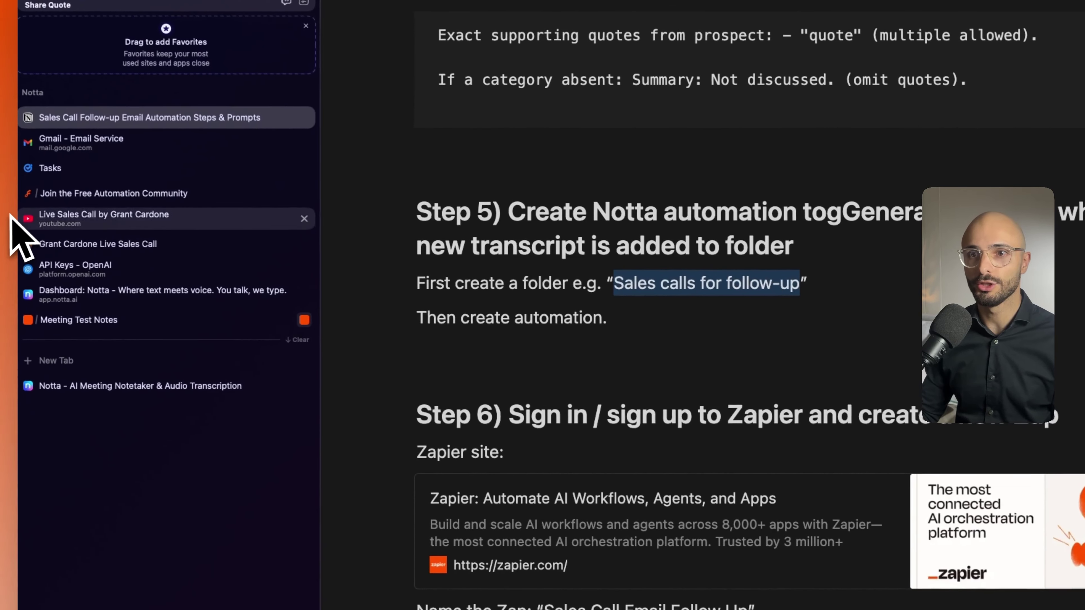
{"action": "left_click", "coordinate": [73, 300]}
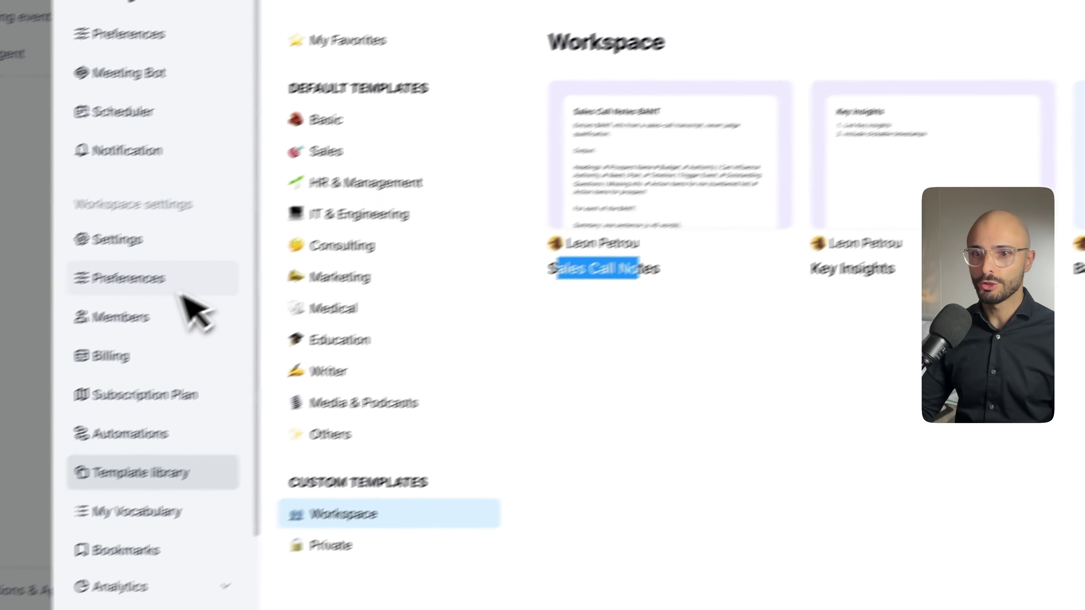
{"action": "left_click", "coordinate": [116, 443]}
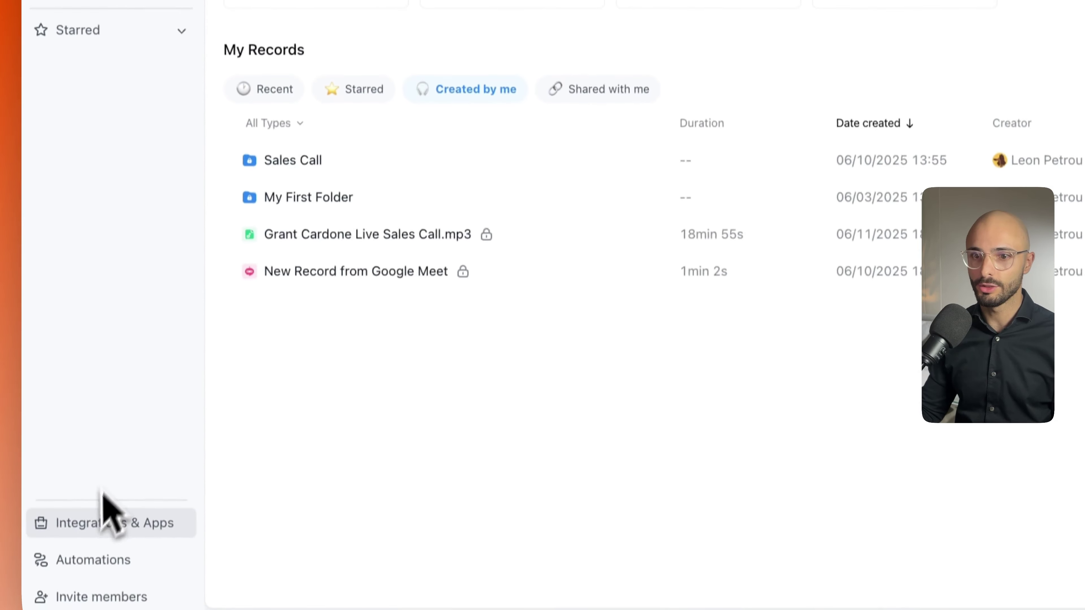
{"action": "left_click", "coordinate": [109, 561]}
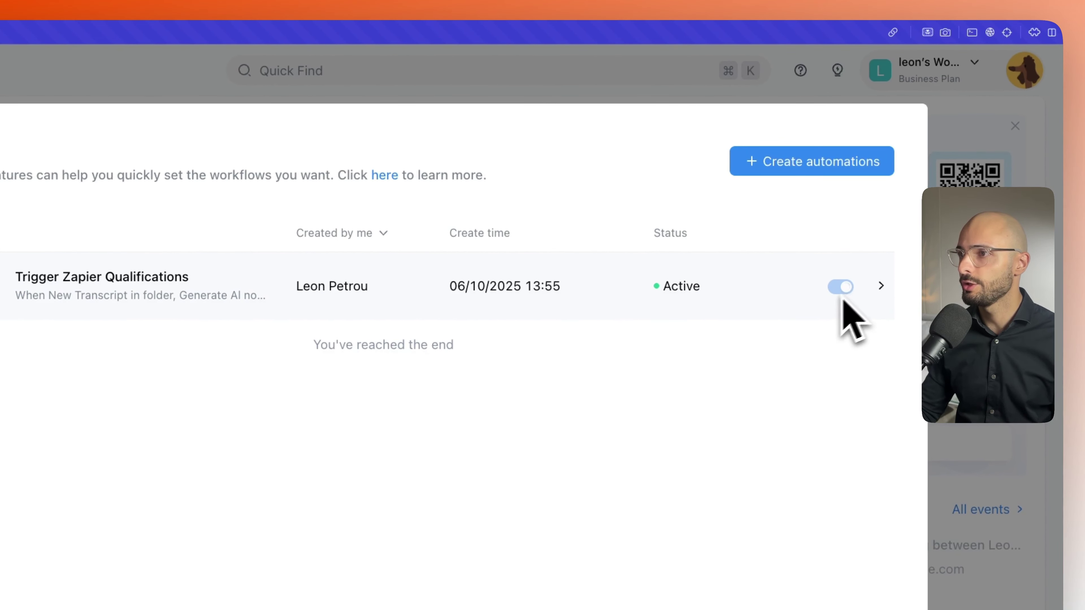
{"action": "left_click", "coordinate": [840, 287]}
{"action": "left_click", "coordinate": [793, 168]}
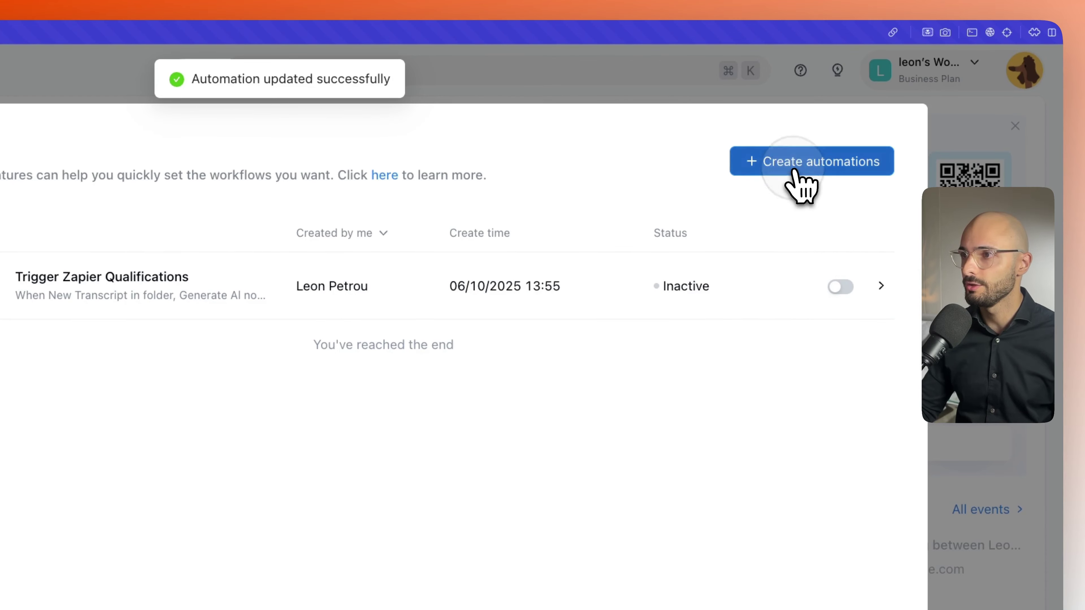
{"action": "left_click", "coordinate": [757, 223]}
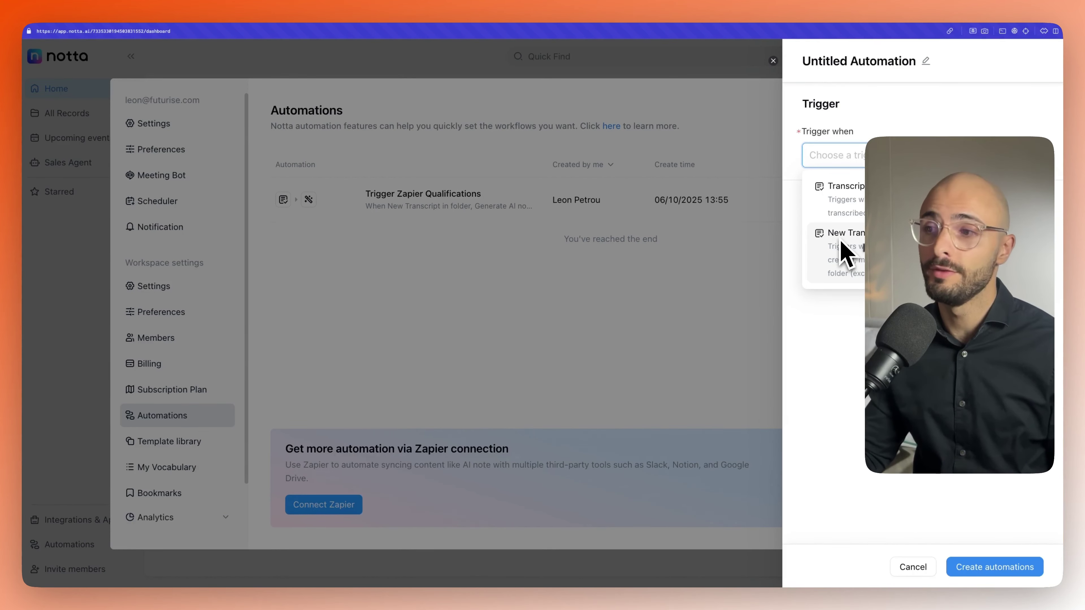
{"action": "left_click", "coordinate": [850, 250]}
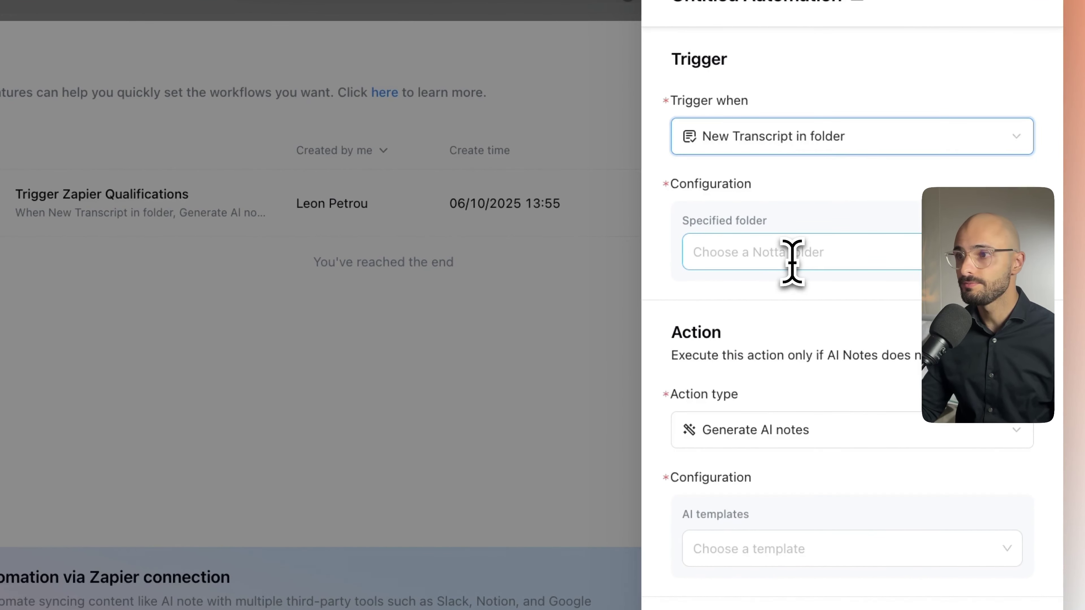
{"action": "left_click", "coordinate": [752, 258]}
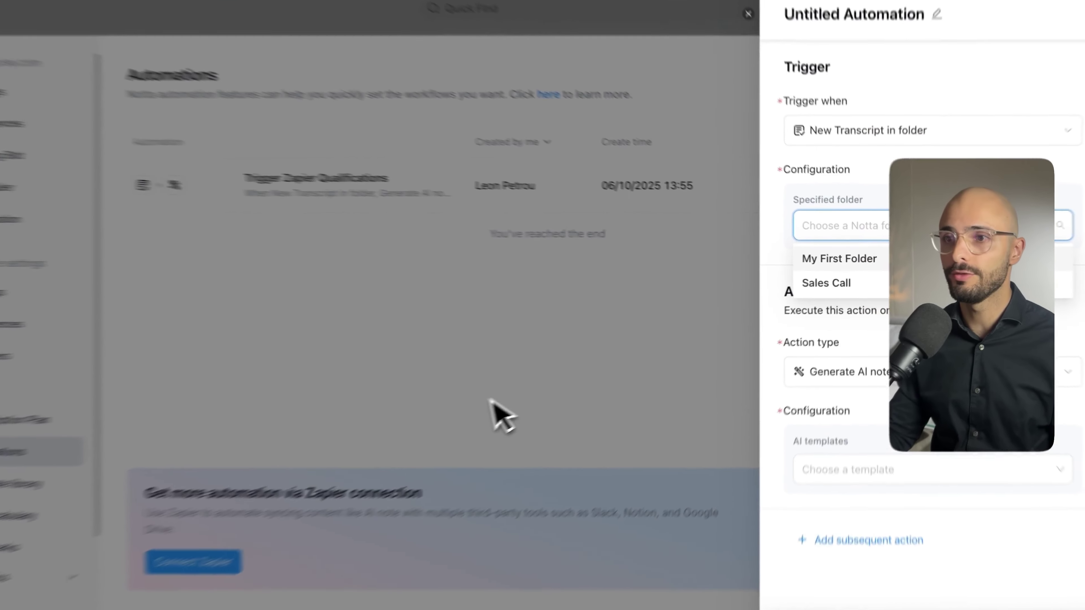
{"action": "left_click", "coordinate": [565, 373]}
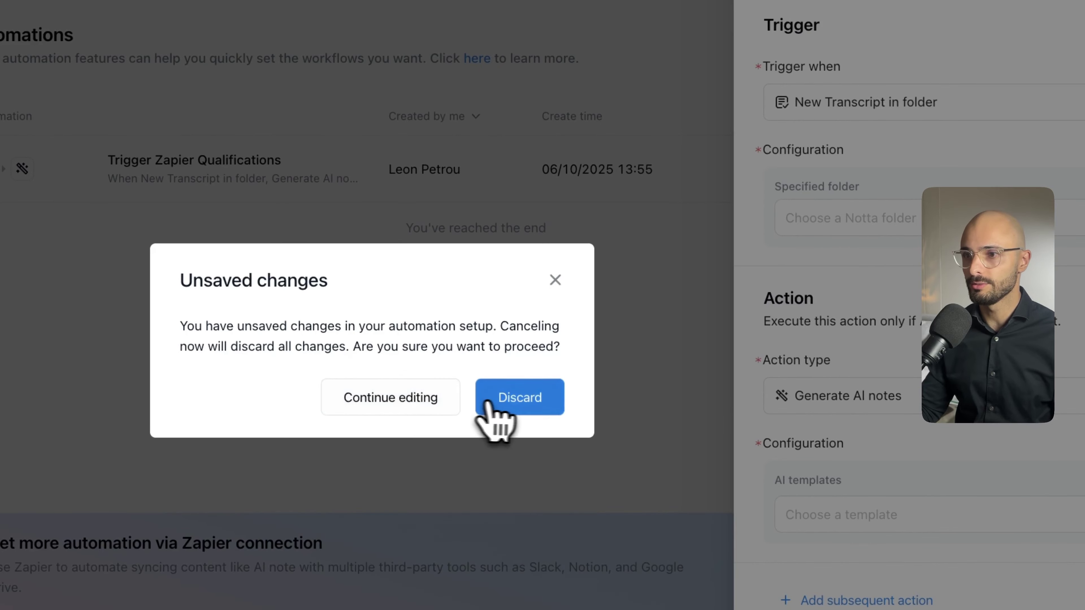
{"action": "left_click", "coordinate": [514, 417]}
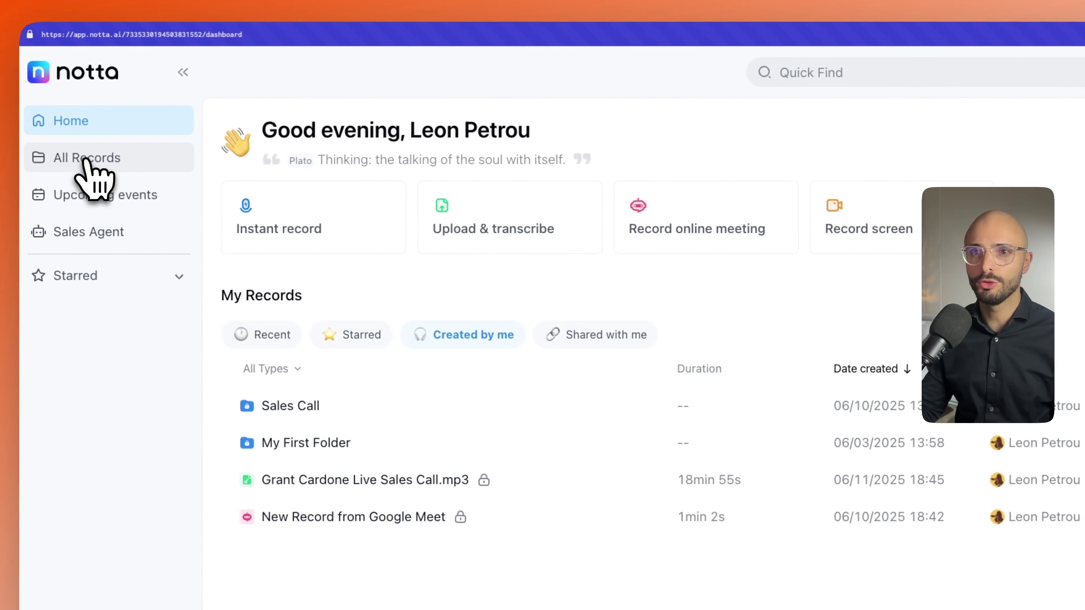
- Create a new folder named "Sales calls for follow-up" in All Records
{"action": "left_click", "coordinate": [86, 162]}
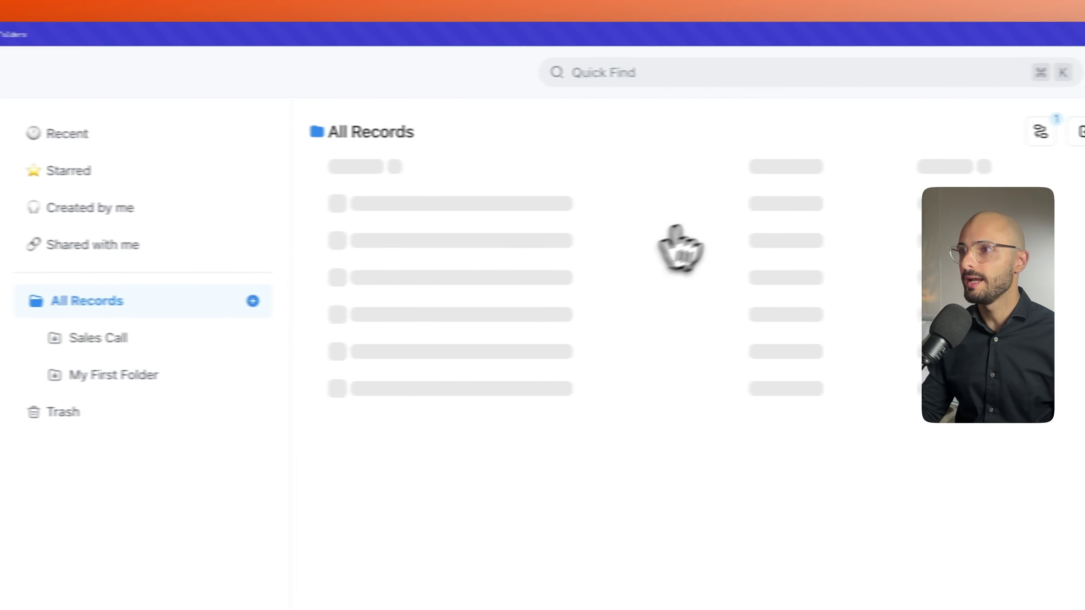
{"action": "left_click", "coordinate": [869, 133]}
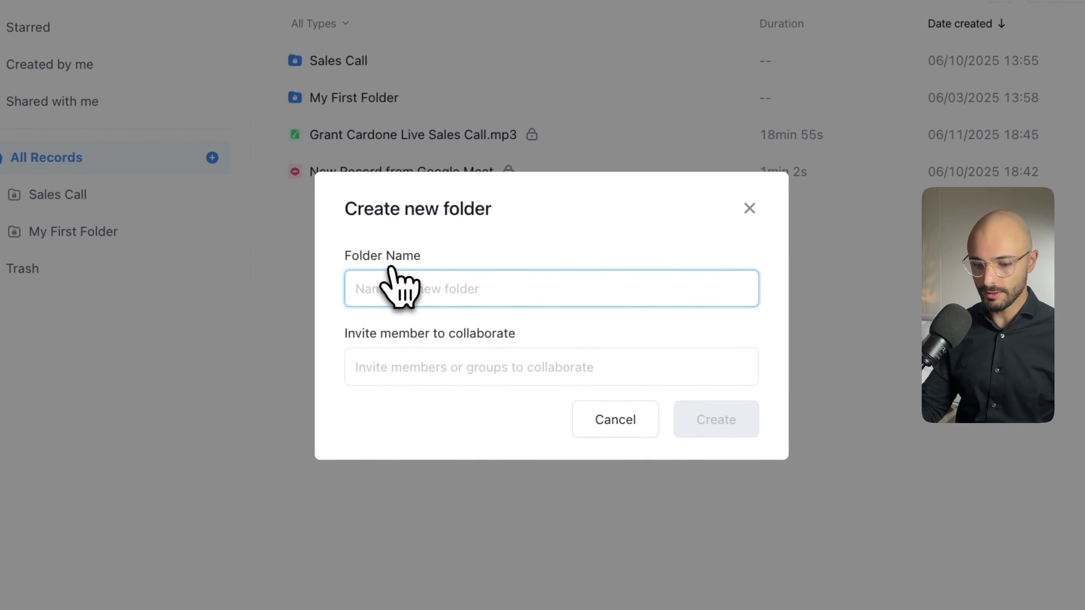
{"action": "type", "text": "Sales calls for follow-up"}
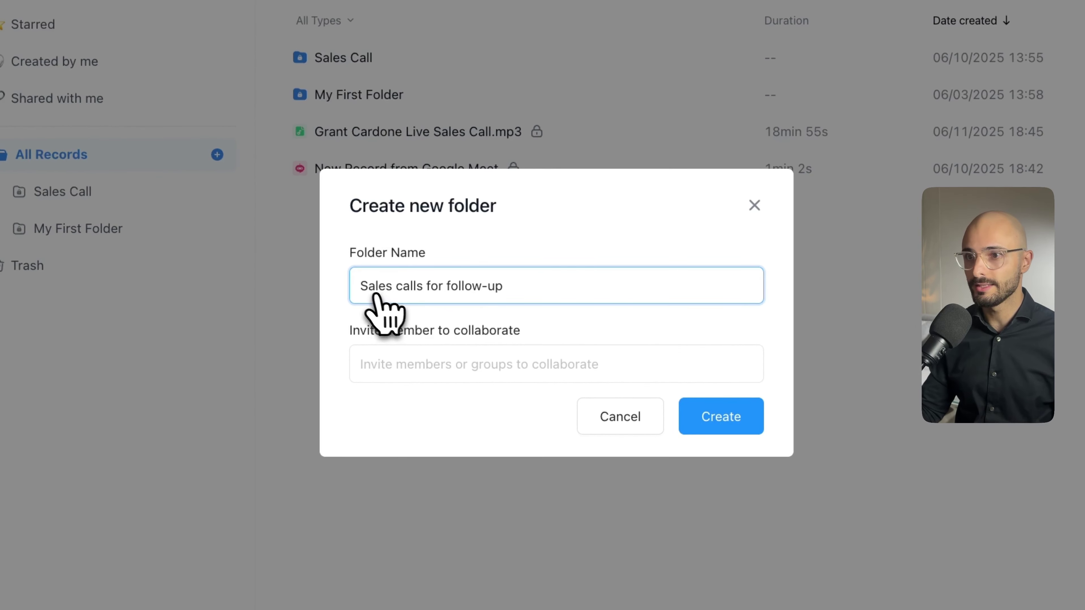
{"action": "left_click", "coordinate": [705, 417]}
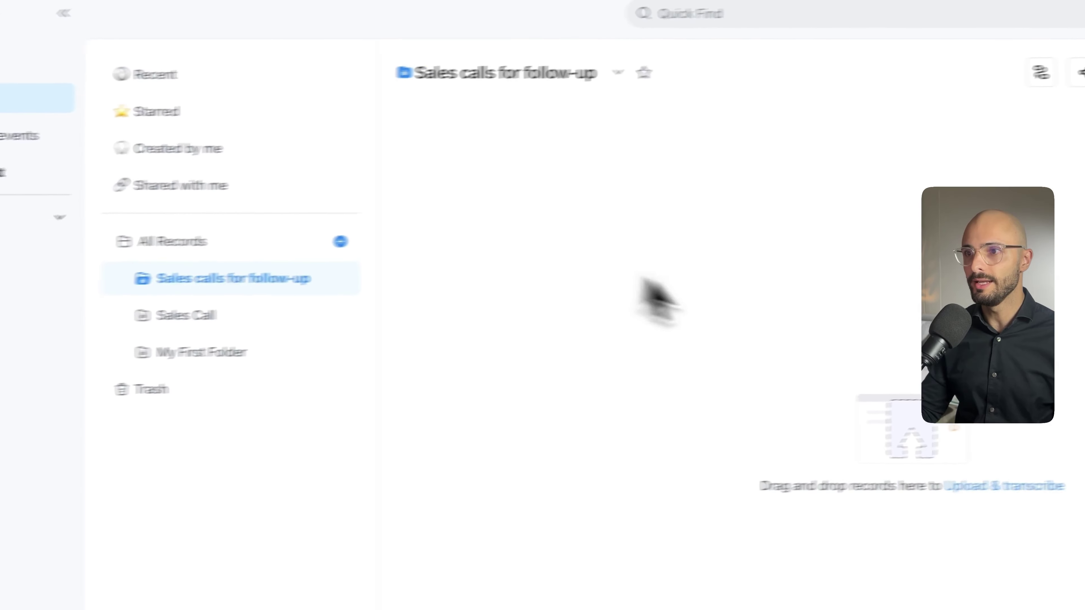
{"action": "left_click", "coordinate": [269, 261]}
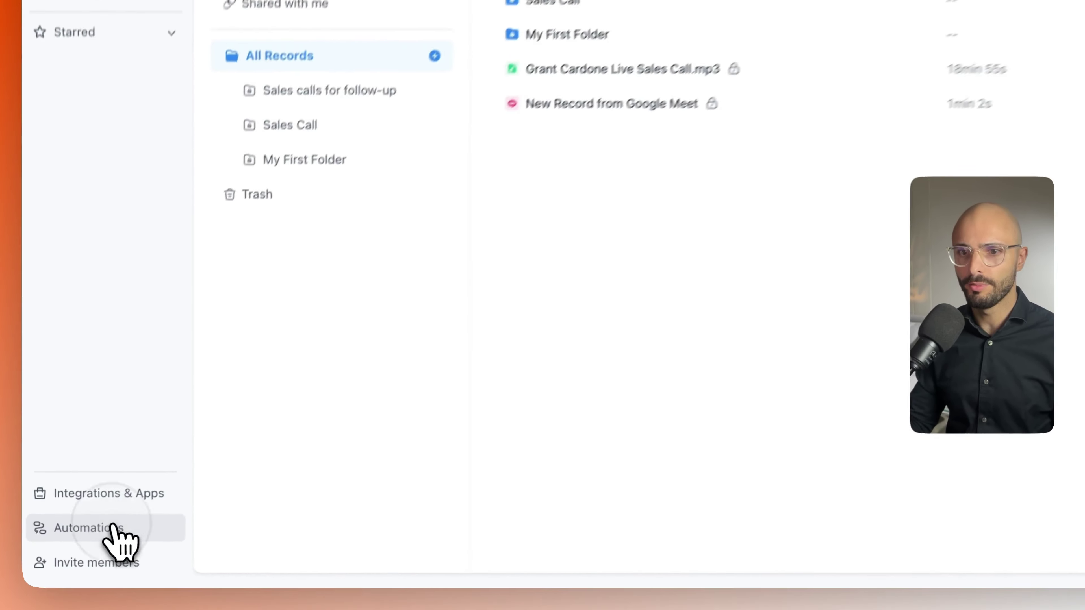
- Start a new automation triggered by New Transcript in folder, with Sales calls for follow-up as the specified folder
{"action": "left_click", "coordinate": [86, 549]}
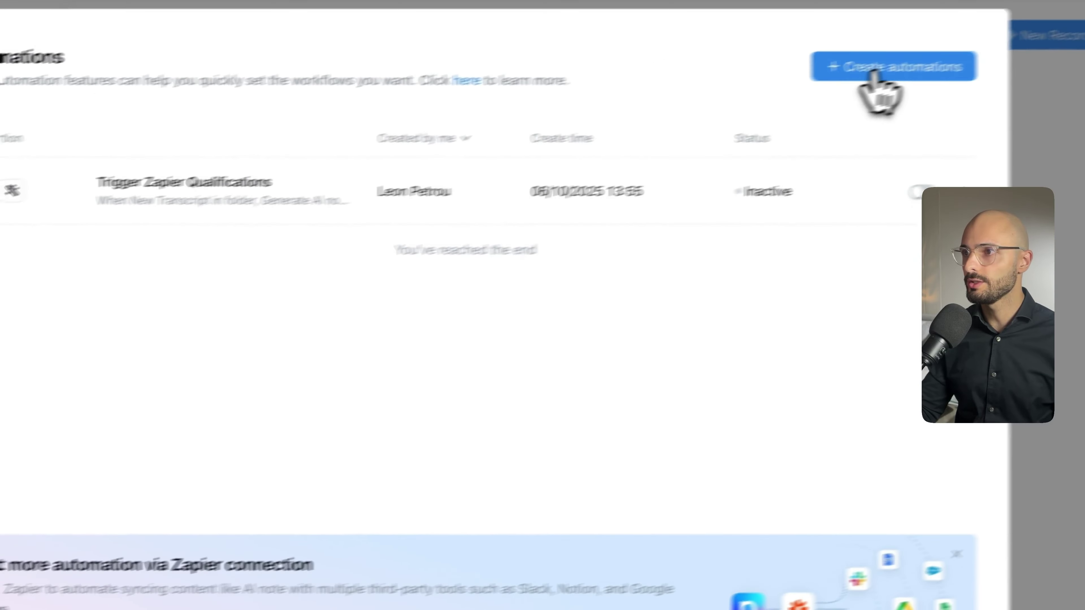
{"action": "left_click", "coordinate": [872, 69]}
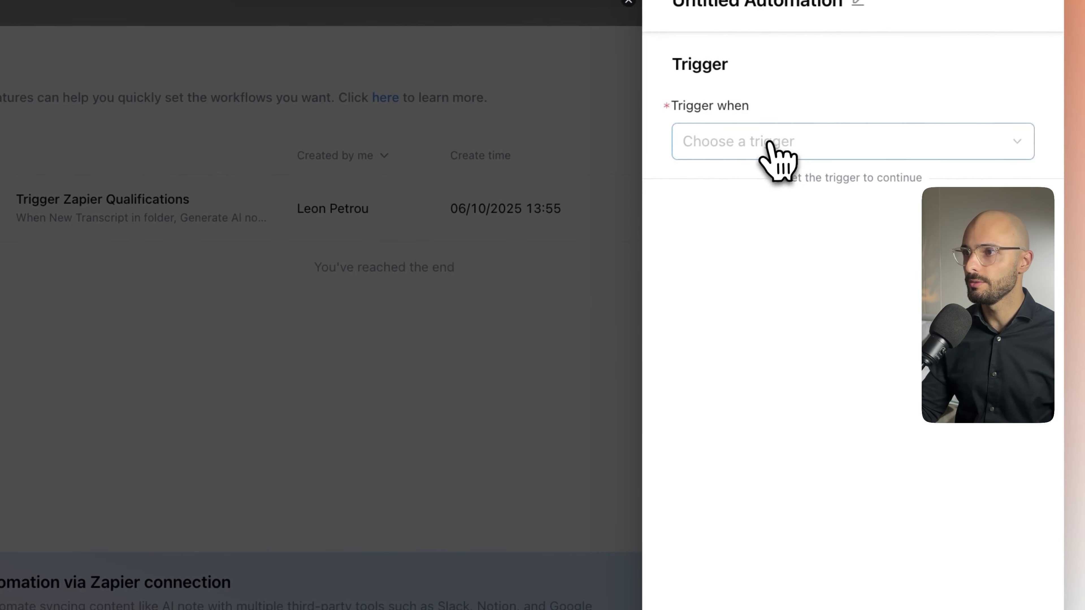
{"action": "left_click", "coordinate": [771, 143]}
{"action": "left_click", "coordinate": [769, 269]}
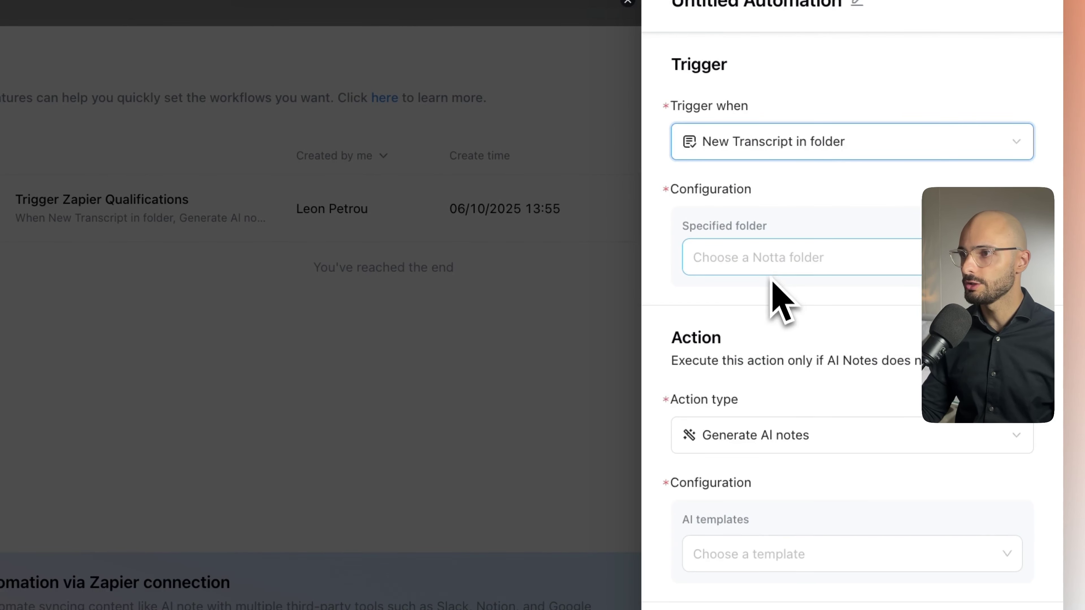
{"action": "left_click", "coordinate": [788, 261]}
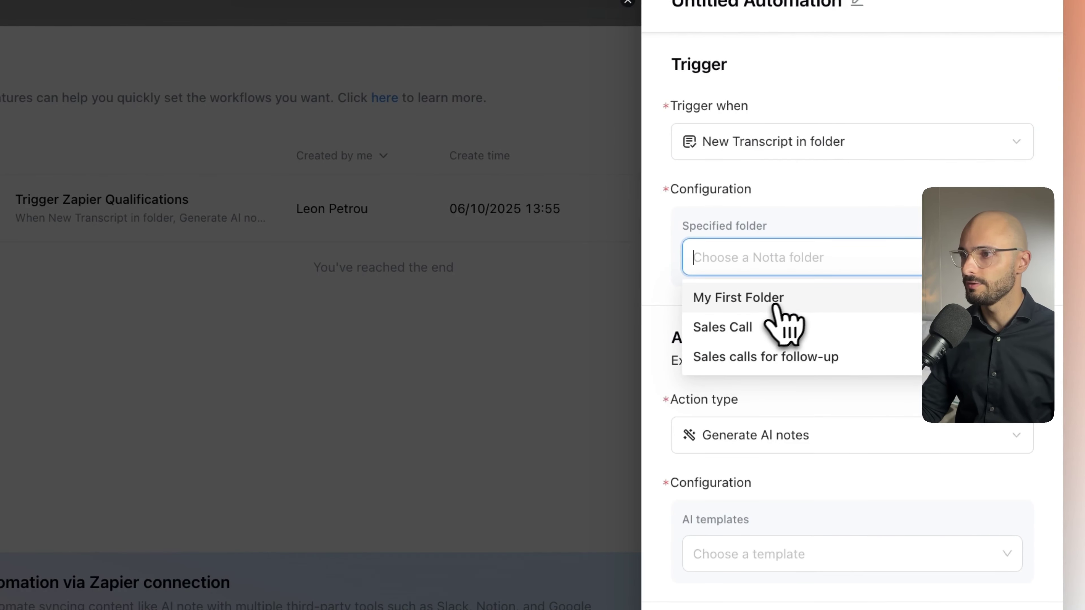
{"action": "left_click", "coordinate": [732, 358]}
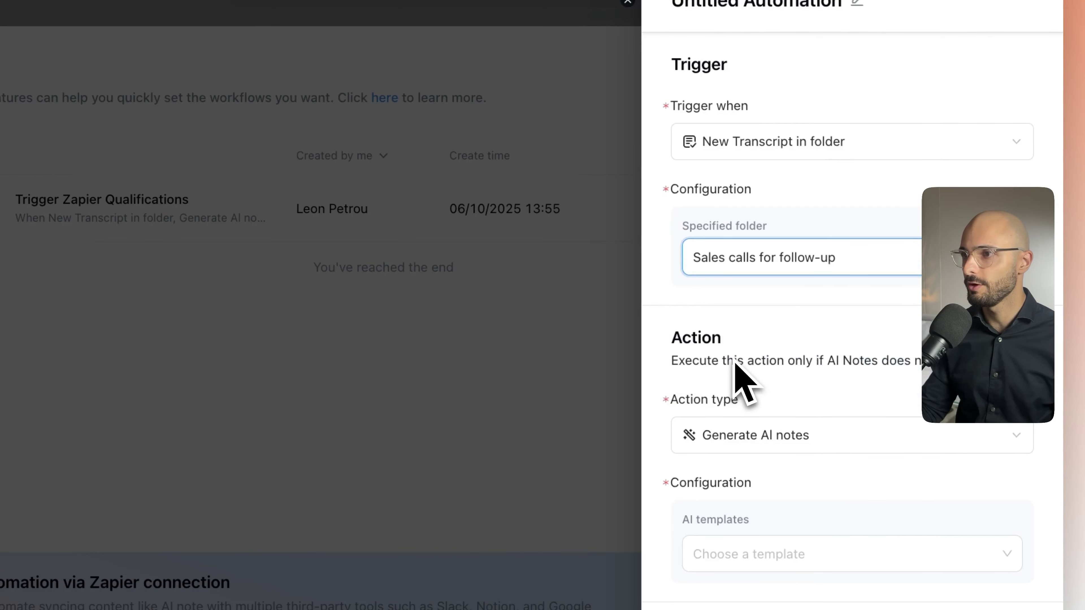
- Set the action to Generate AI notes with the Sales Call Notes workspace template, then save and activate the automation
{"action": "left_click", "coordinate": [744, 444]}
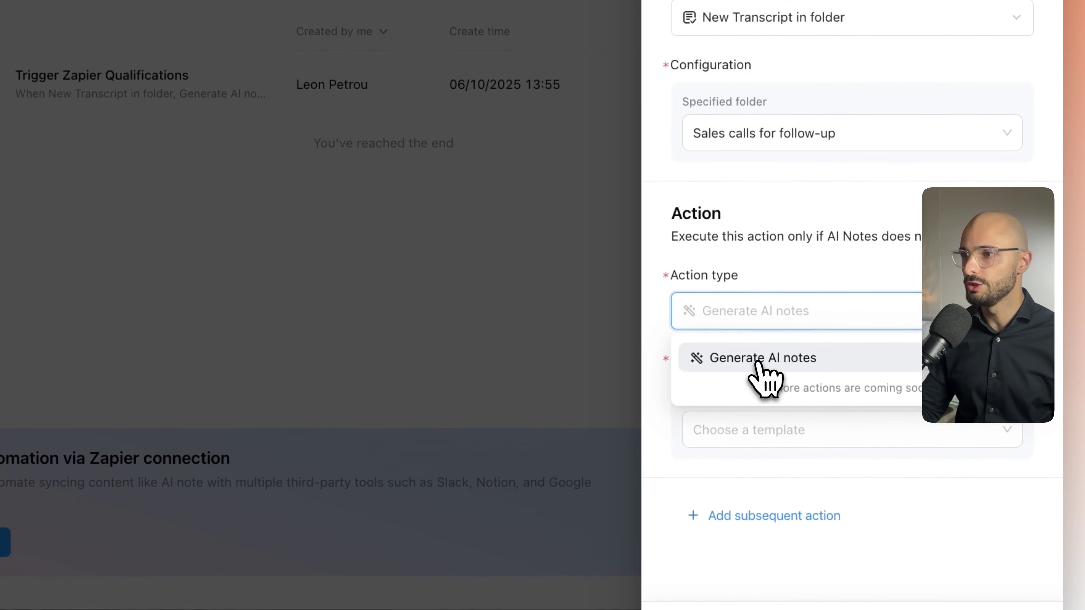
{"action": "left_click", "coordinate": [753, 477]}
{"action": "left_click", "coordinate": [781, 427]}
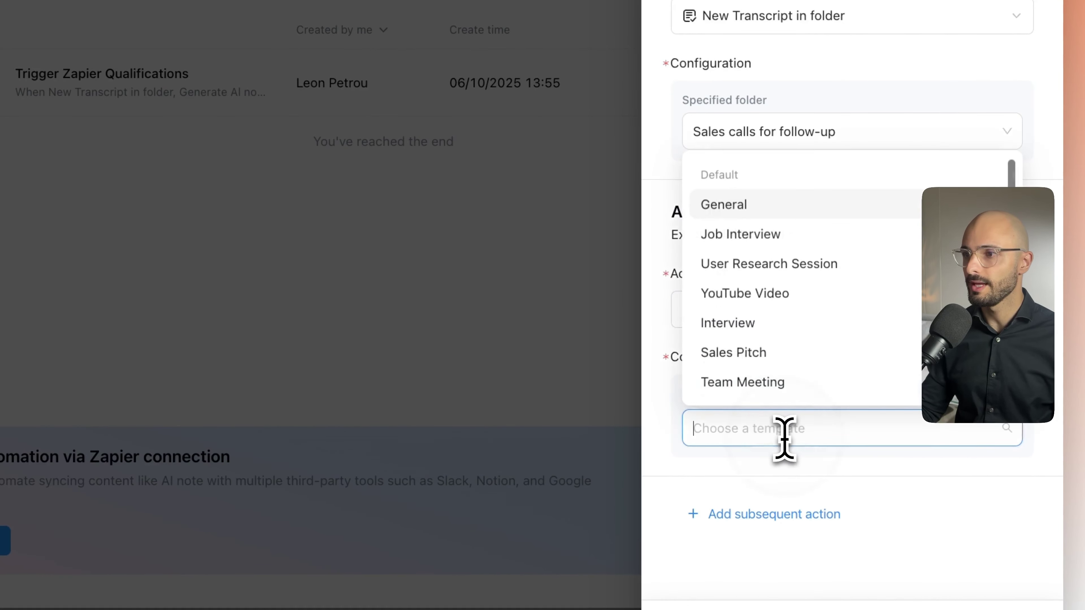
{"action": "scroll", "coordinate": [783, 273], "scroll_direction": "down", "scroll_amount": 10}
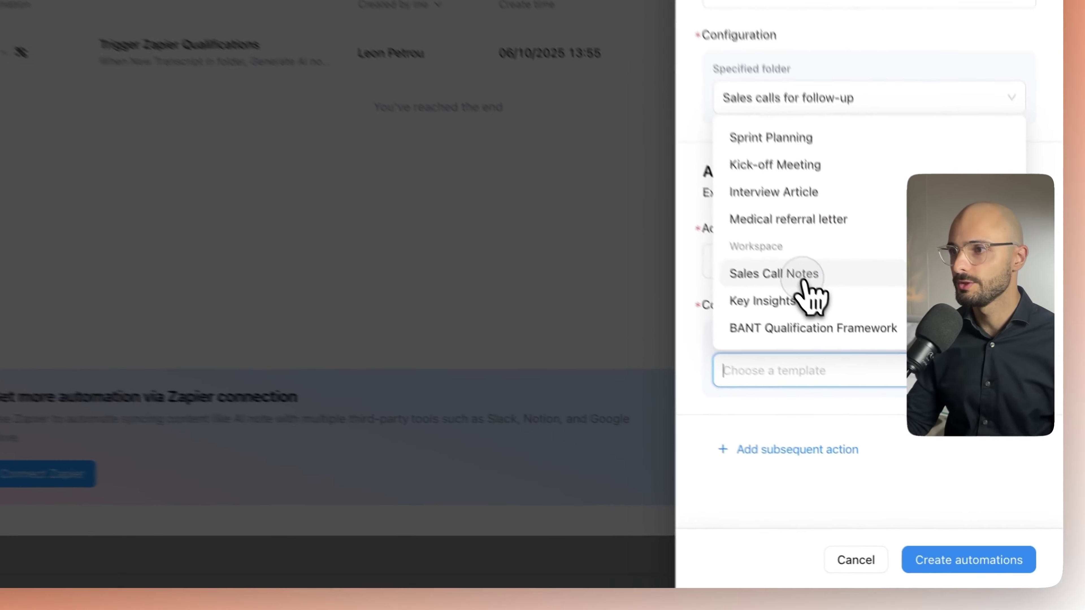
{"action": "left_click", "coordinate": [872, 361]}
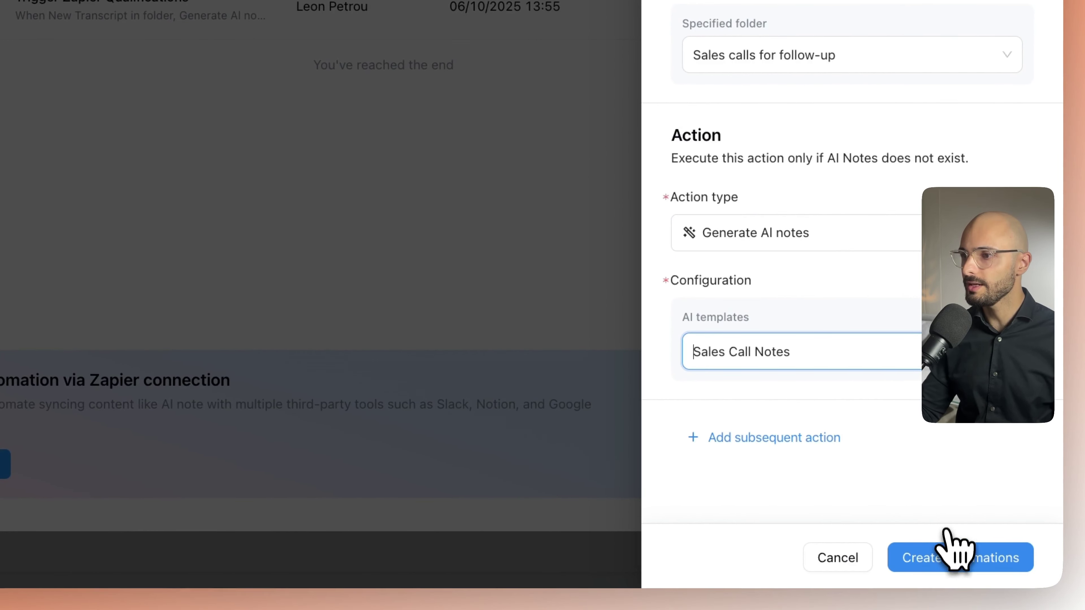
{"action": "left_click", "coordinate": [945, 563]}
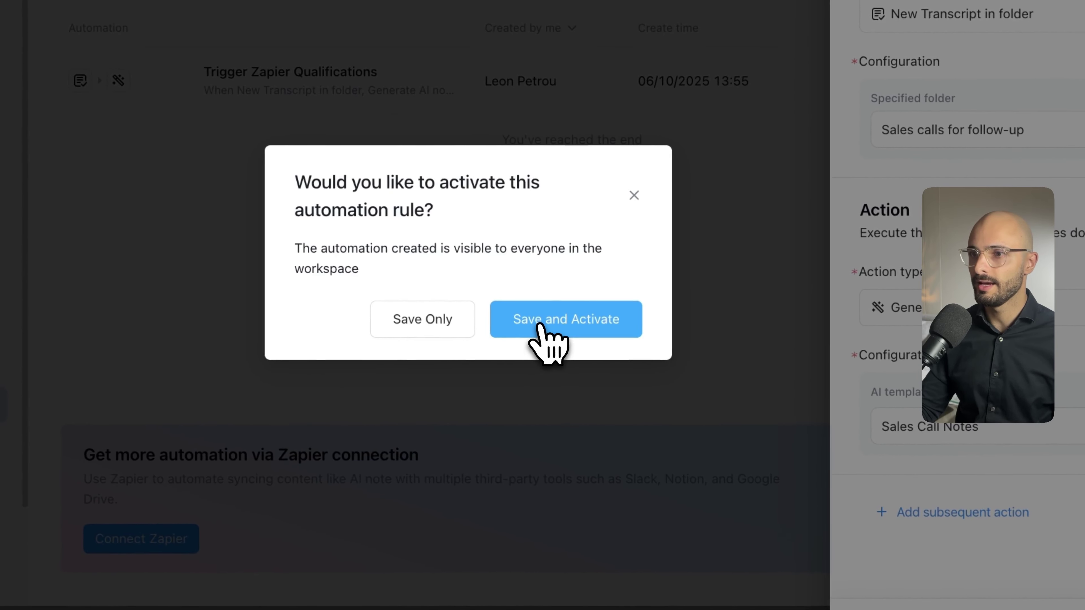
{"action": "left_click", "coordinate": [540, 326]}
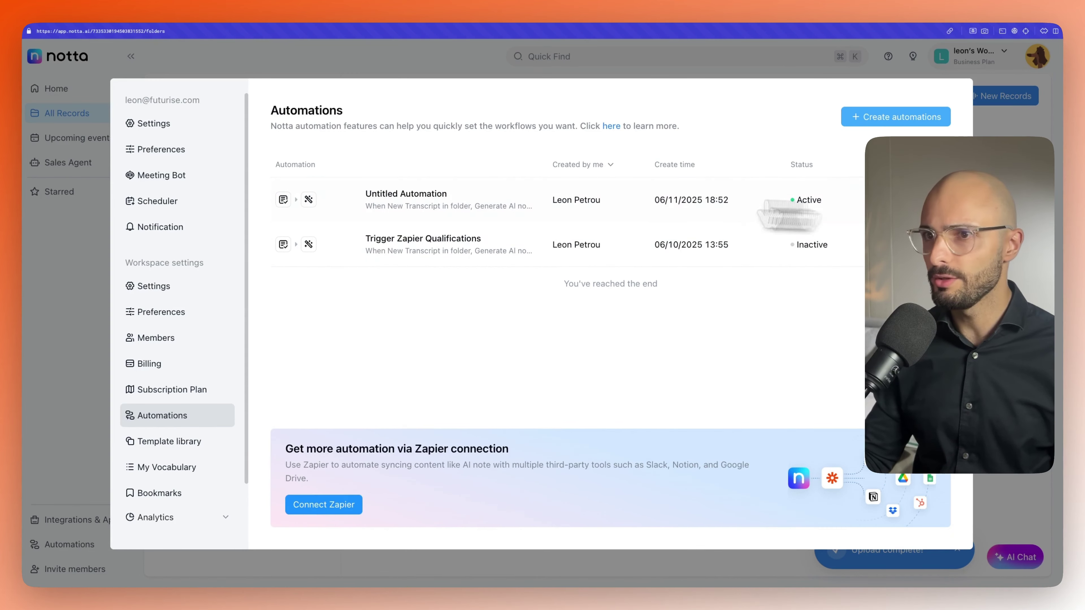
- Rename the untitled automation to "Trigger Zapier Workflow" and save it
{"action": "left_click", "coordinate": [453, 197]}
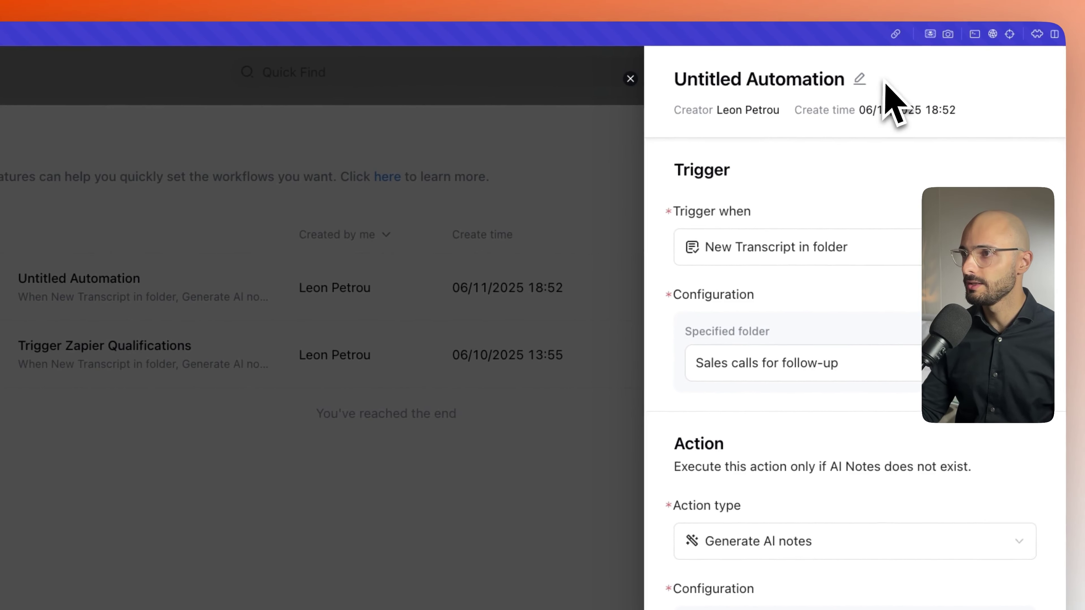
{"action": "left_click", "coordinate": [884, 77]}
{"action": "triple_click", "coordinate": [863, 79]}
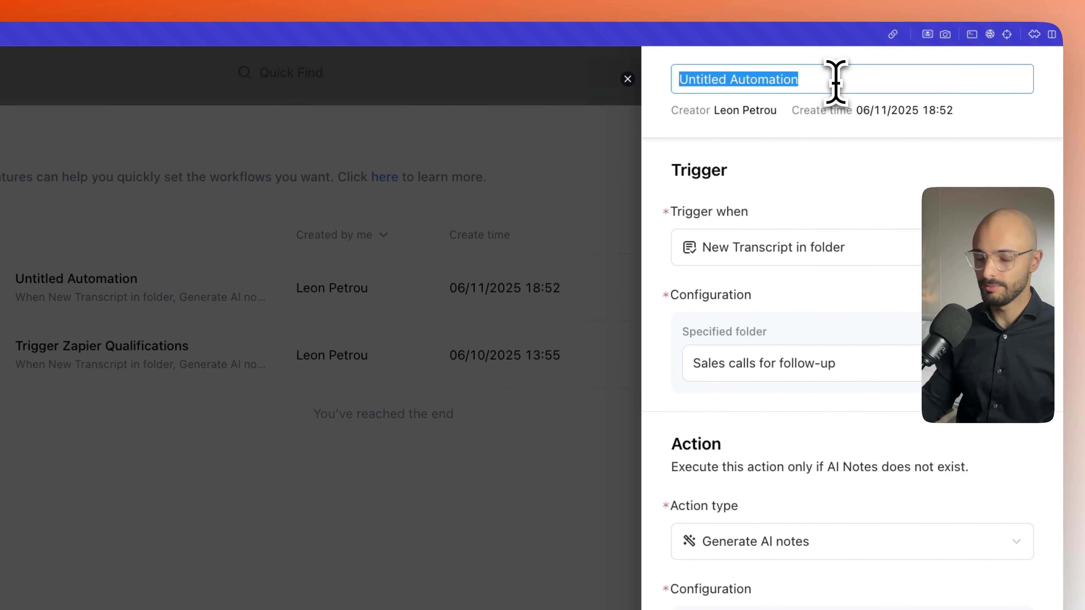
{"action": "type", "text": "Trigge"}
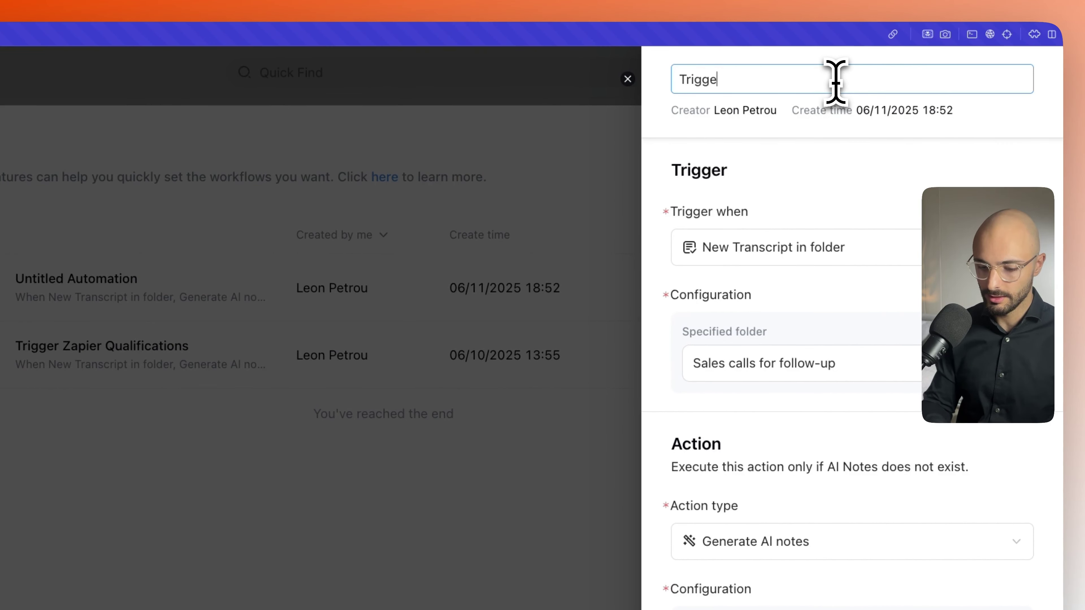
{"action": "type", "text": "r Zapier Workflow"}
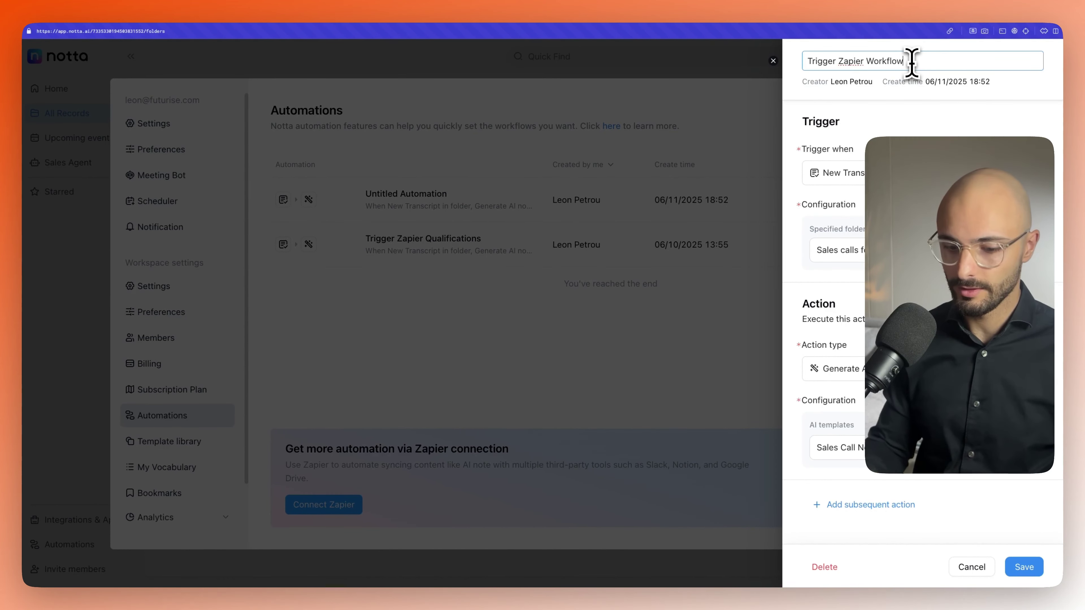
{"action": "key", "text": "Return"}
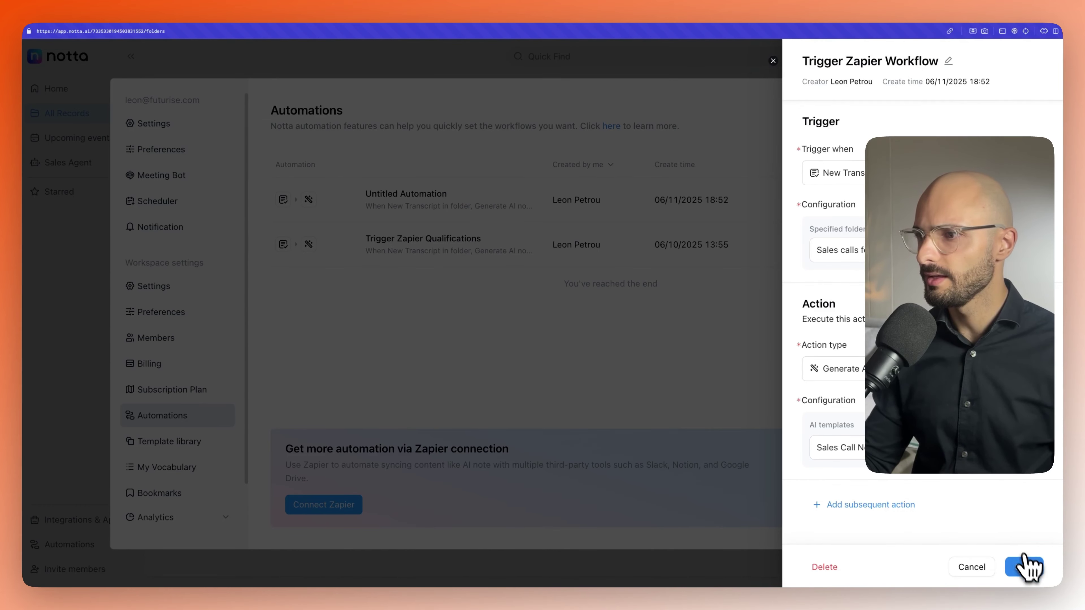
{"action": "left_click", "coordinate": [1024, 567]}
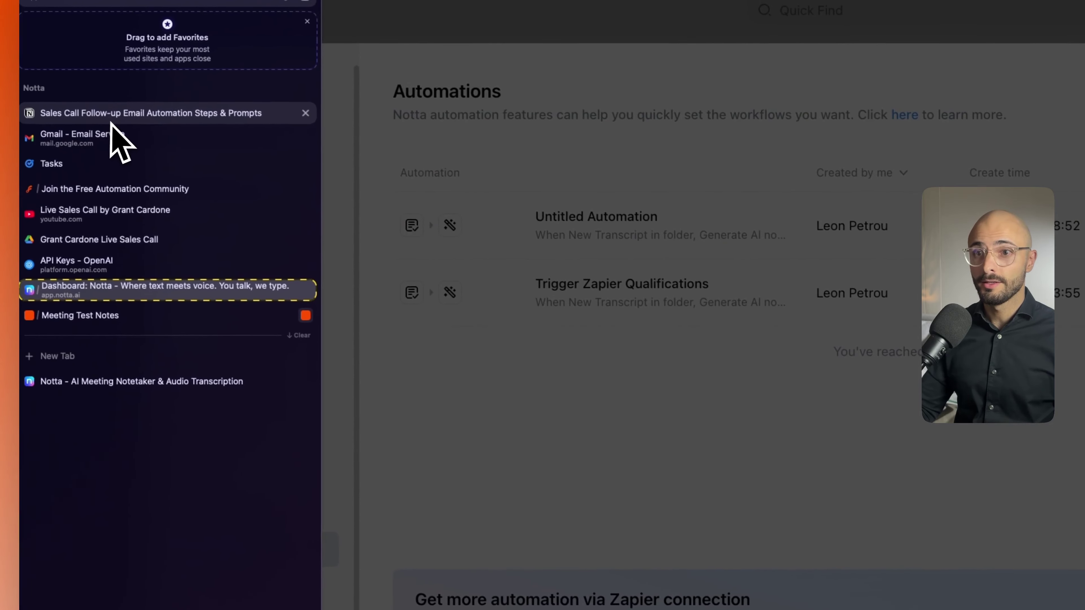
- Switch to the automation steps document, review Steps 5 and 6, and copy the Zap name "Sales Call Email Follow Up"
{"action": "left_click", "coordinate": [49, 151]}
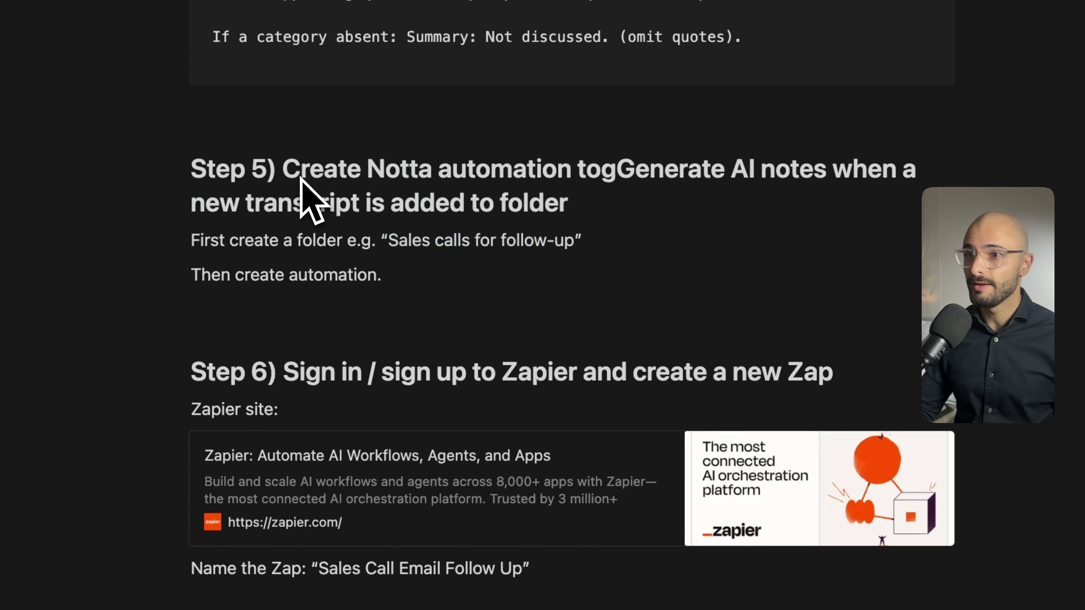
{"action": "left_click_drag", "start_coordinate": [321, 183], "coordinate": [617, 204]}
{"action": "left_click", "coordinate": [613, 217]}
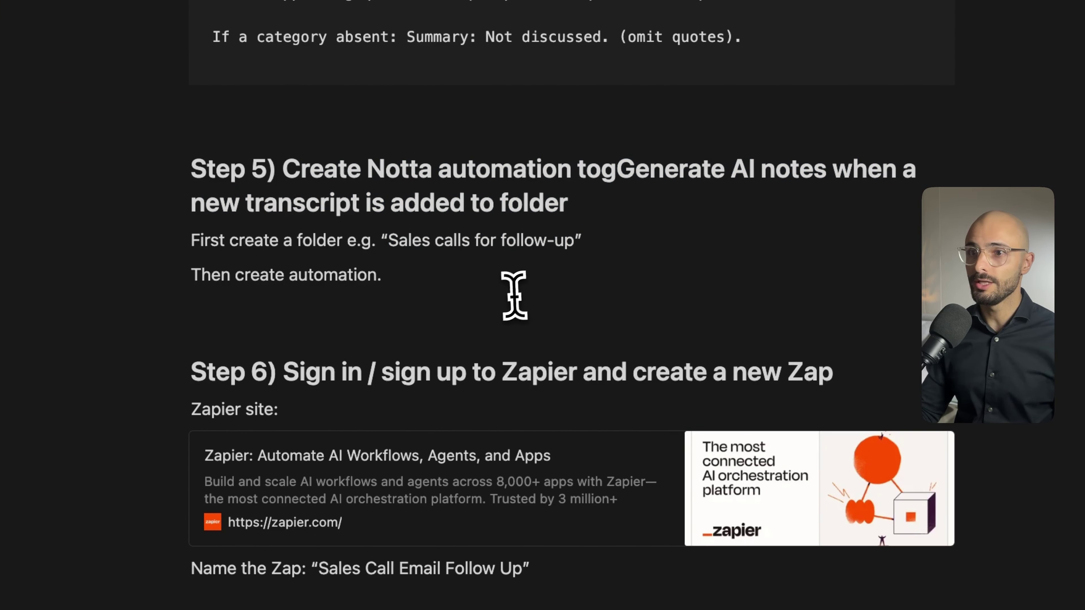
{"action": "scroll", "coordinate": [512, 295], "scroll_direction": "down", "scroll_amount": 4}
{"action": "scroll", "coordinate": [510, 297], "scroll_direction": "down", "scroll_amount": 1}
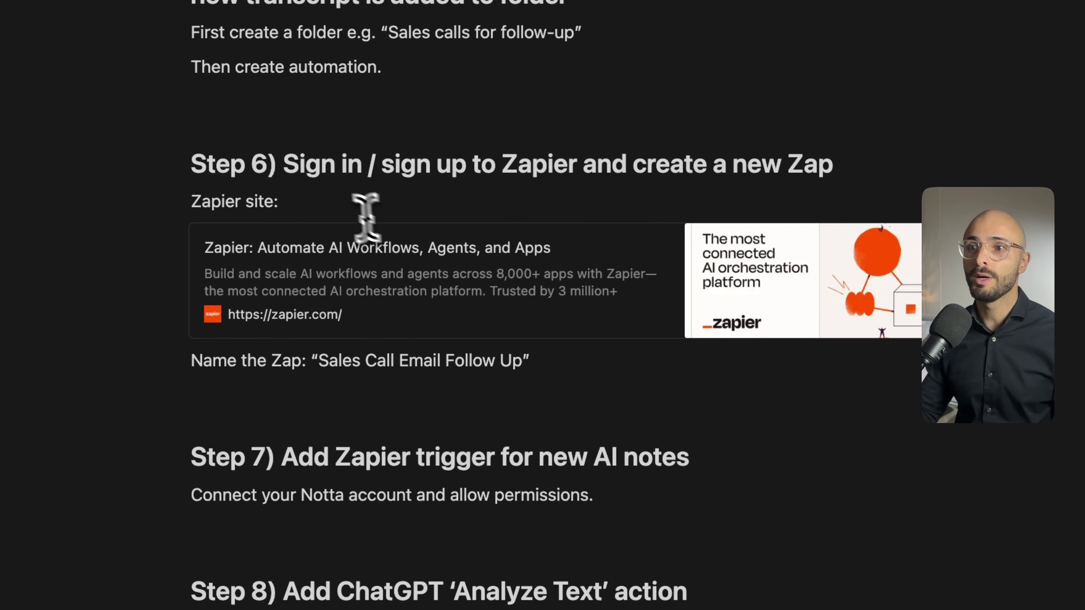
{"action": "left_click_drag", "start_coordinate": [284, 166], "coordinate": [833, 167]}
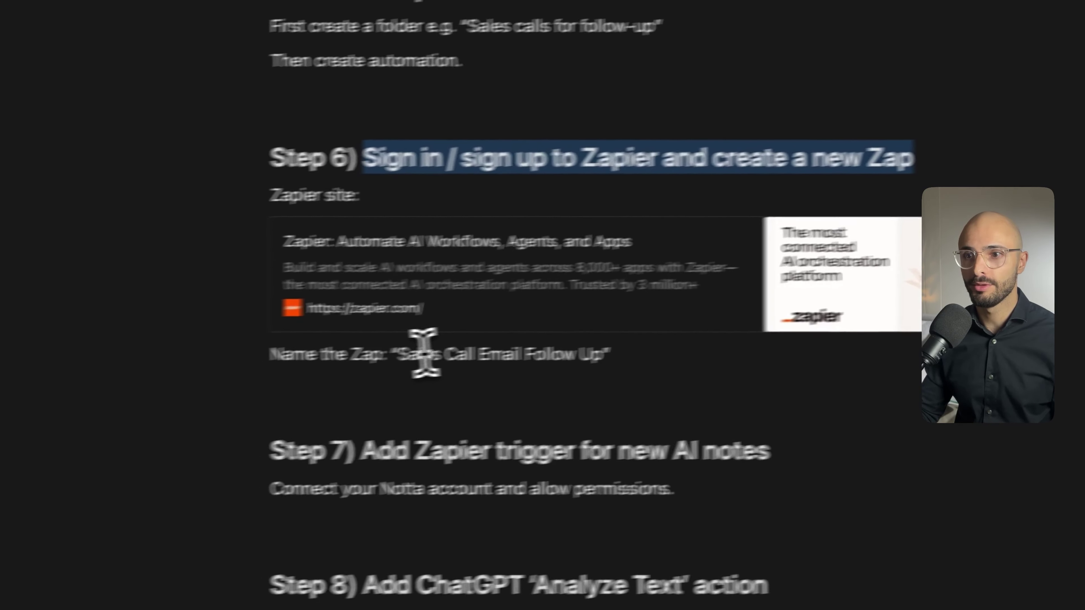
{"action": "left_click", "coordinate": [210, 380]}
{"action": "left_click_drag", "start_coordinate": [488, 346], "coordinate": [693, 345]}
{"action": "key", "text": "super+c"}
- Switch to Zapier, leave the Qualify Prospect Zap, and create a new Zap
{"action": "mouse_move", "coordinate": [33, 274]}
{"action": "left_click", "coordinate": [77, 299]}
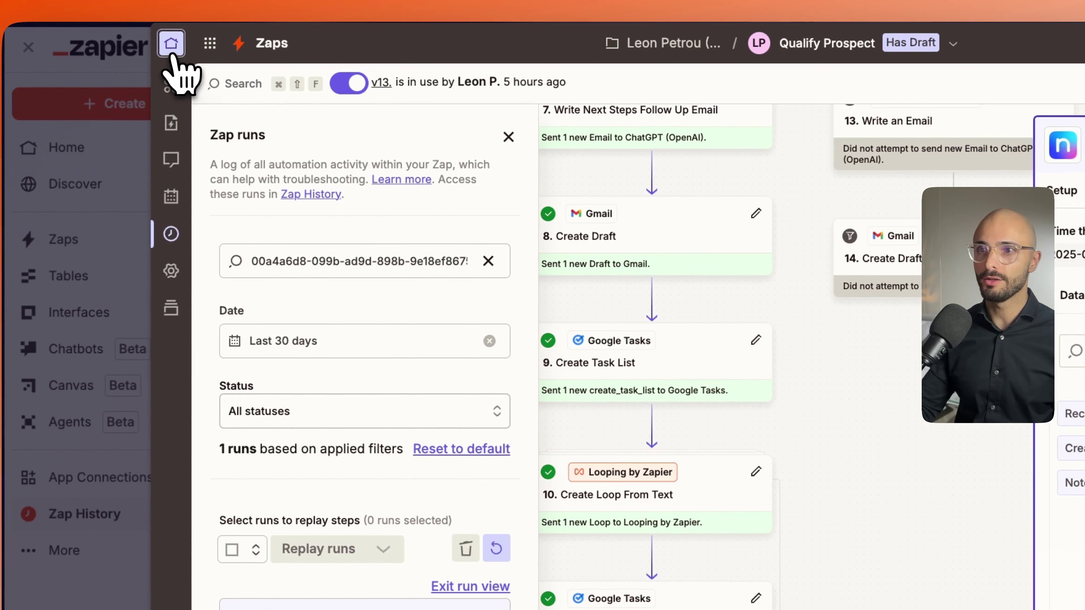
{"action": "left_click", "coordinate": [168, 55]}
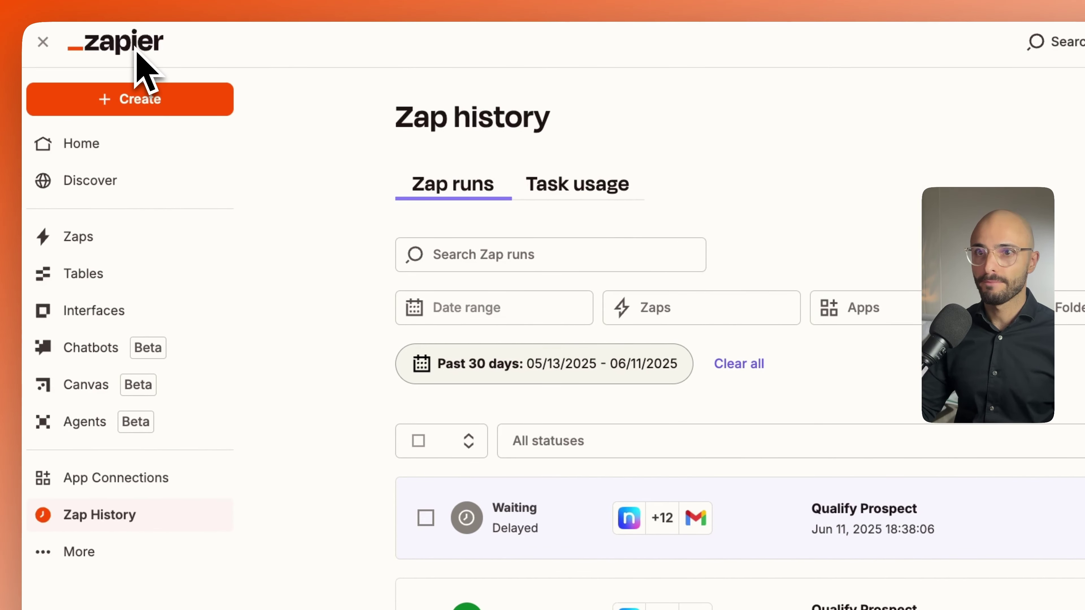
{"action": "left_click", "coordinate": [110, 102]}
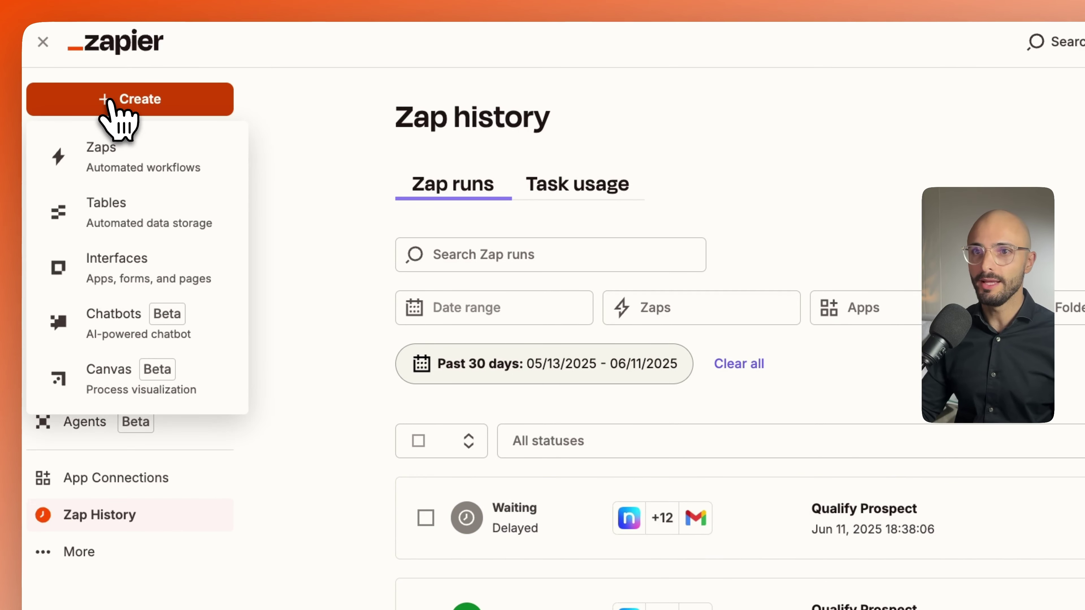
{"action": "left_click", "coordinate": [110, 153]}
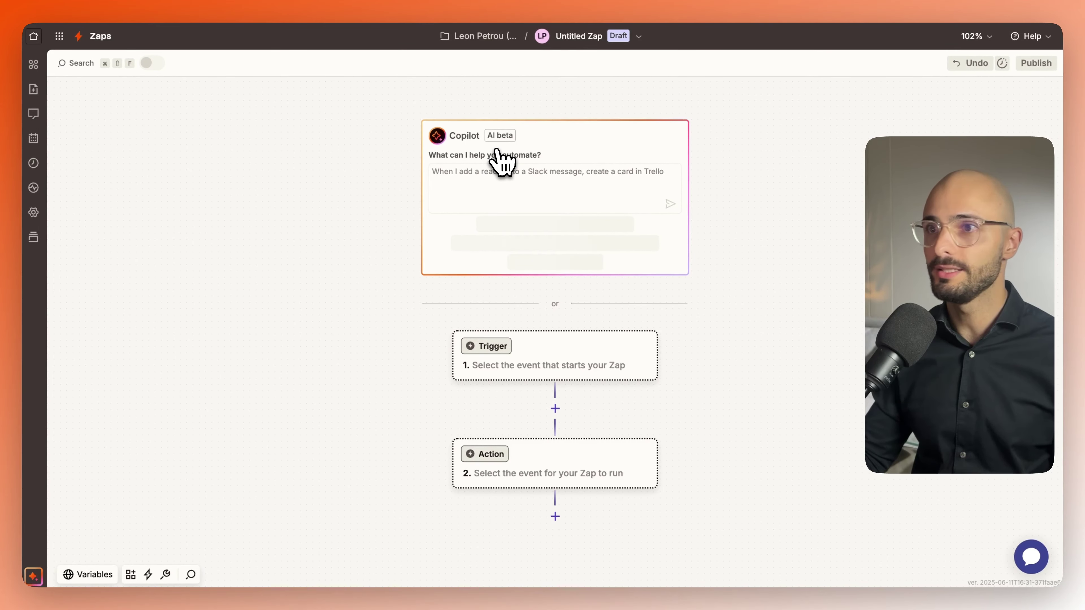
- Rename the untitled Zap with the copied name "Sales Call Email Follow Up"
{"action": "left_click", "coordinate": [579, 36]}
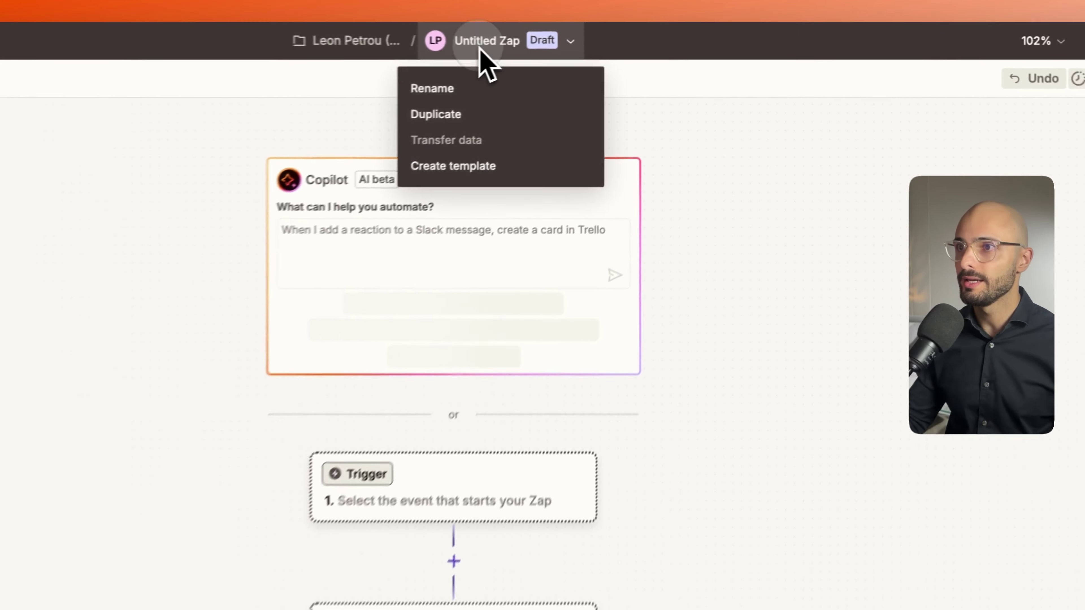
{"action": "left_click", "coordinate": [566, 70]}
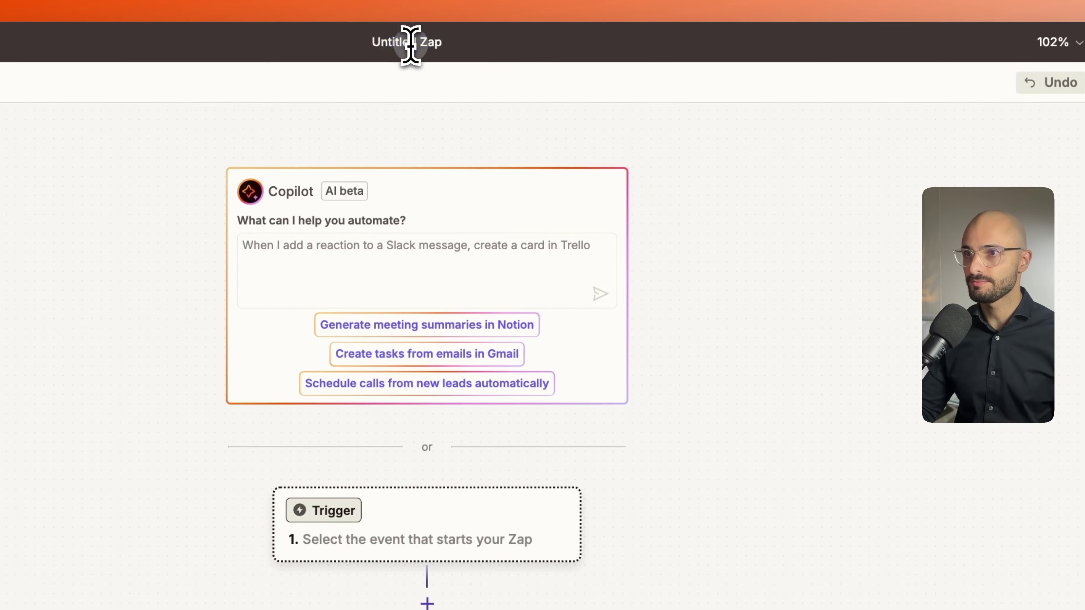
{"action": "key", "text": "super+v"}
{"action": "key", "text": "Return"}
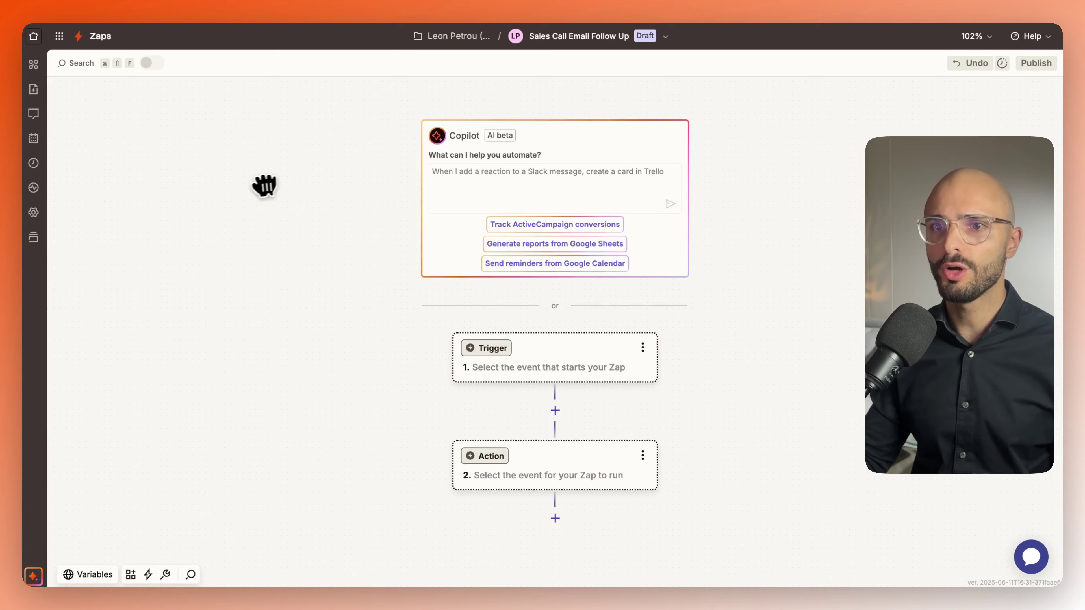
{"action": "mouse_move", "coordinate": [126, 170]}
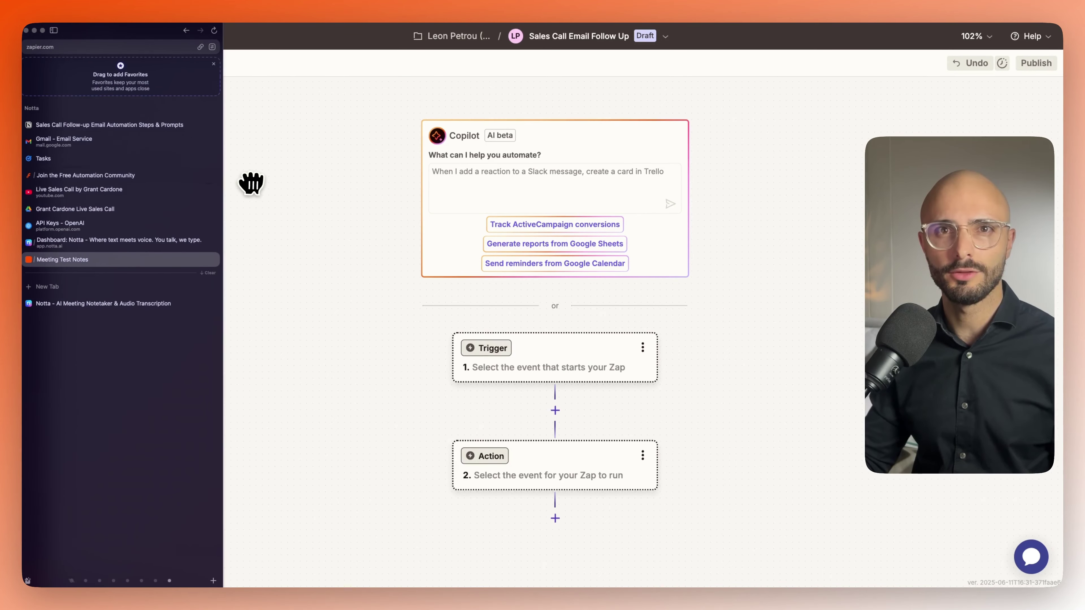
{"action": "key", "text": "super+space"}
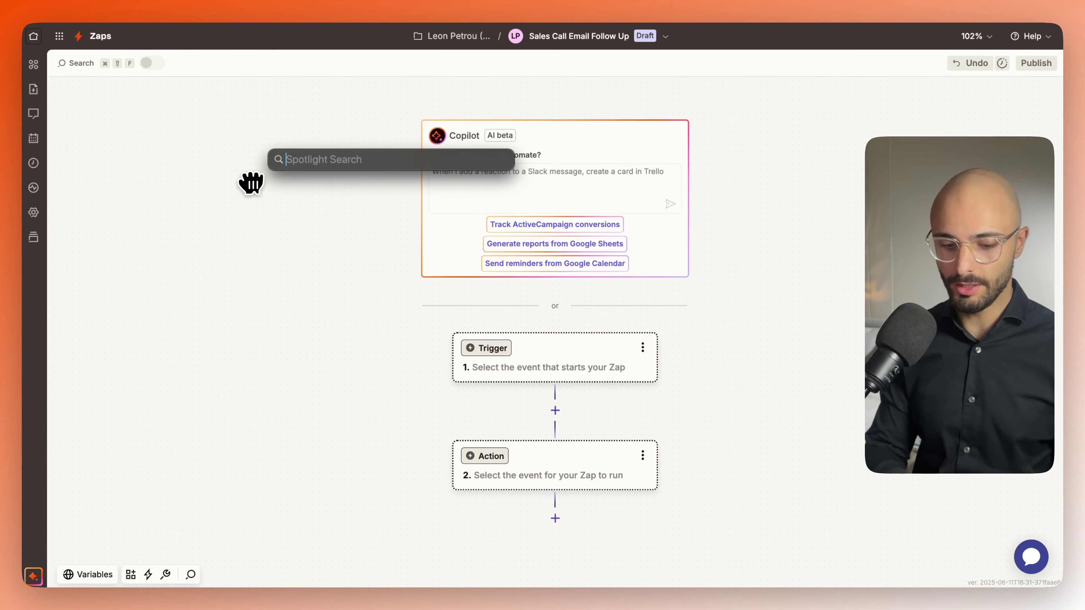
{"action": "type", "text": "zapier.com"}
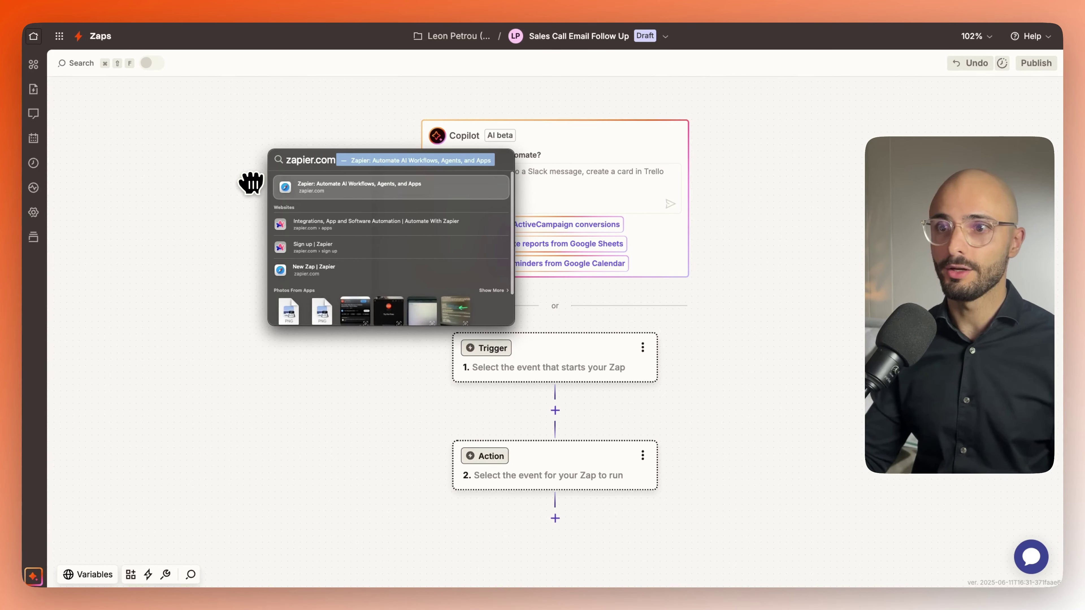
{"action": "key", "text": "Escape"}
{"action": "key", "text": "Escape"}
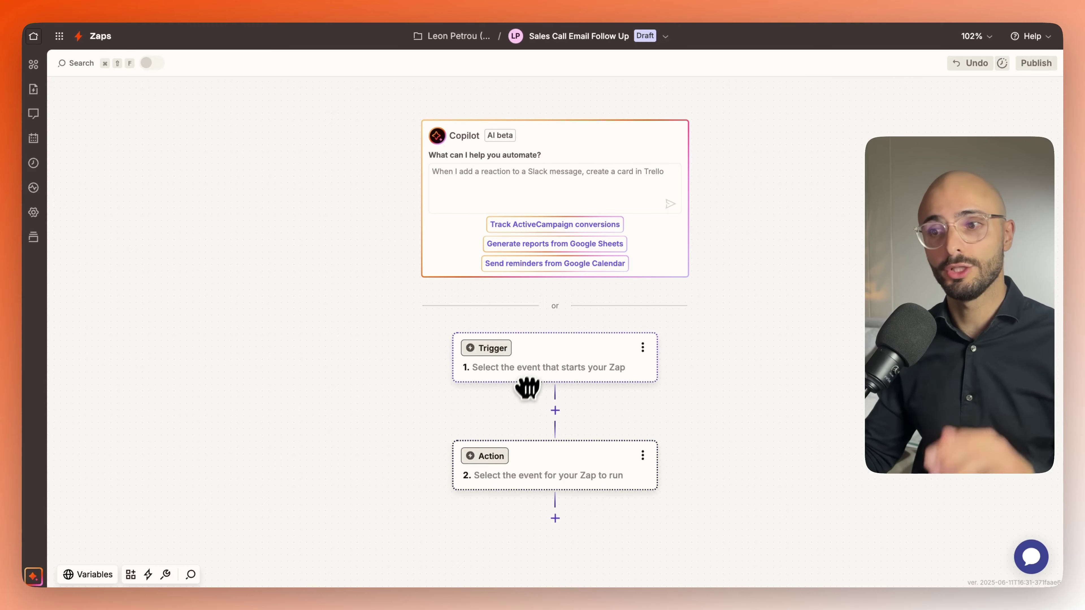
- Review Step 7 of the steps document and set the Zap's trigger to Notta with the New AI Notes event
{"action": "scroll", "coordinate": [526, 371], "scroll_direction": "down", "scroll_amount": 3}
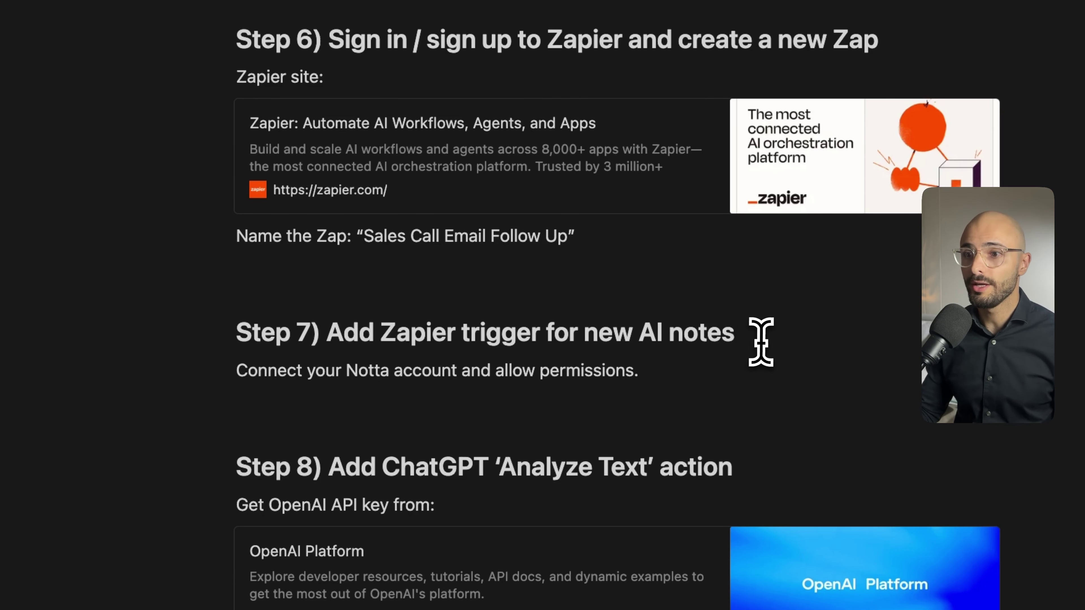
{"action": "left_click_drag", "start_coordinate": [760, 341], "coordinate": [356, 326]}
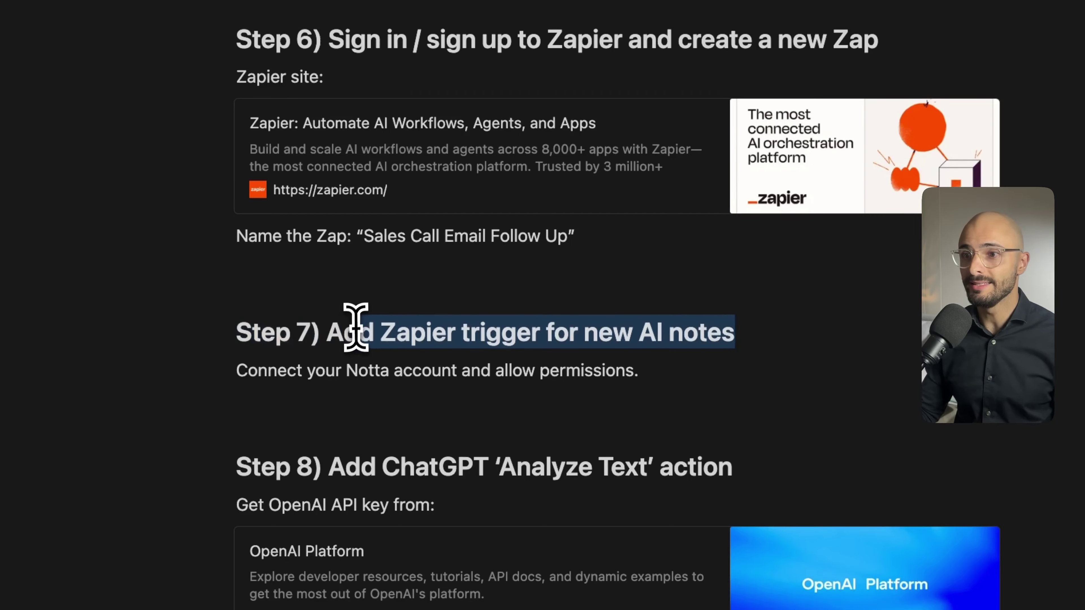
{"action": "left_click_drag", "start_coordinate": [248, 370], "coordinate": [638, 370]}
{"action": "mouse_move", "coordinate": [0, 177]}
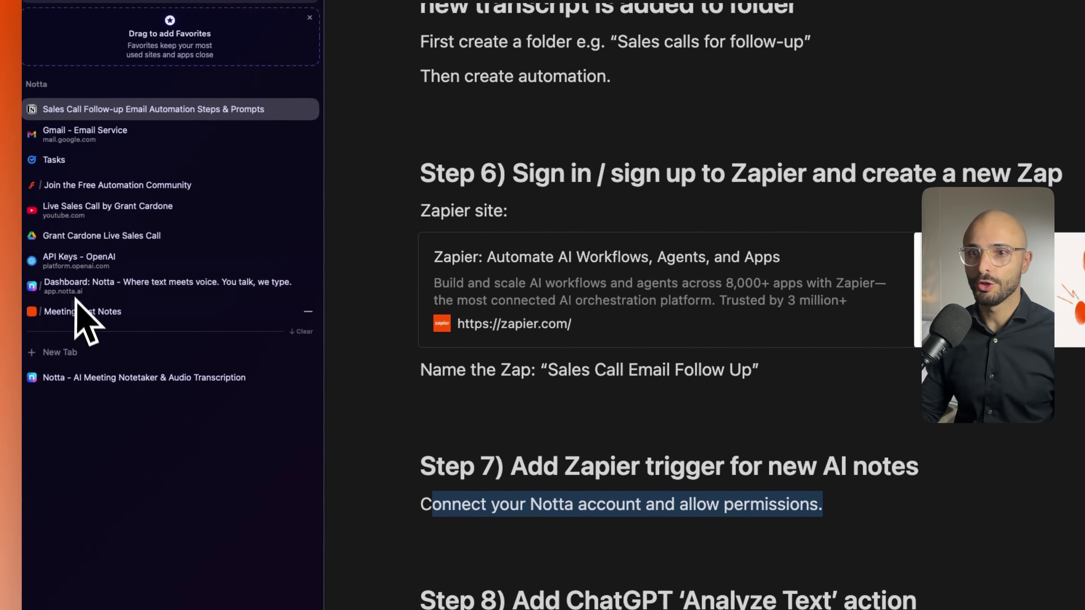
{"action": "left_click", "coordinate": [79, 310]}
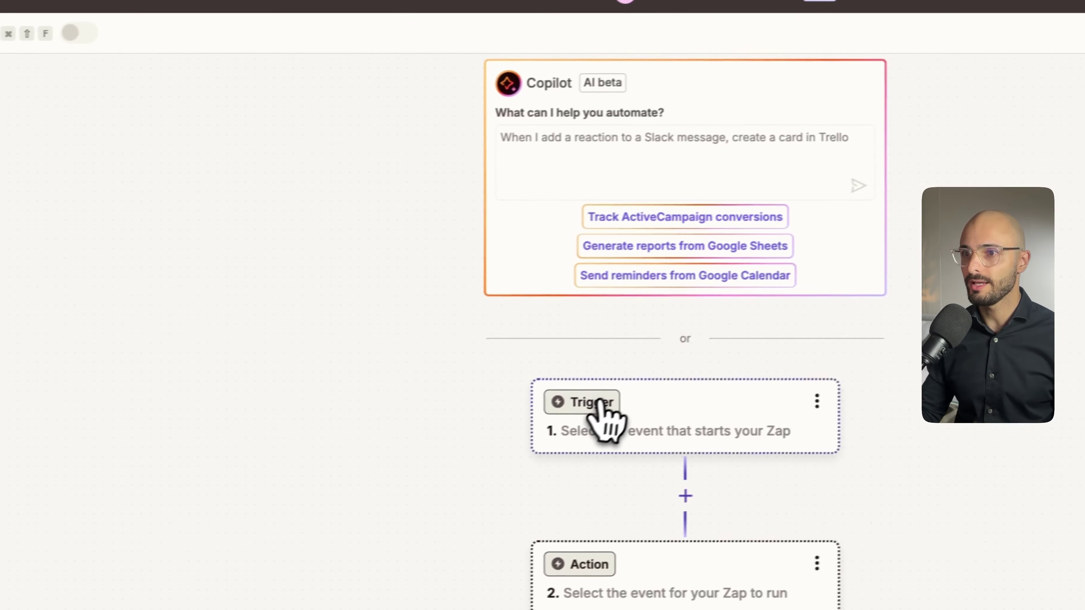
{"action": "left_click", "coordinate": [581, 411]}
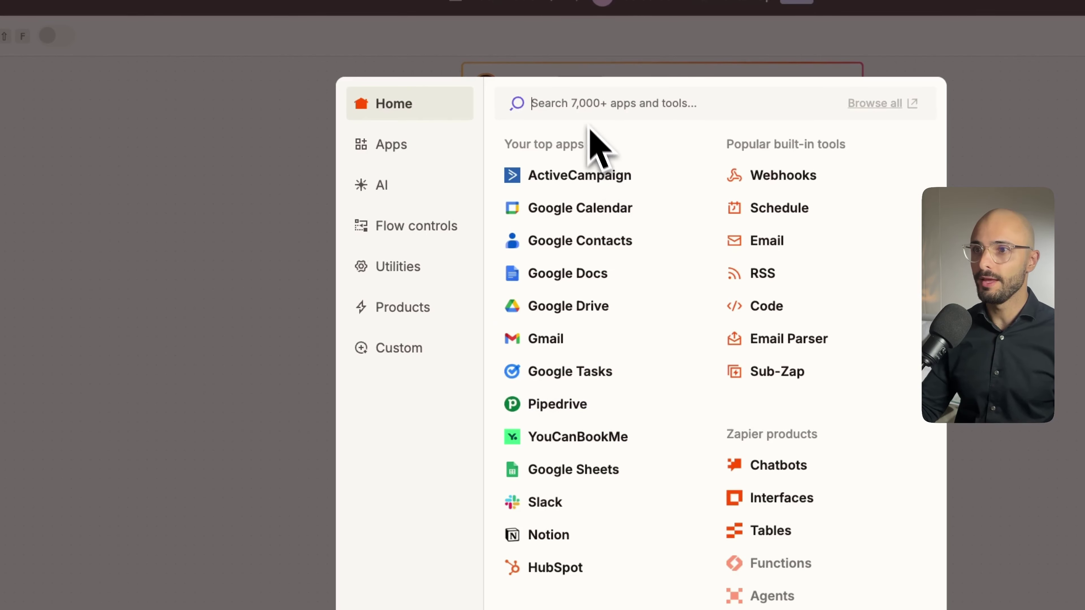
{"action": "type", "text": "notta"}
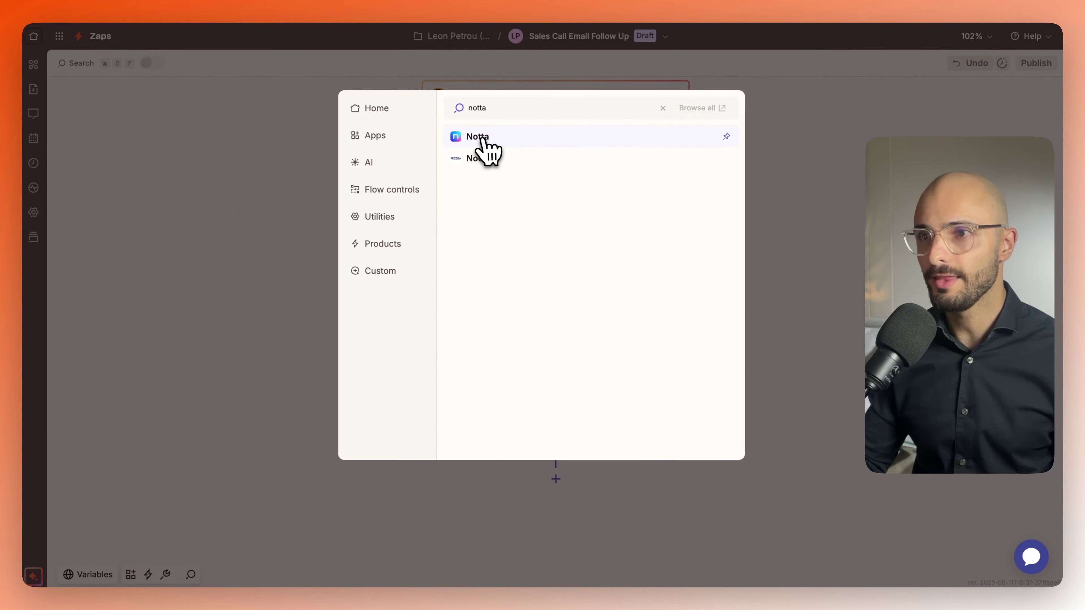
{"action": "left_click", "coordinate": [446, 147]}
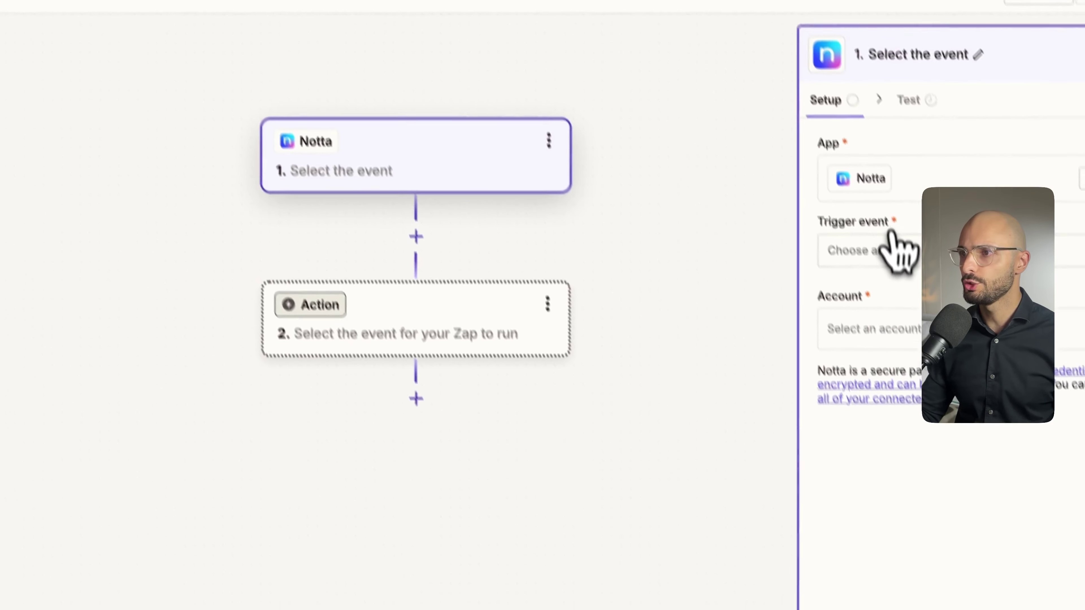
{"action": "left_click", "coordinate": [883, 252]}
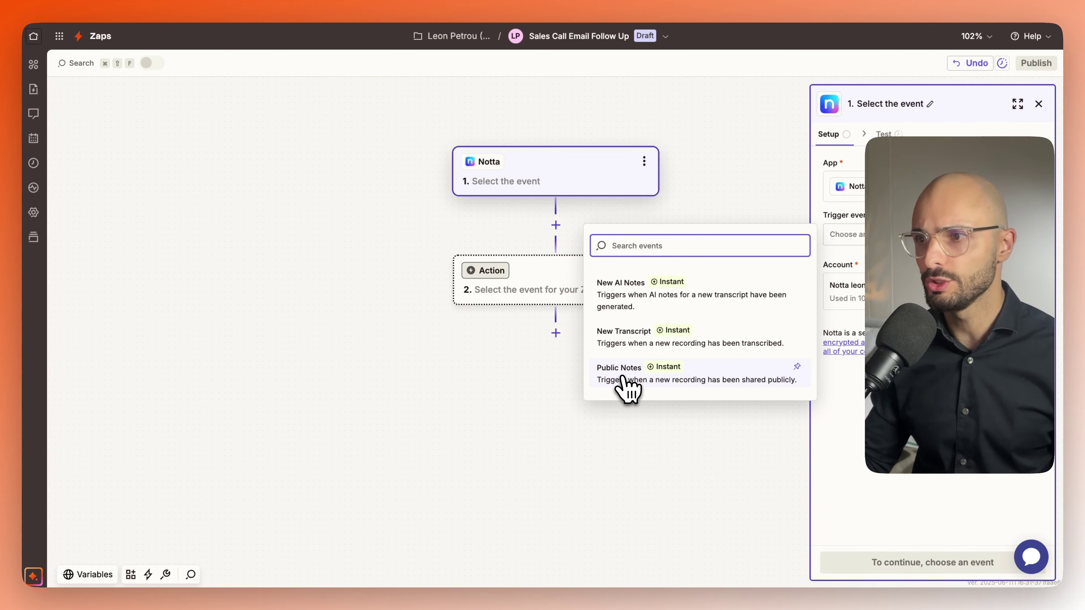
{"action": "left_click", "coordinate": [615, 302]}
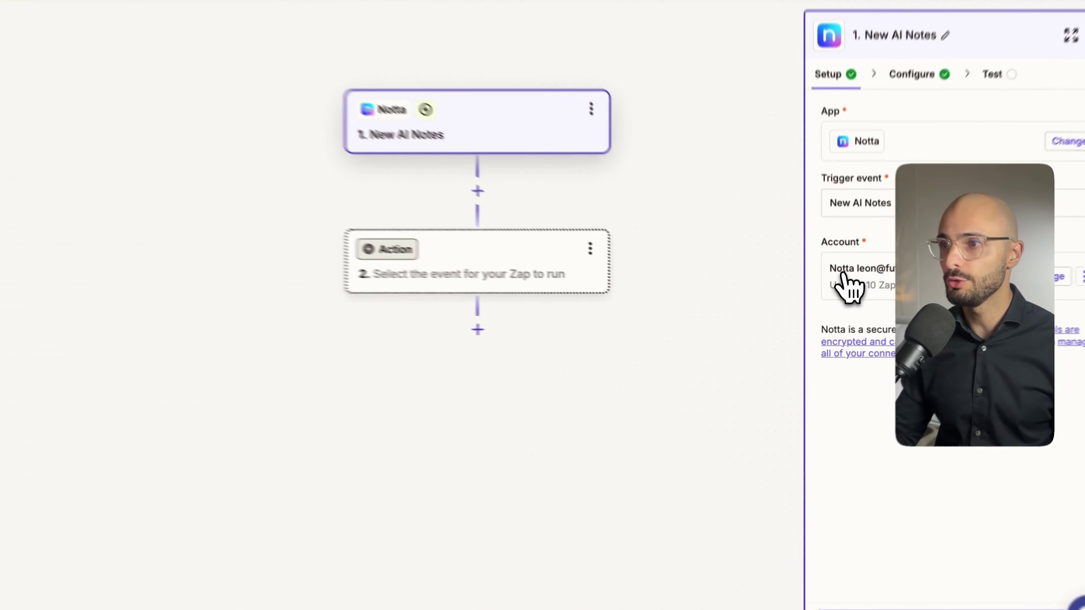
- Connect a new Notta account to the trigger by allowing Zapier access, and open the Zapier connection from Notta's integrations
{"action": "left_click", "coordinate": [840, 291]}
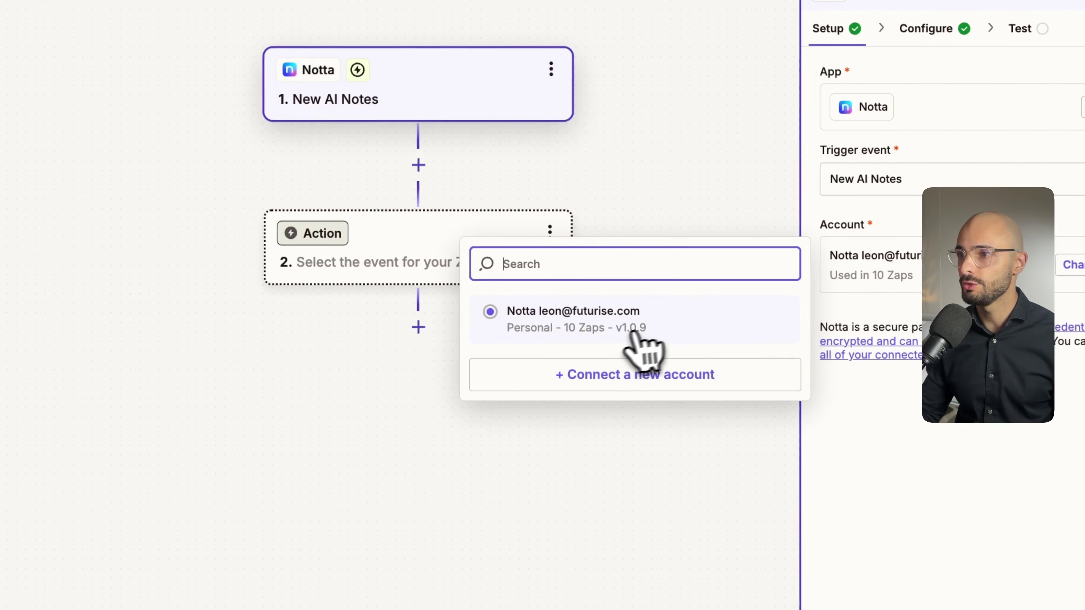
{"action": "left_click", "coordinate": [576, 378]}
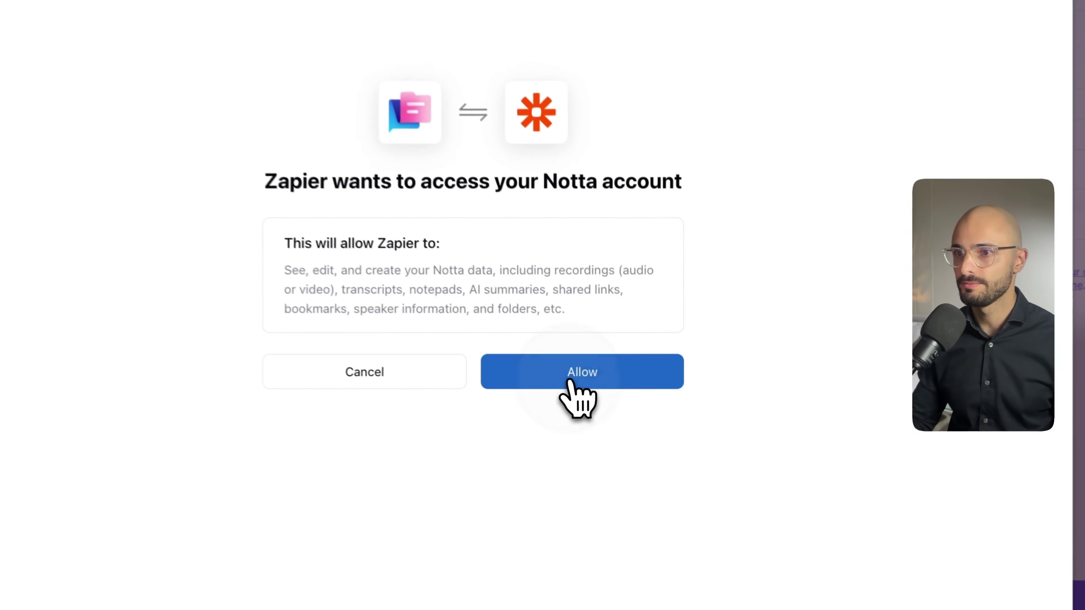
{"action": "left_click", "coordinate": [613, 411]}
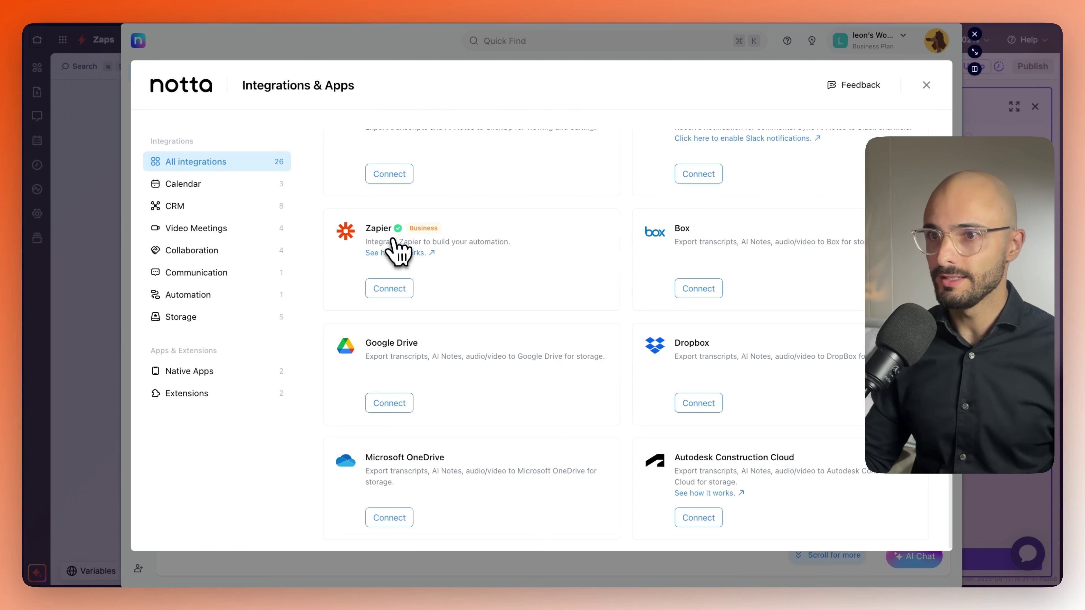
{"action": "left_click", "coordinate": [390, 289]}
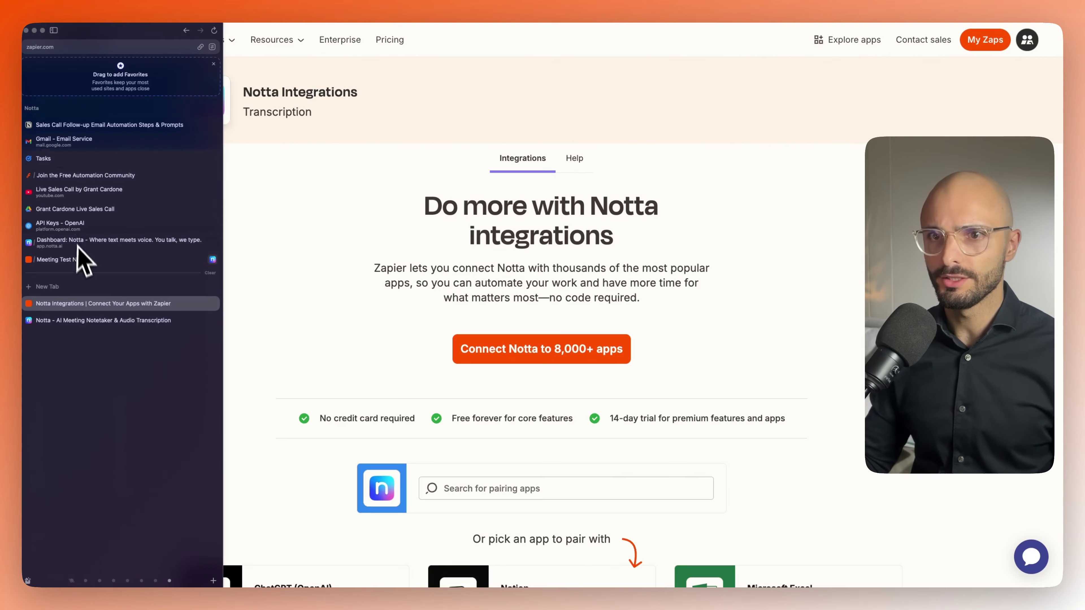
{"action": "left_click", "coordinate": [81, 259]}
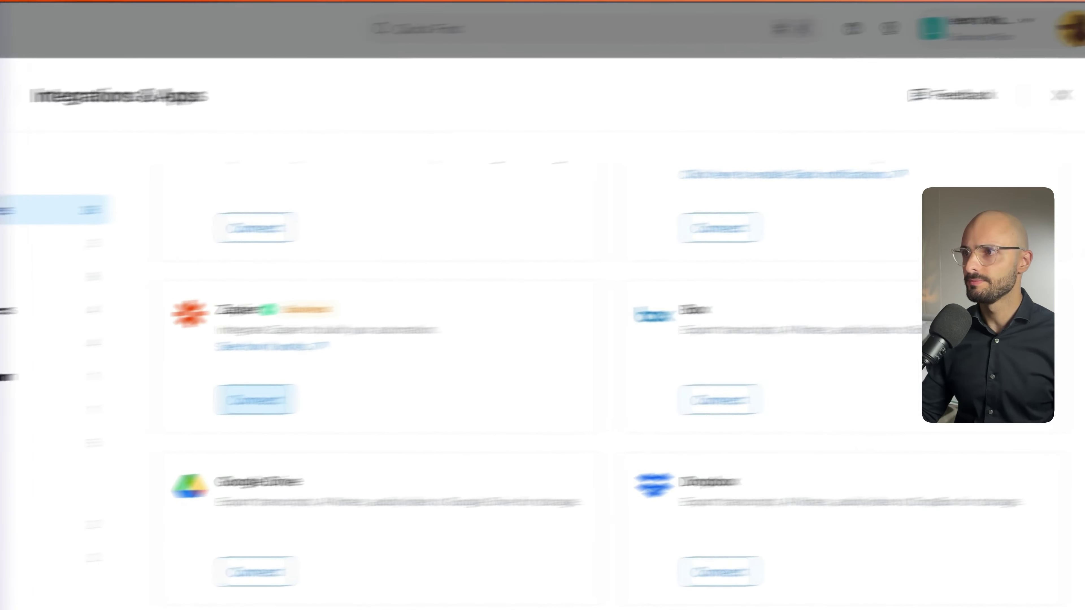
- Close Notta's integrations and pop-up window, select the newly connected Notta account (#2) for the trigger, and proceed to its configuration
{"action": "left_click", "coordinate": [878, 112]}
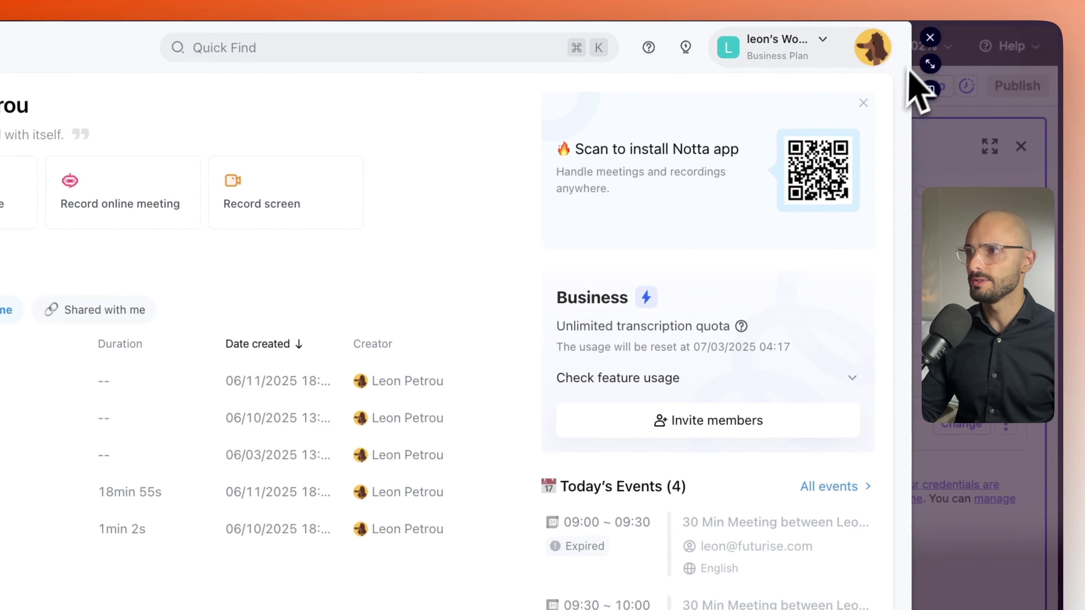
{"action": "left_click", "coordinate": [930, 37]}
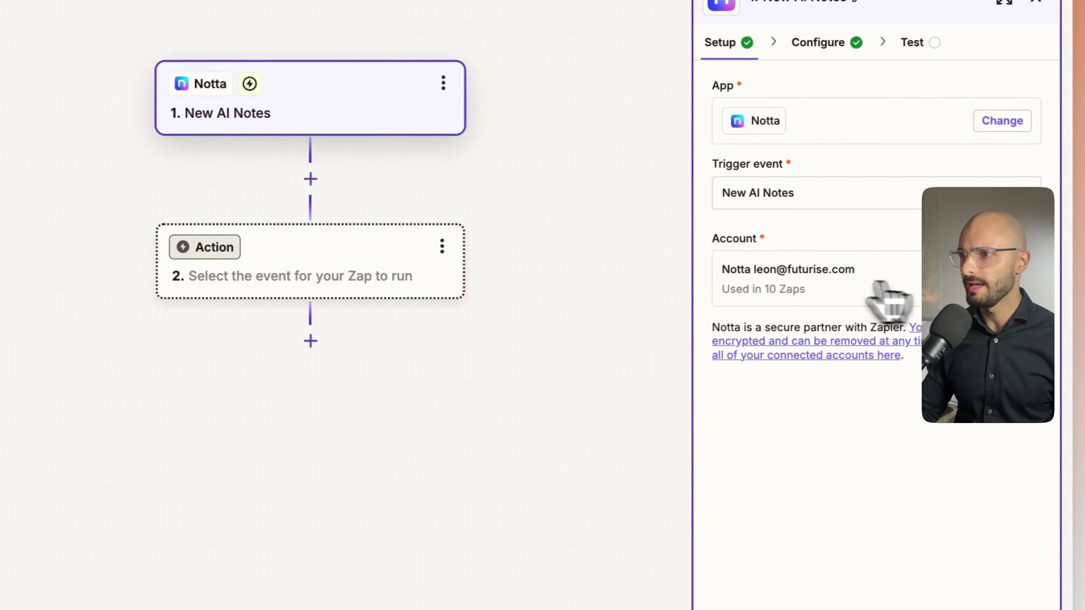
{"action": "left_click", "coordinate": [795, 277]}
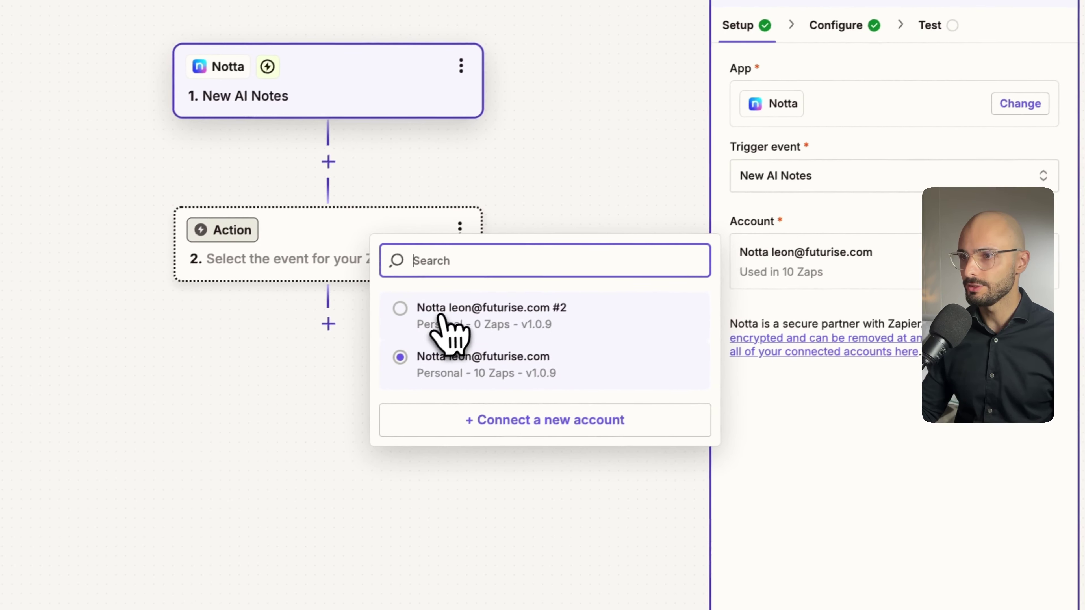
{"action": "left_click", "coordinate": [482, 310]}
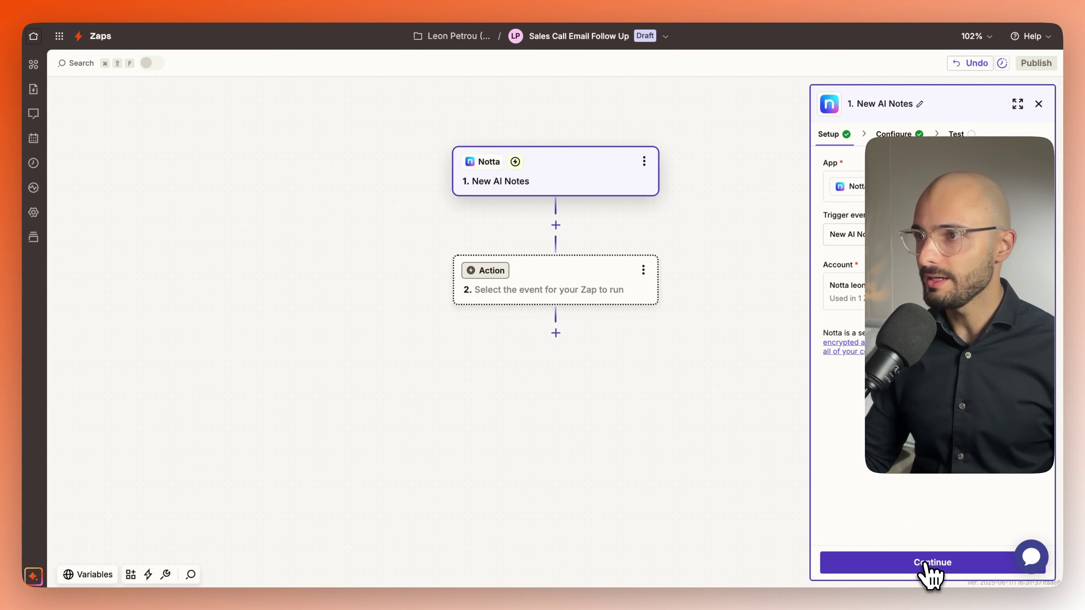
{"action": "left_click", "coordinate": [927, 567]}
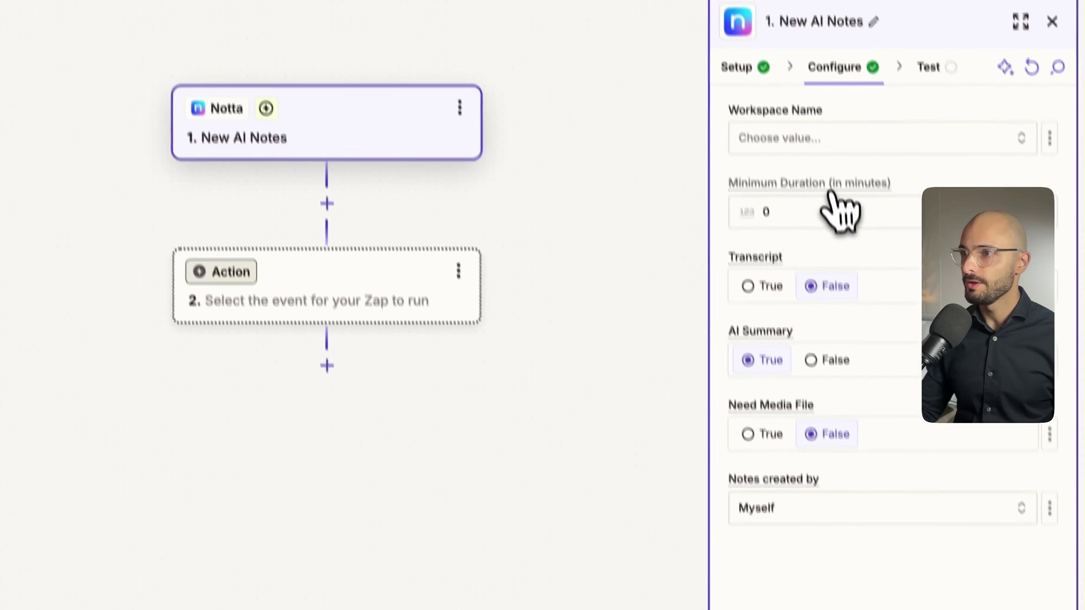
- Set the trigger's Workspace Name to the listed personal workspace and continue to testing
{"action": "left_click", "coordinate": [797, 142]}
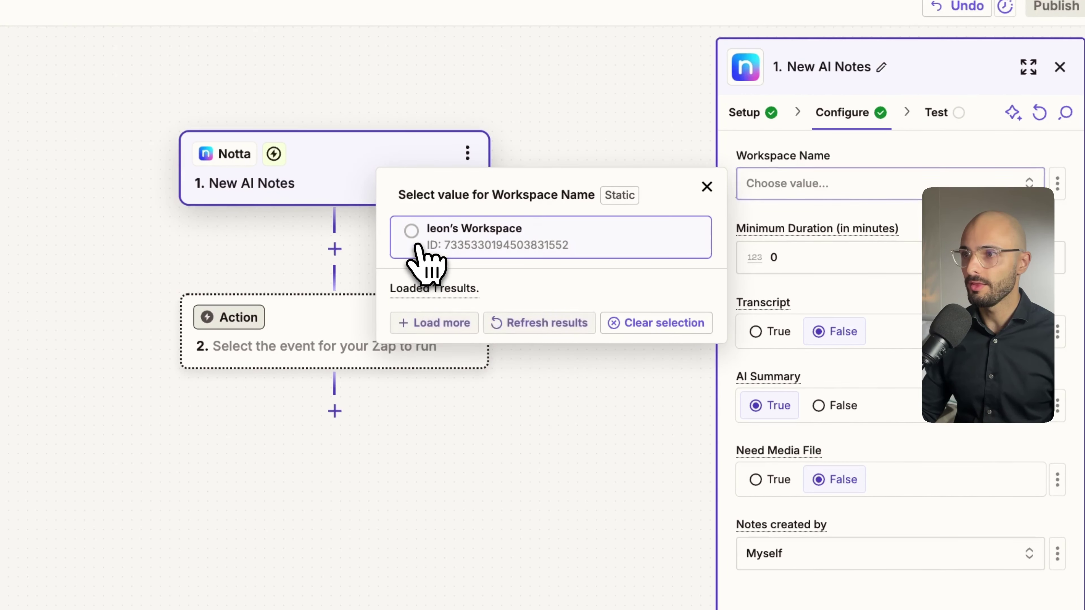
{"action": "left_click", "coordinate": [417, 239]}
{"action": "left_click", "coordinate": [851, 609]}
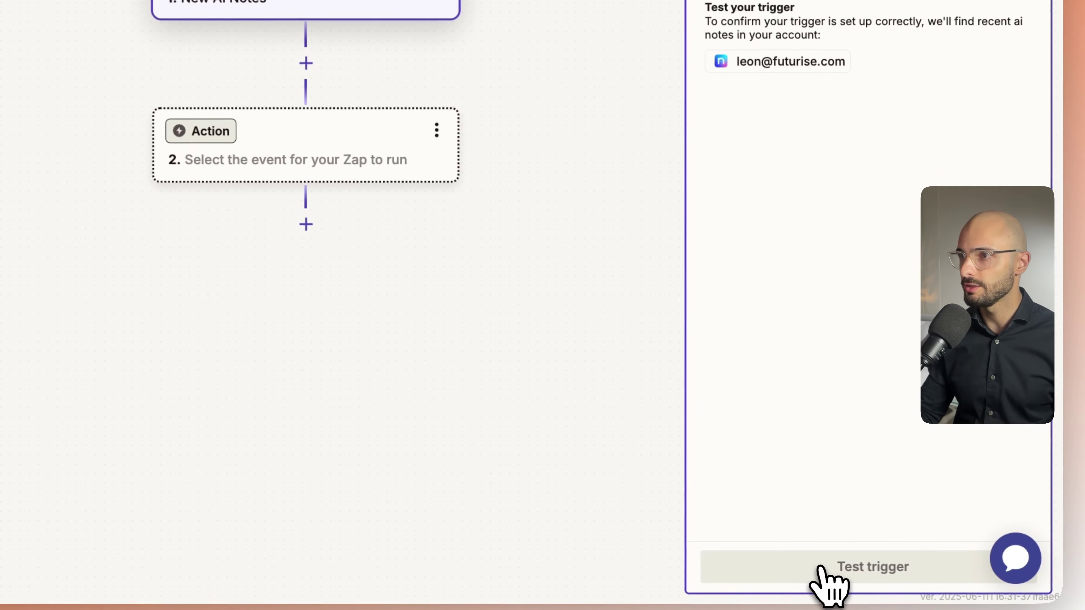
- Test the New AI Notes trigger, inspect the sample record AI Notes A, and continue with it
{"action": "left_click", "coordinate": [855, 609]}
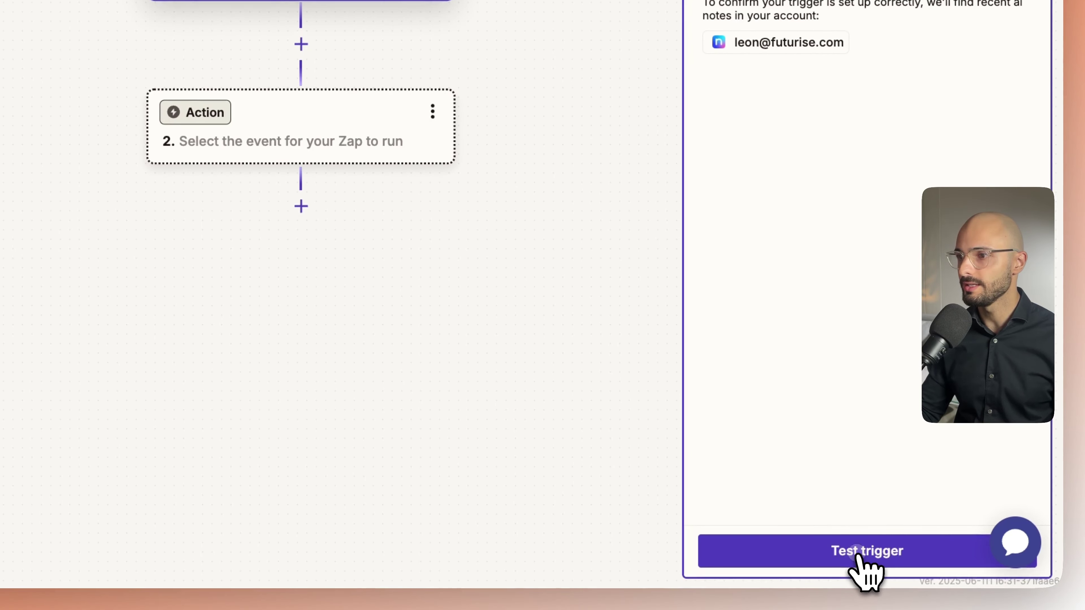
{"action": "left_click", "coordinate": [856, 607]}
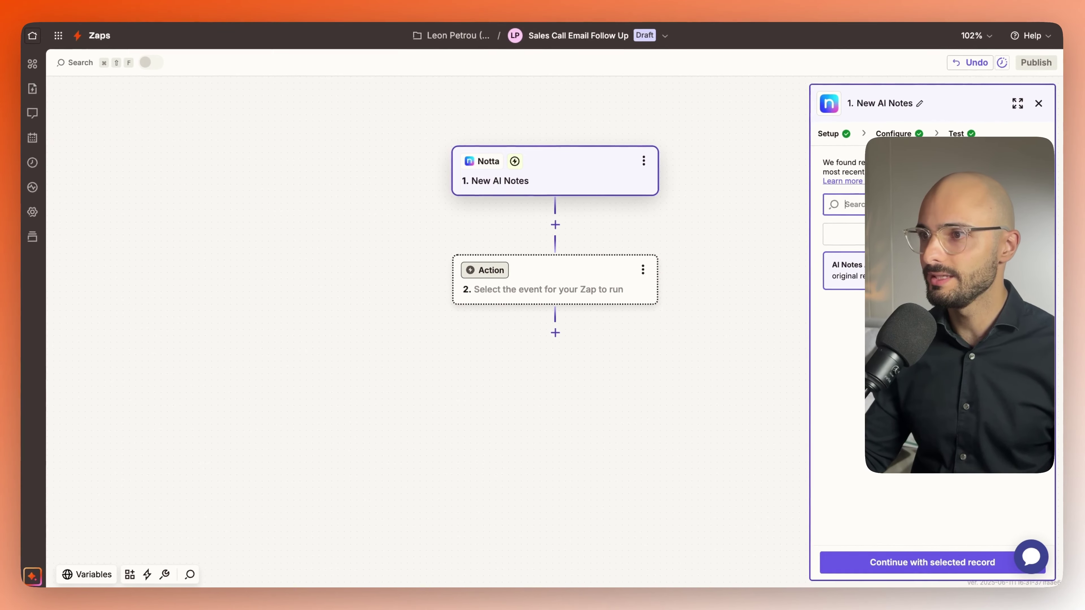
{"action": "left_click", "coordinate": [883, 278]}
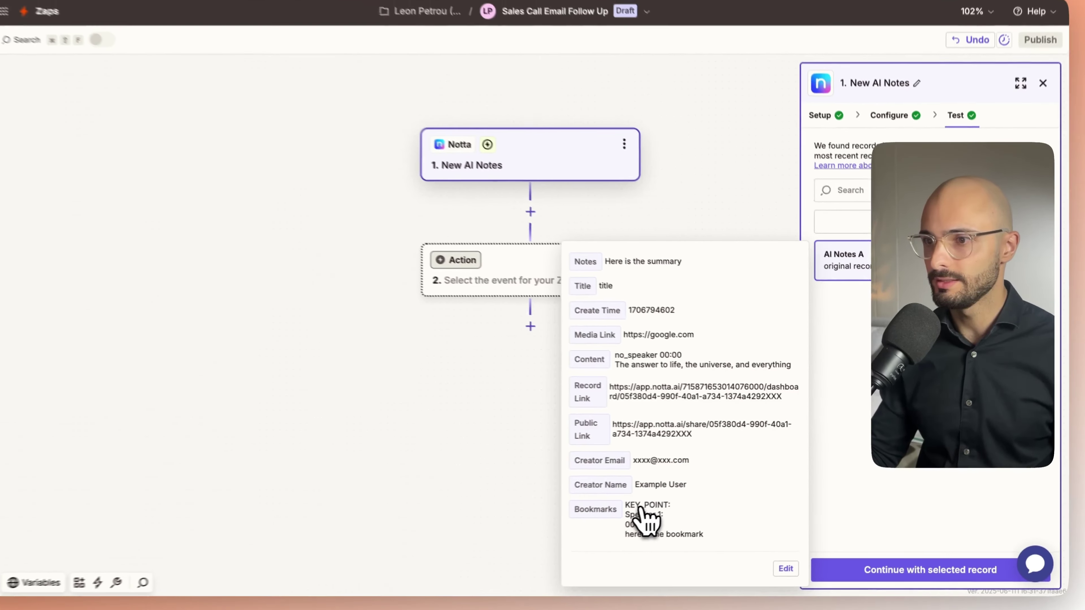
{"action": "left_click", "coordinate": [922, 563]}
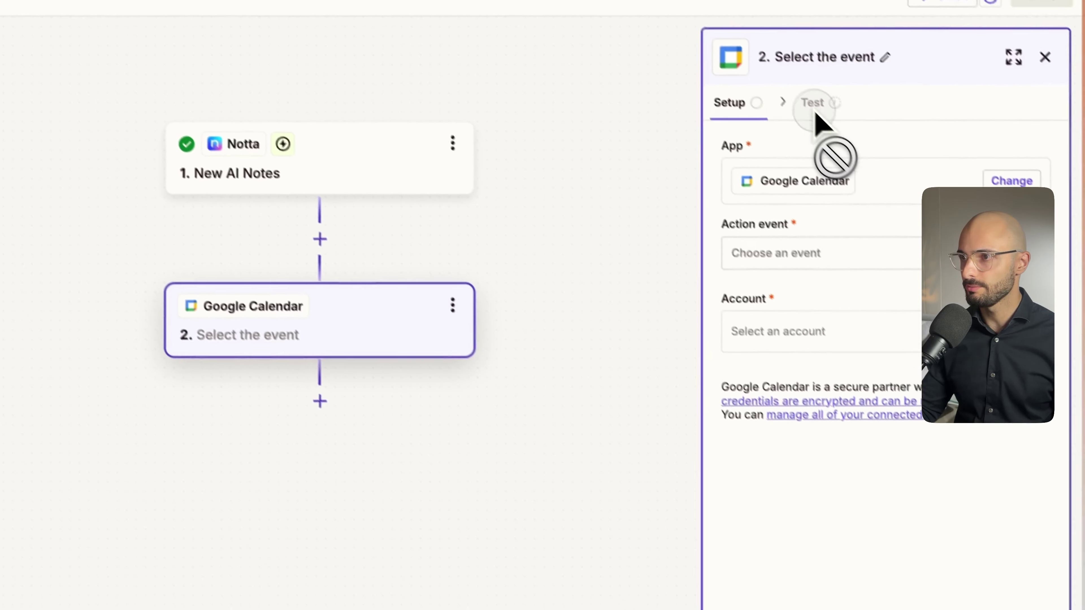
- Delete the unwanted Google Calendar action following the Notta trigger
{"action": "left_click", "coordinate": [278, 217]}
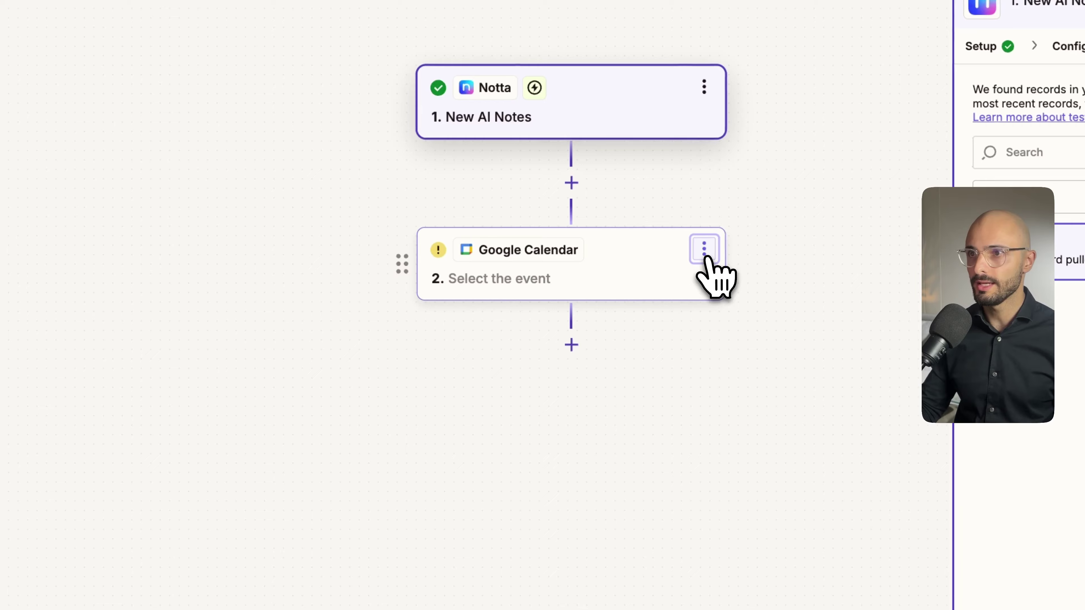
{"action": "left_click", "coordinate": [705, 257]}
{"action": "left_click", "coordinate": [793, 423]}
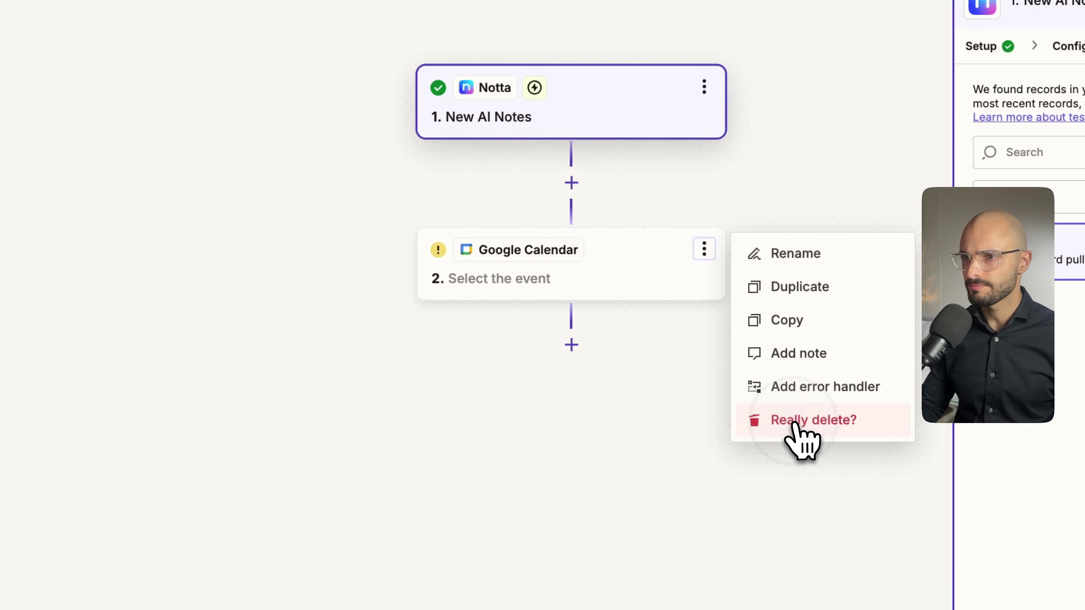
{"action": "left_click", "coordinate": [795, 420]}
- Switch to the steps document and review Step 8 on adding the ChatGPT 'Analyze Text' action and getting an OpenAI API key
{"action": "left_click", "coordinate": [79, 171]}
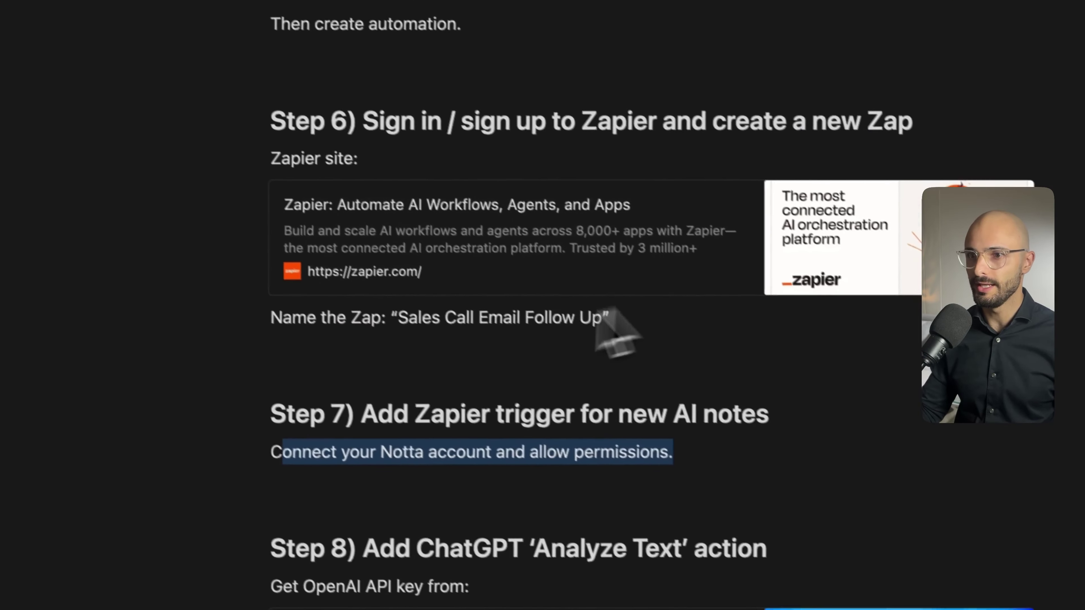
{"action": "scroll", "coordinate": [424, 448], "scroll_direction": "down", "scroll_amount": 10}
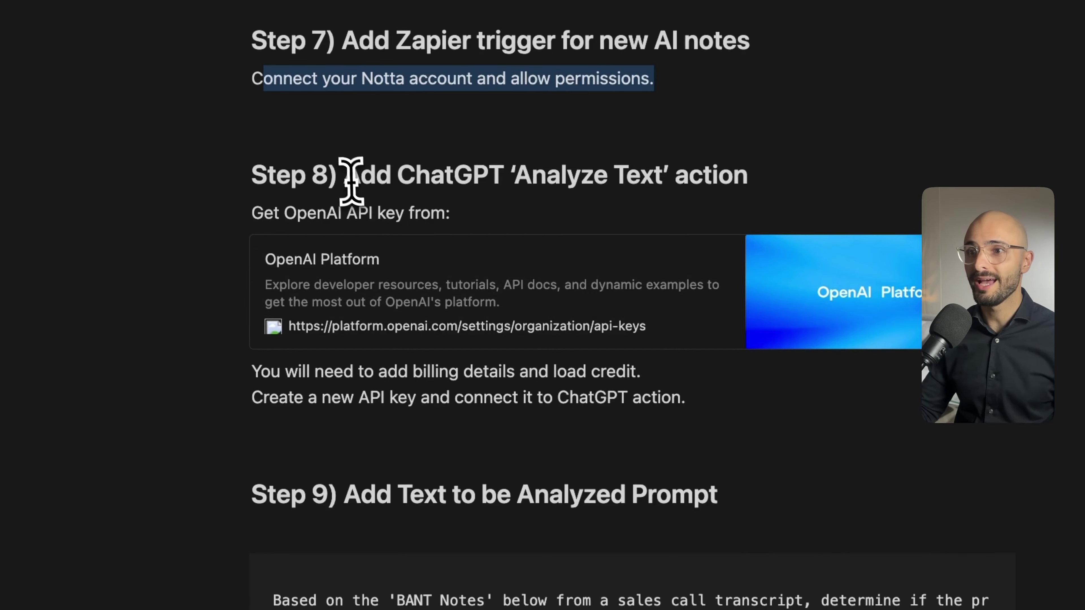
{"action": "left_click_drag", "start_coordinate": [347, 180], "coordinate": [733, 184]}
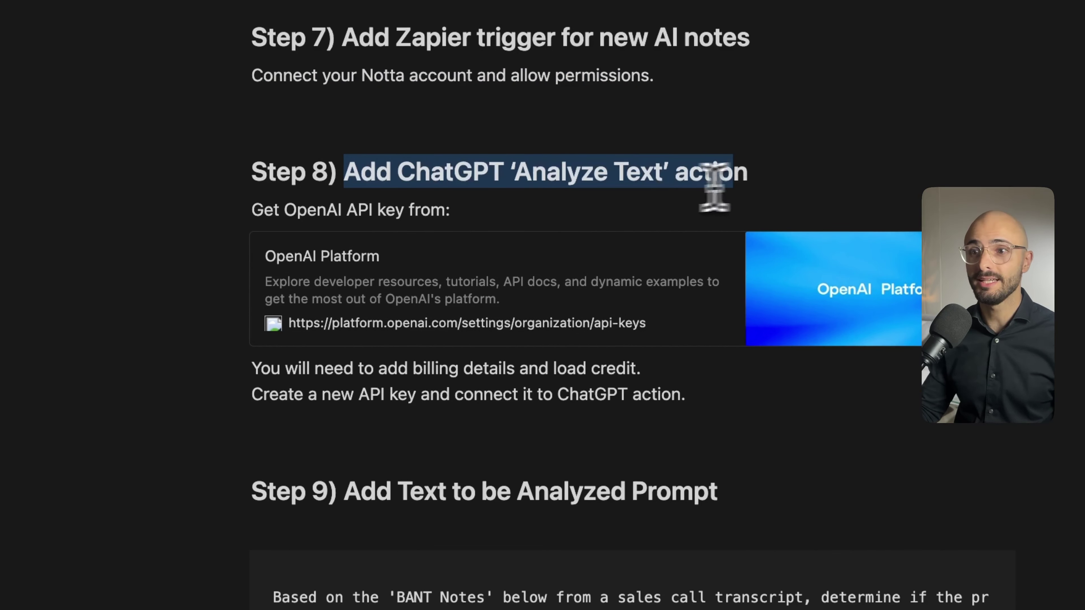
{"action": "left_click_drag", "start_coordinate": [261, 208], "coordinate": [459, 212]}
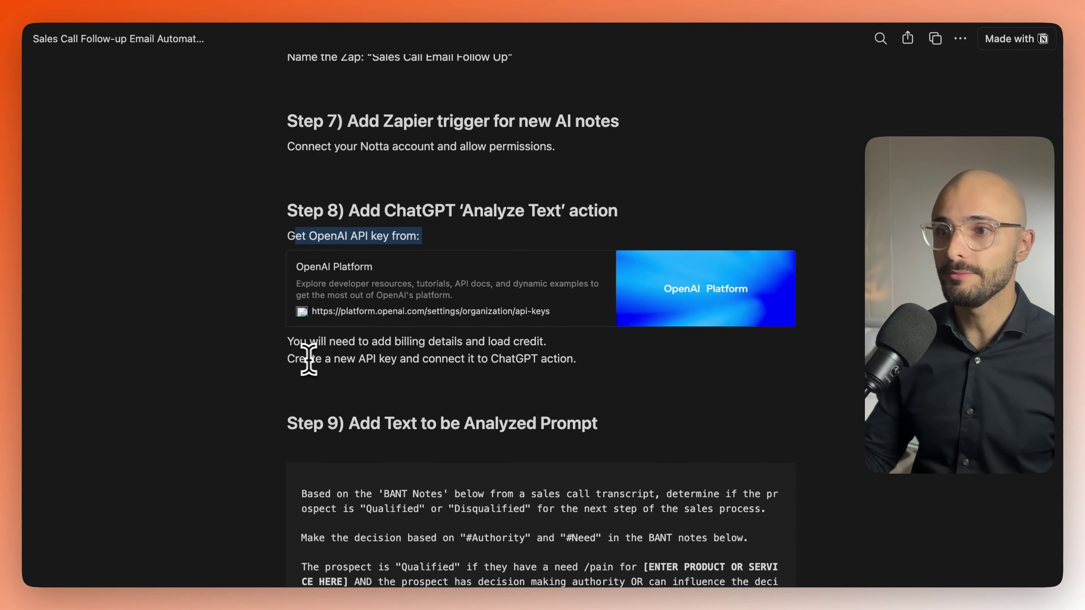
{"action": "left_click_drag", "start_coordinate": [295, 359], "coordinate": [597, 364]}
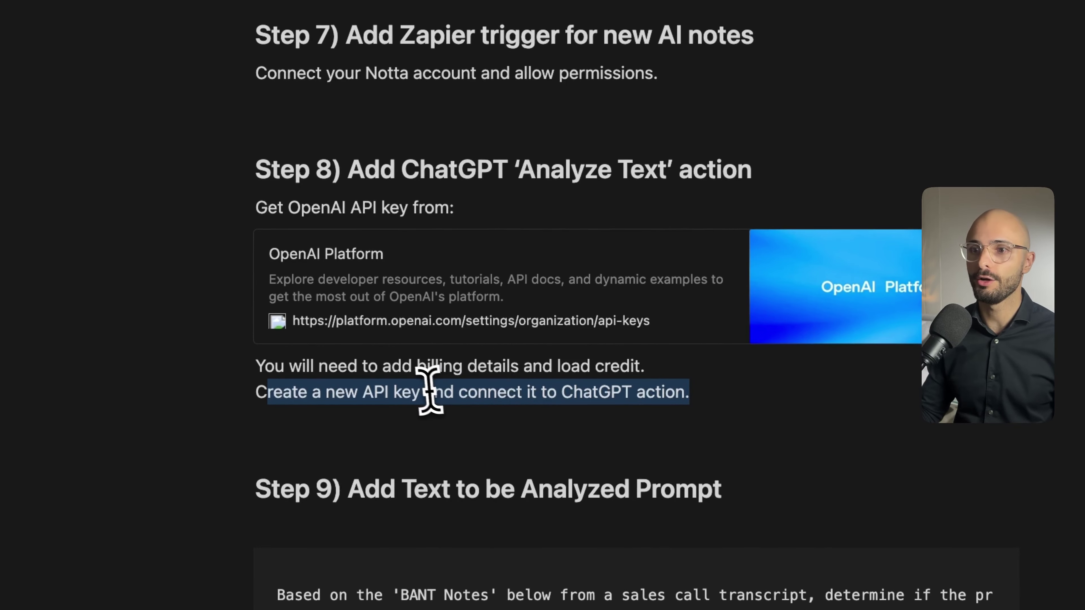
{"action": "left_click", "coordinate": [444, 397]}
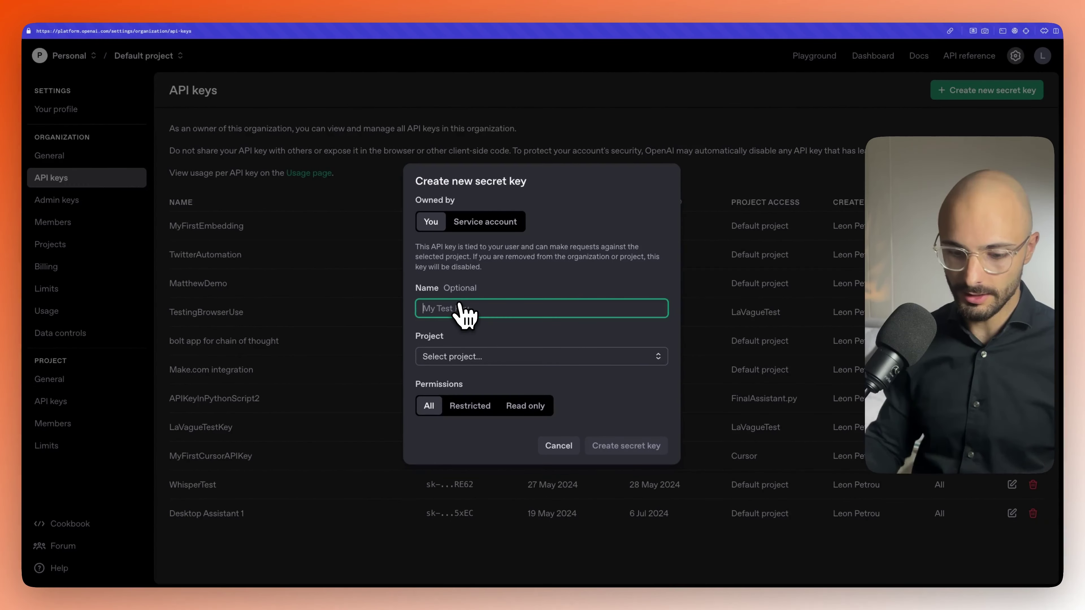
- Create an OpenAI secret key named "Zapier Followup Demo" in the Default project
{"action": "type", "text": "apier"}
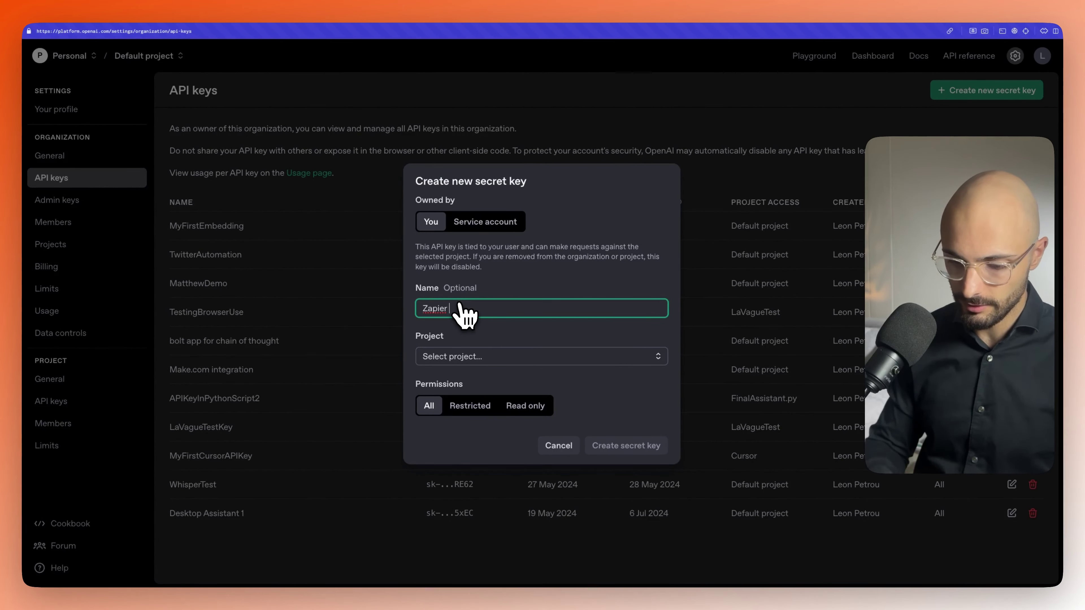
{"action": "type", "text": "up Demo"}
{"action": "key", "text": "Tab"}
{"action": "type", "text": "ier Follow"}
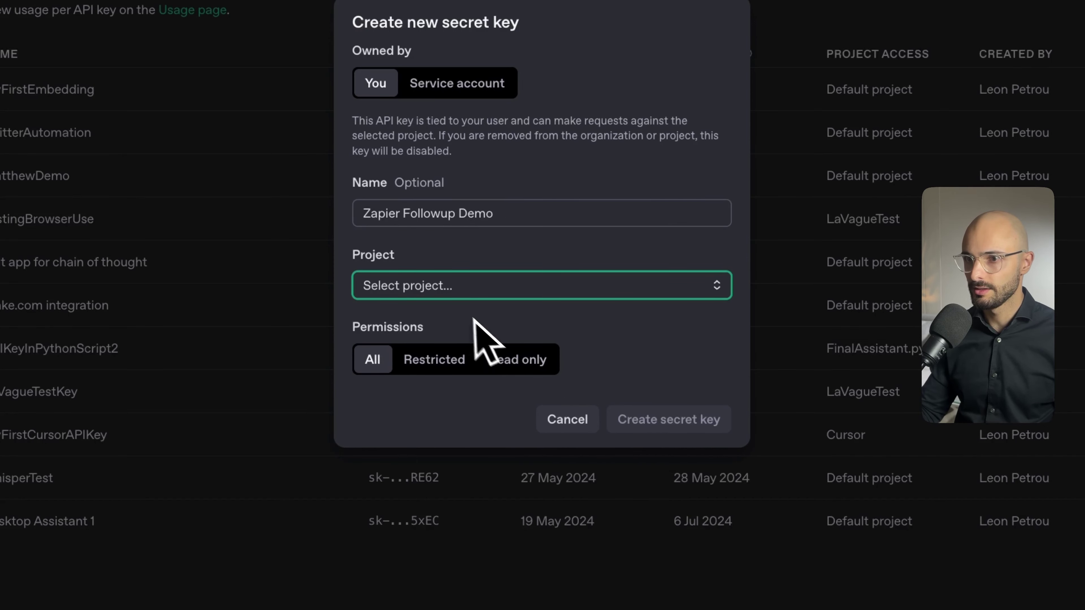
{"action": "left_click", "coordinate": [484, 366]}
{"action": "left_click", "coordinate": [454, 294]}
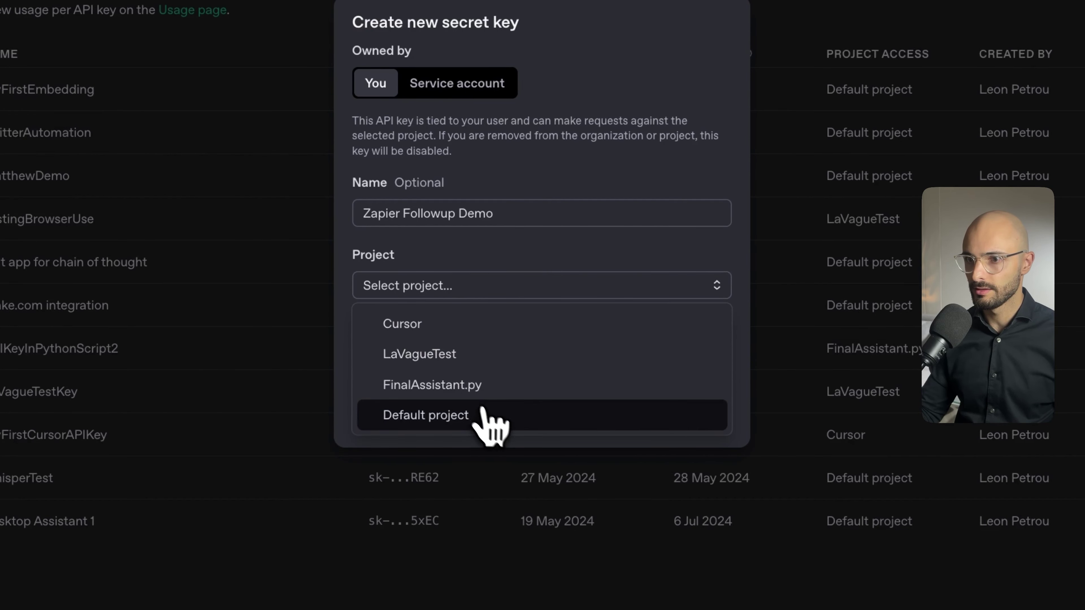
{"action": "left_click", "coordinate": [490, 414]}
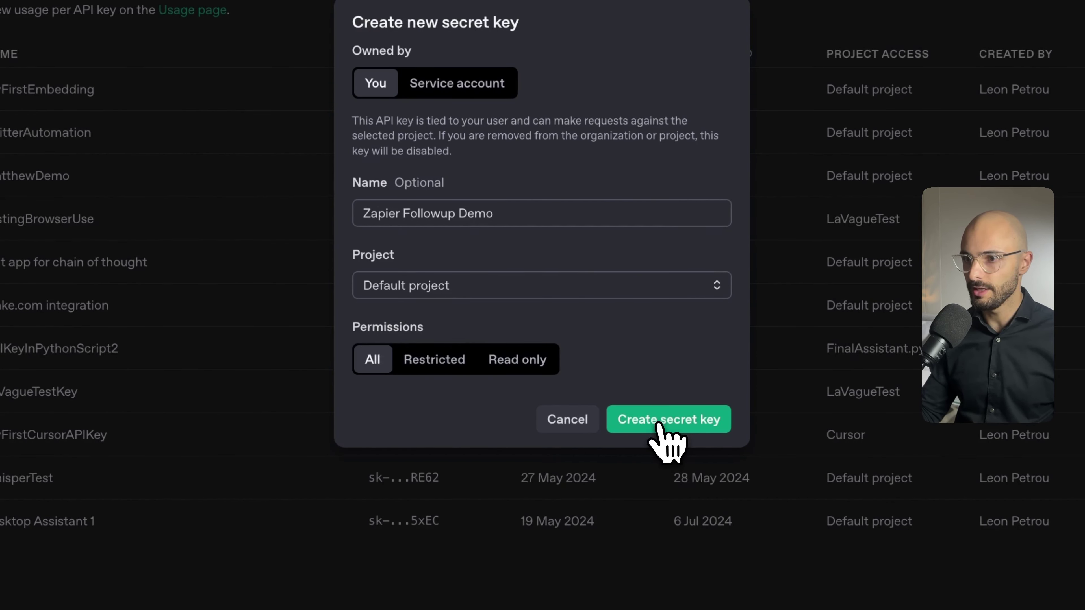
{"action": "left_click", "coordinate": [660, 425]}
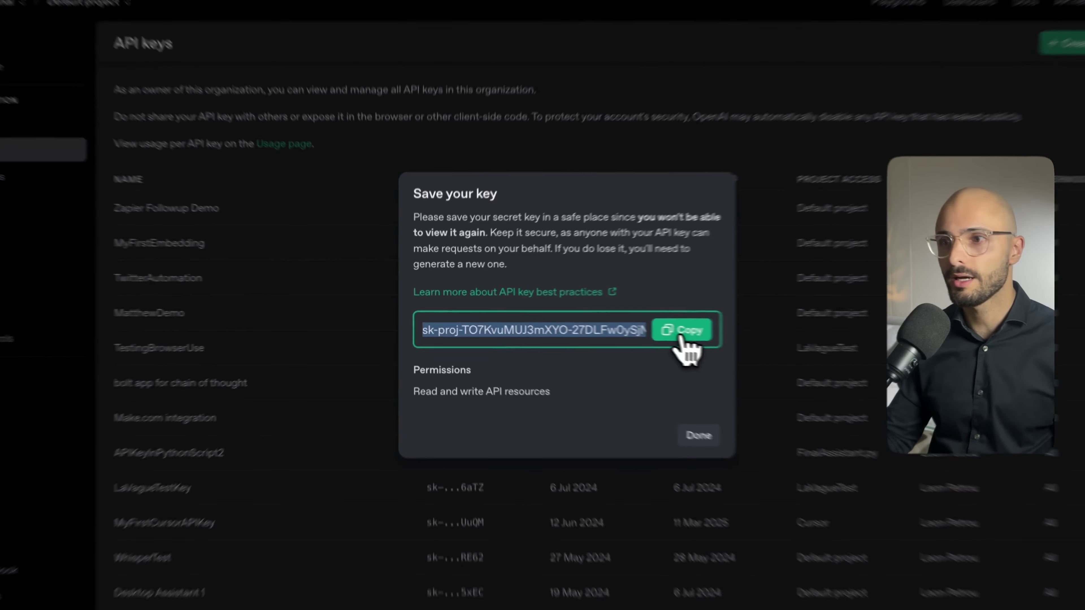
- Copy the generated API key, close its dialog, and switch back to the Zap in Zapier
{"action": "left_click", "coordinate": [628, 331]}
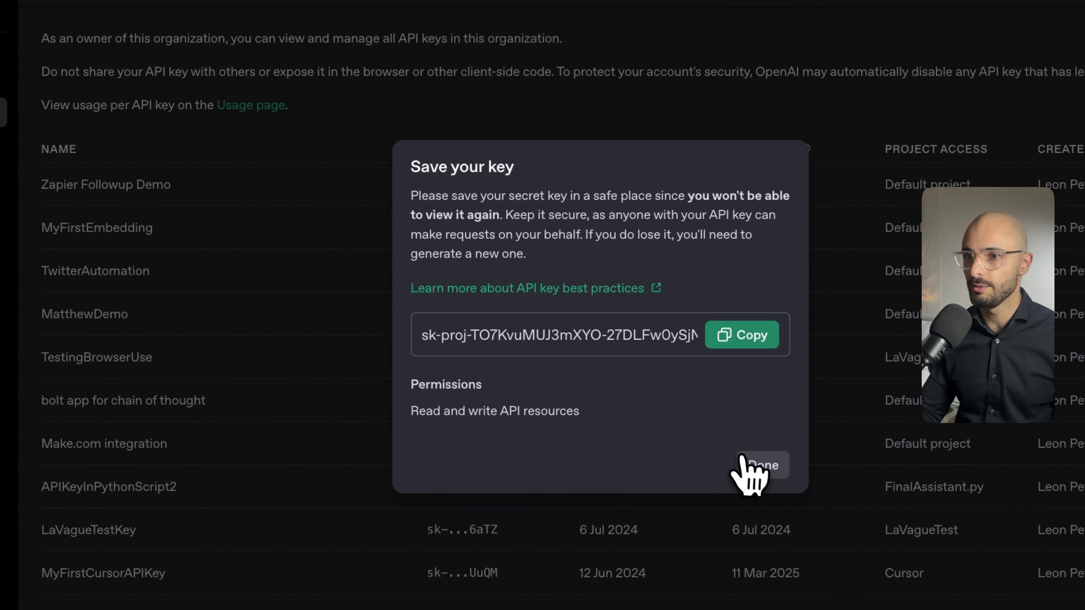
{"action": "left_click", "coordinate": [751, 470]}
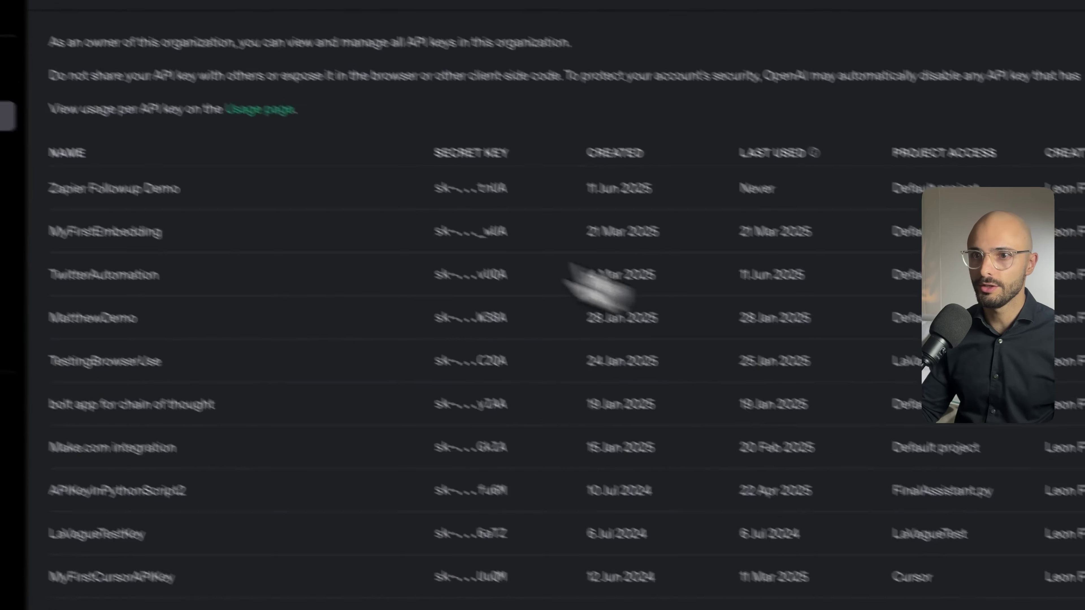
{"action": "mouse_move", "coordinate": [0, 107]}
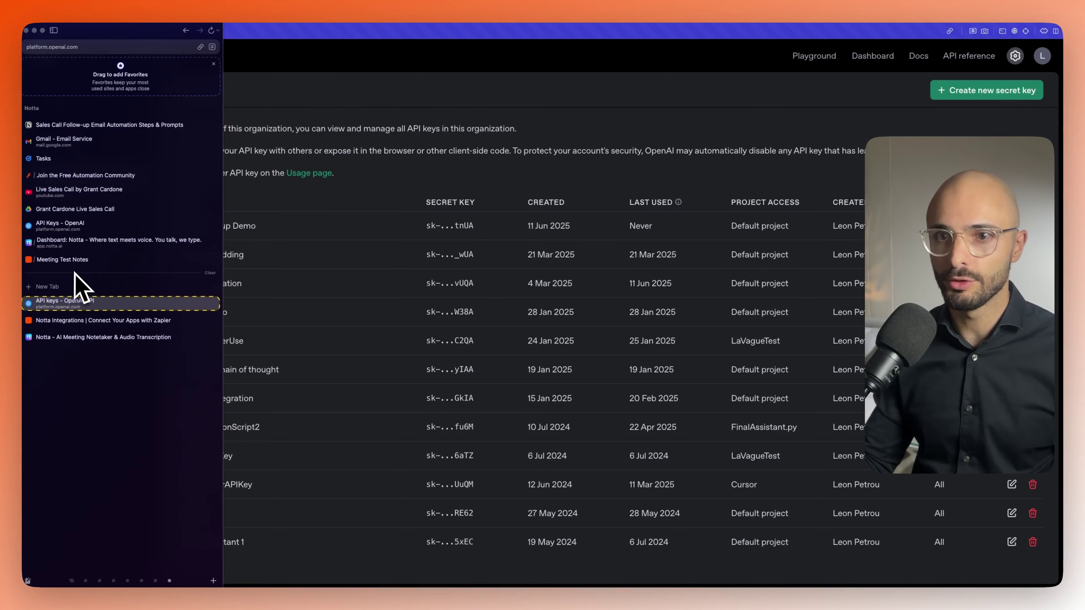
{"action": "left_click", "coordinate": [66, 262]}
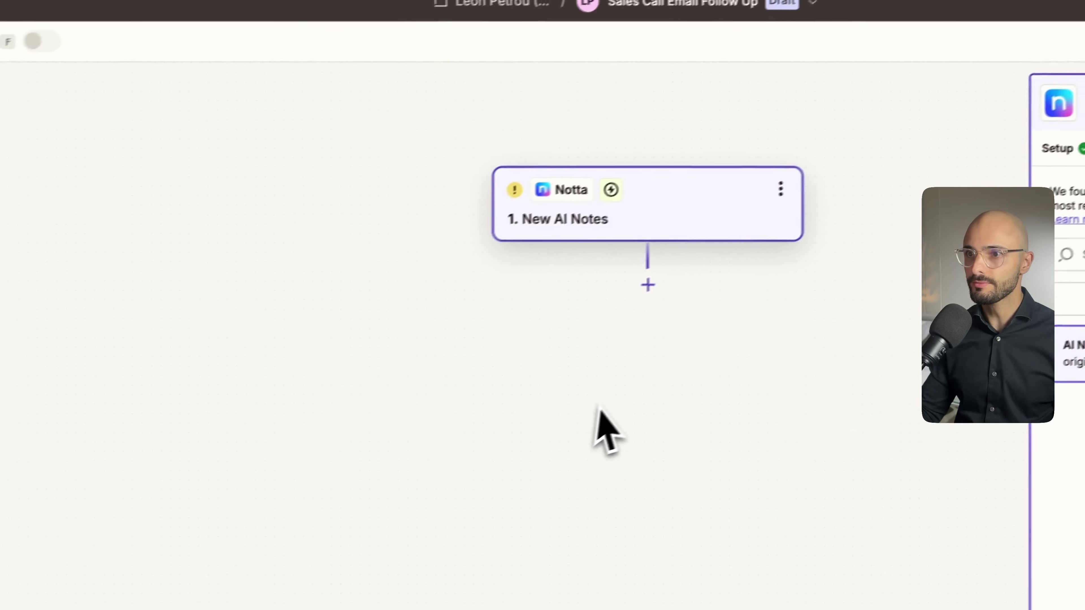
- Add ChatGPT (OpenAI) as the action step following the Notta New AI Notes trigger
{"action": "left_click", "coordinate": [809, 217]}
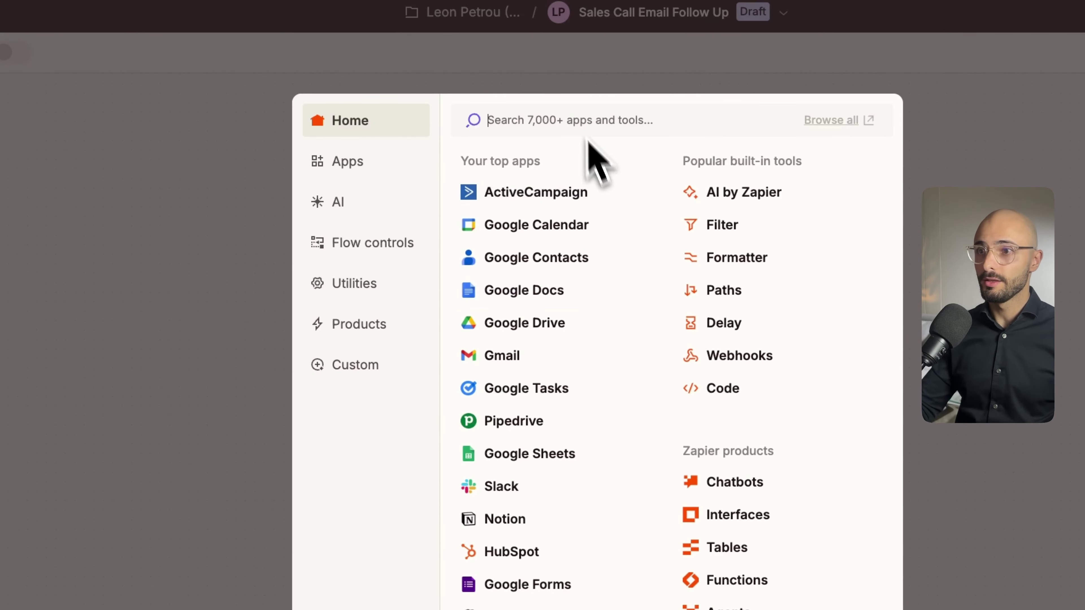
{"action": "type", "text": "chatgpt"}
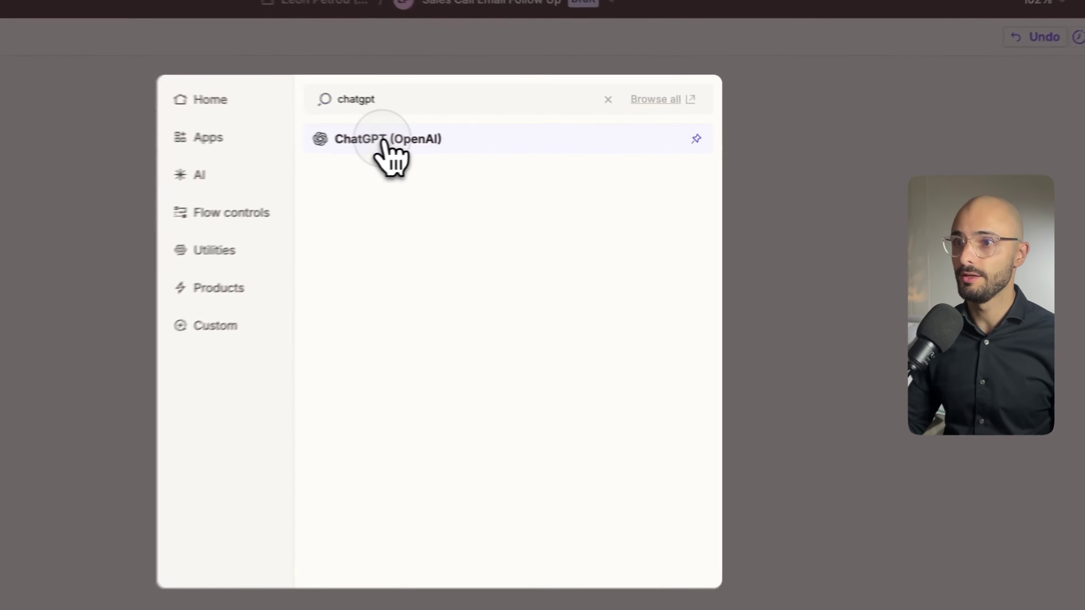
{"action": "left_click", "coordinate": [508, 137]}
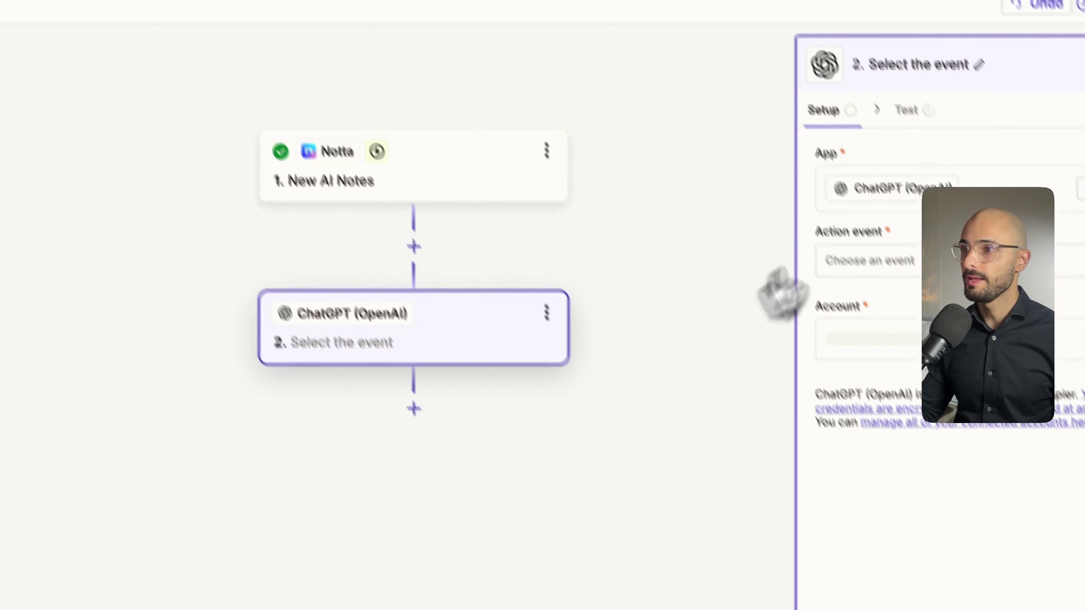
- Set the ChatGPT (OpenAI) step's action event to Analyze Text
{"action": "left_click", "coordinate": [856, 268]}
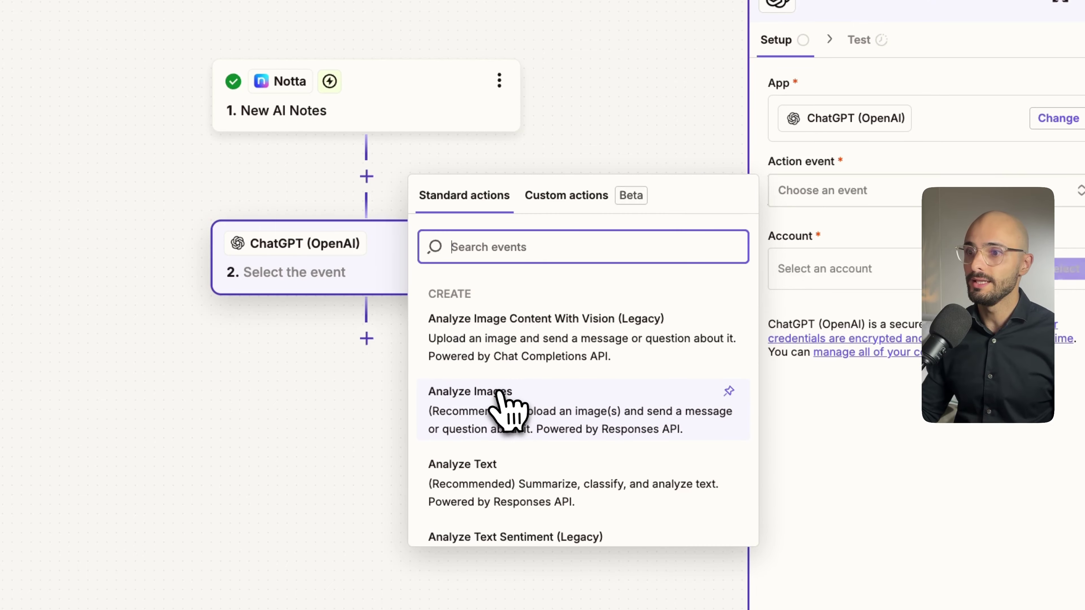
{"action": "scroll", "coordinate": [499, 406], "scroll_direction": "down", "scroll_amount": 1}
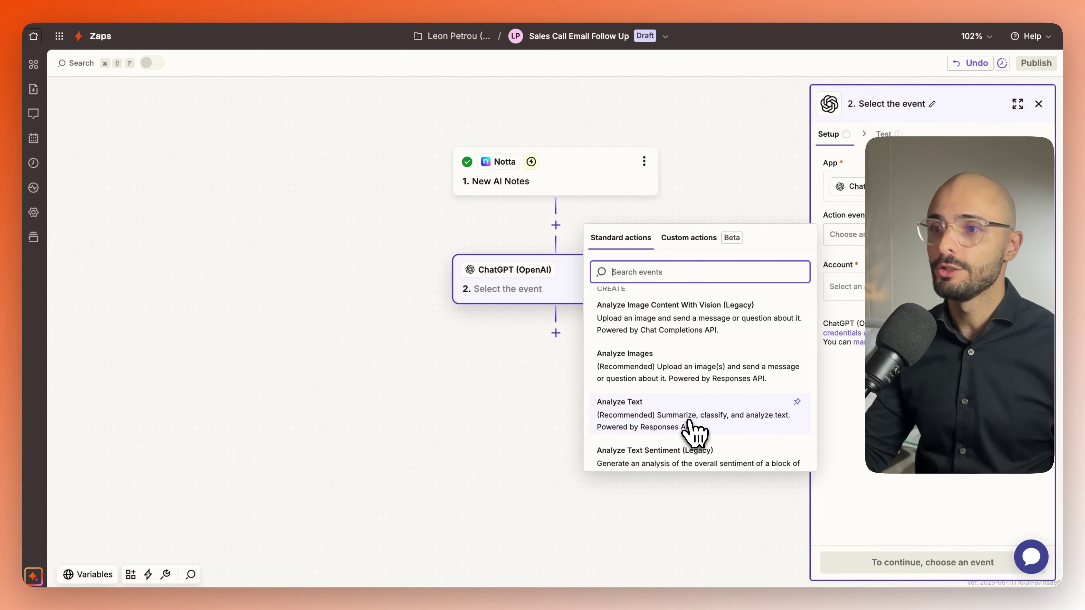
{"action": "left_click", "coordinate": [690, 429]}
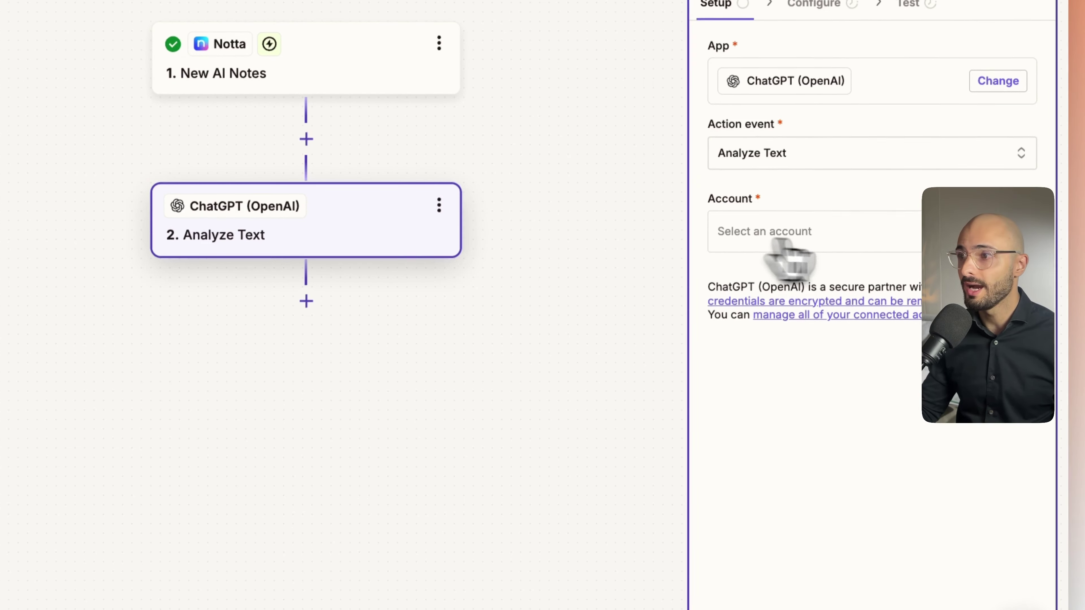
- Connect a new ChatGPT (OpenAI) account to the Analyze Text step by entering the copied API key, and continue to its configuration
{"action": "left_click", "coordinate": [752, 233]}
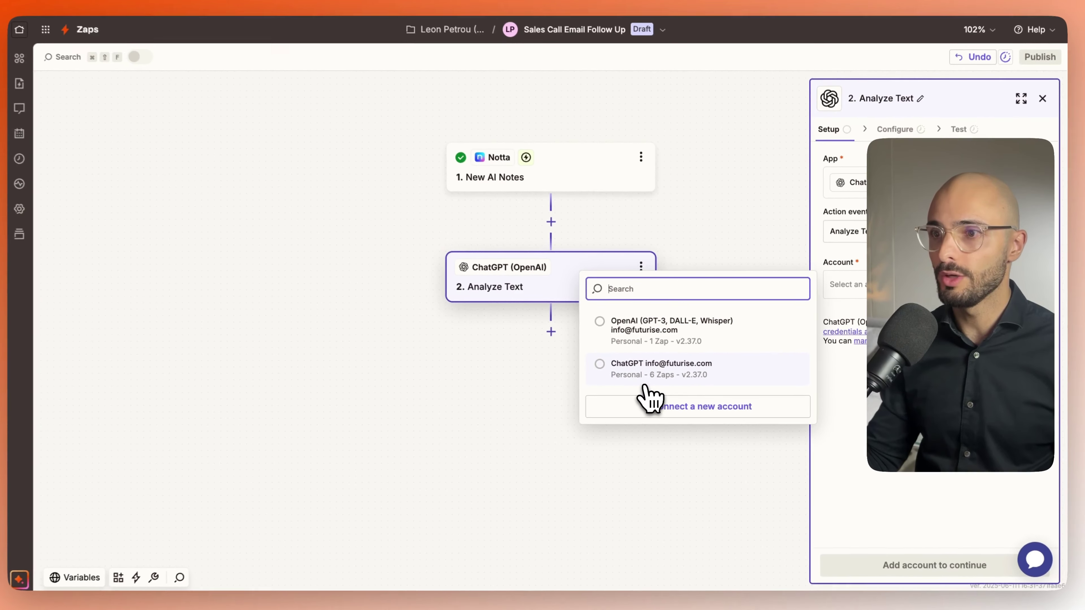
{"action": "left_click", "coordinate": [662, 409]}
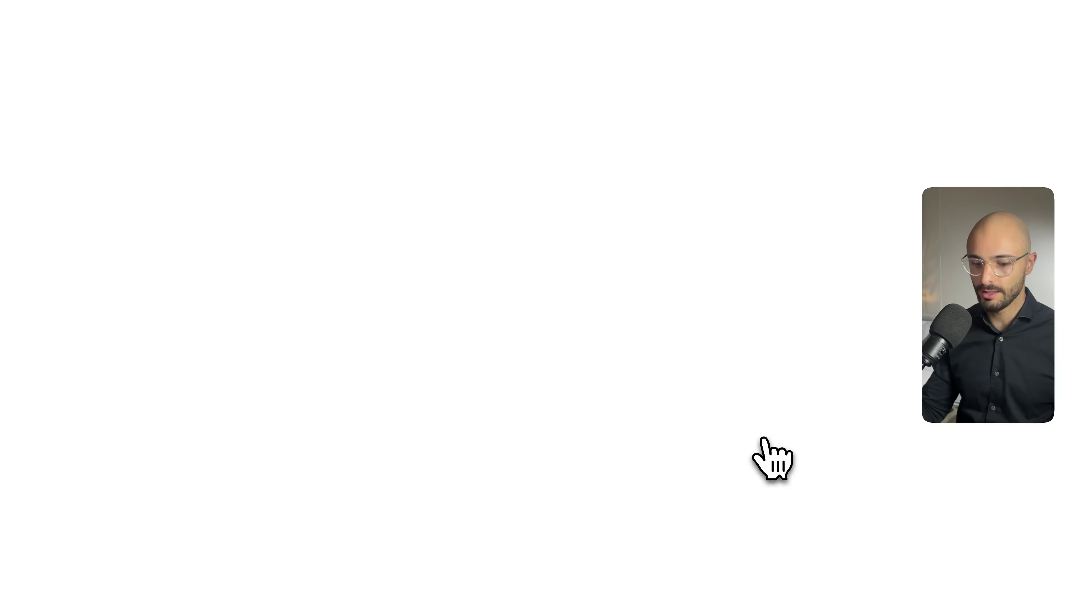
{"action": "left_click", "coordinate": [555, 195]}
{"action": "key", "text": "super+v"}
{"action": "left_click", "coordinate": [530, 430]}
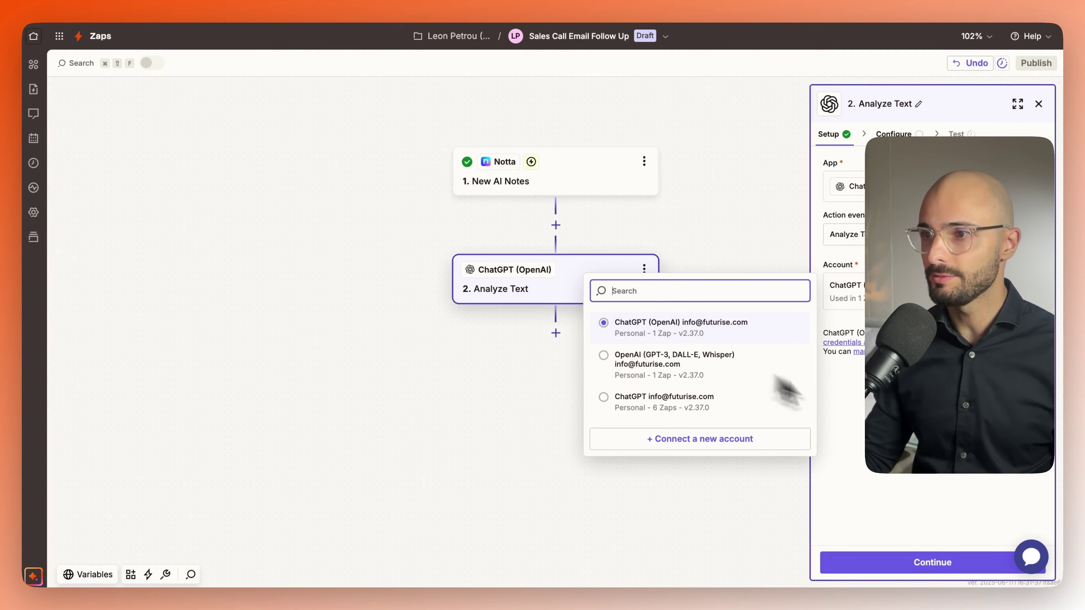
{"action": "left_click", "coordinate": [898, 428]}
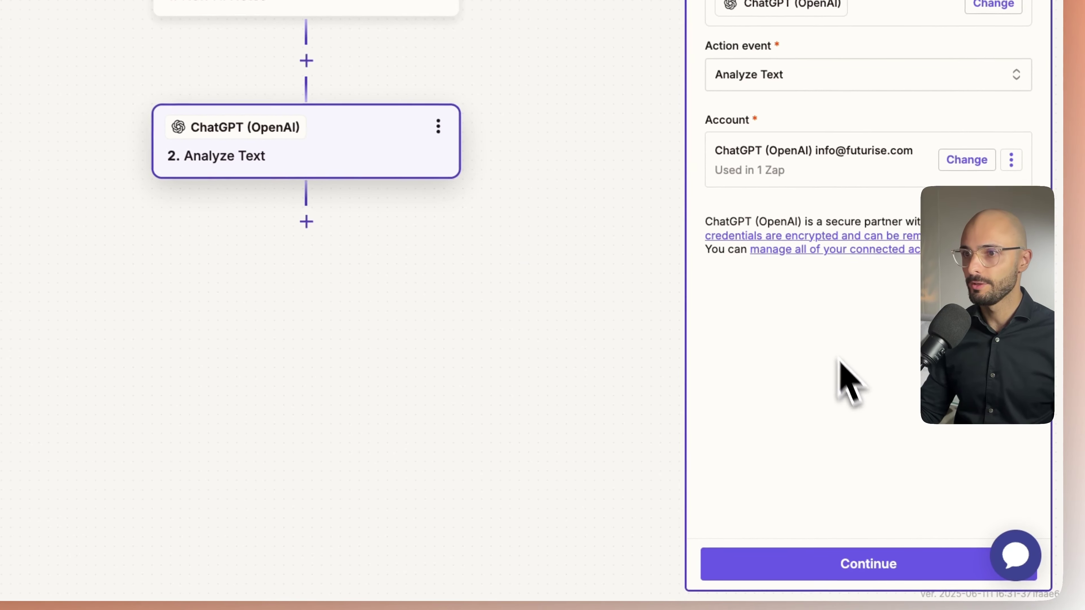
{"action": "left_click", "coordinate": [856, 573]}
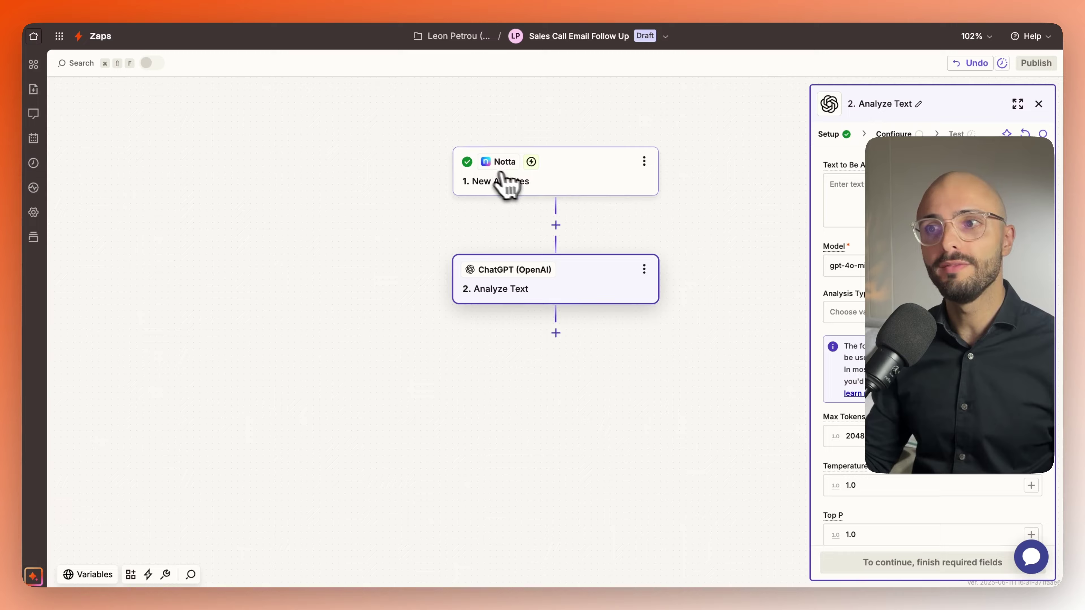
- Examine the Notes field in the New AI Notes trigger's AI Notes A test record, and return to the Analyze Text step
{"action": "left_click", "coordinate": [506, 183]}
{"action": "left_click", "coordinate": [957, 135]}
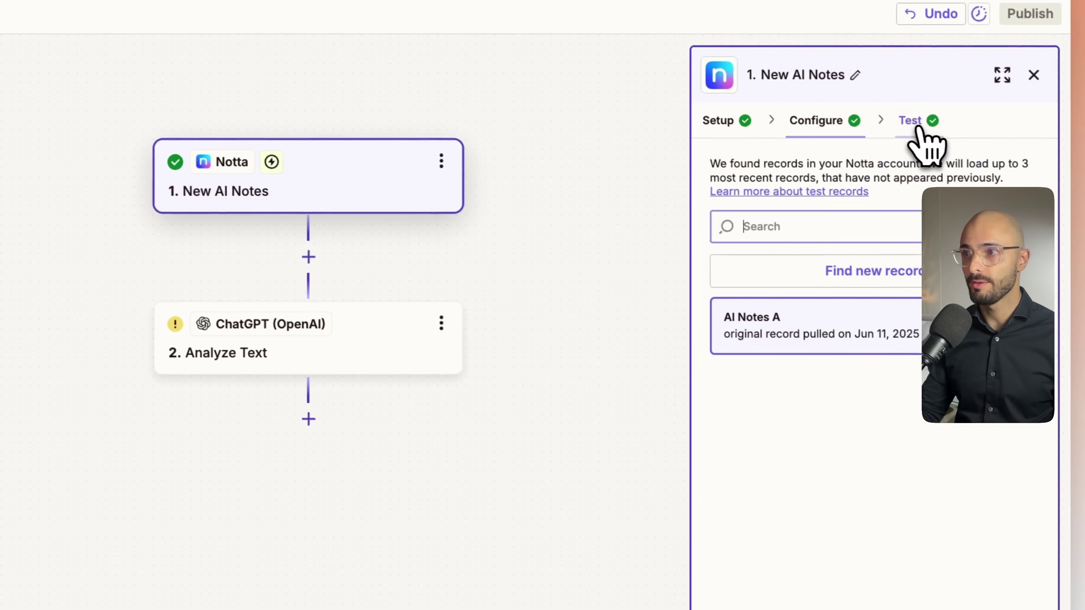
{"action": "left_click", "coordinate": [850, 273]}
{"action": "mouse_move", "coordinate": [811, 324]}
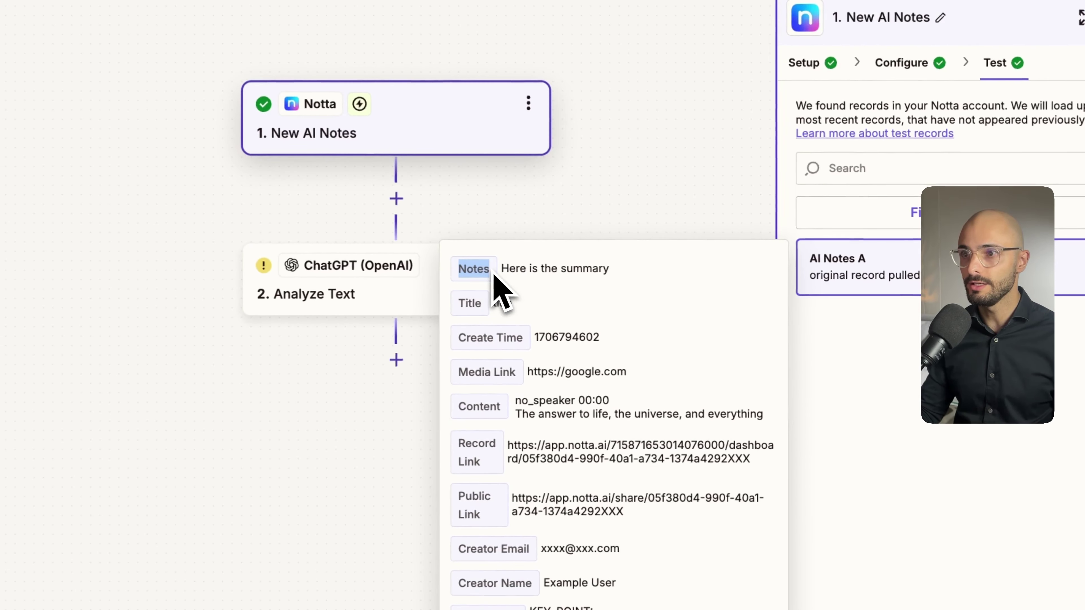
{"action": "left_click_drag", "start_coordinate": [632, 272], "coordinate": [684, 273]}
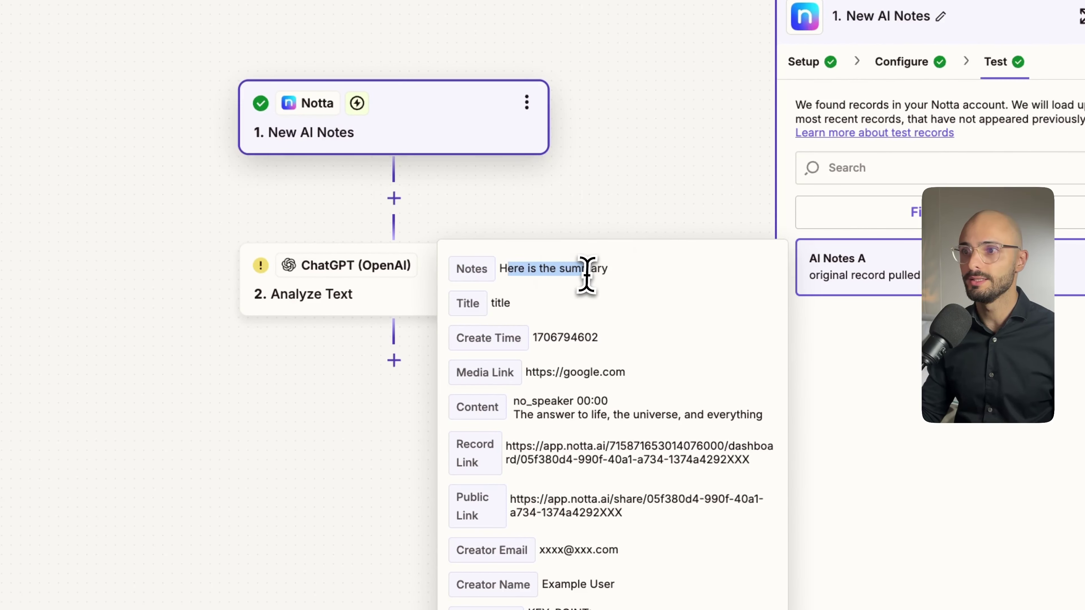
{"action": "left_click", "coordinate": [380, 309]}
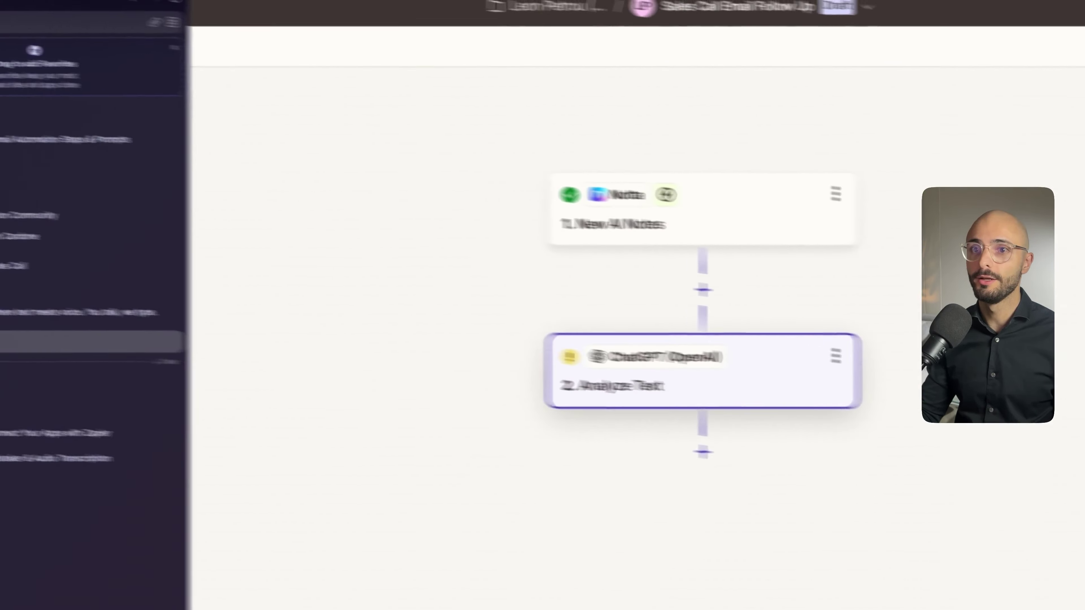
- Switch to the steps document, review the Step 9 'Text to be Analyzed' prompt and its product and AI notes placeholders, and copy the prompt
{"action": "left_click", "coordinate": [92, 154]}
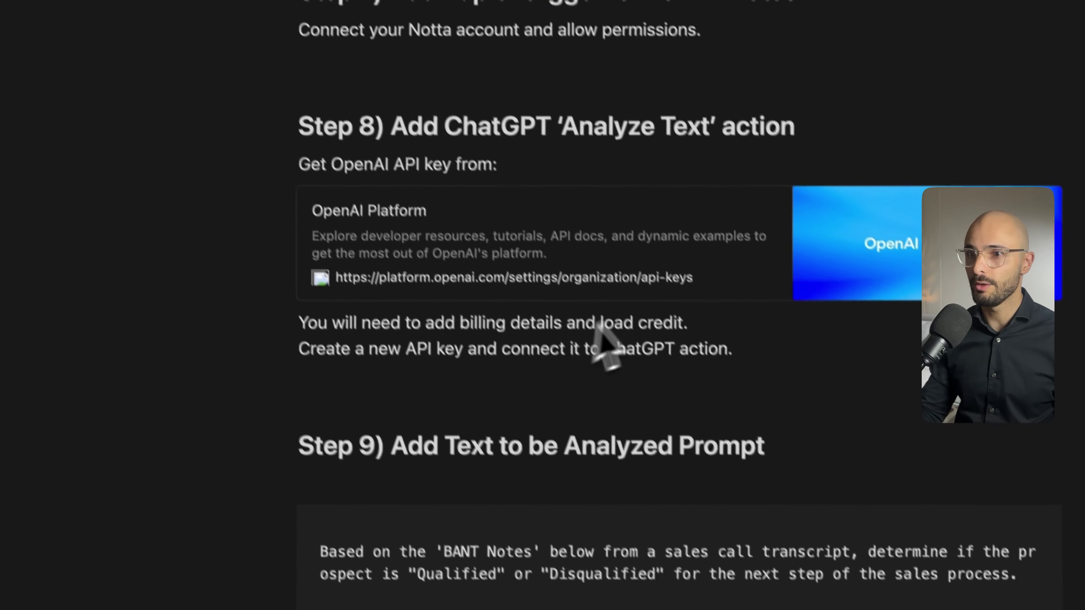
{"action": "scroll", "coordinate": [505, 368], "scroll_direction": "down", "scroll_amount": 10}
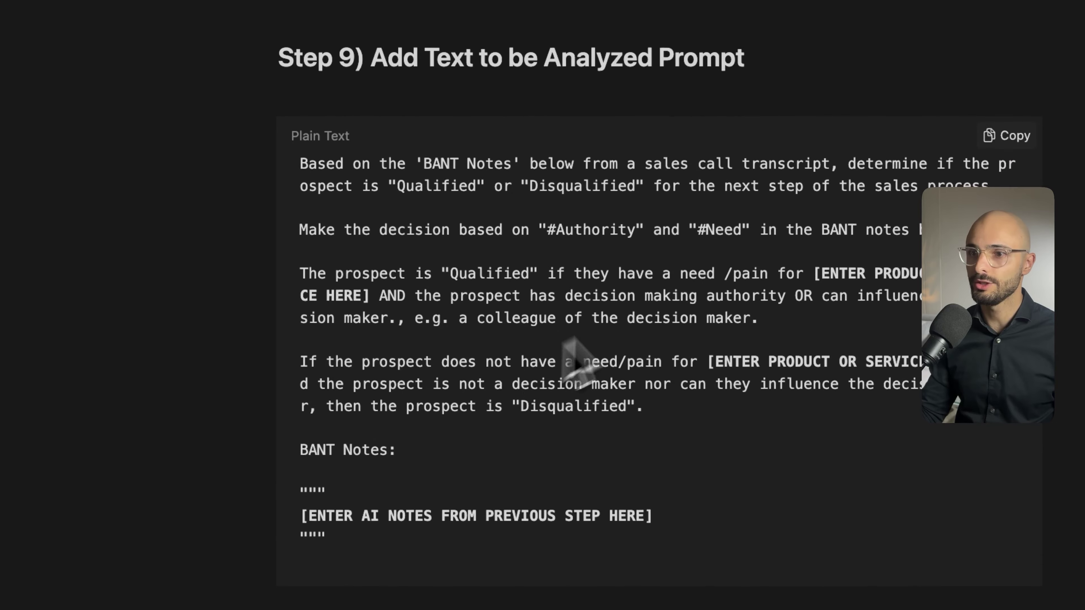
{"action": "left_click_drag", "start_coordinate": [300, 162], "coordinate": [431, 514]}
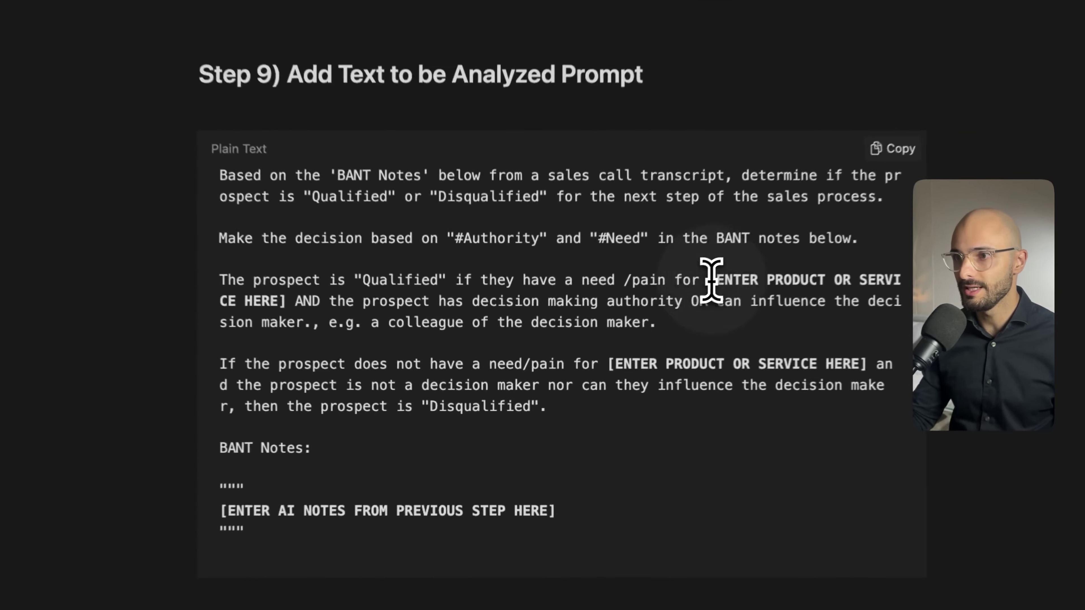
{"action": "left_click_drag", "start_coordinate": [644, 324], "coordinate": [346, 342]}
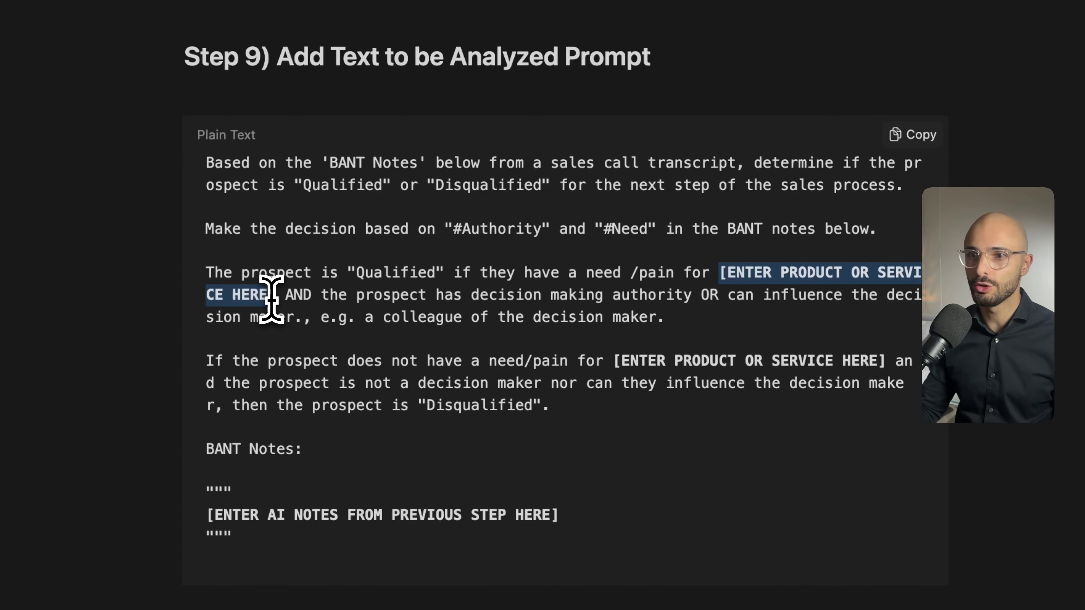
{"action": "left_click", "coordinate": [661, 397]}
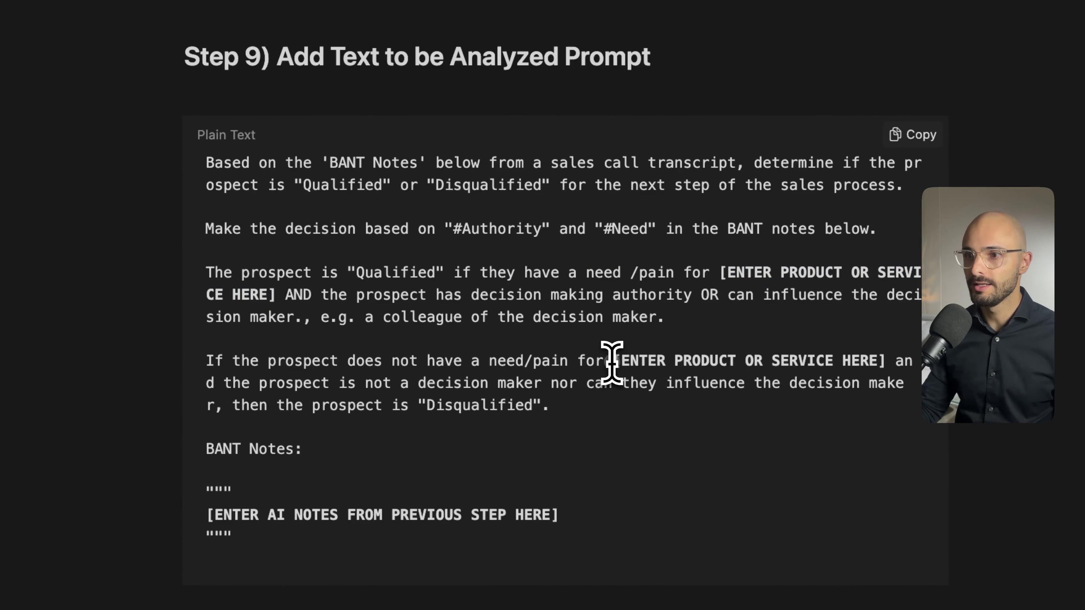
{"action": "left_click_drag", "start_coordinate": [613, 361], "coordinate": [880, 362]}
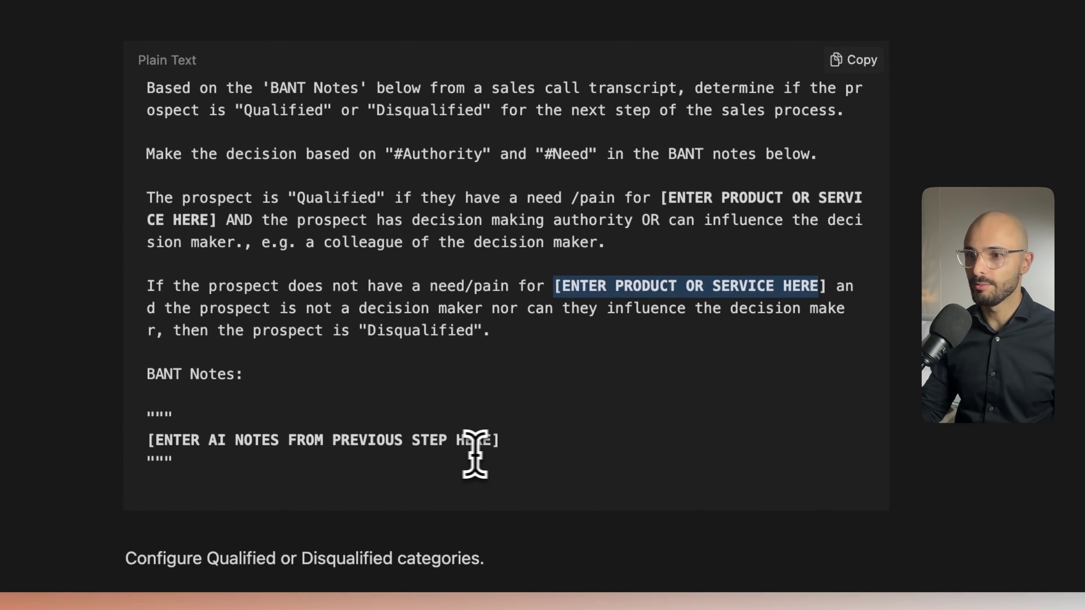
{"action": "left_click_drag", "start_coordinate": [495, 439], "coordinate": [148, 440]}
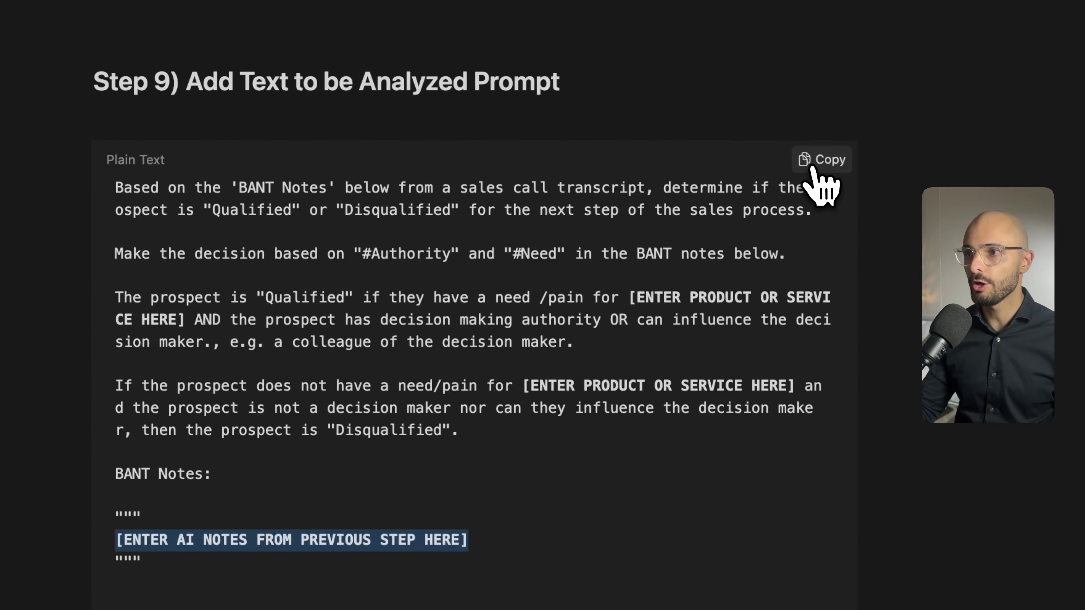
- Switch back to the Zap and paste the copied prompt into Text to Be Analyzed
{"action": "mouse_move", "coordinate": [5, 204]}
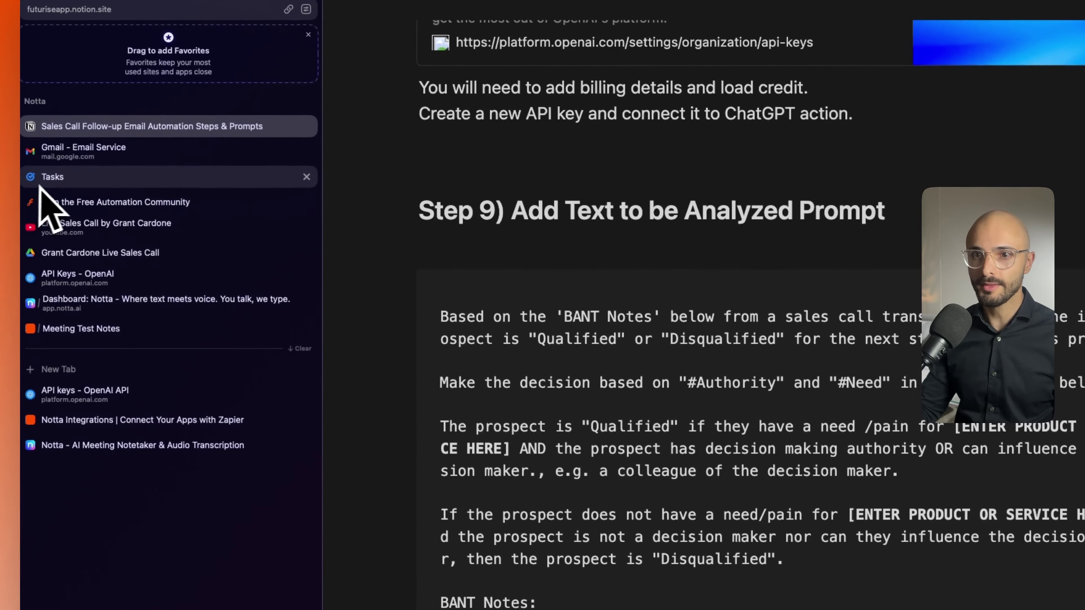
{"action": "left_click", "coordinate": [74, 330]}
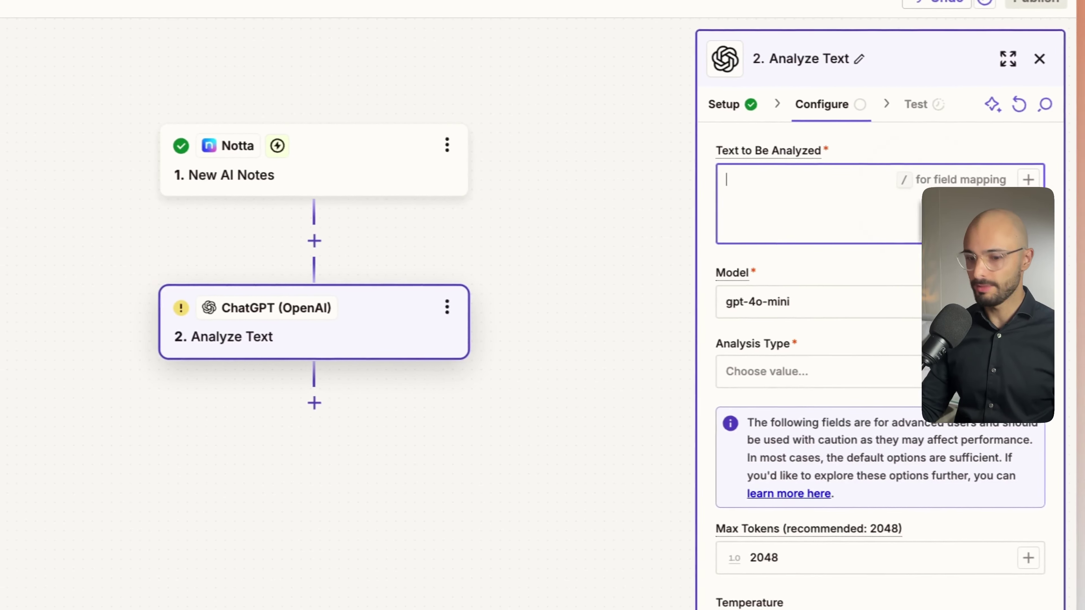
{"action": "key", "text": "ctrl+v"}
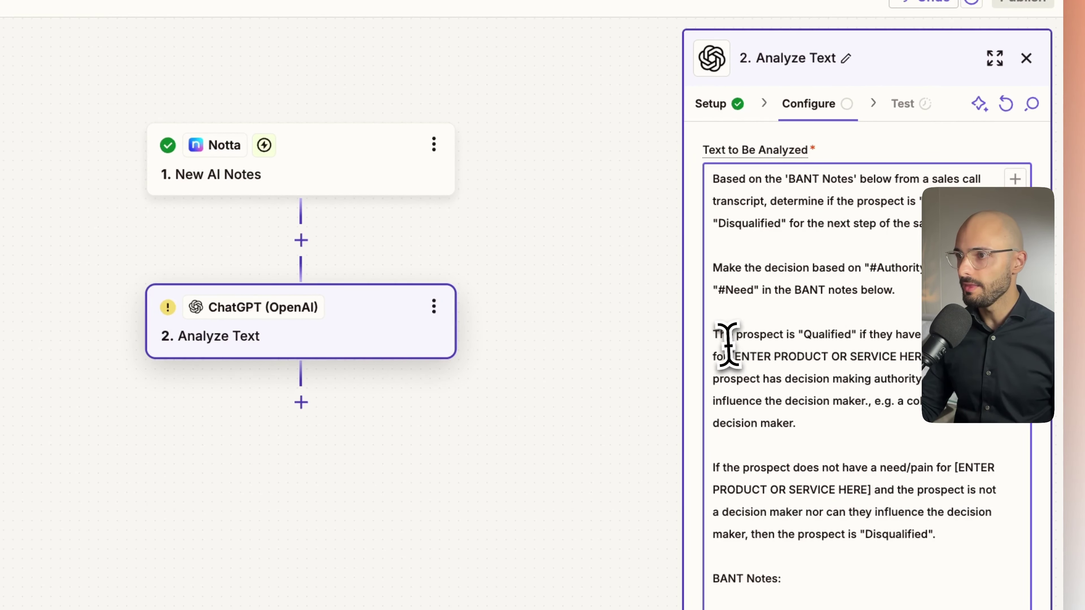
- Replace both [ENTER PRODUCT OR SERVICE HERE] placeholders in the prompt with "sales training"
{"action": "left_click_drag", "start_coordinate": [731, 355], "coordinate": [918, 356]}
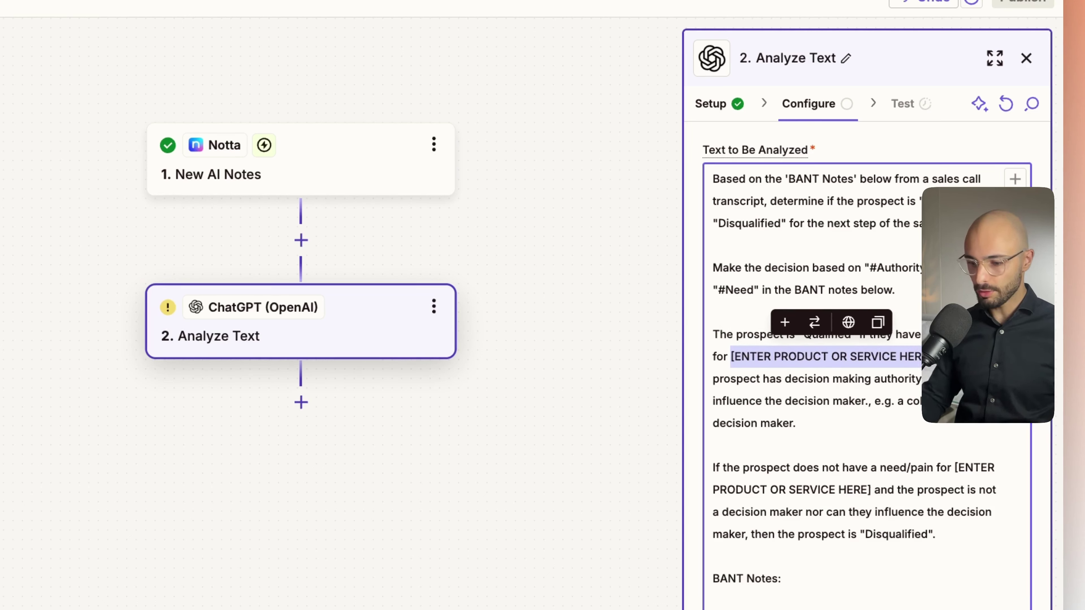
{"action": "key", "text": "BackSpace"}
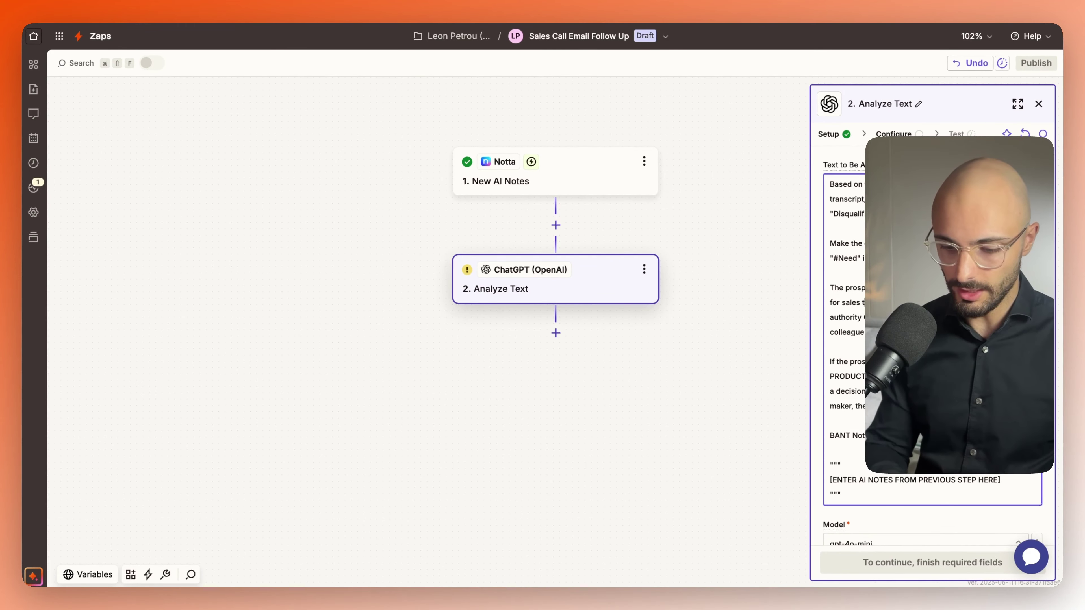
{"action": "type", "text": "sales training"}
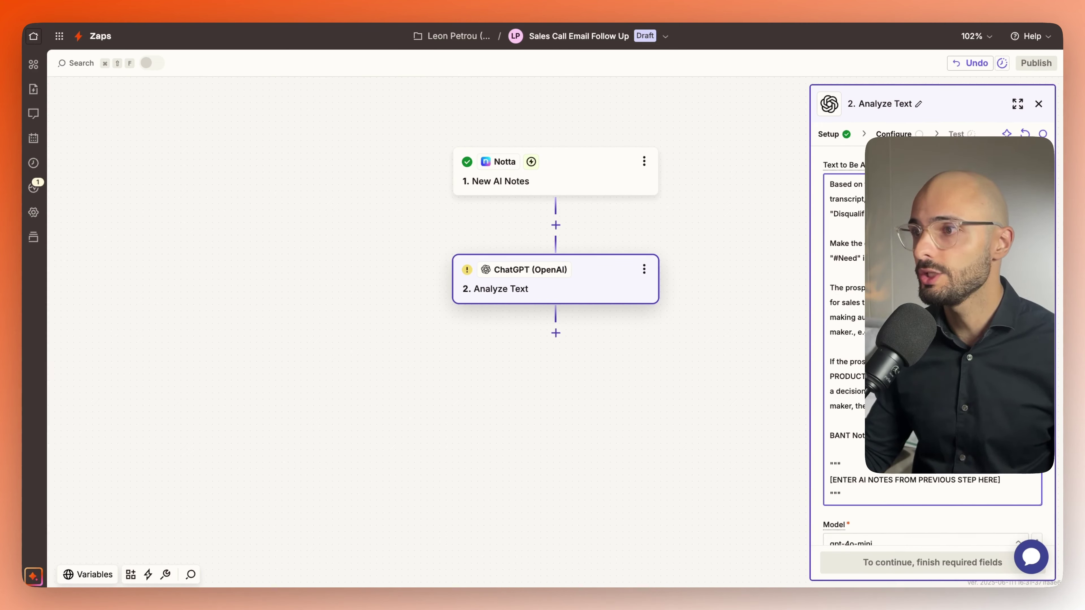
{"action": "left_click_drag", "start_coordinate": [836, 362], "coordinate": [982, 362]}
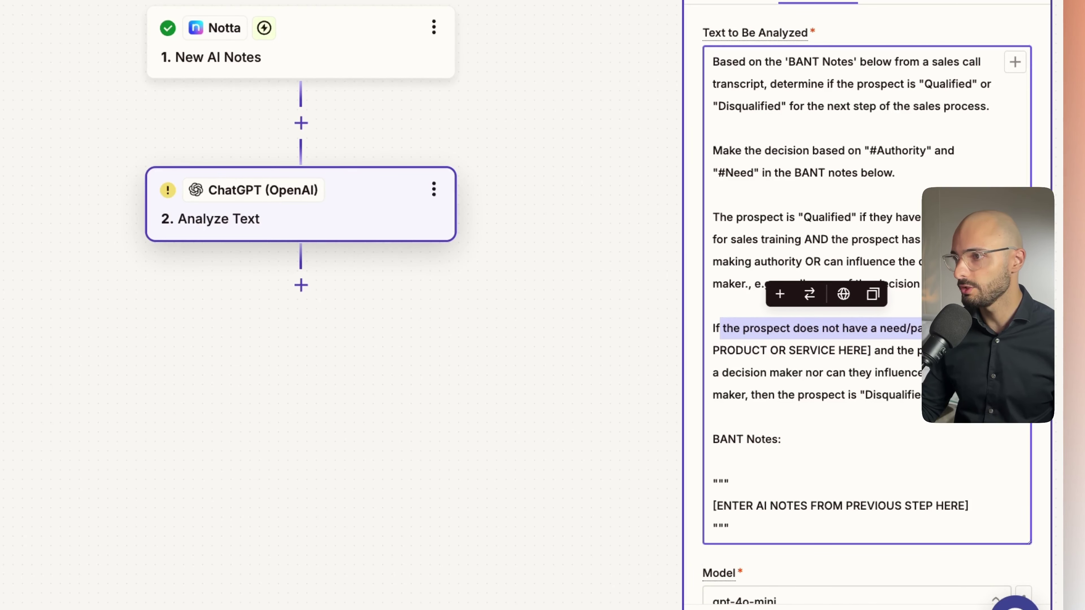
{"action": "left_click_drag", "start_coordinate": [955, 328], "coordinate": [851, 349]}
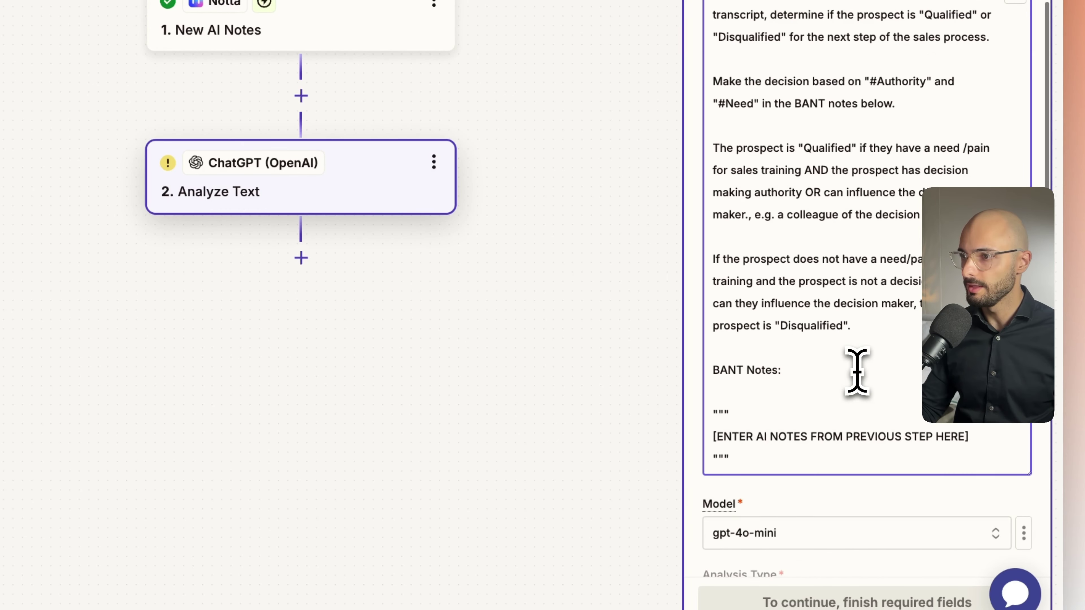
- Replace the [ENTER AI NOTES FROM PREVIOUS STEP HERE] placeholder with the Notes field from New AI Notes in Notta
{"action": "scroll", "coordinate": [857, 371], "scroll_direction": "down", "scroll_amount": 2}
{"action": "left_click_drag", "start_coordinate": [939, 373], "coordinate": [712, 373]}
{"action": "type", "text": "/"}
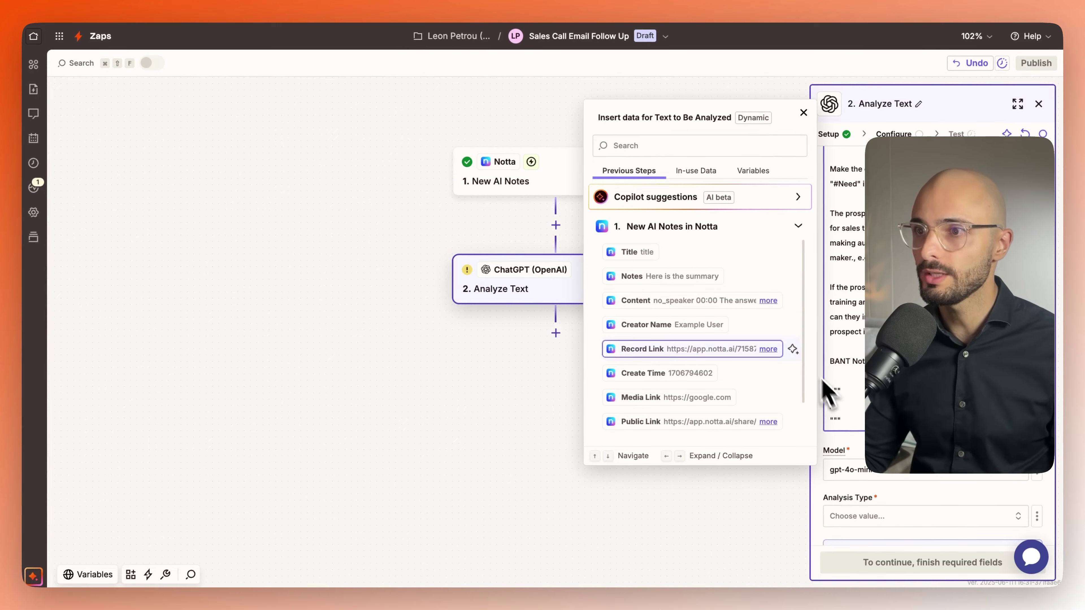
{"action": "left_click", "coordinate": [670, 227]}
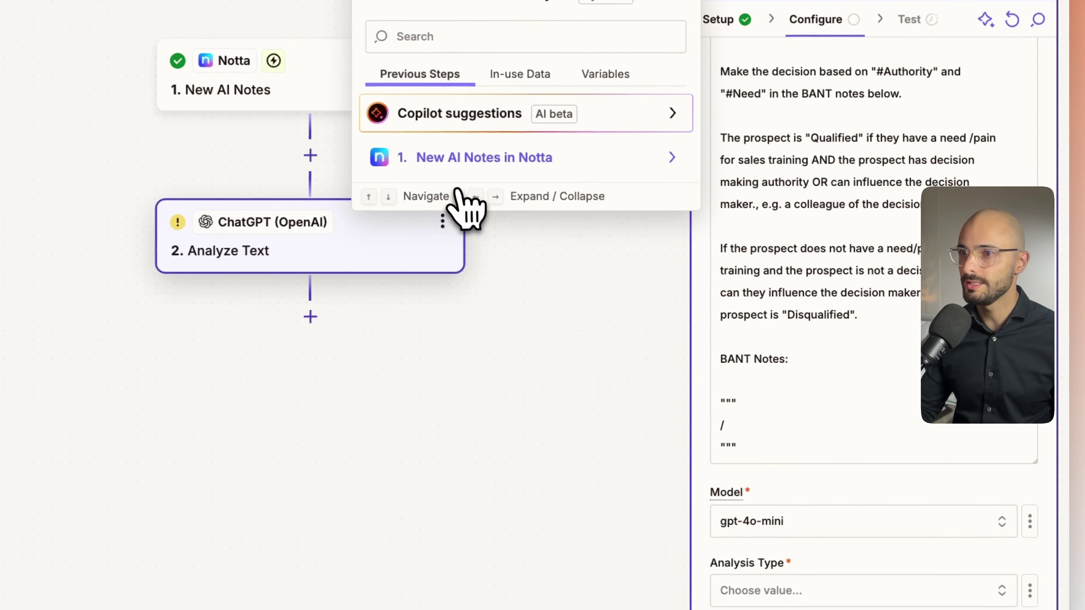
{"action": "left_click", "coordinate": [481, 171]}
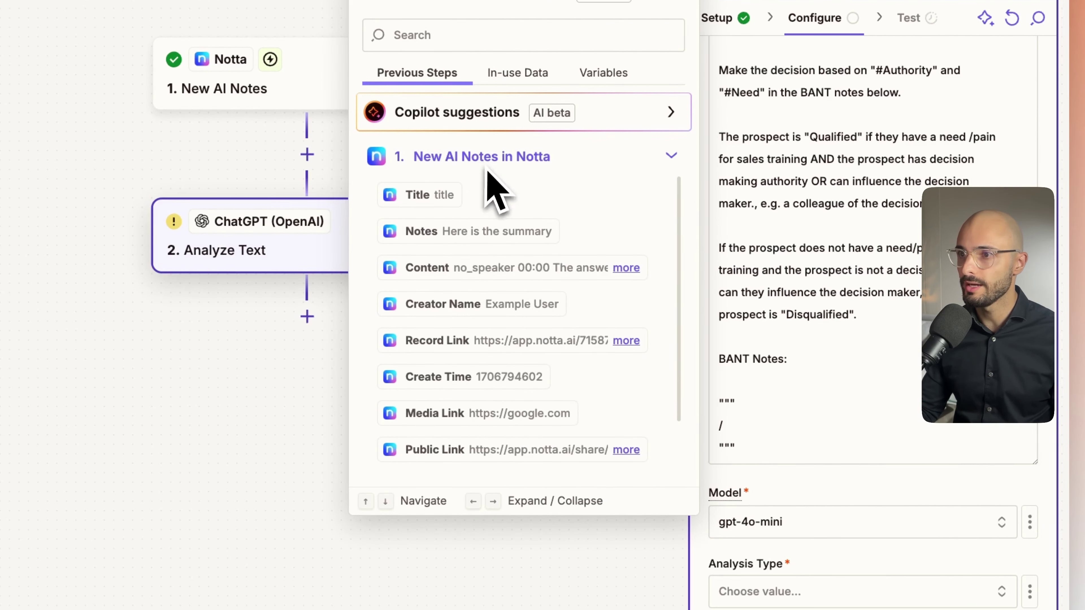
{"action": "left_click", "coordinate": [433, 235]}
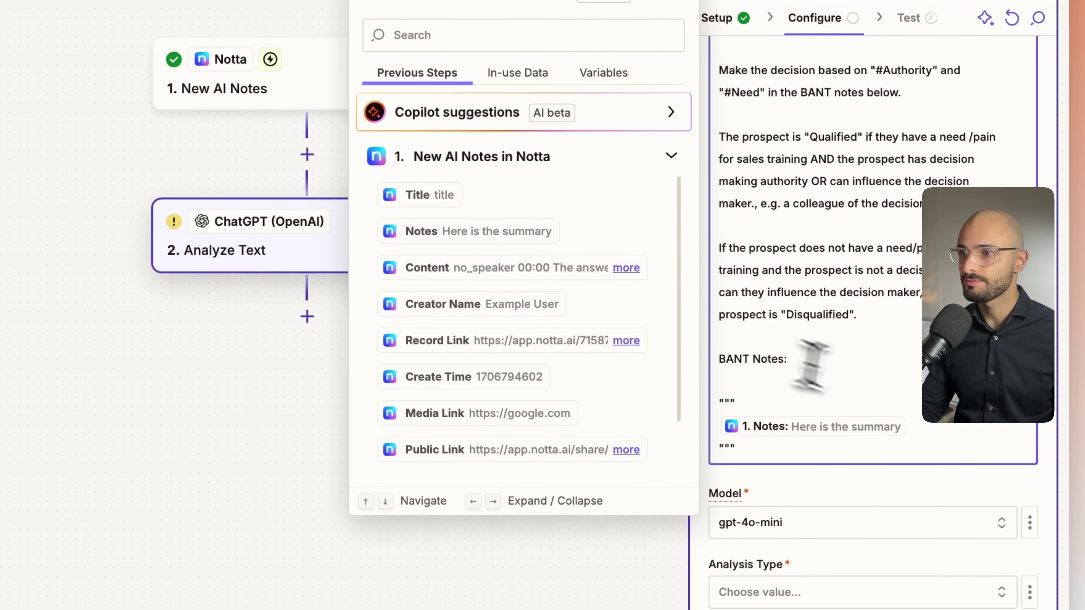
- Set the Analyze Text model to gpt-4o and reopen the list of available models
{"action": "scroll", "coordinate": [866, 491], "scroll_direction": "down", "scroll_amount": 8}
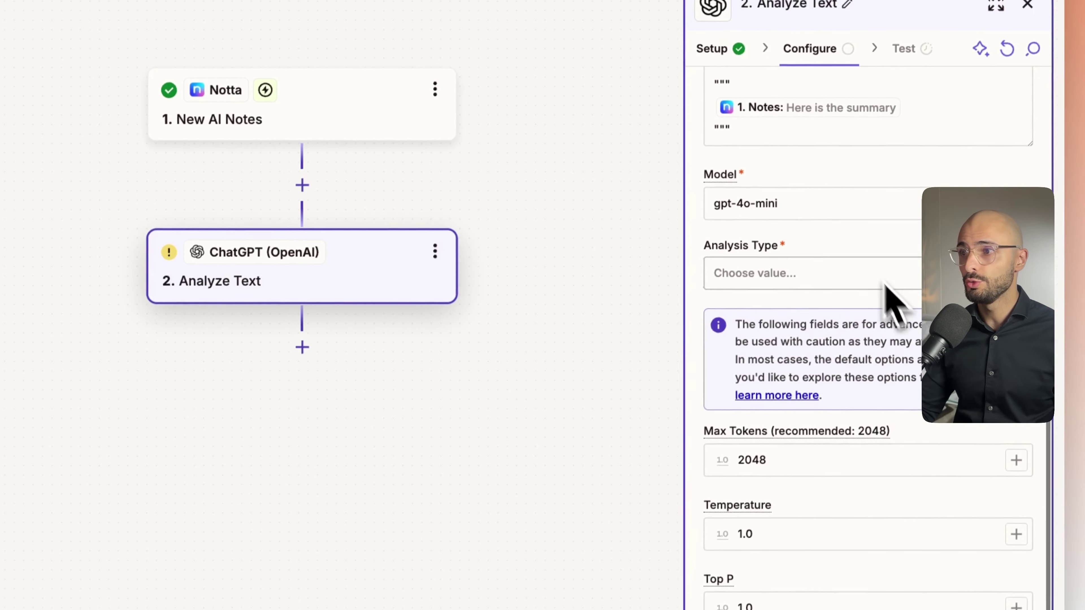
{"action": "left_click", "coordinate": [794, 209]}
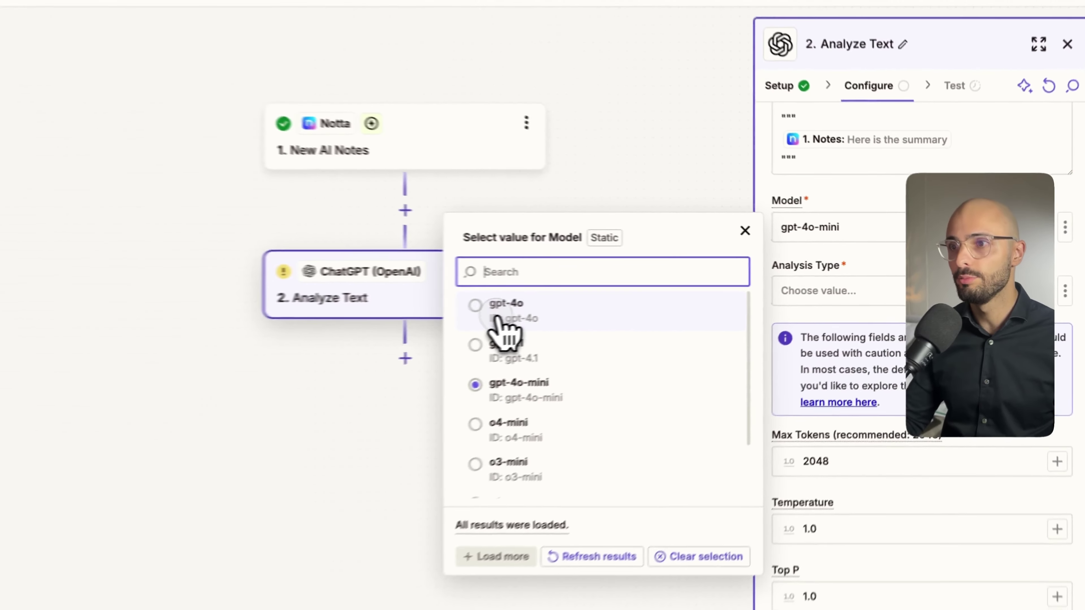
{"action": "left_click", "coordinate": [629, 297]}
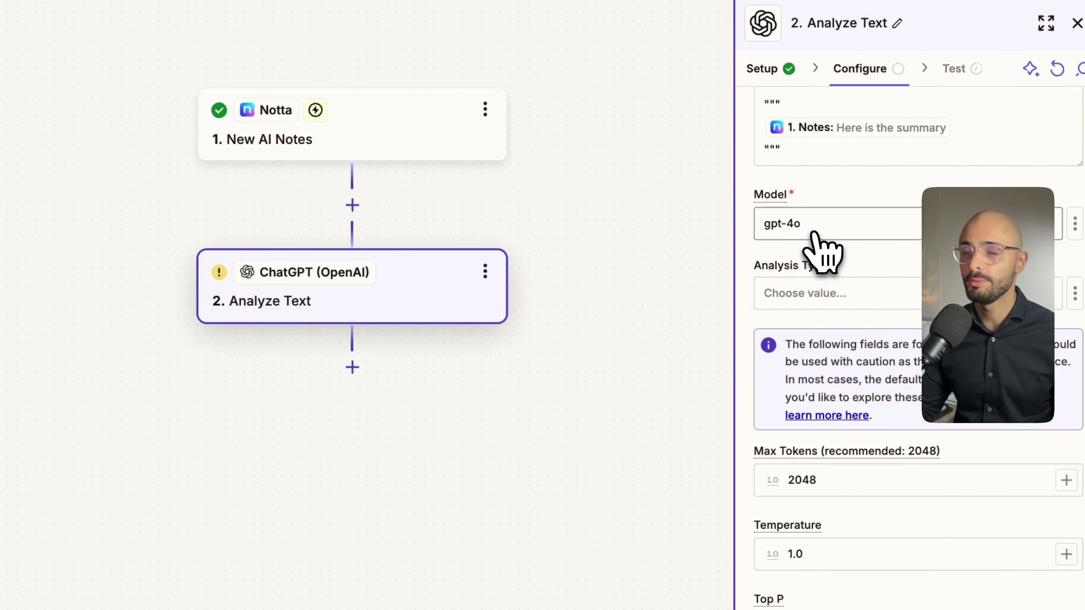
{"action": "left_click", "coordinate": [821, 252]}
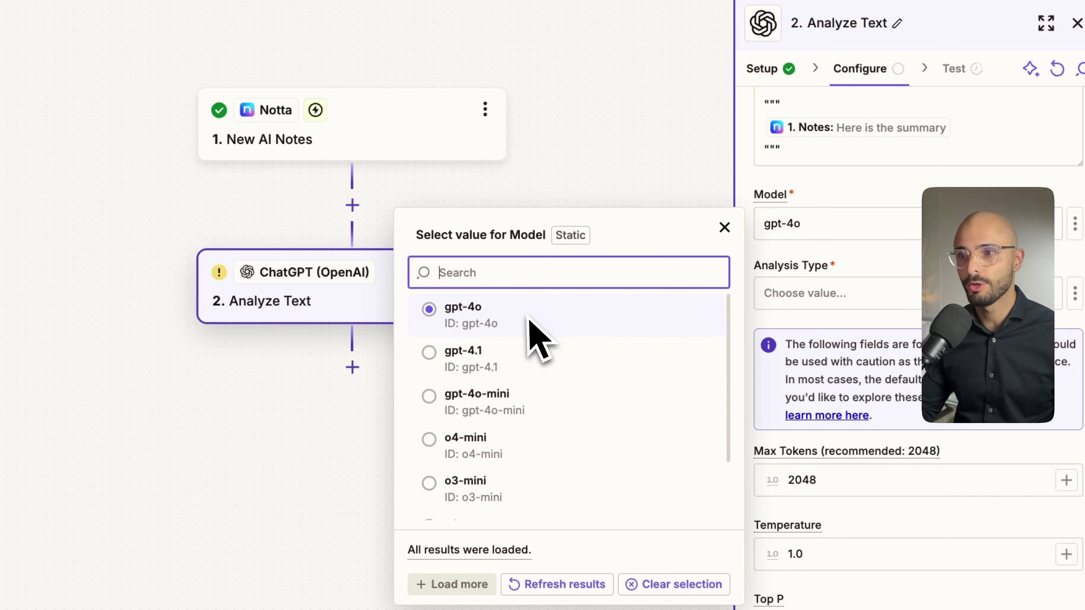
- Look through the available models for the Analyze Text step and close the list, keeping gpt-4o
{"action": "scroll", "coordinate": [466, 427], "scroll_direction": "down", "scroll_amount": 3}
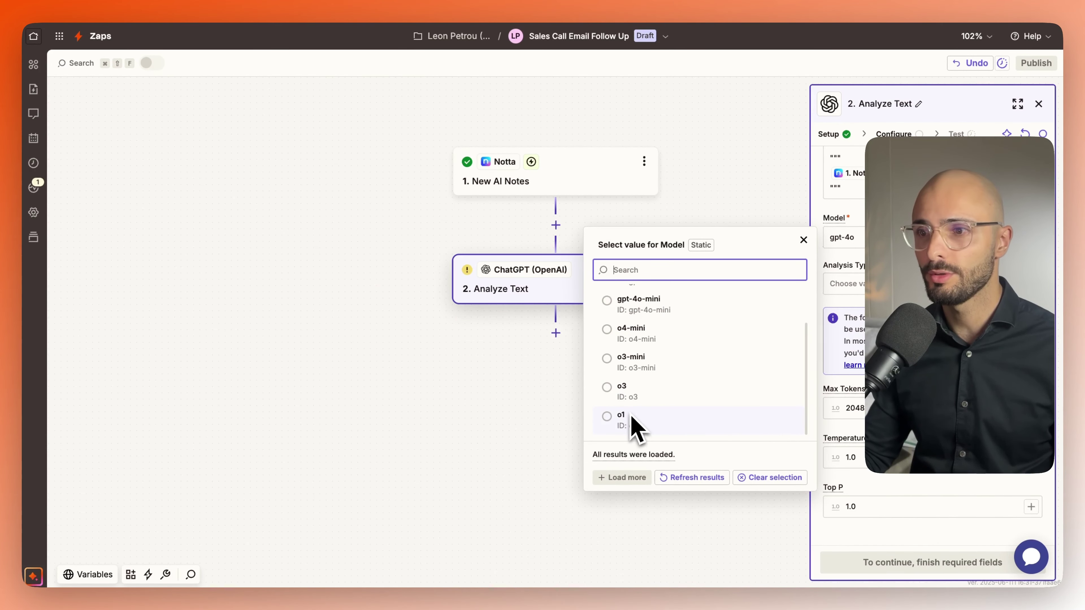
{"action": "scroll", "coordinate": [643, 402], "scroll_direction": "up", "scroll_amount": 3}
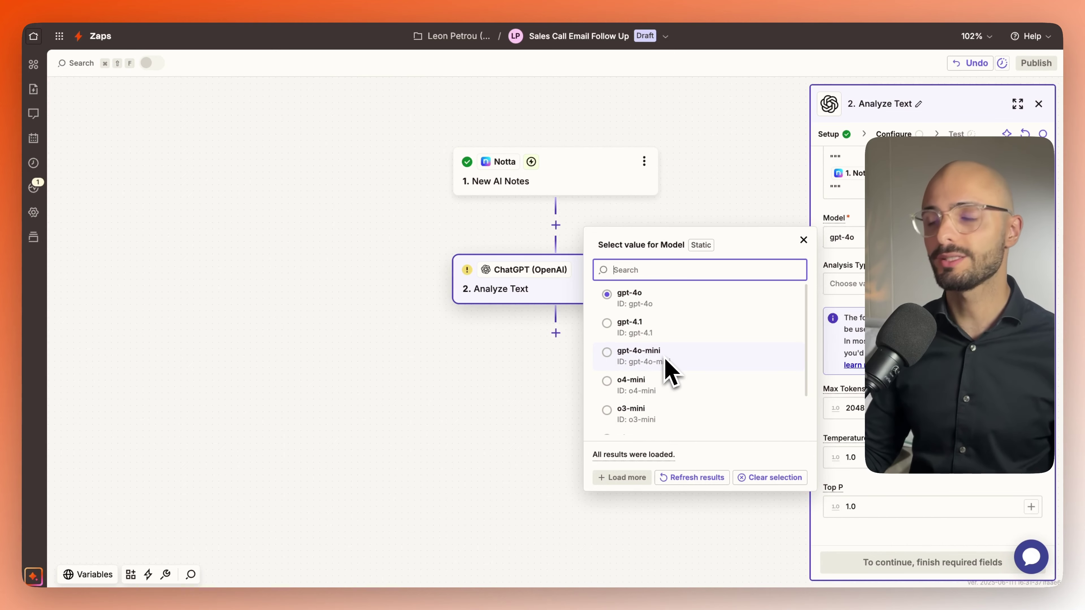
{"action": "scroll", "coordinate": [666, 362], "scroll_direction": "down", "scroll_amount": 2}
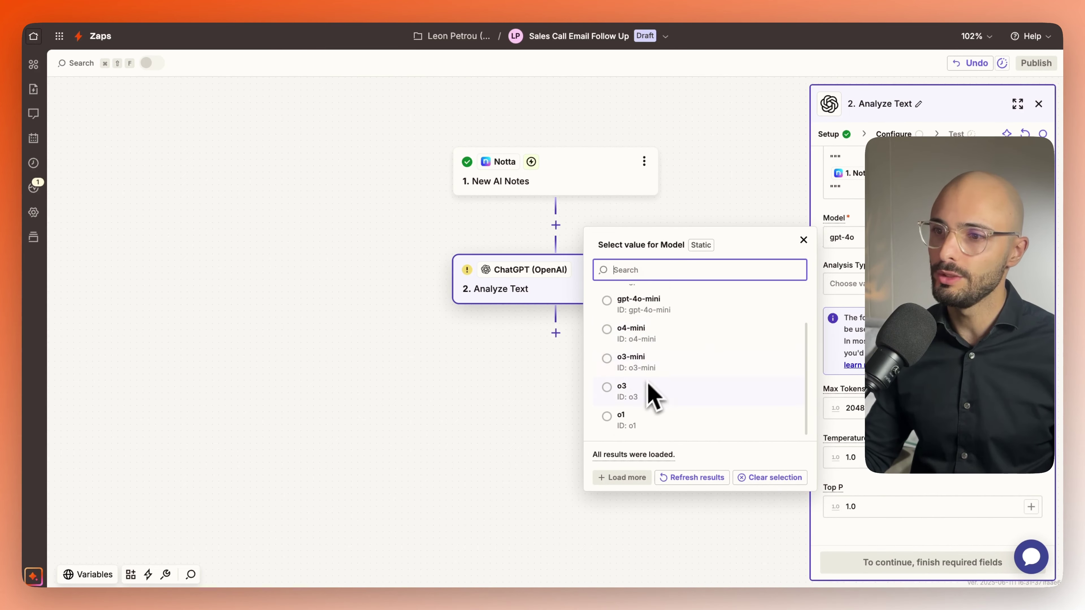
{"action": "scroll", "coordinate": [631, 427], "scroll_direction": "up", "scroll_amount": 2}
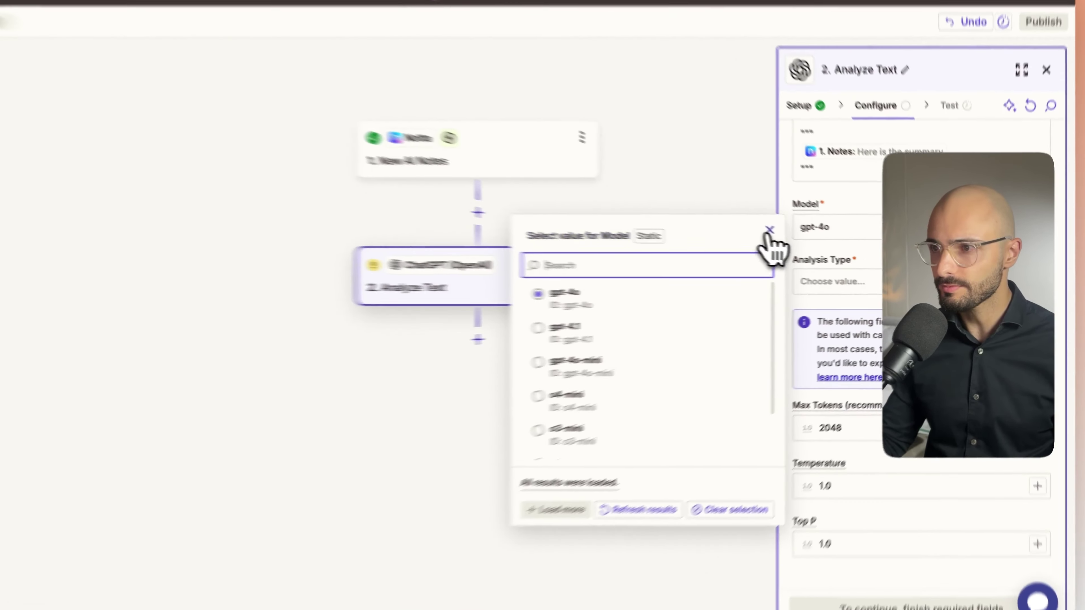
{"action": "left_click", "coordinate": [803, 240]}
- Set the Analysis Type to Classify into Categories and add the categories Qualified and Disqualified
{"action": "left_click", "coordinate": [851, 280]}
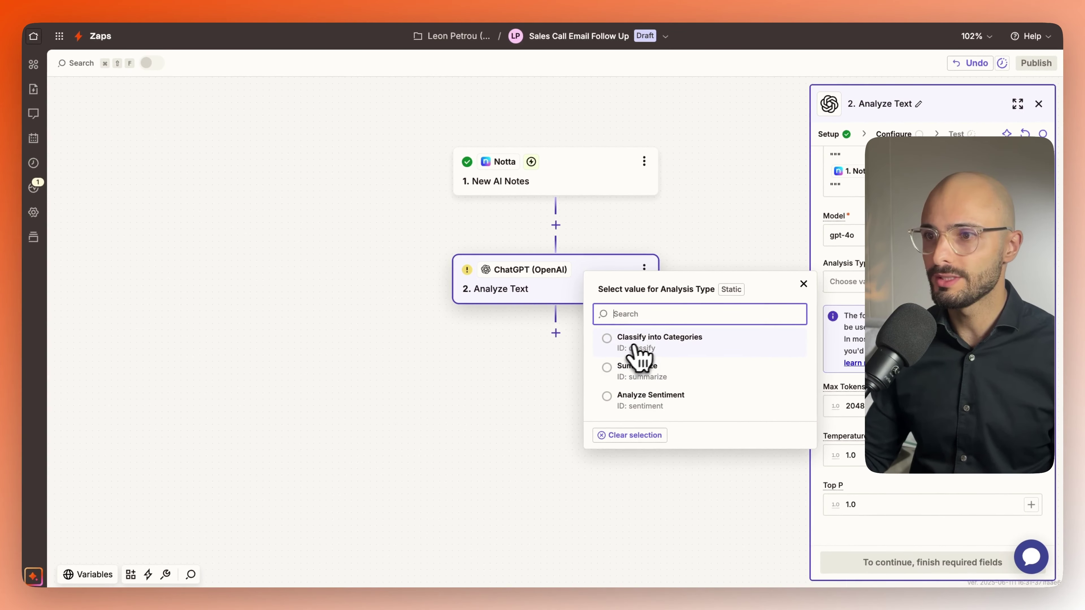
{"action": "left_click", "coordinate": [647, 344]}
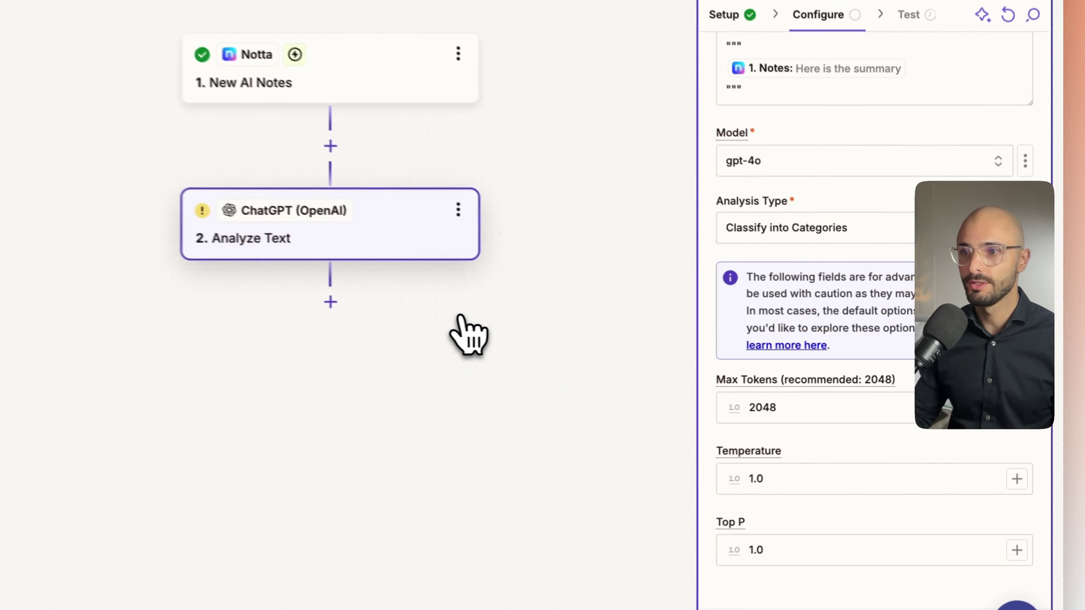
{"action": "left_click", "coordinate": [772, 295]}
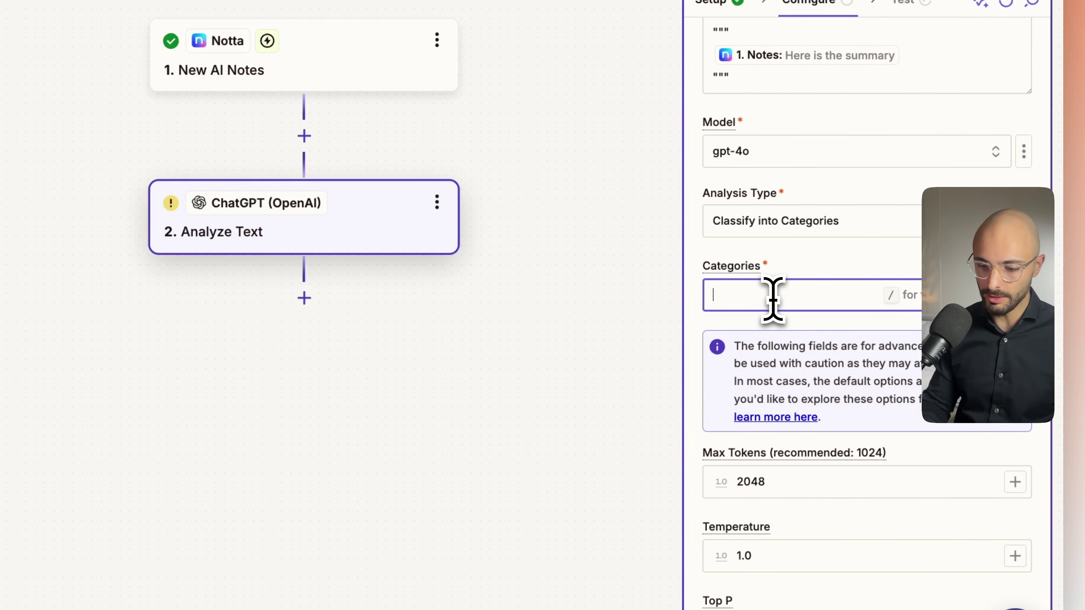
{"action": "type", "text": "ualified"}
{"action": "key", "text": "Return"}
{"action": "type", "text": "DisqualifiedQ"}
{"action": "key", "text": "Return"}
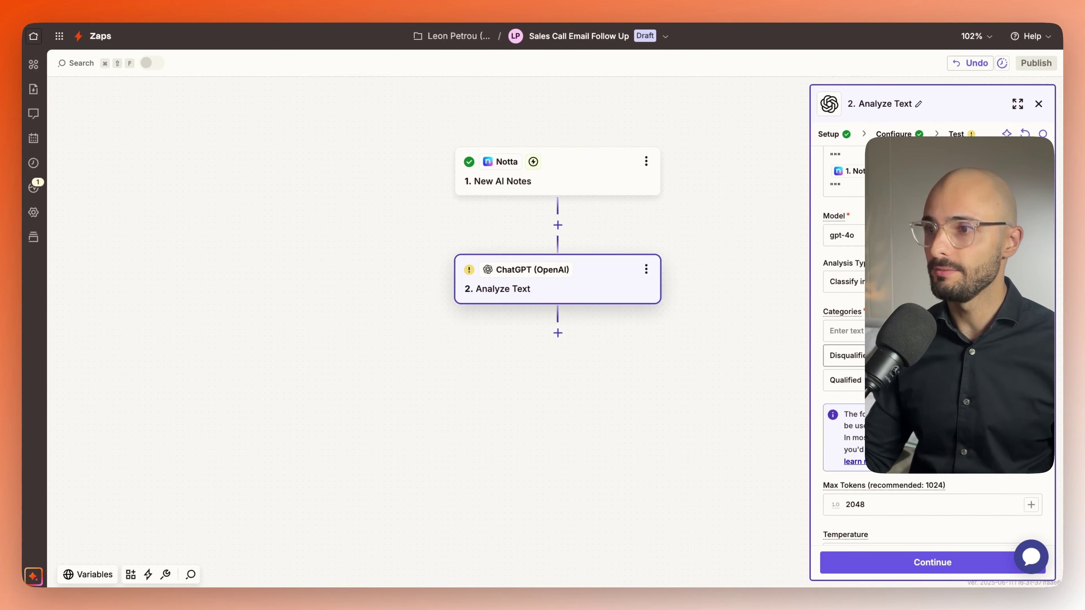
- Review the criteria for "Qualified" and "Disqualified" in the Text to Be Analyzed prompt
{"action": "scroll", "coordinate": [844, 342], "scroll_direction": "up", "scroll_amount": 6}
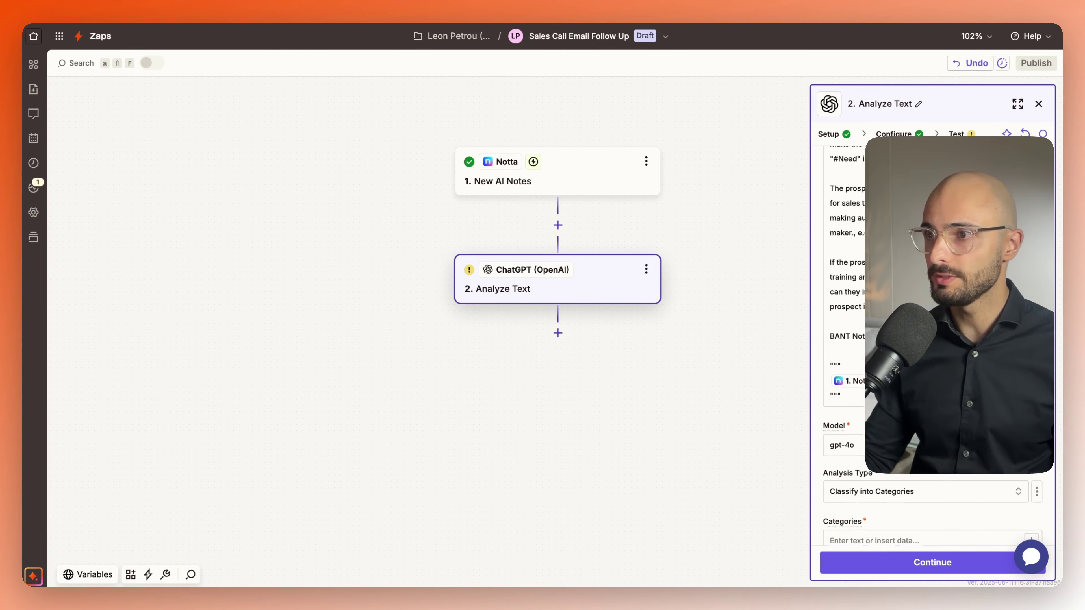
{"action": "scroll", "coordinate": [844, 299], "scroll_direction": "up", "scroll_amount": 3}
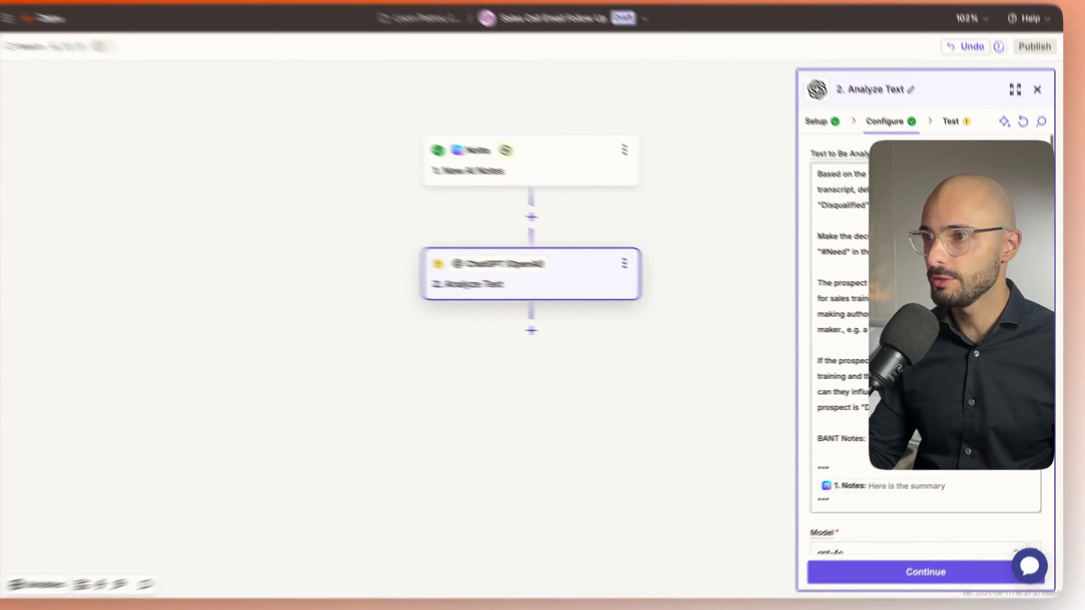
{"action": "double_click", "coordinate": [908, 286]}
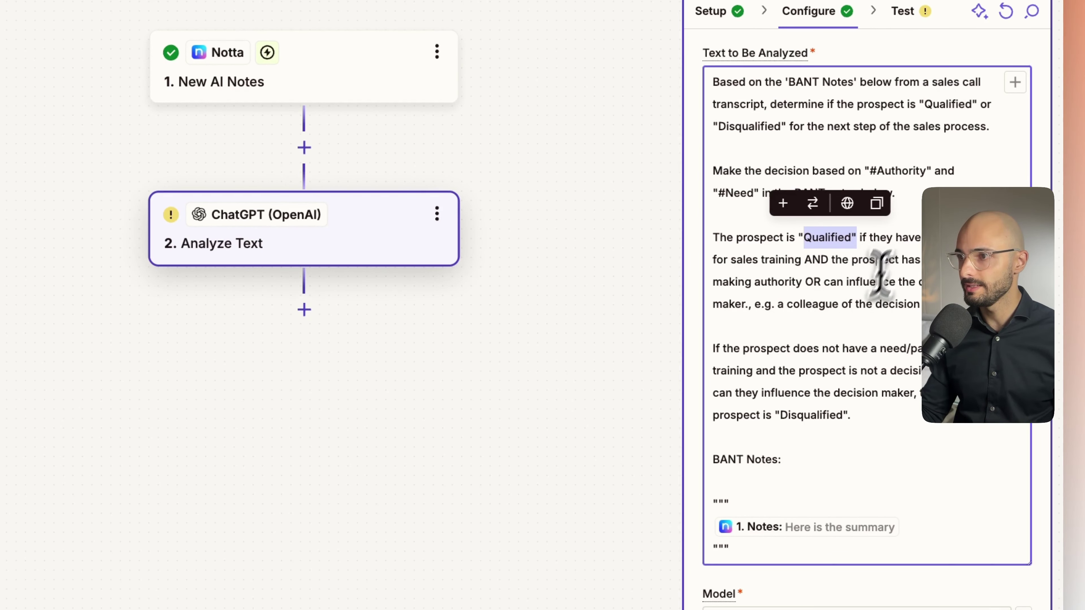
{"action": "left_click_drag", "start_coordinate": [895, 237], "coordinate": [908, 282]}
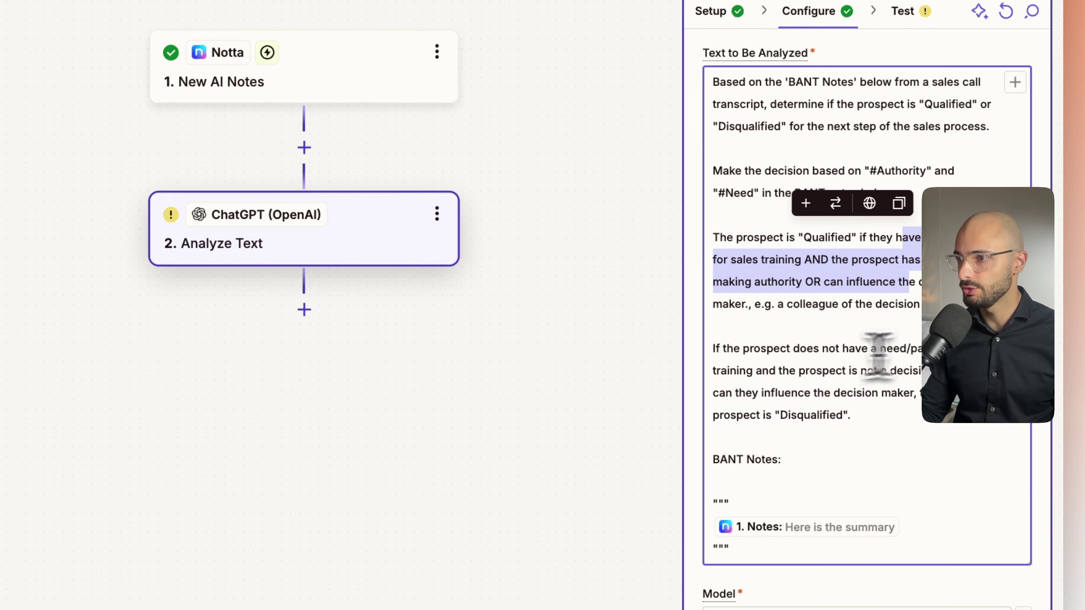
{"action": "left_click_drag", "start_coordinate": [780, 415], "coordinate": [842, 415]}
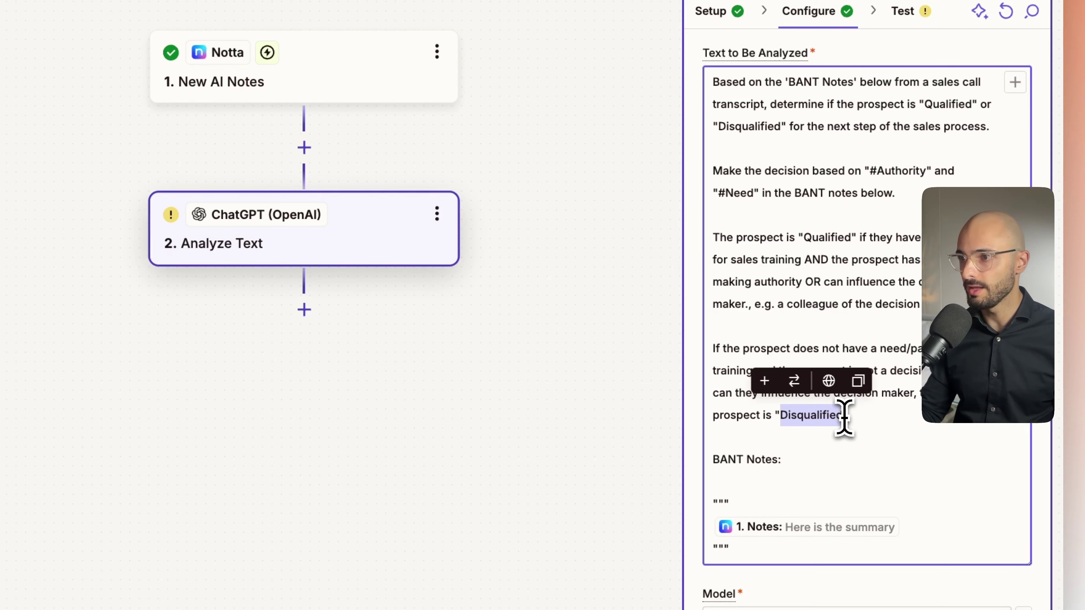
{"action": "left_click", "coordinate": [894, 361]}
- Set the Temperature of the Analyze Text step to 0
{"action": "scroll", "coordinate": [894, 361], "scroll_direction": "down", "scroll_amount": 10}
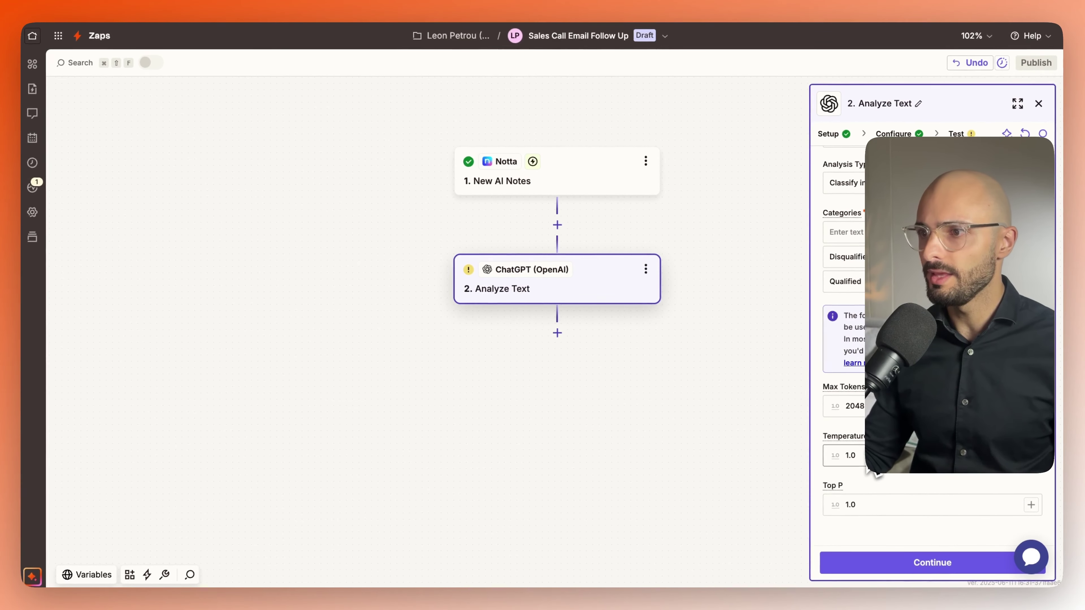
{"action": "left_click", "coordinate": [845, 454]}
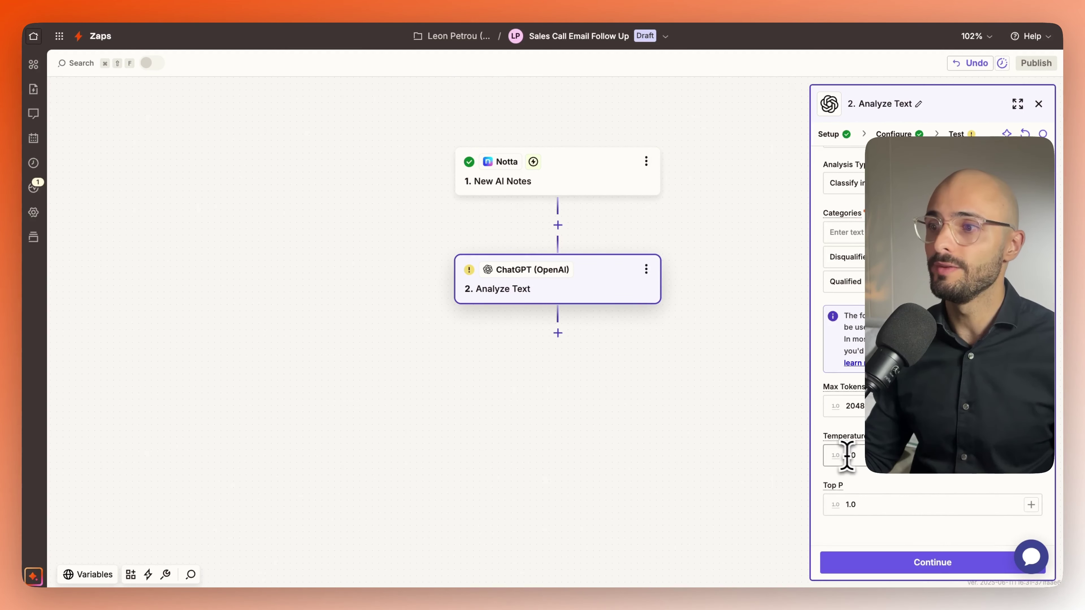
{"action": "key", "text": "BackSpace"}
{"action": "key", "text": "BackSpace"}
{"action": "key", "text": "BackSpace"}
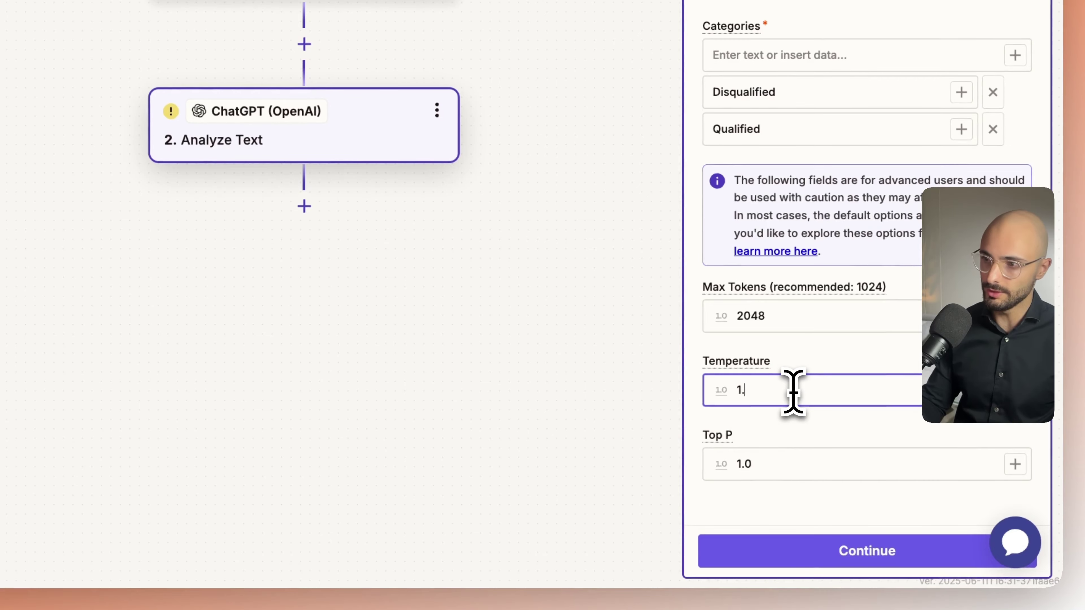
{"action": "type", "text": "0"}
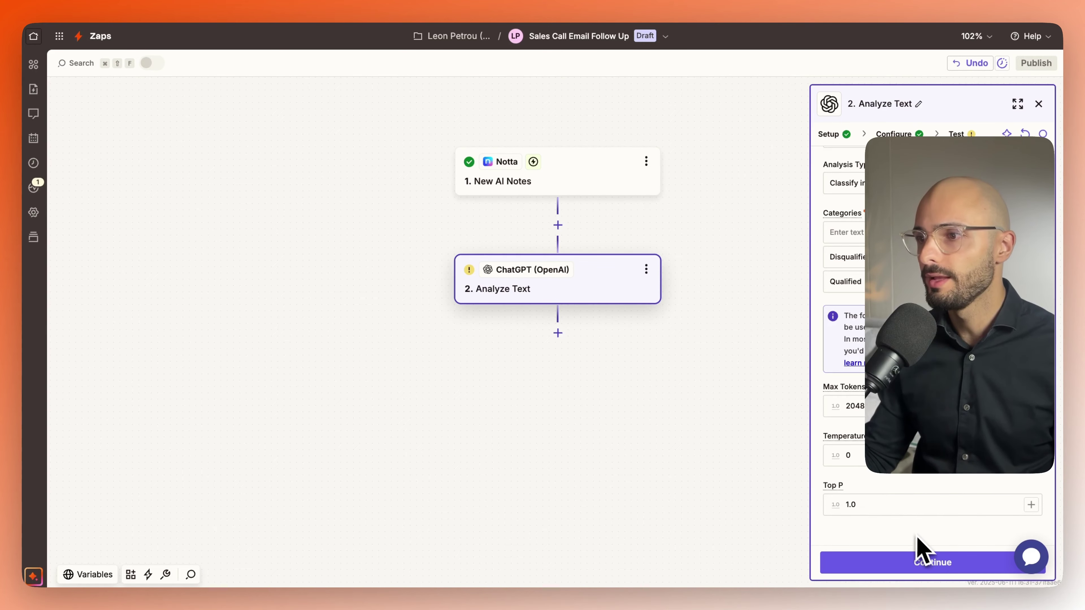
- Finish the configuration, test the Analyze Text step, and check the returned Category against the BANT notes sent
{"action": "left_click", "coordinate": [916, 560]}
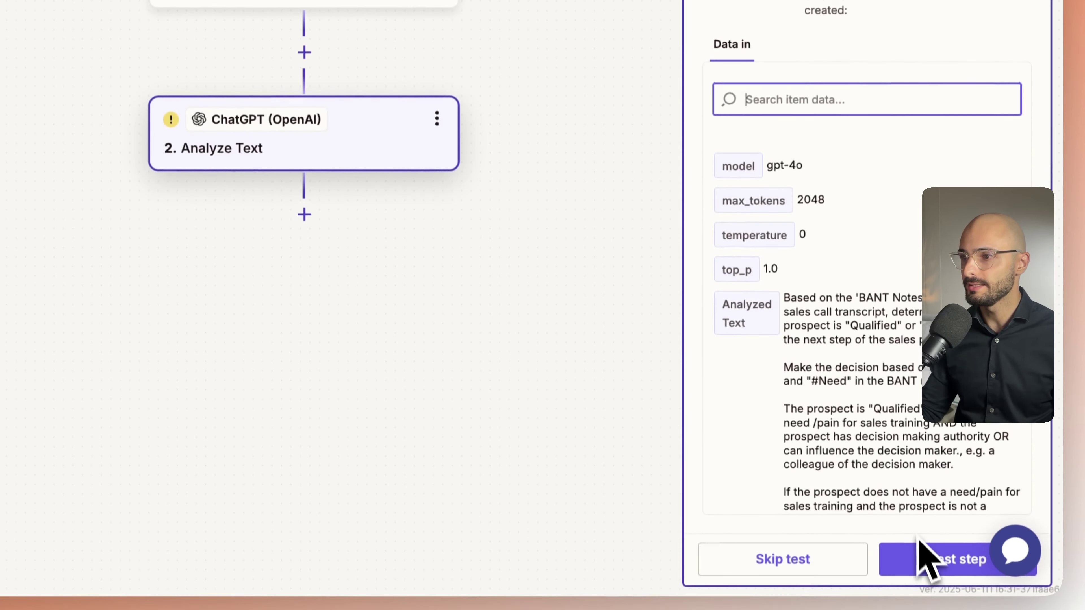
{"action": "left_click", "coordinate": [920, 555]}
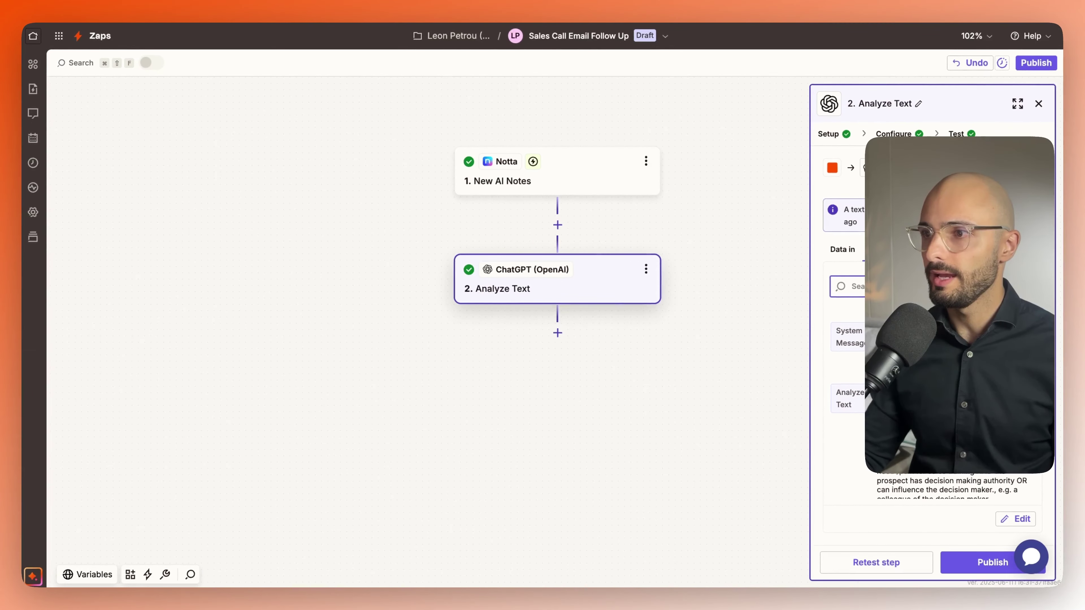
{"action": "scroll", "coordinate": [932, 406], "scroll_direction": "down", "scroll_amount": 5}
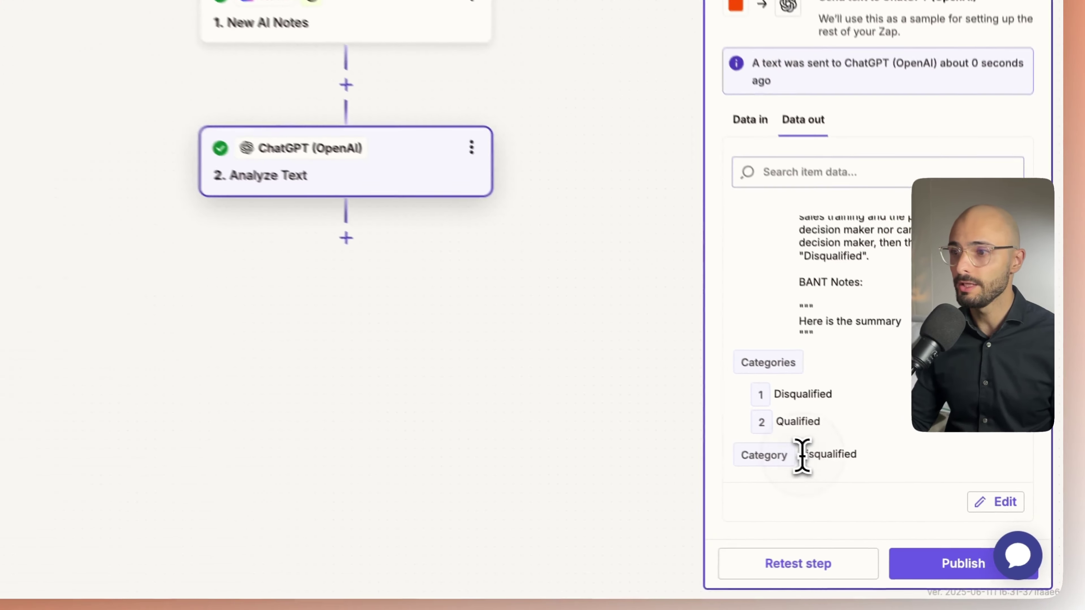
{"action": "left_click_drag", "start_coordinate": [879, 486], "coordinate": [917, 486]}
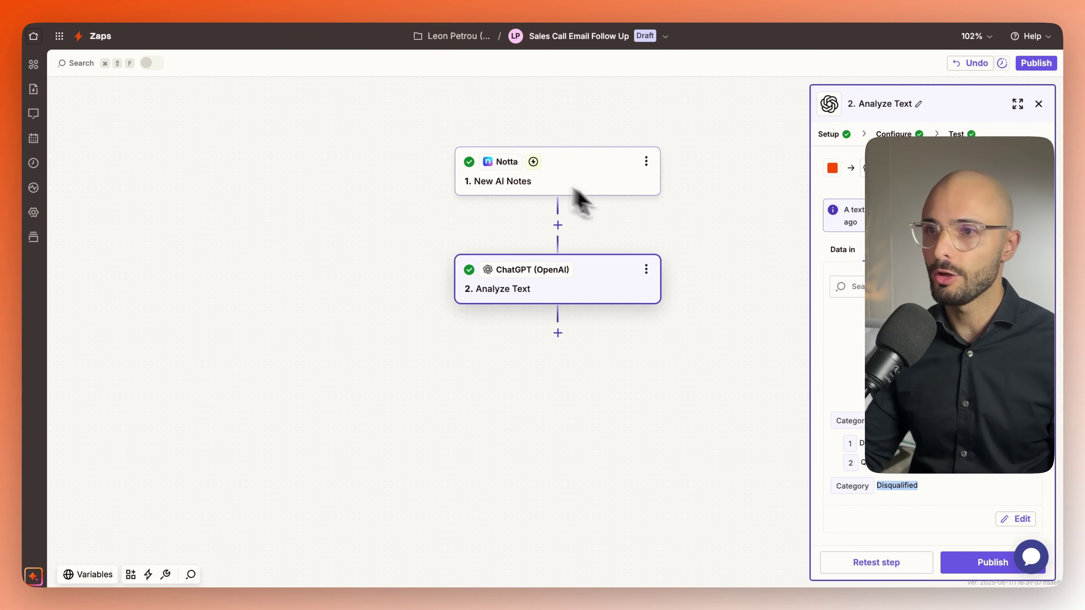
{"action": "left_click_drag", "start_coordinate": [882, 392], "coordinate": [950, 393]}
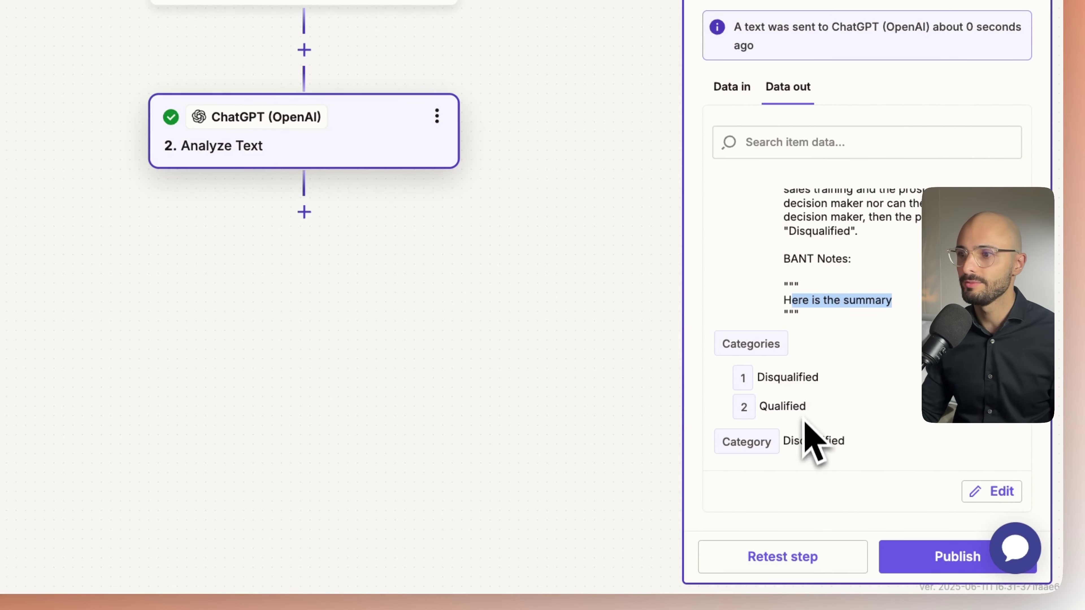
{"action": "double_click", "coordinate": [803, 441]}
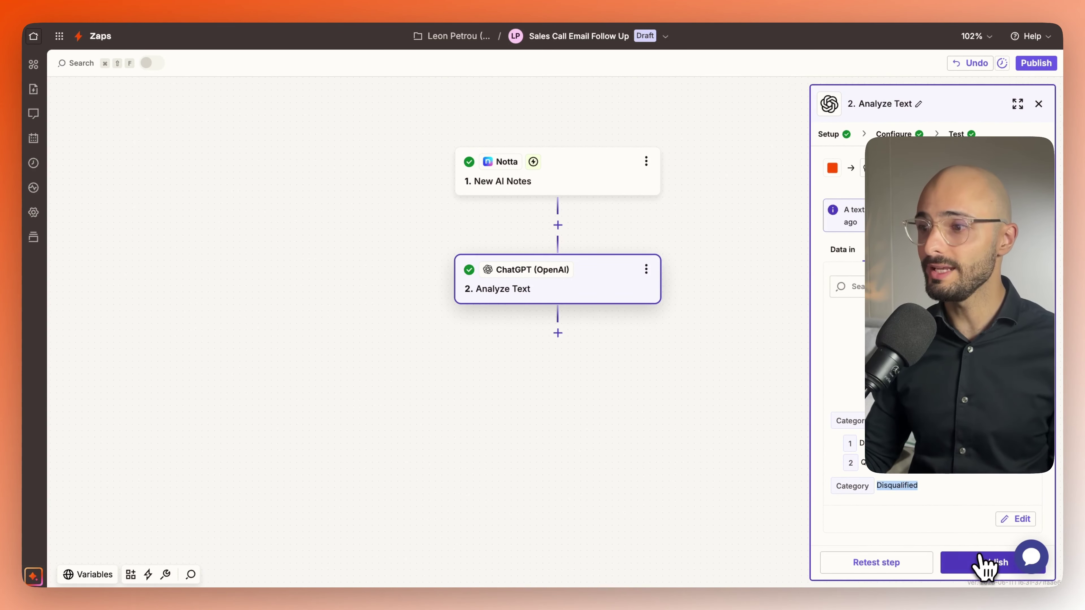
- Publish the Zap and reopen it for editing
{"action": "left_click", "coordinate": [945, 556]}
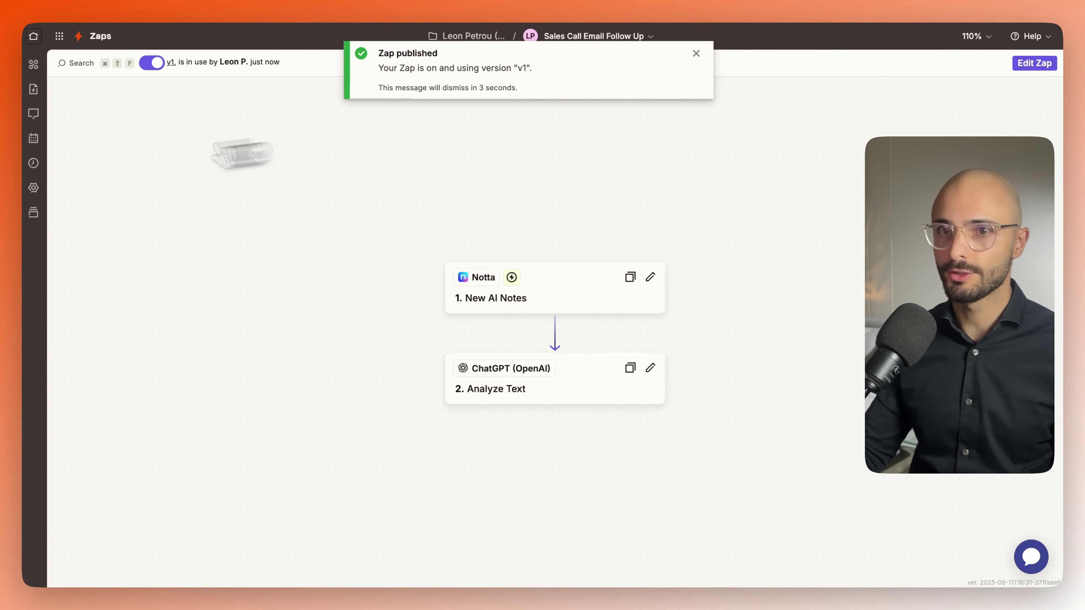
{"action": "left_click", "coordinate": [1033, 64]}
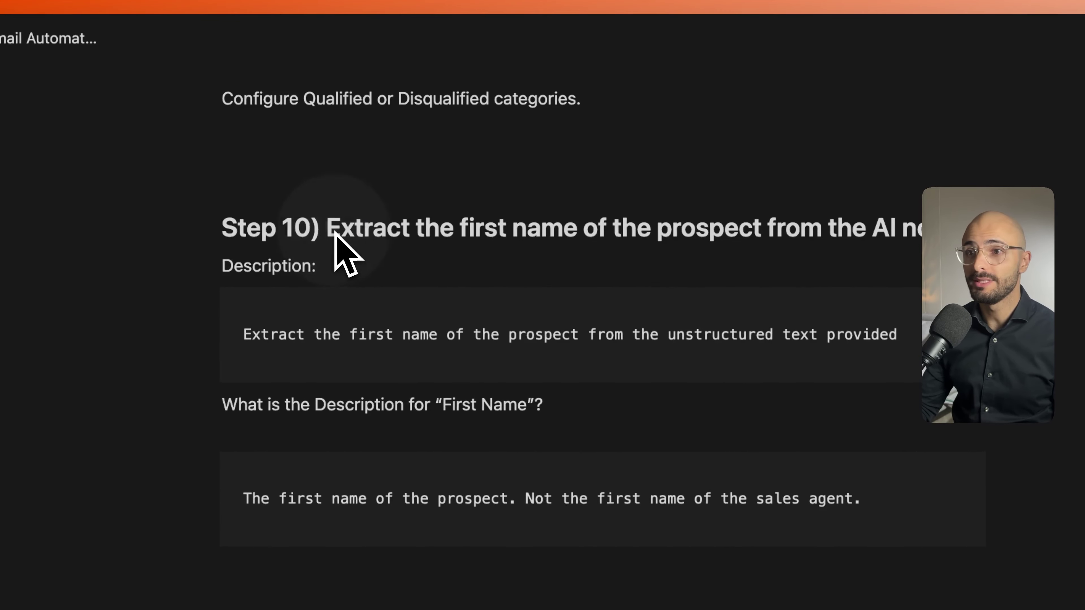
- Check Step 10 in the Notion guide, on extracting the prospect's first name from the AI notes, and return to the Zap
{"action": "left_click_drag", "start_coordinate": [326, 229], "coordinate": [968, 233]}
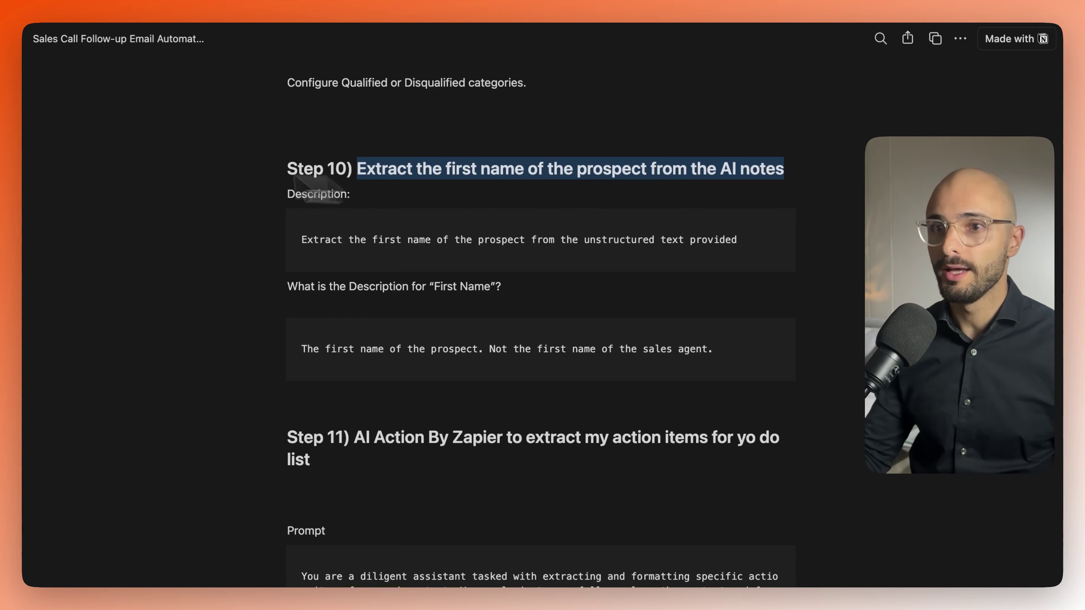
{"action": "mouse_move", "coordinate": [24, 181]}
{"action": "left_click", "coordinate": [65, 261]}
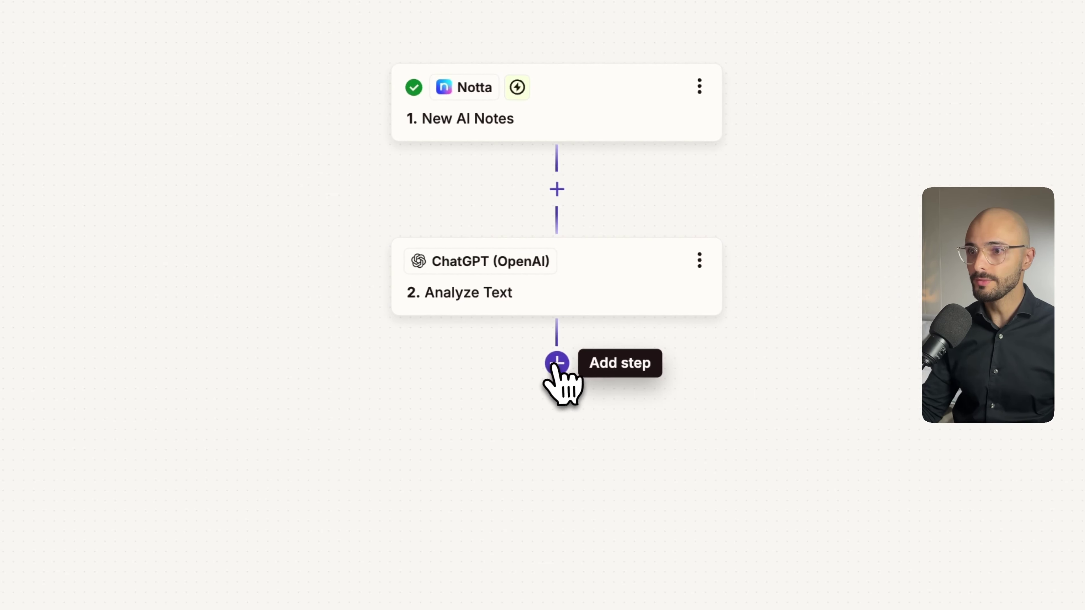
- Add a ChatGPT (OpenAI) action as step 3, after Analyze Text
{"action": "left_click", "coordinate": [556, 364]}
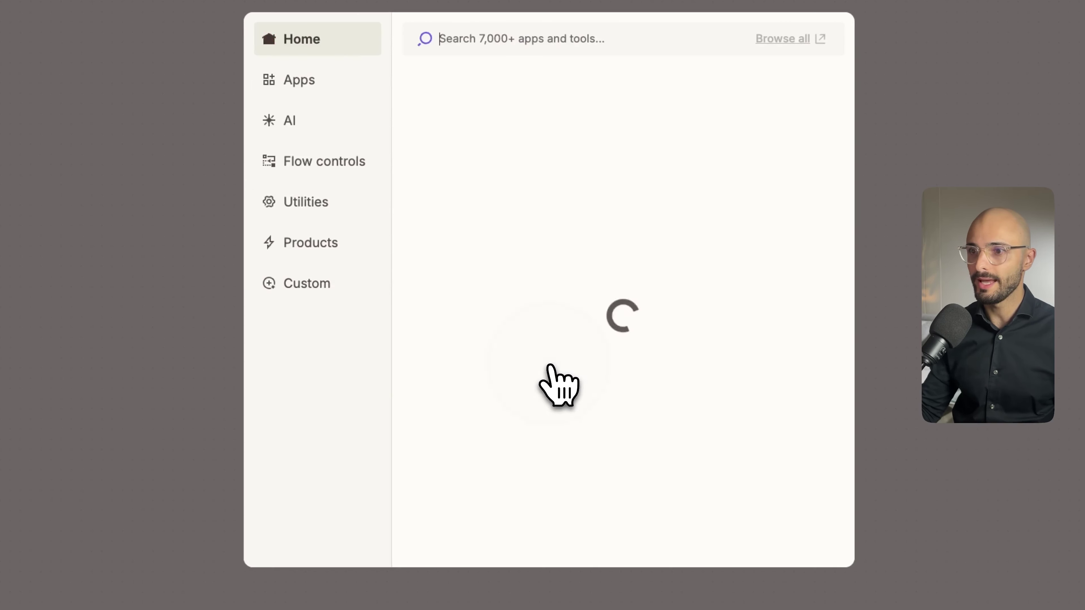
{"action": "type", "text": "cha"}
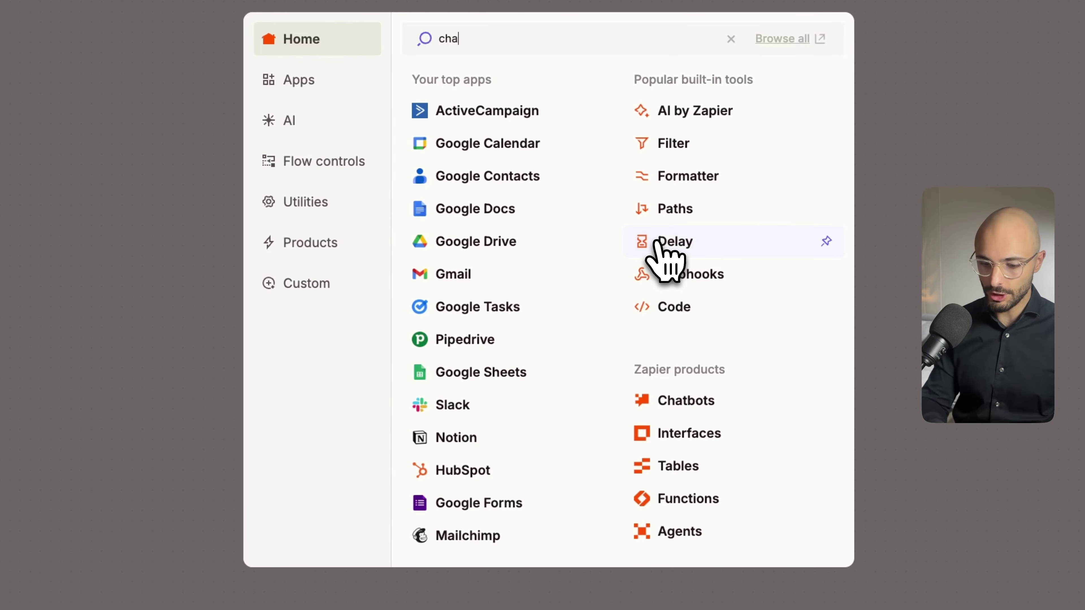
{"action": "type", "text": "tgp"}
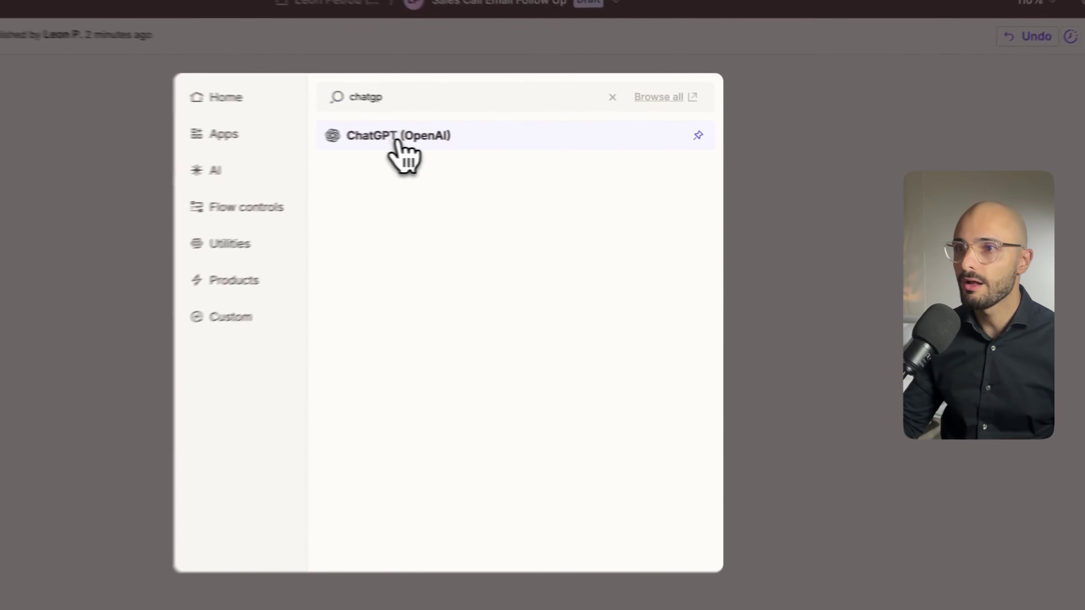
{"action": "left_click", "coordinate": [397, 141]}
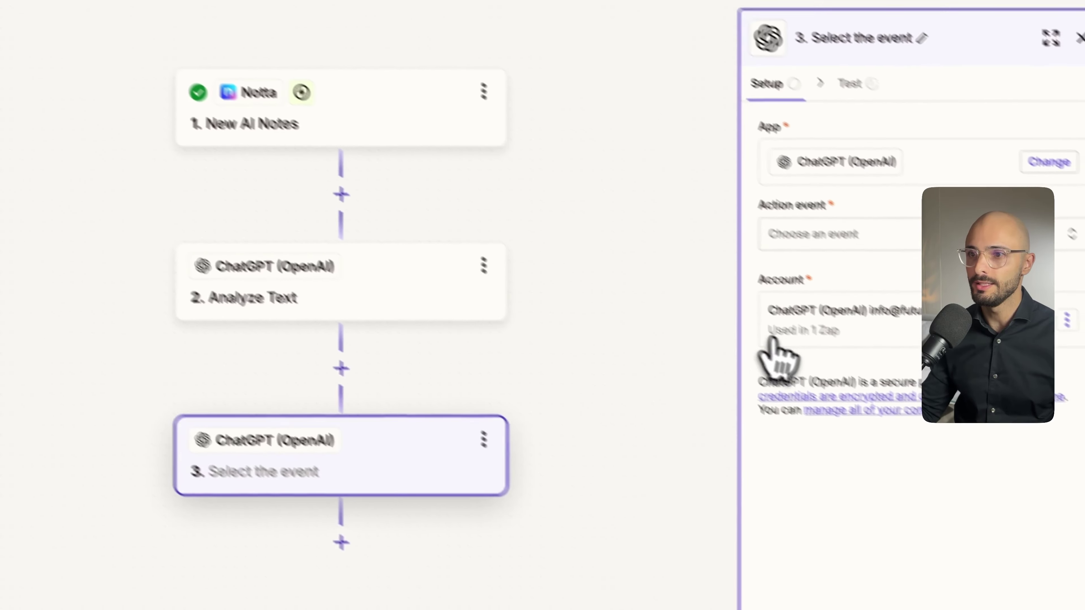
- Set the action event of step 3 to Extract Structured Data and continue to its configuration
{"action": "scroll", "coordinate": [540, 340], "scroll_direction": "down", "scroll_amount": 2}
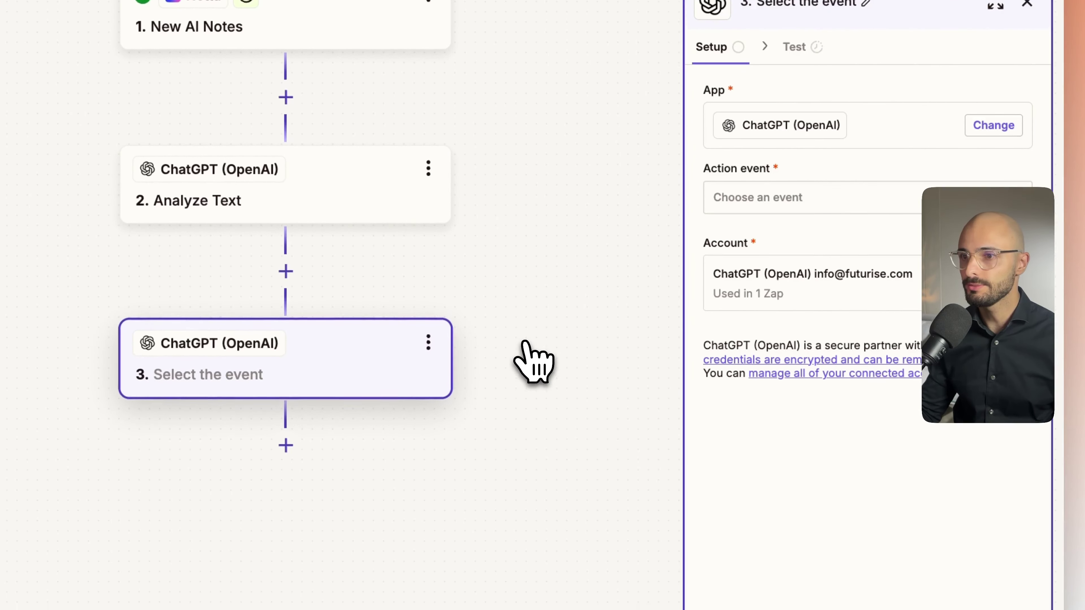
{"action": "left_click", "coordinate": [835, 205]}
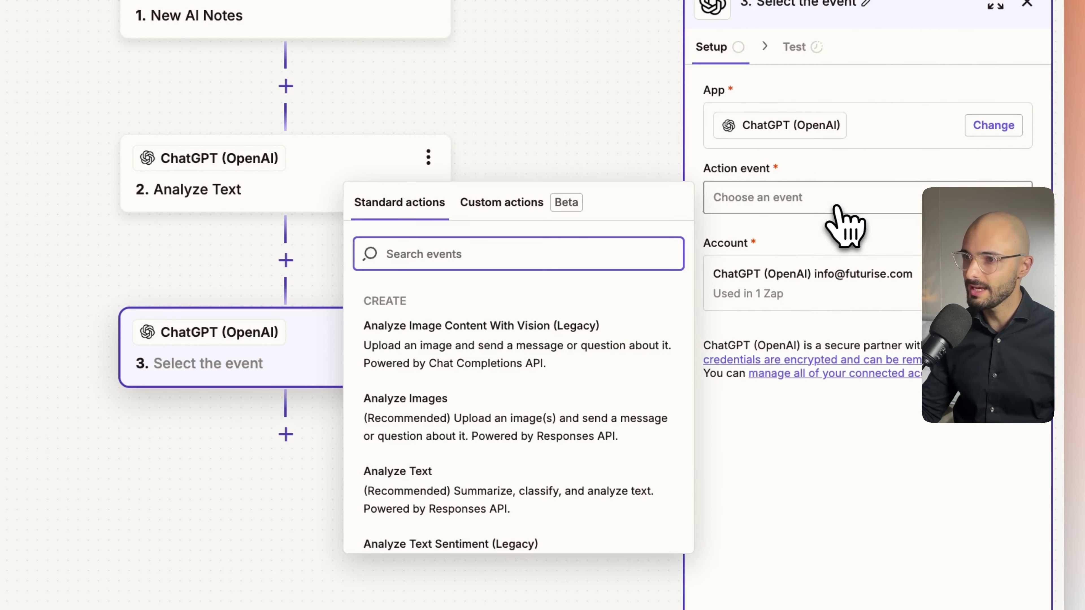
{"action": "scroll", "coordinate": [489, 425], "scroll_direction": "down", "scroll_amount": 2}
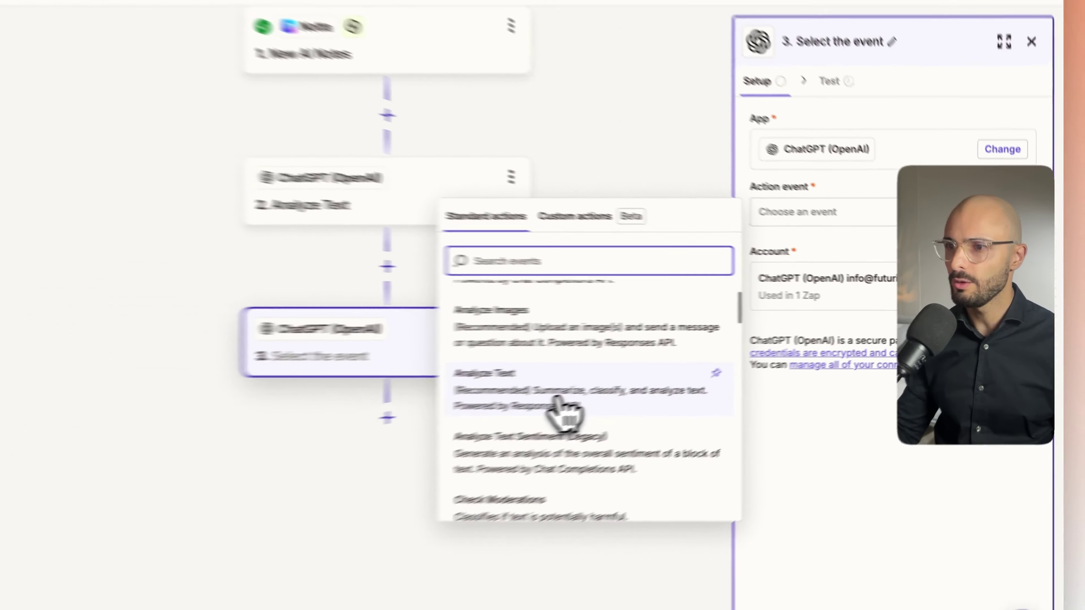
{"action": "scroll", "coordinate": [669, 391], "scroll_direction": "down", "scroll_amount": 3}
{"action": "scroll", "coordinate": [672, 376], "scroll_direction": "up", "scroll_amount": 3}
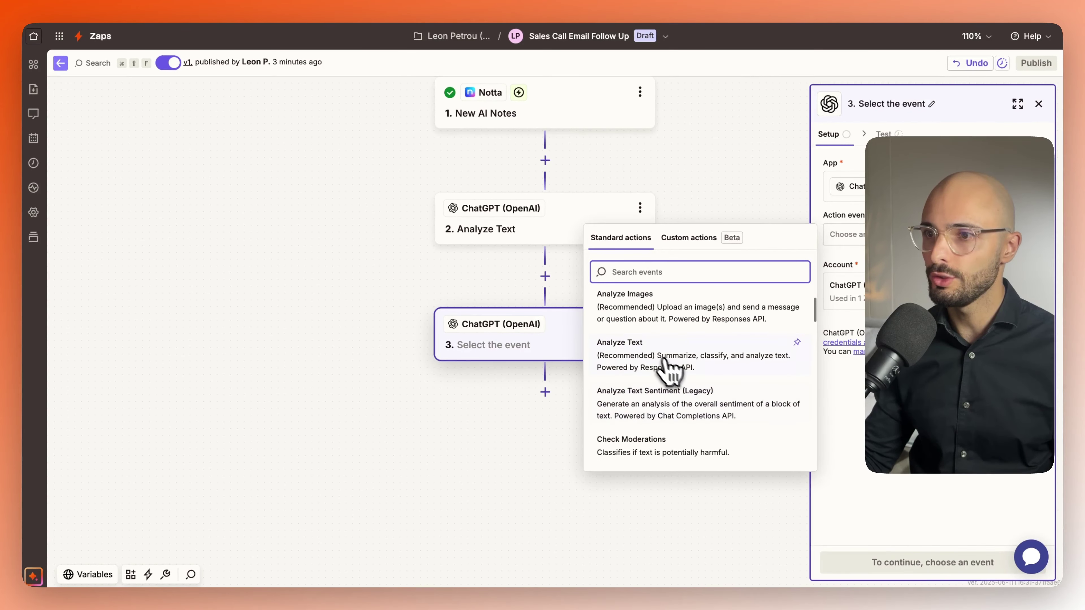
{"action": "scroll", "coordinate": [634, 370], "scroll_direction": "down", "scroll_amount": 5}
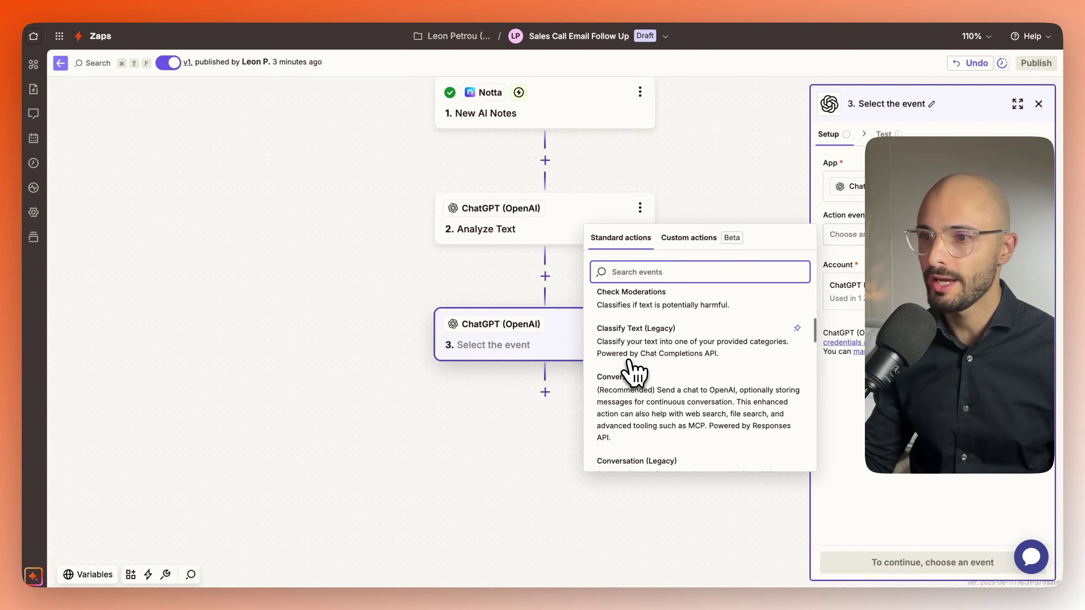
{"action": "scroll", "coordinate": [633, 371], "scroll_direction": "down", "scroll_amount": 6}
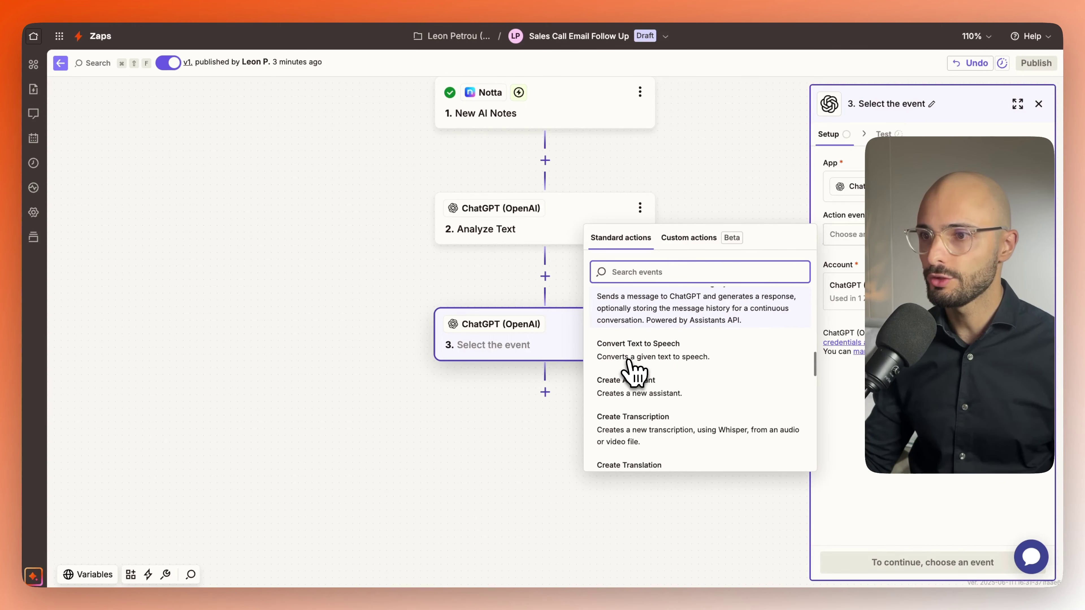
{"action": "scroll", "coordinate": [633, 370], "scroll_direction": "down", "scroll_amount": 4}
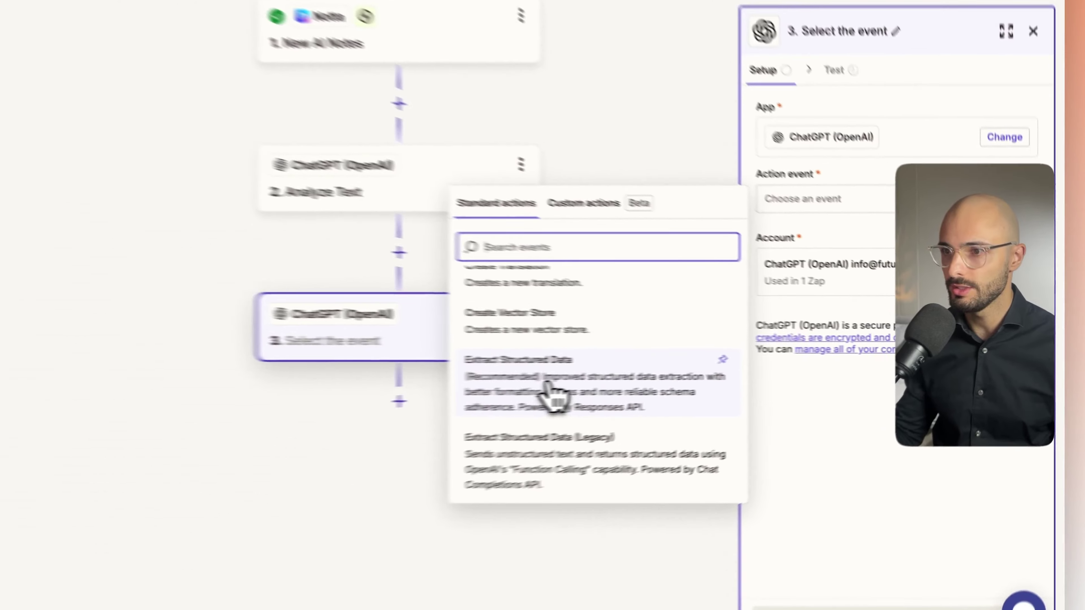
{"action": "left_click", "coordinate": [664, 385]}
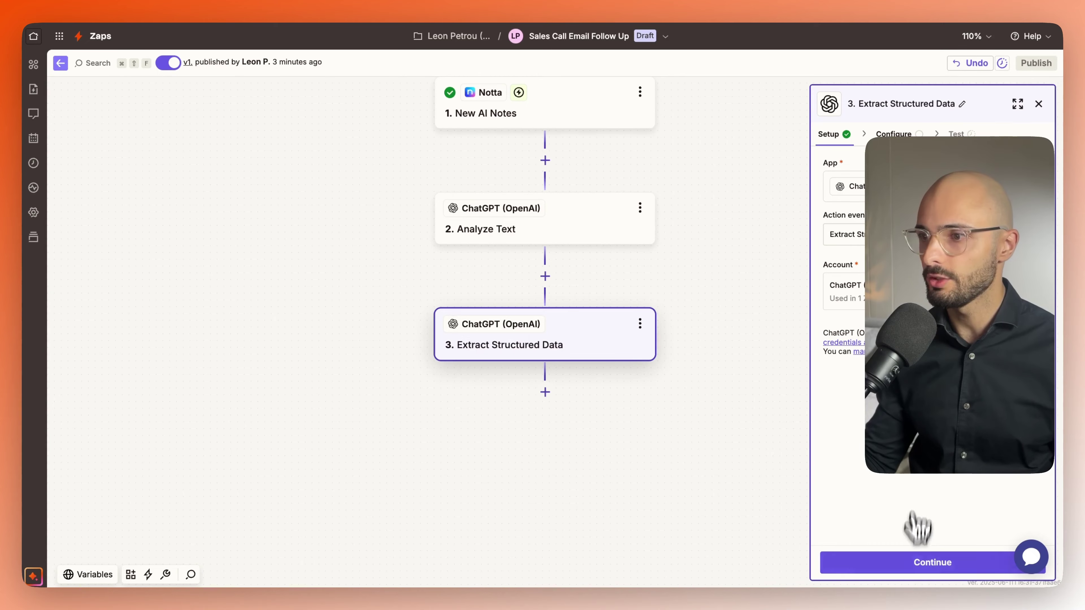
{"action": "left_click", "coordinate": [918, 563]}
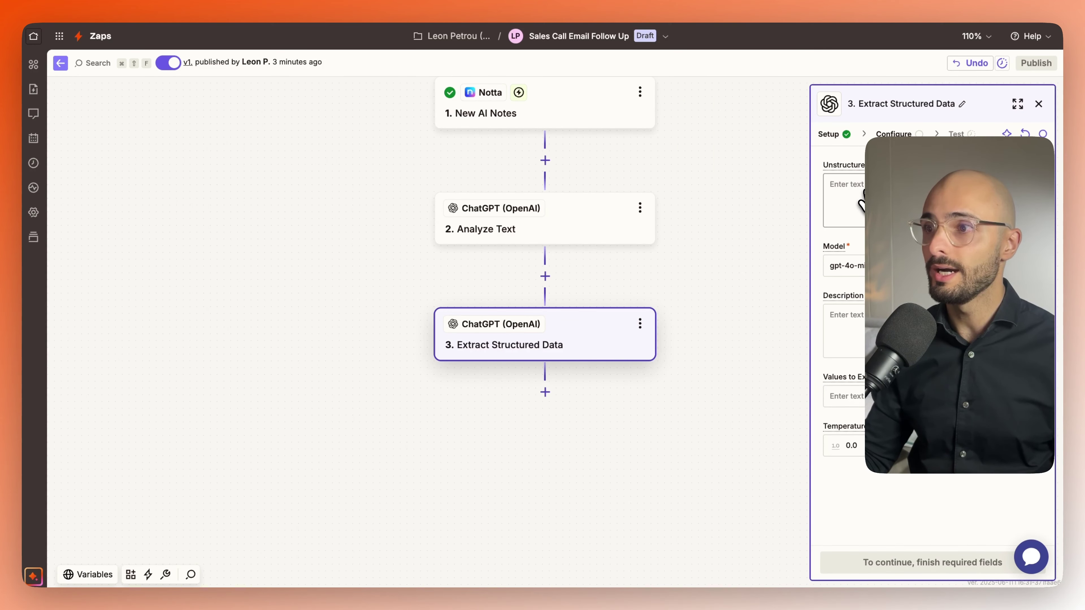
- Map the Notes from New AI Notes in Notta into Unstructured Text and set the model to gpt-4o
{"action": "left_click", "coordinate": [864, 207]}
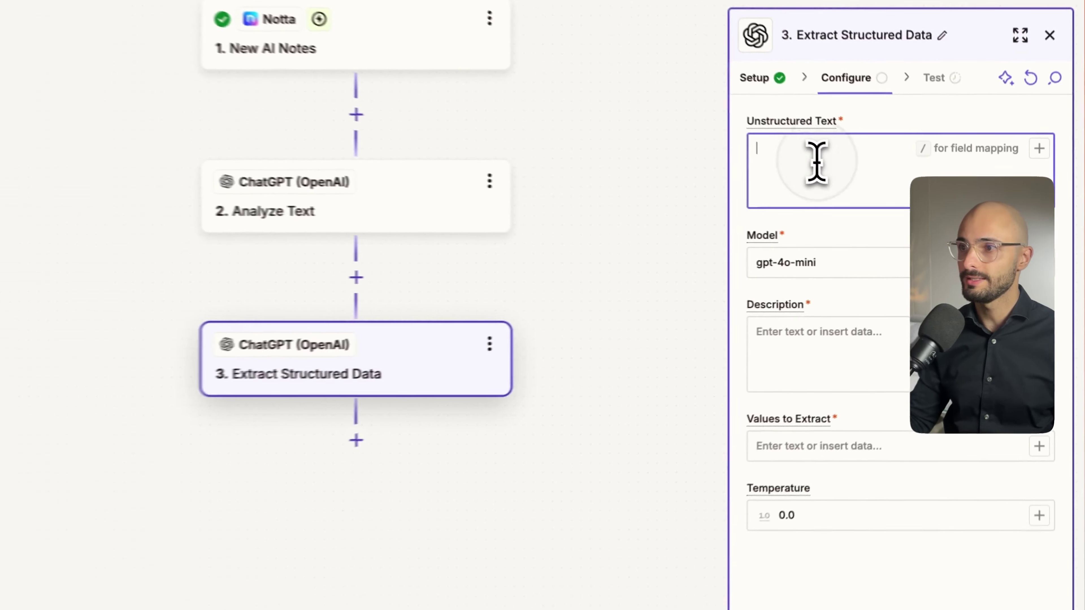
{"action": "type", "text": "/"}
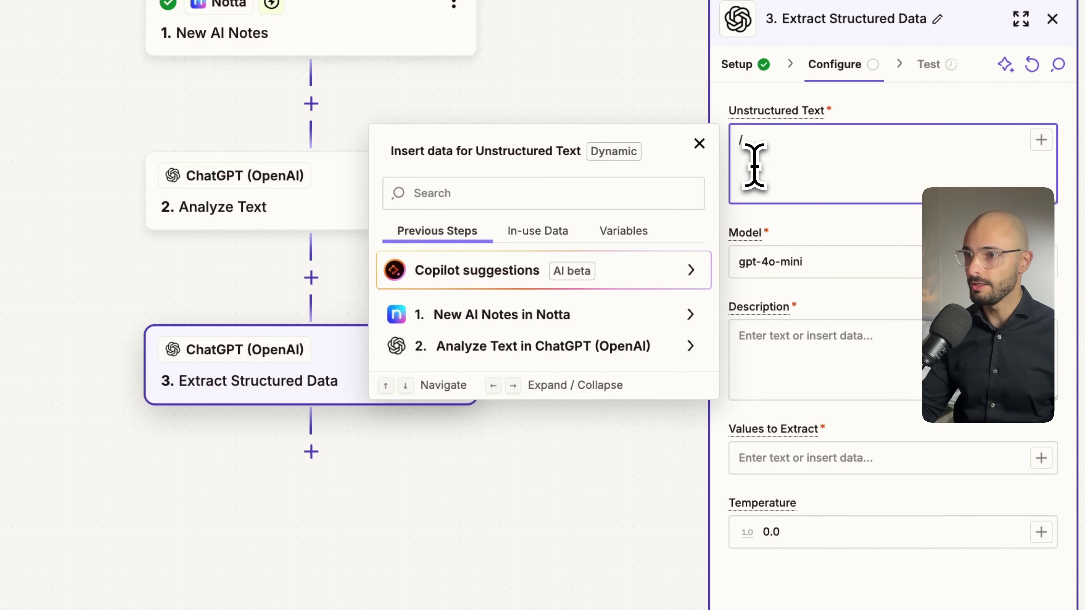
{"action": "left_click", "coordinate": [582, 315]}
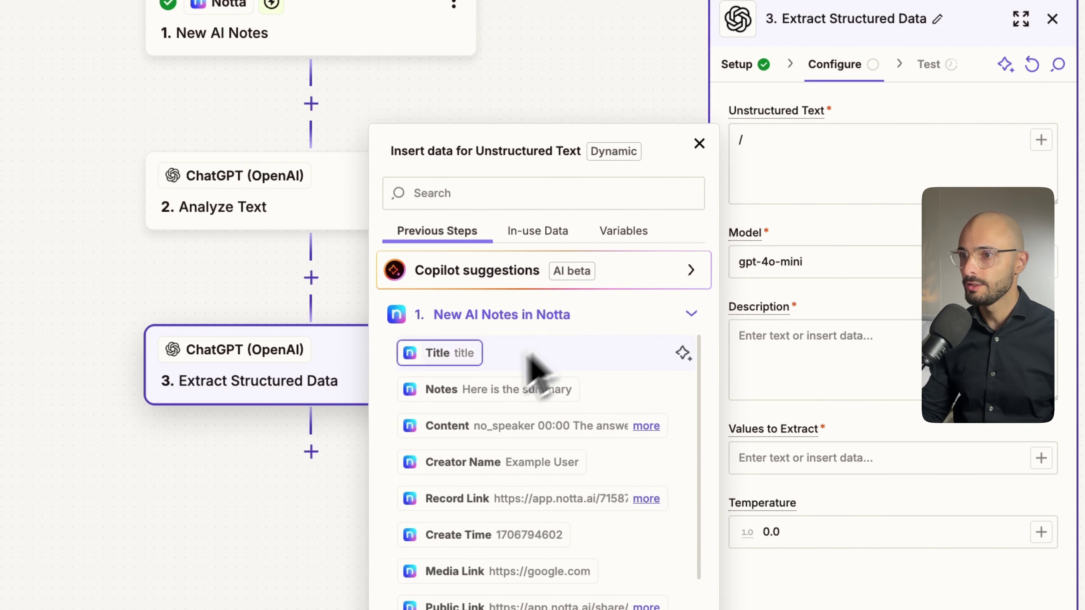
{"action": "left_click", "coordinate": [482, 389]}
{"action": "left_click", "coordinate": [839, 241]}
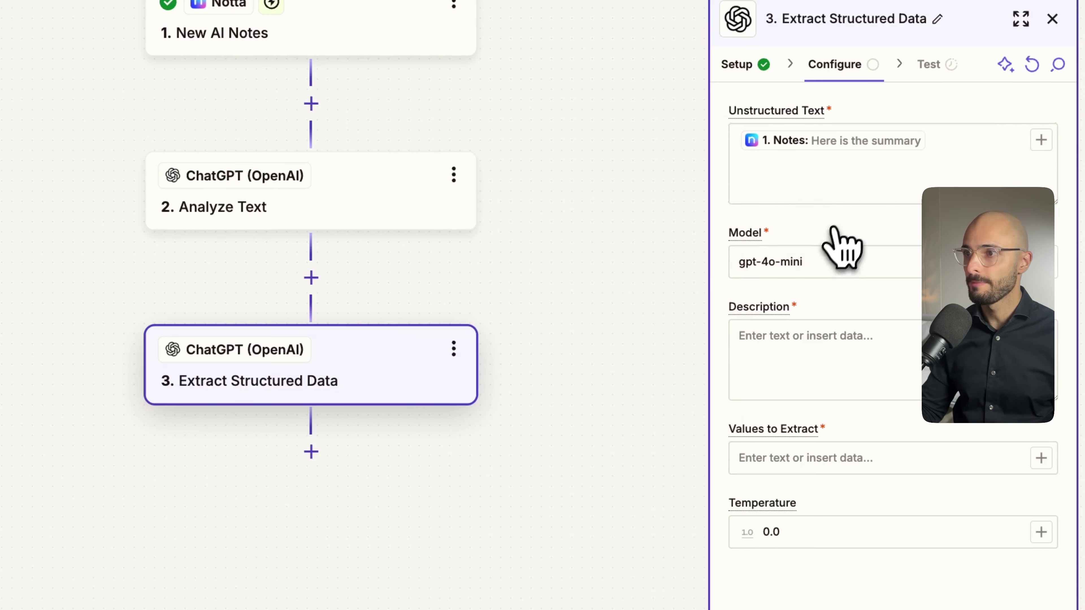
{"action": "left_click", "coordinate": [788, 262]}
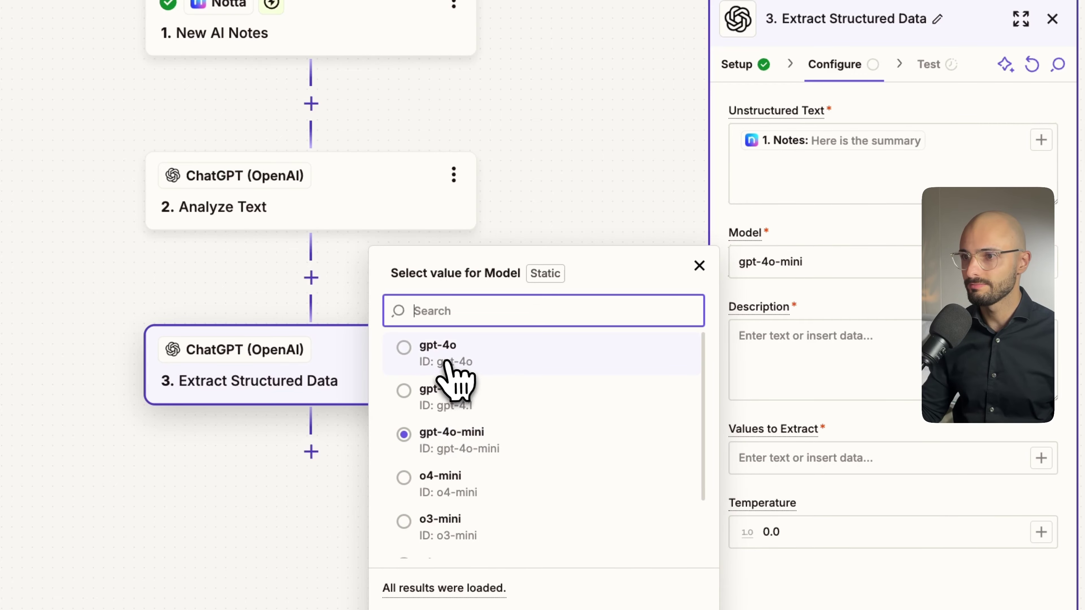
{"action": "left_click", "coordinate": [442, 349]}
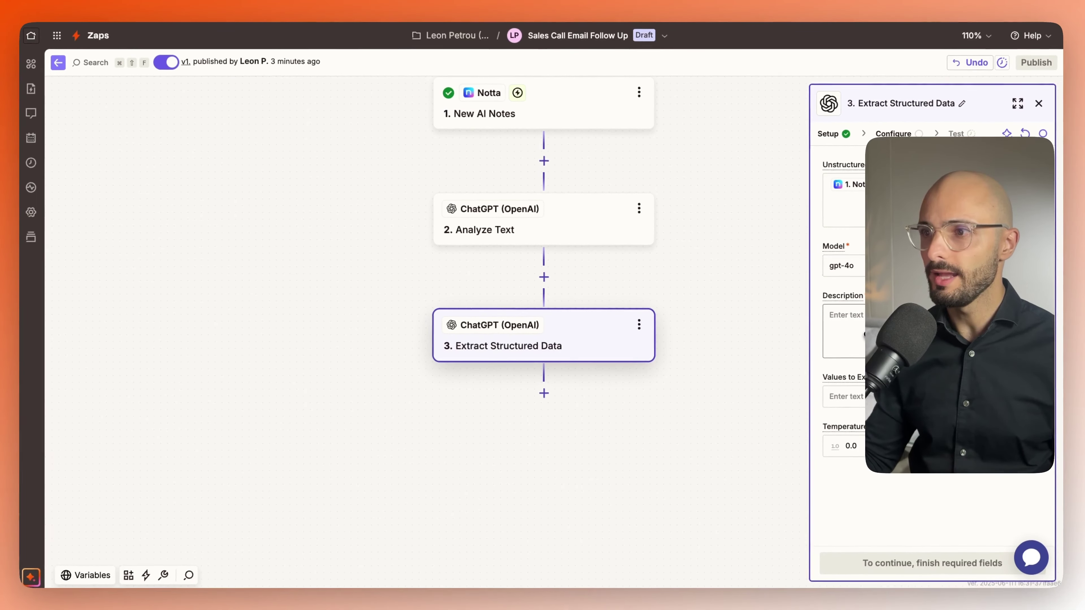
- Copy "Extract the first name of the prospect from the unstructured text provided" from Step 10 of the Notion guide into the Zap action's Description
{"action": "mouse_move", "coordinate": [24, 315]}
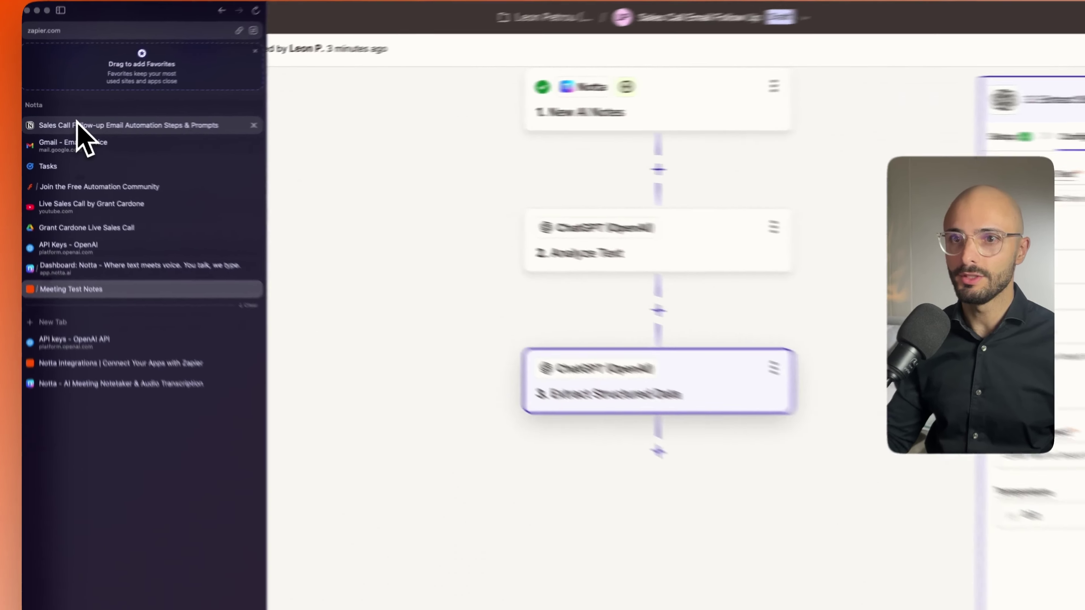
{"action": "left_click", "coordinate": [70, 127]}
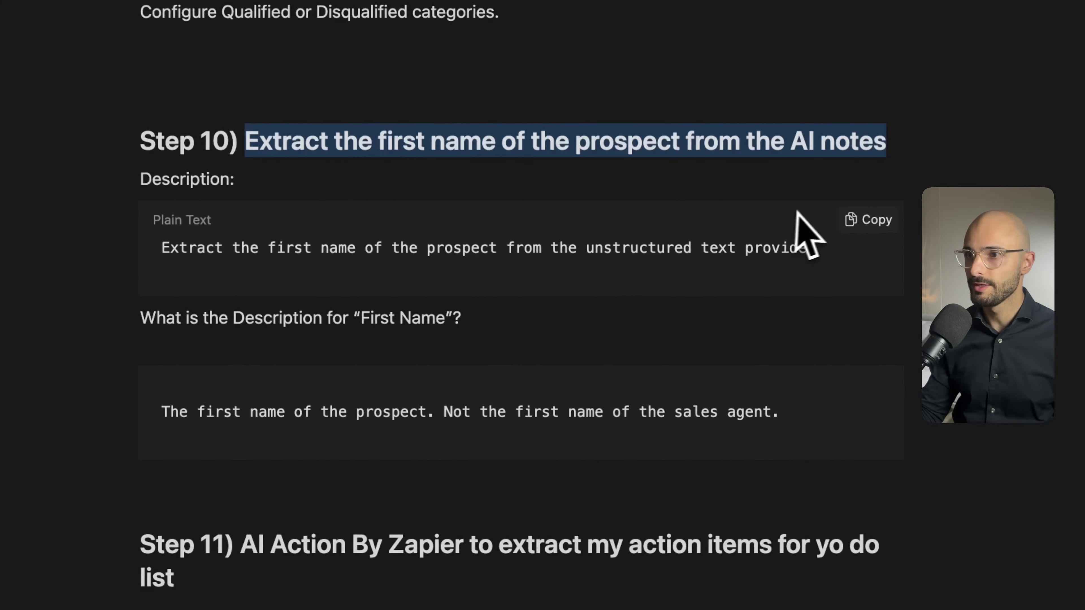
{"action": "left_click_drag", "start_coordinate": [206, 264], "coordinate": [878, 277]}
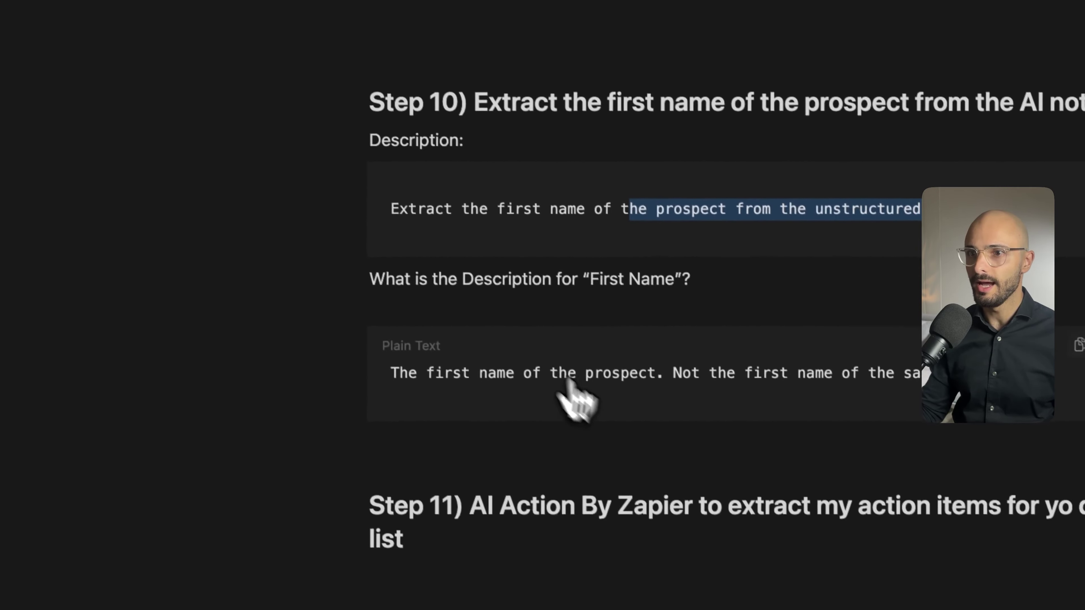
{"action": "mouse_move", "coordinate": [11, 190]}
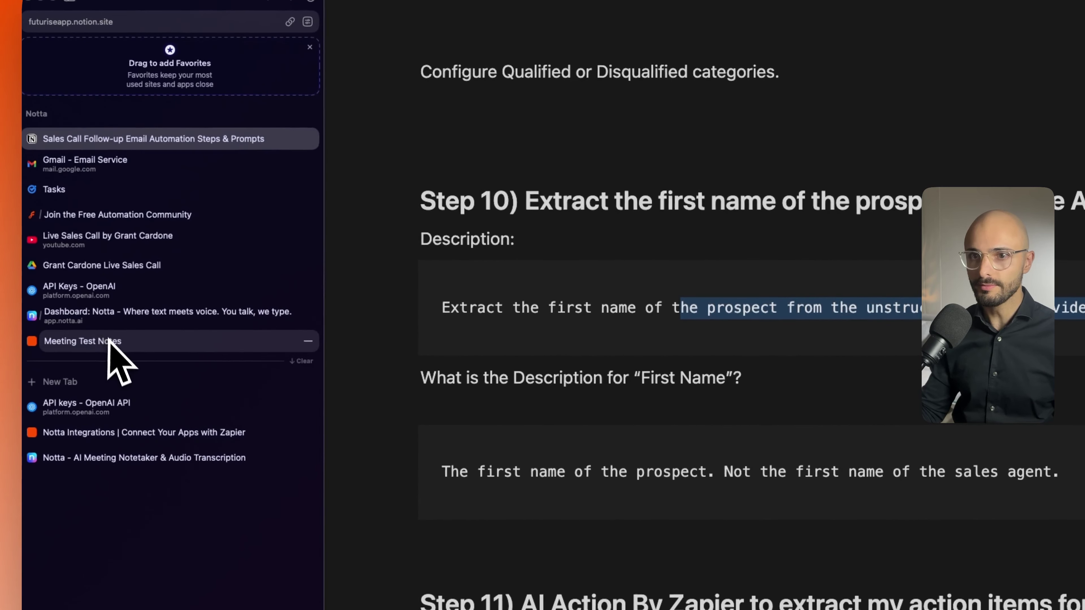
{"action": "left_click", "coordinate": [108, 342]}
{"action": "left_click", "coordinate": [799, 300]}
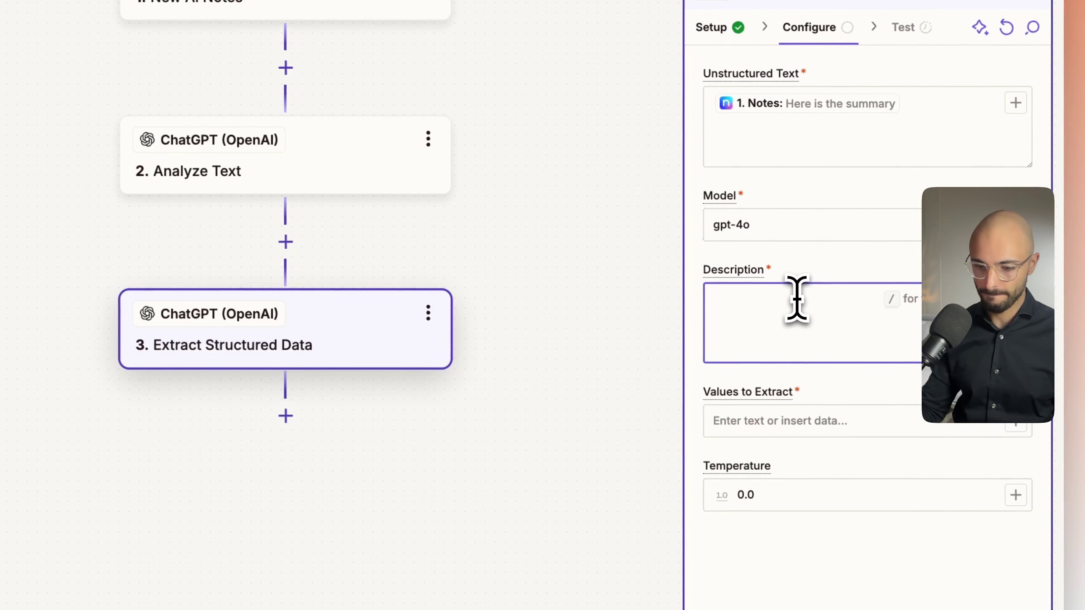
{"action": "type", "text": "Extract the first name of the prospect from the unstructured text provided"}
- Add First Name as the value to extract, with the guide's description "The first name of the prospect. Not the first name of the sales agent."
{"action": "left_click", "coordinate": [767, 427]}
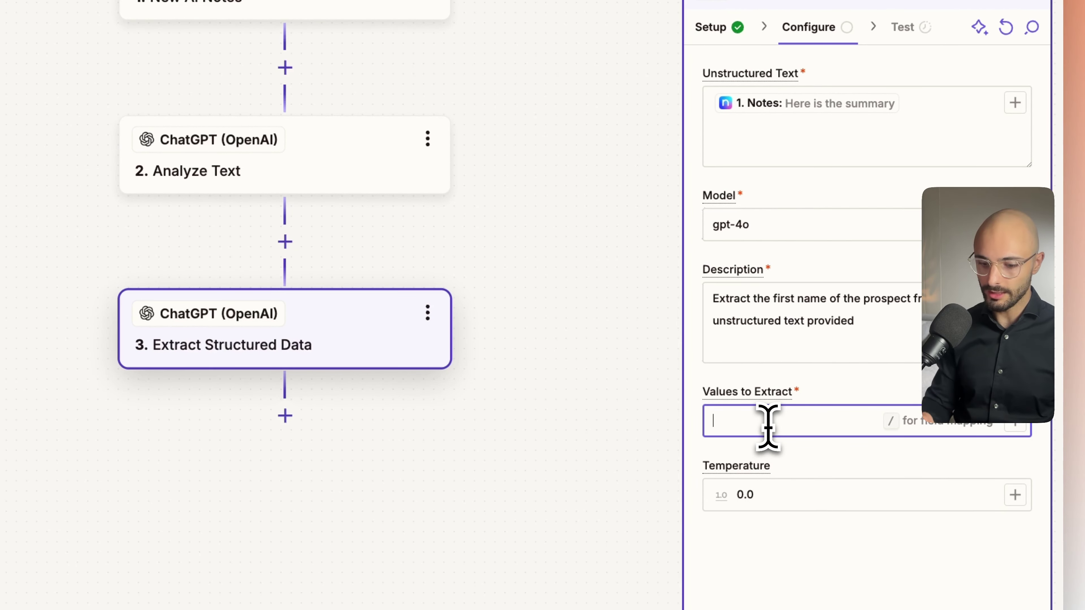
{"action": "type", "text": "First Name"}
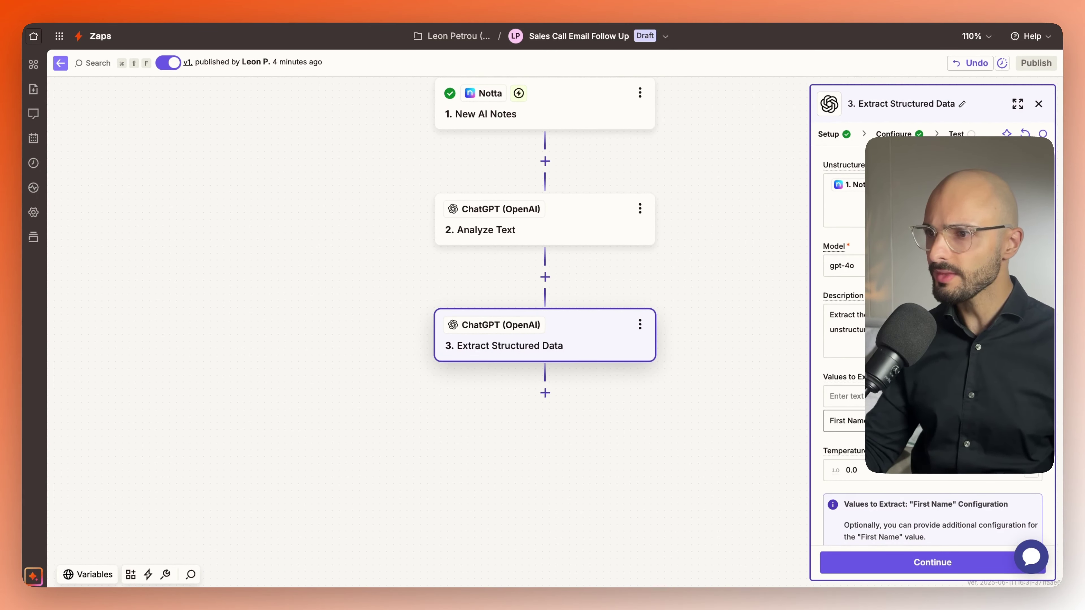
{"action": "scroll", "coordinate": [931, 342], "scroll_direction": "down", "scroll_amount": 3}
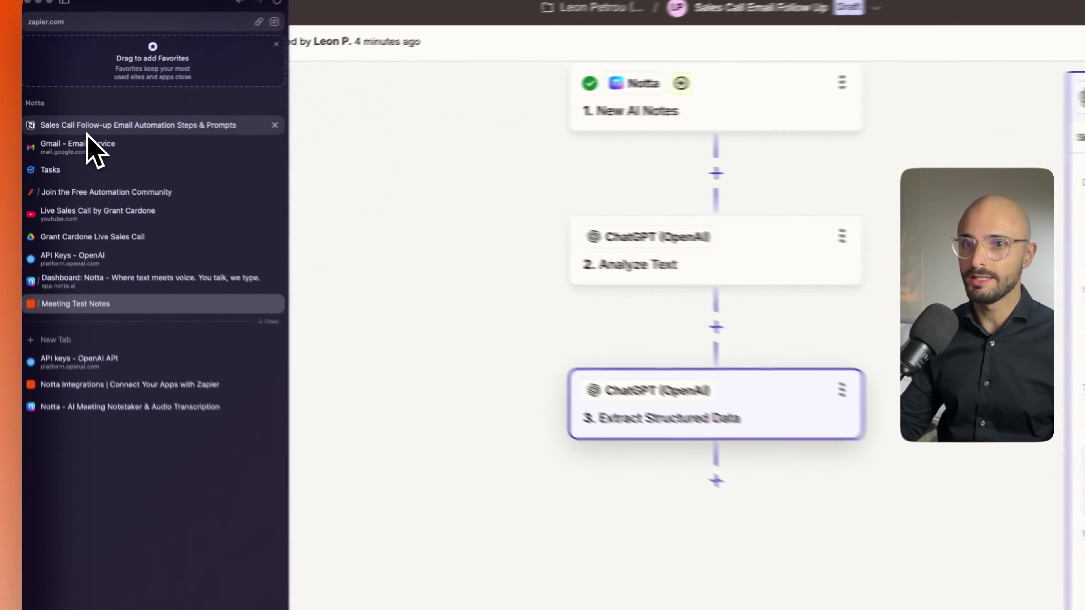
{"action": "left_click", "coordinate": [72, 126]}
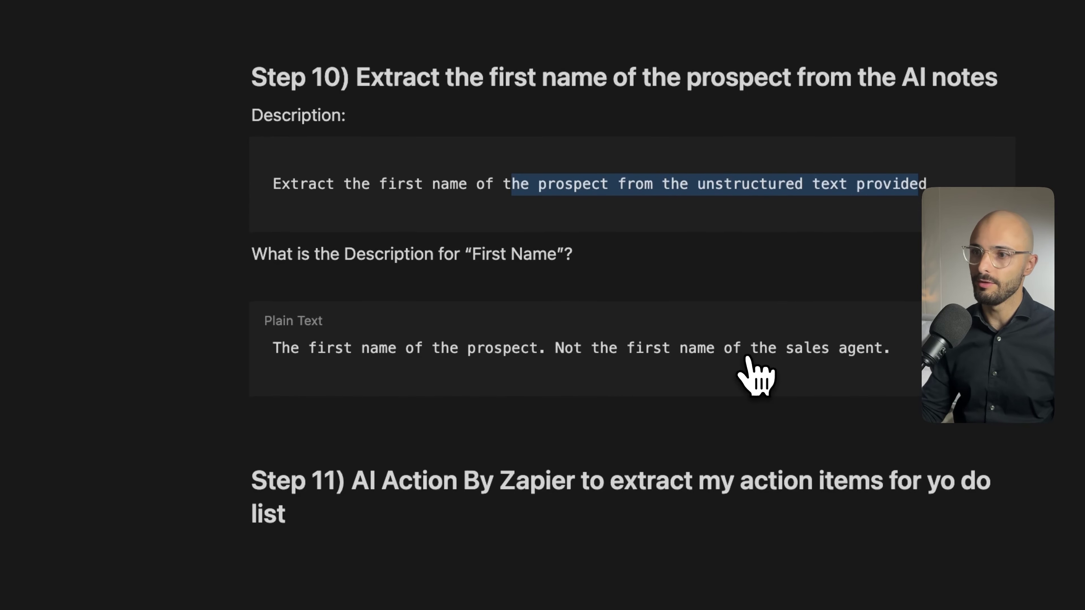
{"action": "mouse_move", "coordinate": [20, 230]}
{"action": "left_click", "coordinate": [75, 286]}
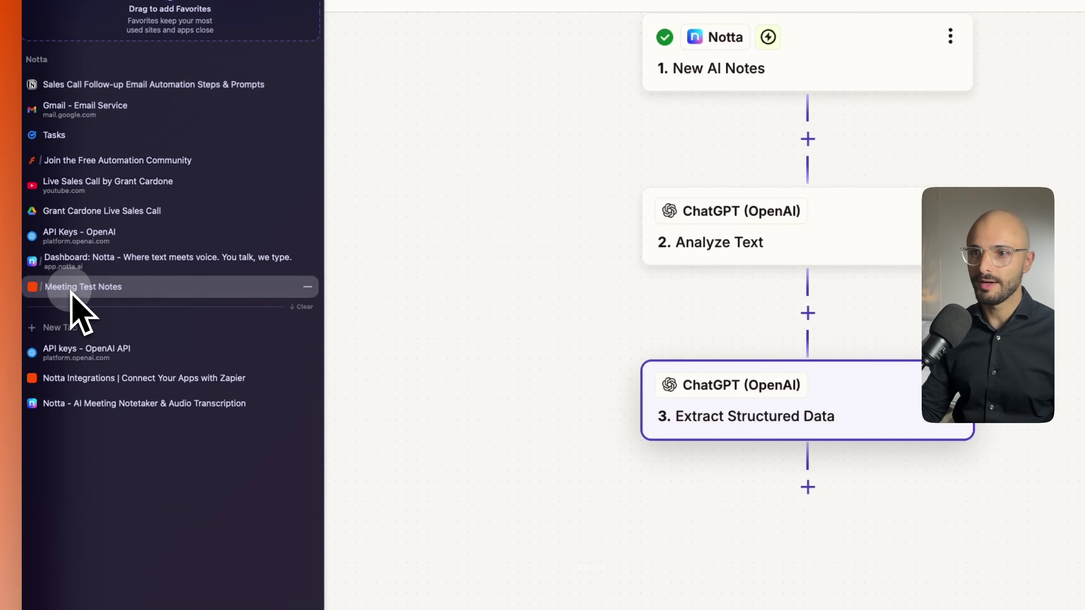
{"action": "left_click", "coordinate": [792, 433]}
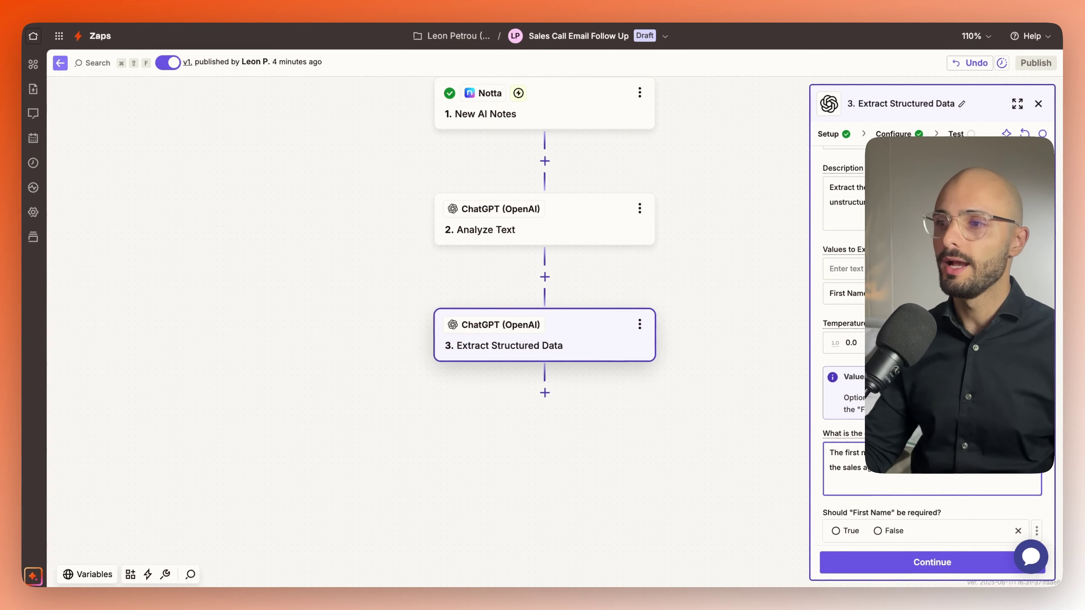
{"action": "scroll", "coordinate": [661, 321], "scroll_direction": "up", "scroll_amount": 2}
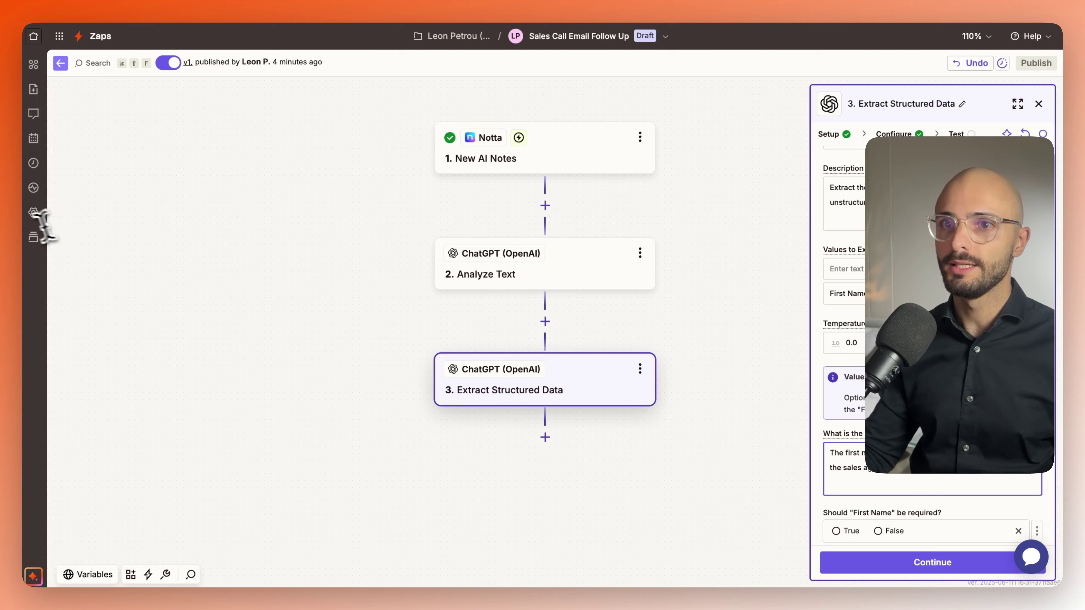
- Examine the Prospect Name heading in the Notion guide's Step 4 notes template, and browse on to the steps following Step 10
{"action": "mouse_move", "coordinate": [17, 214]}
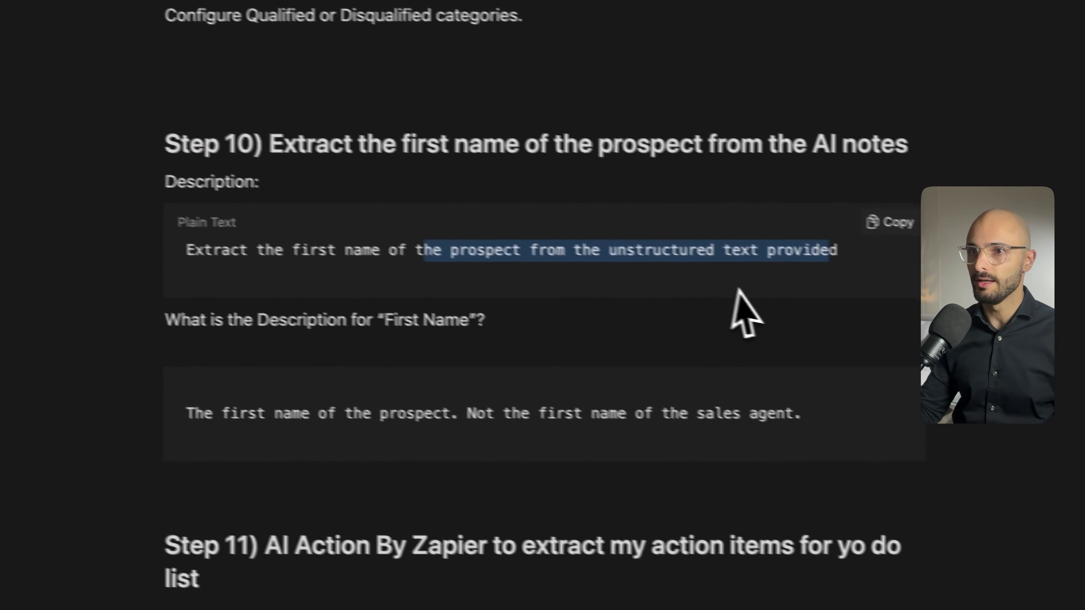
{"action": "scroll", "coordinate": [743, 311], "scroll_direction": "up", "scroll_amount": 15}
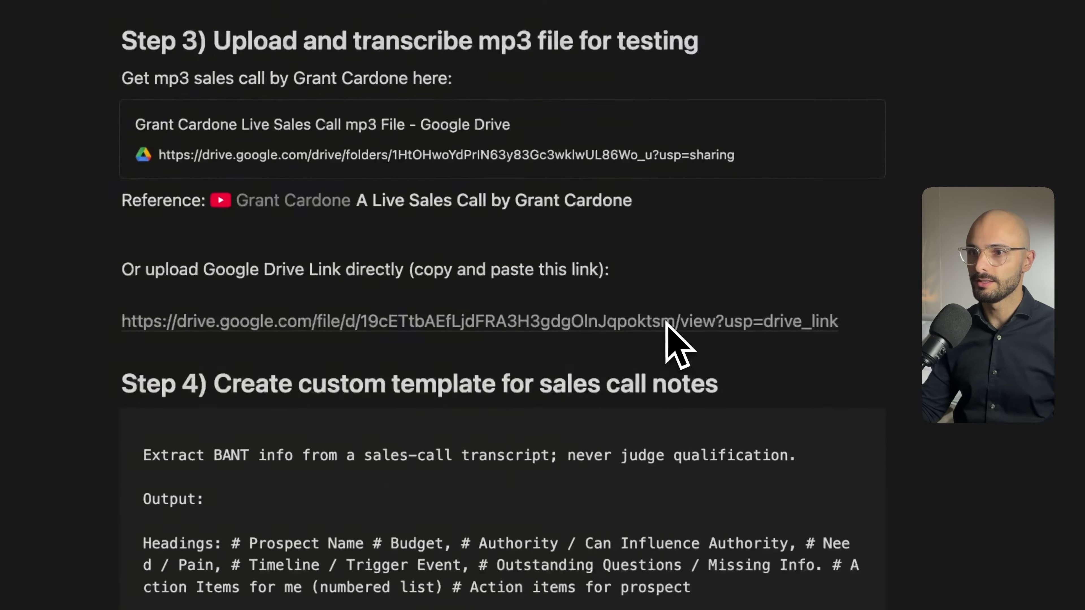
{"action": "scroll", "coordinate": [665, 322], "scroll_direction": "up", "scroll_amount": 8}
{"action": "scroll", "coordinate": [666, 323], "scroll_direction": "down", "scroll_amount": 10}
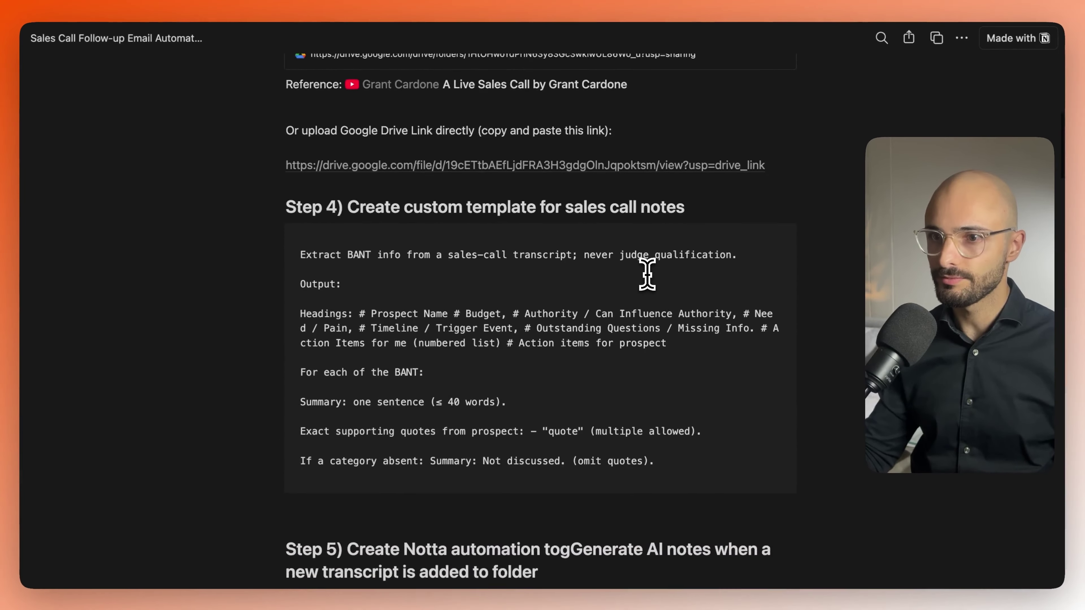
{"action": "scroll", "coordinate": [647, 273], "scroll_direction": "down", "scroll_amount": 2}
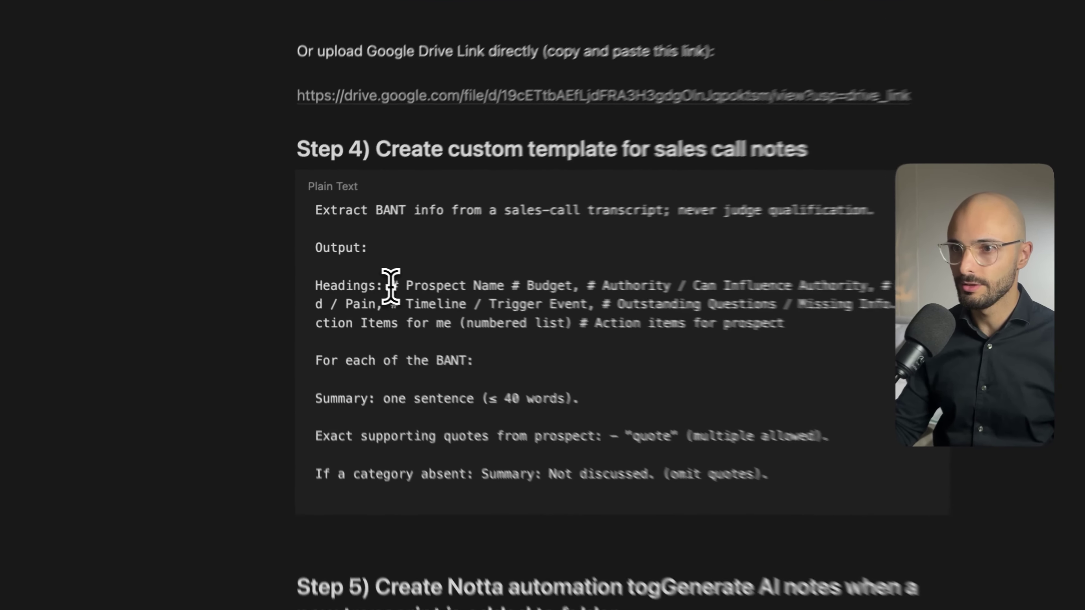
{"action": "left_click_drag", "start_coordinate": [361, 277], "coordinate": [448, 278]}
{"action": "left_click", "coordinate": [448, 278]}
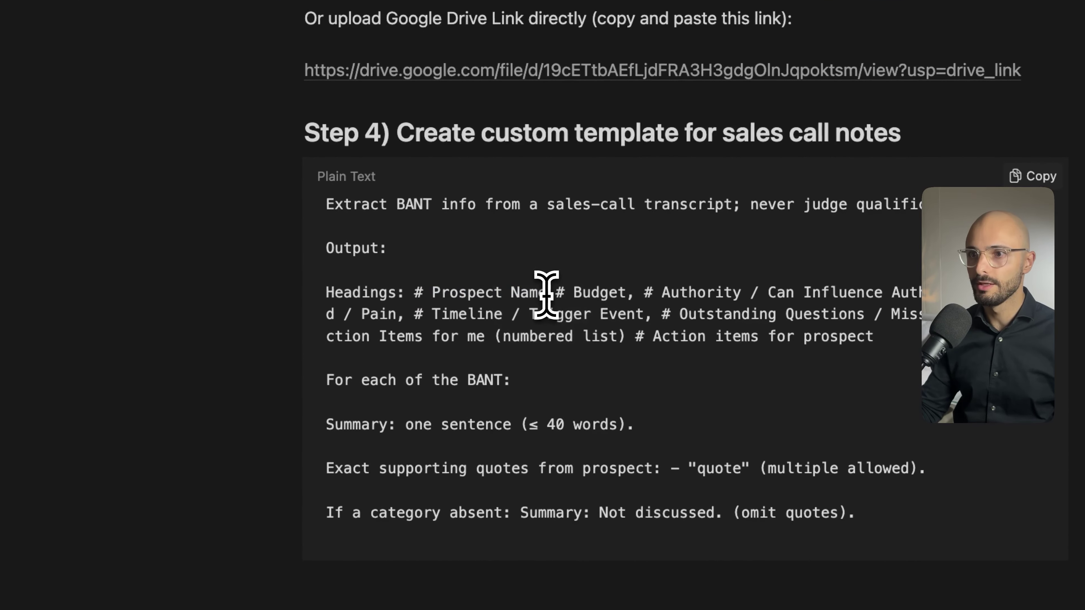
{"action": "left_click_drag", "start_coordinate": [546, 294], "coordinate": [443, 290]}
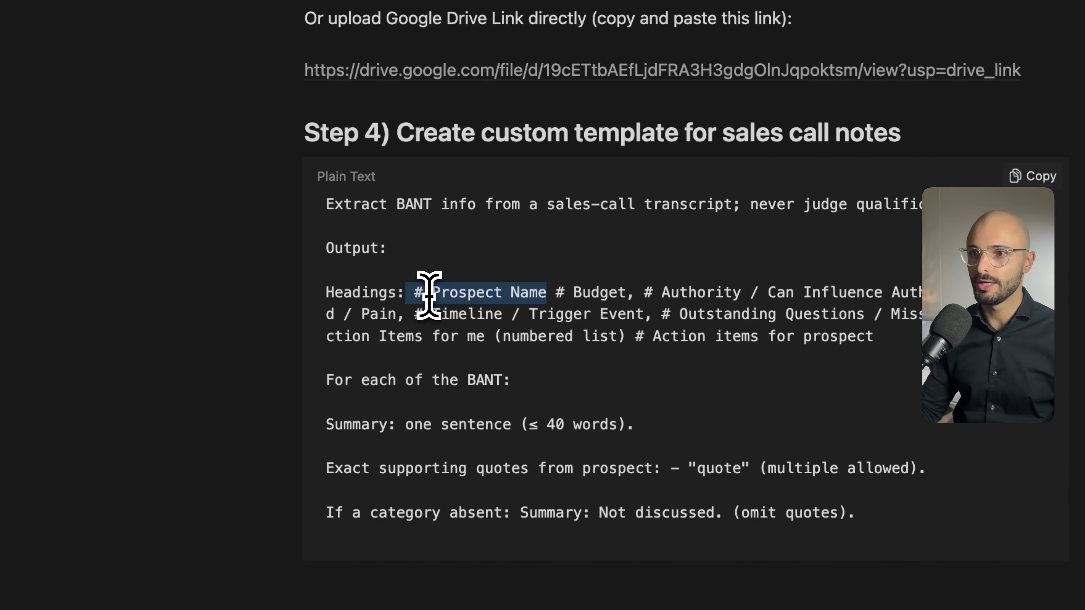
{"action": "scroll", "coordinate": [429, 295], "scroll_direction": "down", "scroll_amount": 20}
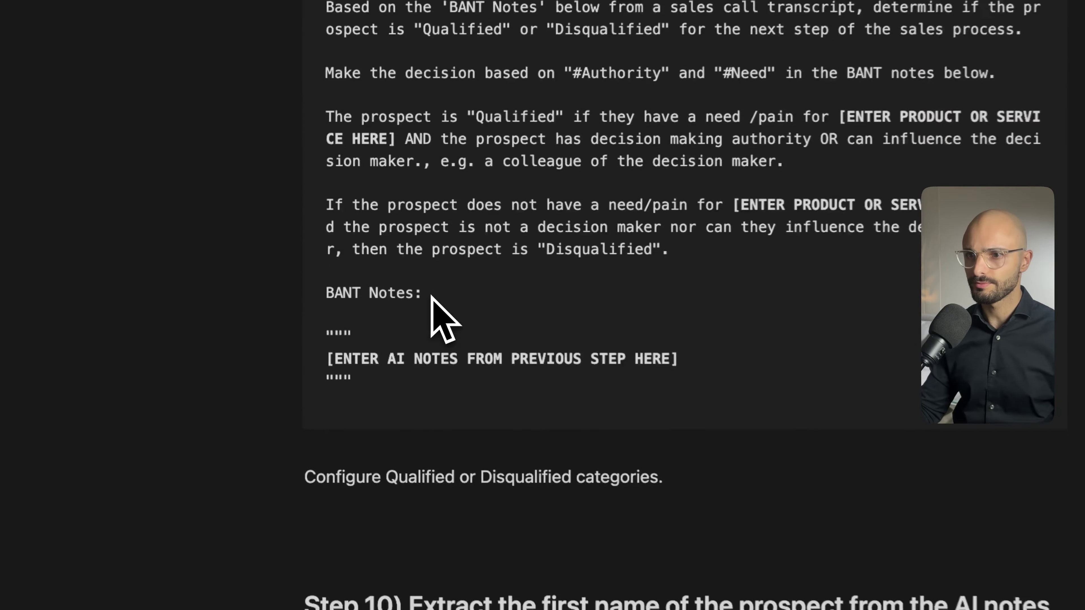
{"action": "scroll", "coordinate": [381, 283], "scroll_direction": "down", "scroll_amount": 15}
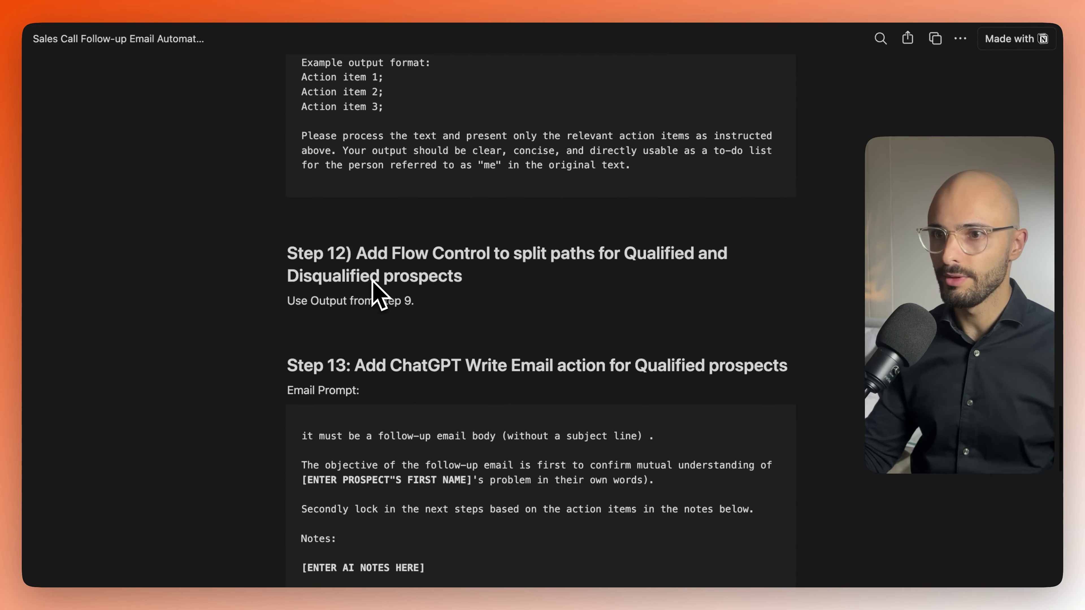
- Mark the First Name value as not required and set its data type to string in the Extract Structured Data action
{"action": "scroll", "coordinate": [374, 282], "scroll_direction": "up", "scroll_amount": 2}
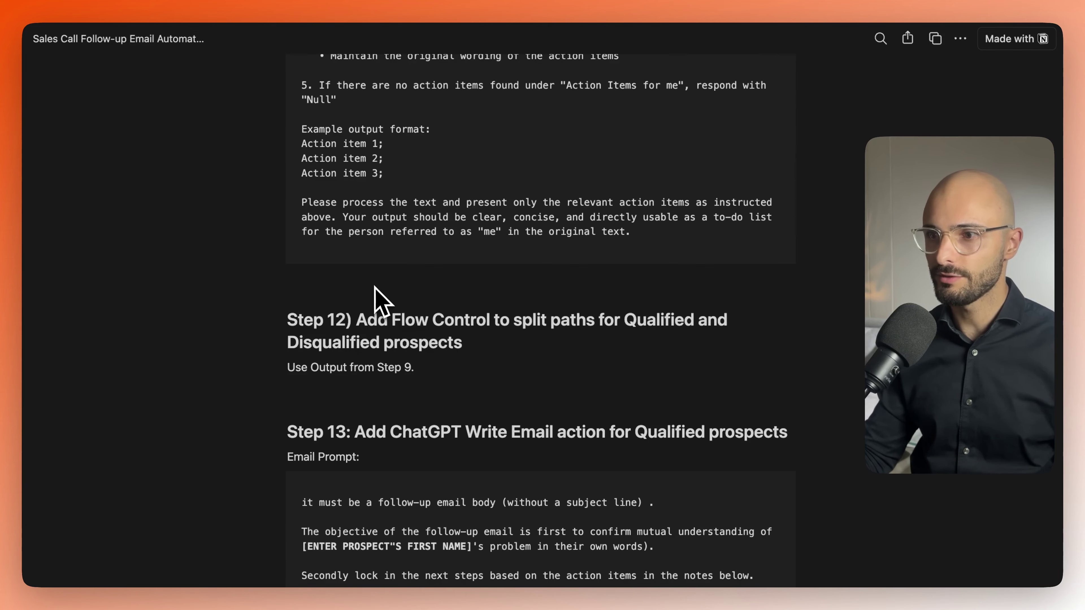
{"action": "scroll", "coordinate": [381, 301], "scroll_direction": "down", "scroll_amount": 11}
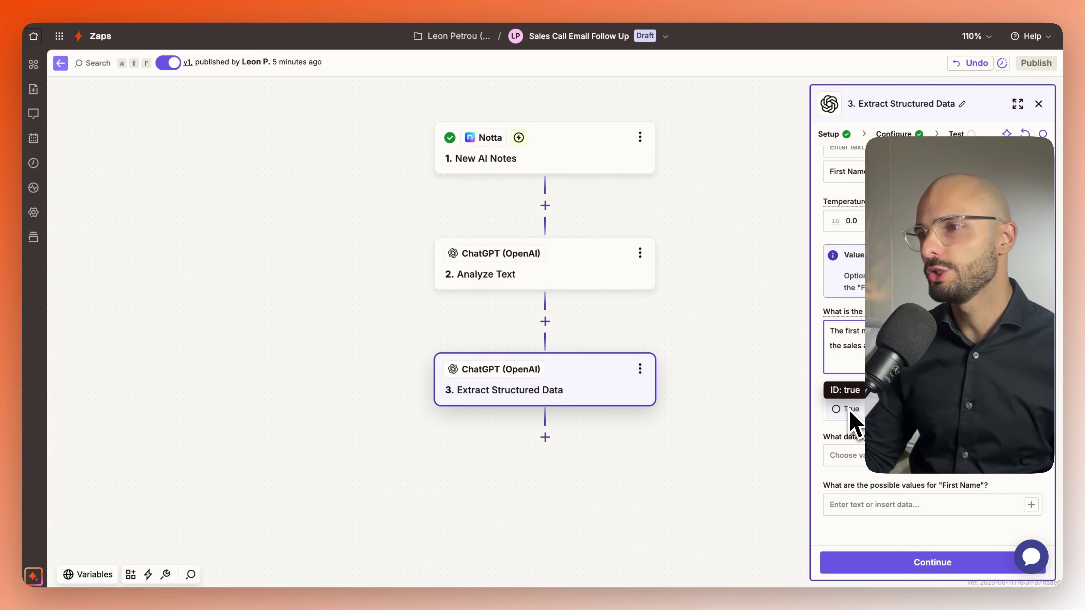
{"action": "left_click", "coordinate": [884, 409]}
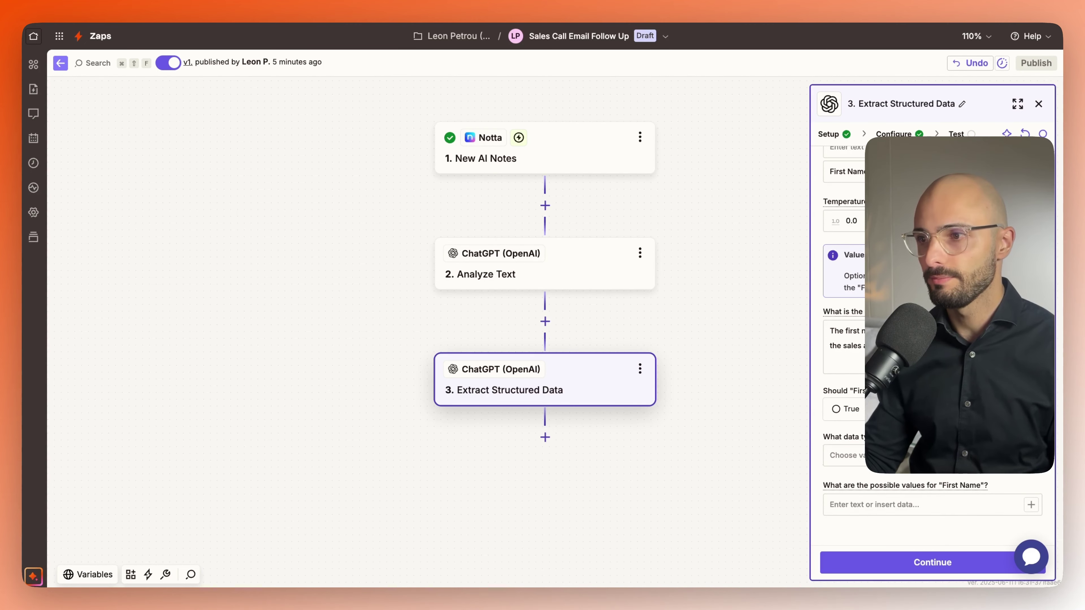
{"action": "left_click", "coordinate": [851, 453]}
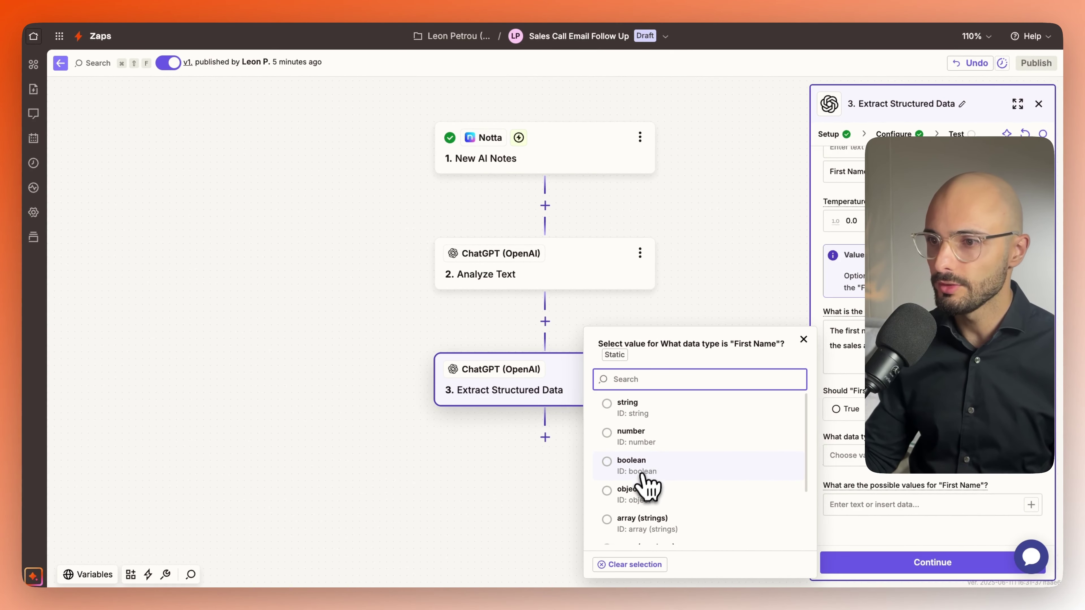
{"action": "scroll", "coordinate": [640, 470], "scroll_direction": "down", "scroll_amount": 2}
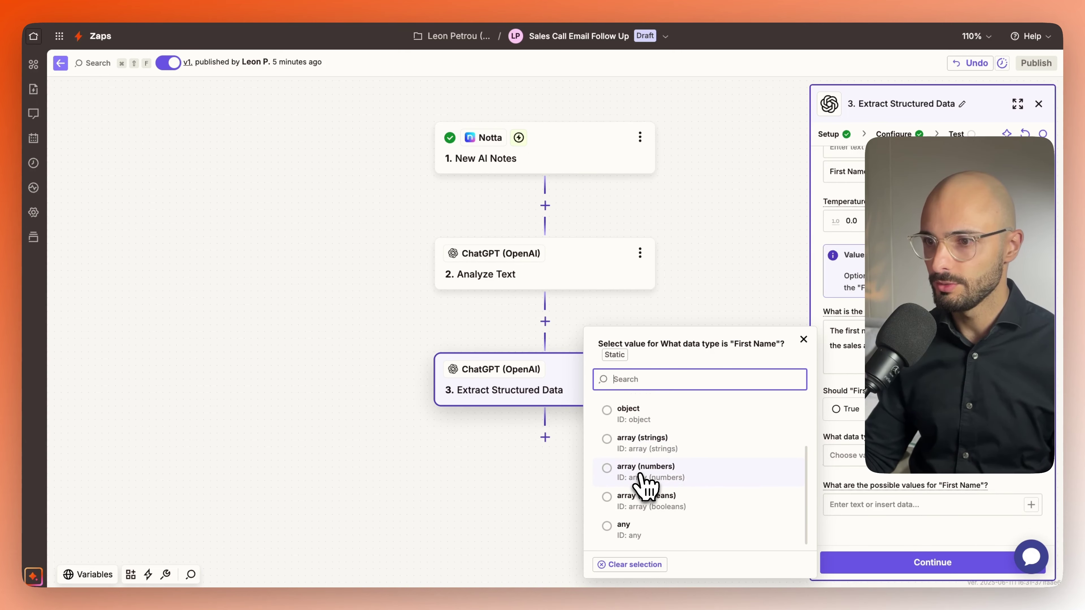
{"action": "scroll", "coordinate": [642, 483], "scroll_direction": "up", "scroll_amount": 2}
{"action": "left_click", "coordinate": [628, 413]}
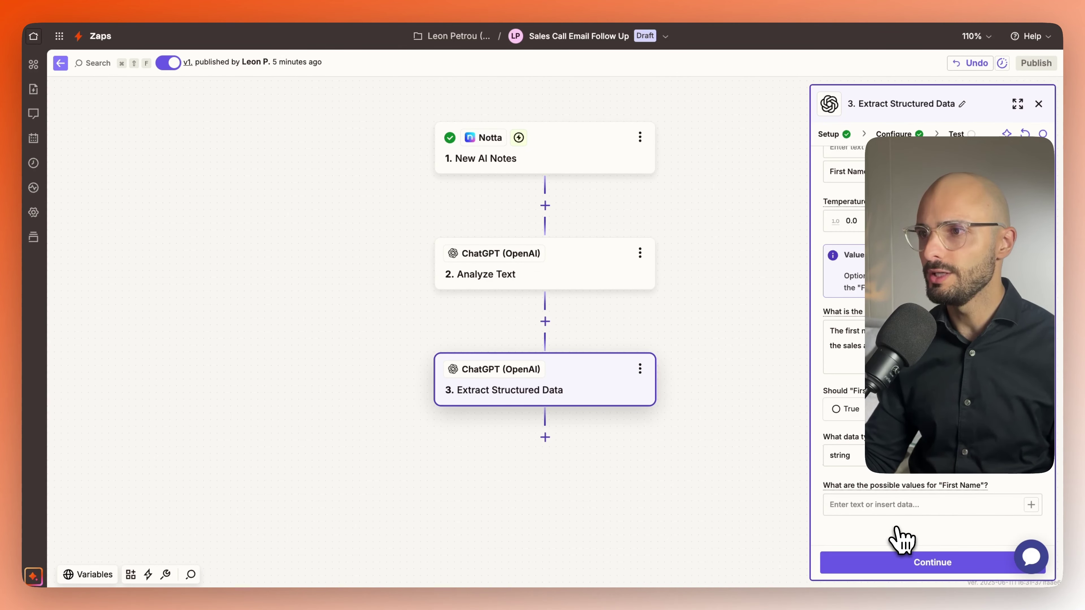
- Review the Extract Structured Data configuration, continue to testing, and run the step's test
{"action": "scroll", "coordinate": [931, 342], "scroll_direction": "up", "scroll_amount": 6}
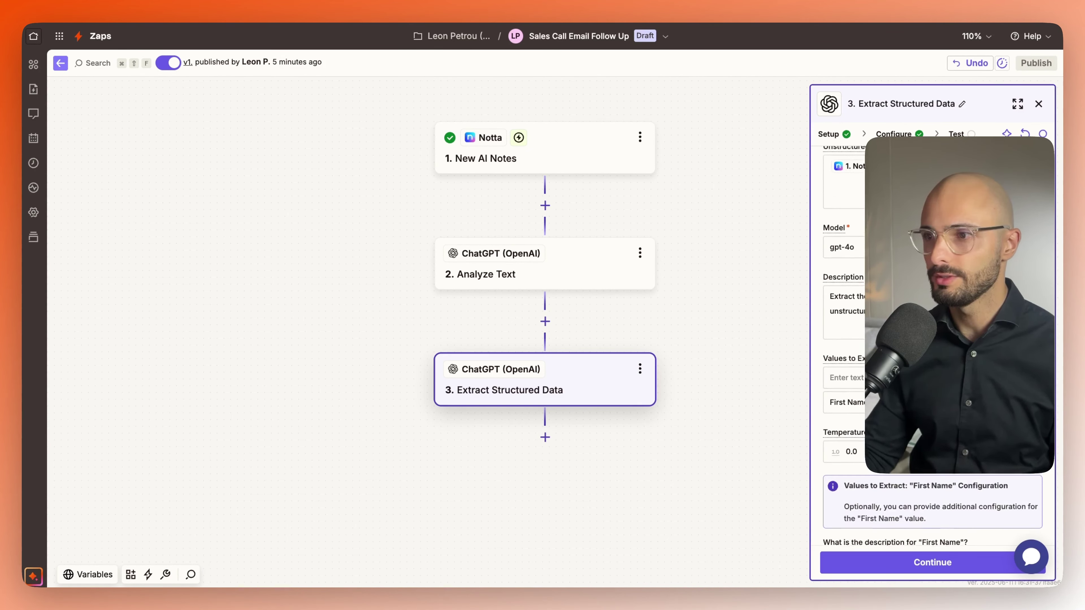
{"action": "scroll", "coordinate": [931, 341], "scroll_direction": "up", "scroll_amount": 1}
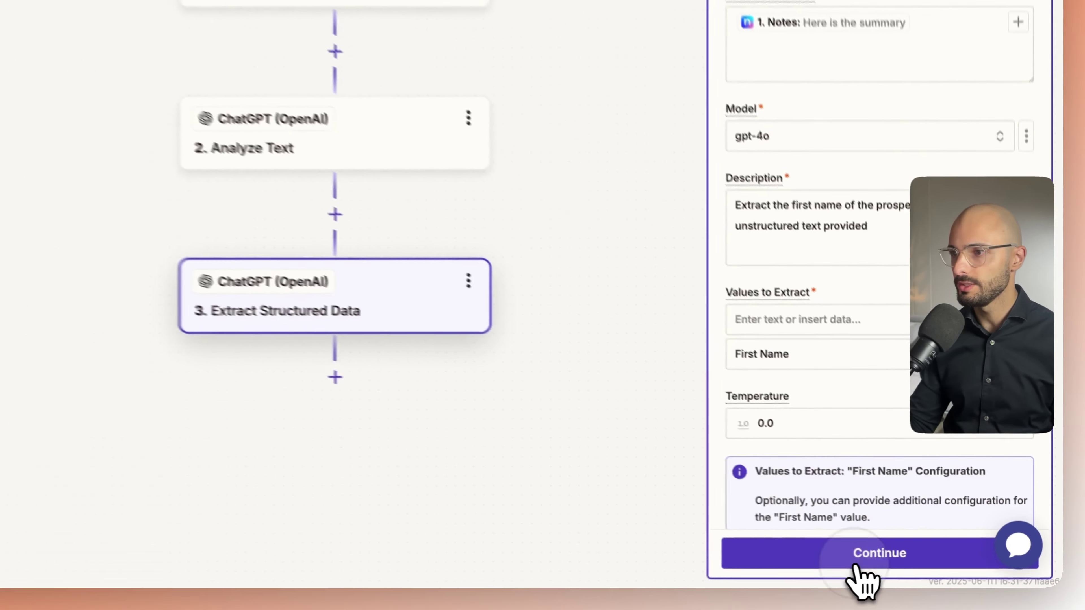
{"action": "left_click", "coordinate": [922, 561]}
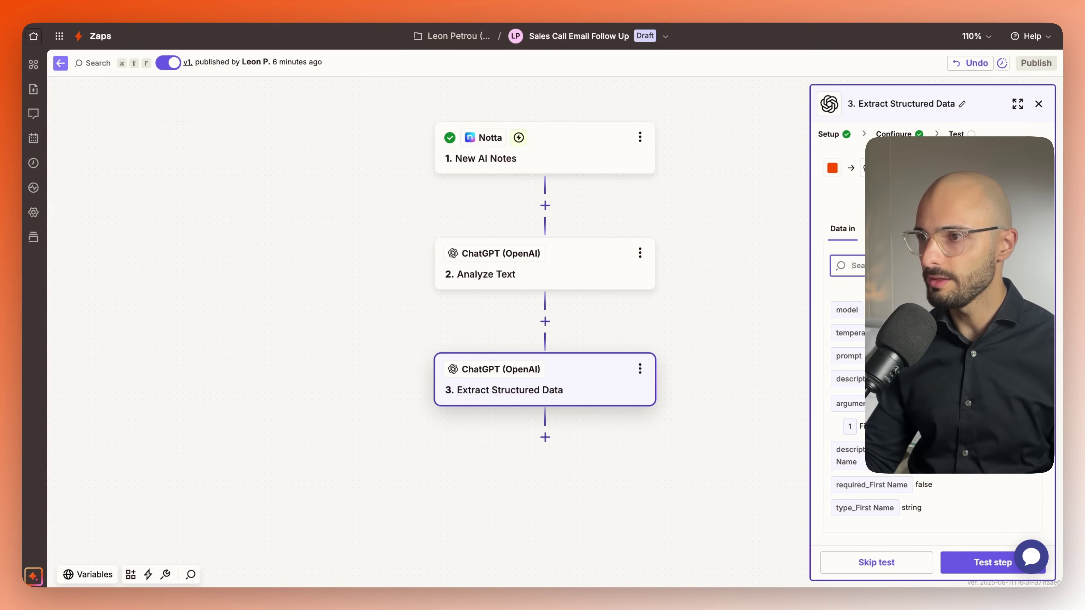
{"action": "left_click", "coordinate": [976, 563]}
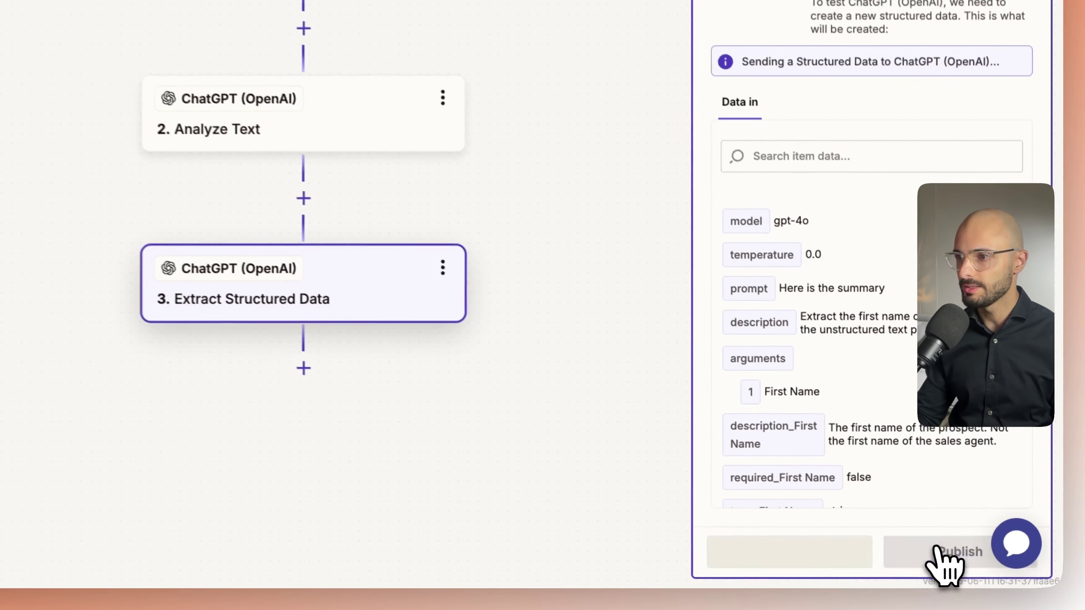
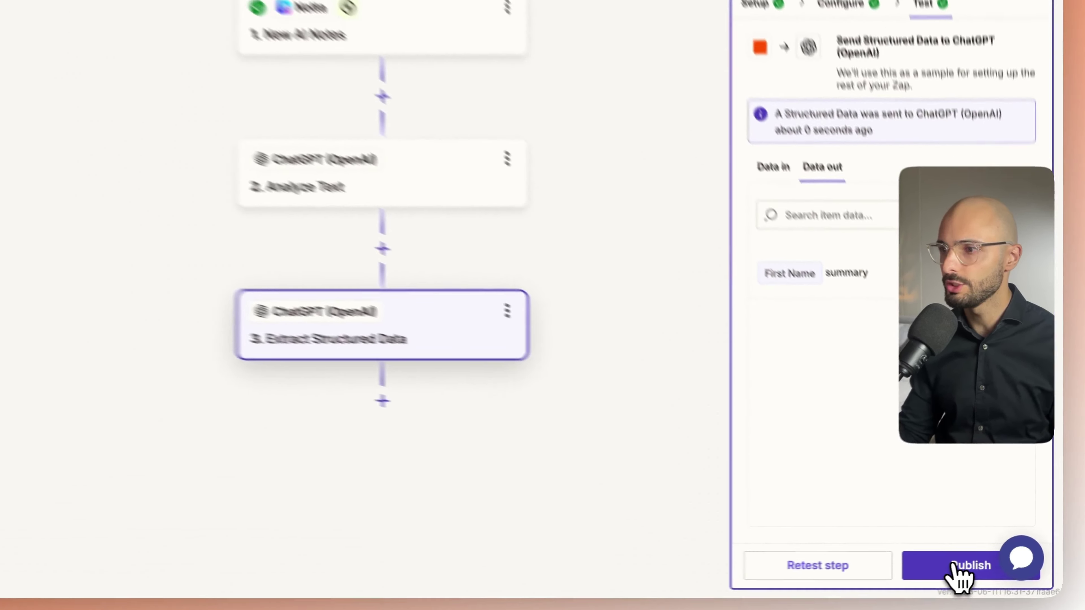
- Publish the Zap as a new version named "Extract Name"
{"action": "left_click", "coordinate": [953, 564]}
{"action": "left_click", "coordinate": [390, 242]}
{"action": "type", "text": "Extract Name"}
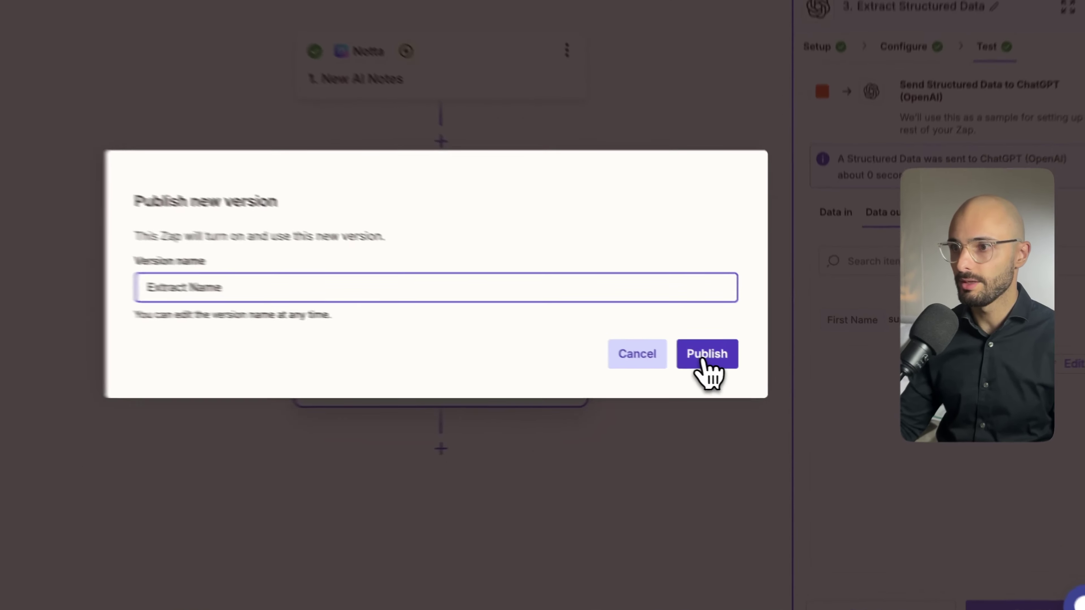
{"action": "left_click", "coordinate": [745, 366]}
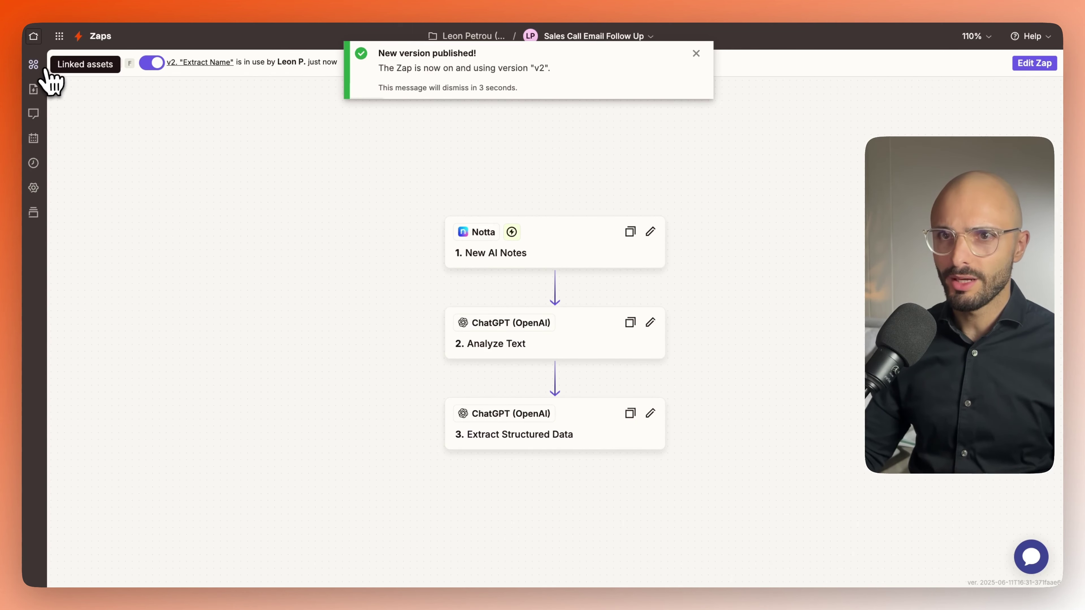
- Return to the list of Zaps and turn off the Qualify Prospect Zap
{"action": "left_click", "coordinate": [99, 36]}
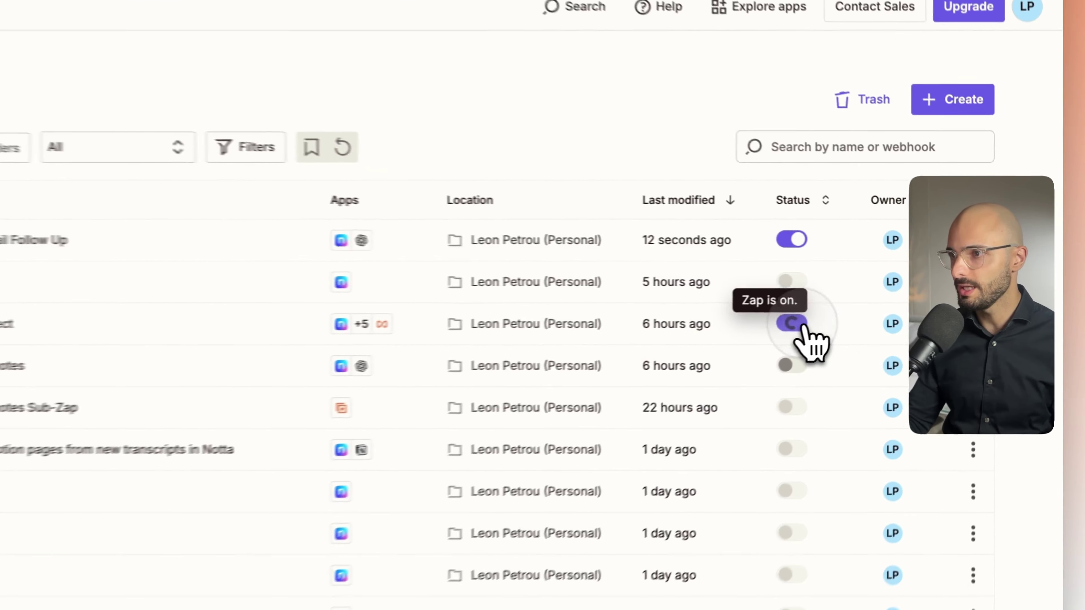
{"action": "left_click", "coordinate": [869, 307]}
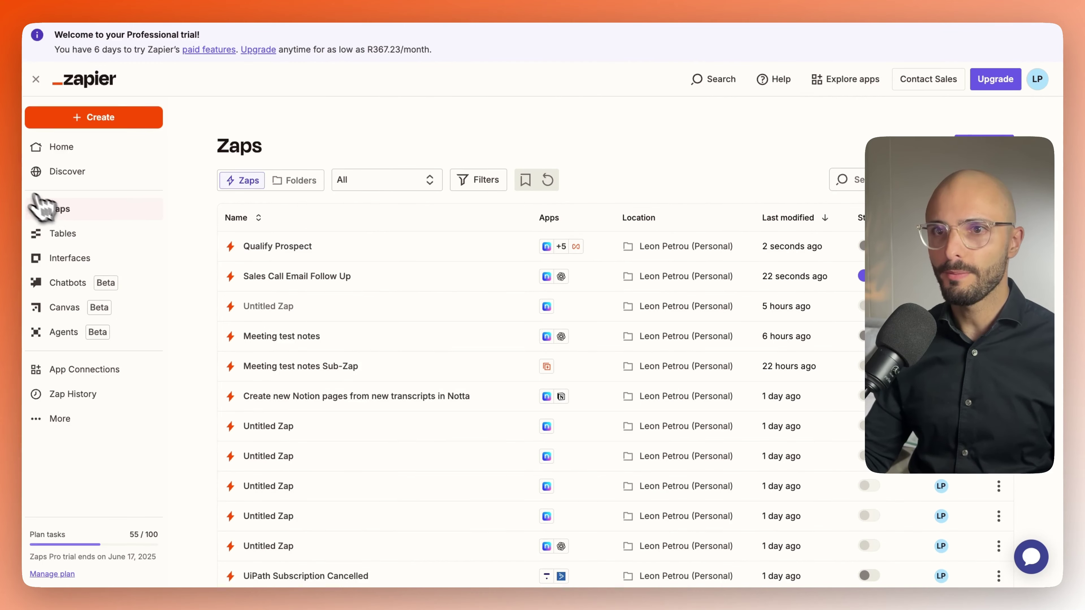
- Switch to Notta and open the Grant Cardone Live Sales Call.mp3 record from the home page
{"action": "mouse_move", "coordinate": [20, 198]}
{"action": "left_click", "coordinate": [68, 241]}
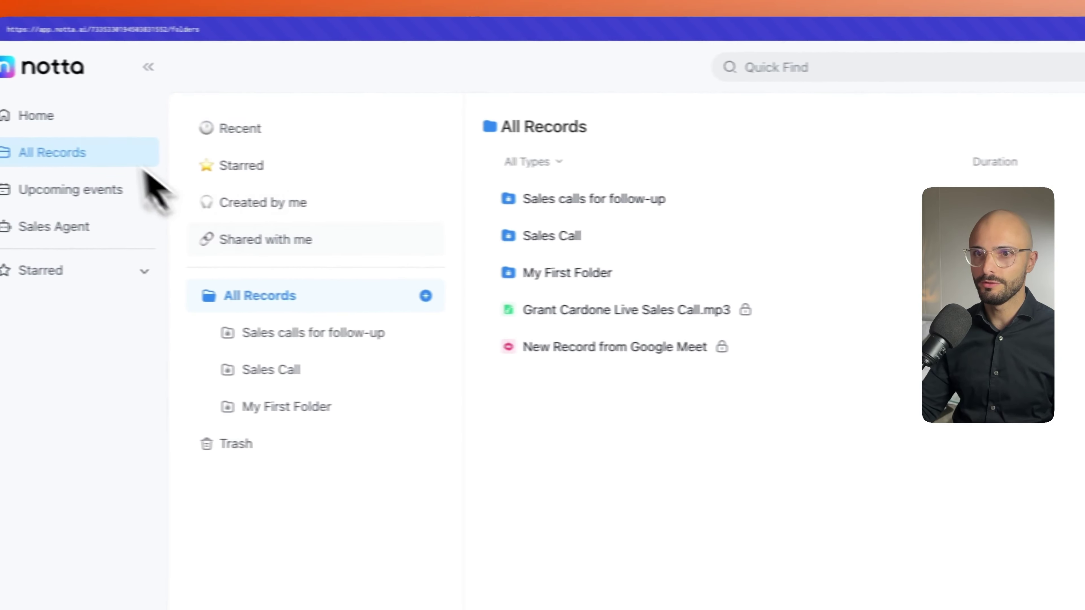
{"action": "left_click", "coordinate": [71, 119]}
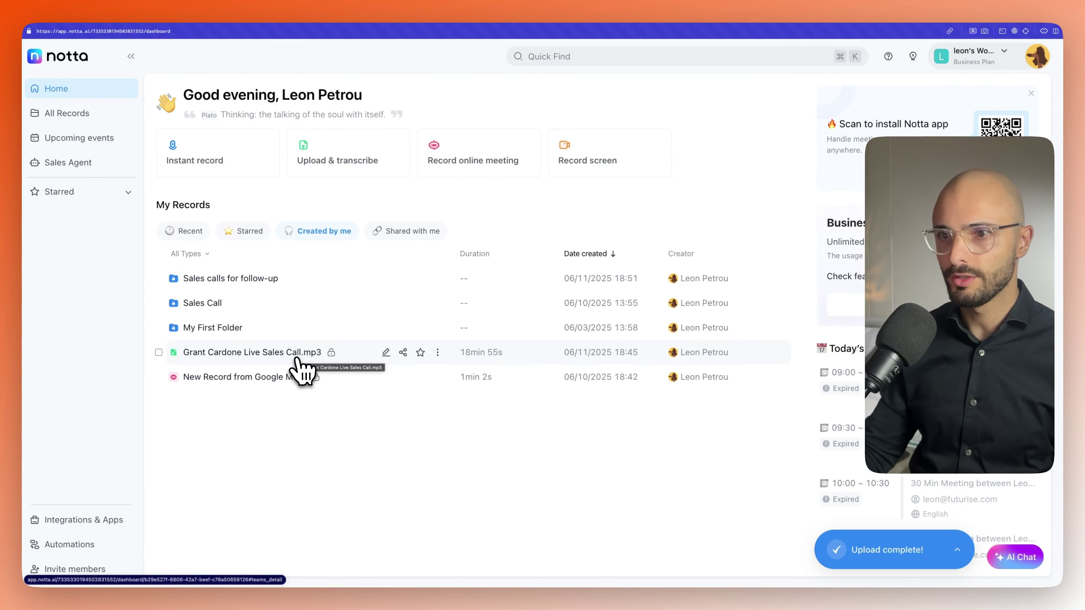
{"action": "left_click", "coordinate": [297, 361]}
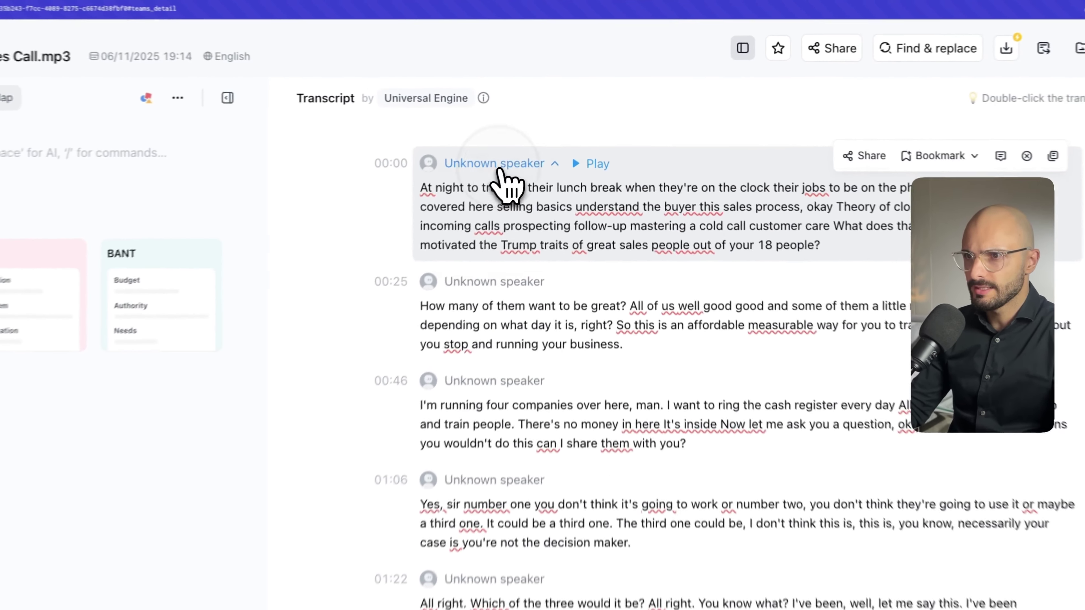
- Add Grant as a guest speaker and assign him to the transcript's first block at 00:00
{"action": "left_click", "coordinate": [527, 142]}
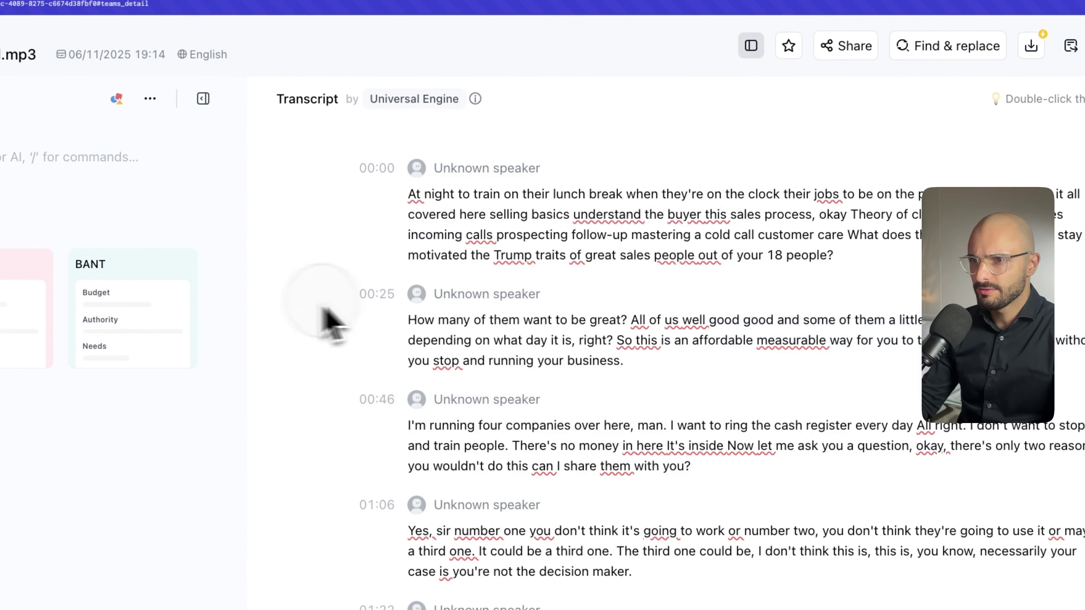
{"action": "left_click", "coordinate": [489, 299]}
{"action": "left_click", "coordinate": [333, 326]}
{"action": "scroll", "coordinate": [351, 356], "scroll_direction": "down", "scroll_amount": 3}
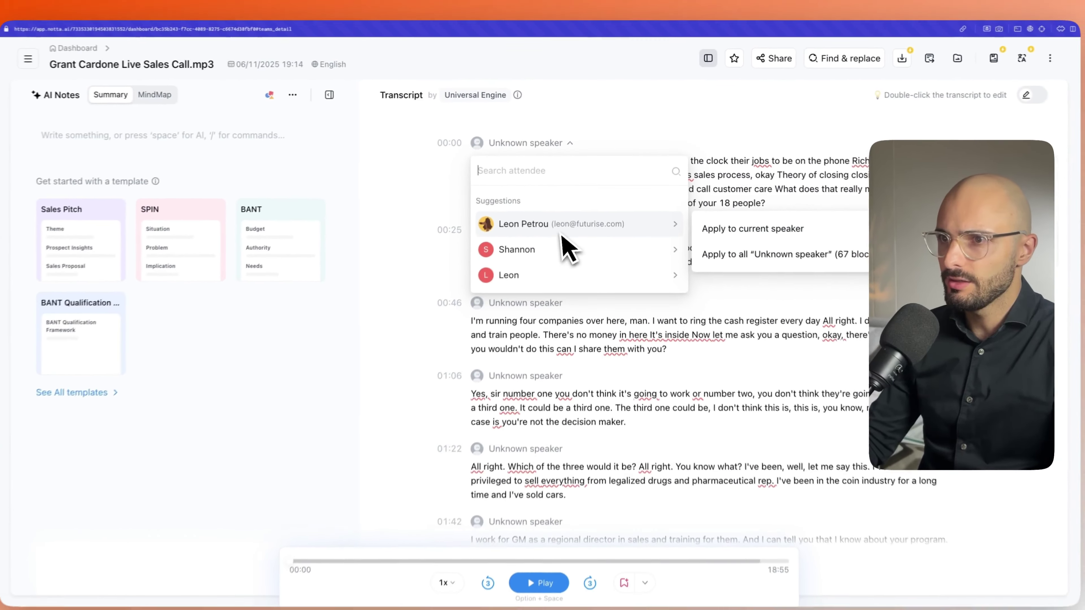
{"action": "type", "text": "Grant"}
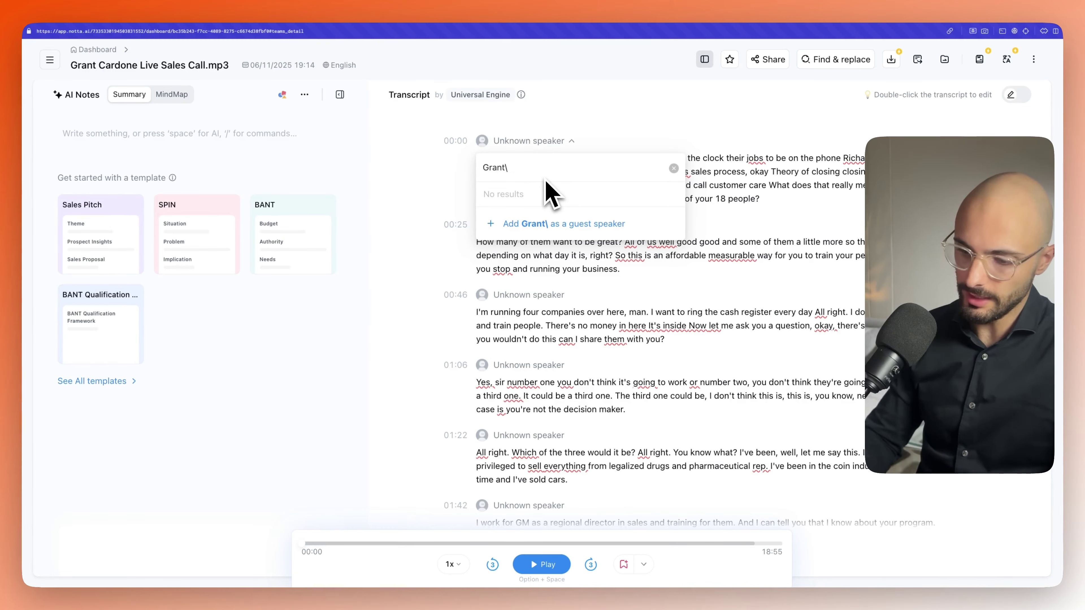
{"action": "left_click", "coordinate": [562, 225]}
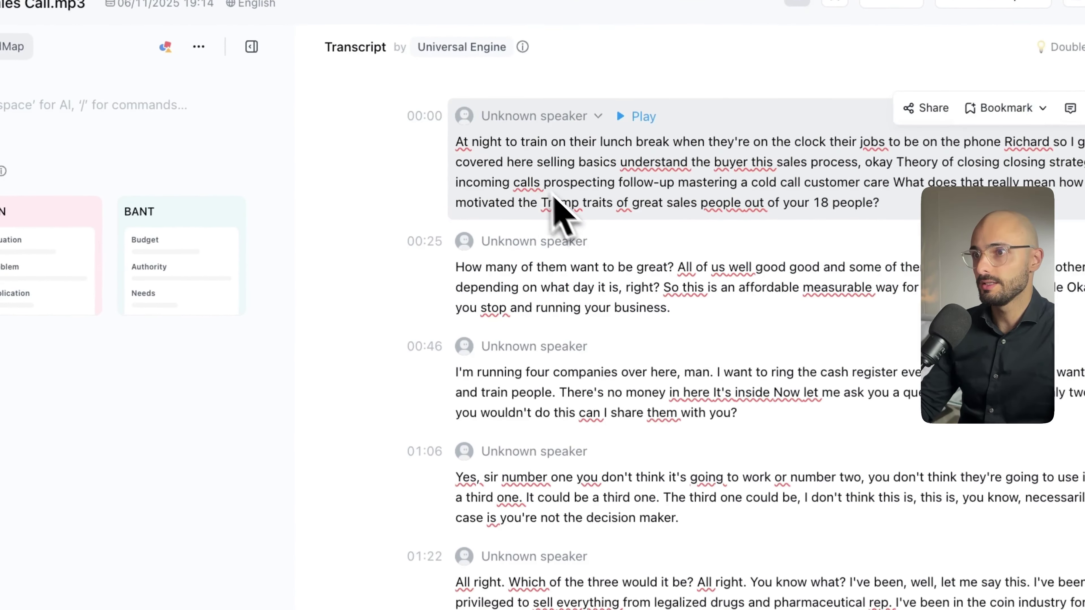
- Try applying the suggested speaker listed below Grant to all remaining Unknown speaker blocks, and check the transcript
{"action": "left_click", "coordinate": [509, 242]}
{"action": "mouse_move", "coordinate": [518, 433]}
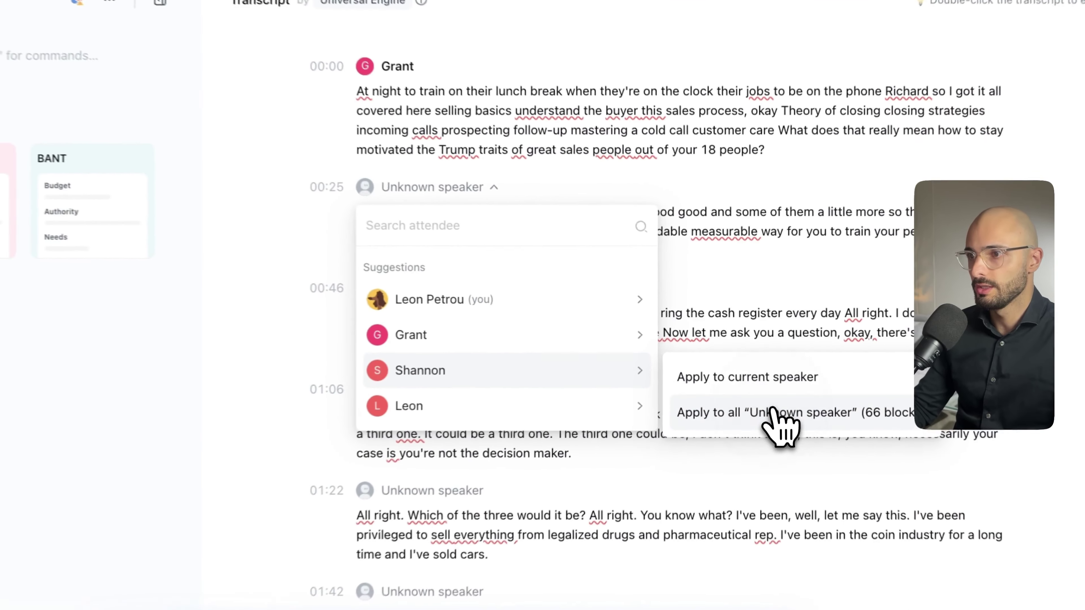
{"action": "left_click", "coordinate": [752, 384]}
{"action": "scroll", "coordinate": [519, 303], "scroll_direction": "down", "scroll_amount": 10}
{"action": "scroll", "coordinate": [416, 324], "scroll_direction": "down", "scroll_amount": 20}
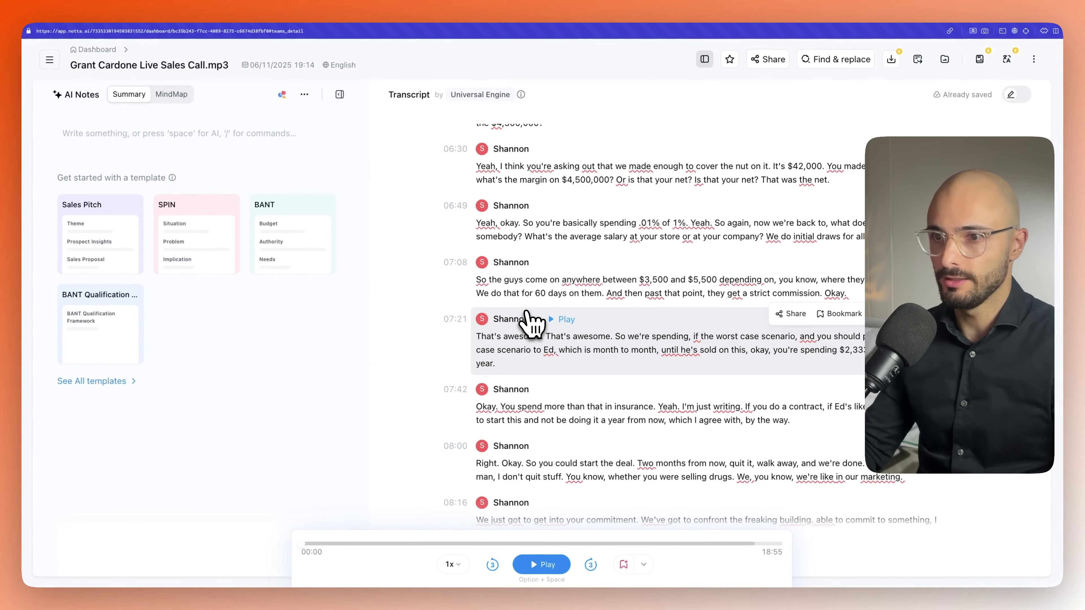
{"action": "scroll", "coordinate": [530, 325], "scroll_direction": "up", "scroll_amount": 20}
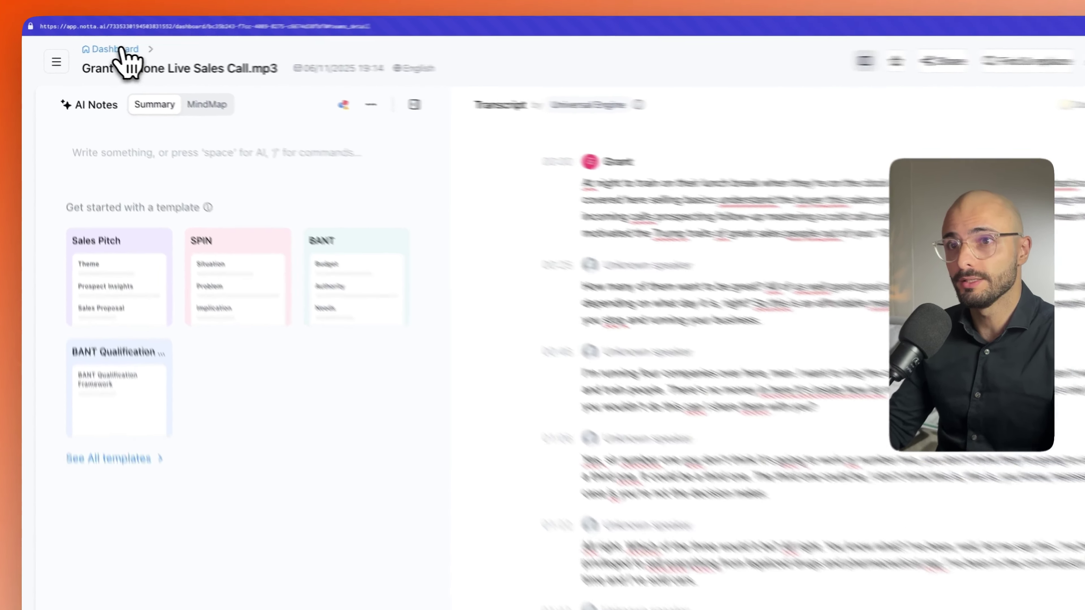
- Leave the record for the Notta dashboard and consult the Notion guide's Step 3 on uploading and transcribing the mp3 file
{"action": "left_click", "coordinate": [102, 49]}
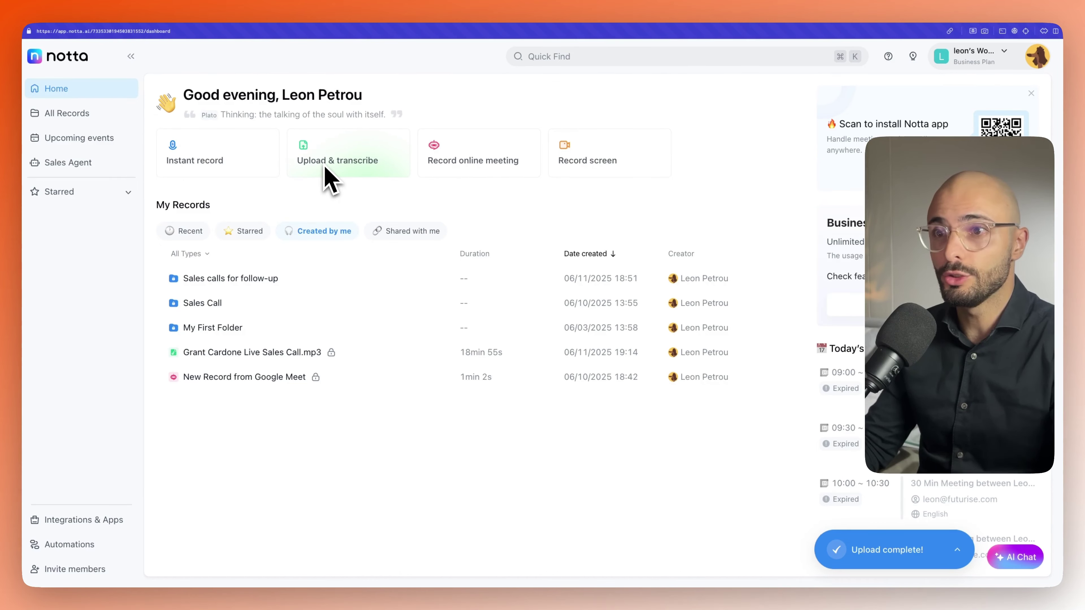
{"action": "mouse_move", "coordinate": [54, 174]}
{"action": "left_click", "coordinate": [87, 151]}
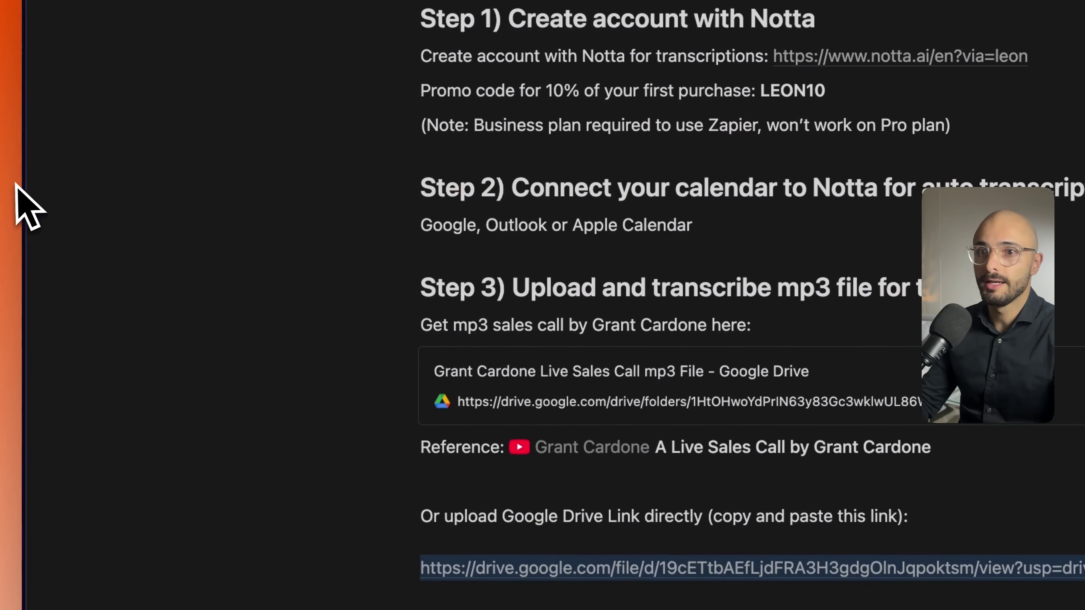
- Back in Notta, choose Grant Cardone Live Sales Call.mp3 from Downloads for upload and transcription, and proceed to the transcription configurations
{"action": "mouse_move", "coordinate": [14, 184]}
{"action": "left_click", "coordinate": [92, 280]}
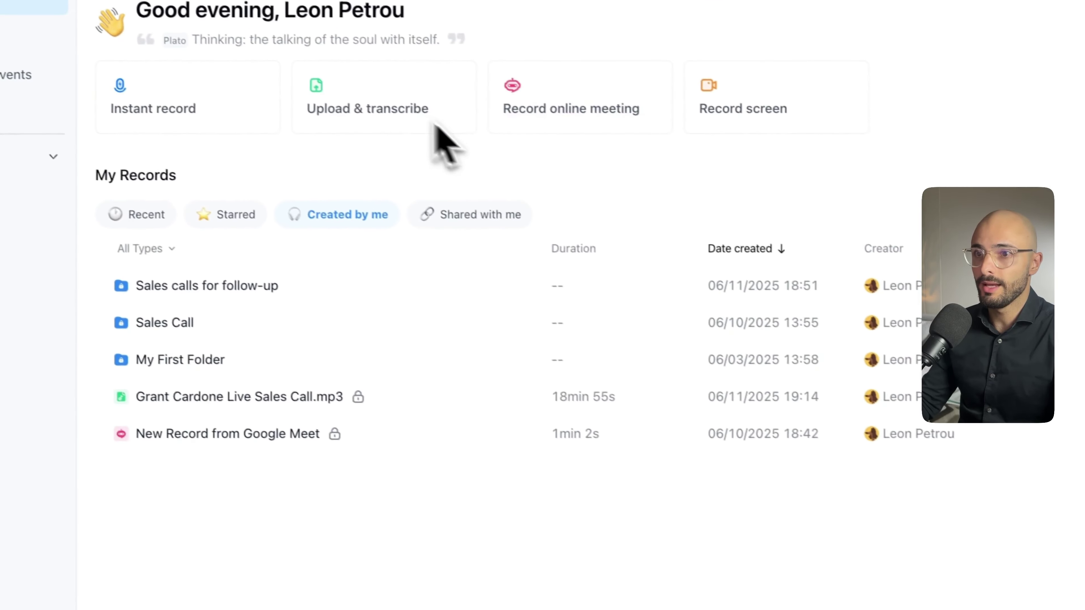
{"action": "left_click", "coordinate": [495, 148]}
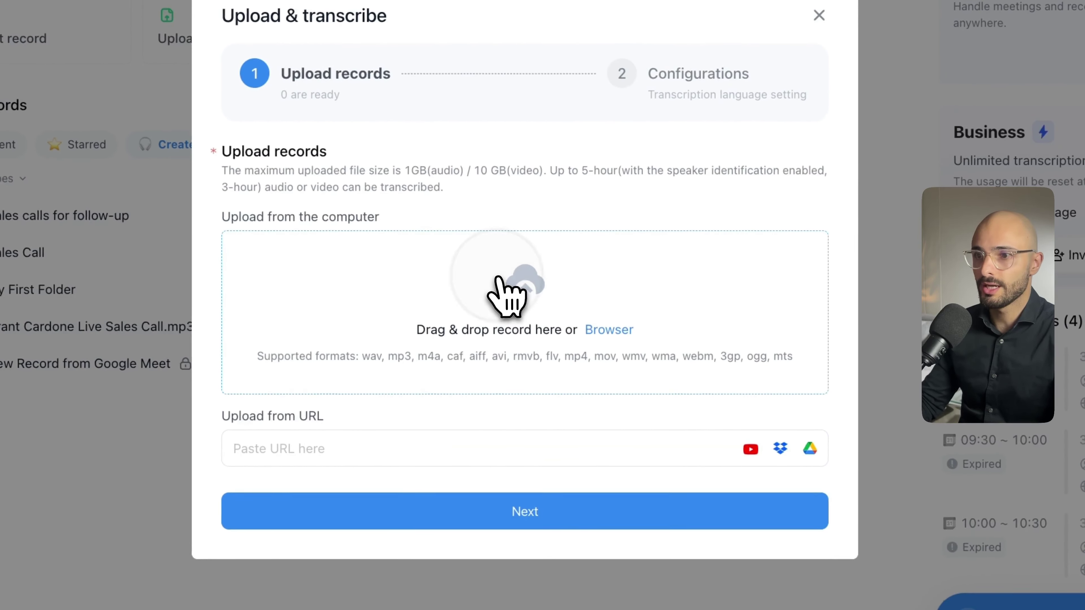
{"action": "left_click", "coordinate": [505, 298]}
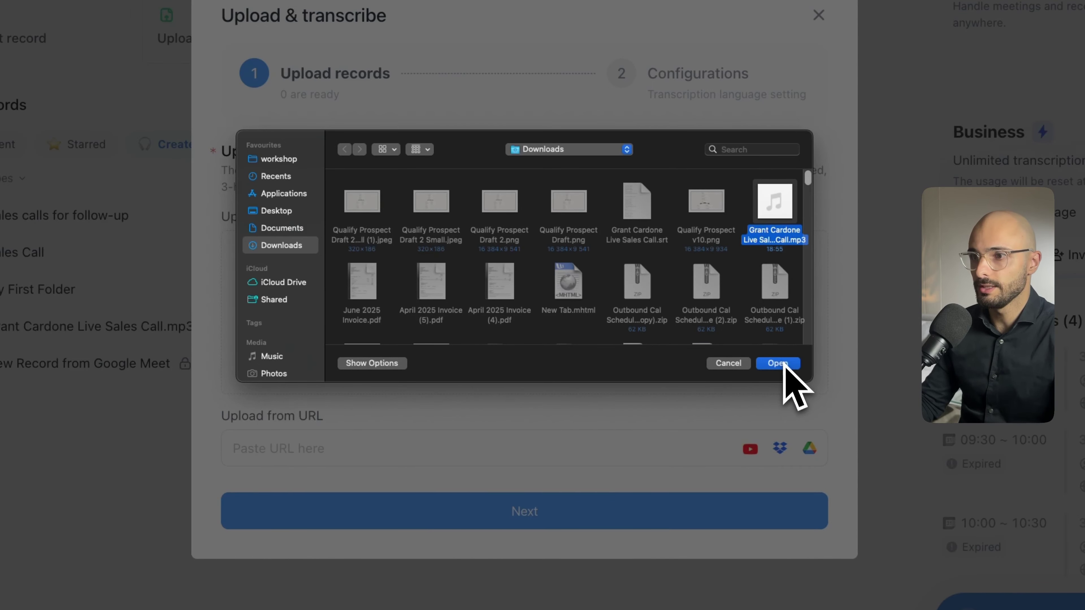
{"action": "left_click", "coordinate": [777, 363]}
{"action": "left_click", "coordinate": [555, 460]}
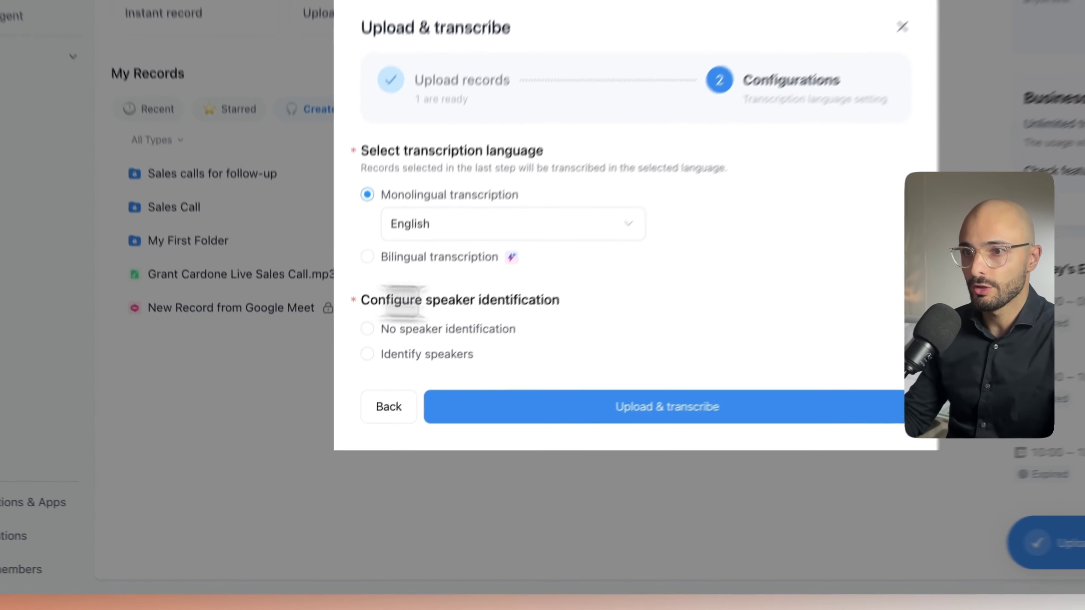
- Enable speaker identification for the uploaded recording and set the number of speakers to Two-person meeting (2)
{"action": "left_click_drag", "start_coordinate": [346, 371], "coordinate": [479, 370]}
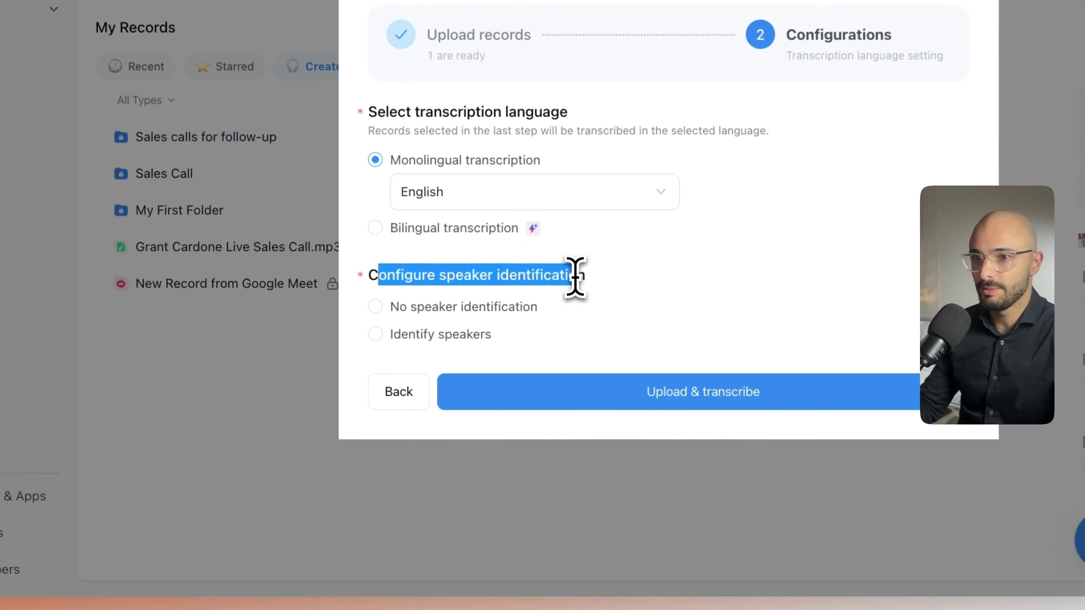
{"action": "left_click", "coordinate": [376, 331]}
{"action": "left_click", "coordinate": [518, 352]}
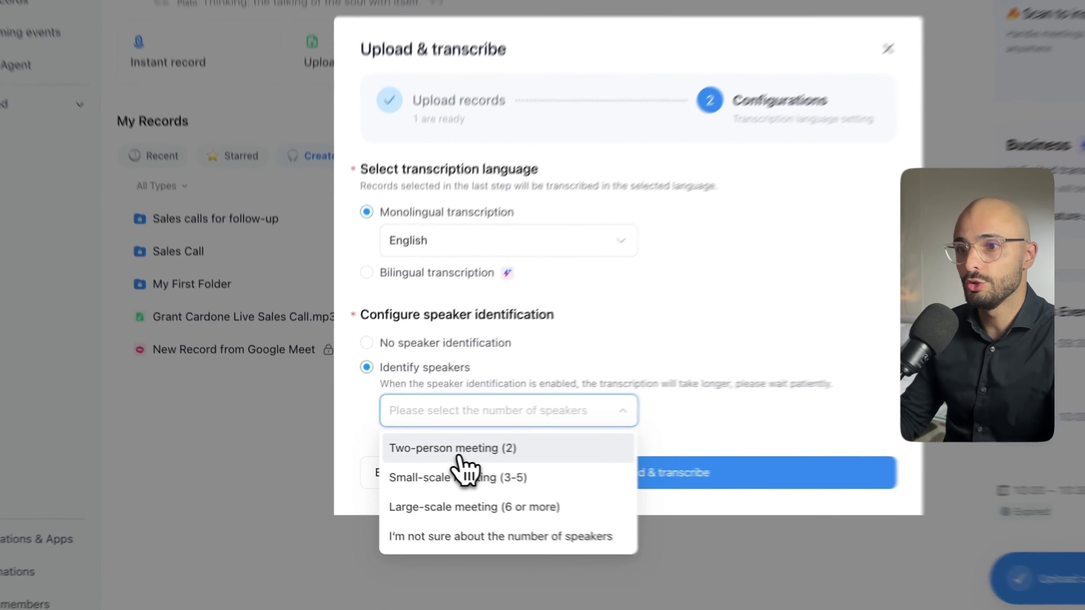
{"action": "left_click", "coordinate": [413, 459]}
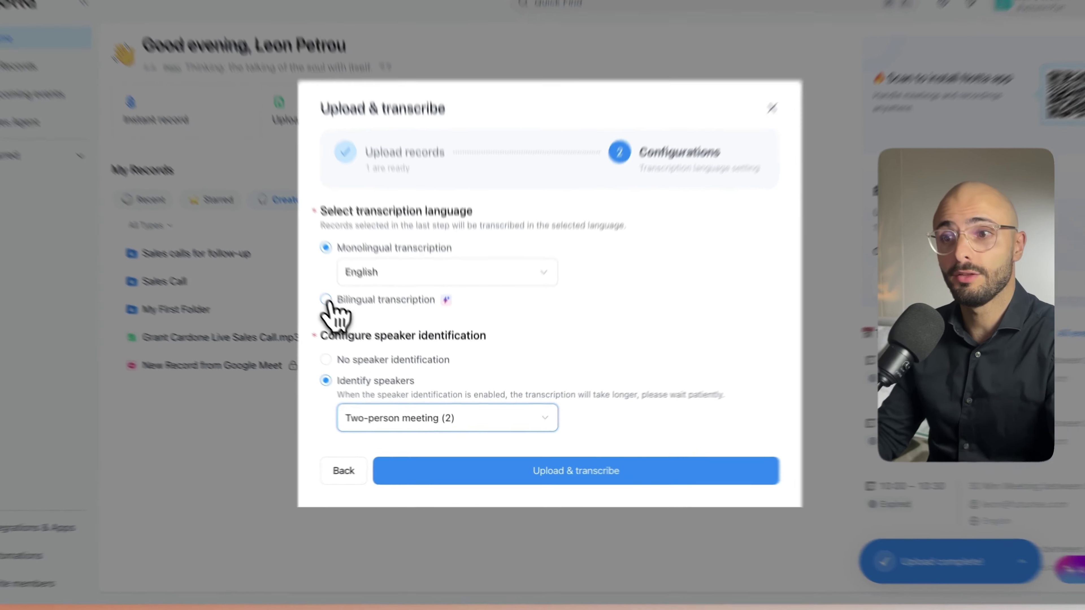
- Keep monolingual English transcription instead of bilingual and start uploading and transcribing the recording
{"action": "left_click", "coordinate": [345, 319]}
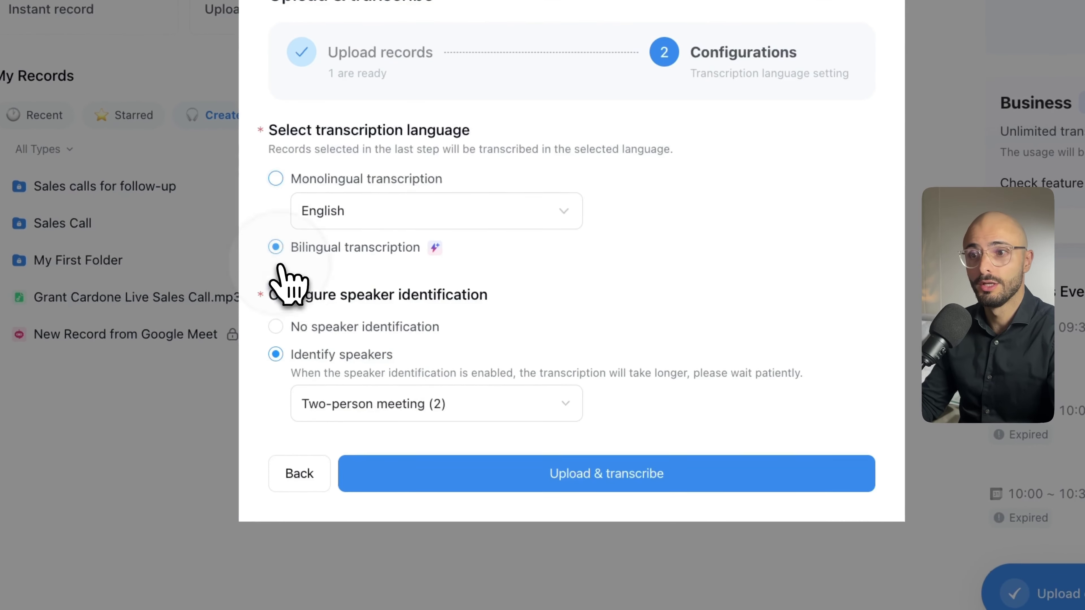
{"action": "left_click", "coordinate": [275, 179]}
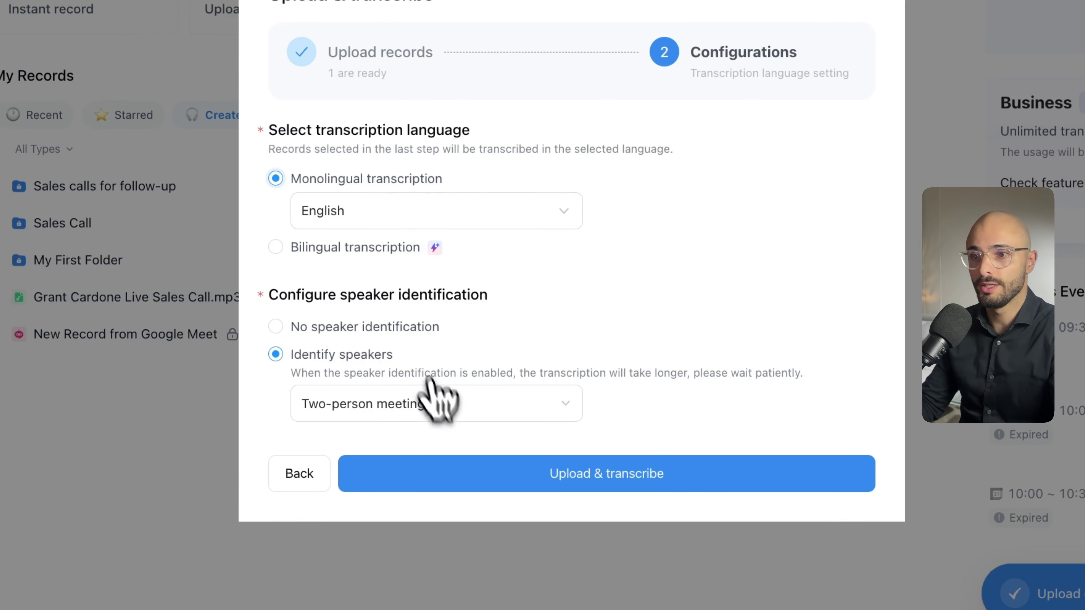
{"action": "left_click", "coordinate": [538, 475]}
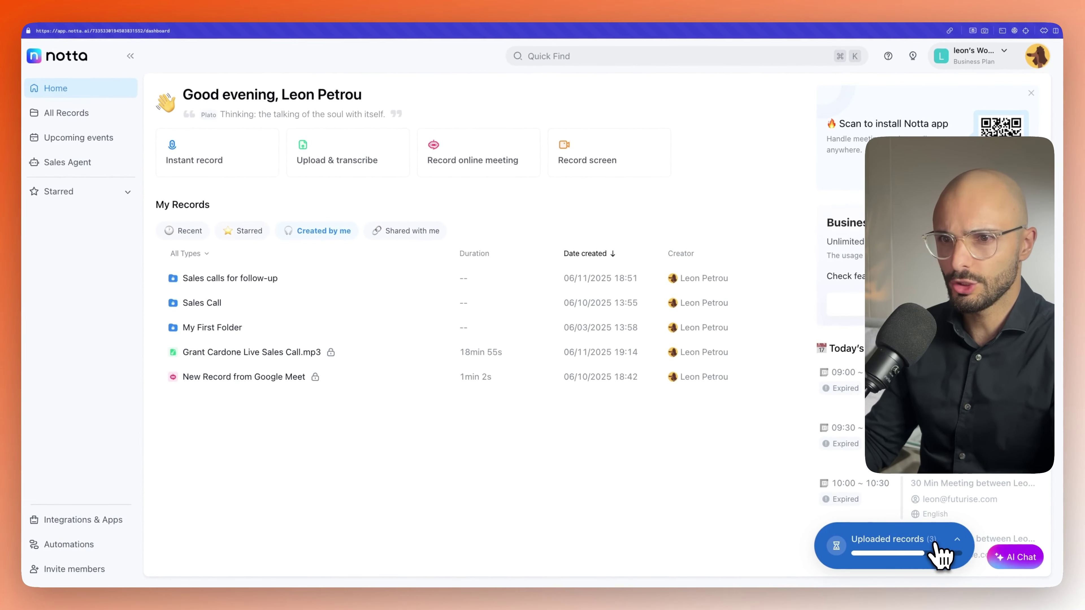
- Check the uploaded records, open the Live Sales Call Demo record and skim its whole transcript
{"action": "left_click", "coordinate": [957, 540]}
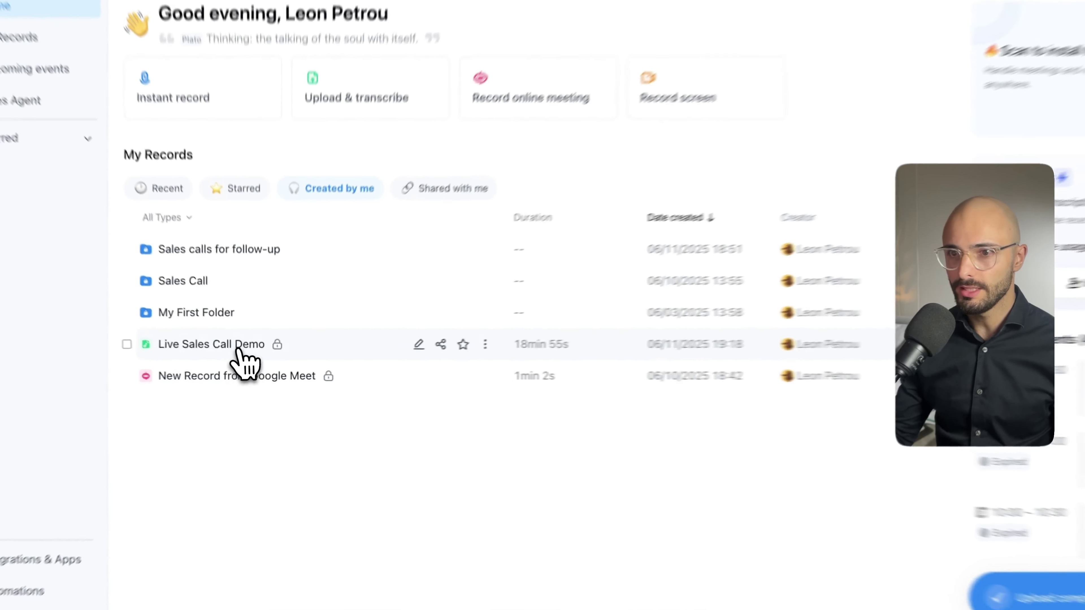
{"action": "left_click", "coordinate": [245, 353]}
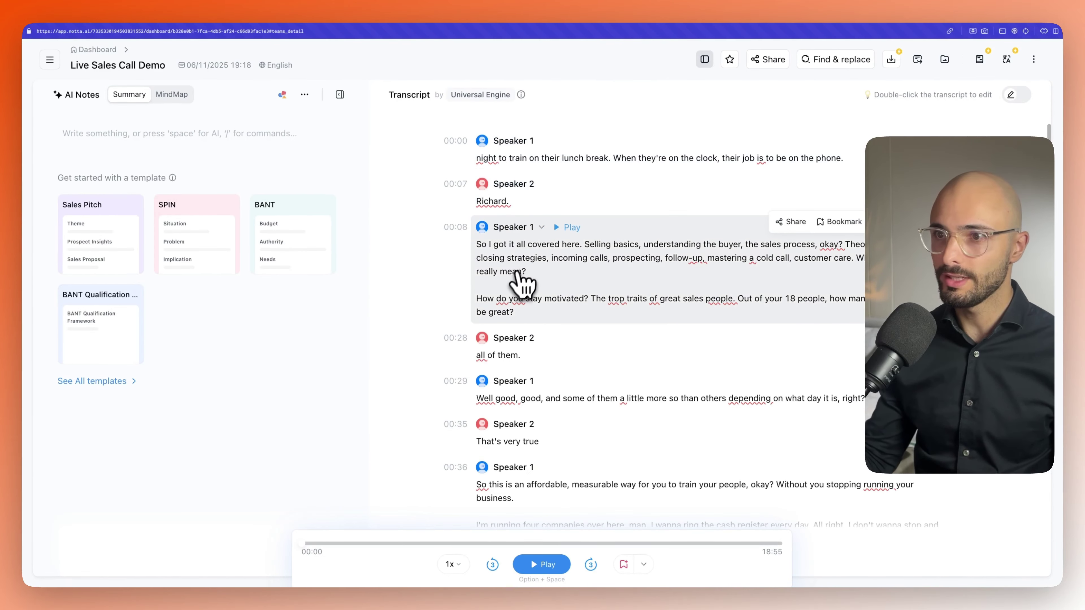
{"action": "scroll", "coordinate": [522, 299], "scroll_direction": "down", "scroll_amount": 20}
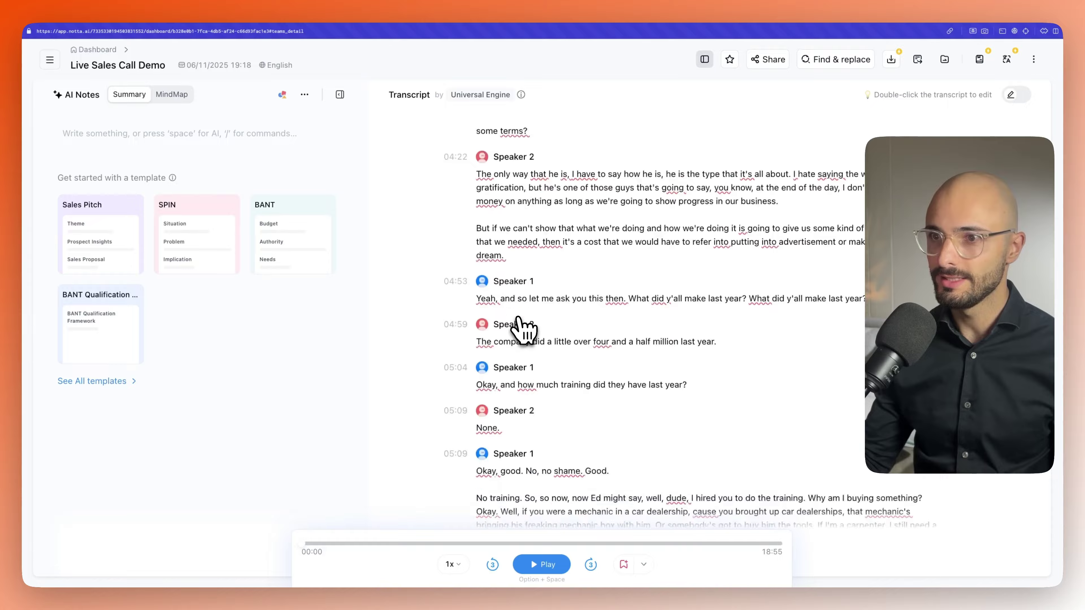
{"action": "scroll", "coordinate": [522, 329], "scroll_direction": "down", "scroll_amount": 20}
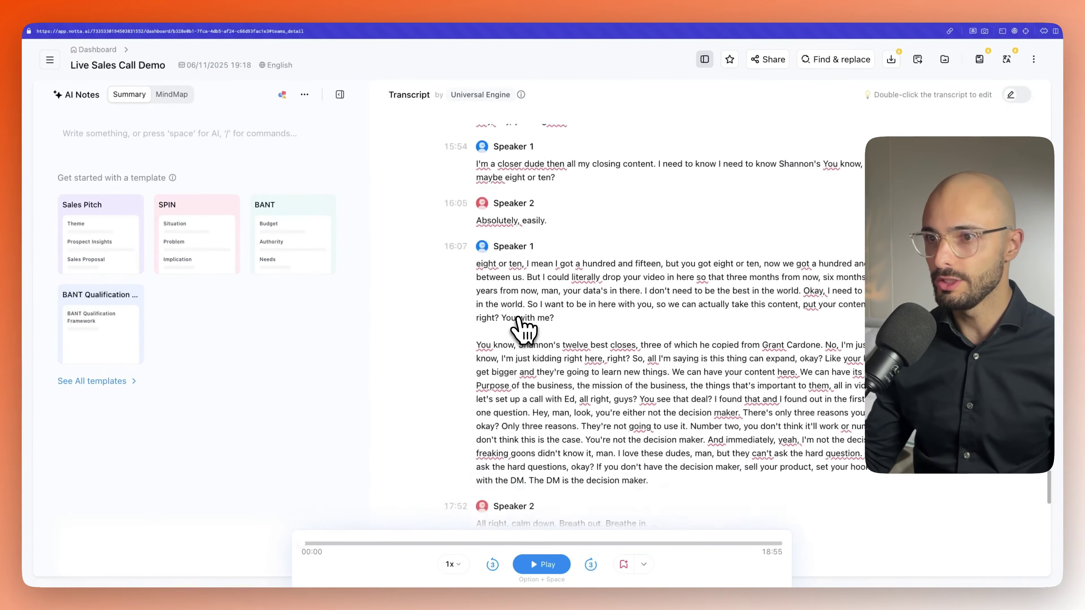
{"action": "scroll", "coordinate": [520, 325], "scroll_direction": "up", "scroll_amount": 20}
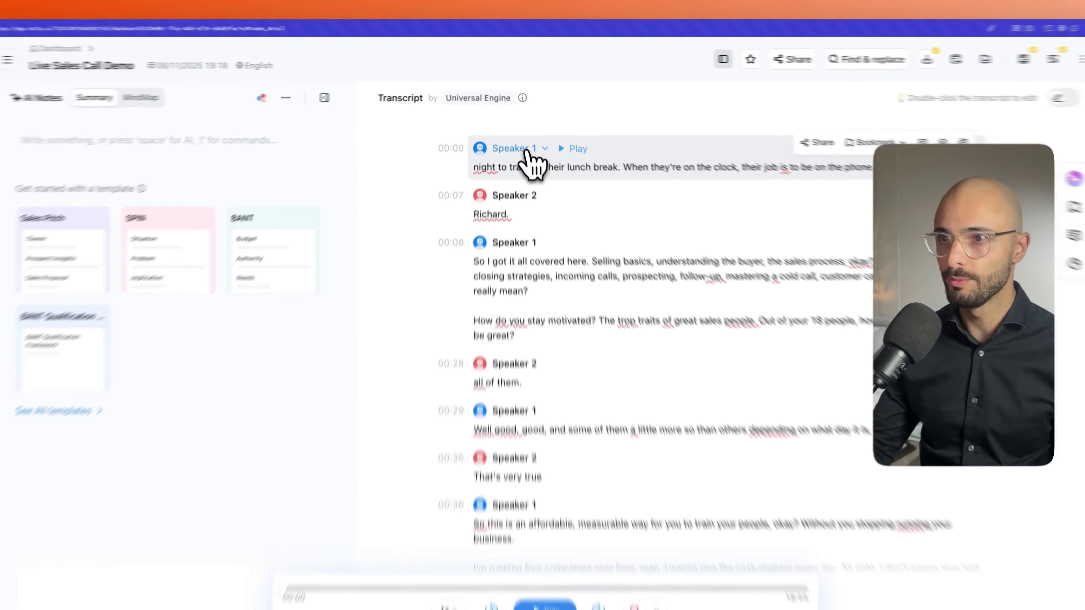
- Replace Speaker 1 with the account owner's suggested attendee name in all of that speaker's transcript blocks
{"action": "left_click", "coordinate": [527, 151]}
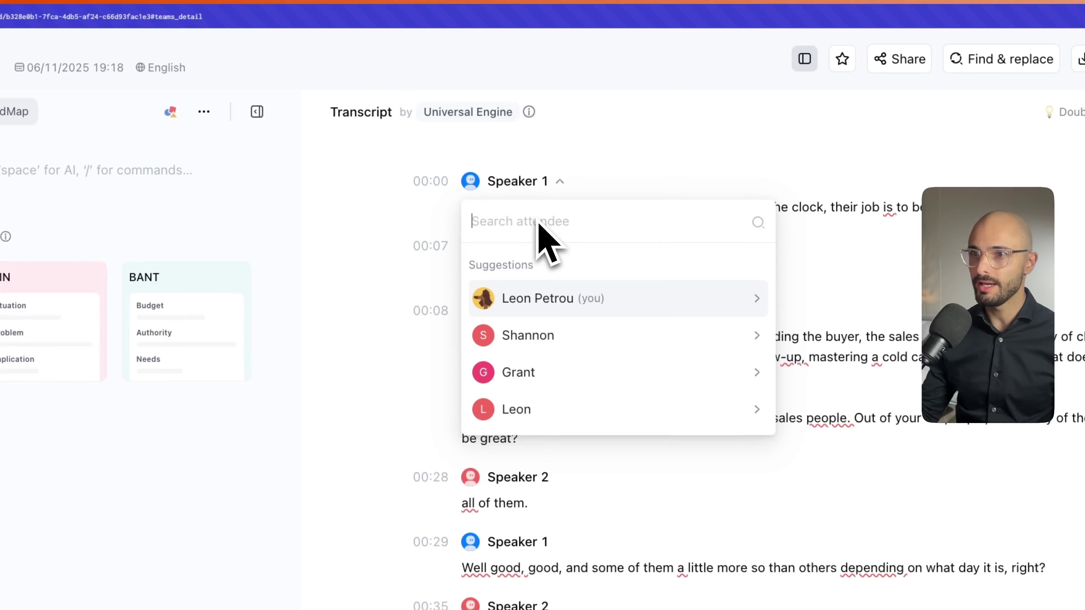
{"action": "mouse_move", "coordinate": [511, 379]}
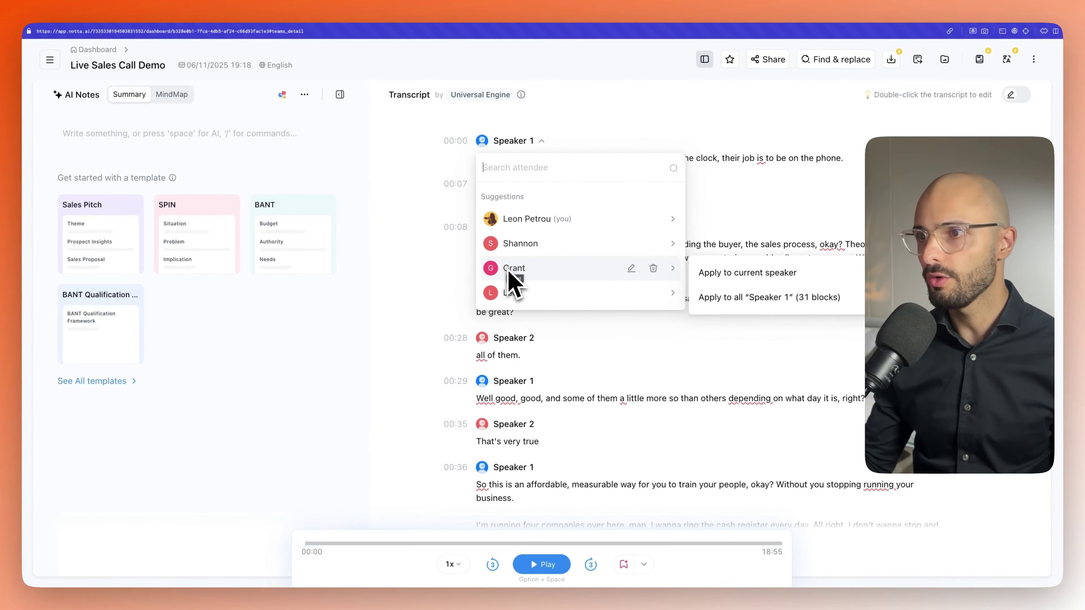
{"action": "mouse_move", "coordinate": [510, 225]}
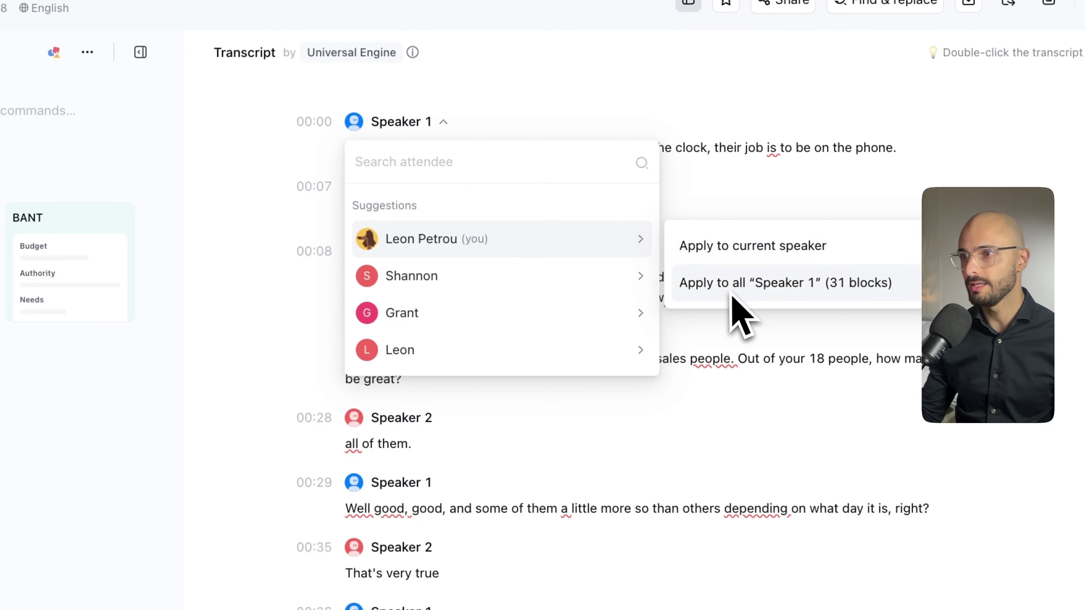
{"action": "left_click", "coordinate": [737, 295]}
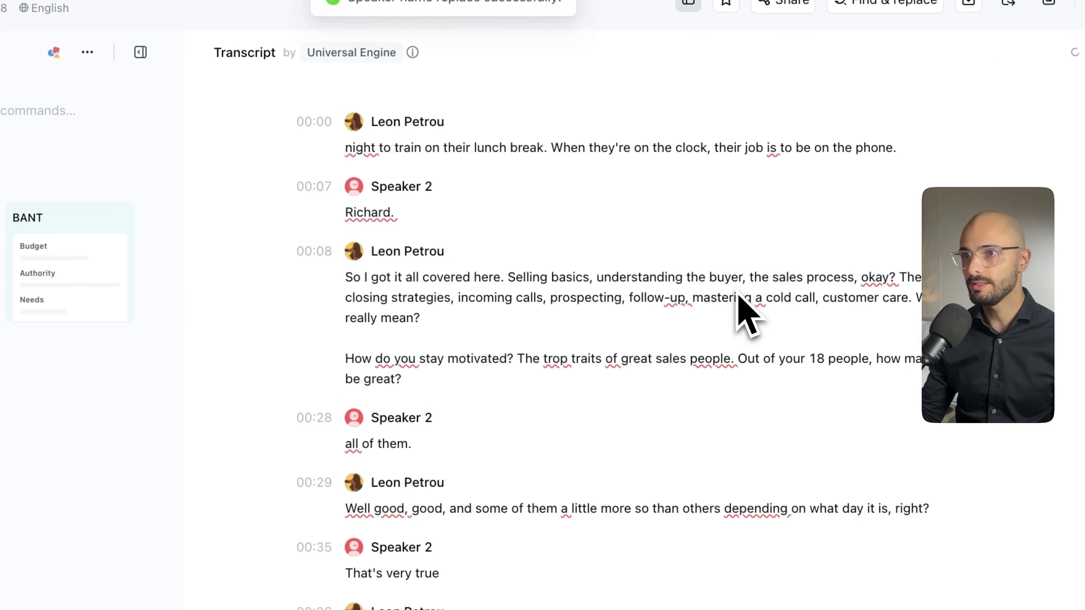
- Apply the prospect's suggested attendee name to all Speaker 2 blocks and look through the relabelled transcript
{"action": "left_click", "coordinate": [415, 184]}
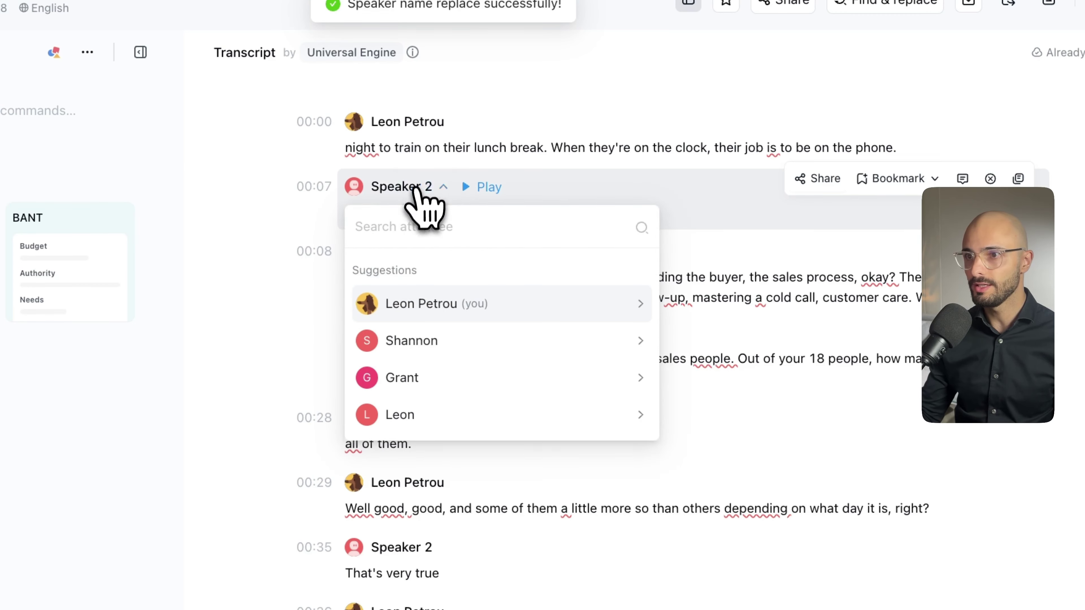
{"action": "mouse_move", "coordinate": [405, 341]}
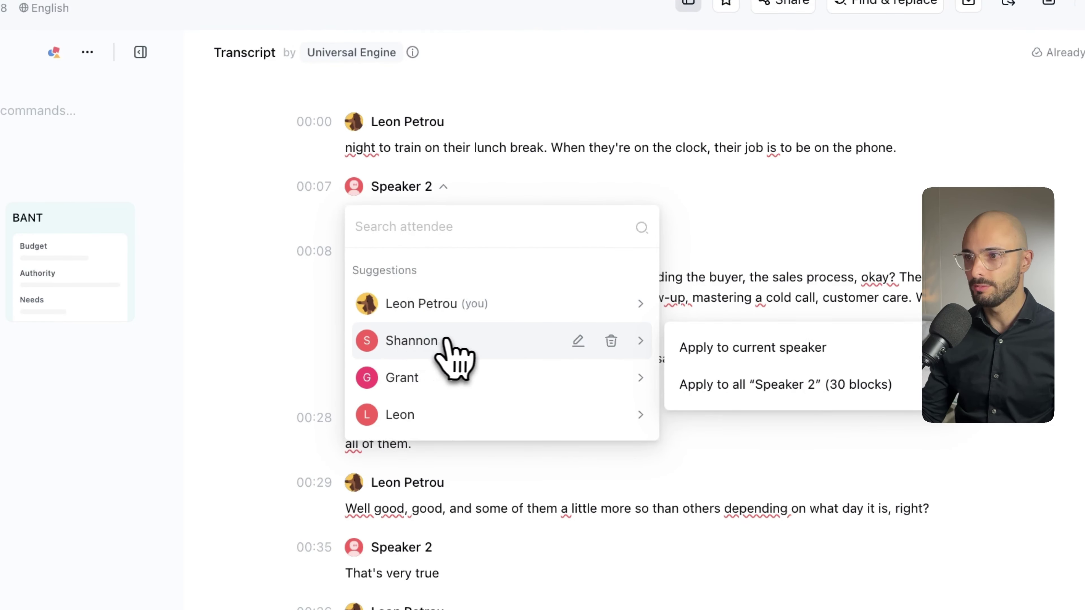
{"action": "left_click", "coordinate": [778, 388]}
{"action": "scroll", "coordinate": [551, 257], "scroll_direction": "down", "scroll_amount": 10}
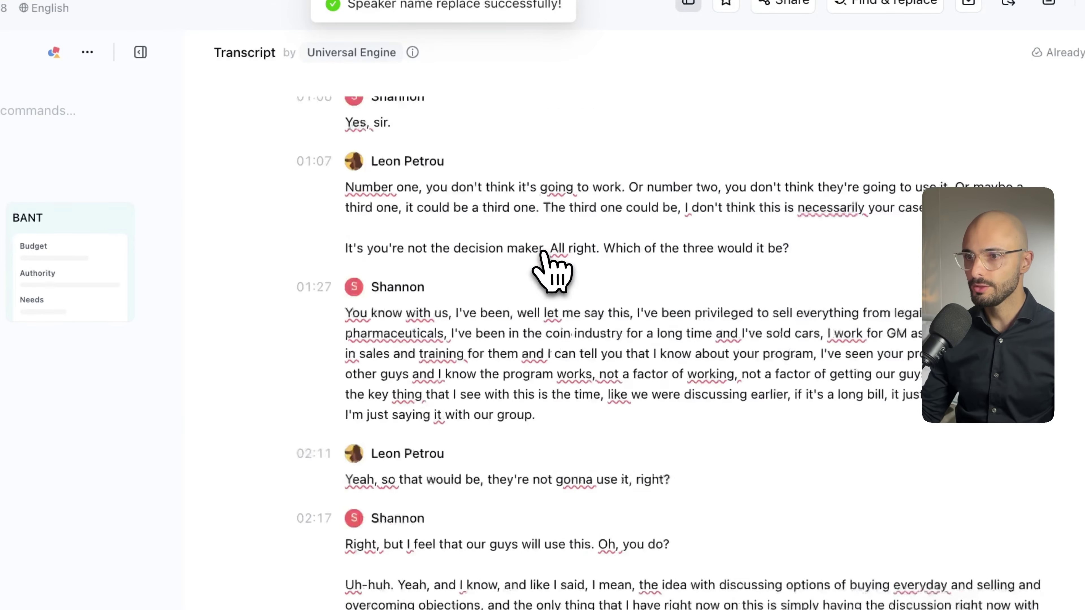
{"action": "scroll", "coordinate": [542, 256], "scroll_direction": "down", "scroll_amount": 20}
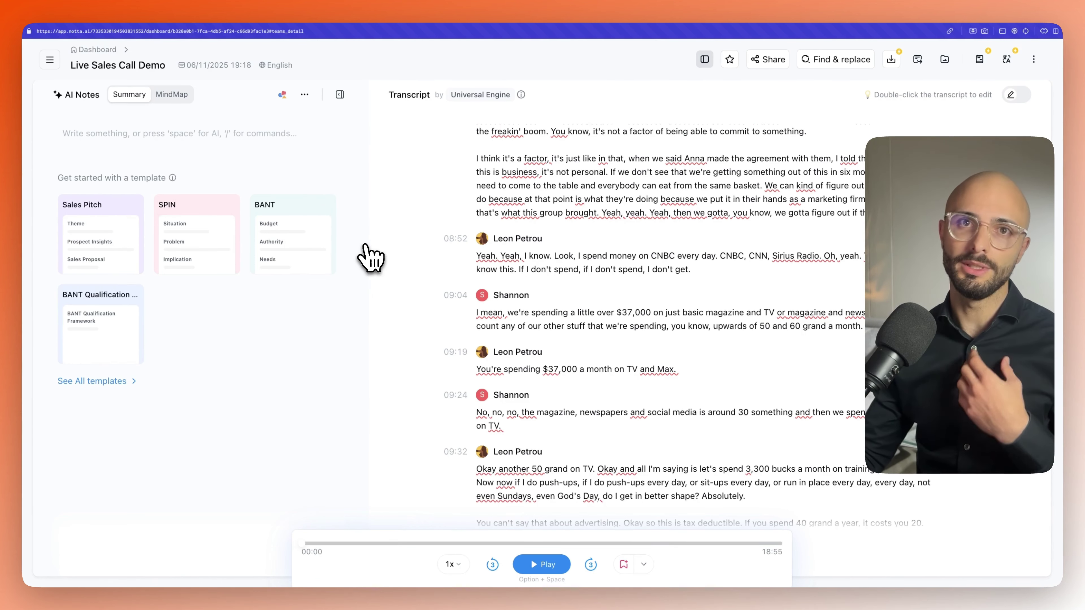
{"action": "scroll", "coordinate": [470, 229], "scroll_direction": "up", "scroll_amount": 15}
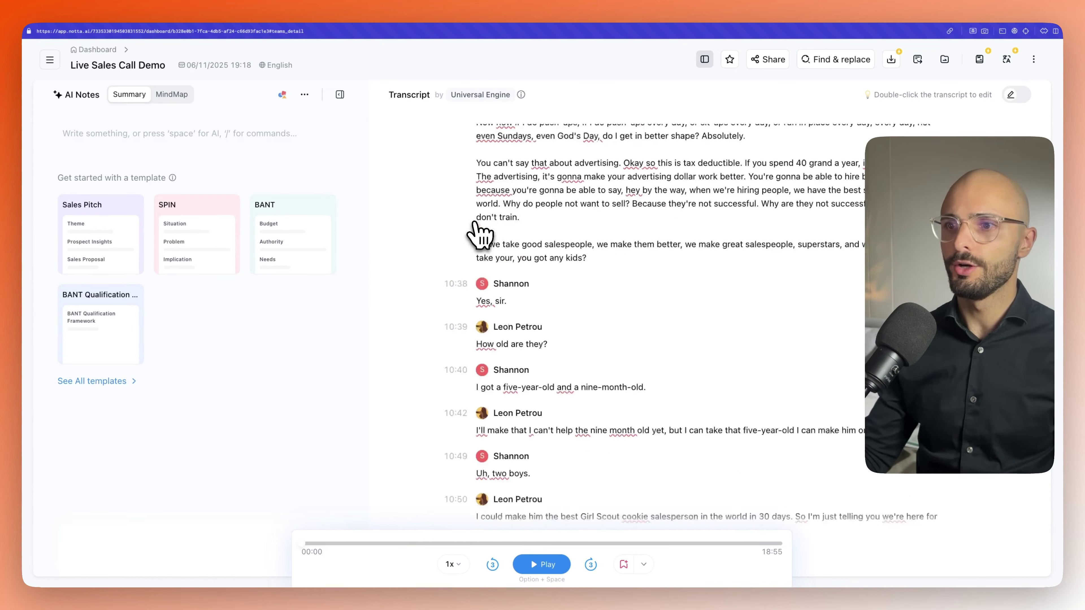
- Switch to Zapier to look at the Sales Call Email Follow Up Zap in the list, and return to the Notta dashboard
{"action": "mouse_move", "coordinate": [37, 118]}
{"action": "left_click", "coordinate": [58, 259]}
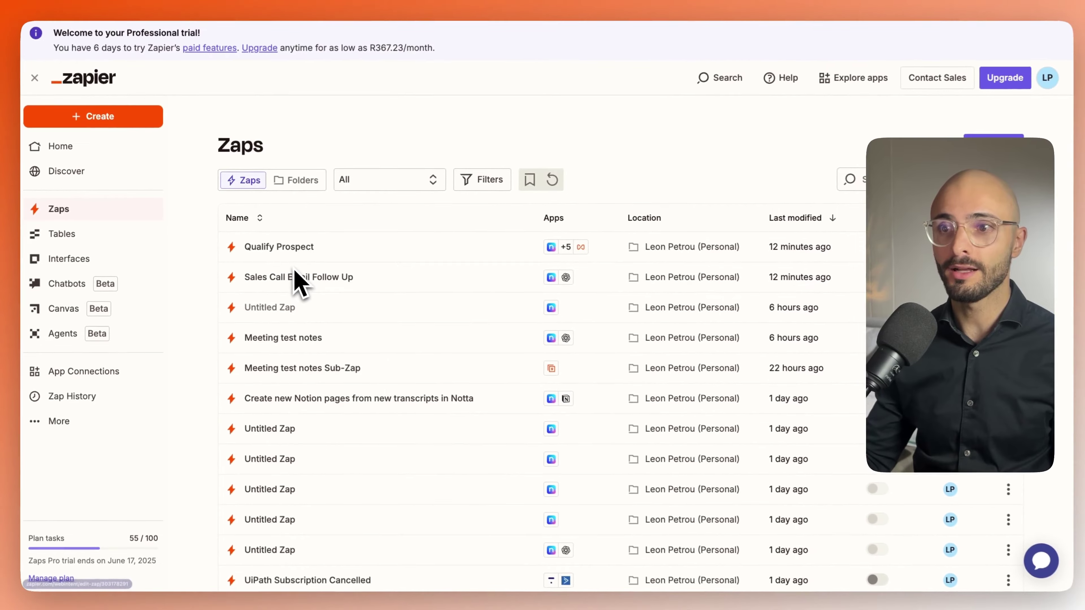
{"action": "mouse_move", "coordinate": [24, 261]}
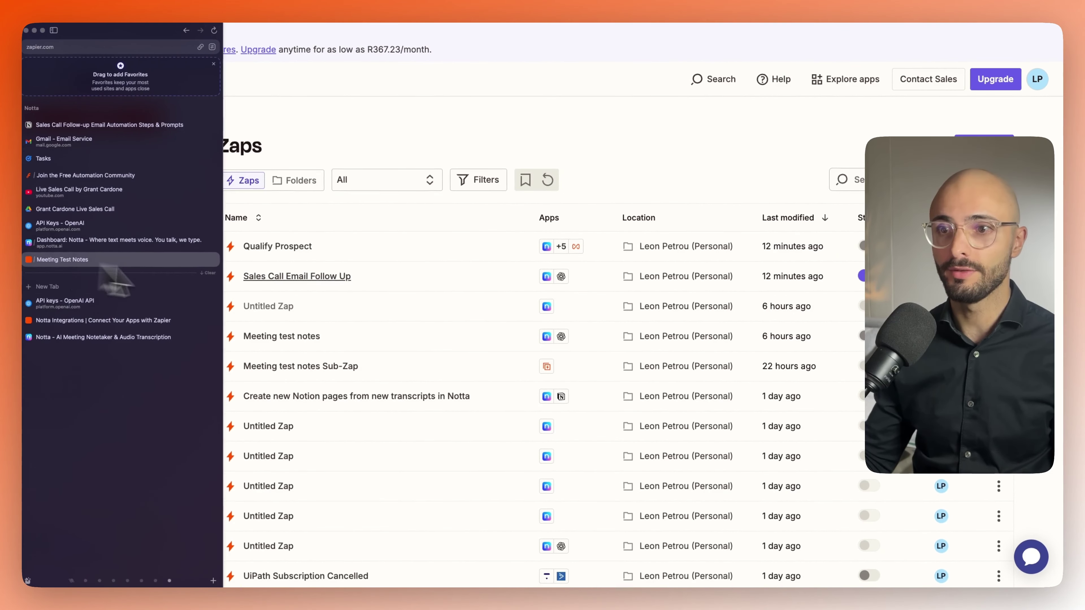
{"action": "left_click", "coordinate": [22, 241]}
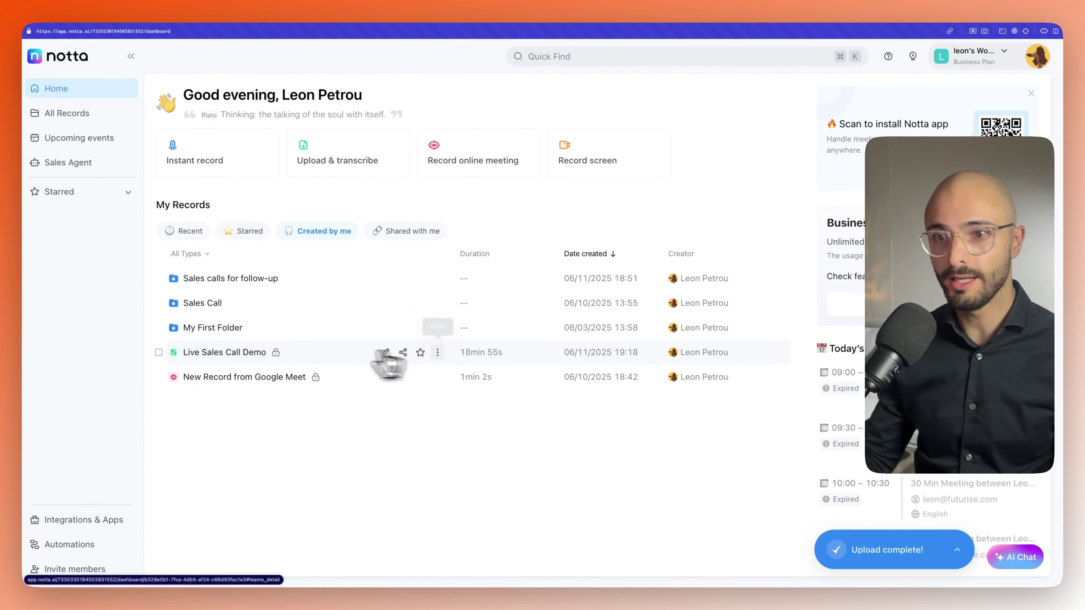
- Move the Live Sales Call Demo record to the Sales calls for follow-up folder and open it from there
{"action": "left_click", "coordinate": [437, 352]}
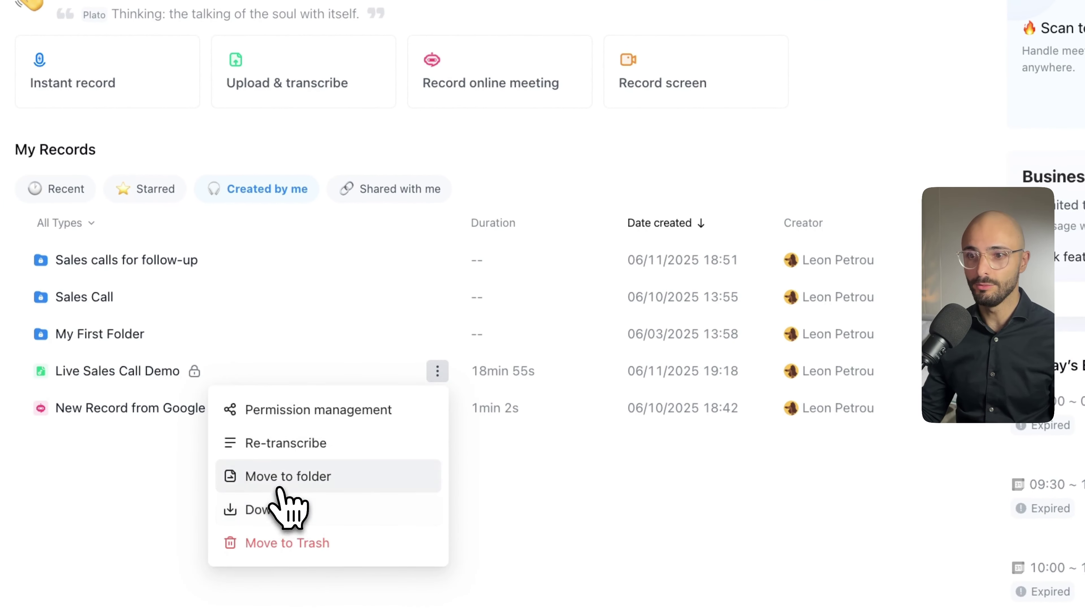
{"action": "left_click", "coordinate": [290, 478]}
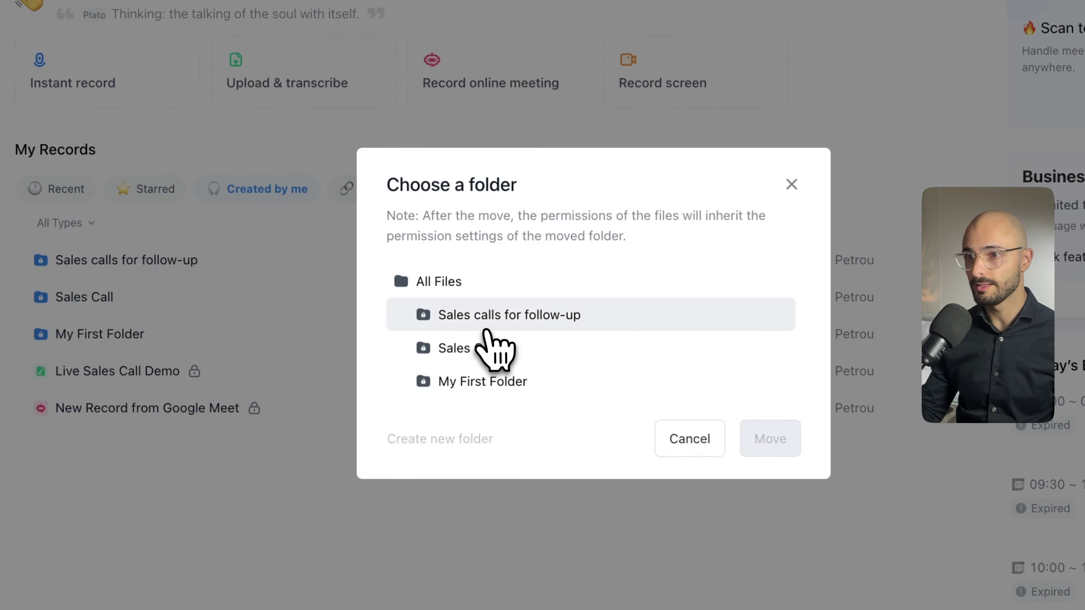
{"action": "left_click", "coordinate": [505, 321]}
{"action": "left_click", "coordinate": [767, 437]}
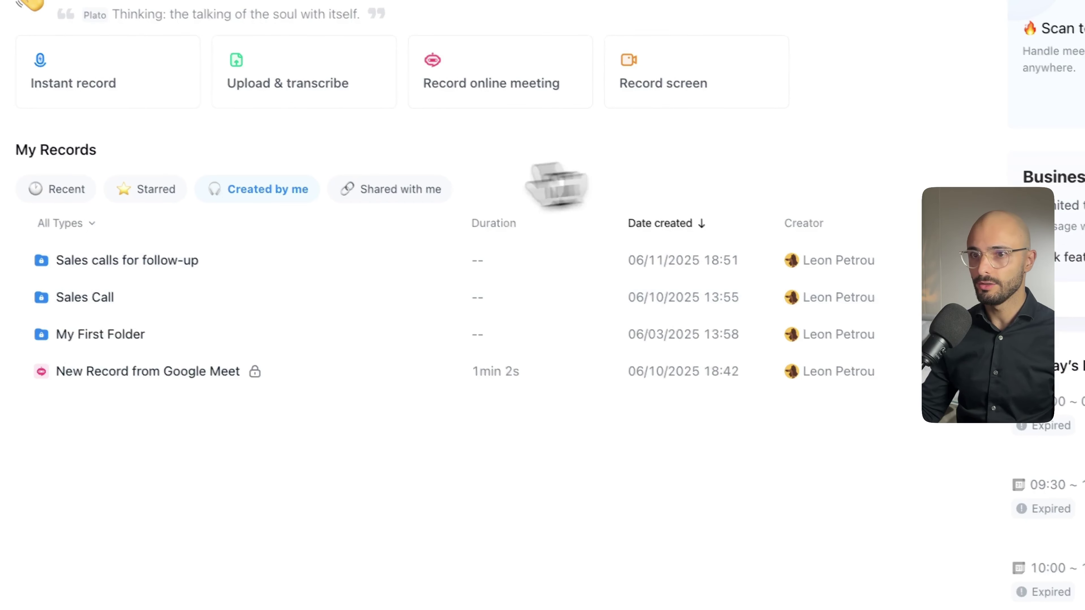
{"action": "left_click", "coordinate": [129, 261]}
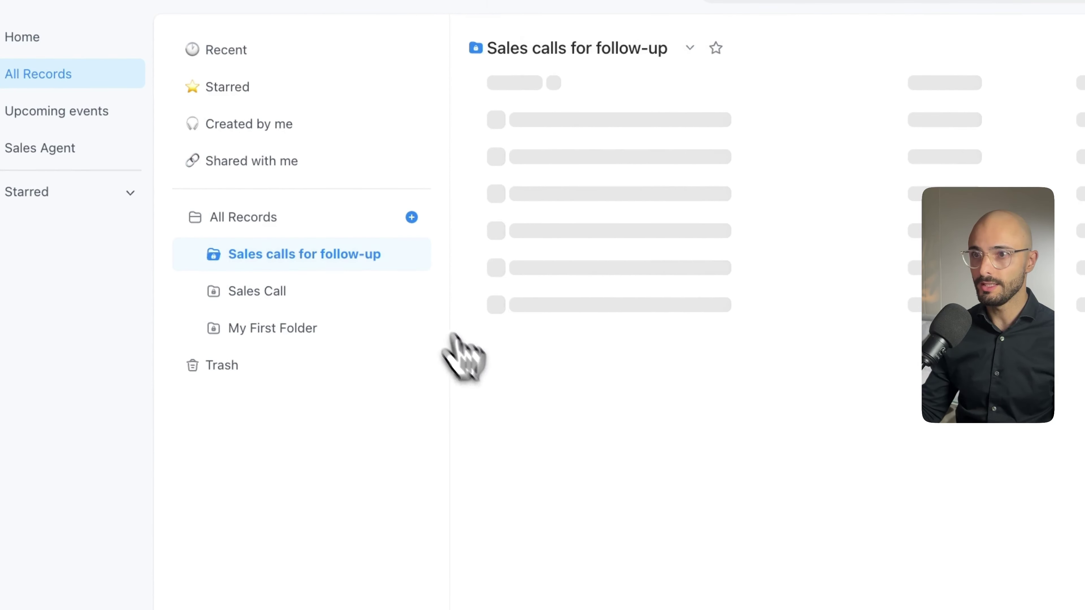
{"action": "left_click", "coordinate": [580, 121]}
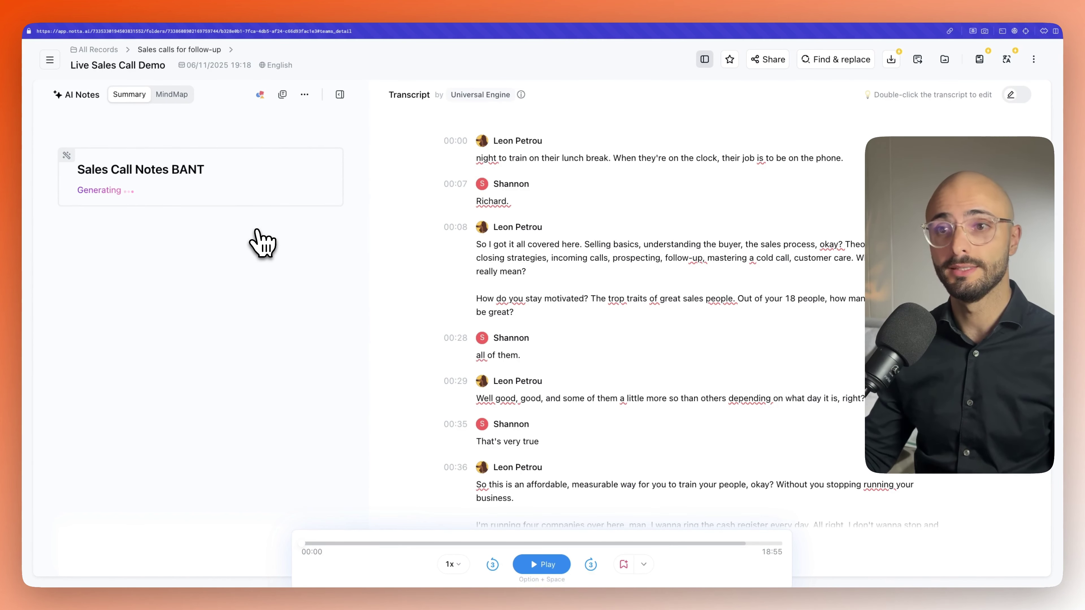
- Switch to Zapier, open the Zap history and refresh the list of Zap runs
{"action": "mouse_move", "coordinate": [45, 169]}
{"action": "left_click", "coordinate": [54, 264]}
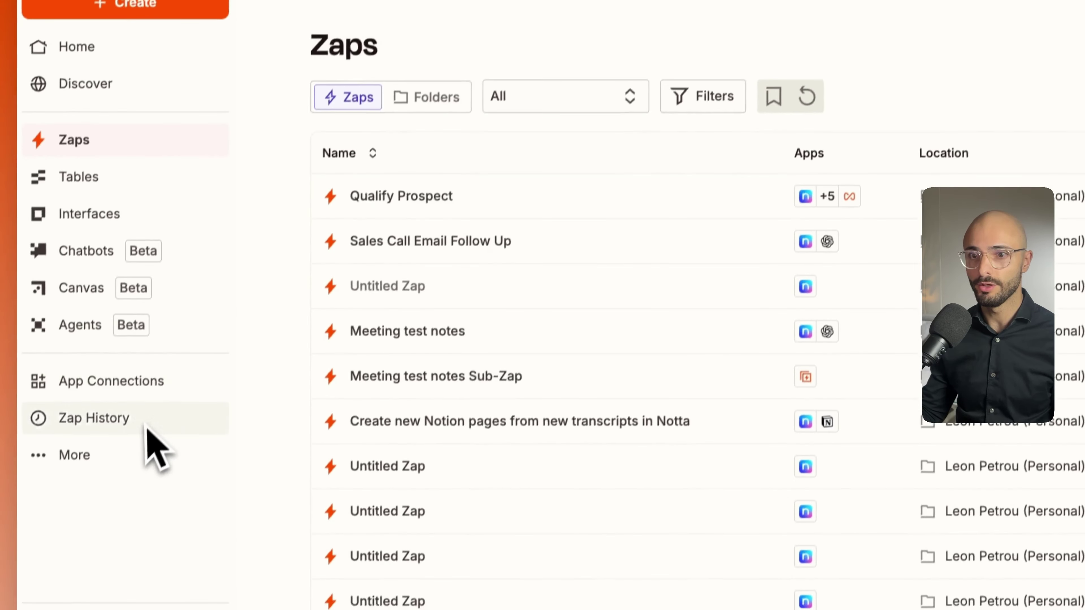
{"action": "left_click", "coordinate": [121, 401]}
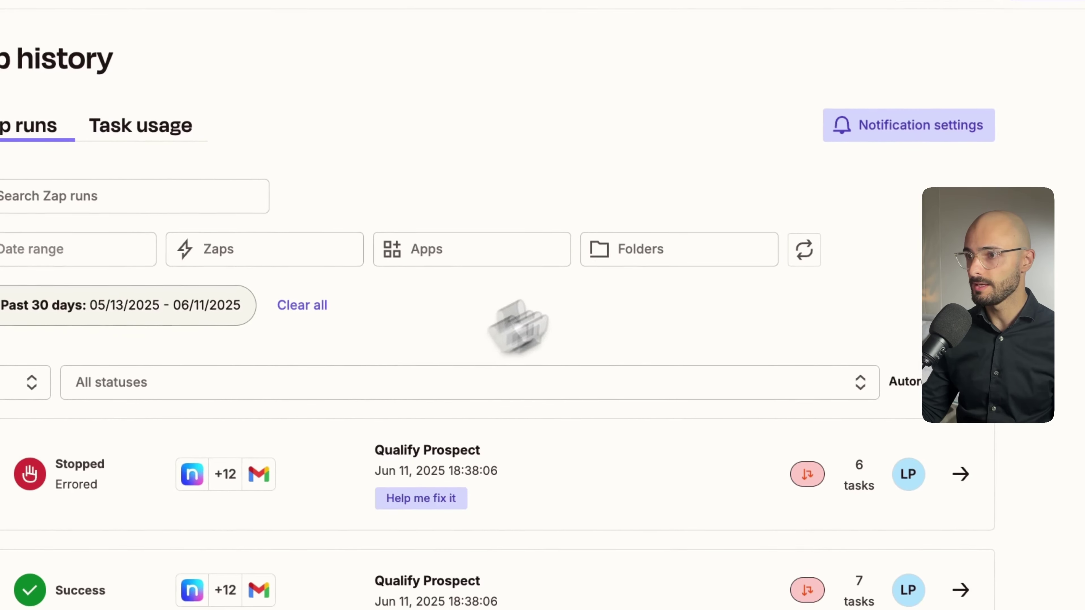
{"action": "left_click", "coordinate": [810, 249]}
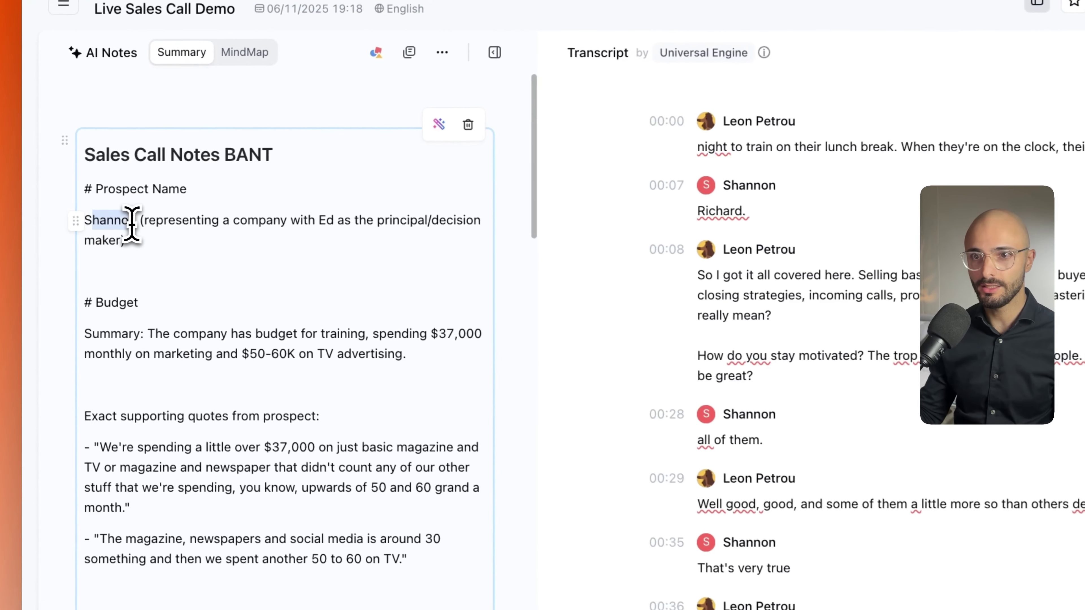
- Examine the Prospect Name and Budget sections of the Sales Call Notes BANT summary in Notta
{"action": "left_click_drag", "start_coordinate": [89, 220], "coordinate": [152, 223]}
{"action": "left_click", "coordinate": [155, 222]}
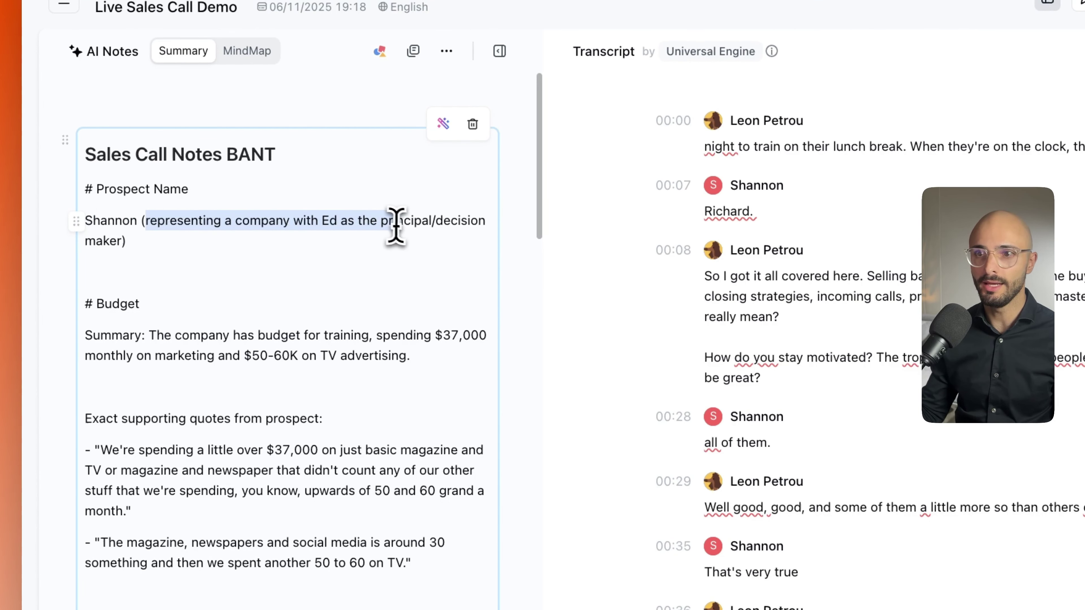
{"action": "left_click_drag", "start_coordinate": [454, 229], "coordinate": [491, 240]}
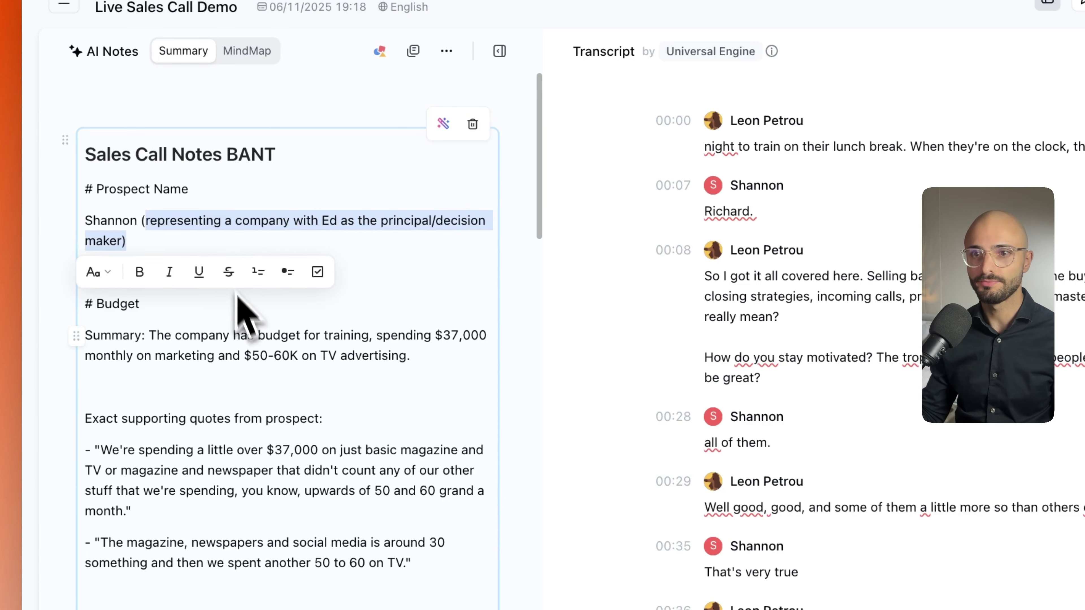
{"action": "left_click", "coordinate": [223, 233]}
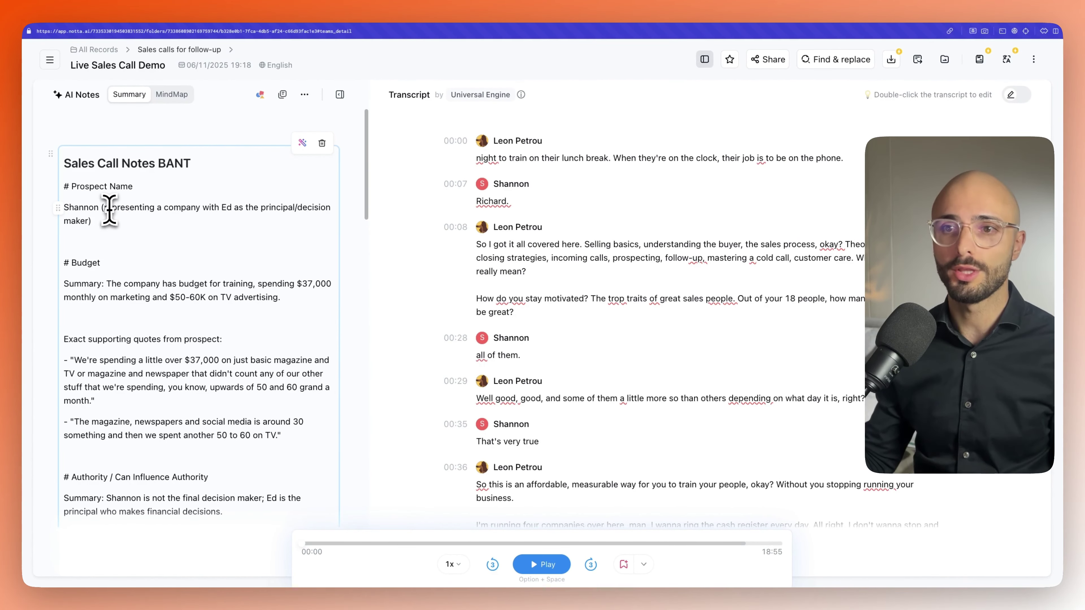
{"action": "scroll", "coordinate": [105, 227], "scroll_direction": "down", "scroll_amount": 3}
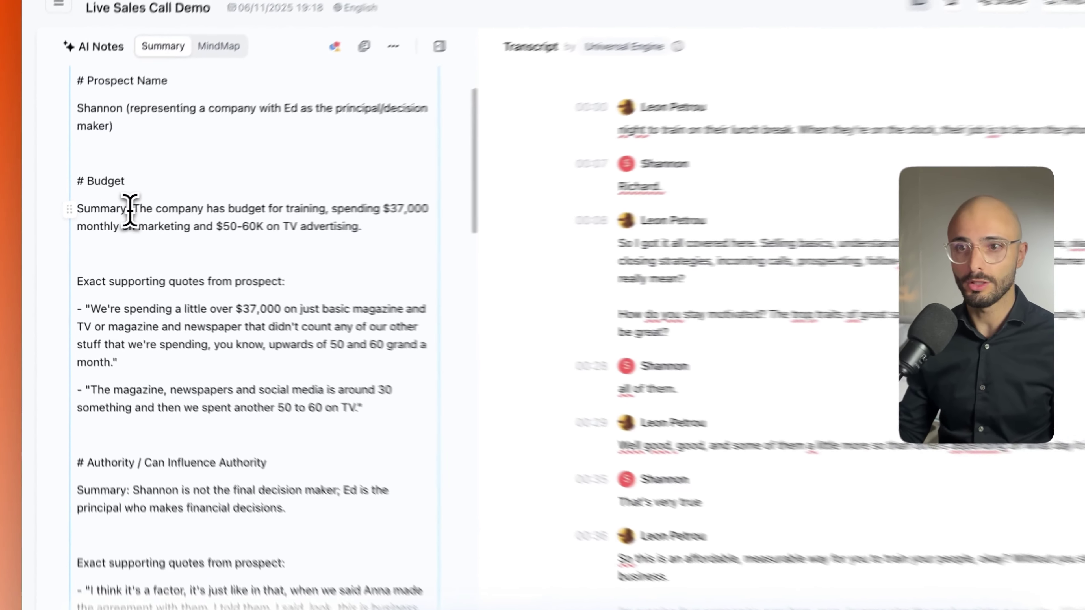
- Review the Budget summary and the exact supporting quotes from the prospect in the AI notes
{"action": "left_click_drag", "start_coordinate": [106, 219], "coordinate": [285, 230]}
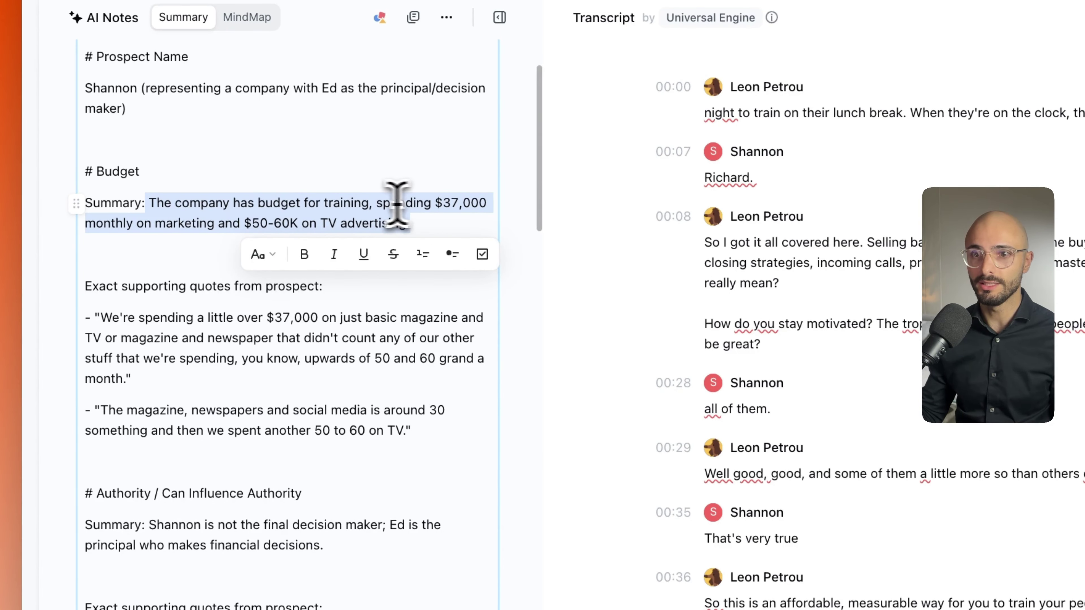
{"action": "scroll", "coordinate": [366, 209], "scroll_direction": "down", "scroll_amount": 4}
{"action": "left_click", "coordinate": [183, 210]}
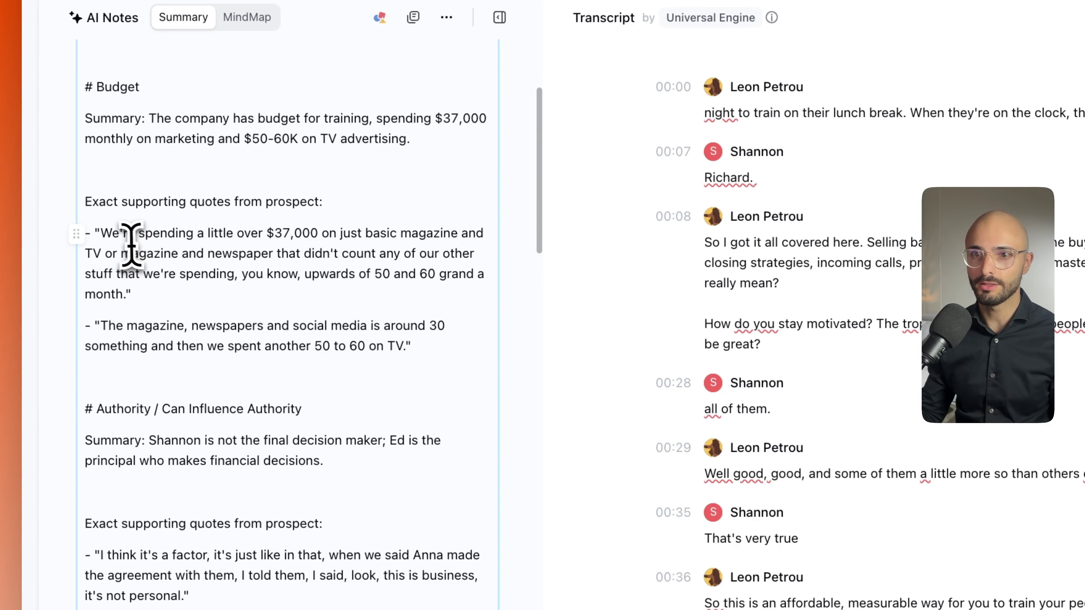
{"action": "left_click_drag", "start_coordinate": [104, 232], "coordinate": [118, 286]}
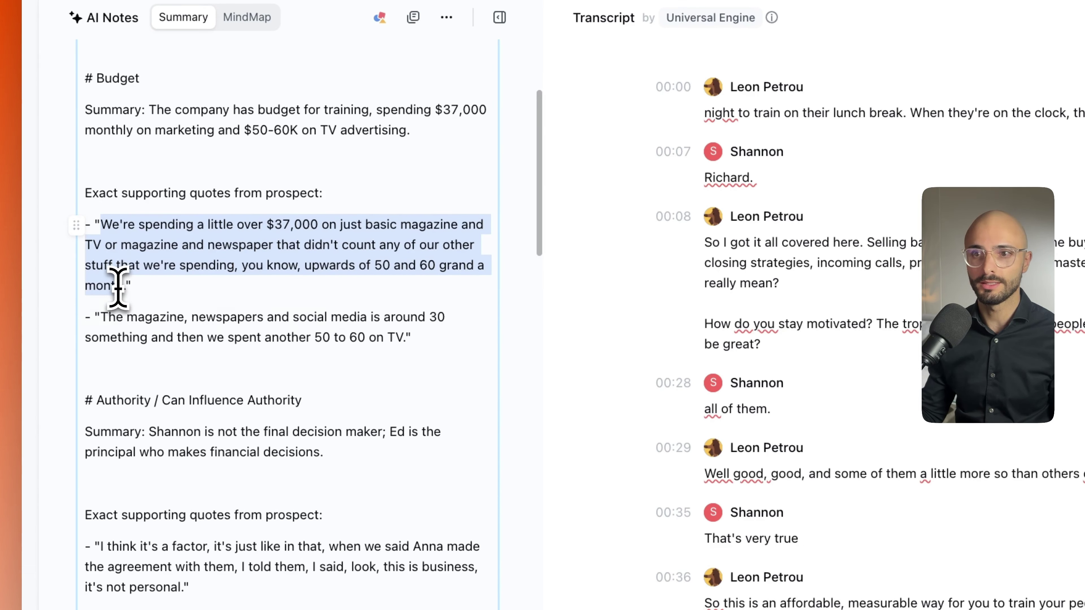
{"action": "scroll", "coordinate": [266, 384], "scroll_direction": "down", "scroll_amount": 1}
{"action": "left_click_drag", "start_coordinate": [298, 370], "coordinate": [115, 294]}
- Read the Authority / Can Influence Authority summary in the AI notes
{"action": "scroll", "coordinate": [225, 310], "scroll_direction": "down", "scroll_amount": 6}
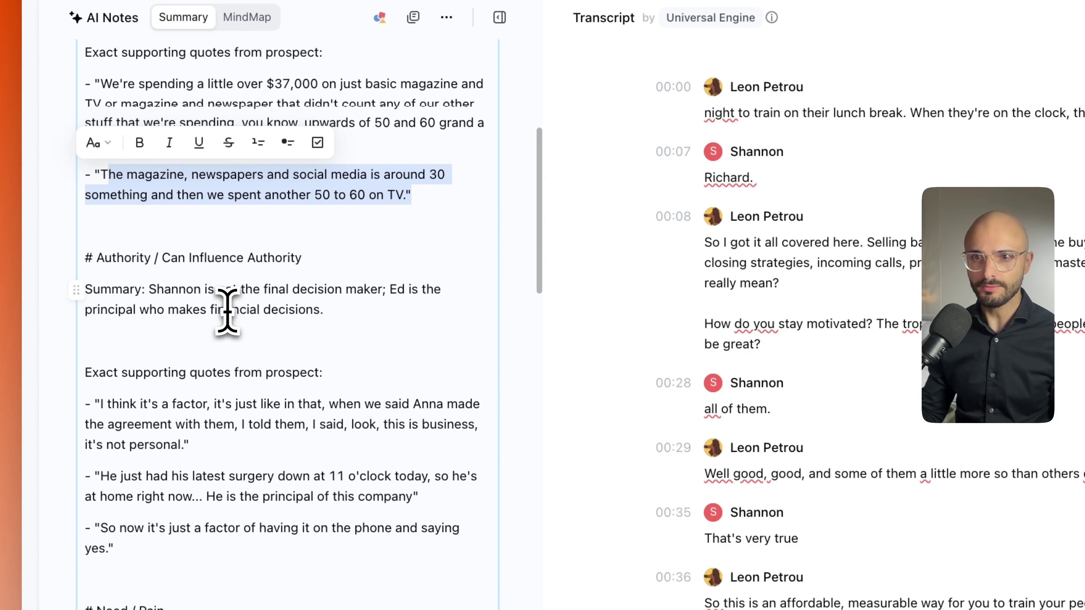
{"action": "left_click_drag", "start_coordinate": [334, 306], "coordinate": [266, 289]}
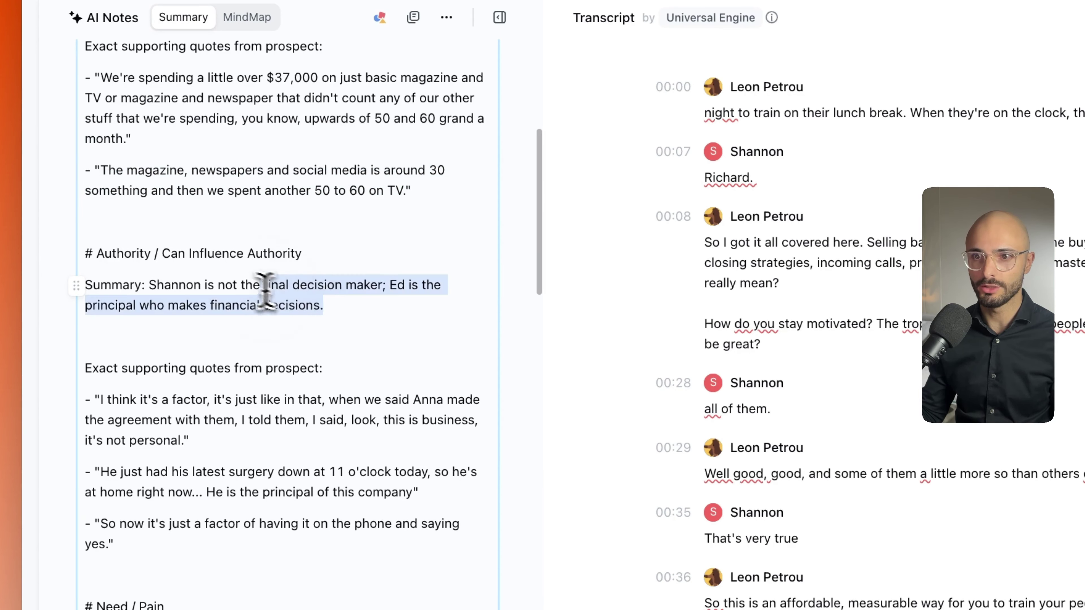
{"action": "left_click_drag", "start_coordinate": [140, 289], "coordinate": [150, 283]}
{"action": "scroll", "coordinate": [273, 331], "scroll_direction": "down", "scroll_amount": 1}
{"action": "scroll", "coordinate": [273, 331], "scroll_direction": "down", "scroll_amount": 10}
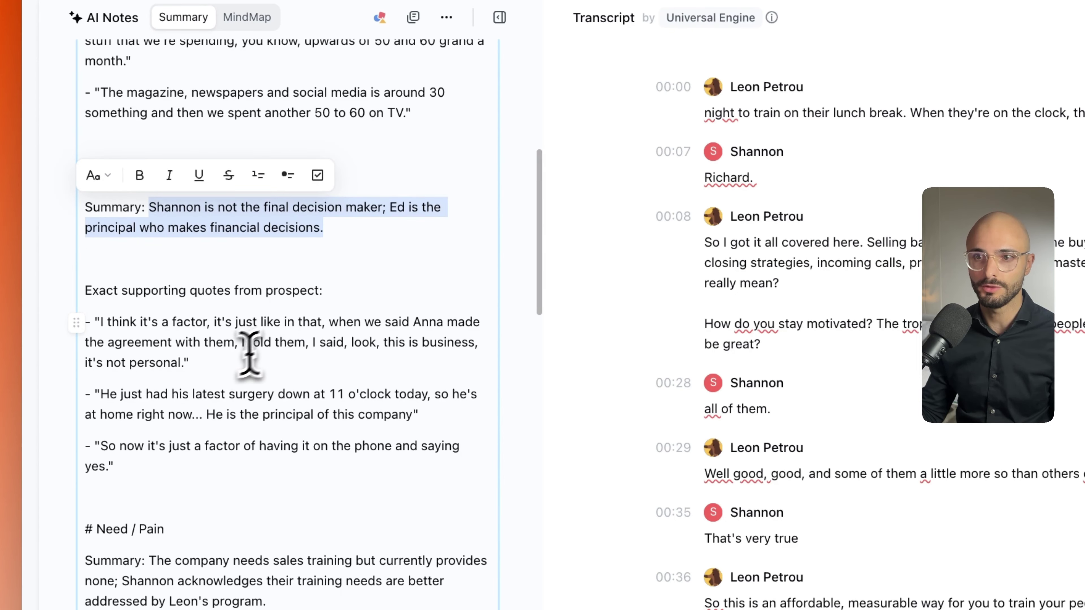
- Examine the Need / Pain summary and its supporting quotes, and compare the speaker labels in the transcript
{"action": "scroll", "coordinate": [229, 370], "scroll_direction": "down", "scroll_amount": 5}
{"action": "left_click_drag", "start_coordinate": [284, 329], "coordinate": [145, 269]}
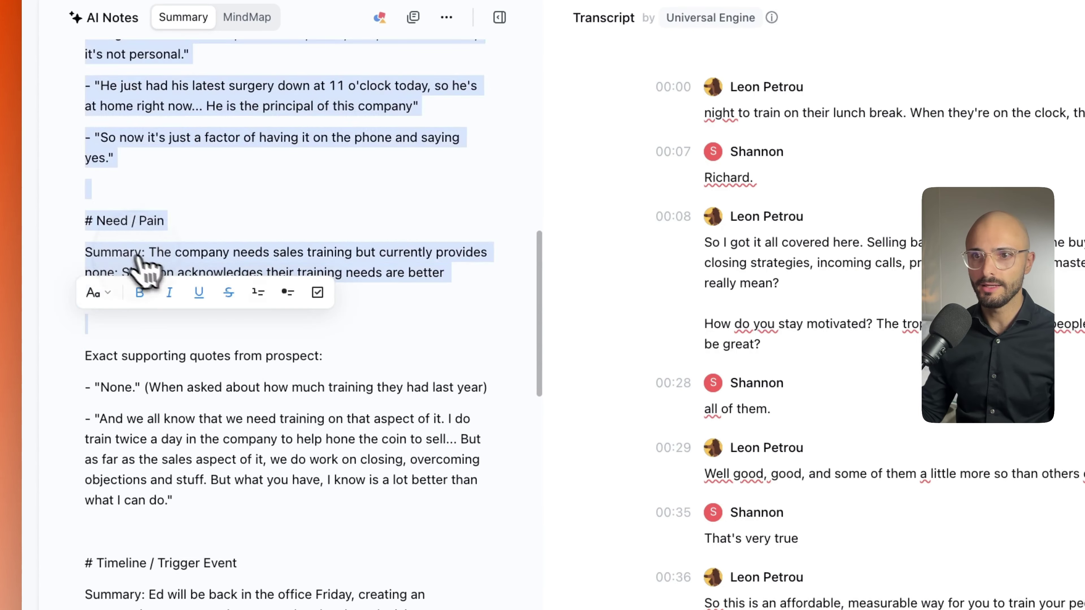
{"action": "scroll", "coordinate": [187, 295], "scroll_direction": "up", "scroll_amount": 1}
{"action": "left_click", "coordinate": [221, 309]}
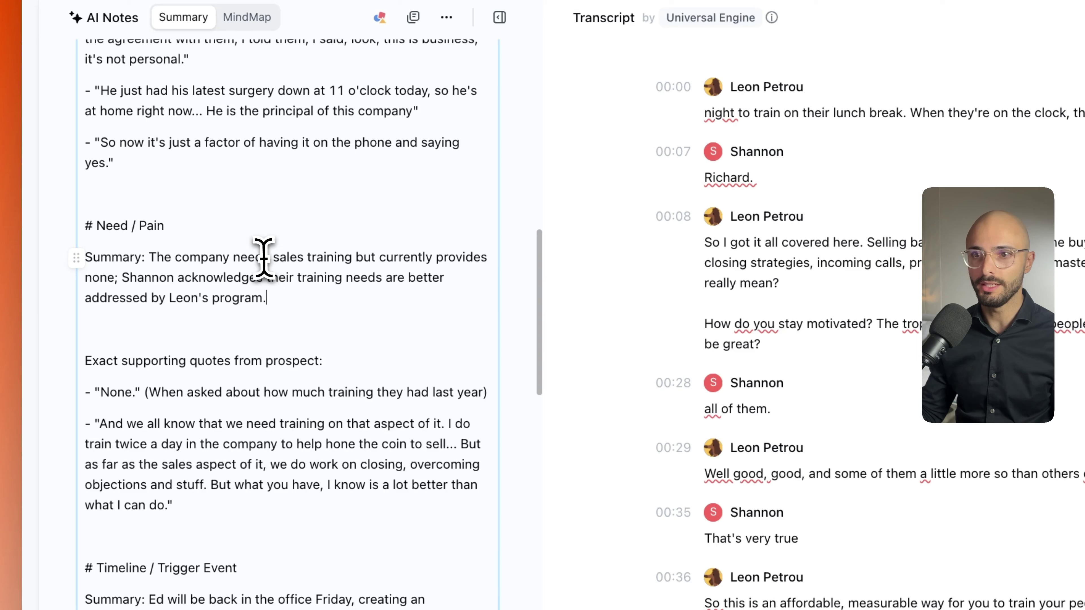
{"action": "left_click_drag", "start_coordinate": [272, 258], "coordinate": [391, 258]}
{"action": "left_click", "coordinate": [196, 289]}
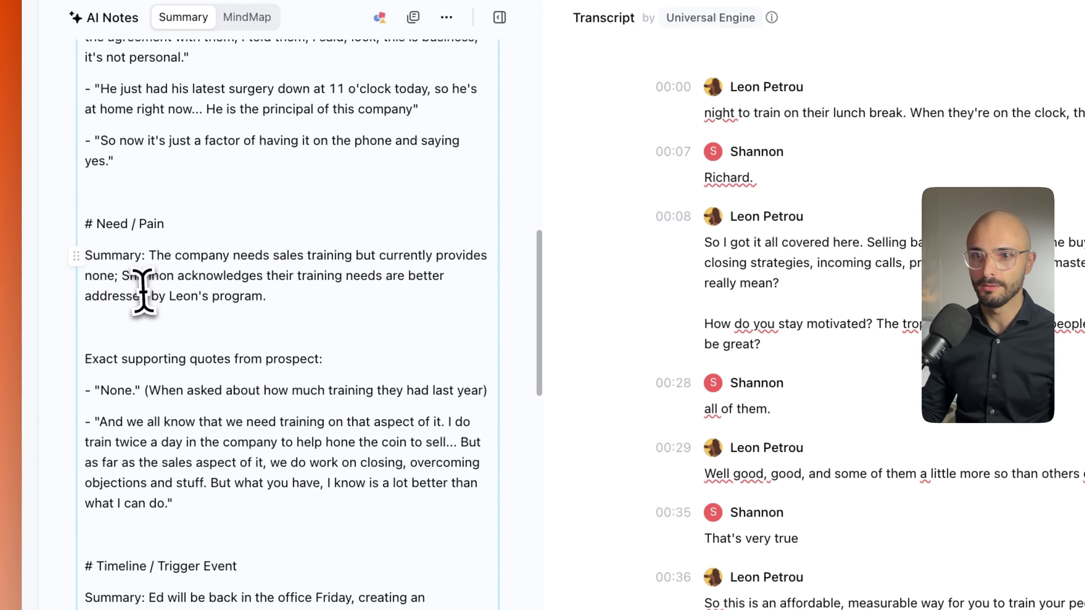
{"action": "left_click", "coordinate": [196, 296]}
{"action": "scroll", "coordinate": [191, 296], "scroll_direction": "down", "scroll_amount": 1}
{"action": "left_click_drag", "start_coordinate": [159, 293], "coordinate": [184, 296]}
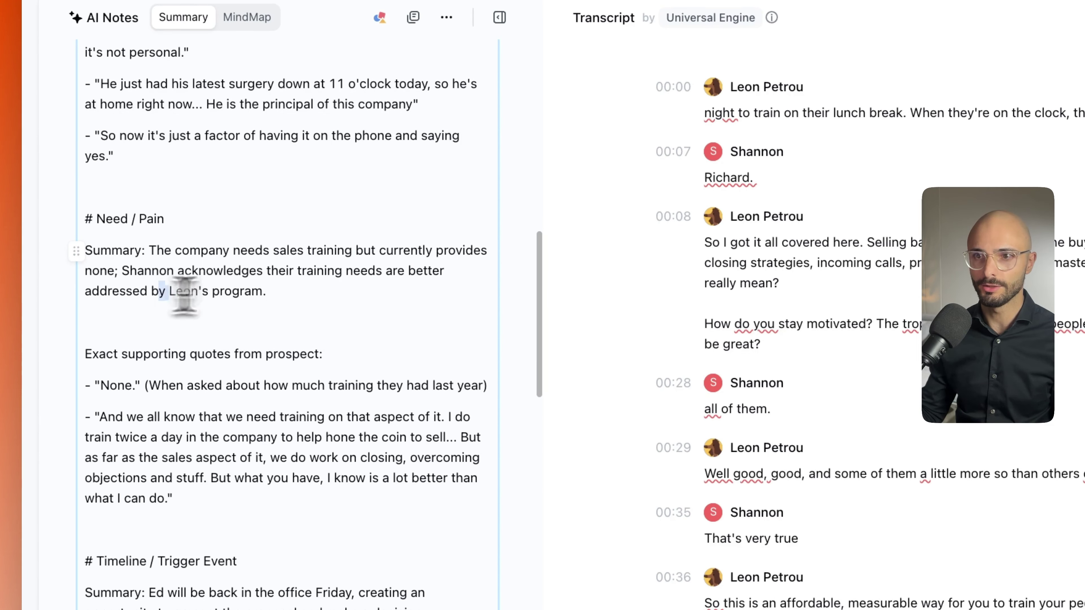
{"action": "scroll", "coordinate": [180, 294], "scroll_direction": "down", "scroll_amount": 1}
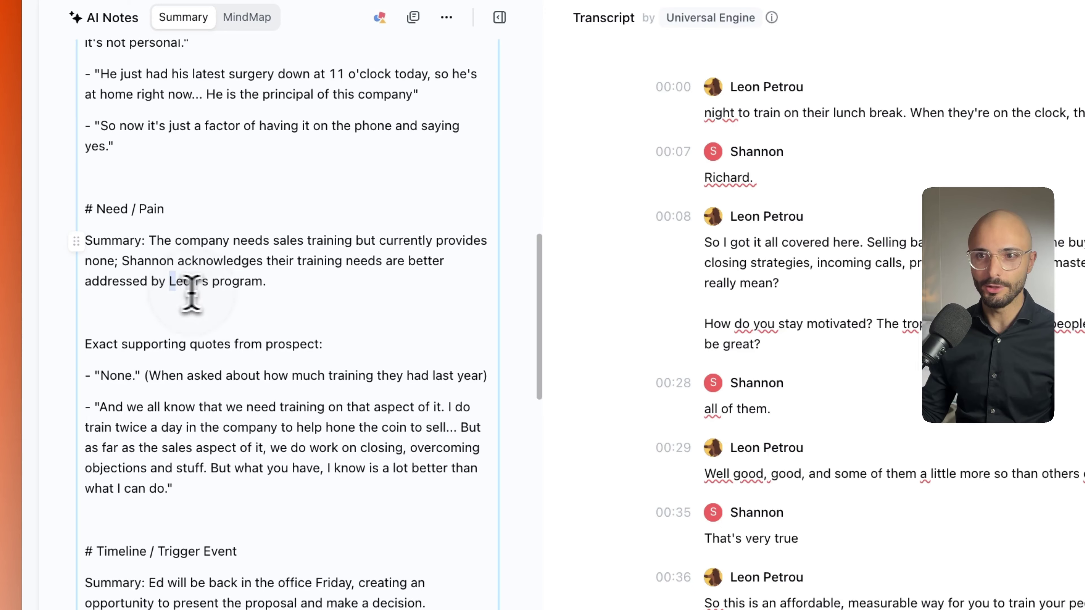
{"action": "double_click", "coordinate": [190, 293]}
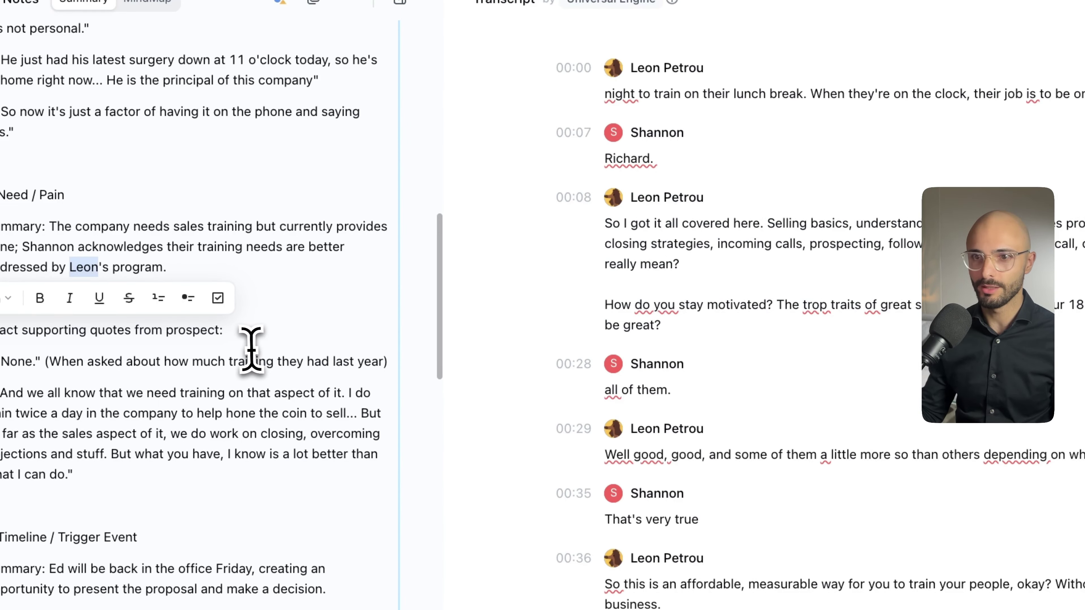
{"action": "scroll", "coordinate": [251, 348], "scroll_direction": "down", "scroll_amount": 2}
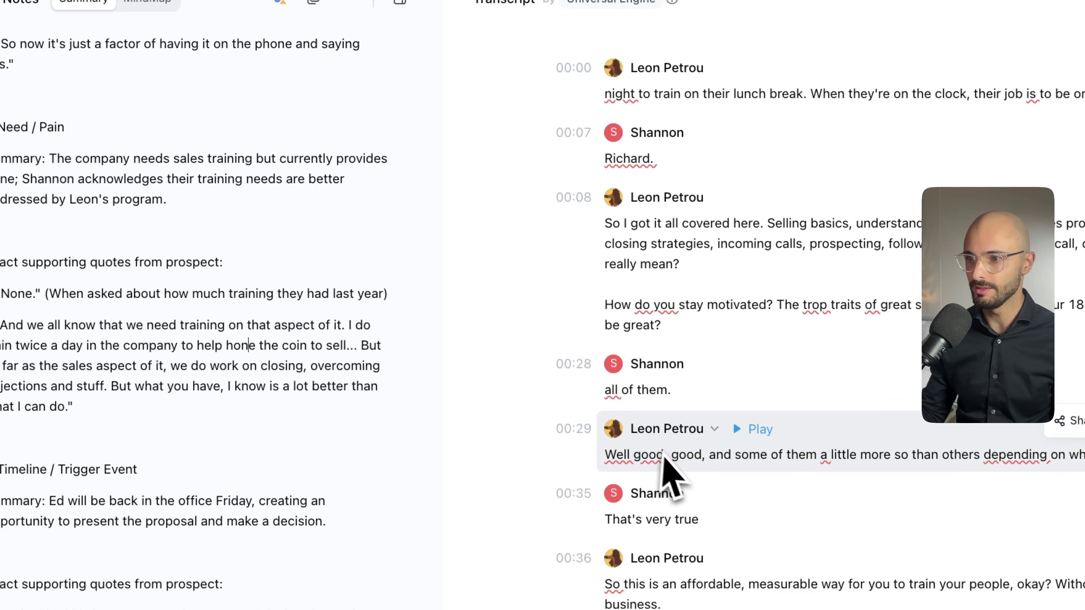
{"action": "scroll", "coordinate": [675, 466], "scroll_direction": "down", "scroll_amount": 3}
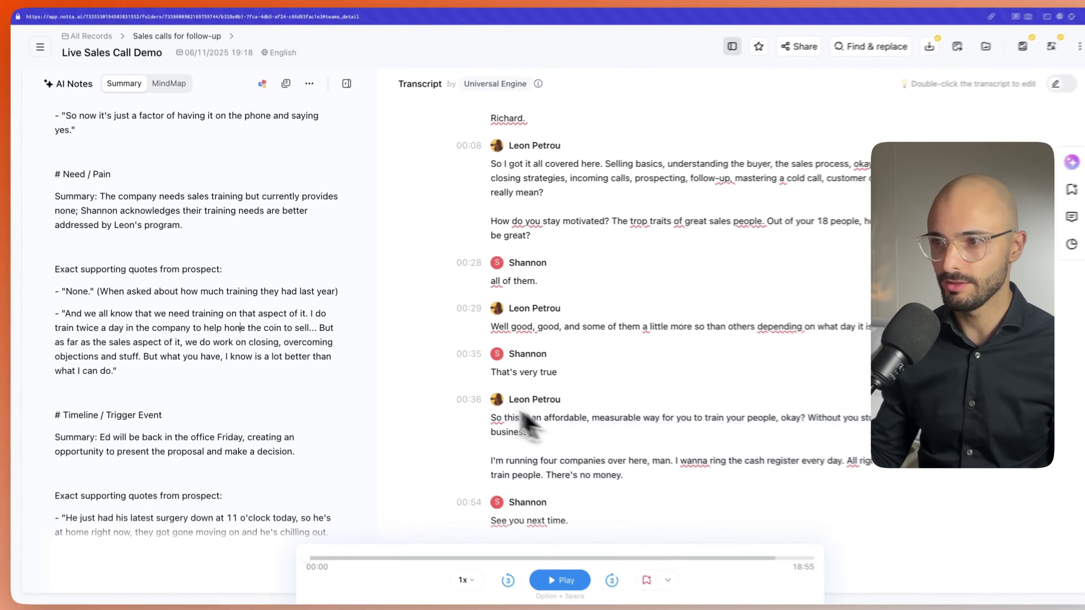
- Review the action items for the salesperson and for the prospect at the end of the AI notes
{"action": "scroll", "coordinate": [189, 306], "scroll_direction": "down", "scroll_amount": 10}
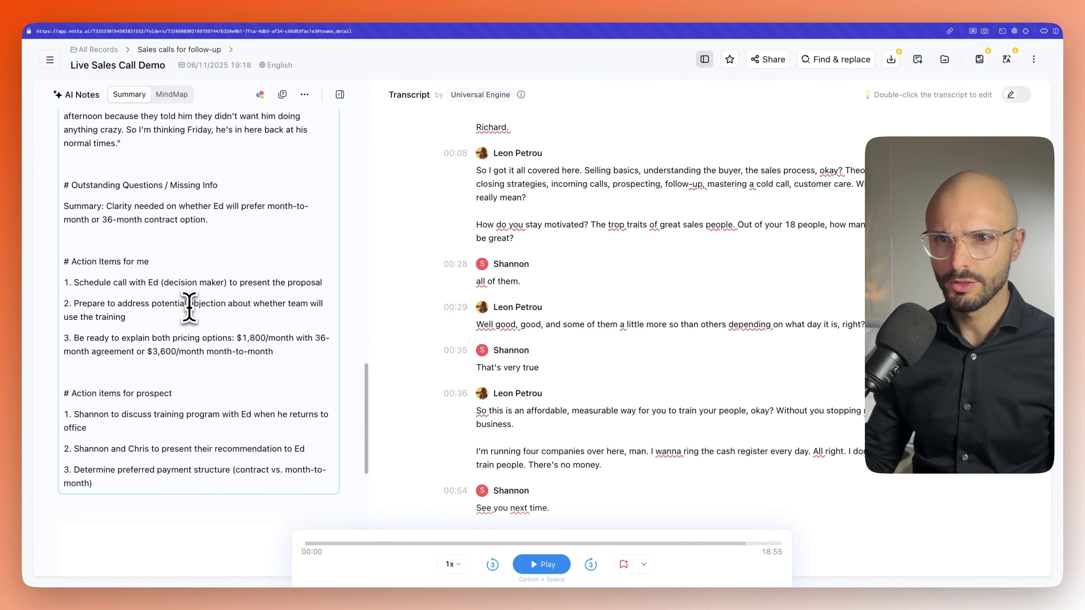
{"action": "scroll", "coordinate": [189, 307], "scroll_direction": "down", "scroll_amount": 3}
{"action": "left_click_drag", "start_coordinate": [75, 198], "coordinate": [256, 270]}
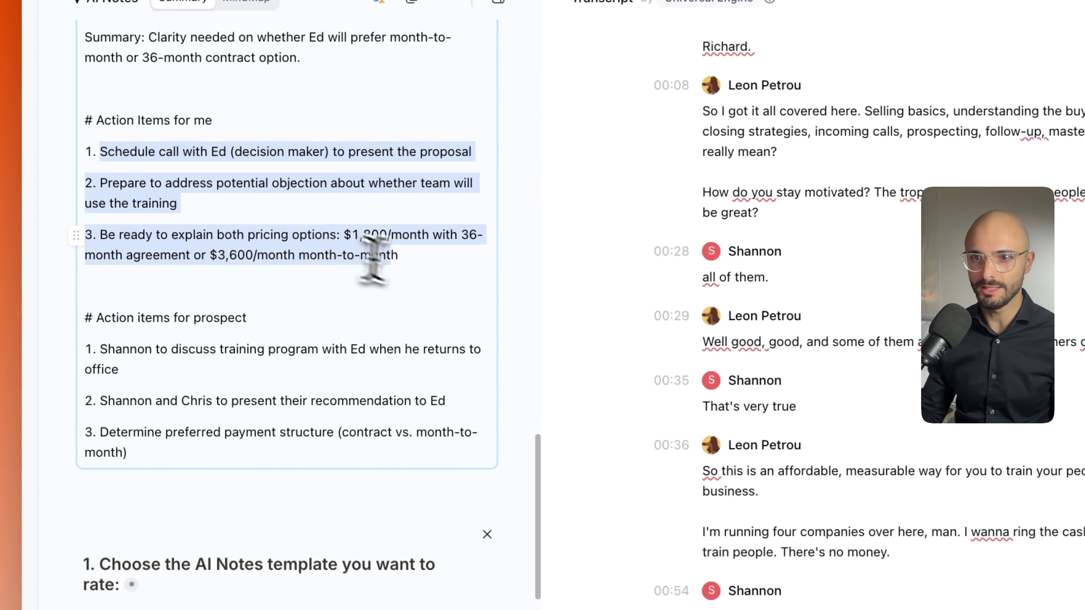
{"action": "left_click_drag", "start_coordinate": [108, 349], "coordinate": [237, 449]}
{"action": "left_click", "coordinate": [289, 384]}
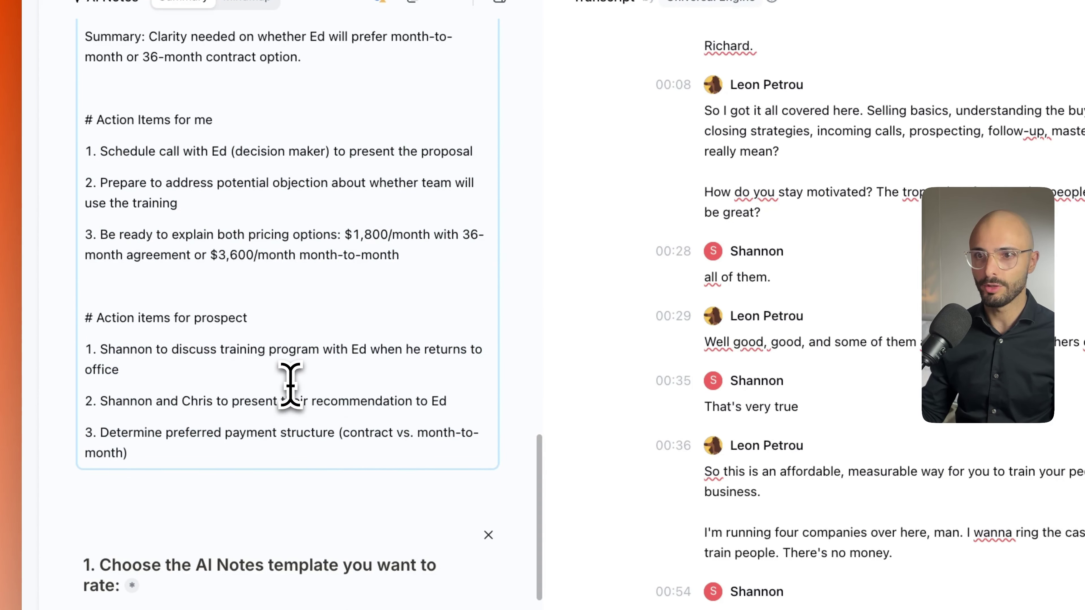
{"action": "scroll", "coordinate": [290, 383], "scroll_direction": "up", "scroll_amount": 10}
{"action": "scroll", "coordinate": [290, 384], "scroll_direction": "down", "scroll_amount": 10}
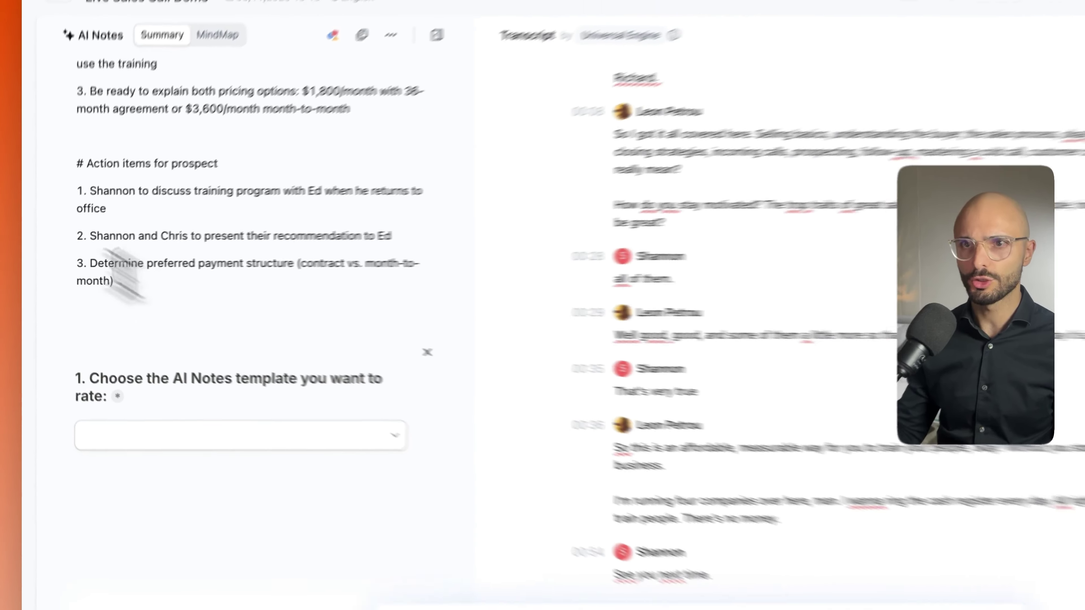
- Switch to Zapier and refresh the Zap runs in the Zap history
{"action": "mouse_move", "coordinate": [11, 186]}
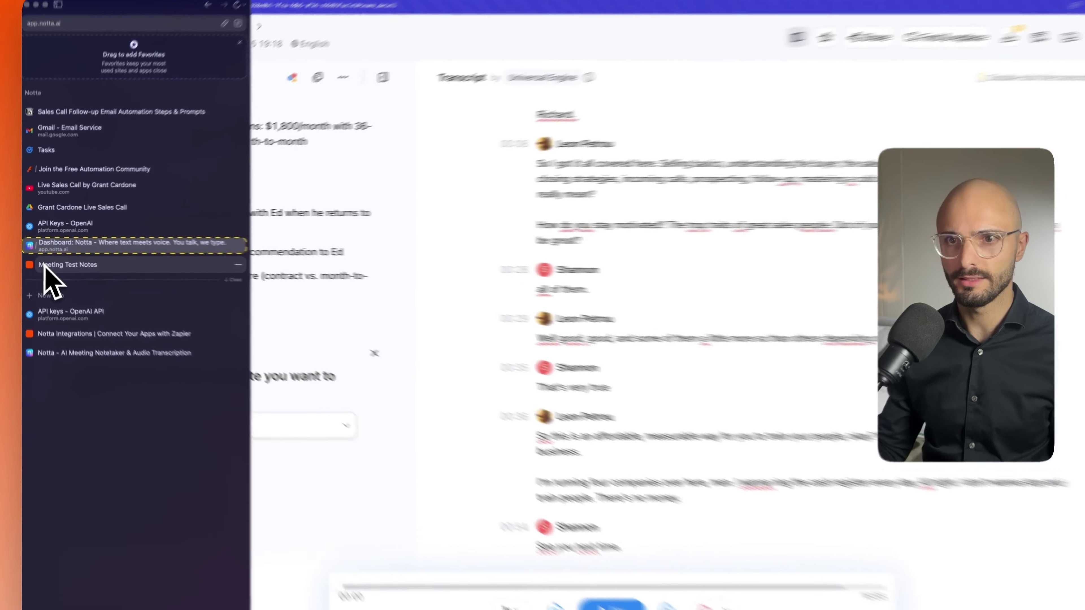
{"action": "left_click", "coordinate": [43, 259]}
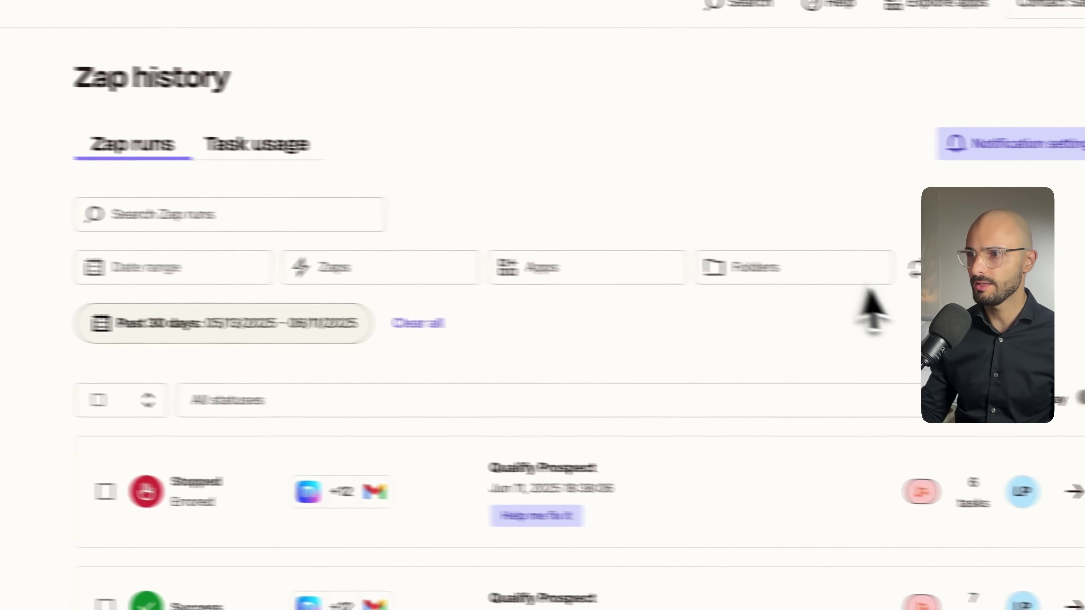
{"action": "left_click", "coordinate": [827, 263]}
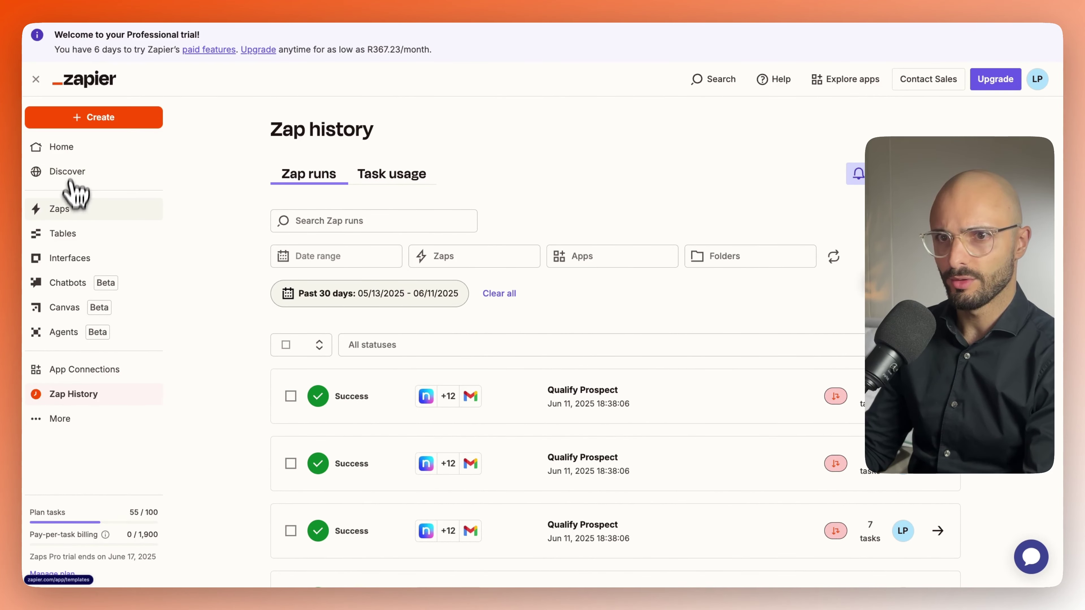
- Open the Sales Call Email Follow Up Zap from the Zaps list and start editing it
{"action": "left_click", "coordinate": [76, 150]}
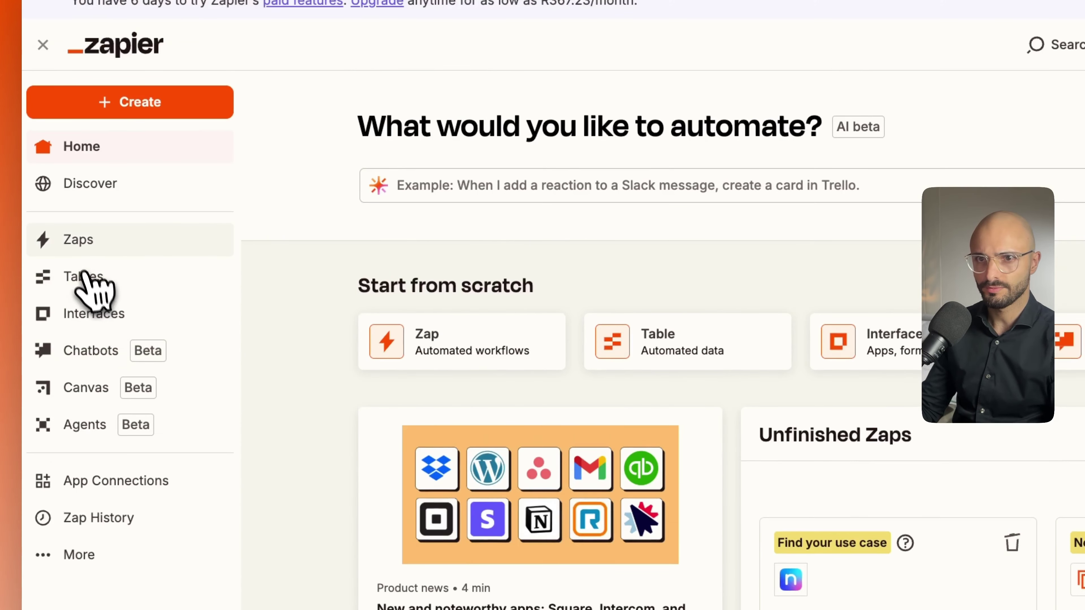
{"action": "left_click", "coordinate": [81, 251]}
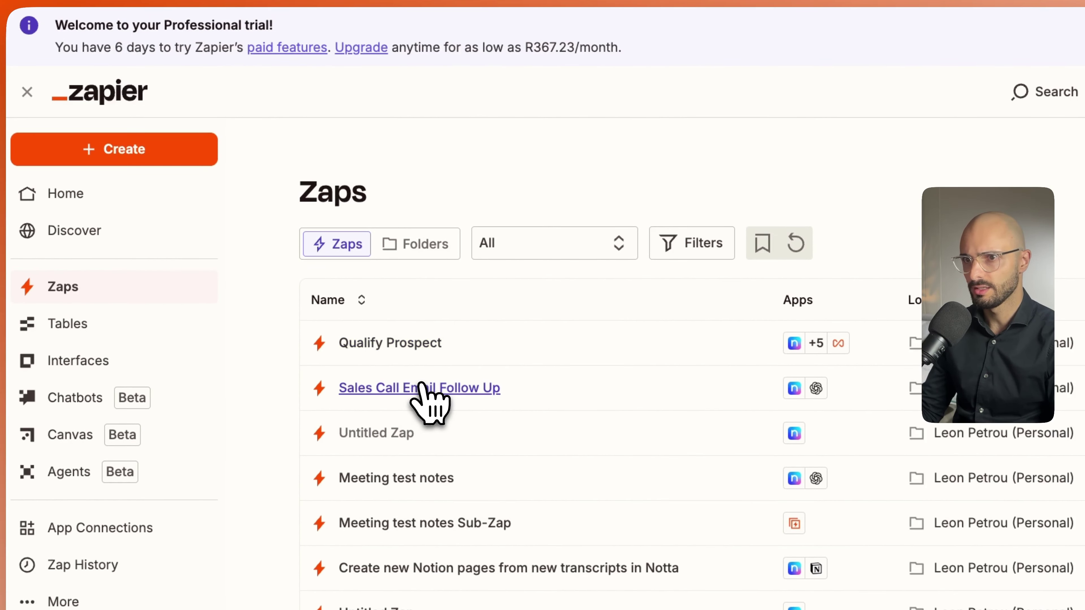
{"action": "left_click", "coordinate": [427, 388]}
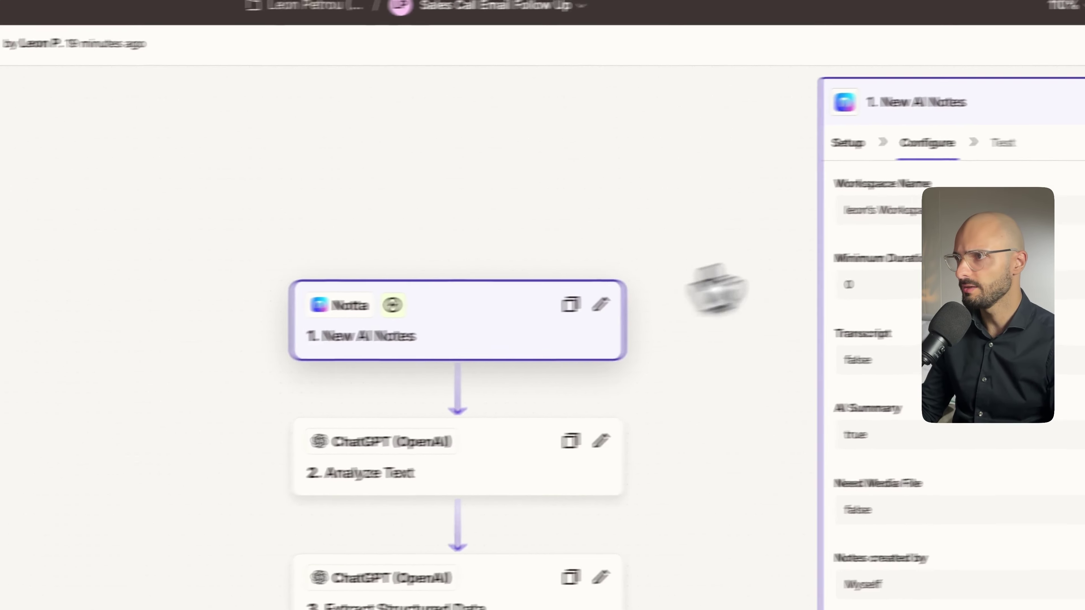
{"action": "left_click", "coordinate": [1034, 53]}
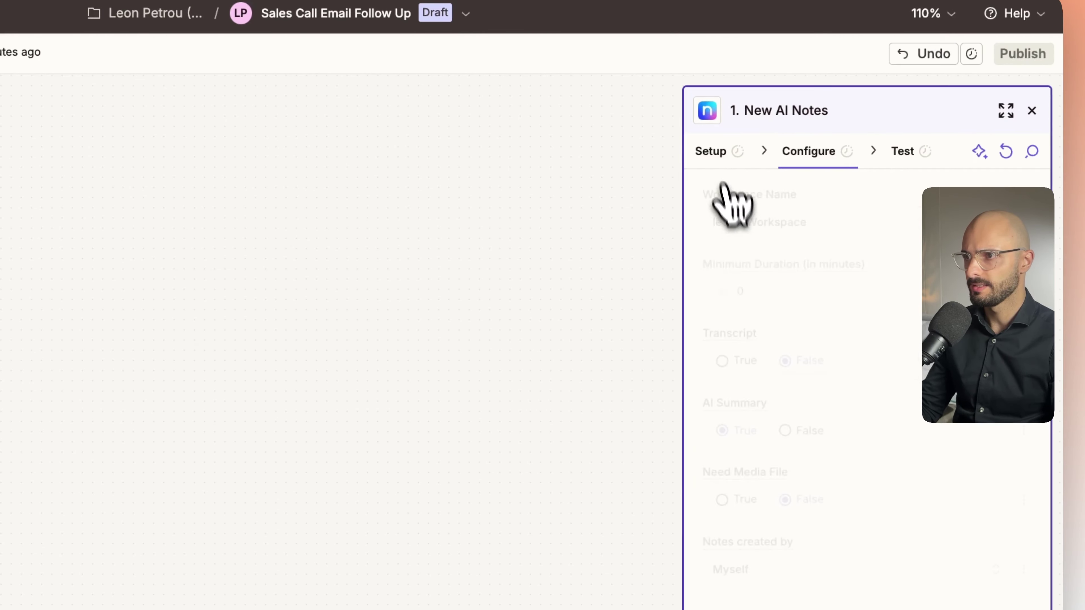
- Change the Account in the New AI Notes trigger setup to the connected Notta account used in 9 Zaps
{"action": "left_click", "coordinate": [709, 150]}
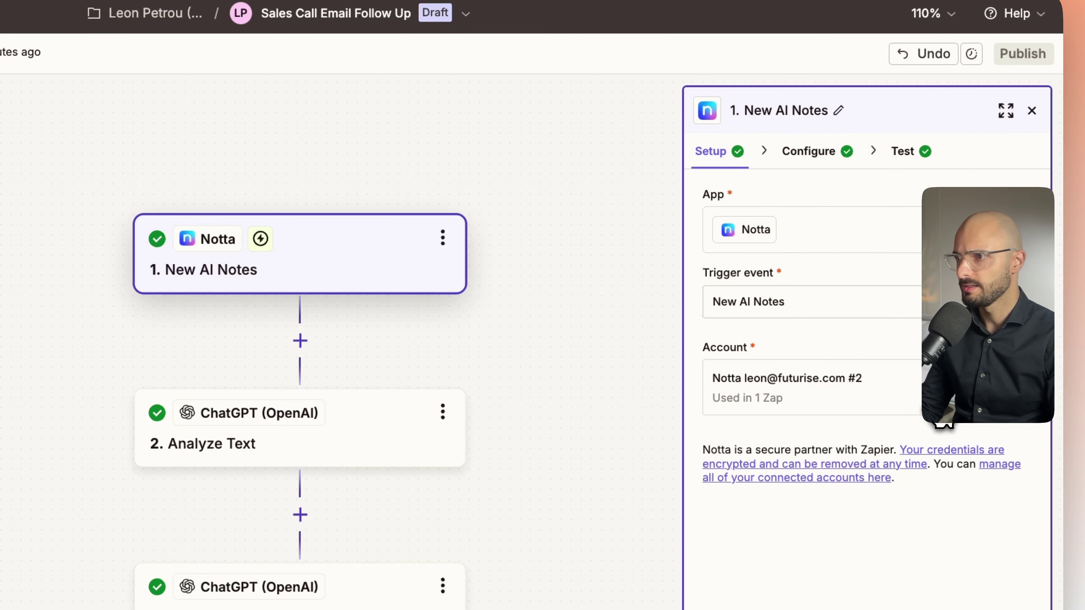
{"action": "left_click", "coordinate": [940, 408]}
{"action": "left_click", "coordinate": [412, 483]}
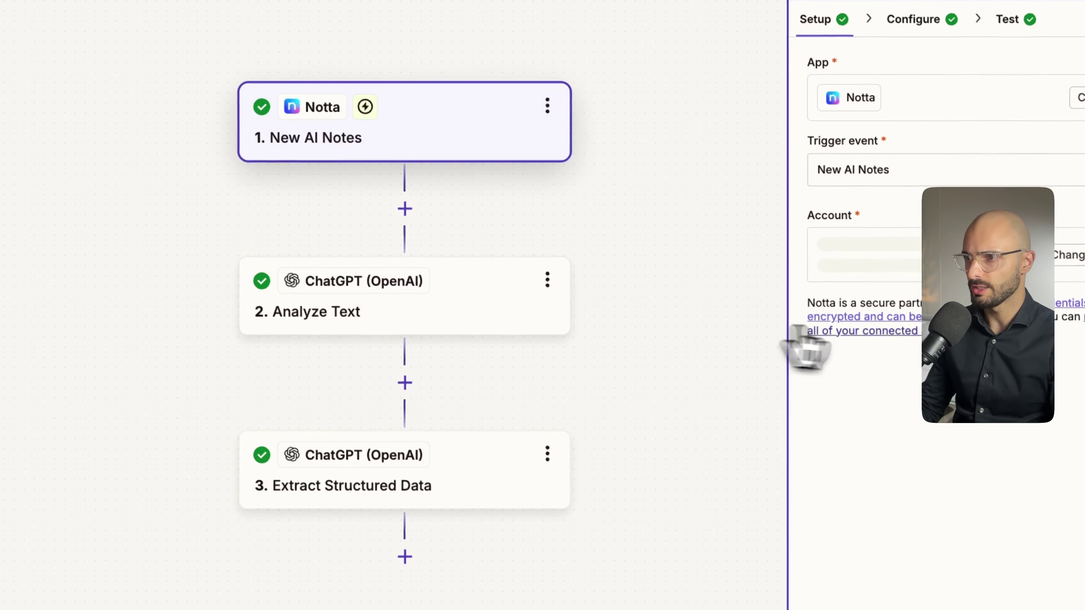
{"action": "left_click", "coordinate": [936, 272]}
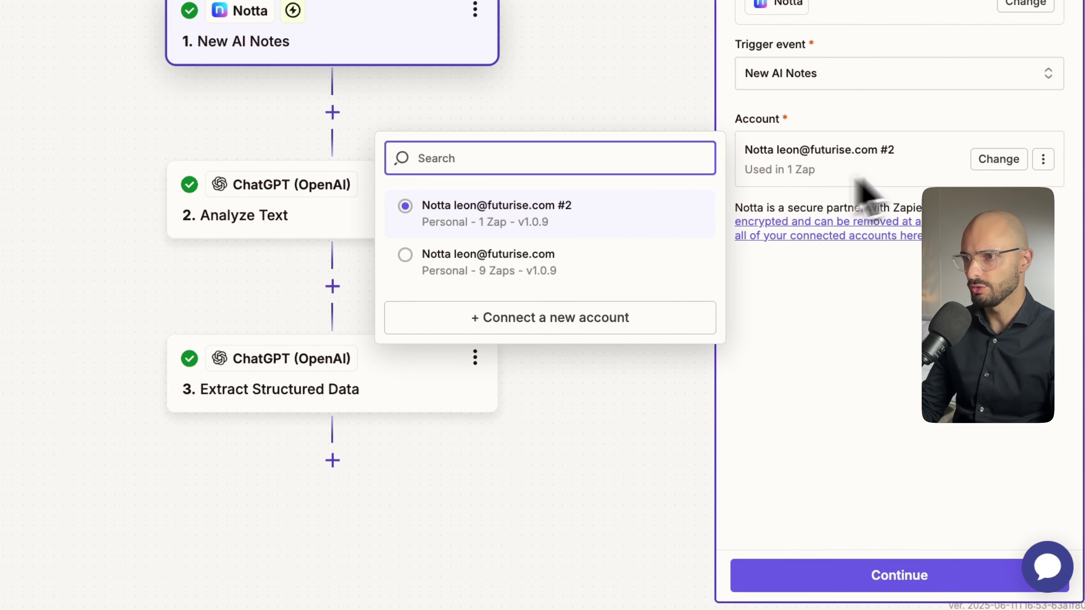
{"action": "left_click", "coordinate": [513, 252]}
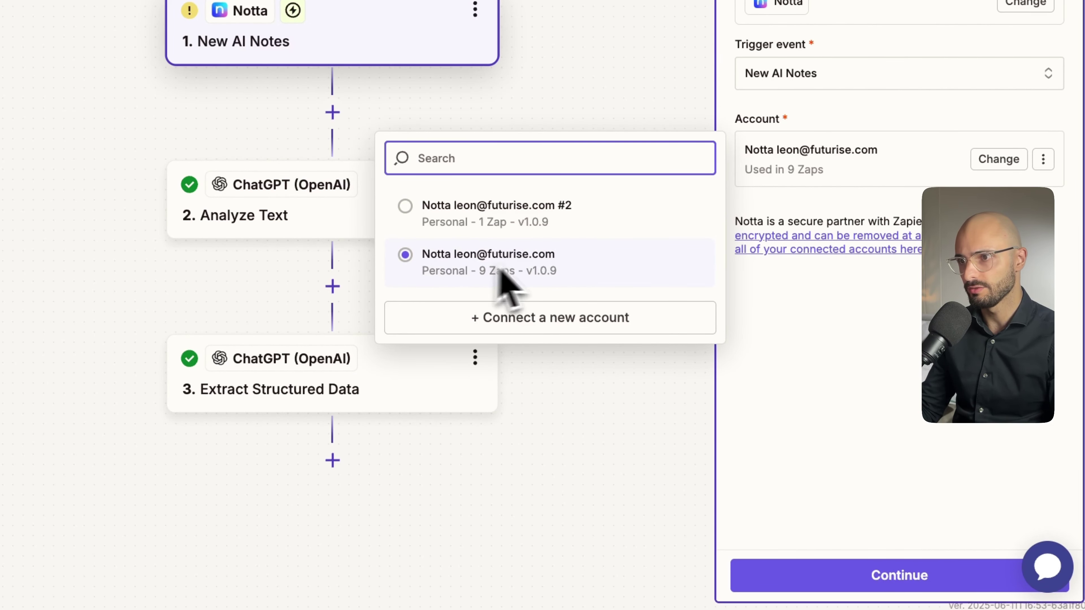
{"action": "left_click", "coordinate": [845, 381]}
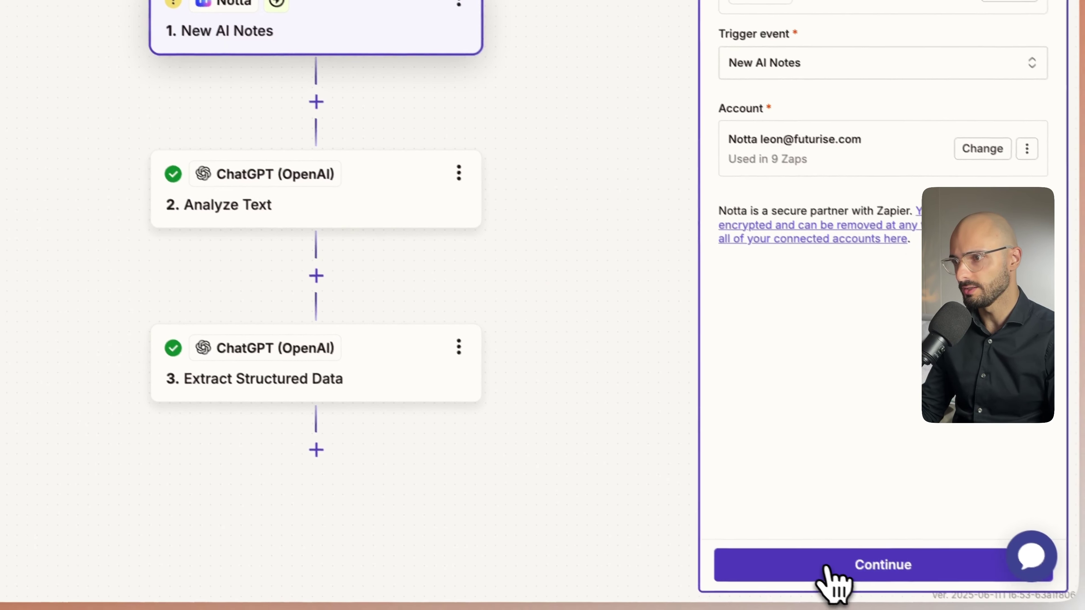
- Continue through the New AI Notes trigger configuration, test the trigger and close its settings
{"action": "left_click", "coordinate": [850, 581]}
{"action": "left_click", "coordinate": [884, 551]}
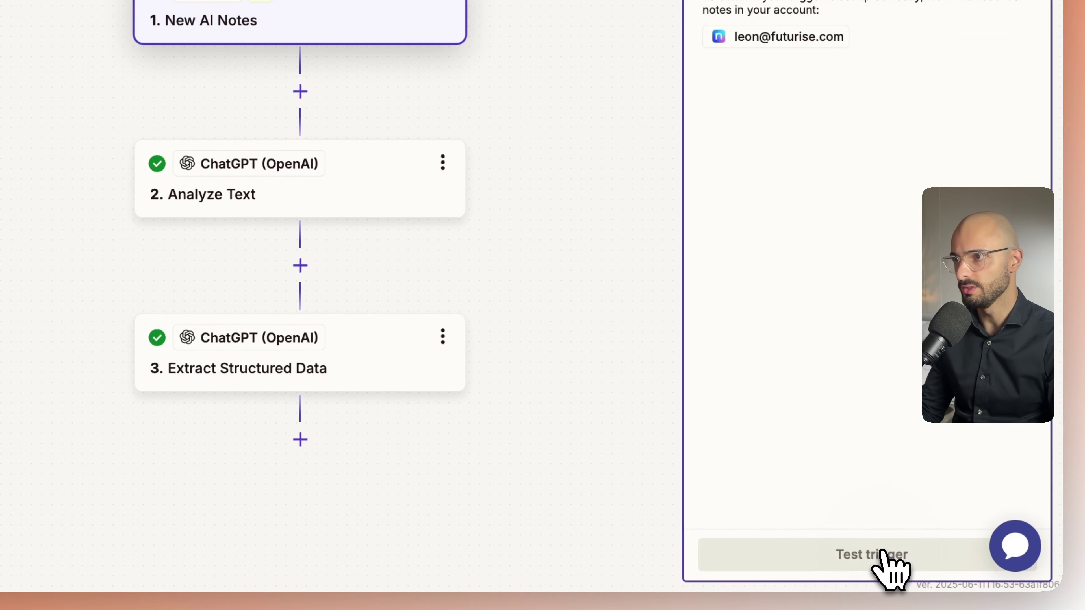
{"action": "left_click", "coordinate": [864, 566]}
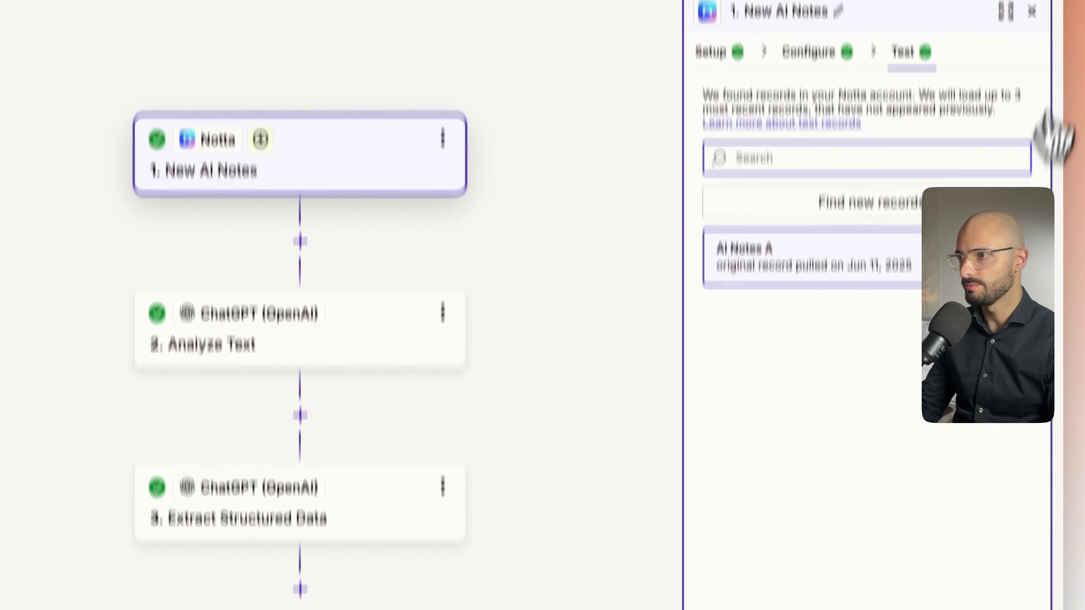
{"action": "left_click", "coordinate": [1036, 113]}
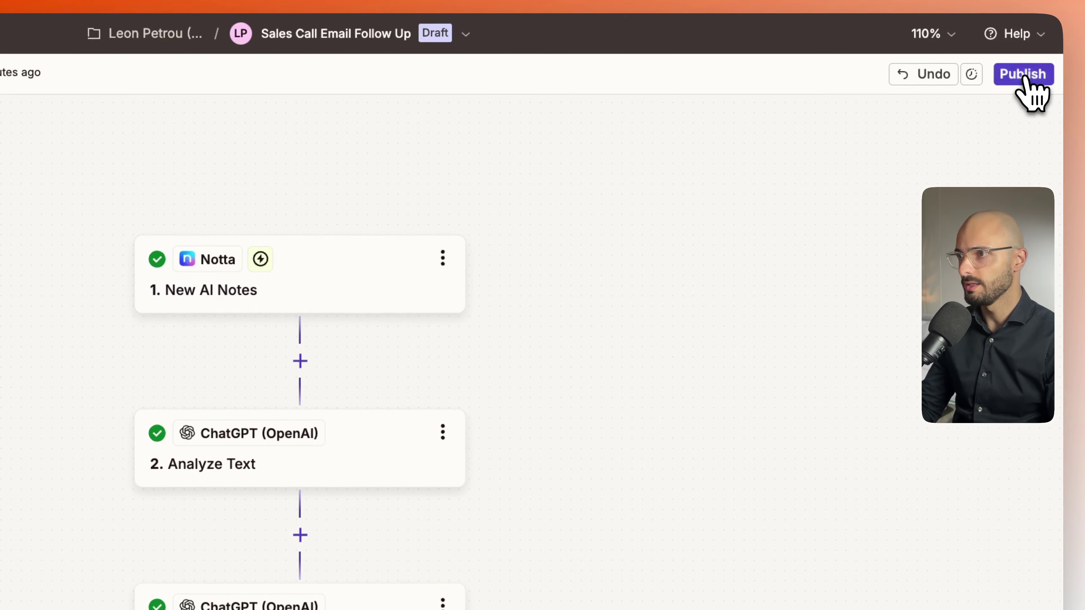
- Publish the edited Zap as a new version named "Changed Notta Account"
{"action": "left_click", "coordinate": [1023, 74]}
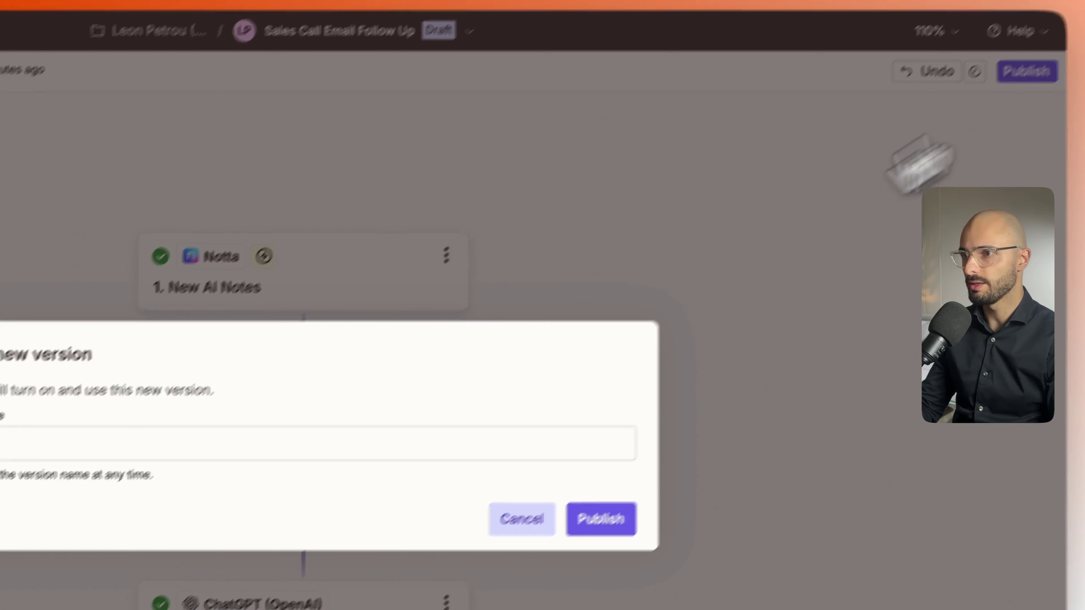
{"action": "left_click", "coordinate": [165, 443]}
{"action": "type", "text": "Chan"}
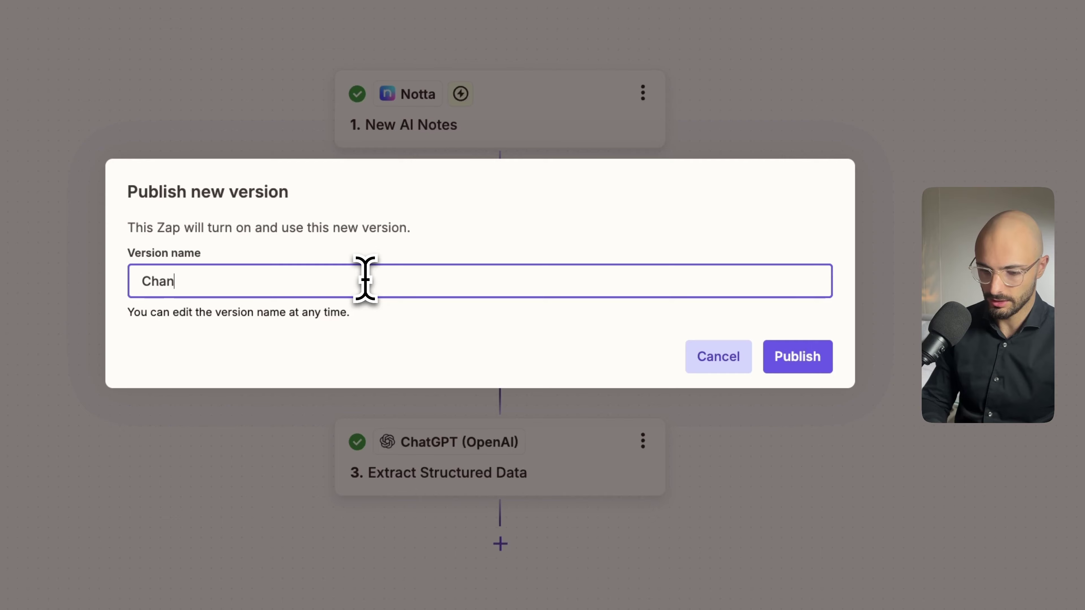
{"action": "type", "text": "ged Notta"}
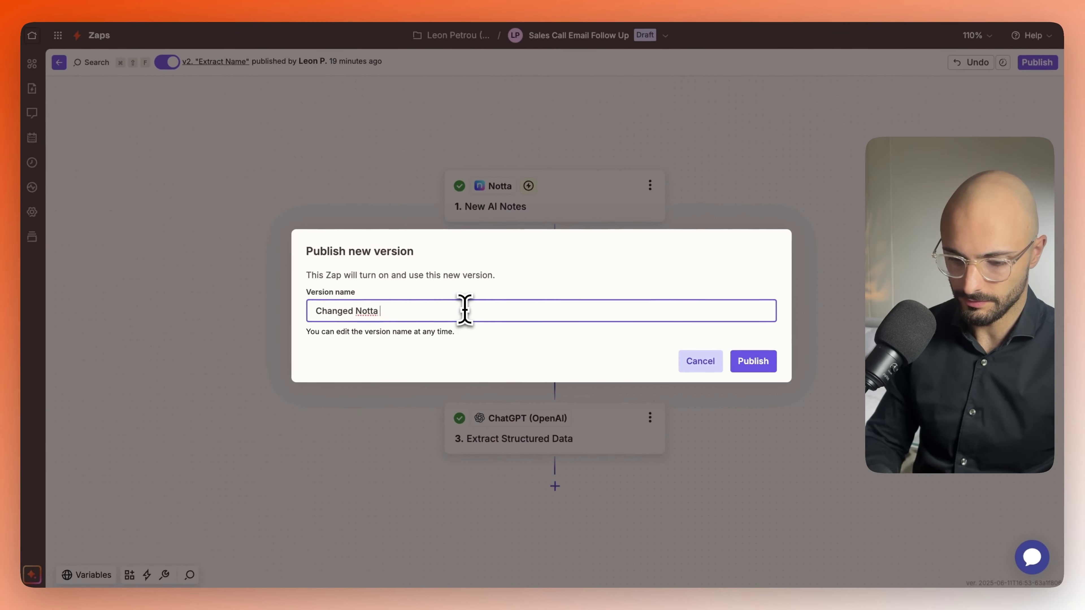
{"action": "type", "text": " Account"}
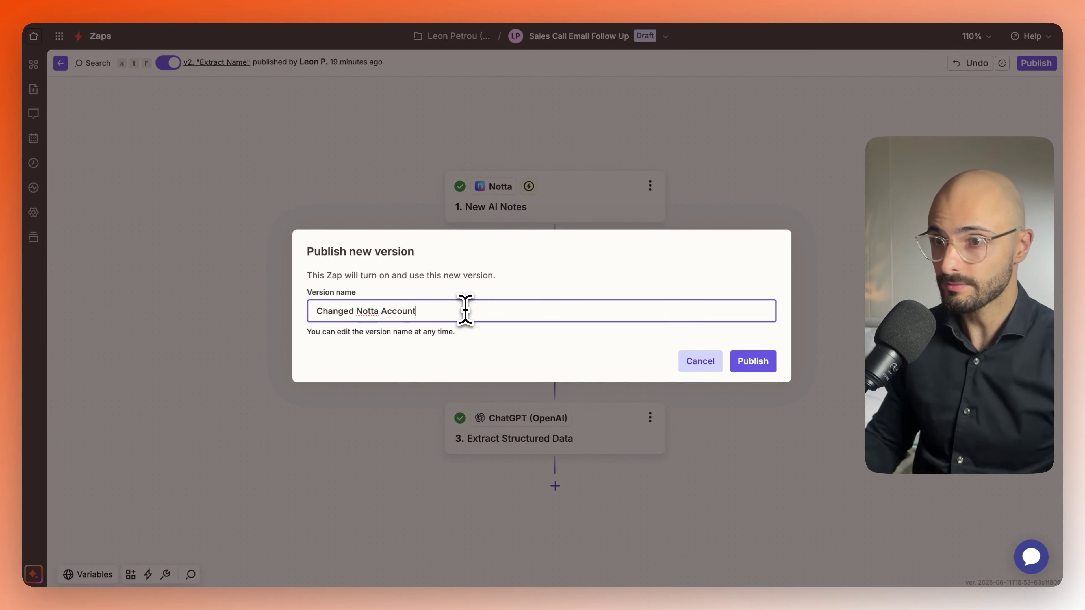
{"action": "left_click", "coordinate": [751, 361]}
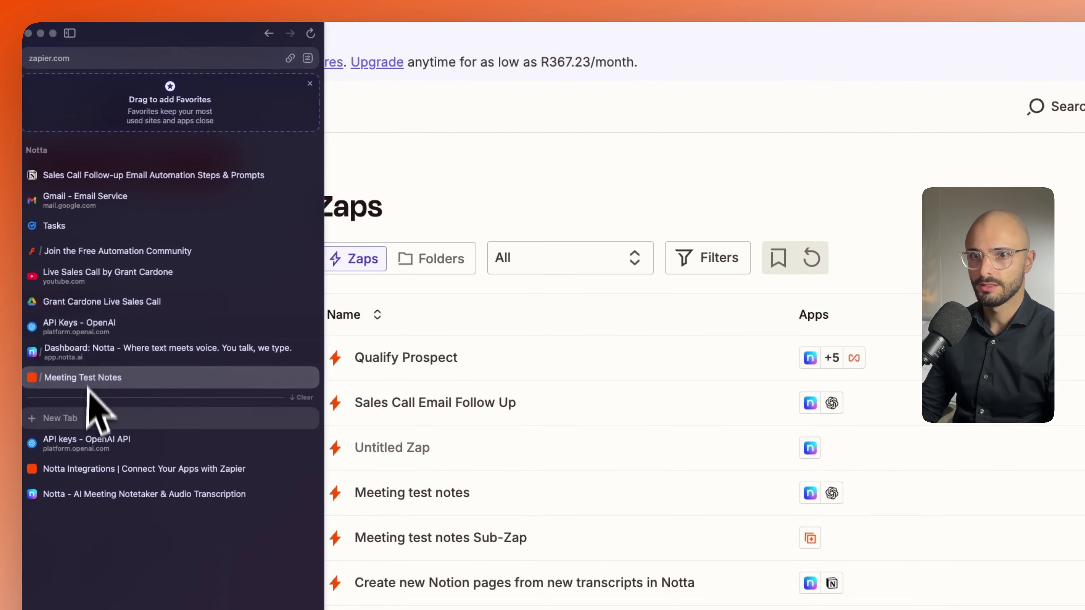
- Switch to Notta and open the Live Sales Call Demo record from the Sales calls for follow-up folder
{"action": "left_click", "coordinate": [94, 353]}
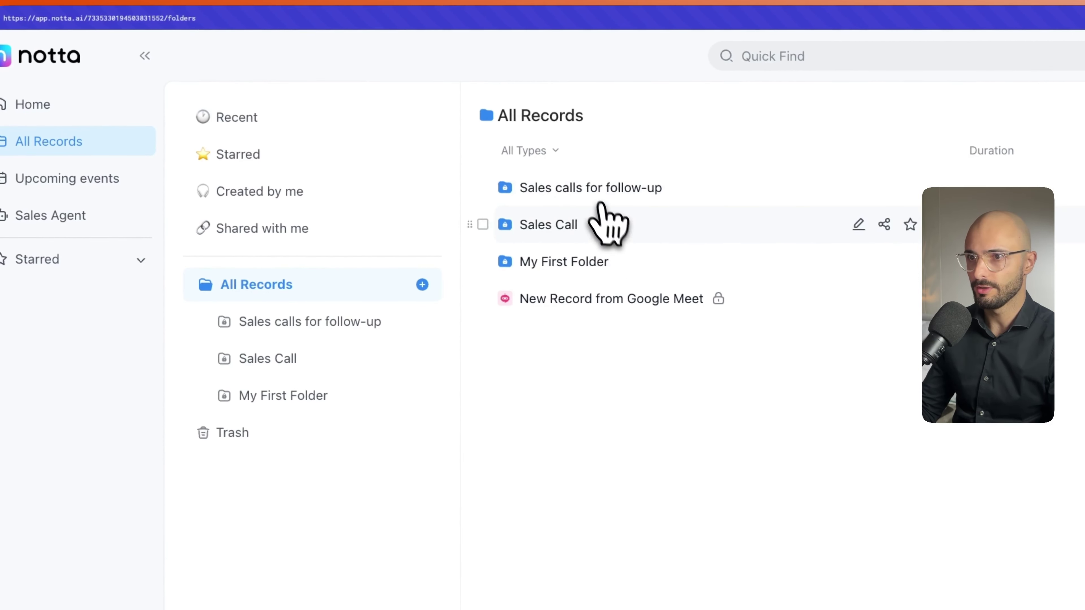
{"action": "left_click", "coordinate": [629, 204]}
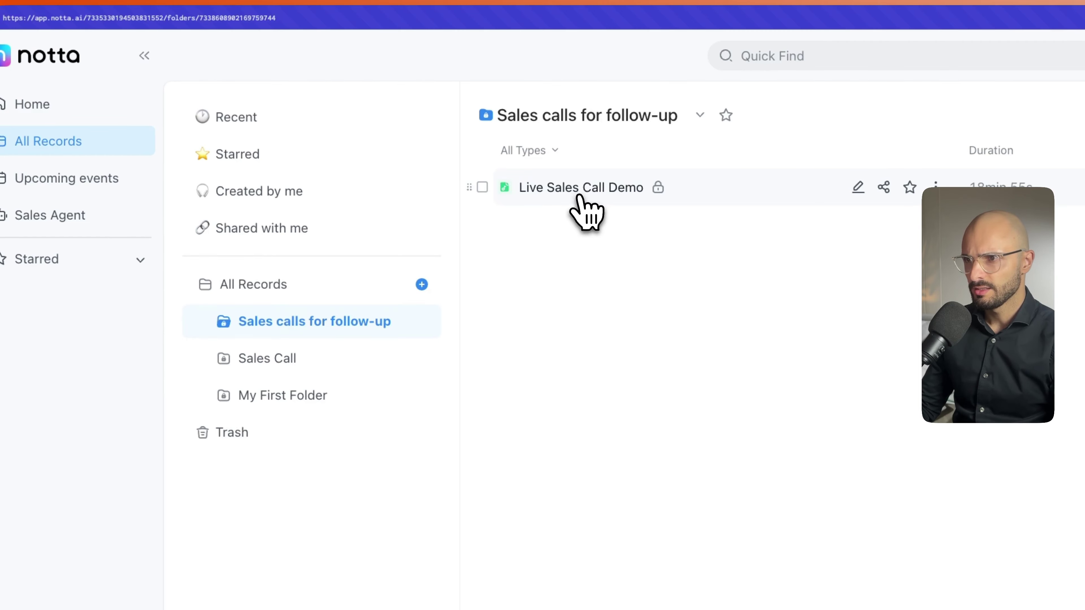
{"action": "left_click", "coordinate": [580, 188]}
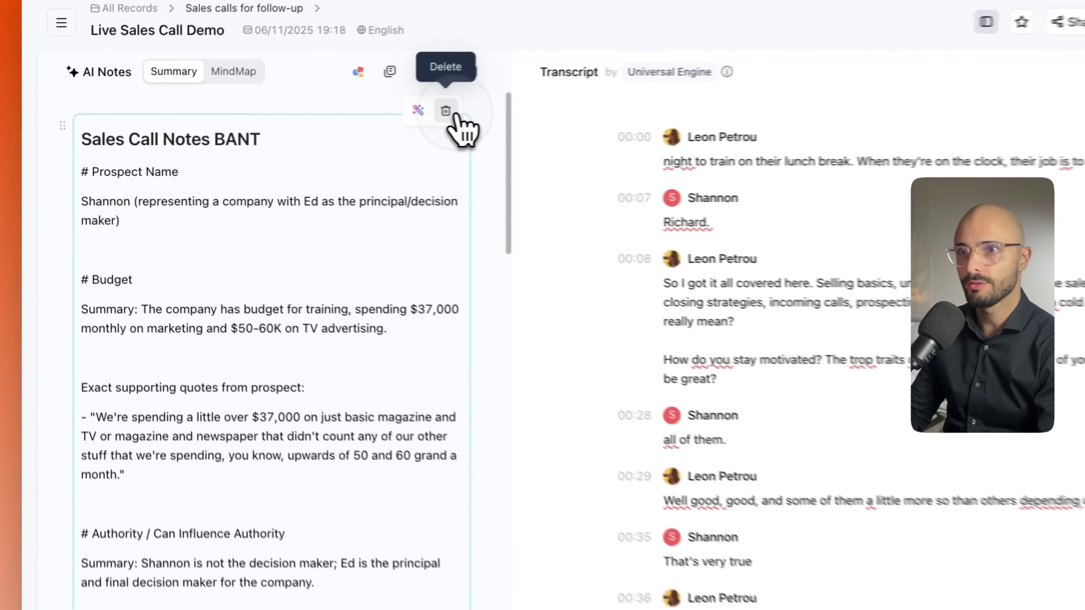
- Delete the record's existing AI notes and generate them again with the Sales Call Notes workspace template
{"action": "left_click", "coordinate": [324, 123]}
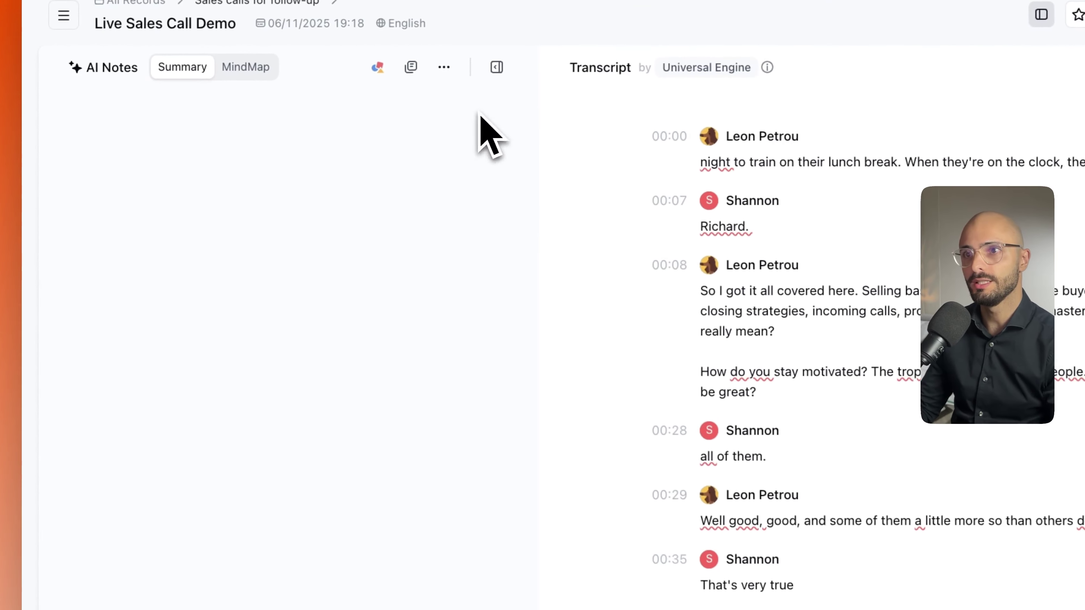
{"action": "left_click", "coordinate": [384, 73]}
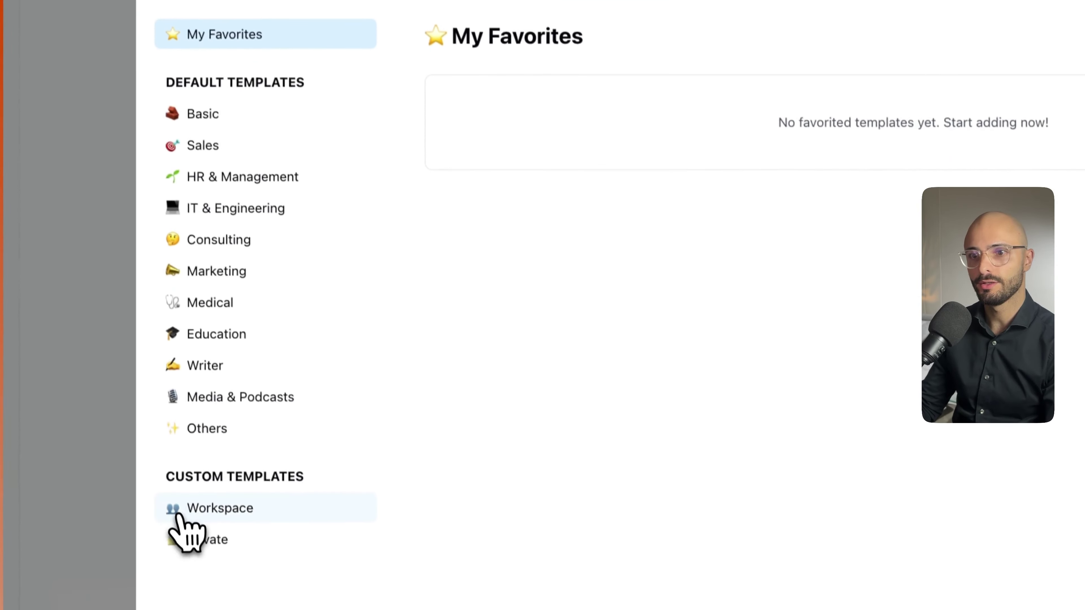
{"action": "left_click", "coordinate": [214, 496]}
{"action": "mouse_move", "coordinate": [555, 190]}
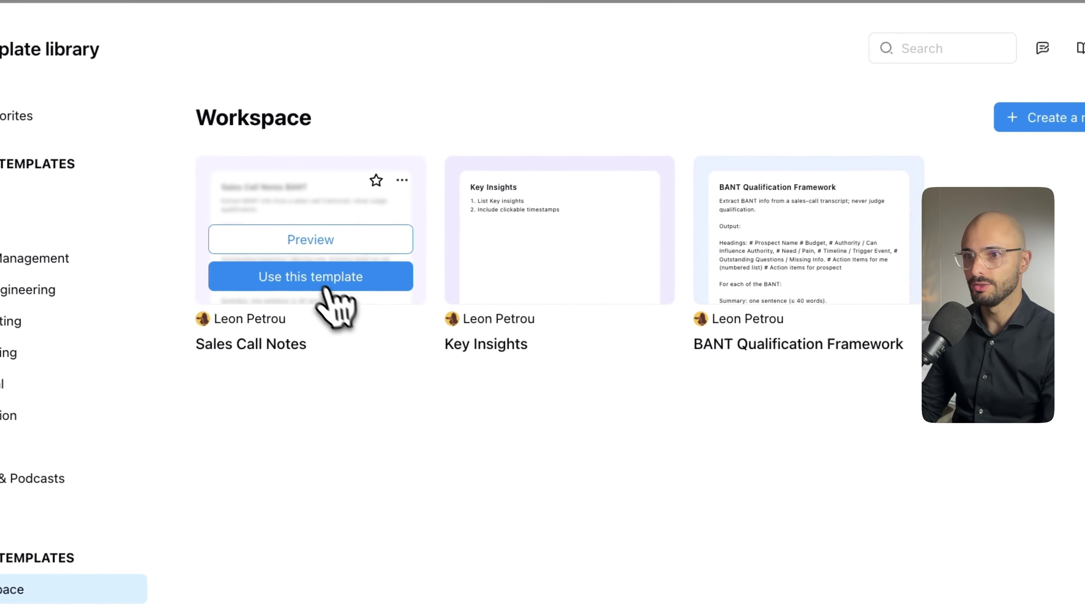
{"action": "left_click", "coordinate": [302, 280]}
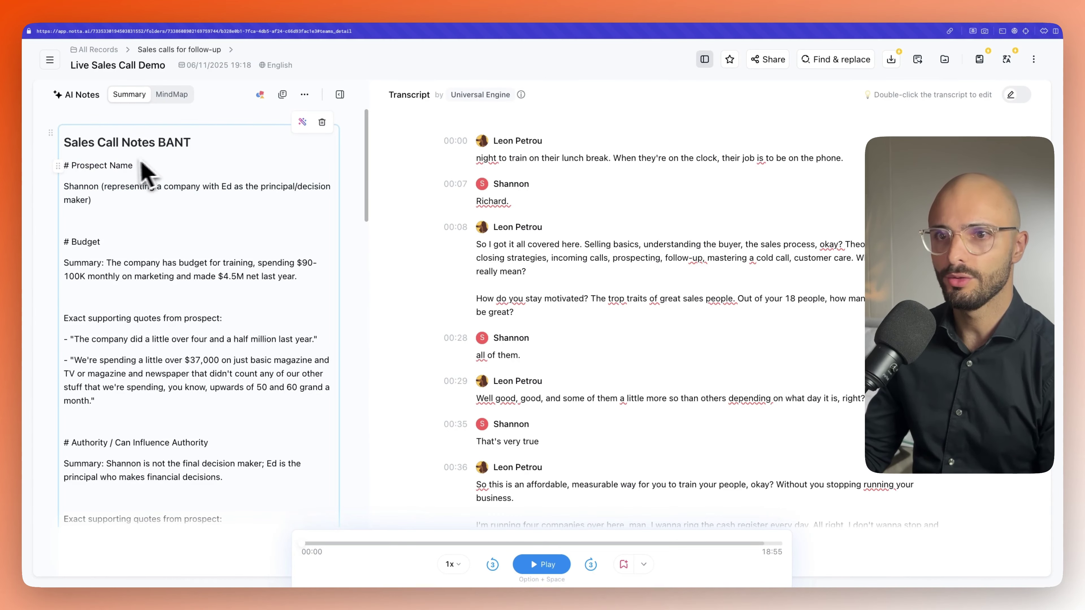
- Read through the generated BANT notes, from the prospect name down to the action items for both parties
{"action": "mouse_move", "coordinate": [20, 196]}
{"action": "scroll", "coordinate": [247, 259], "scroll_direction": "down", "scroll_amount": 10}
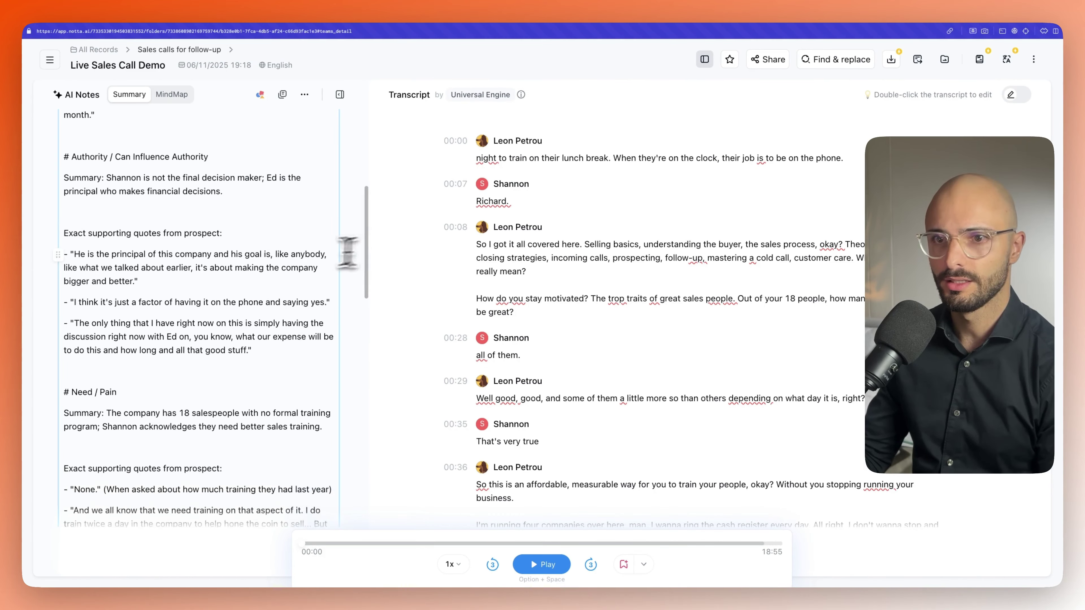
{"action": "scroll", "coordinate": [247, 259], "scroll_direction": "down", "scroll_amount": 4}
{"action": "scroll", "coordinate": [242, 257], "scroll_direction": "up", "scroll_amount": 3}
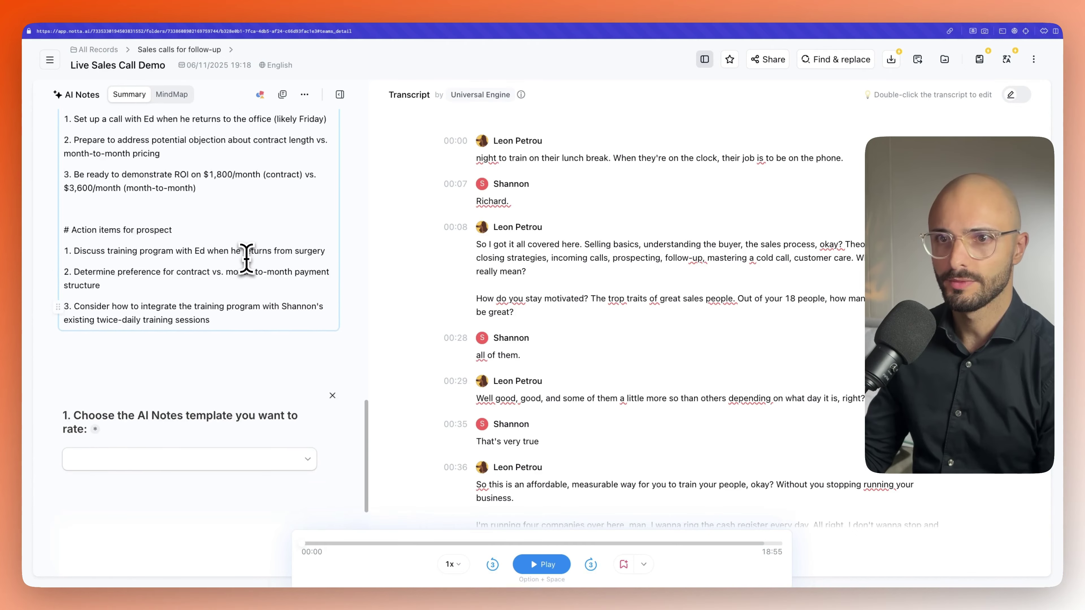
{"action": "left_click_drag", "start_coordinate": [218, 251], "coordinate": [67, 169]}
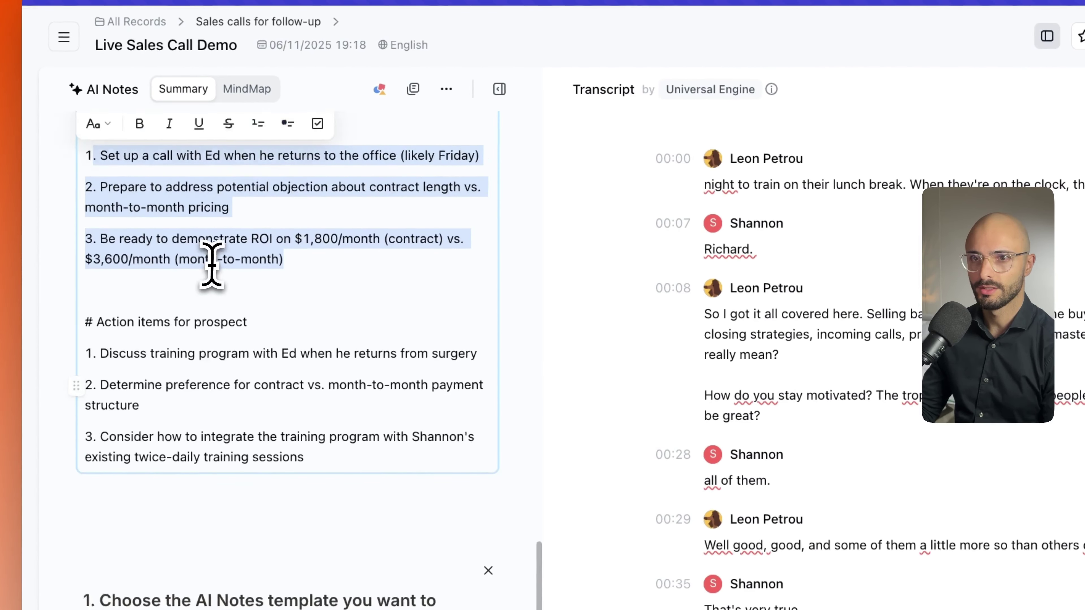
{"action": "scroll", "coordinate": [213, 260], "scroll_direction": "up", "scroll_amount": 10}
{"action": "scroll", "coordinate": [213, 267], "scroll_direction": "up", "scroll_amount": 10}
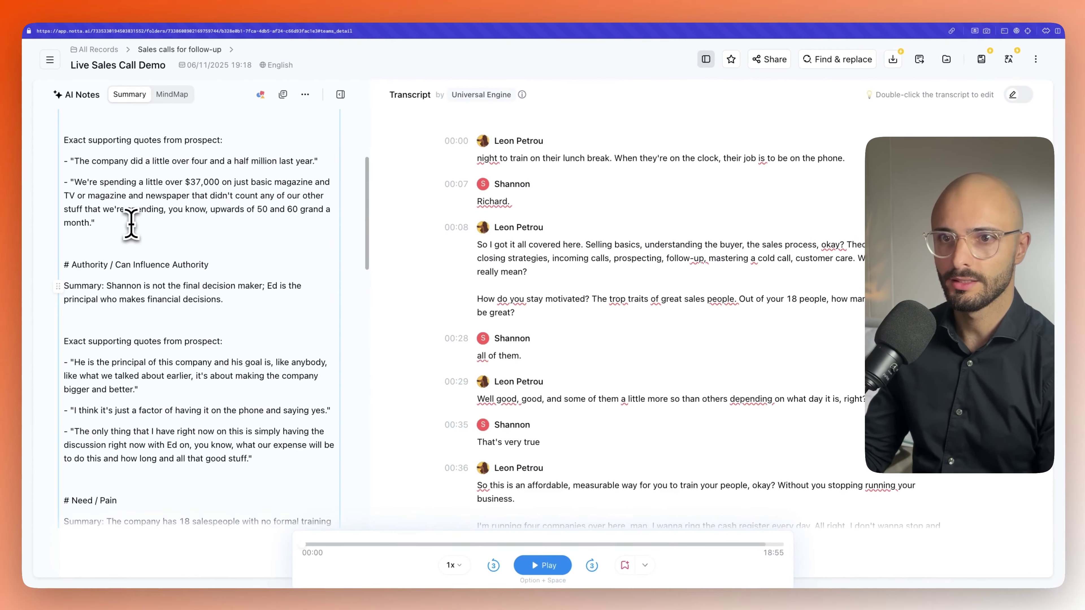
{"action": "scroll", "coordinate": [131, 224], "scroll_direction": "up", "scroll_amount": 5}
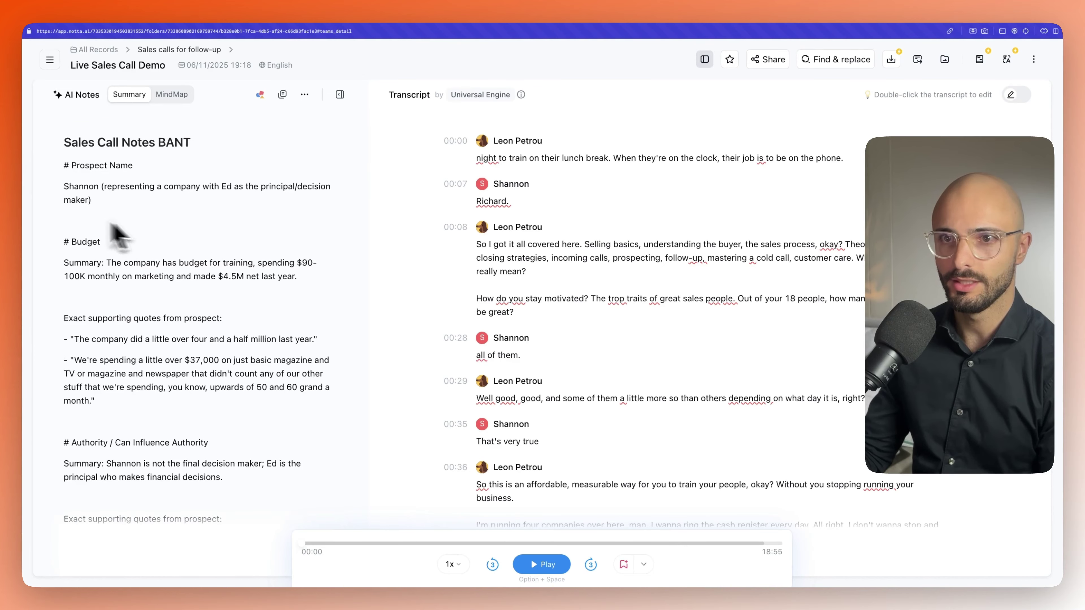
- Switch to Zapier, open the Zap history and refresh the list of Zap runs
{"action": "mouse_move", "coordinate": [66, 248]}
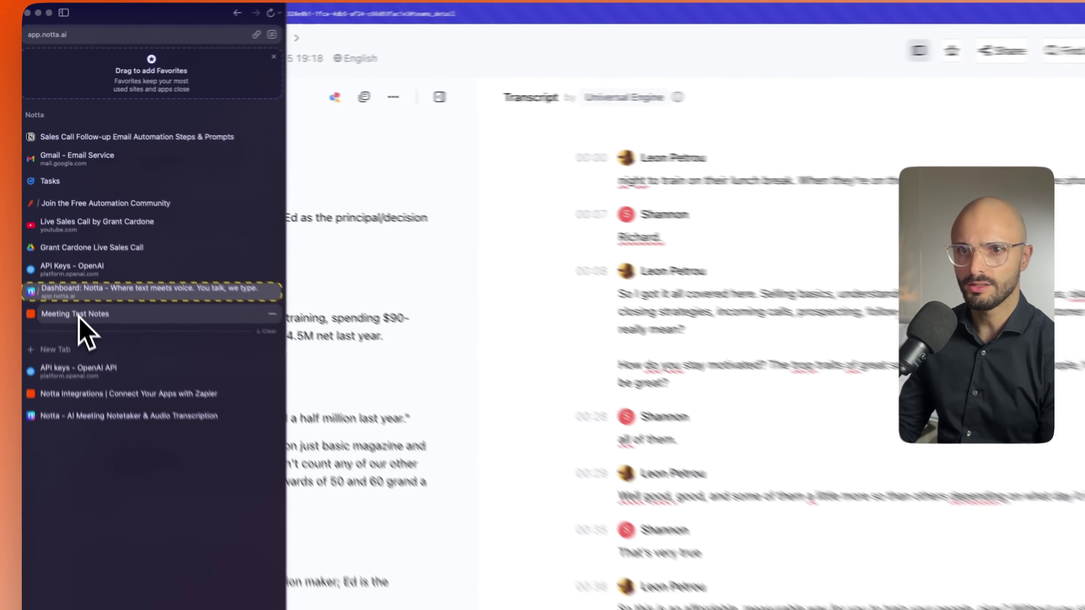
{"action": "left_click", "coordinate": [80, 316]}
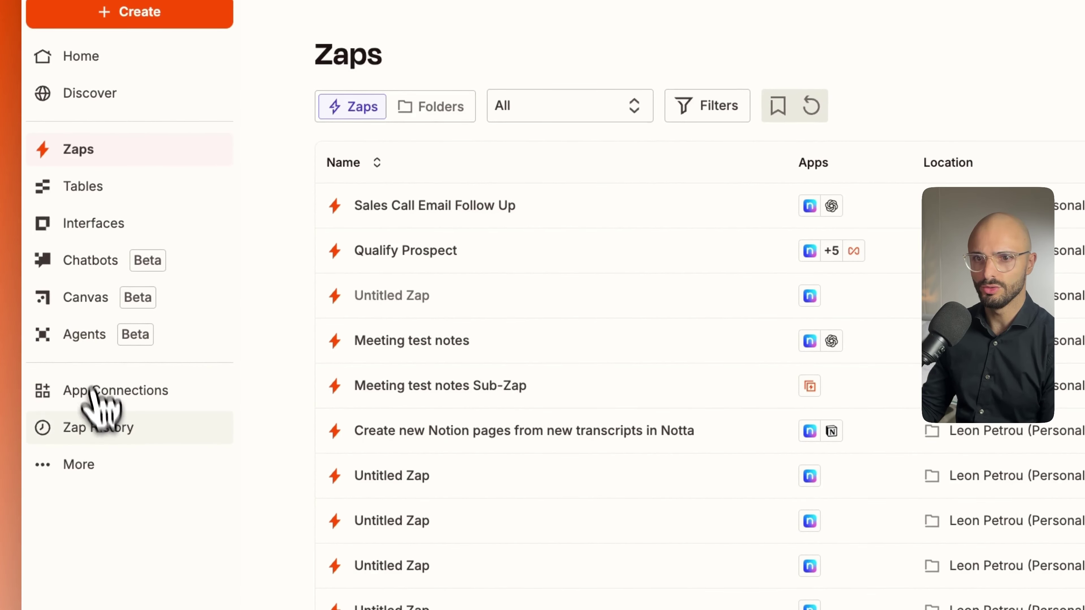
{"action": "left_click", "coordinate": [112, 429]}
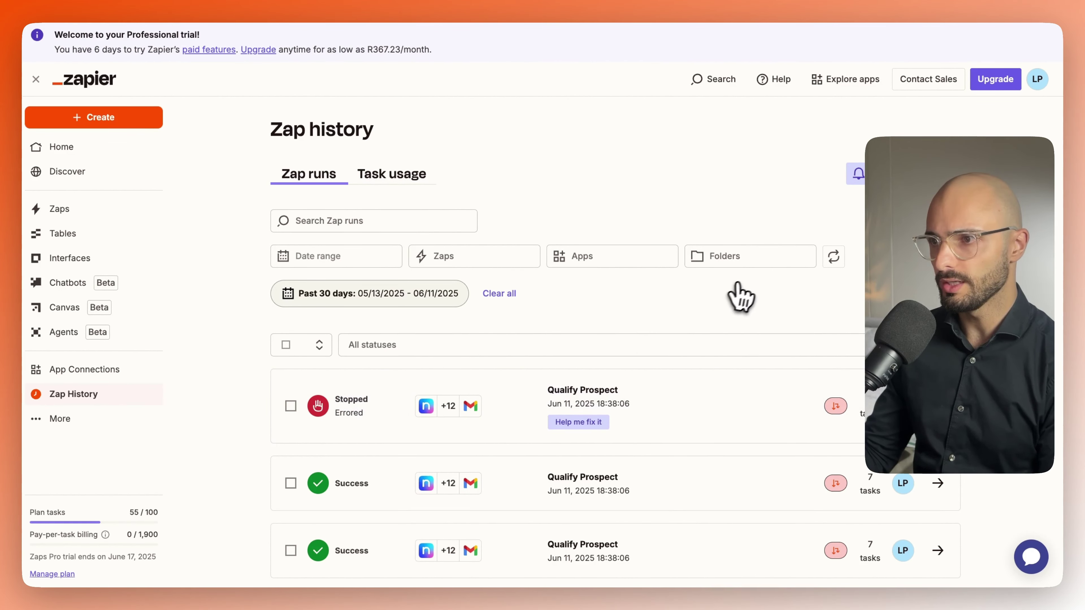
{"action": "scroll", "coordinate": [755, 294], "scroll_direction": "down", "scroll_amount": 10}
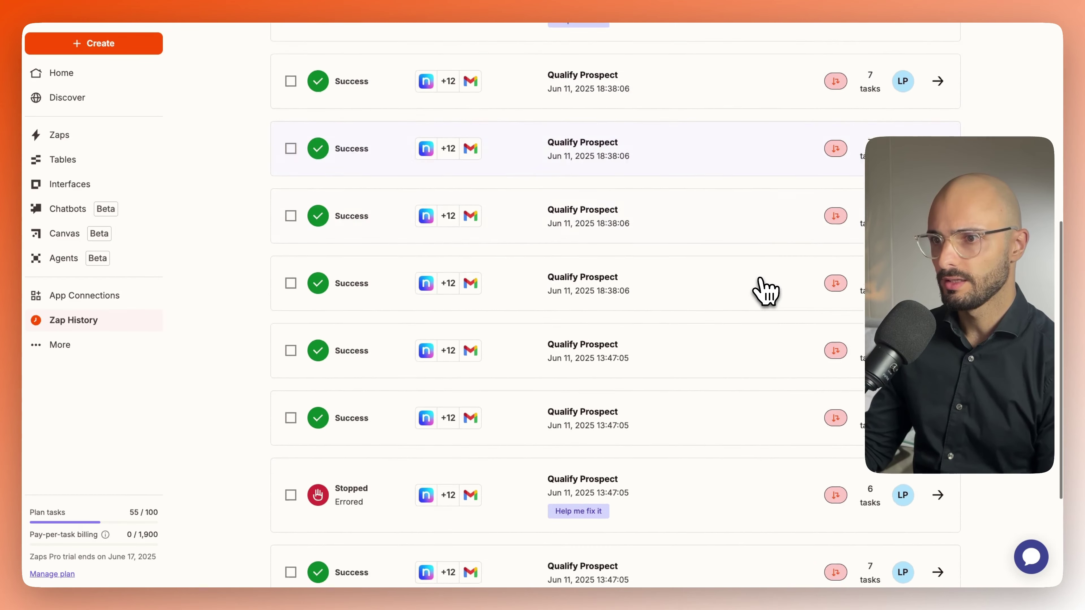
{"action": "scroll", "coordinate": [765, 292], "scroll_direction": "up", "scroll_amount": 10}
{"action": "left_click", "coordinate": [824, 247]}
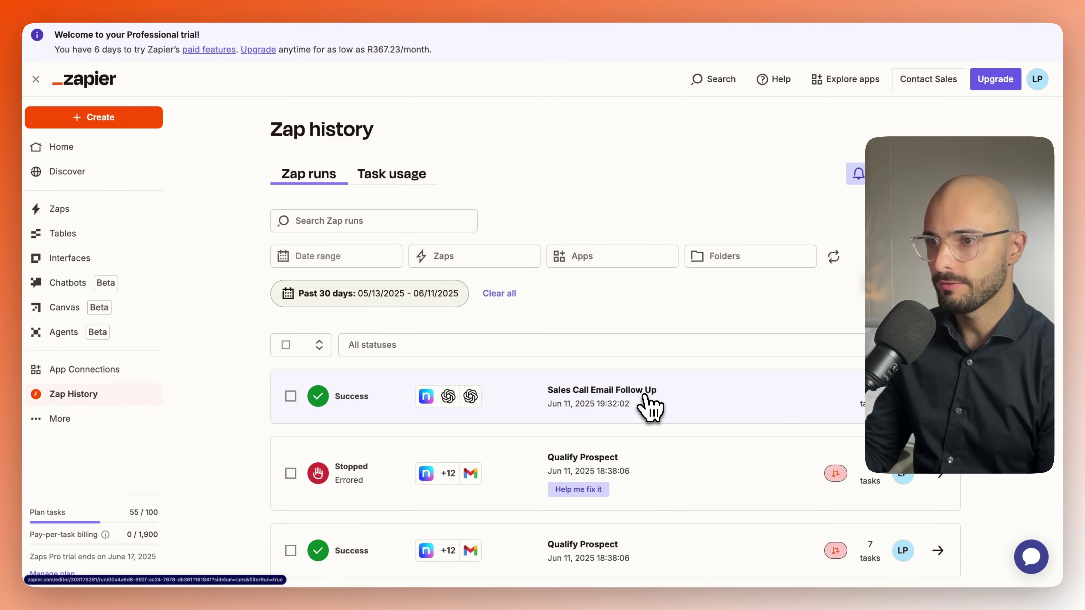
- Open the latest Sales Call Email Follow Up run and examine the New AI Notes output, including the notes, links and transcript
{"action": "left_click", "coordinate": [775, 404]}
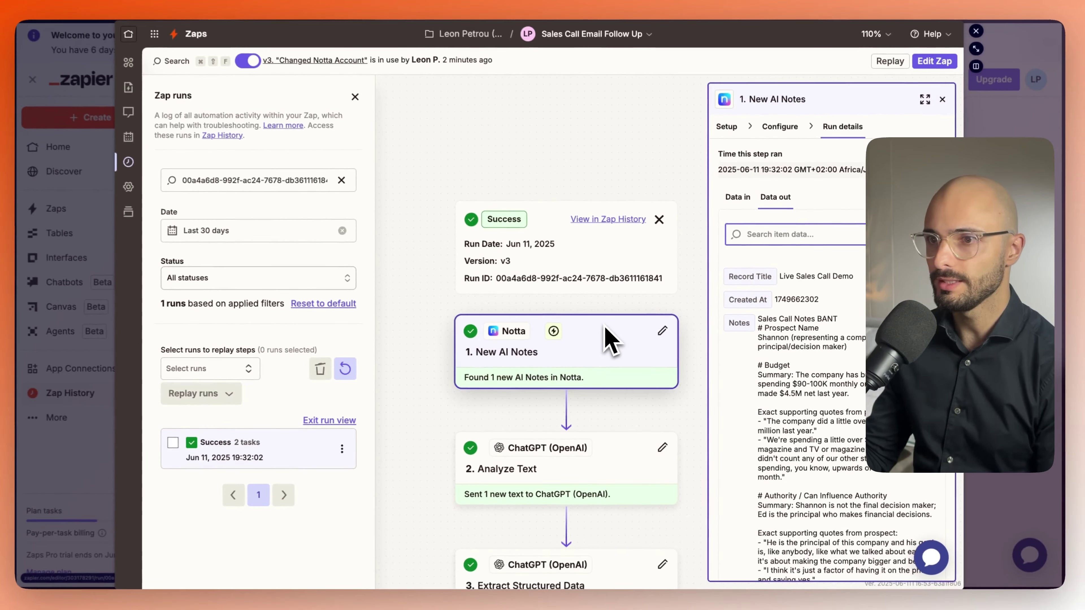
{"action": "scroll", "coordinate": [611, 342], "scroll_direction": "down", "scroll_amount": 3}
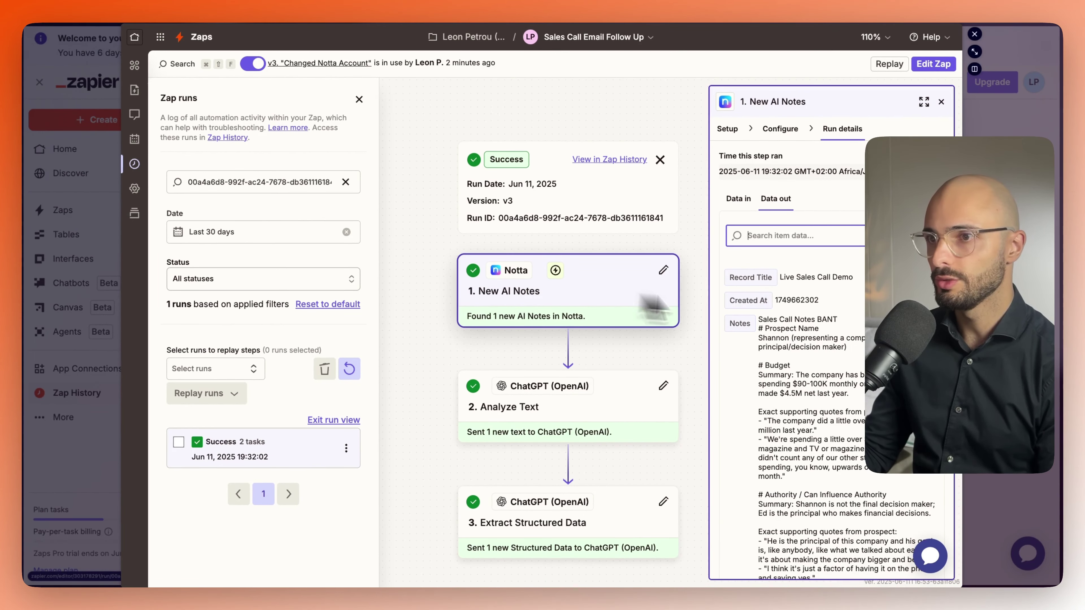
{"action": "scroll", "coordinate": [794, 257], "scroll_direction": "down", "scroll_amount": 3}
{"action": "left_click_drag", "start_coordinate": [767, 216], "coordinate": [783, 238]}
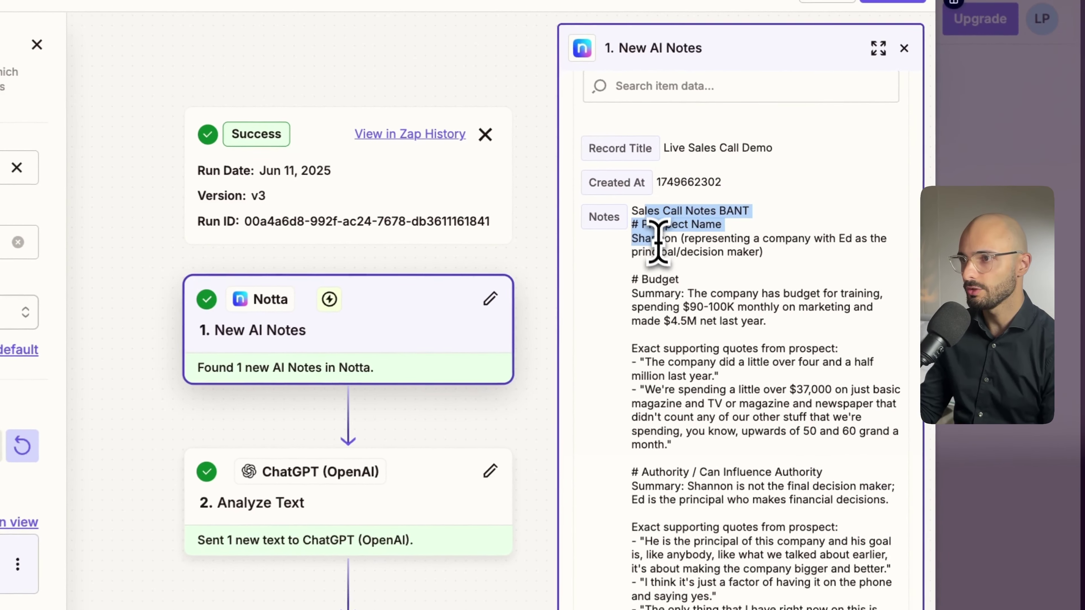
{"action": "left_click_drag", "start_coordinate": [675, 264], "coordinate": [677, 316]}
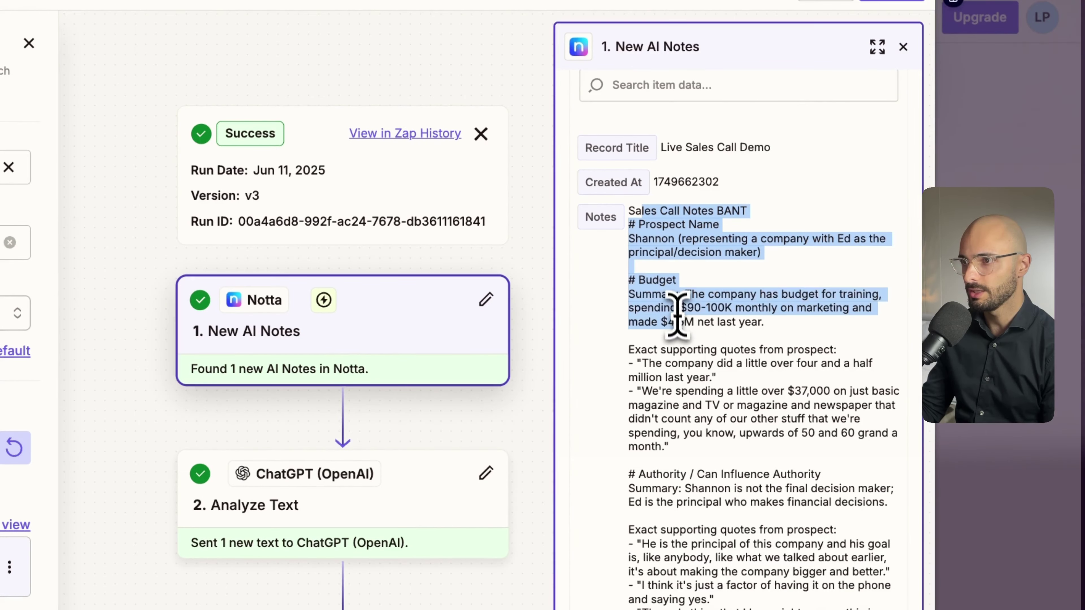
{"action": "scroll", "coordinate": [679, 348], "scroll_direction": "down", "scroll_amount": 15}
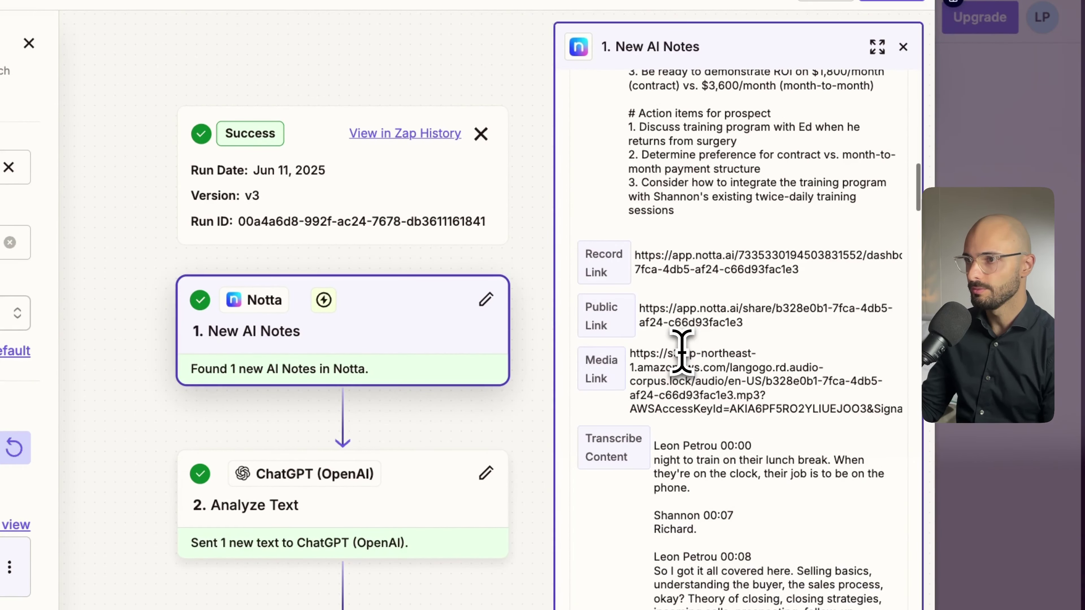
{"action": "scroll", "coordinate": [682, 350], "scroll_direction": "down", "scroll_amount": 10}
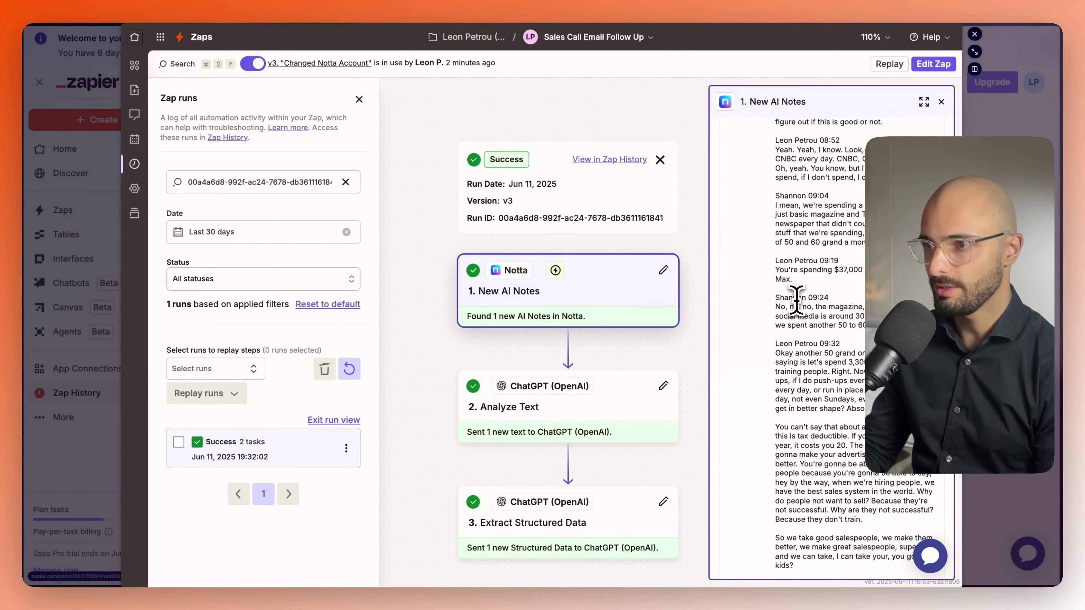
{"action": "scroll", "coordinate": [797, 299], "scroll_direction": "down", "scroll_amount": 10}
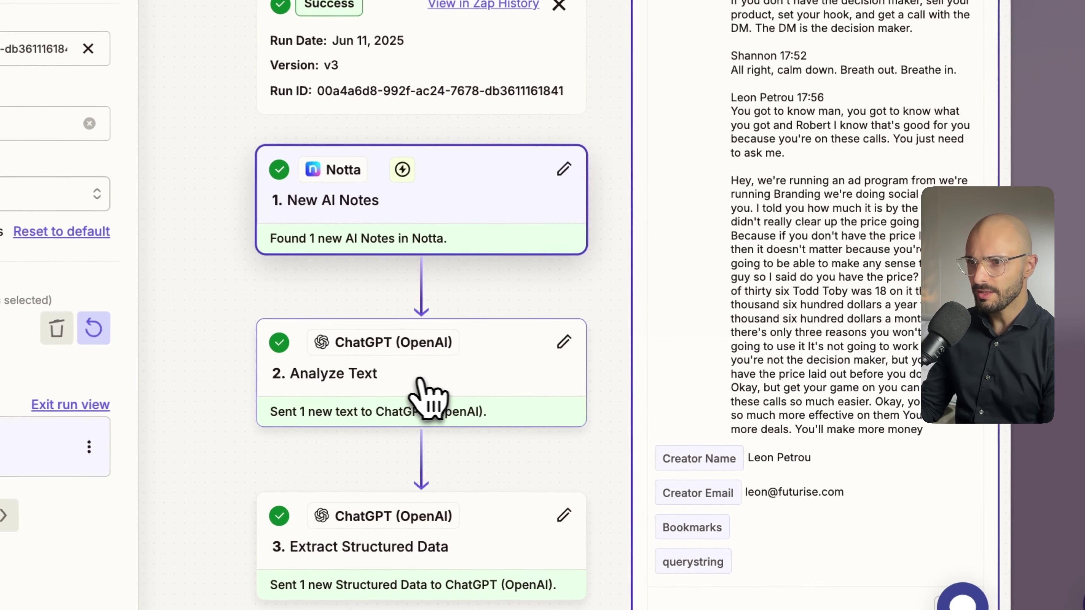
- Check the category output of the Analyze Text step and the First Name output of the Extract Structured Data step
{"action": "left_click", "coordinate": [597, 411]}
{"action": "scroll", "coordinate": [739, 338], "scroll_direction": "down", "scroll_amount": 15}
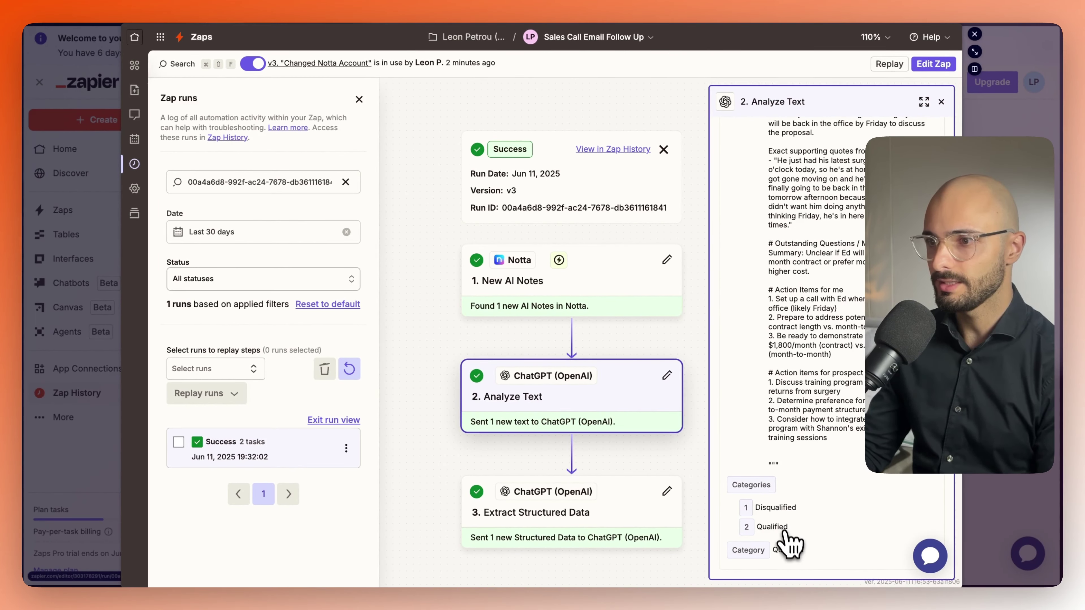
{"action": "left_click_drag", "start_coordinate": [779, 550], "coordinate": [803, 549]}
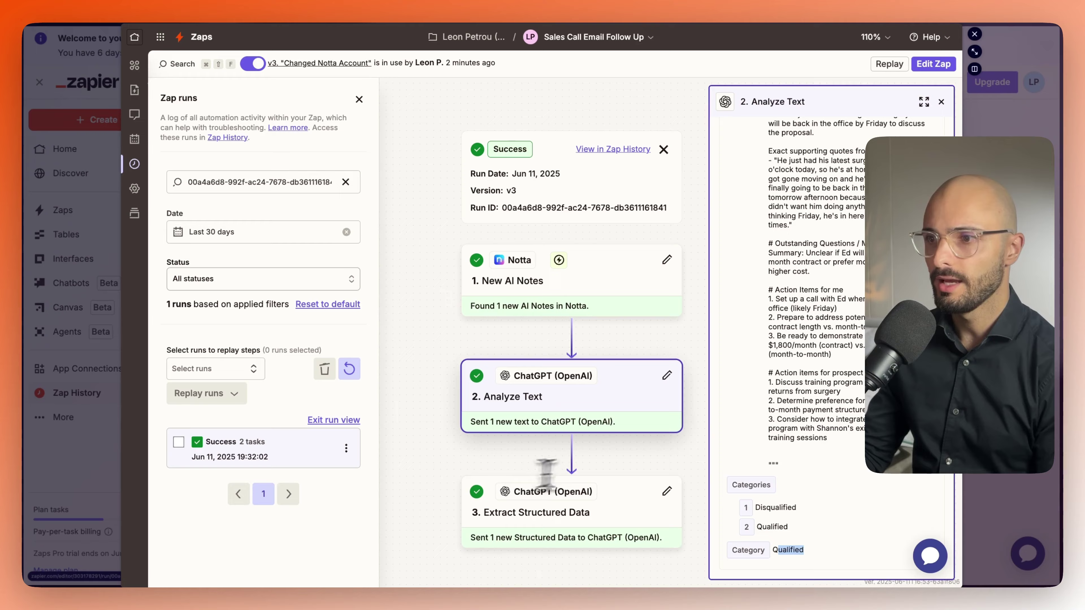
{"action": "left_click", "coordinate": [600, 512]}
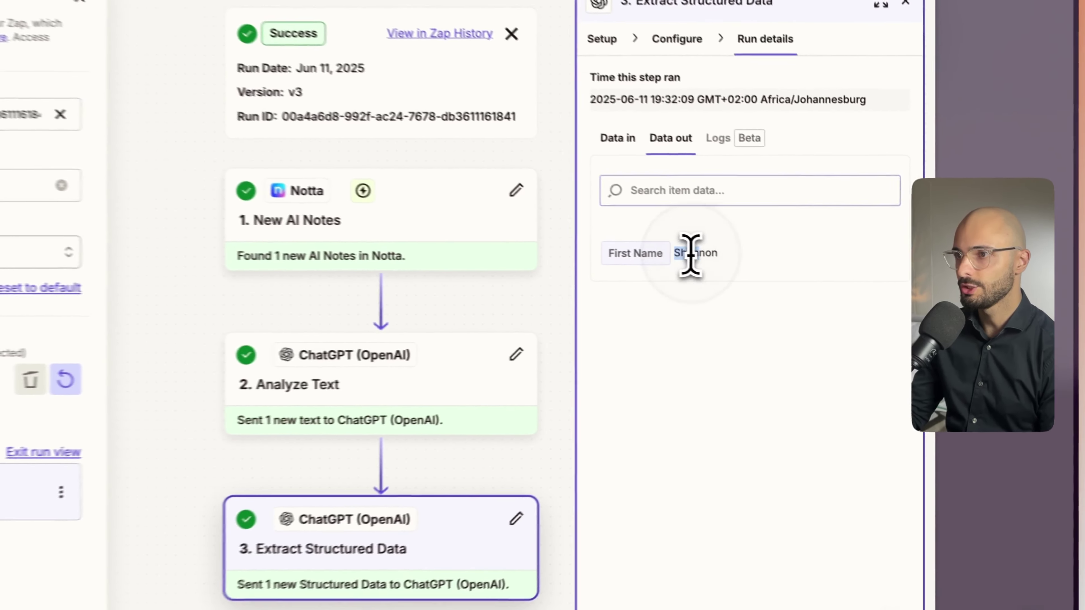
{"action": "double_click", "coordinate": [781, 280]}
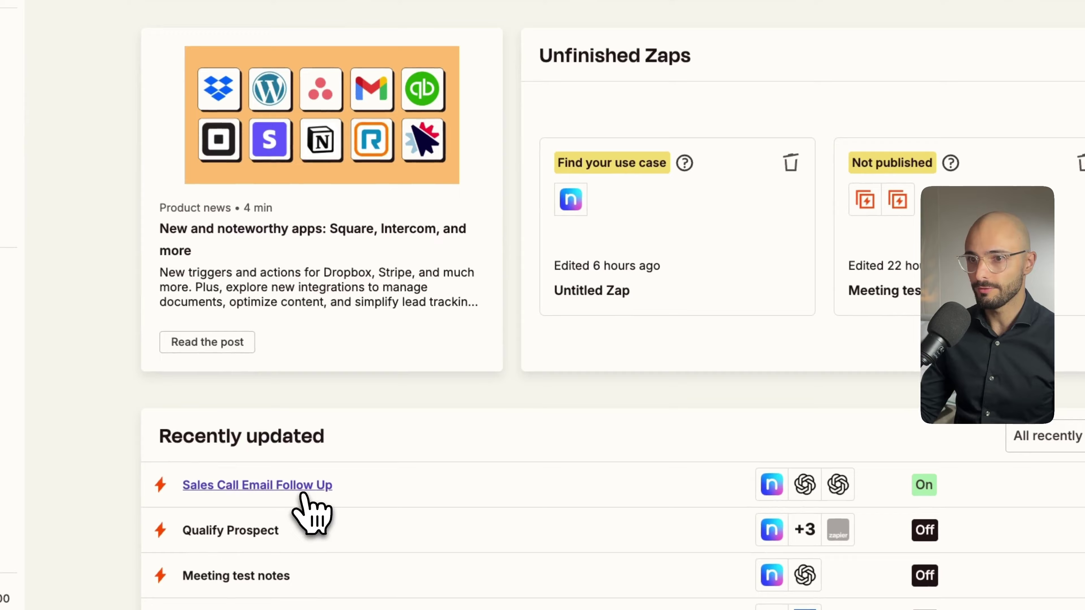
- Open the Sales Call Email Follow Up Zap from the recently updated Zaps and start editing its draft
{"action": "left_click", "coordinate": [357, 436]}
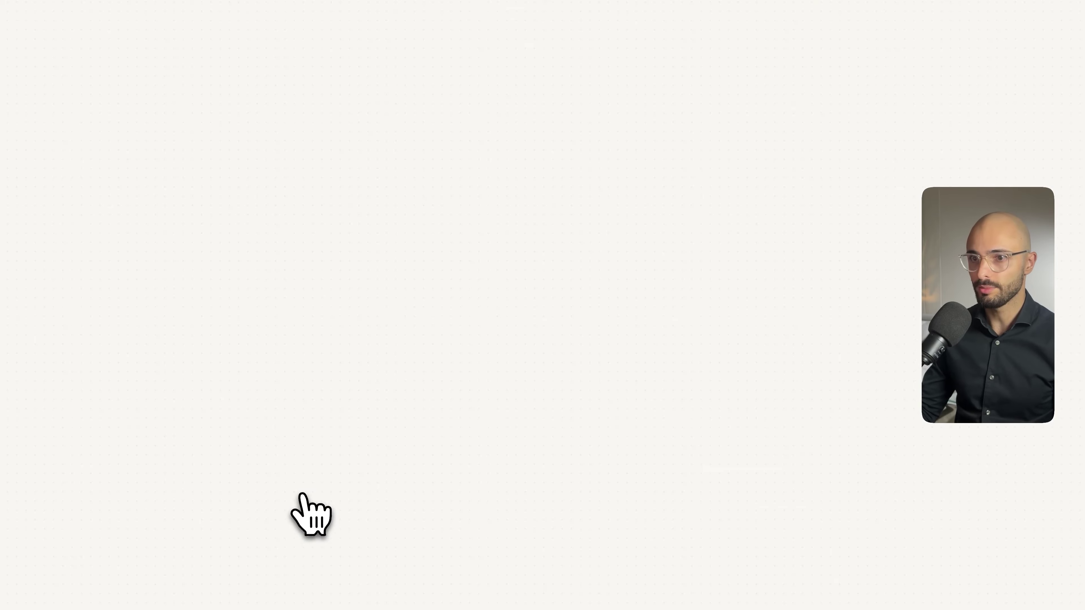
{"action": "left_click", "coordinate": [1036, 90]}
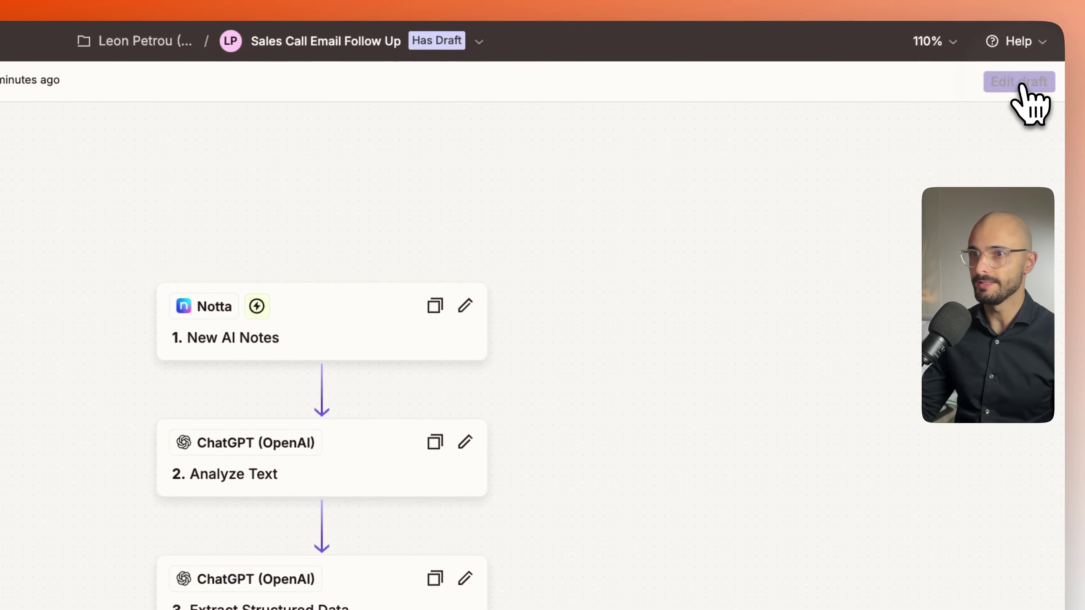
- Switch to the Notion page with the automation prompts, copy the Step 11 prompt for extracting action items, and return to the Zap draft
{"action": "key", "text": "super+s"}
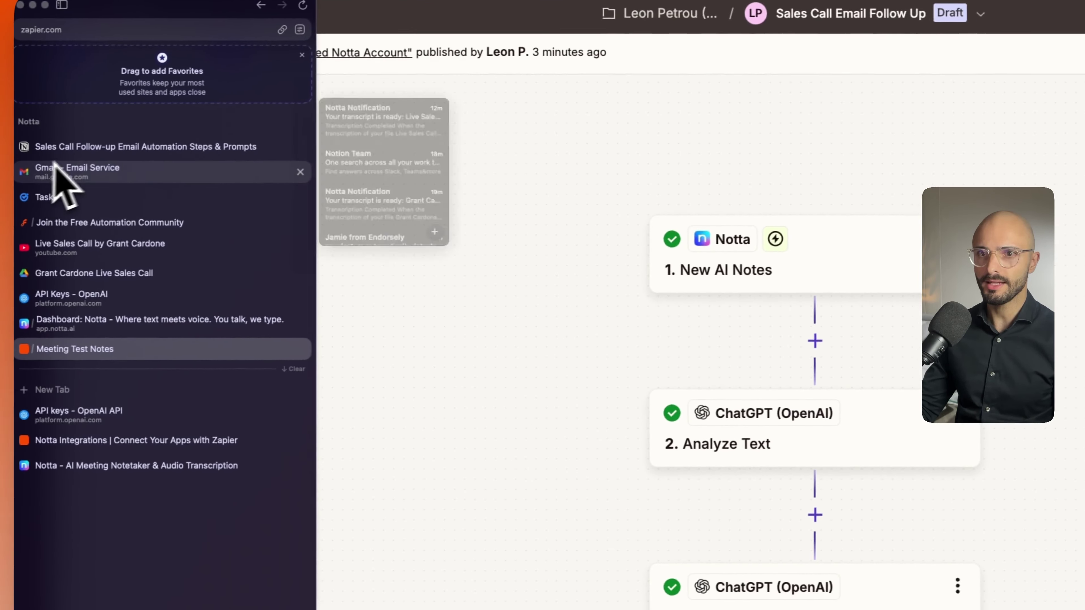
{"action": "left_click", "coordinate": [78, 148]}
{"action": "scroll", "coordinate": [484, 327], "scroll_direction": "down", "scroll_amount": 5}
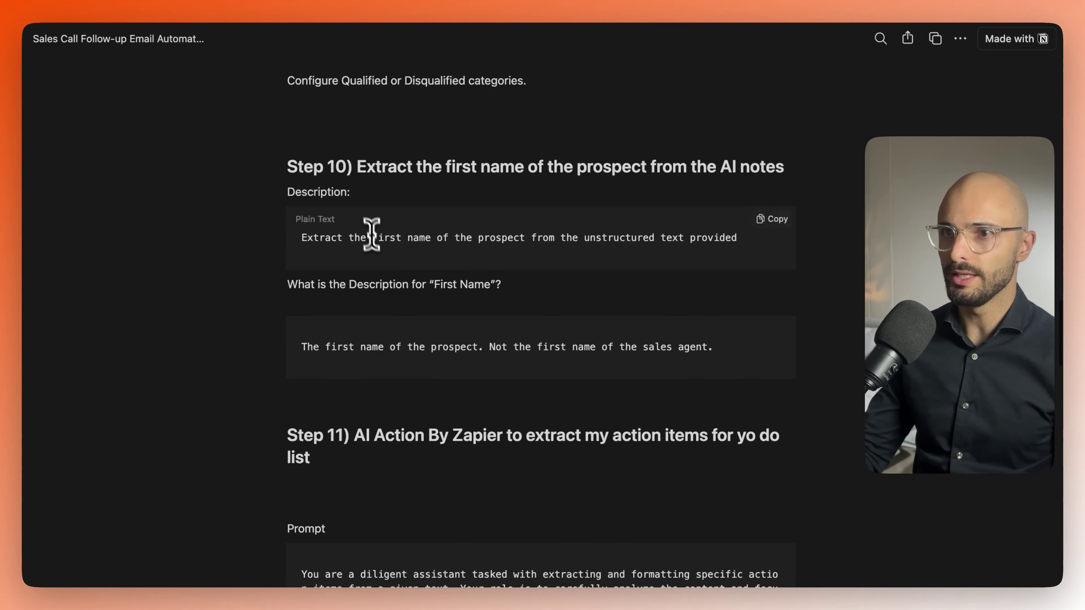
{"action": "left_click_drag", "start_coordinate": [299, 166], "coordinate": [686, 166]}
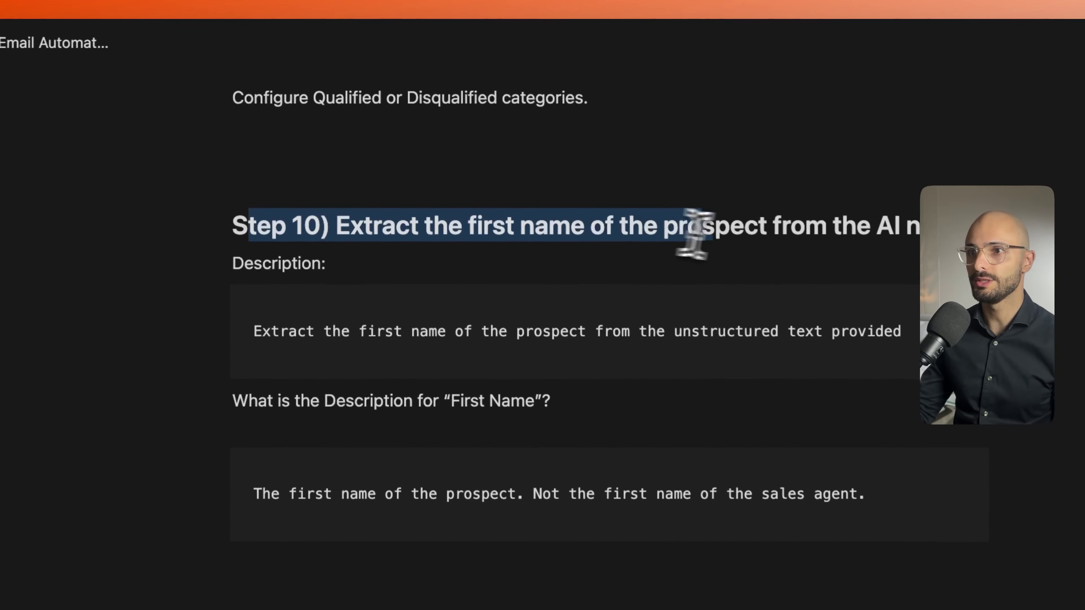
{"action": "scroll", "coordinate": [291, 479], "scroll_direction": "down", "scroll_amount": 5}
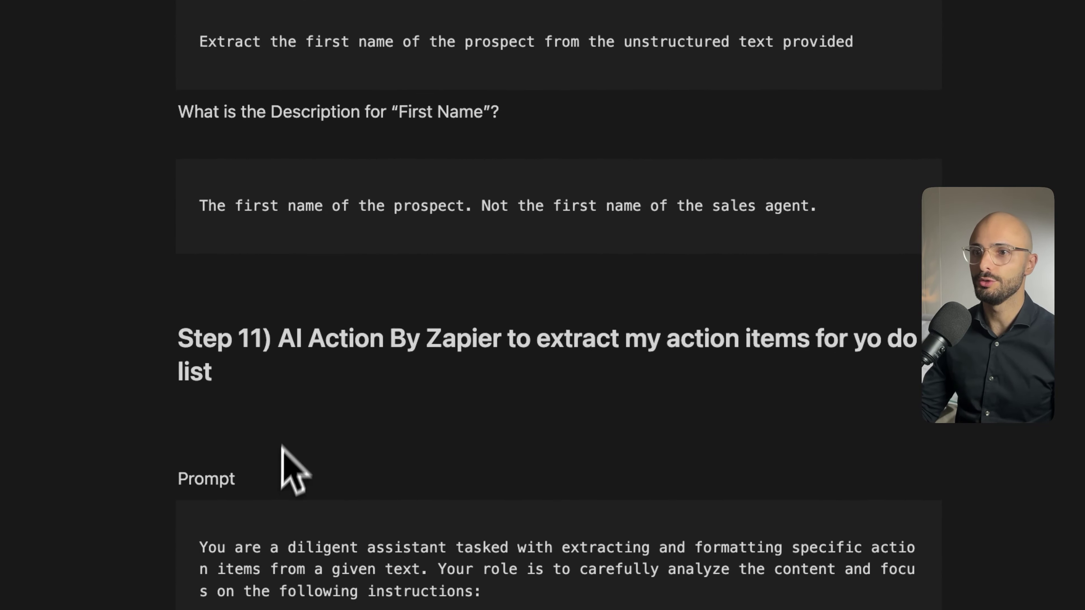
{"action": "left_click", "coordinate": [878, 341]}
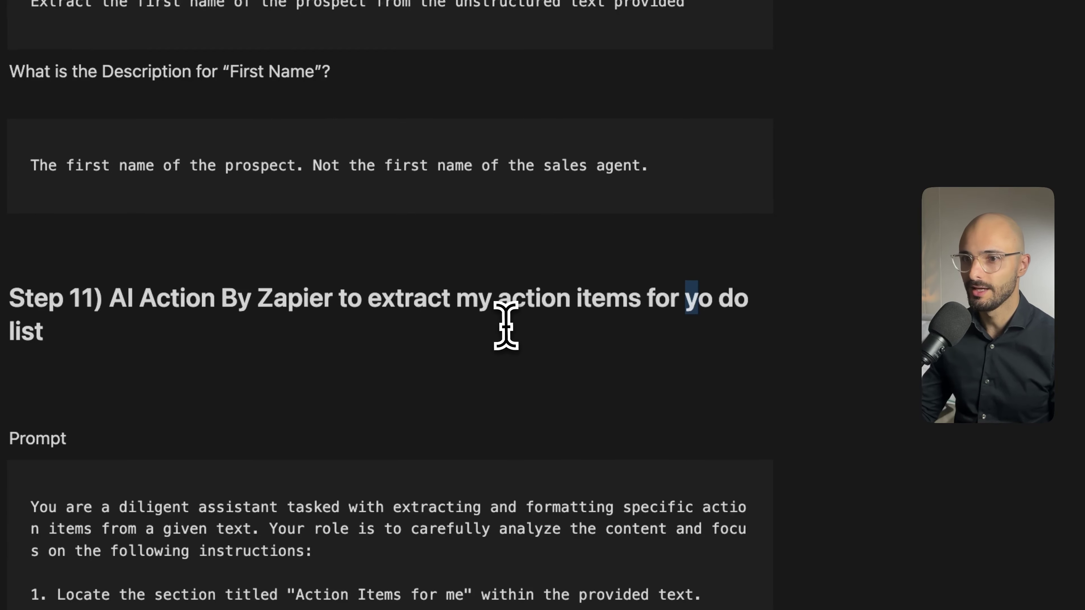
{"action": "scroll", "coordinate": [508, 326], "scroll_direction": "down", "scroll_amount": 3}
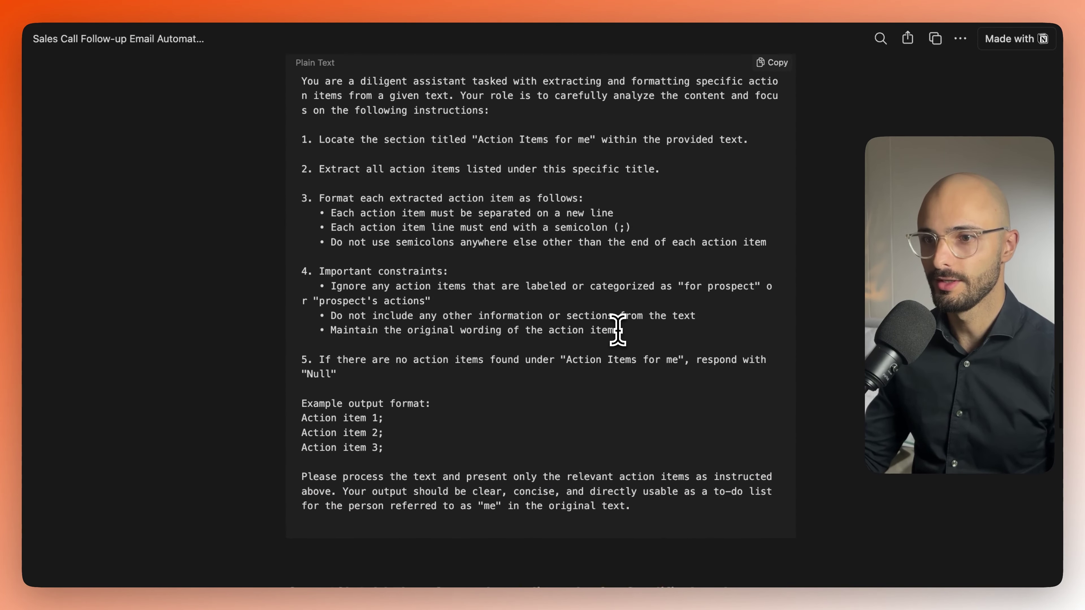
{"action": "scroll", "coordinate": [618, 328], "scroll_direction": "up", "scroll_amount": 2}
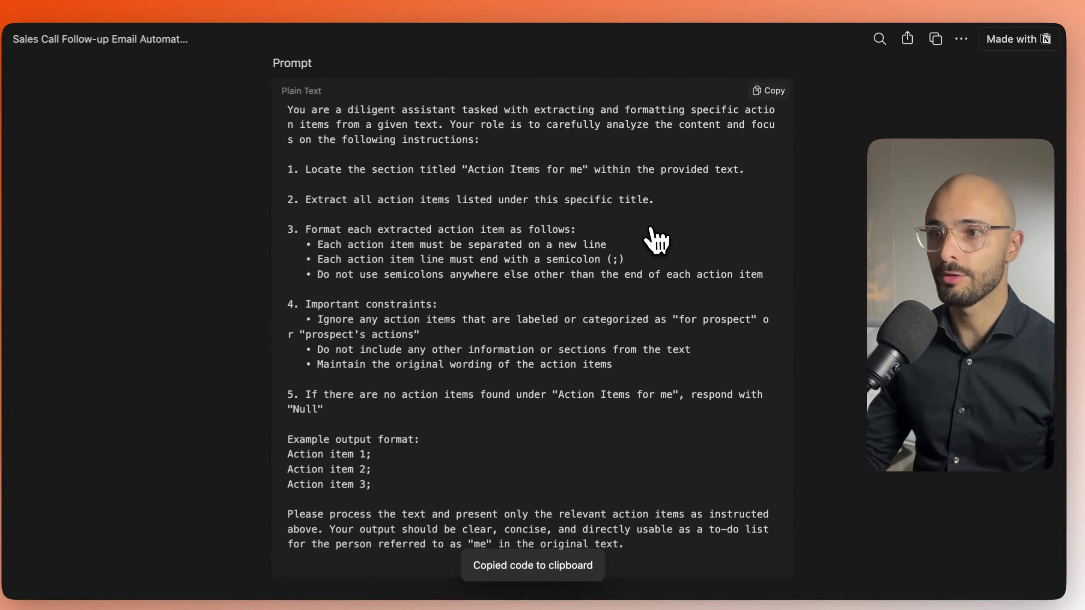
{"action": "mouse_move", "coordinate": [30, 215]}
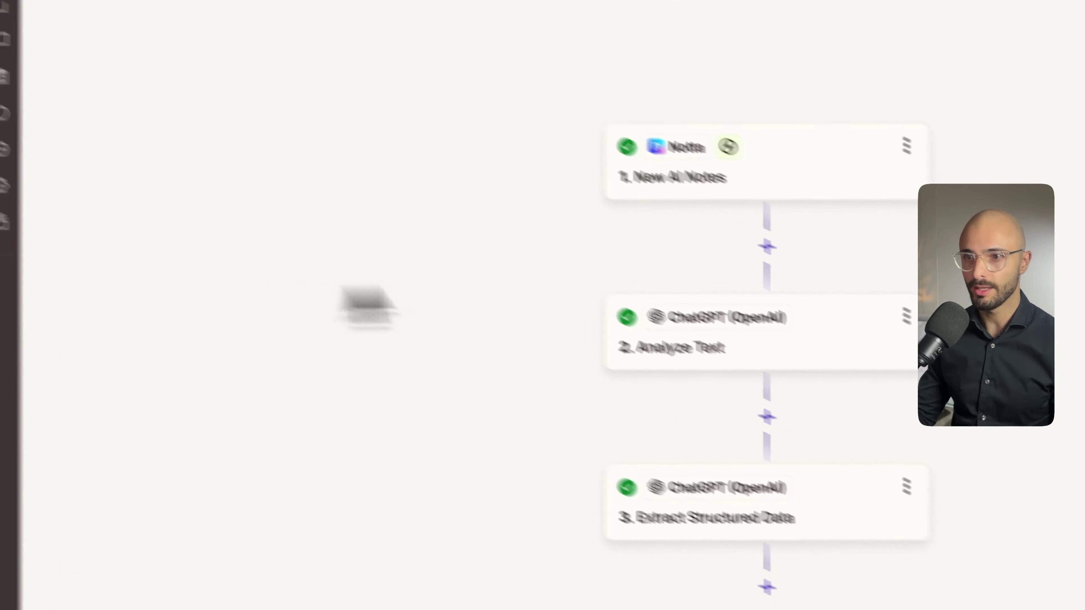
{"action": "scroll", "coordinate": [658, 446], "scroll_direction": "down", "scroll_amount": 5}
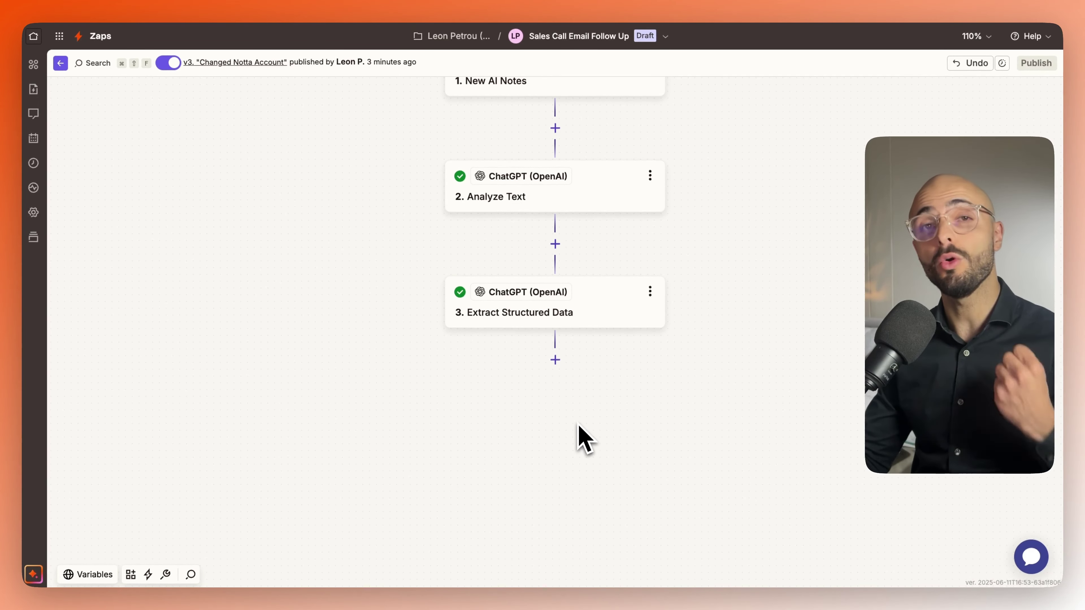
{"action": "scroll", "coordinate": [575, 332], "scroll_direction": "up", "scroll_amount": 1}
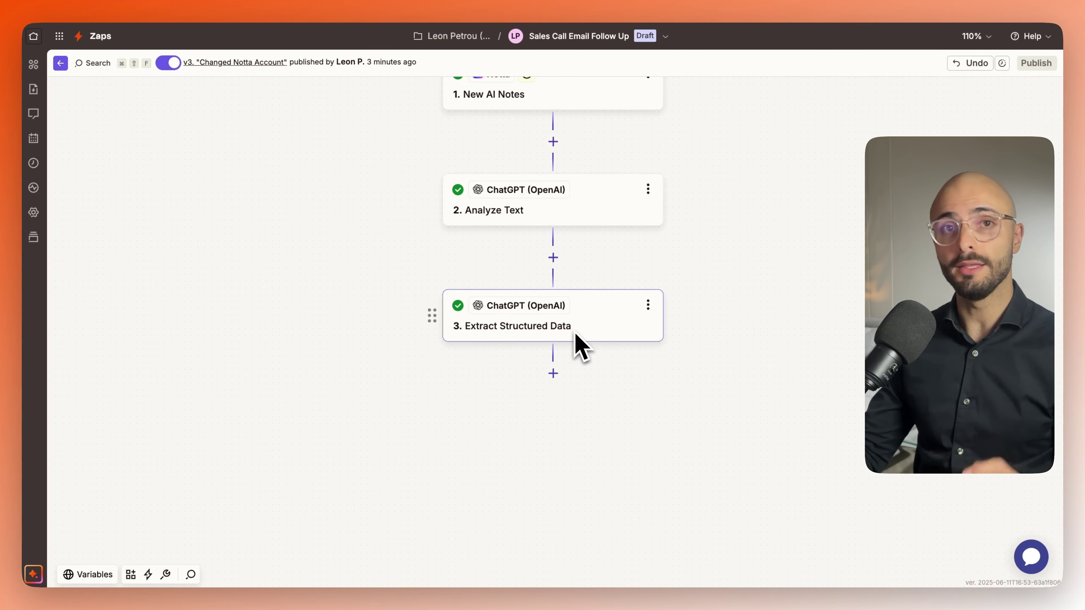
- Switch to Notta and examine the "Action Items for me" section in the AI notes of Live Sales Call Demo
{"action": "mouse_move", "coordinate": [26, 348]}
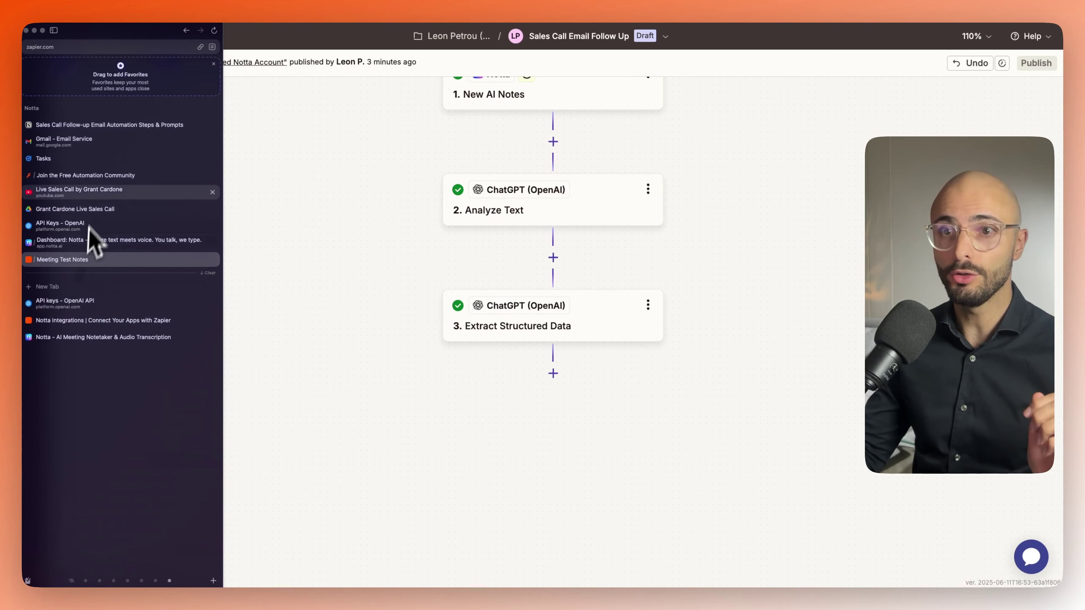
{"action": "mouse_move", "coordinate": [72, 145]}
{"action": "left_click", "coordinate": [74, 240]}
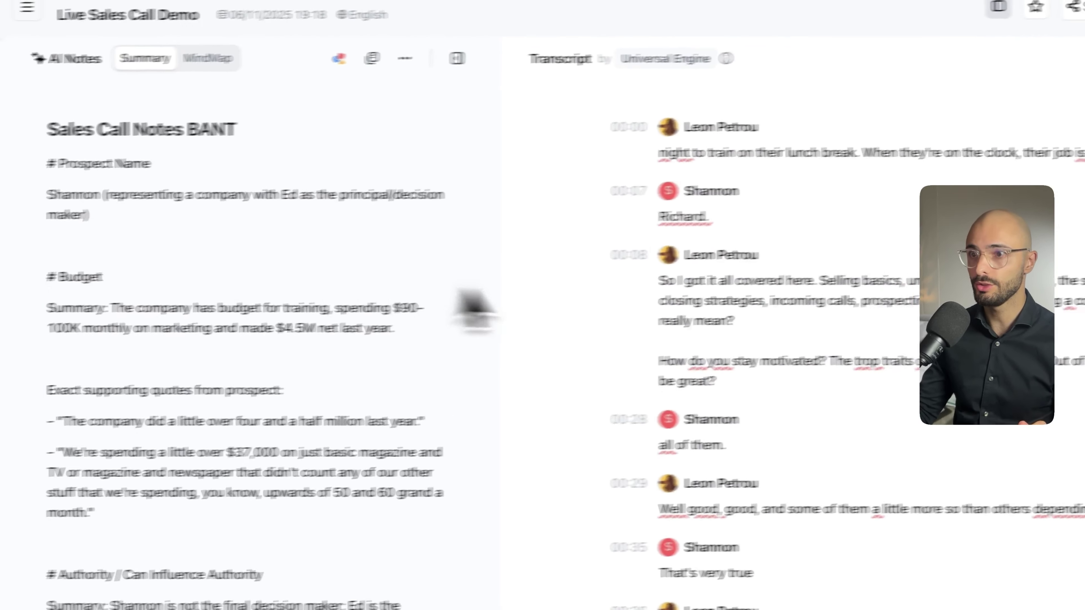
{"action": "scroll", "coordinate": [128, 291], "scroll_direction": "down", "scroll_amount": 15}
{"action": "scroll", "coordinate": [96, 324], "scroll_direction": "up", "scroll_amount": 4}
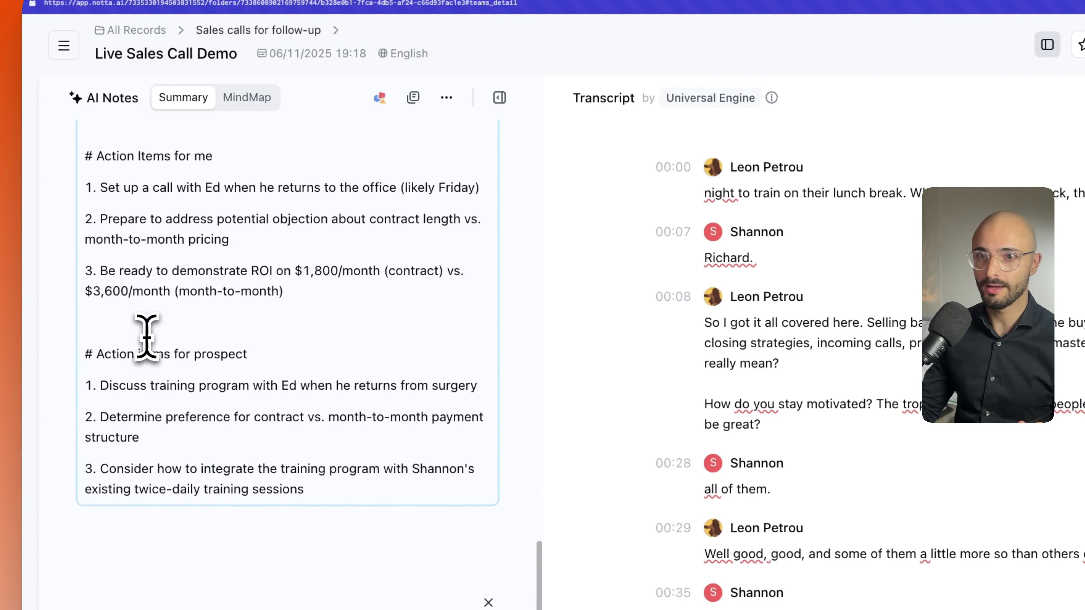
{"action": "left_click_drag", "start_coordinate": [280, 340], "coordinate": [90, 213]}
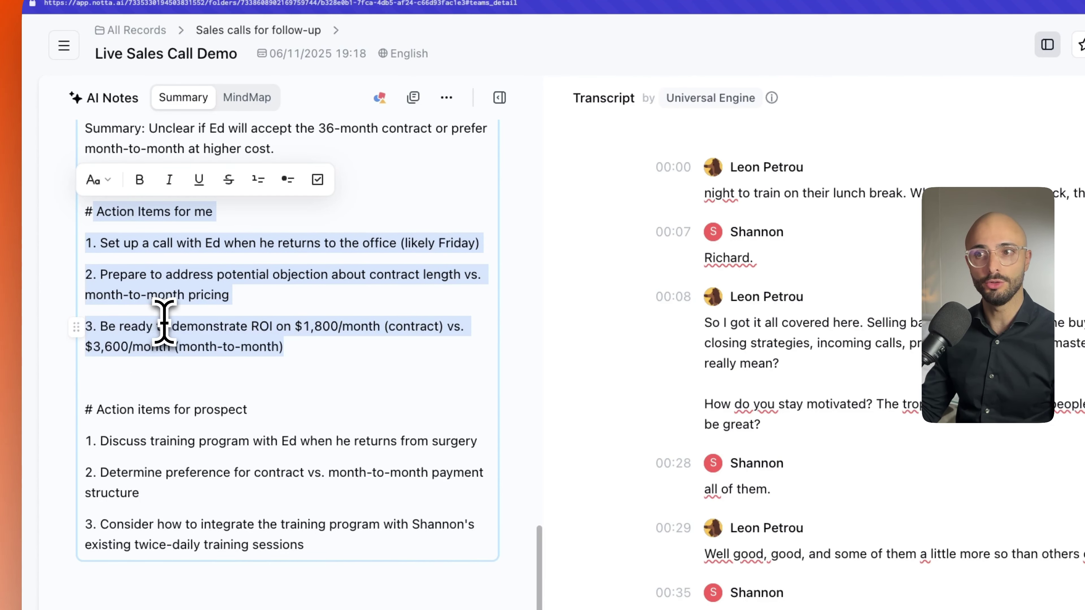
{"action": "triple_click", "coordinate": [112, 243]}
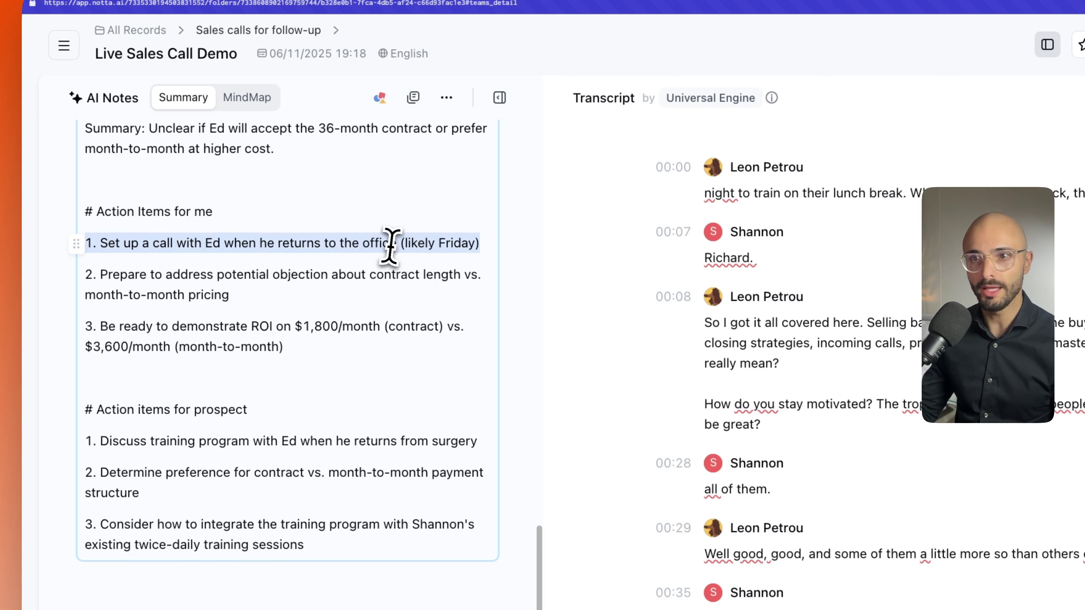
{"action": "left_click", "coordinate": [112, 277]}
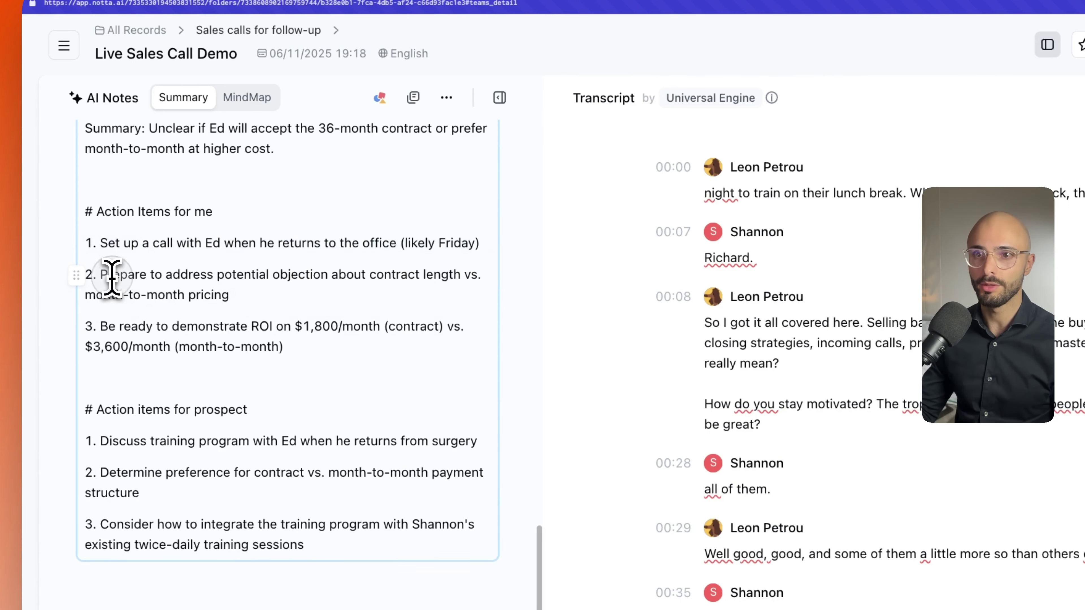
{"action": "left_click_drag", "start_coordinate": [234, 282], "coordinate": [250, 295]}
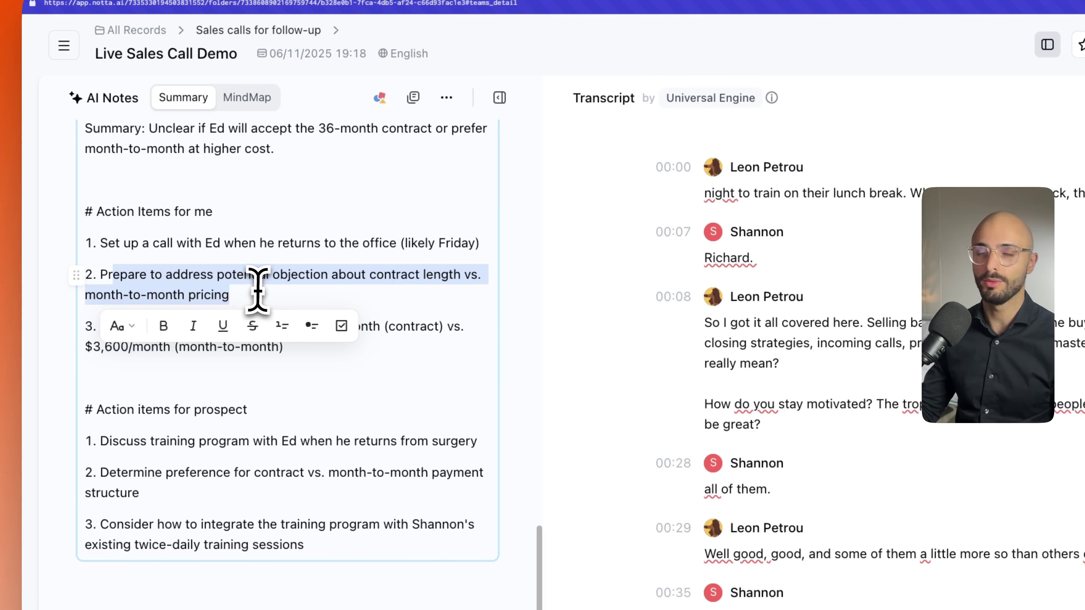
{"action": "left_click", "coordinate": [263, 275]}
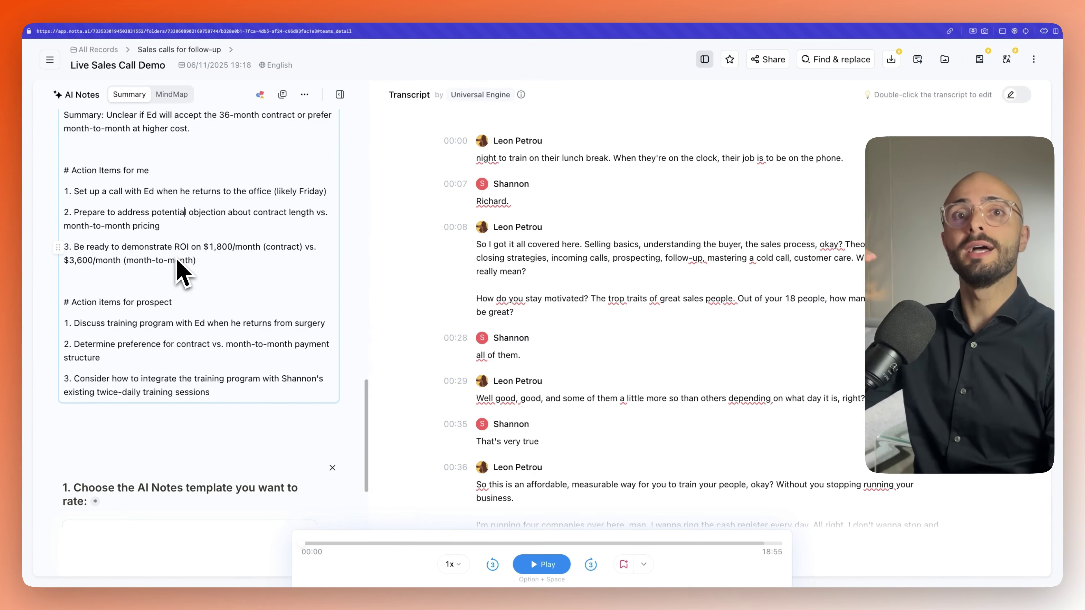
- Check the Tasks page, return to the Zap draft and add an empty action step after Extract Structured Data
{"action": "mouse_move", "coordinate": [20, 60]}
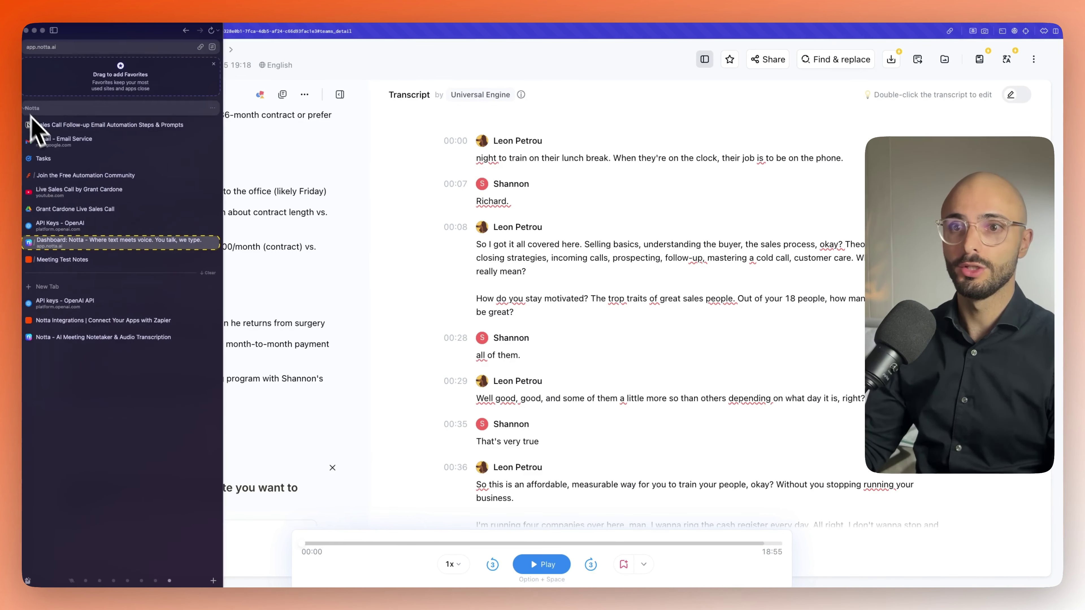
{"action": "left_click", "coordinate": [43, 158]}
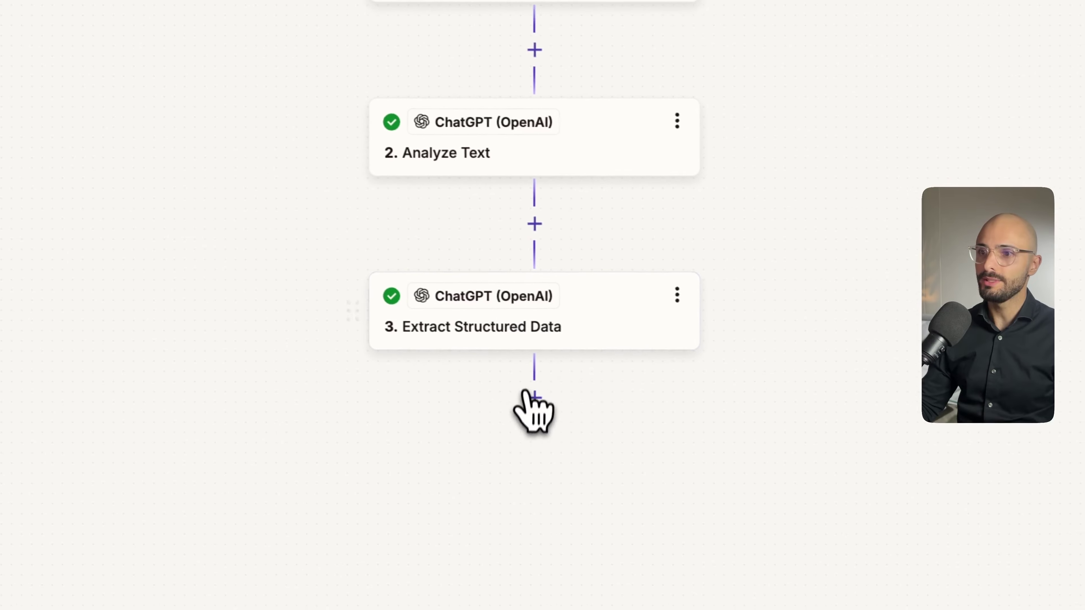
{"action": "left_click", "coordinate": [534, 397]}
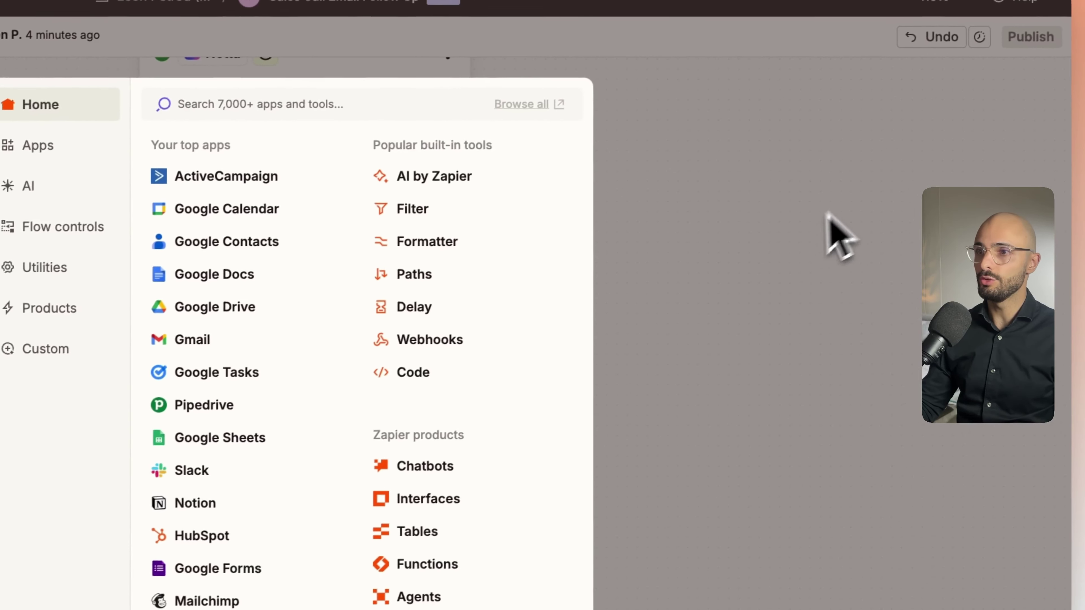
{"action": "left_click", "coordinate": [774, 299]}
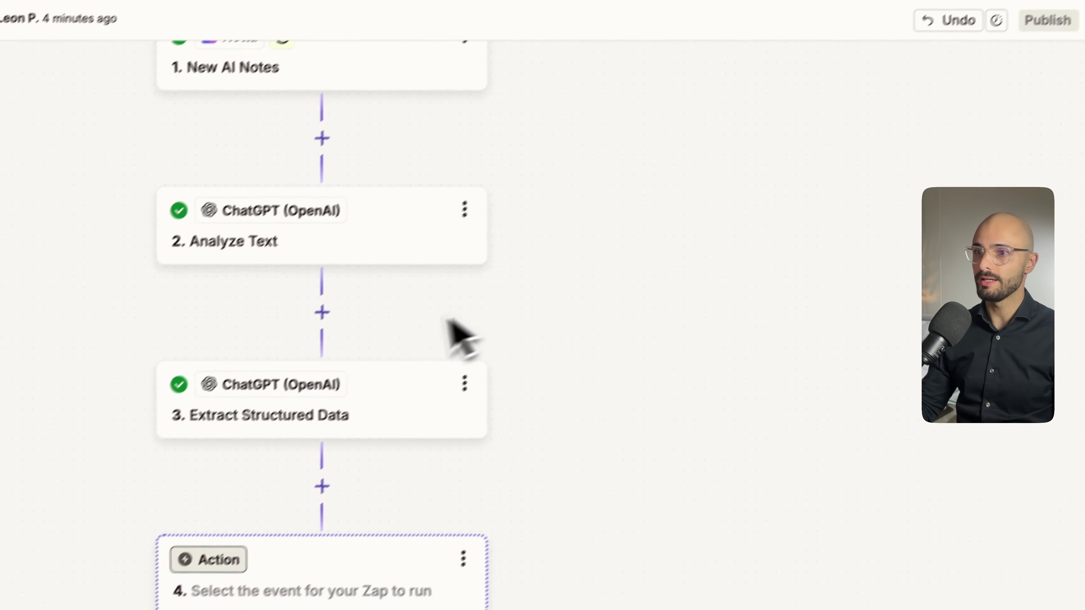
- Open the Extract Structured Data configuration and examine the data types available for the First Name value
{"action": "left_click", "coordinate": [416, 408]}
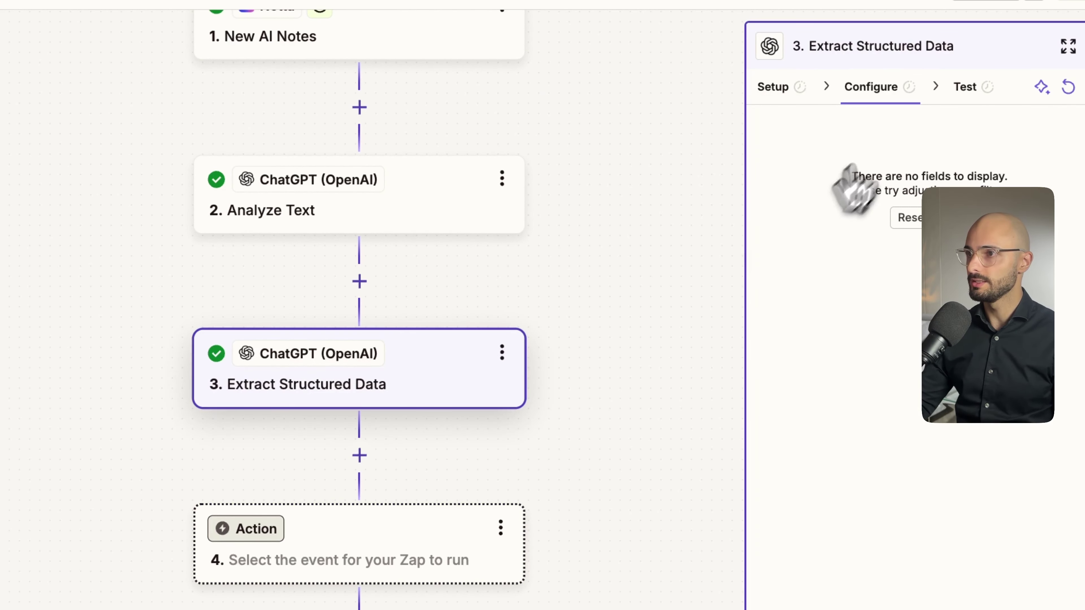
{"action": "scroll", "coordinate": [874, 529], "scroll_direction": "down", "scroll_amount": 3}
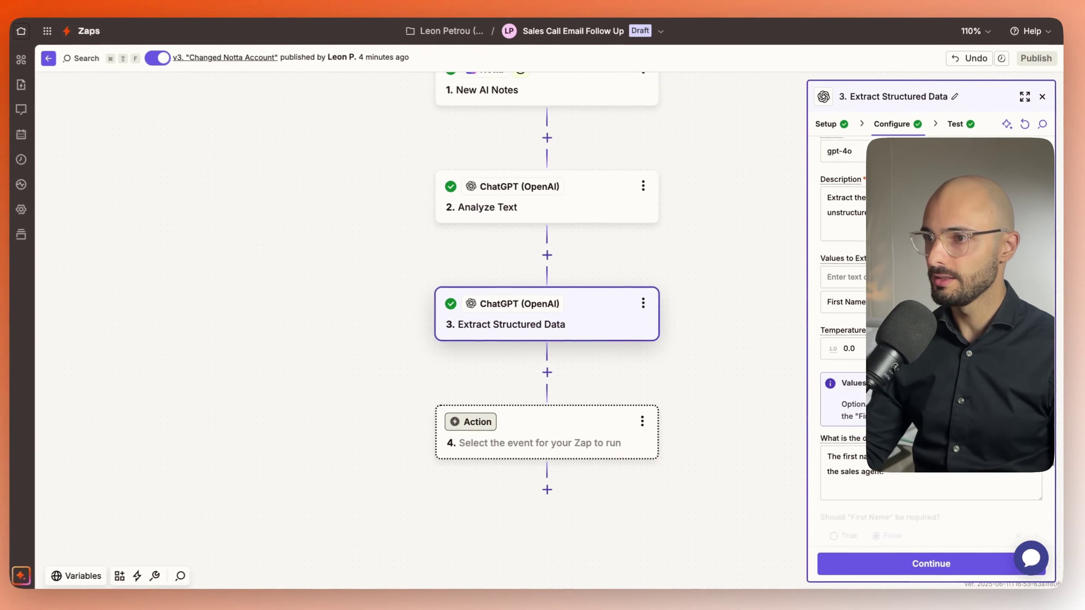
{"action": "scroll", "coordinate": [931, 342], "scroll_direction": "down", "scroll_amount": 3}
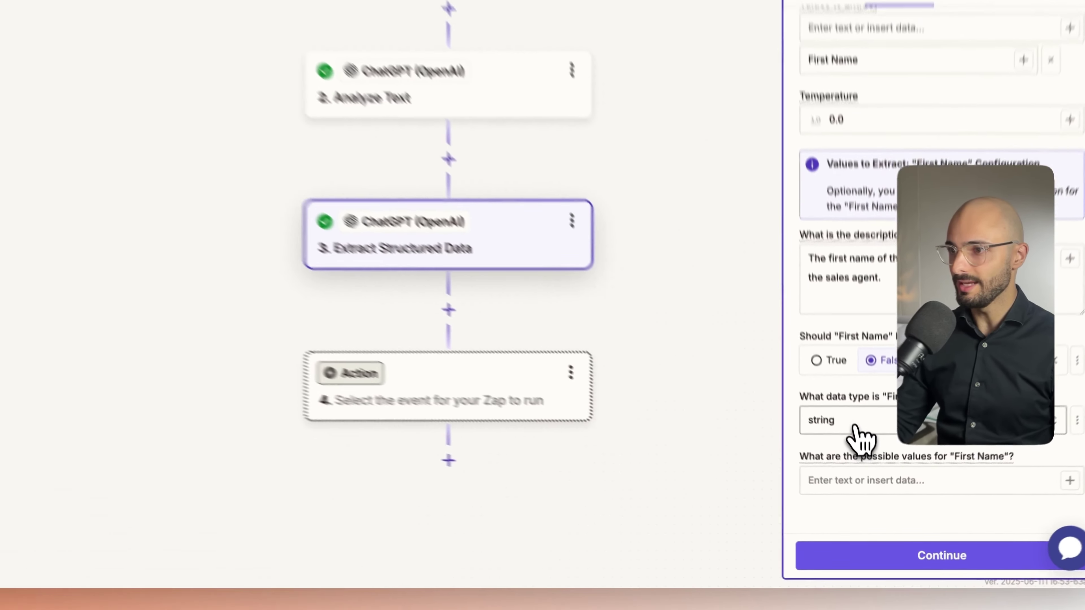
{"action": "left_click", "coordinate": [865, 466]}
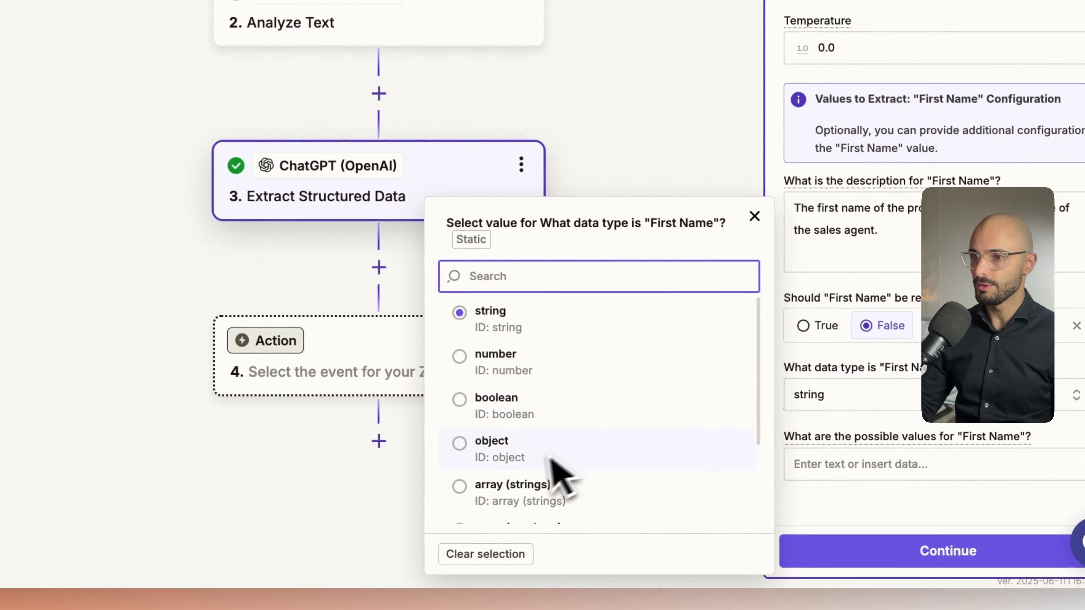
{"action": "scroll", "coordinate": [653, 508], "scroll_direction": "down", "scroll_amount": 2}
{"action": "scroll", "coordinate": [504, 470], "scroll_direction": "up", "scroll_amount": 1}
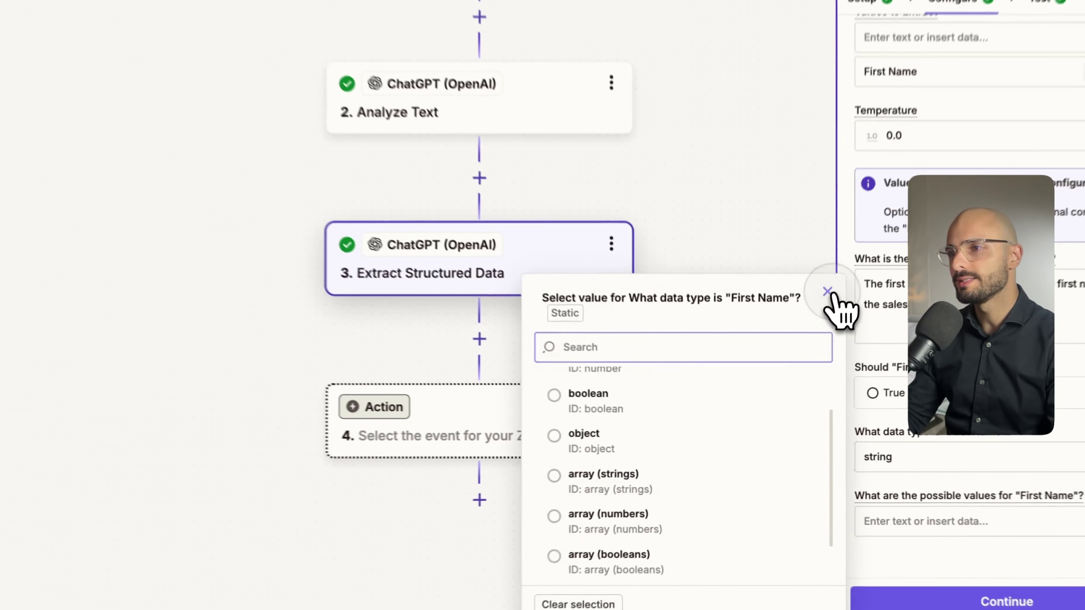
{"action": "left_click", "coordinate": [804, 339]}
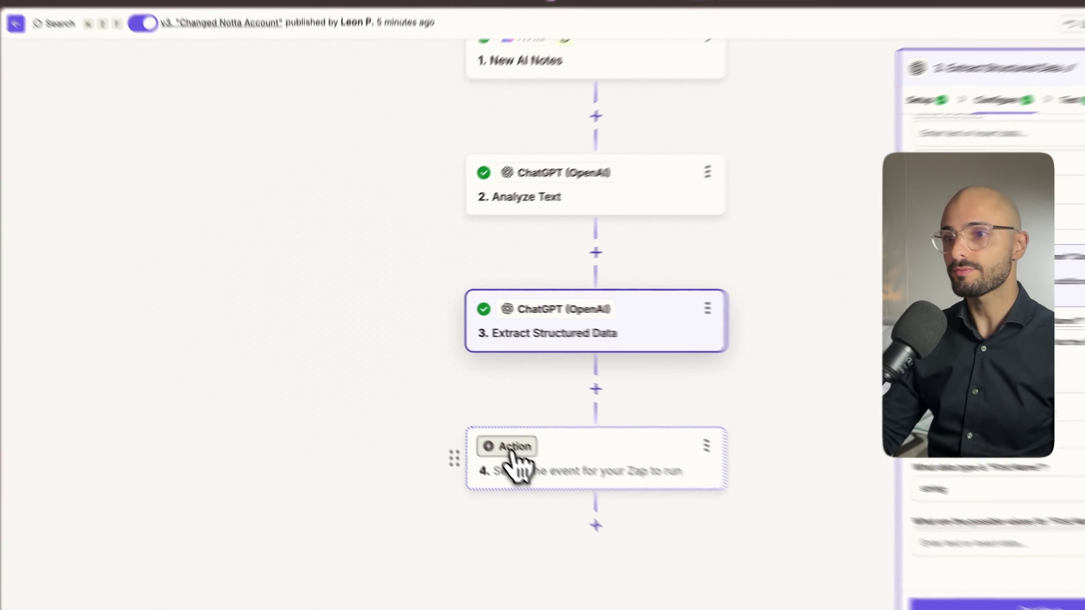
- Set up step 4 with AI by Zapier and review the default Extract prompt in its prompt builder
{"action": "left_click", "coordinate": [482, 427]}
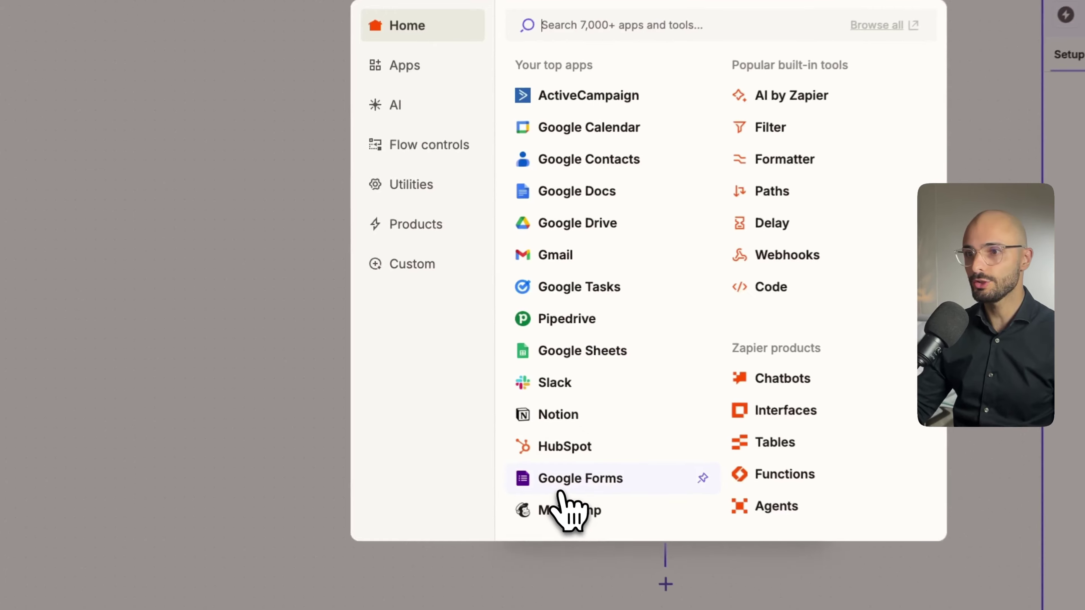
{"action": "left_click", "coordinate": [402, 106]}
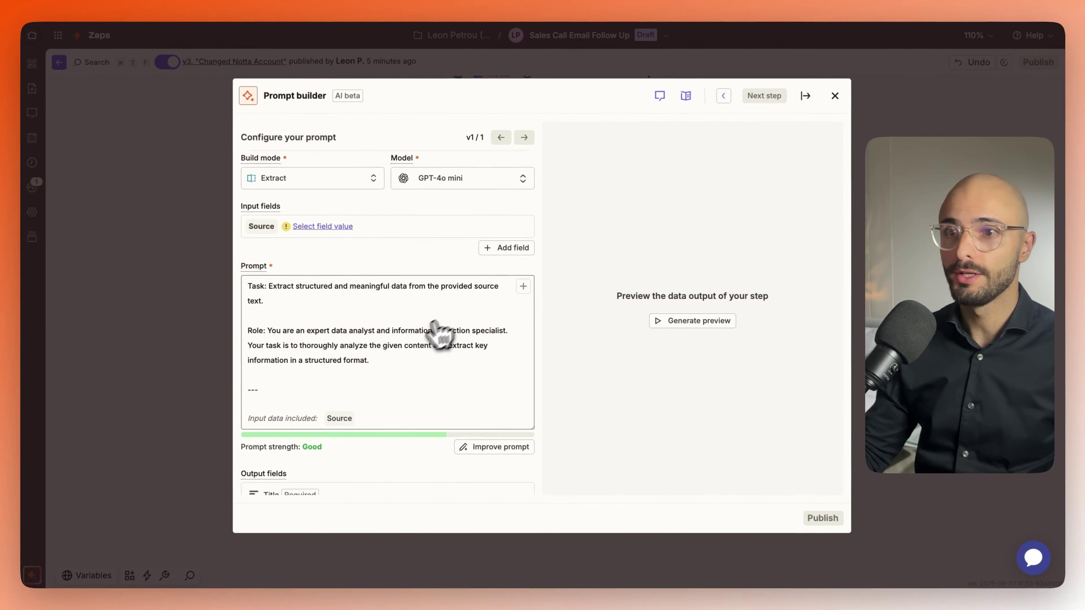
{"action": "scroll", "coordinate": [408, 348], "scroll_direction": "down", "scroll_amount": 15}
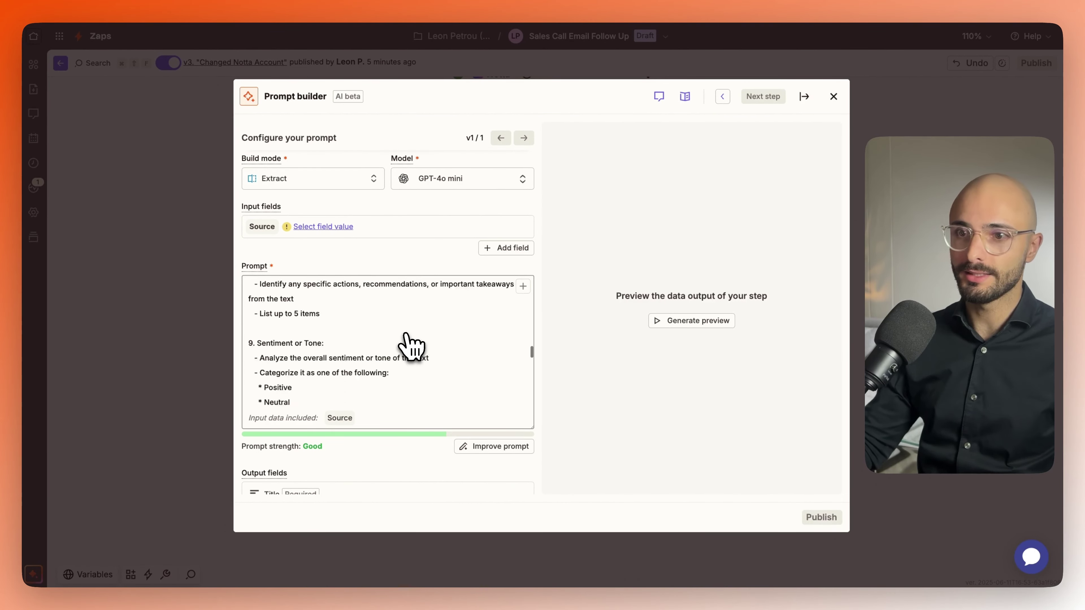
{"action": "scroll", "coordinate": [409, 346], "scroll_direction": "down", "scroll_amount": 5}
{"action": "scroll", "coordinate": [408, 344], "scroll_direction": "up", "scroll_amount": 20}
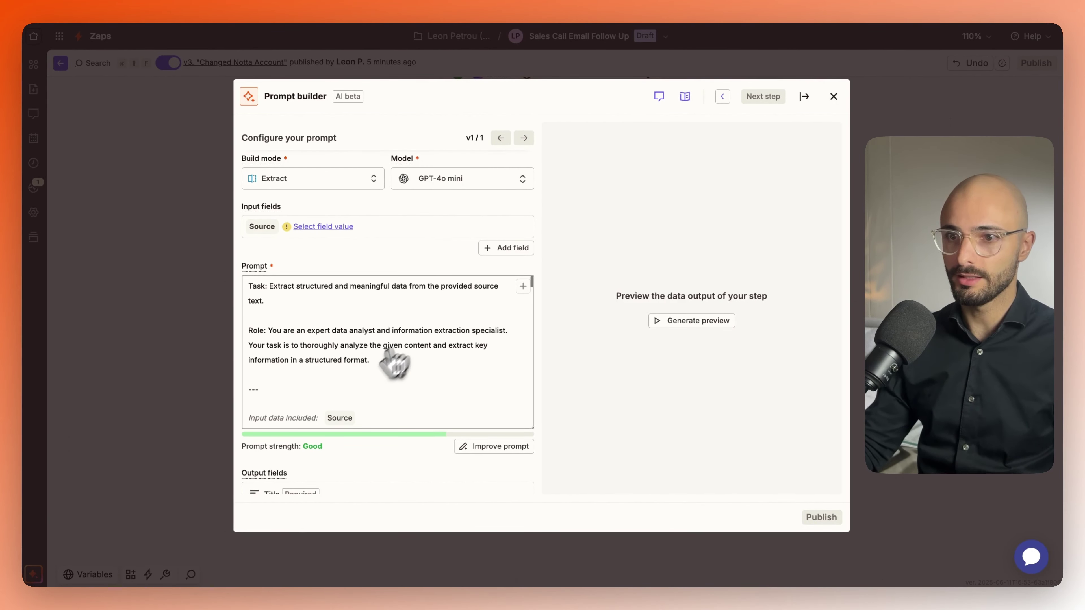
- Replace the default prompt in the prompt builder with the copied prompt for extracting action items
{"action": "left_click", "coordinate": [348, 389]}
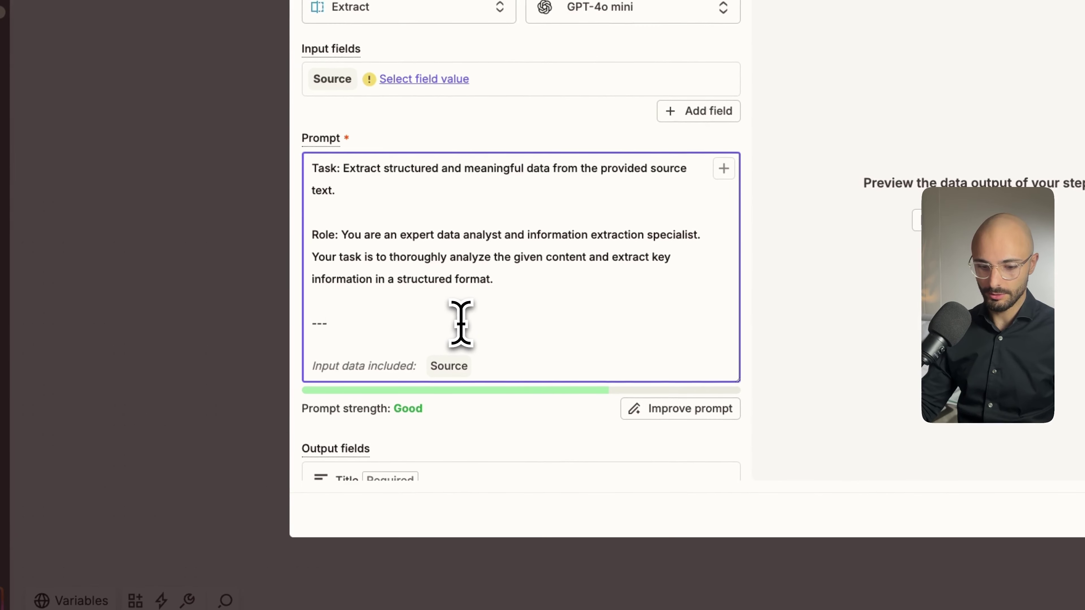
{"action": "key", "text": "super+a"}
{"action": "key", "text": "BackSpace"}
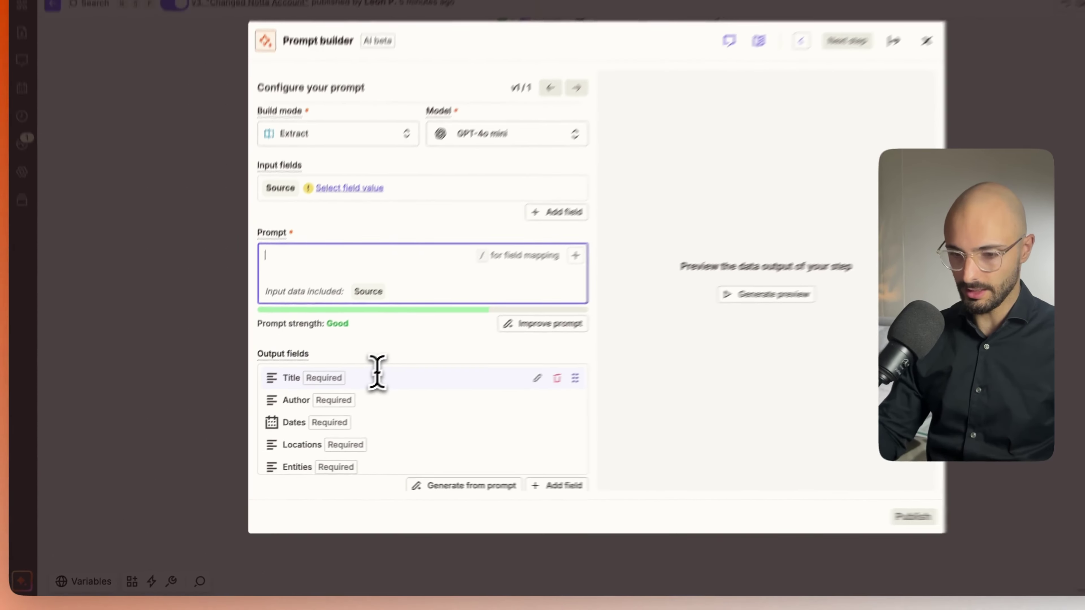
{"action": "key", "text": "super+v"}
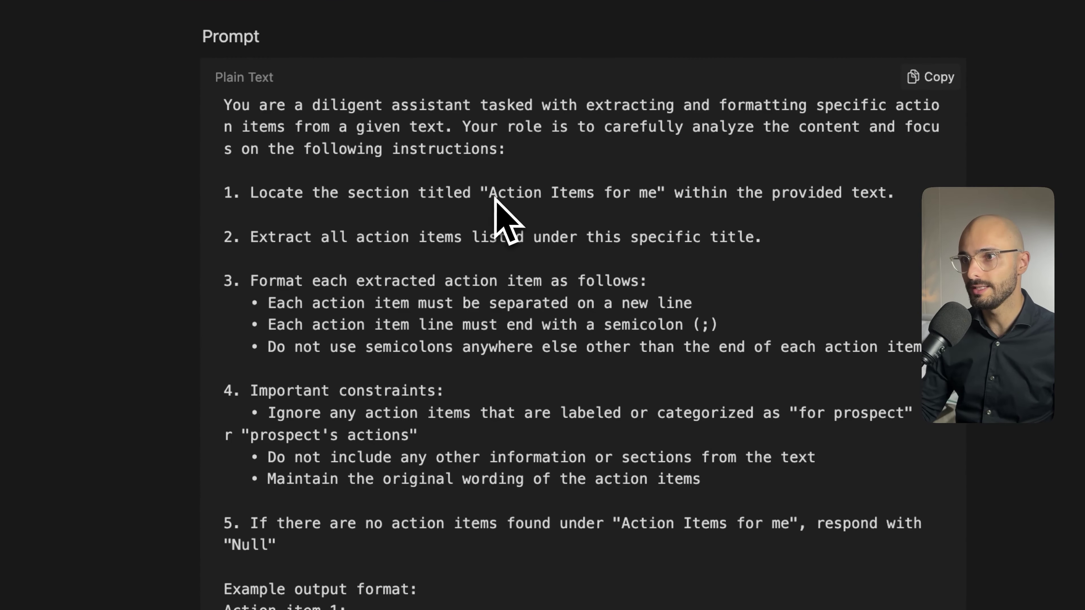
- Examine the source prompt's extraction, semicolon formatting and constraint instructions on the Notion page
{"action": "left_click_drag", "start_coordinate": [492, 194], "coordinate": [593, 218]}
{"action": "left_click", "coordinate": [432, 243]}
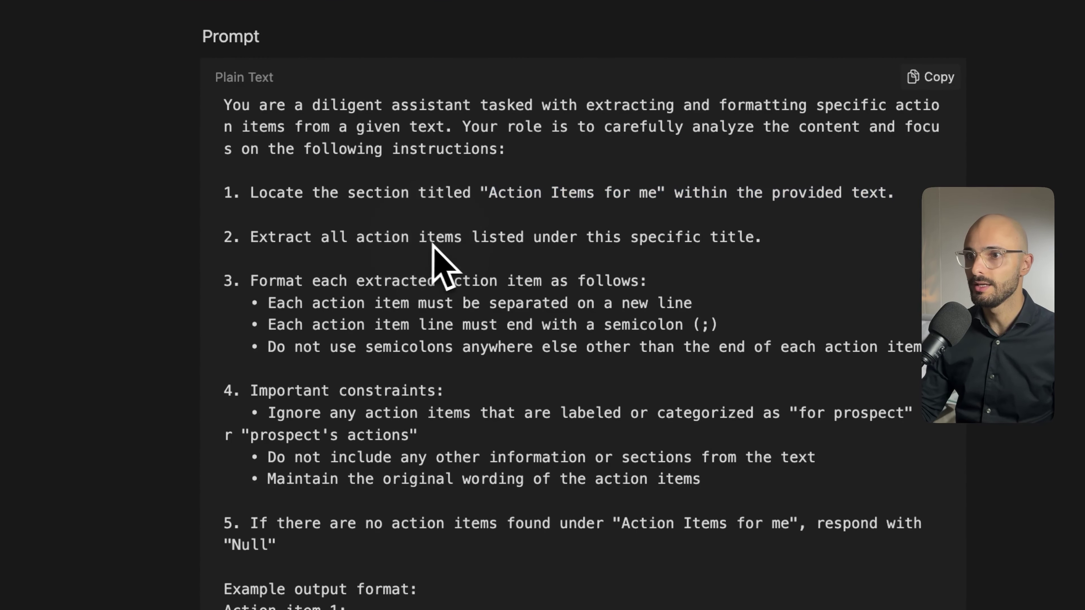
{"action": "left_click_drag", "start_coordinate": [283, 242], "coordinate": [686, 242]}
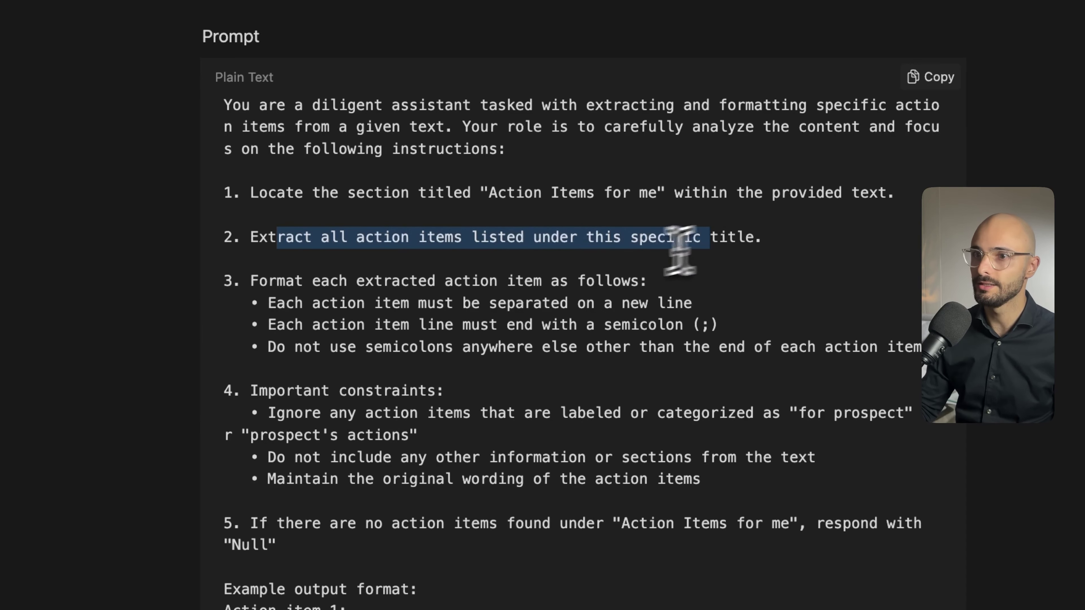
{"action": "left_click_drag", "start_coordinate": [692, 304], "coordinate": [273, 303]}
{"action": "left_click_drag", "start_coordinate": [718, 325], "coordinate": [692, 324]}
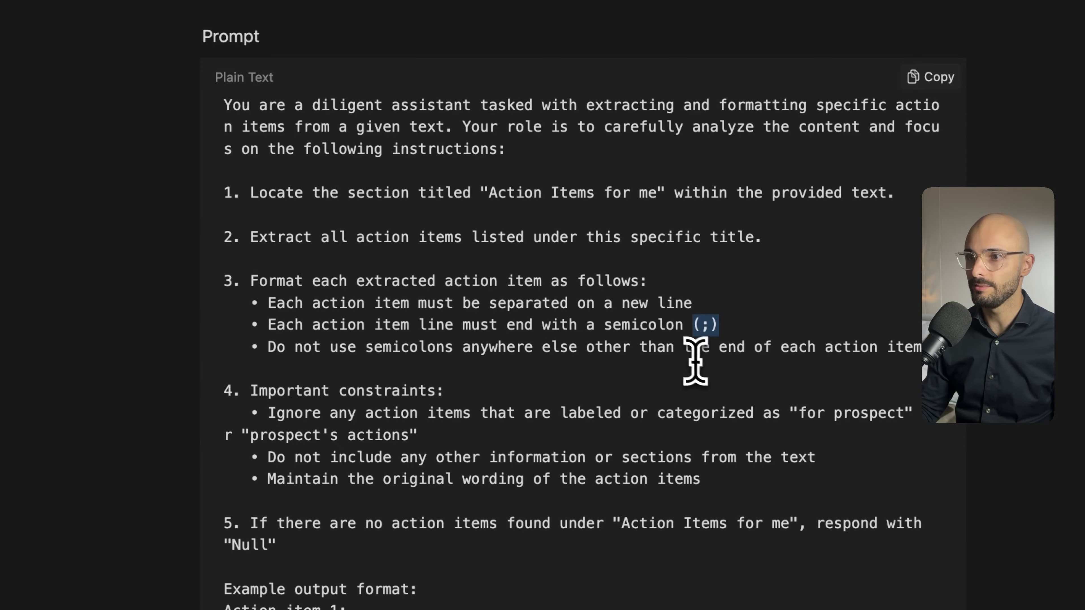
{"action": "left_click_drag", "start_coordinate": [323, 348], "coordinate": [834, 353]}
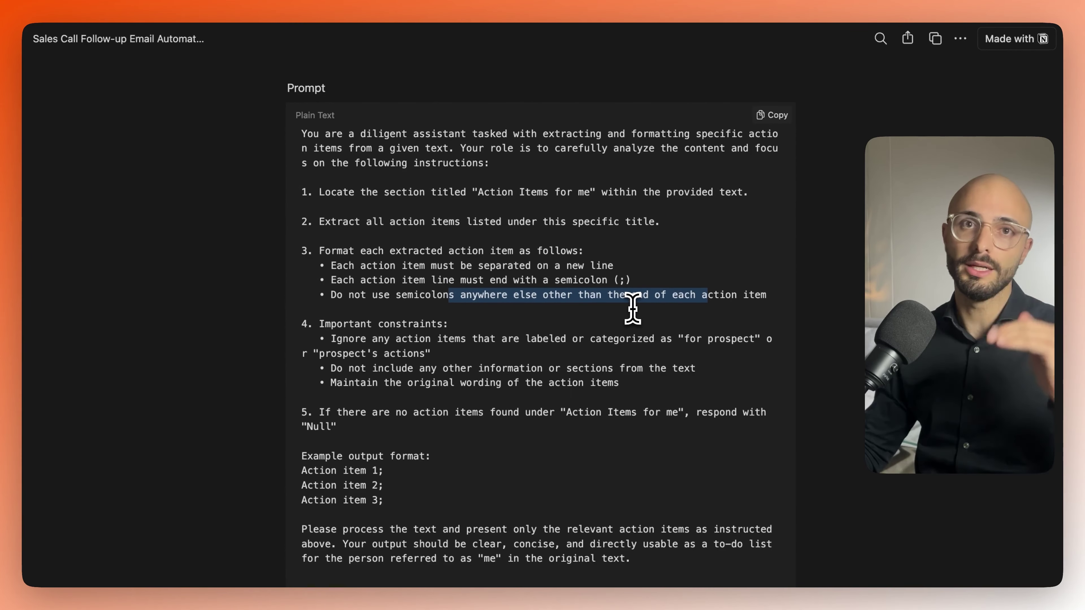
{"action": "scroll", "coordinate": [480, 332], "scroll_direction": "down", "scroll_amount": 1}
{"action": "scroll", "coordinate": [480, 333], "scroll_direction": "down", "scroll_amount": 1}
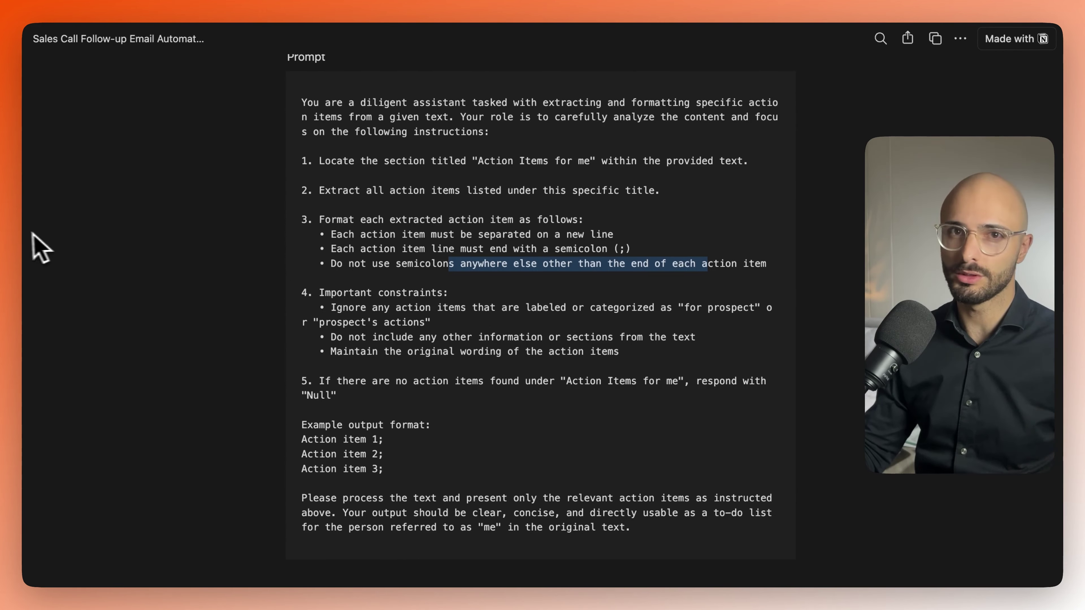
- Return to the Zap's prompt builder and delete all default output fields, including Title, Author, Dates, Locations and Entities
{"action": "mouse_move", "coordinate": [24, 252]}
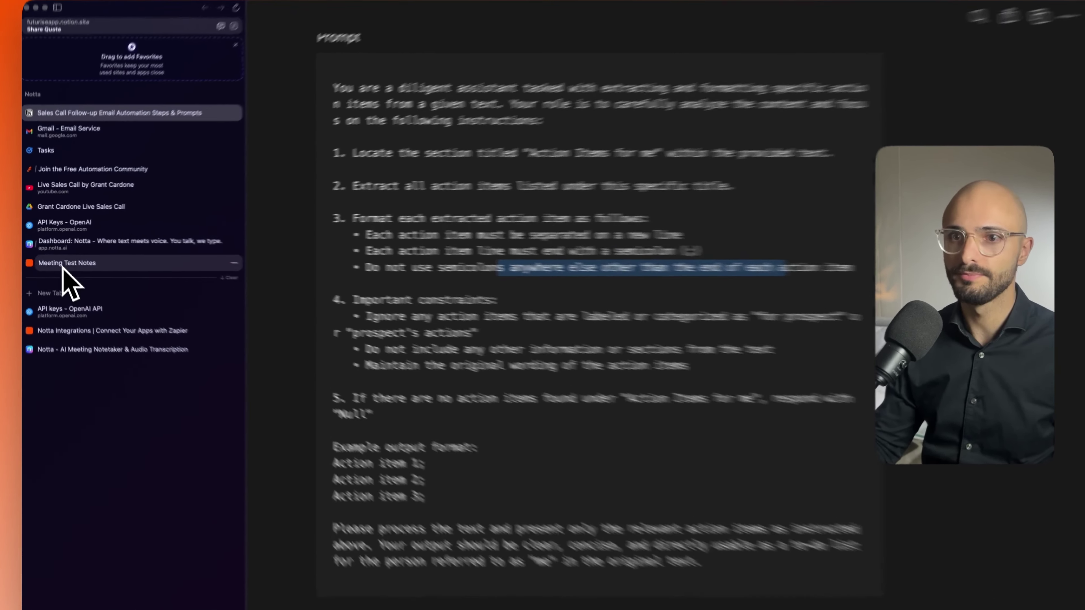
{"action": "left_click", "coordinate": [64, 263]}
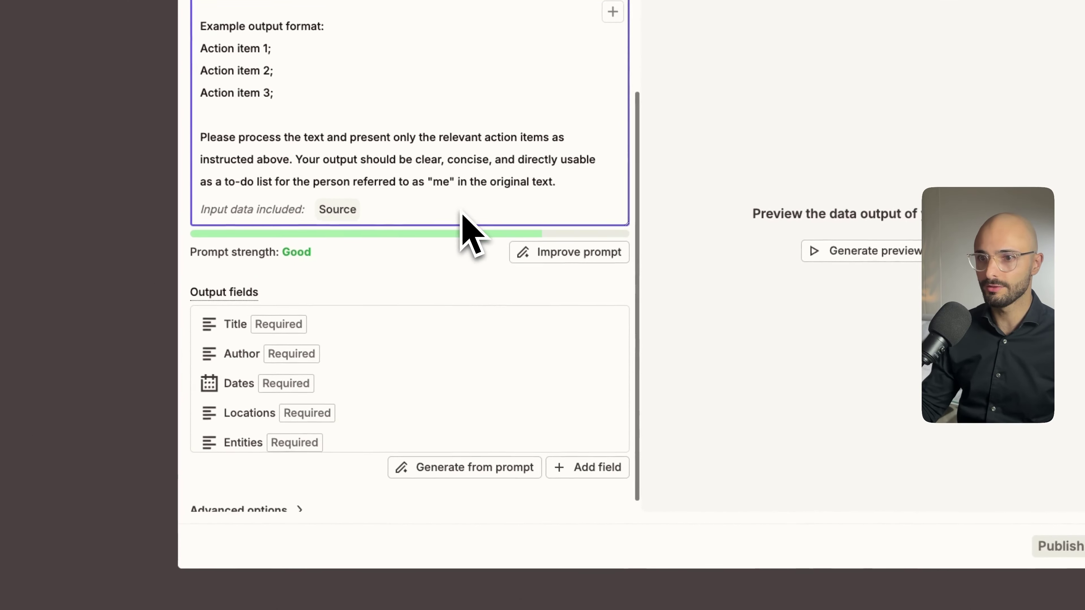
{"action": "scroll", "coordinate": [460, 210], "scroll_direction": "down", "scroll_amount": 1}
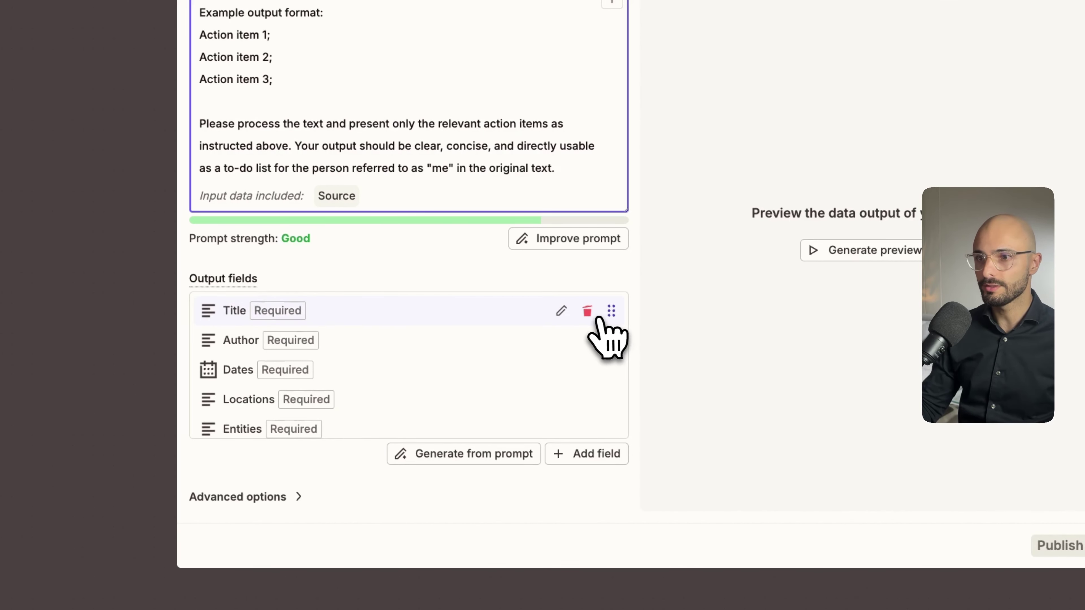
{"action": "left_click", "coordinate": [590, 312]}
{"action": "left_click", "coordinate": [590, 312]}
{"action": "left_click", "coordinate": [589, 312]}
{"action": "left_click", "coordinate": [588, 332]}
{"action": "left_click", "coordinate": [587, 361]}
{"action": "left_click", "coordinate": [586, 390]}
{"action": "left_click", "coordinate": [589, 420]}
- Start a new output field named "Action Items" and keep Text as its field type
{"action": "left_click", "coordinate": [602, 498]}
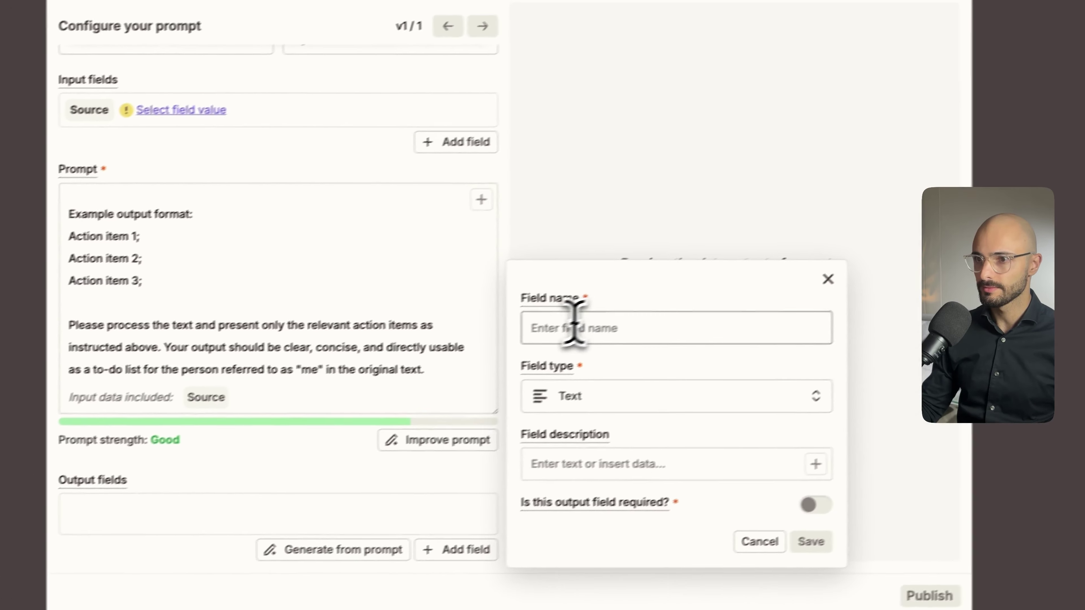
{"action": "left_click", "coordinate": [697, 277]}
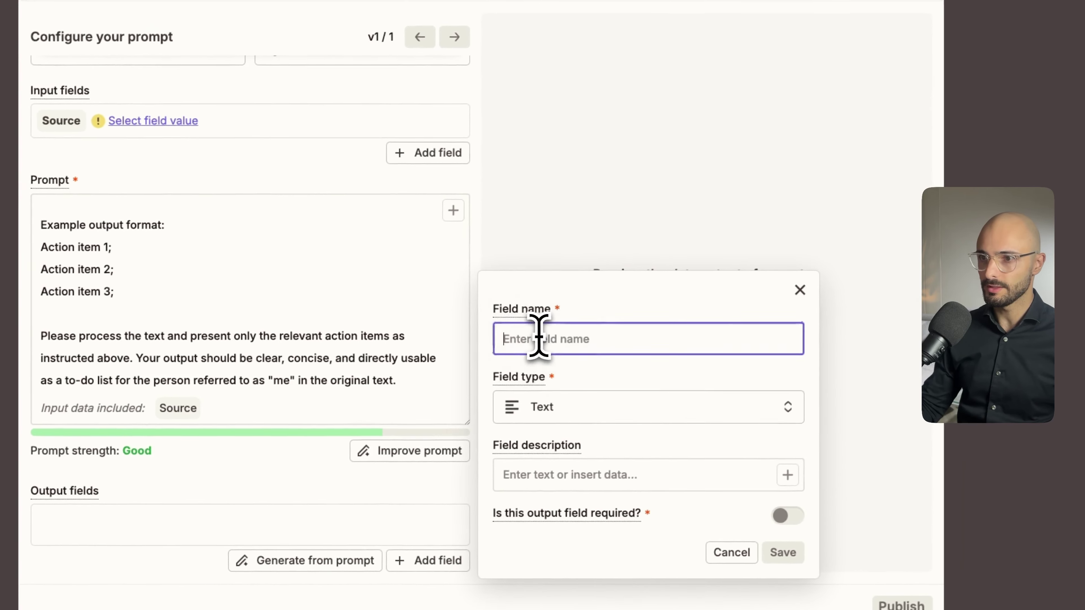
{"action": "type", "text": "Actio"}
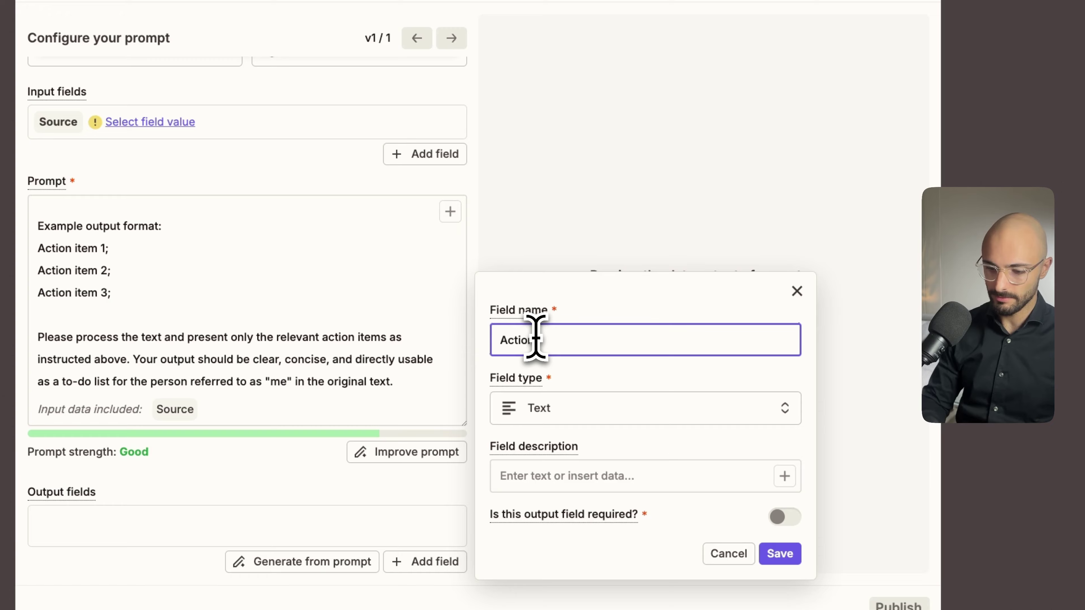
{"action": "type", "text": "n Items"}
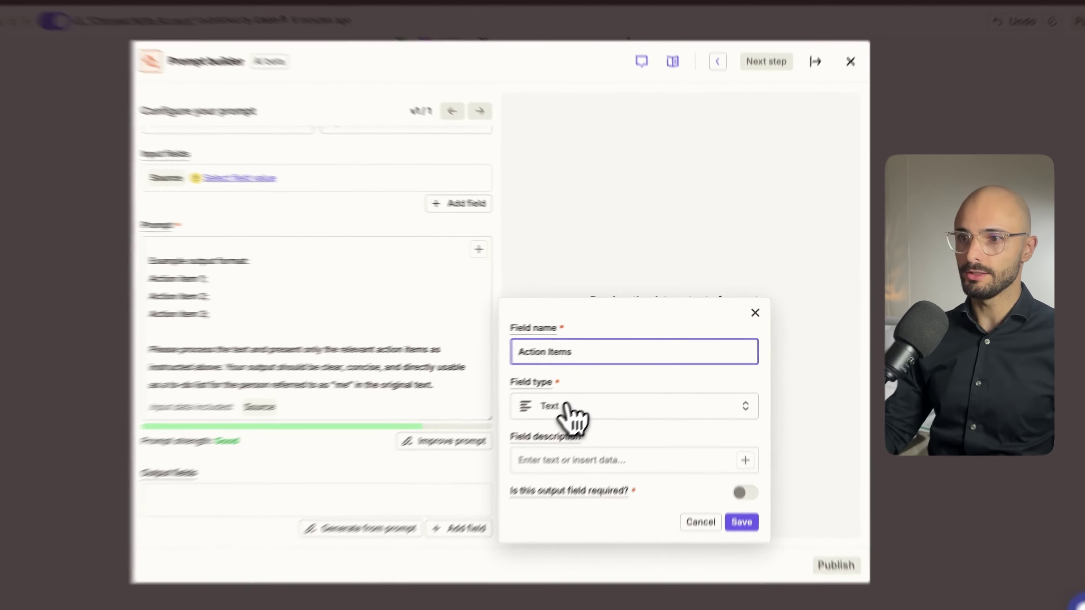
{"action": "left_click", "coordinate": [595, 385]}
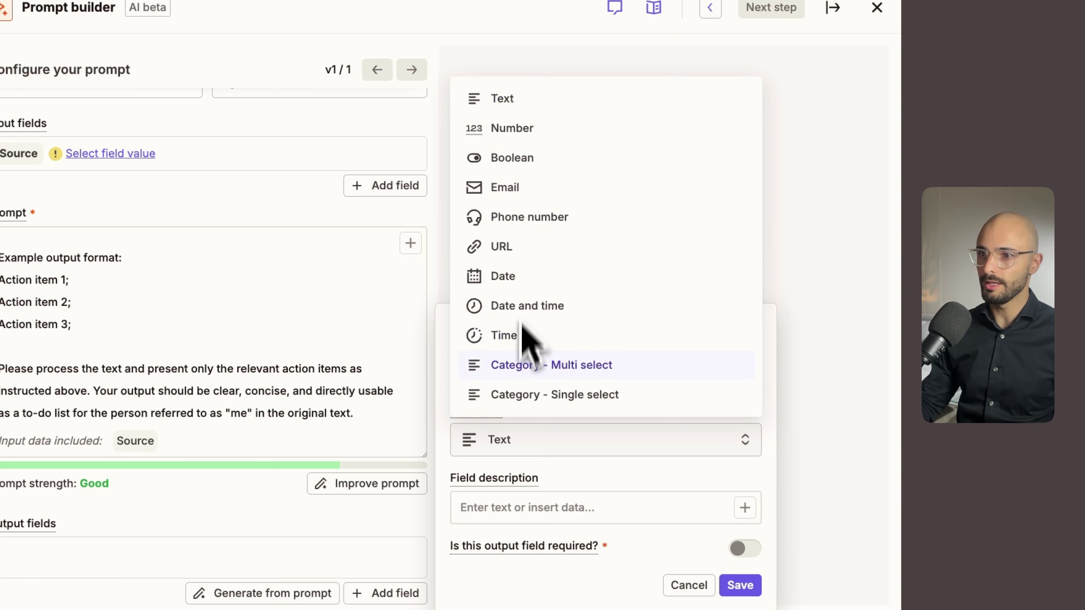
{"action": "left_click", "coordinate": [506, 477]}
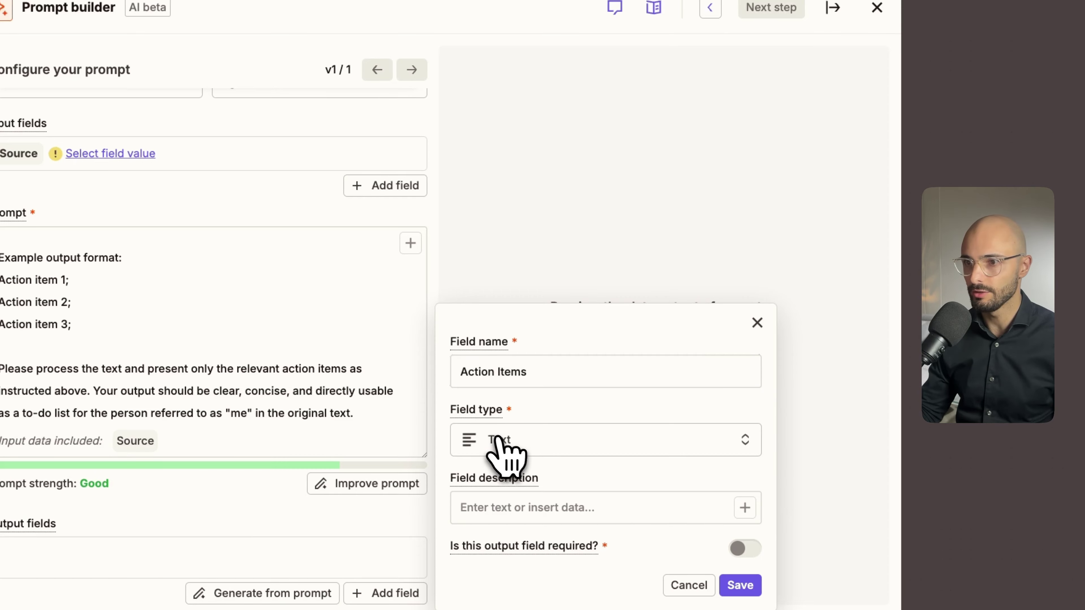
- Describe the Action Items field as "List of action items separated by new lines and semi colons" and save it
{"action": "left_click", "coordinate": [499, 509]}
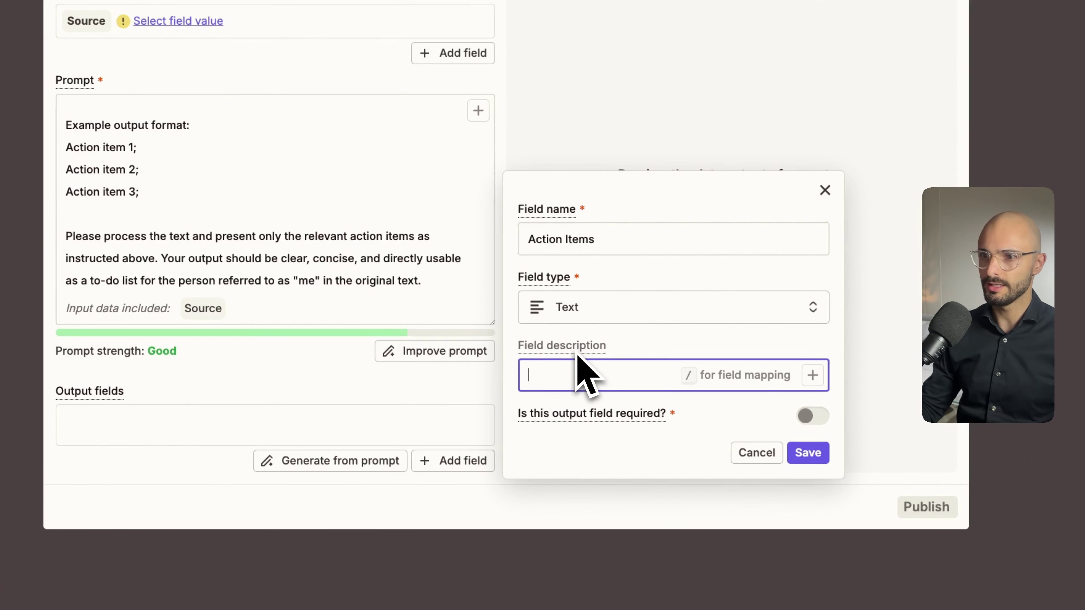
{"action": "type", "text": "List of"}
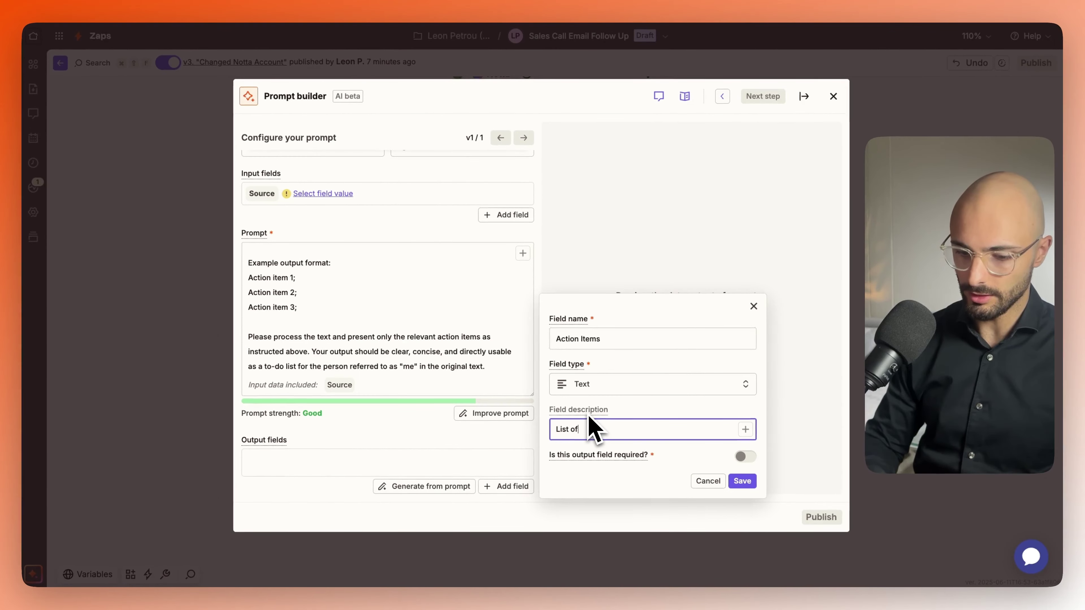
{"action": "type", "text": " action items seperated by new l"}
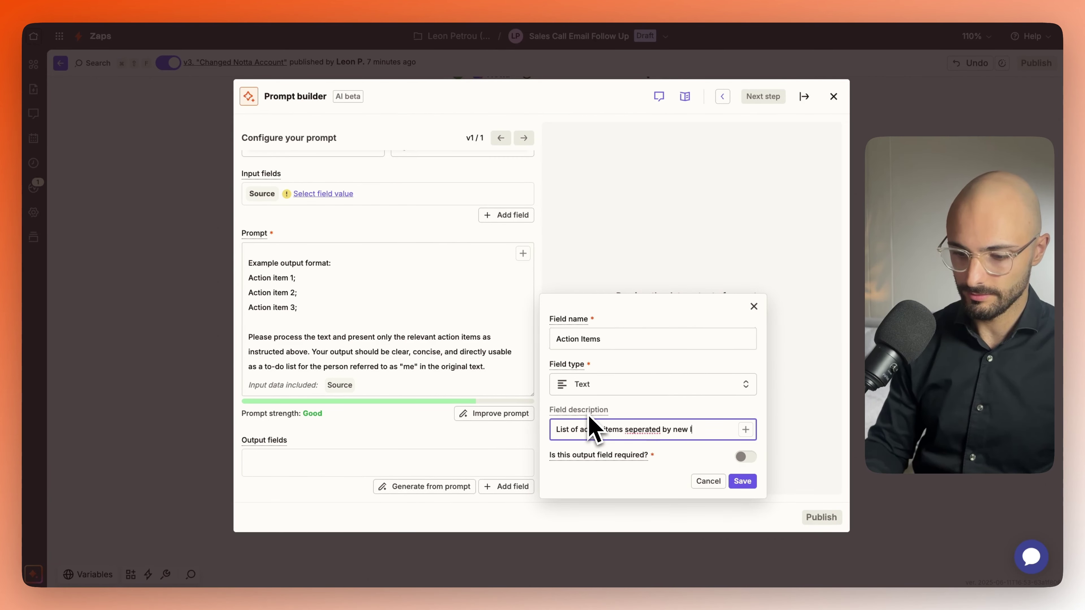
{"action": "type", "text": "emi colons"}
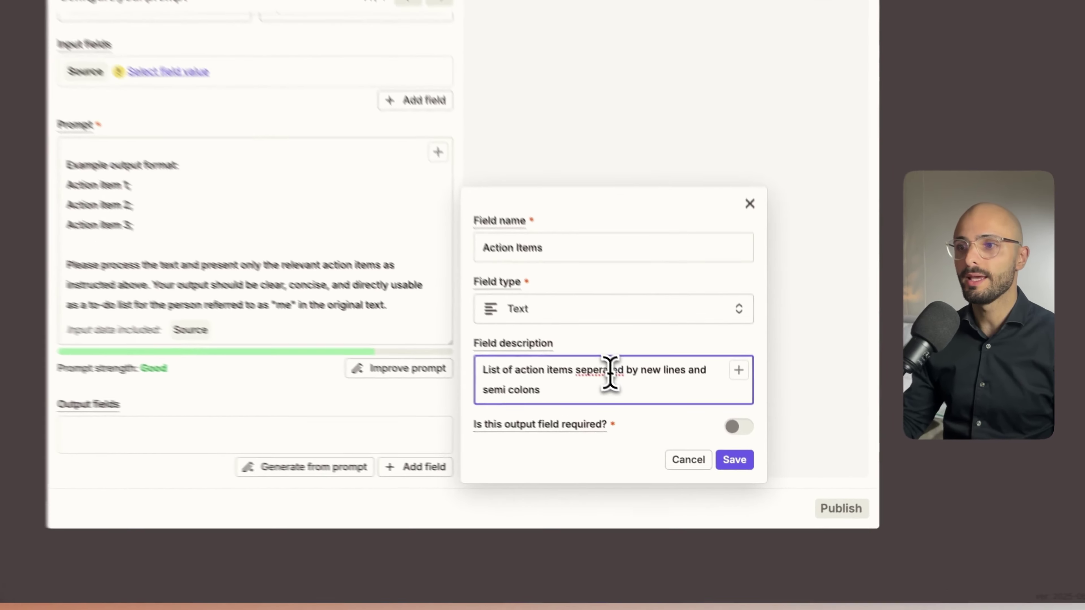
{"action": "right_click", "coordinate": [657, 414]}
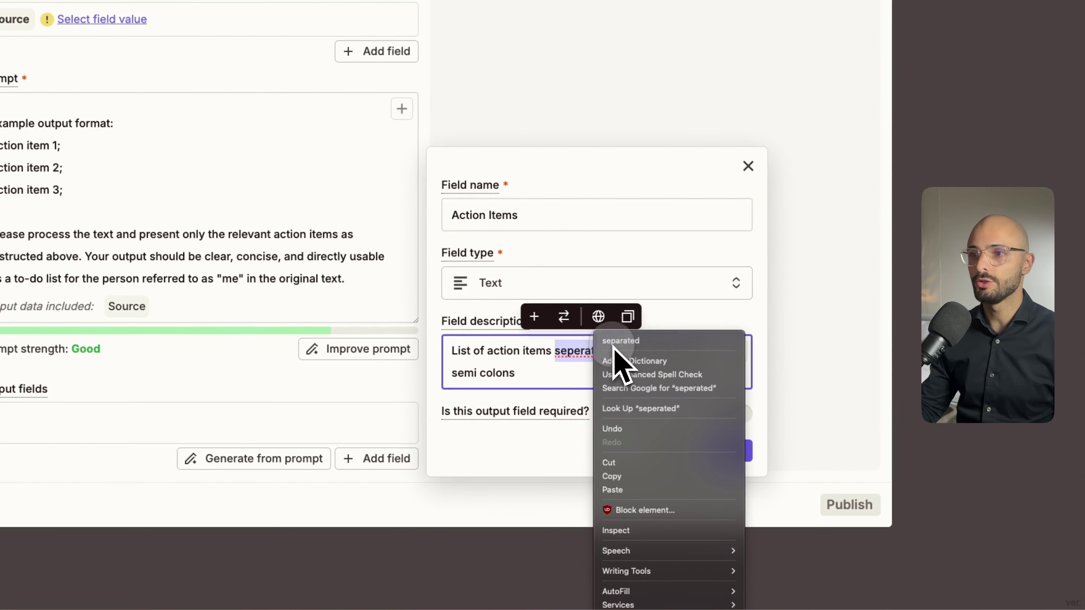
{"action": "left_click", "coordinate": [664, 416]}
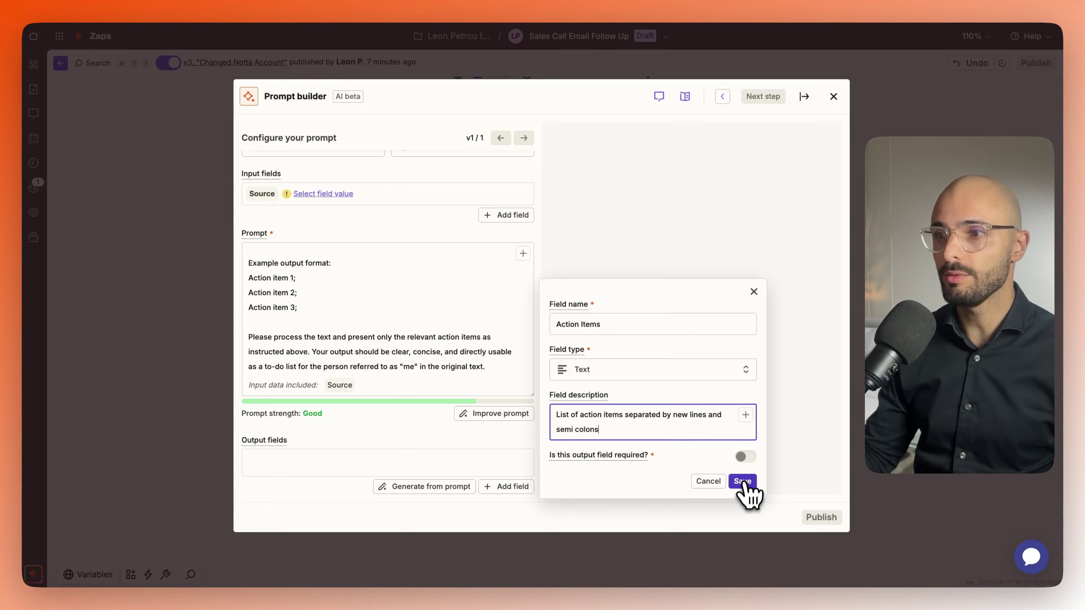
{"action": "left_click", "coordinate": [730, 450]}
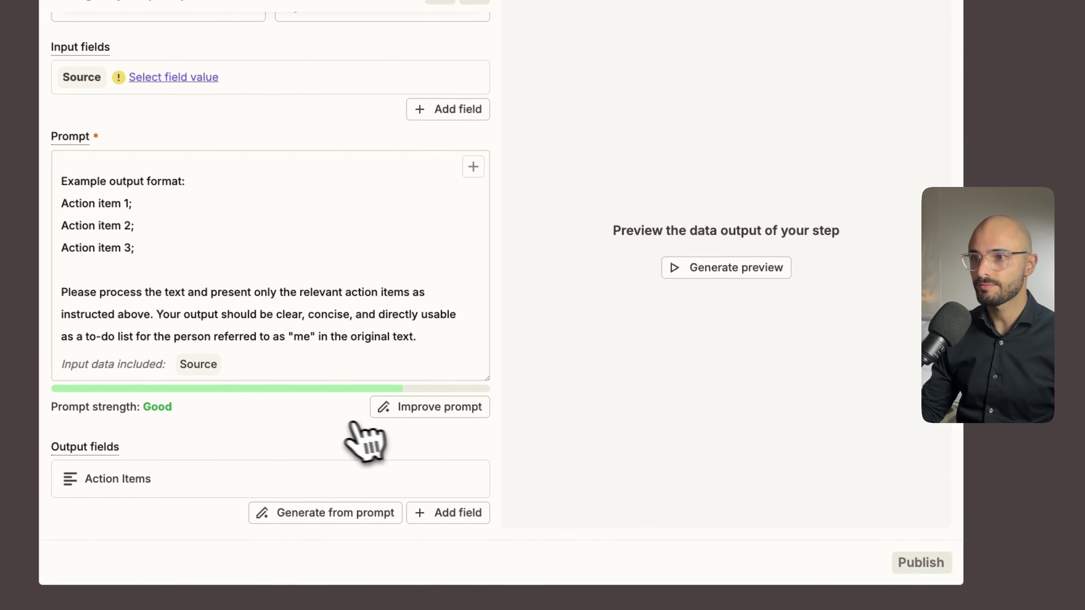
- Map the Source input field to the Notes value from the New AI Notes in Notta step and save it
{"action": "scroll", "coordinate": [341, 239], "scroll_direction": "down", "scroll_amount": 1}
{"action": "scroll", "coordinate": [339, 252], "scroll_direction": "up", "scroll_amount": 3}
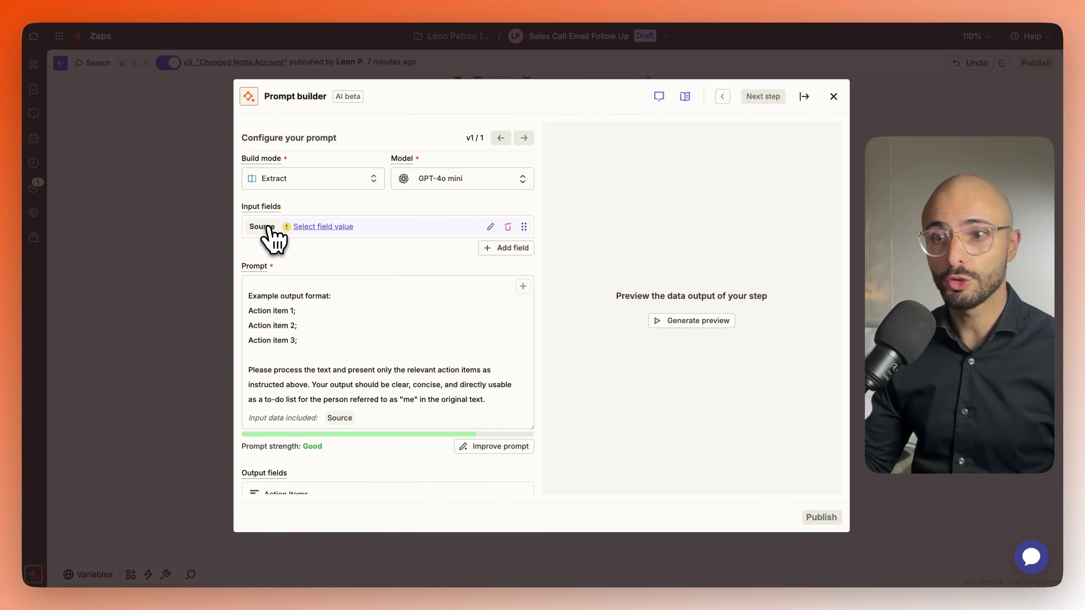
{"action": "scroll", "coordinate": [307, 299], "scroll_direction": "up", "scroll_amount": 3}
{"action": "scroll", "coordinate": [301, 329], "scroll_direction": "down", "scroll_amount": 3}
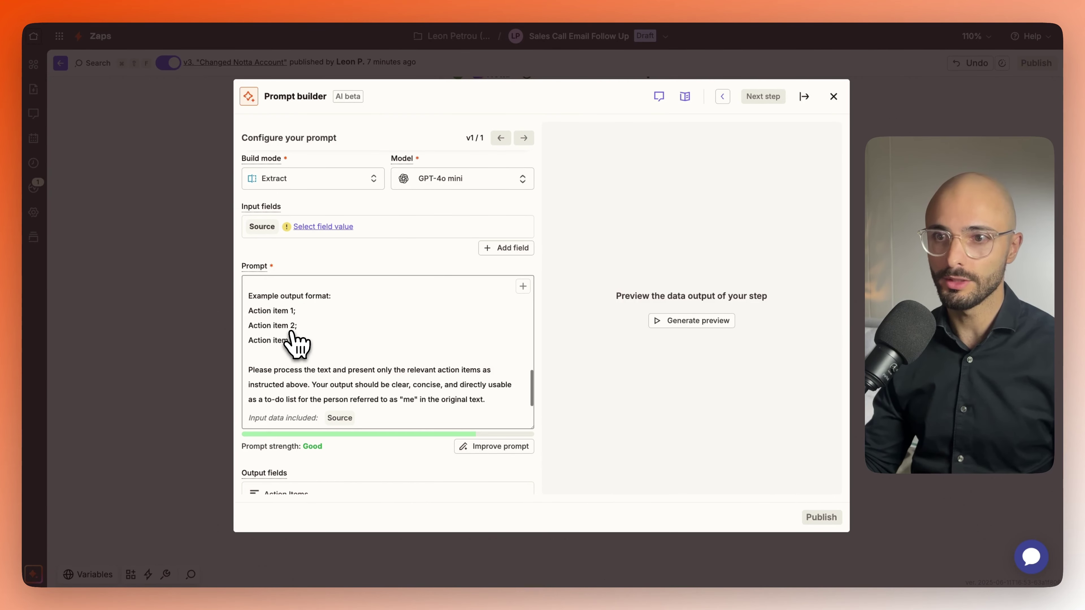
{"action": "scroll", "coordinate": [297, 344], "scroll_direction": "down", "scroll_amount": 1}
{"action": "scroll", "coordinate": [297, 344], "scroll_direction": "up", "scroll_amount": 10}
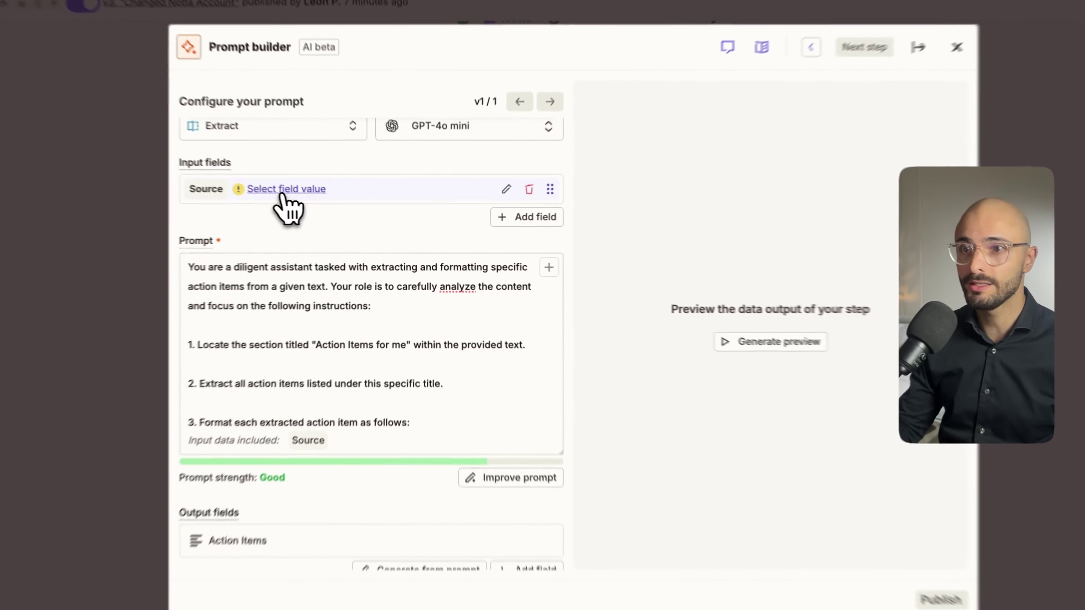
{"action": "left_click", "coordinate": [323, 205]}
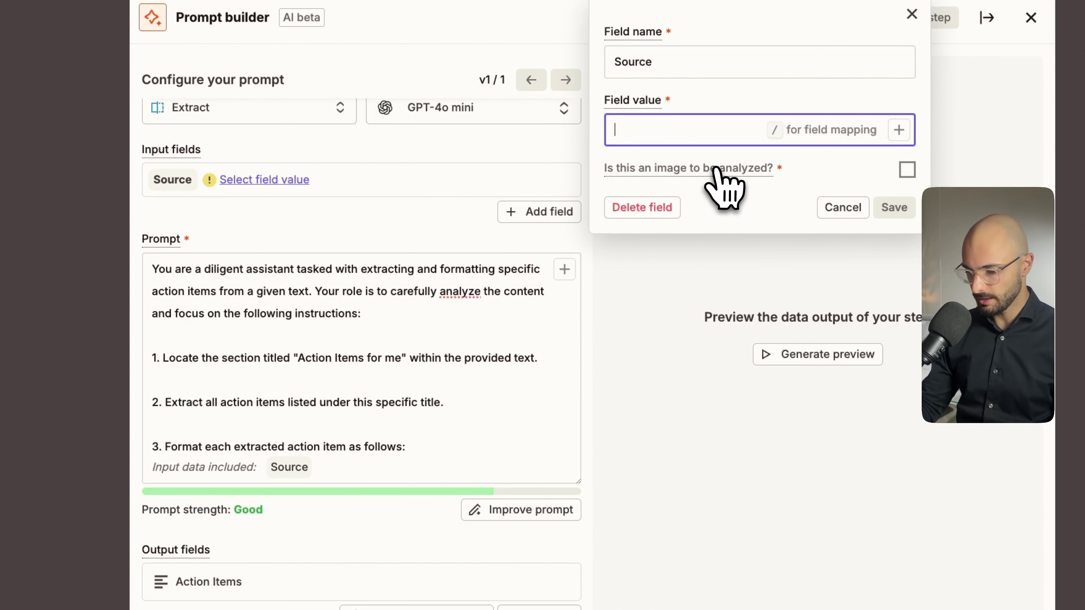
{"action": "type", "text": "/"}
{"action": "left_click", "coordinate": [702, 342]}
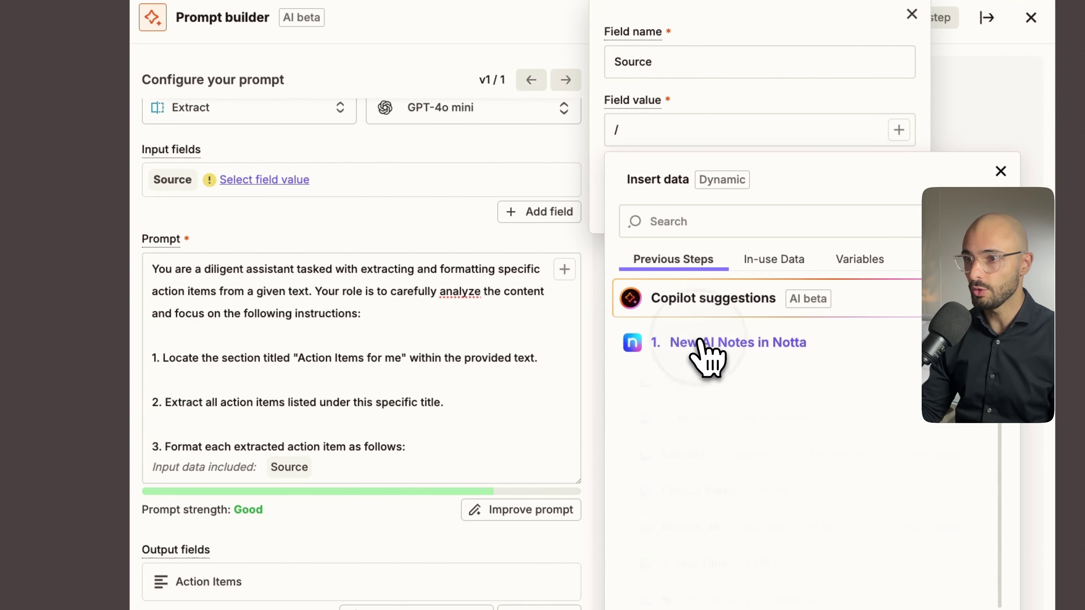
{"action": "left_click", "coordinate": [694, 421]}
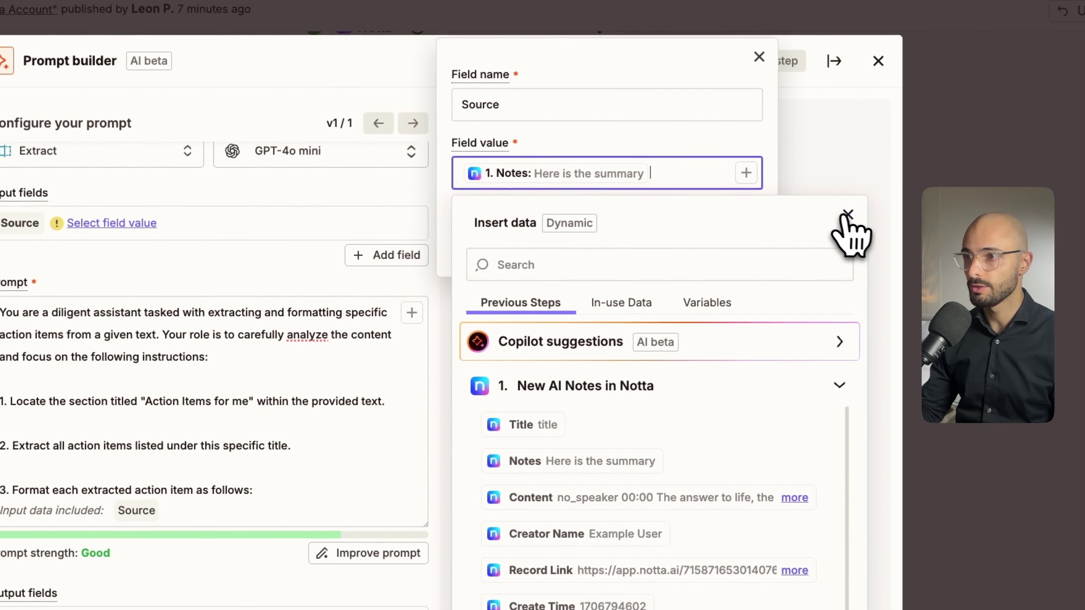
{"action": "left_click", "coordinate": [1001, 171]}
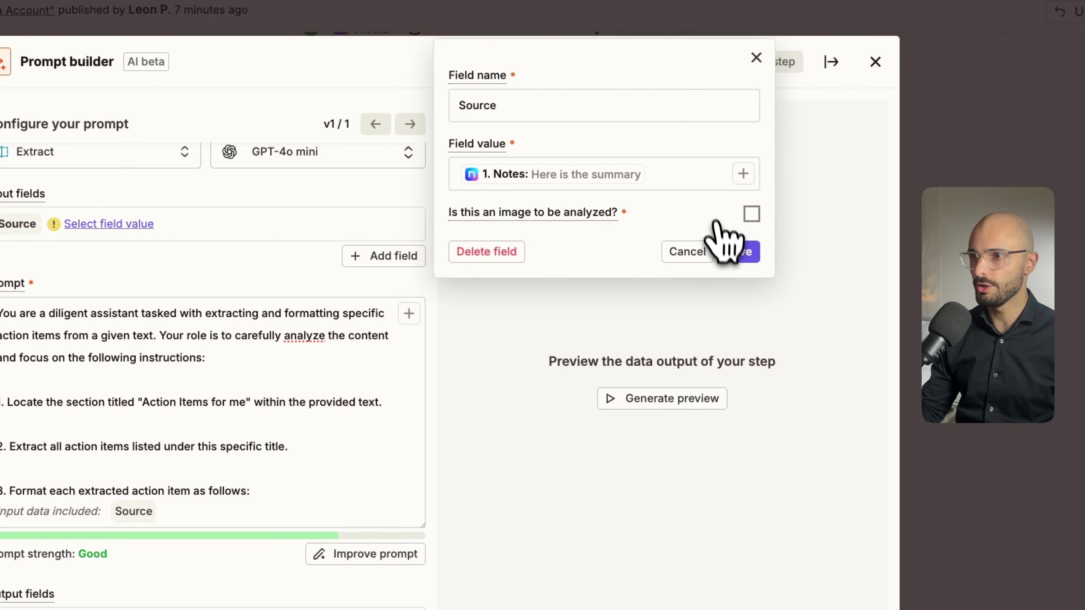
{"action": "left_click", "coordinate": [746, 252]}
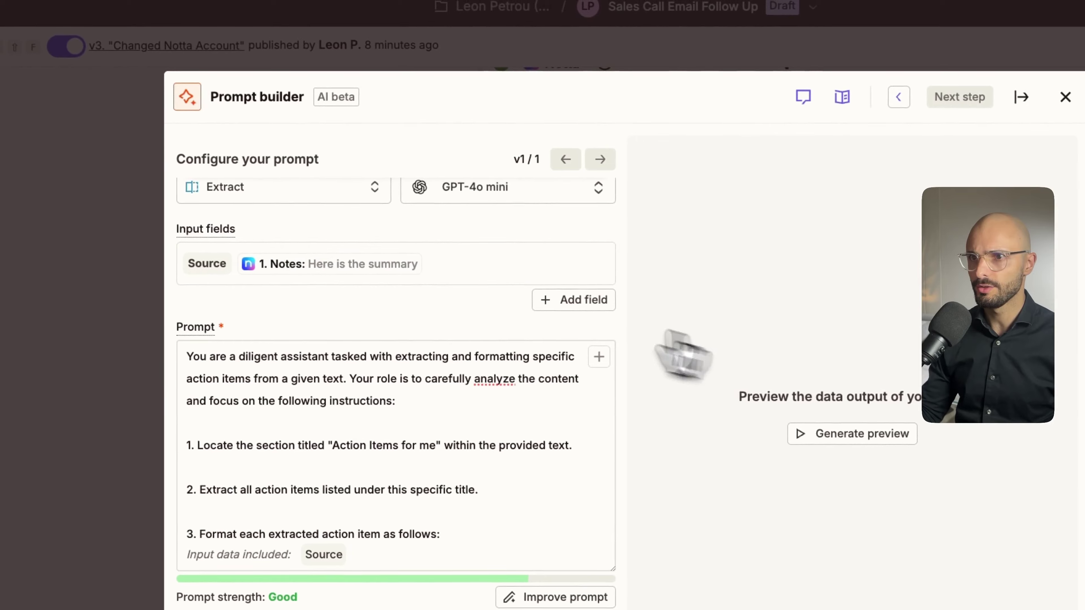
- Rename the Source input field to "Transcript Notes", save it and check through the prompt
{"action": "left_click", "coordinate": [551, 262]}
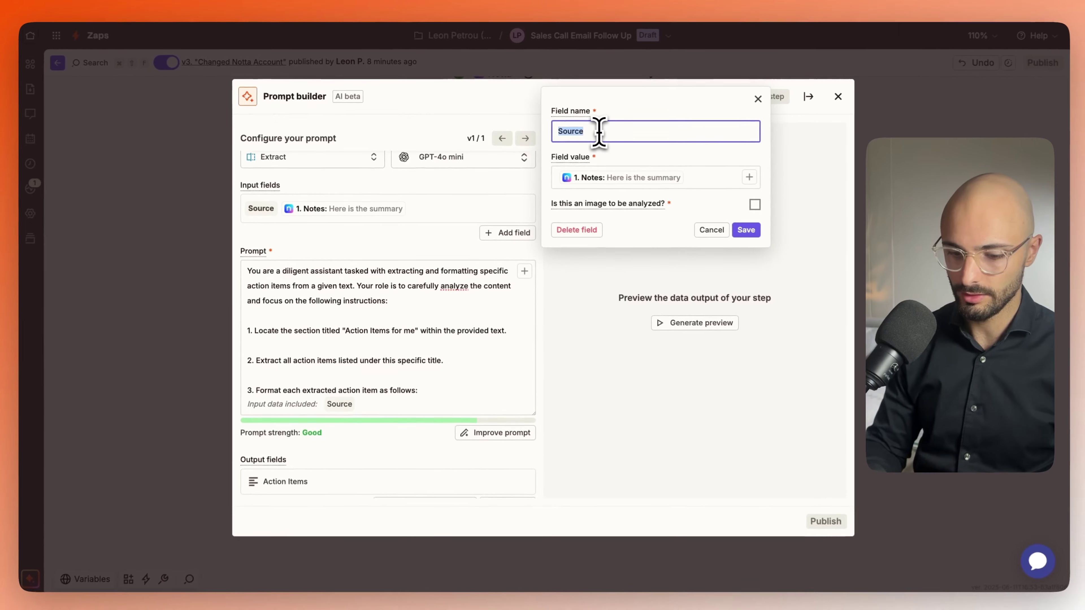
{"action": "type", "text": "Transcri"}
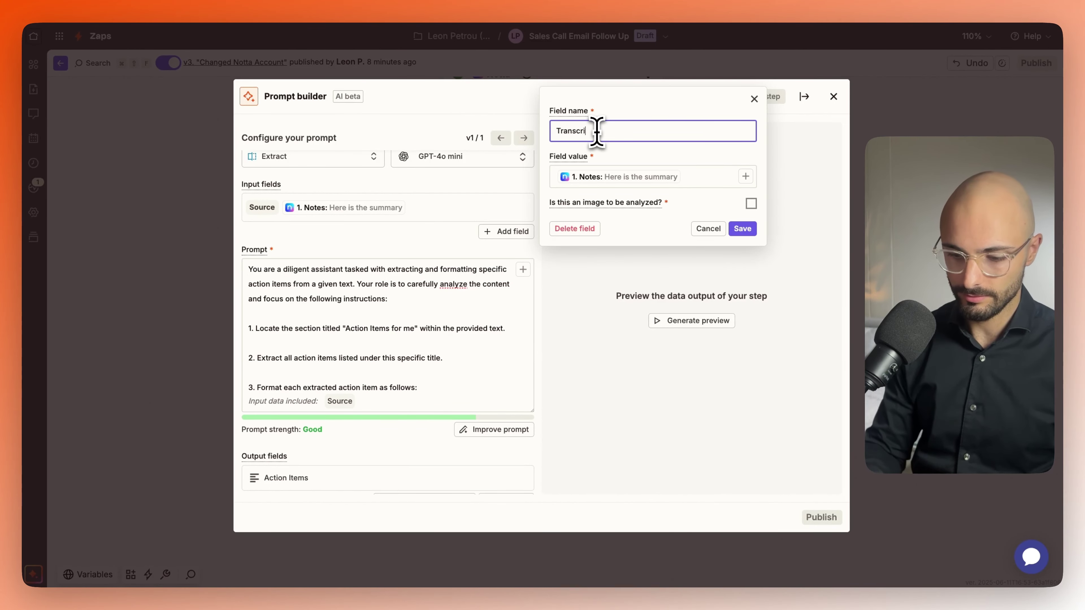
{"action": "type", "text": "pt Notes"}
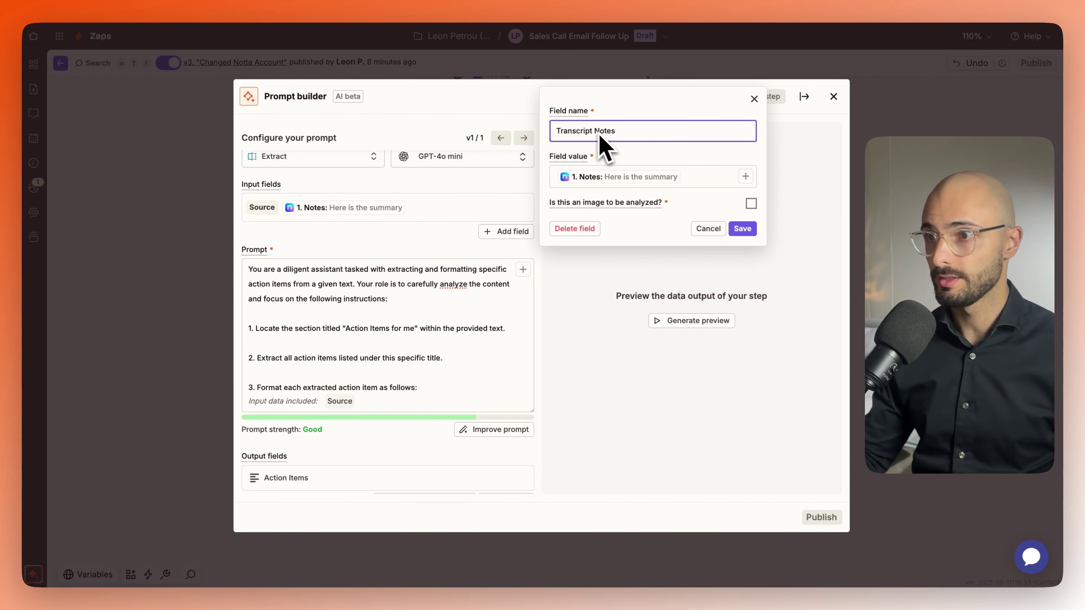
{"action": "left_click", "coordinate": [742, 229]}
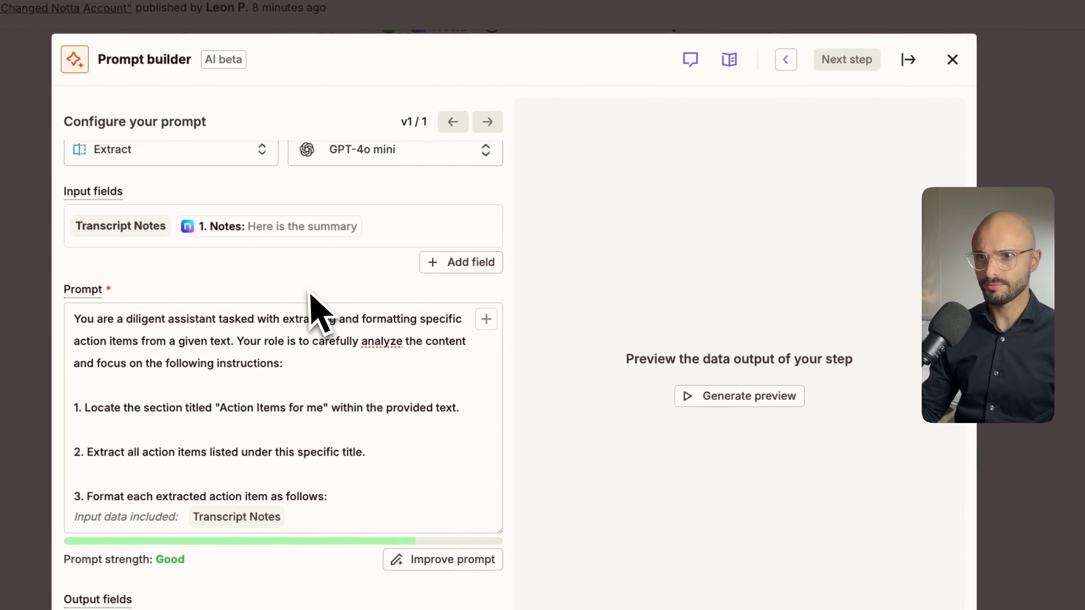
{"action": "scroll", "coordinate": [310, 308], "scroll_direction": "down", "scroll_amount": 5}
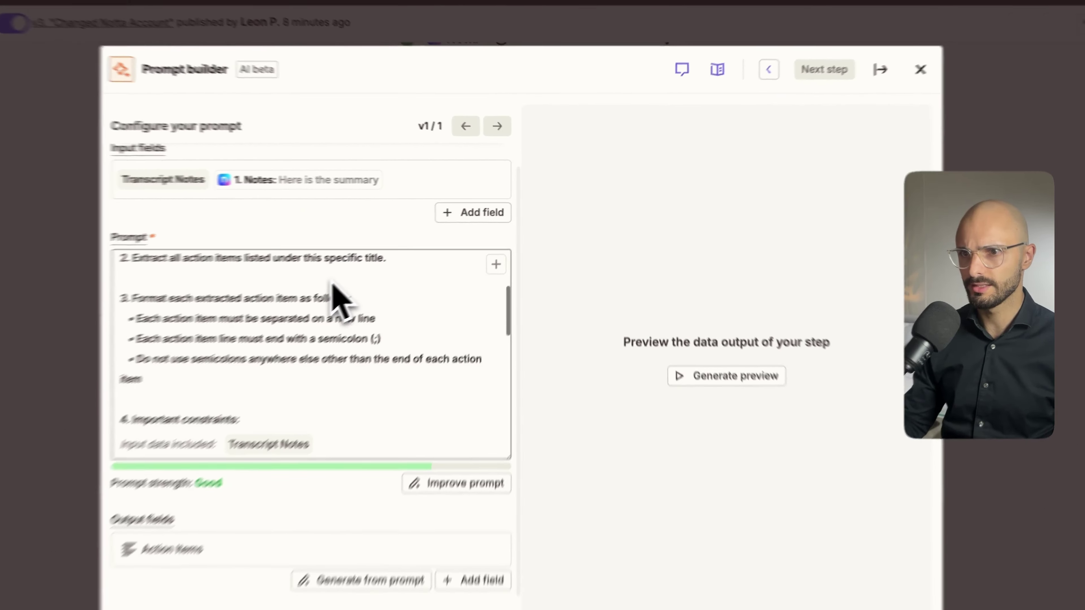
{"action": "scroll", "coordinate": [337, 299], "scroll_direction": "down", "scroll_amount": 5}
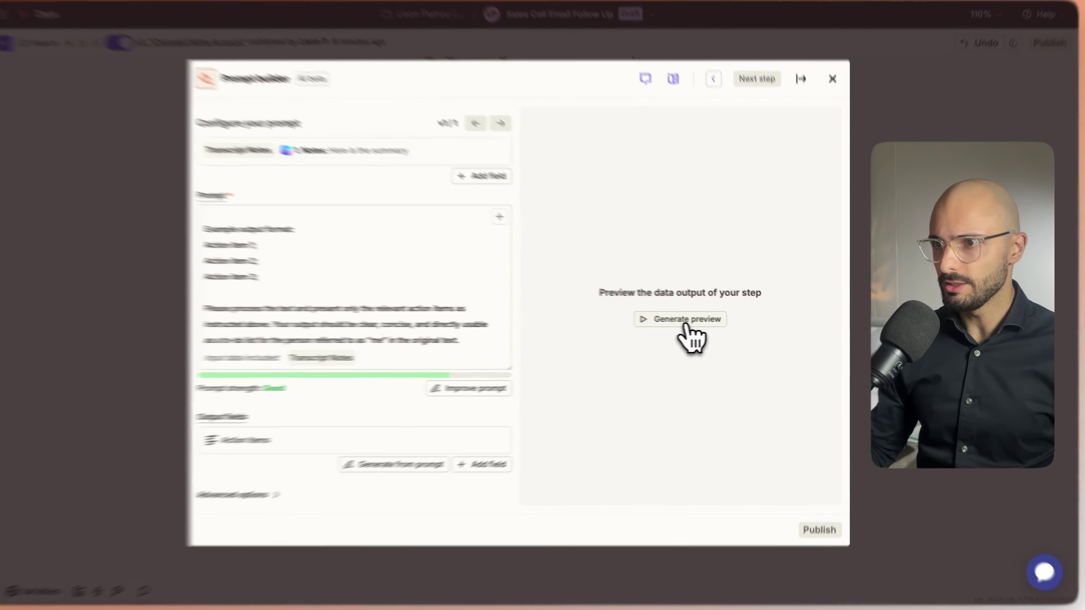
- Generate a preview of the prompt's output and compare it with the prompt's rule for notes without action items
{"action": "left_click", "coordinate": [700, 325]}
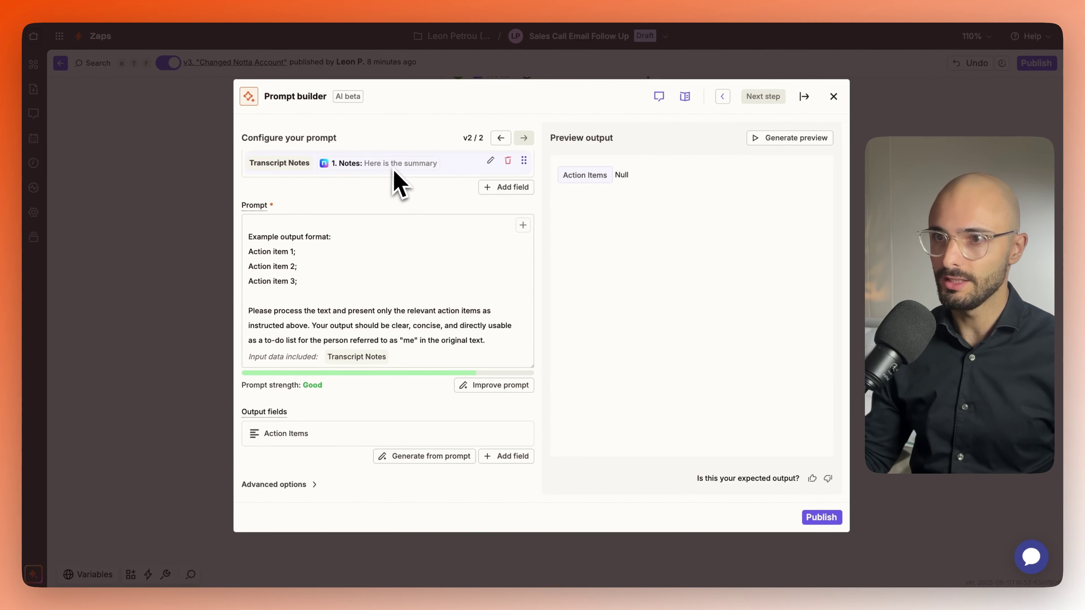
{"action": "double_click", "coordinate": [622, 175]}
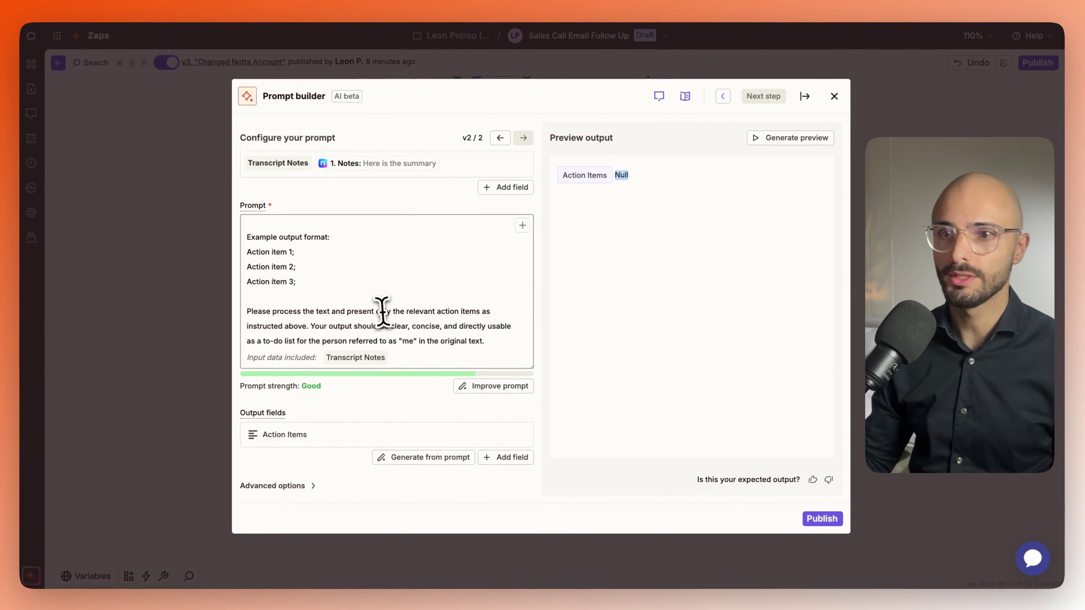
{"action": "scroll", "coordinate": [203, 389], "scroll_direction": "up", "scroll_amount": 3}
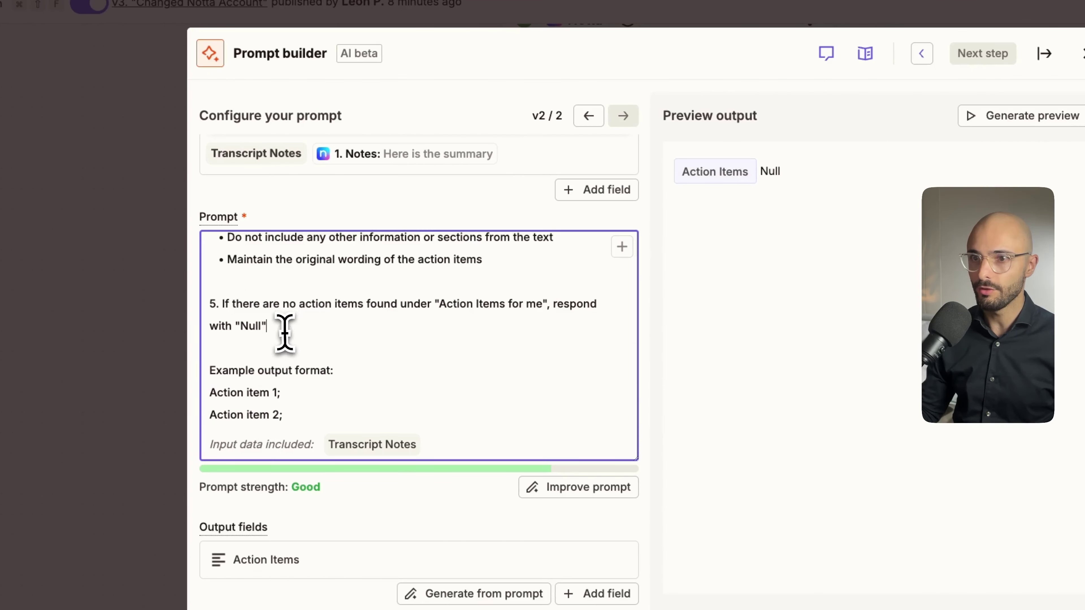
{"action": "left_click_drag", "start_coordinate": [295, 284], "coordinate": [262, 269]}
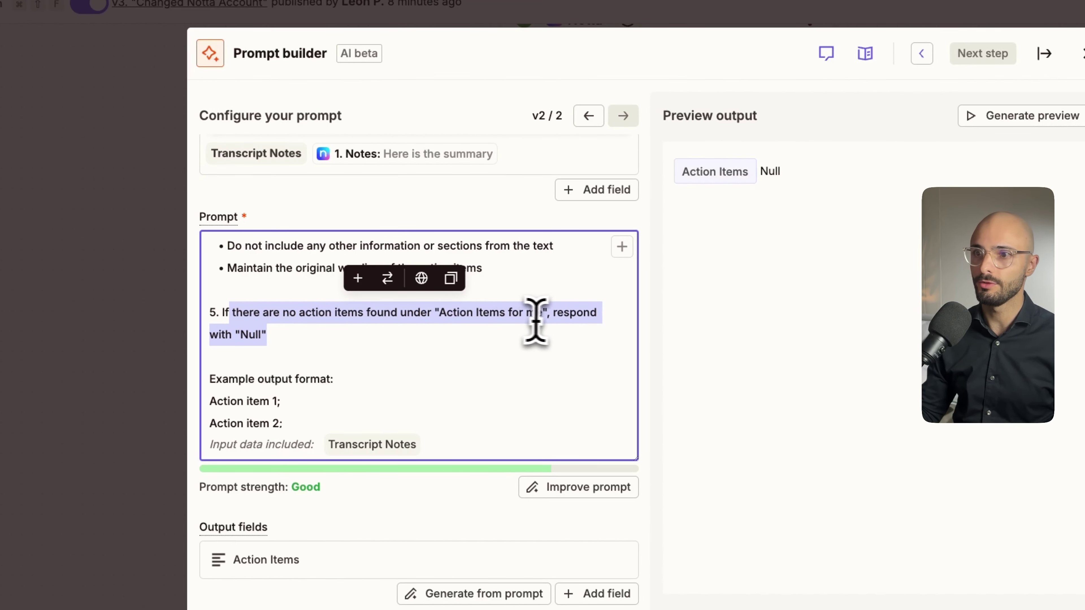
{"action": "left_click", "coordinate": [239, 335]}
{"action": "double_click", "coordinate": [253, 333]}
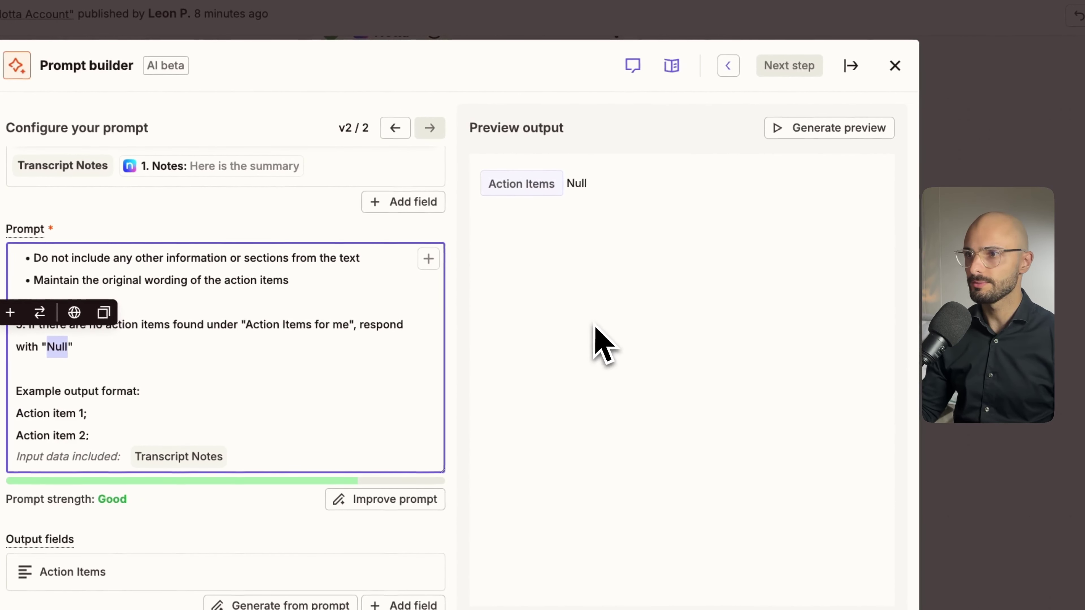
{"action": "left_click", "coordinate": [638, 328]}
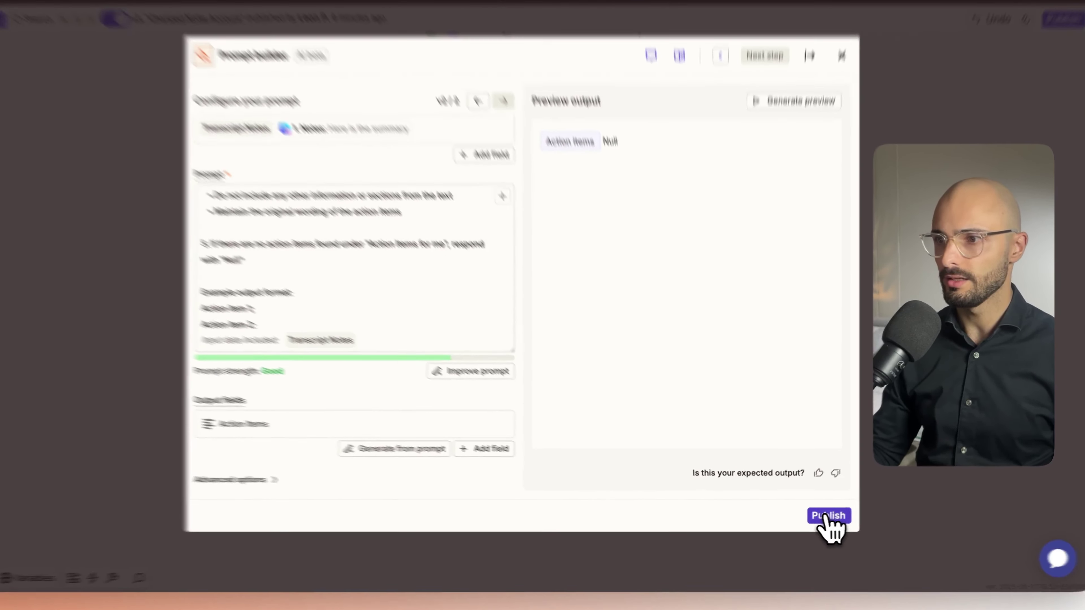
- Publish the Zap as a new version named "Extract Action Items"
{"action": "left_click", "coordinate": [821, 517]}
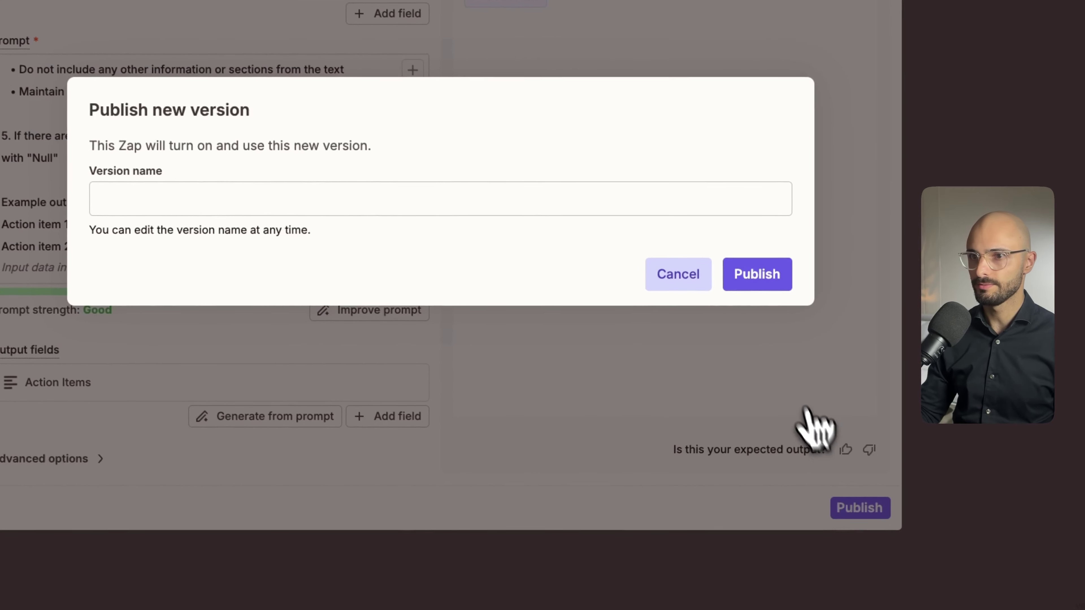
{"action": "left_click", "coordinate": [293, 196]}
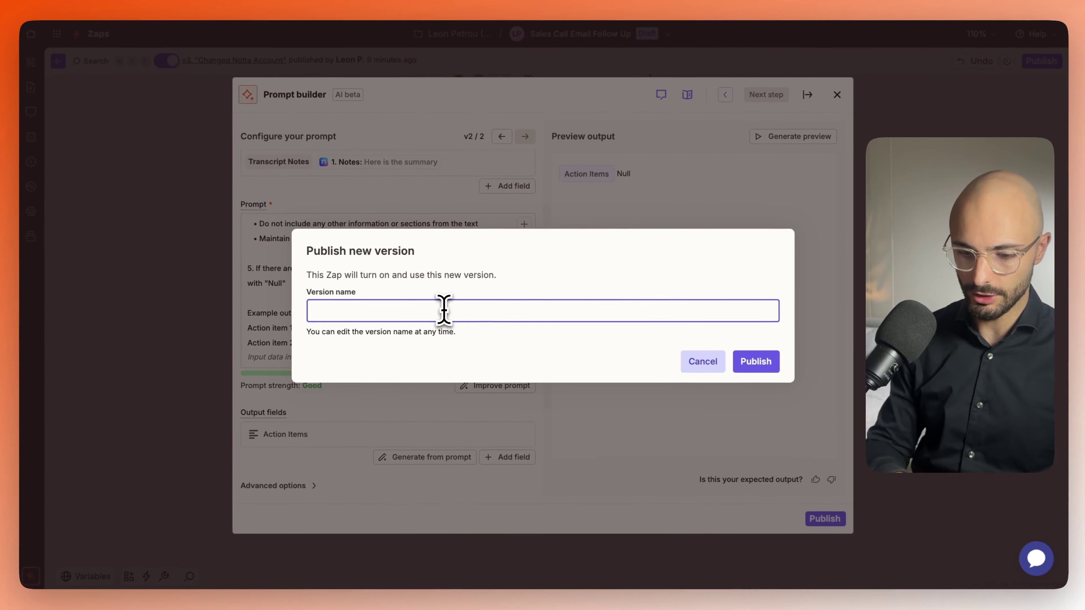
{"action": "type", "text": "Extract Action Items"}
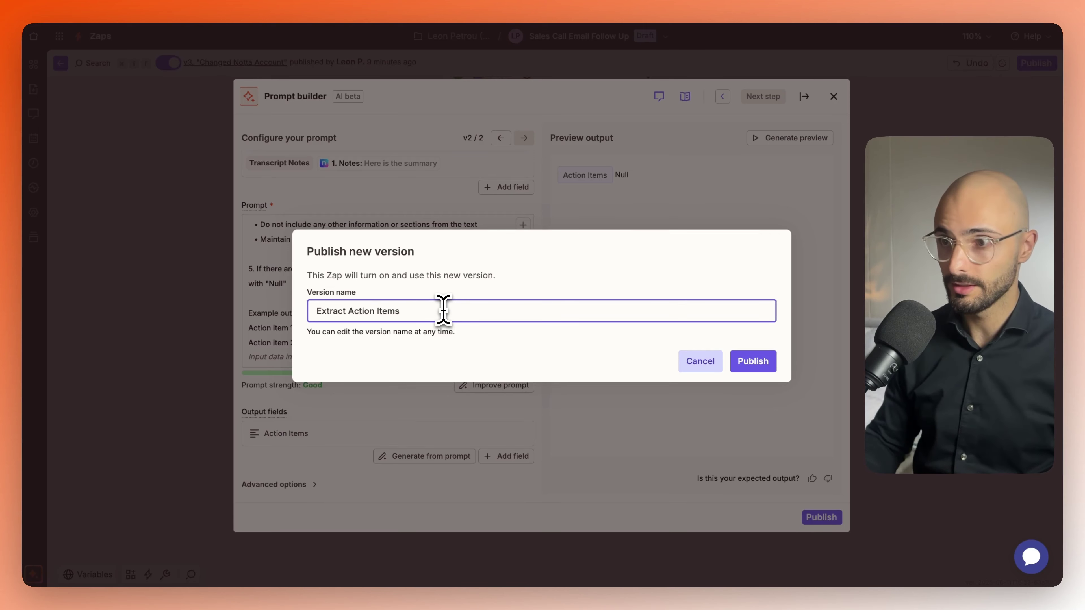
{"action": "key", "text": "Return"}
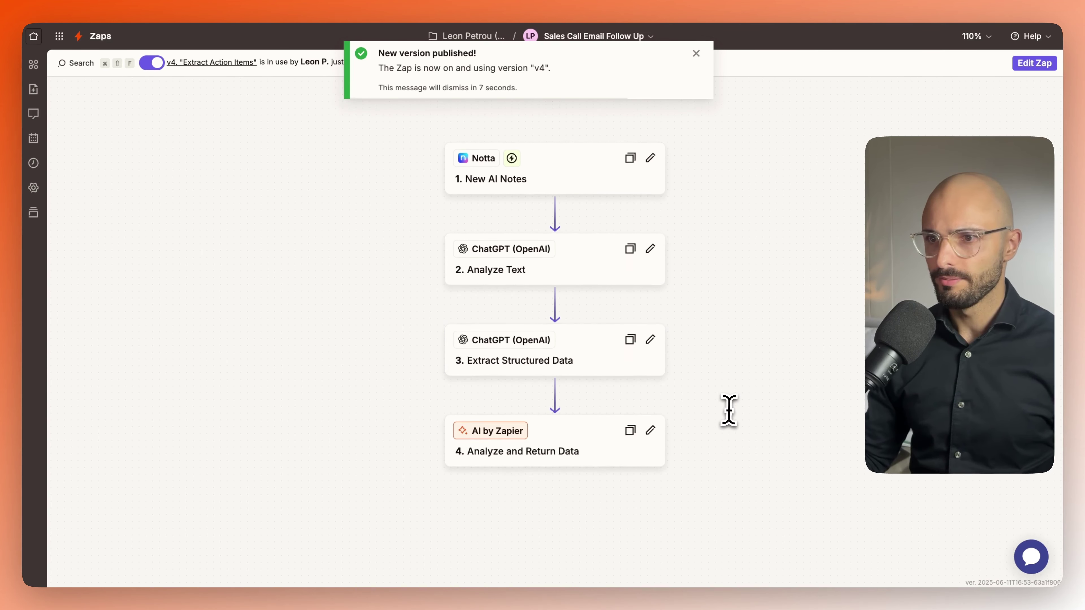
- Rename steps 2, 3 and 4 of the Zap to "Qualify Prospect", "Extract First Name" and "Extract Action Items"
{"action": "scroll", "coordinate": [538, 339], "scroll_direction": "up", "scroll_amount": 3}
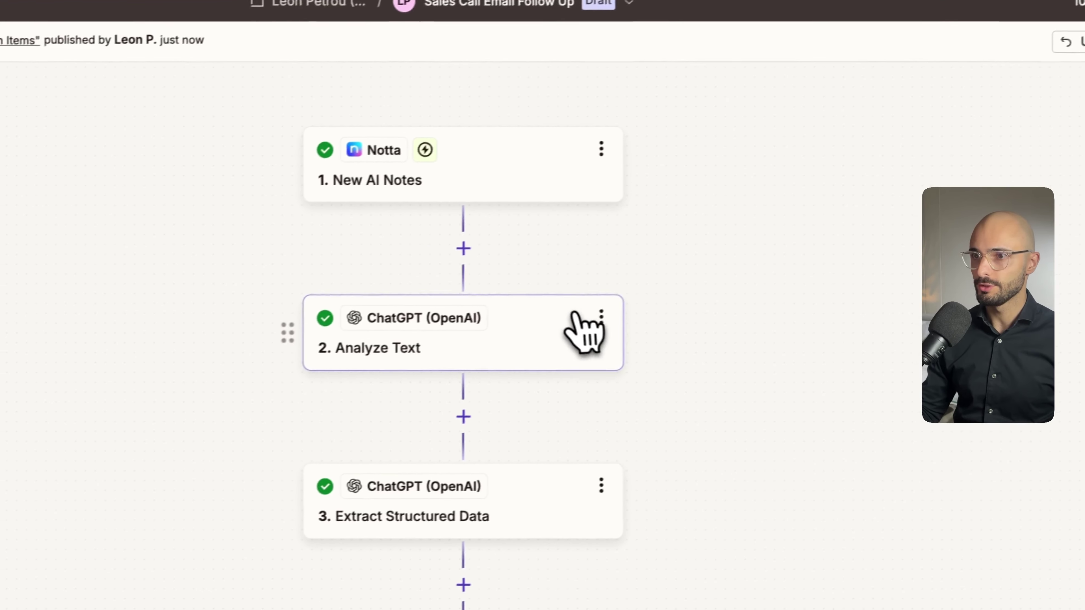
{"action": "left_click", "coordinate": [622, 247]}
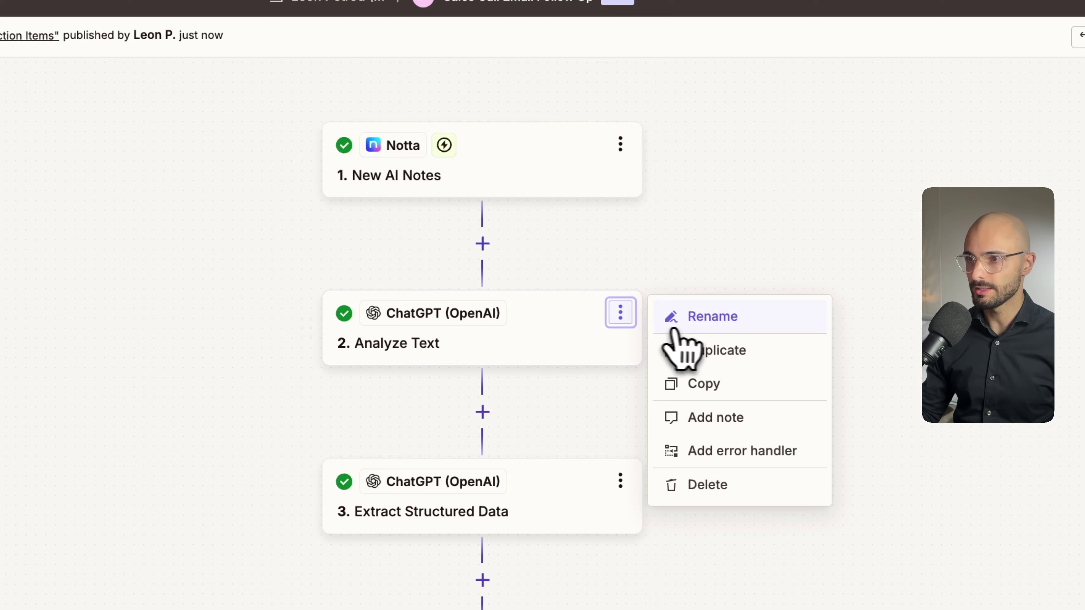
{"action": "left_click", "coordinate": [696, 321]}
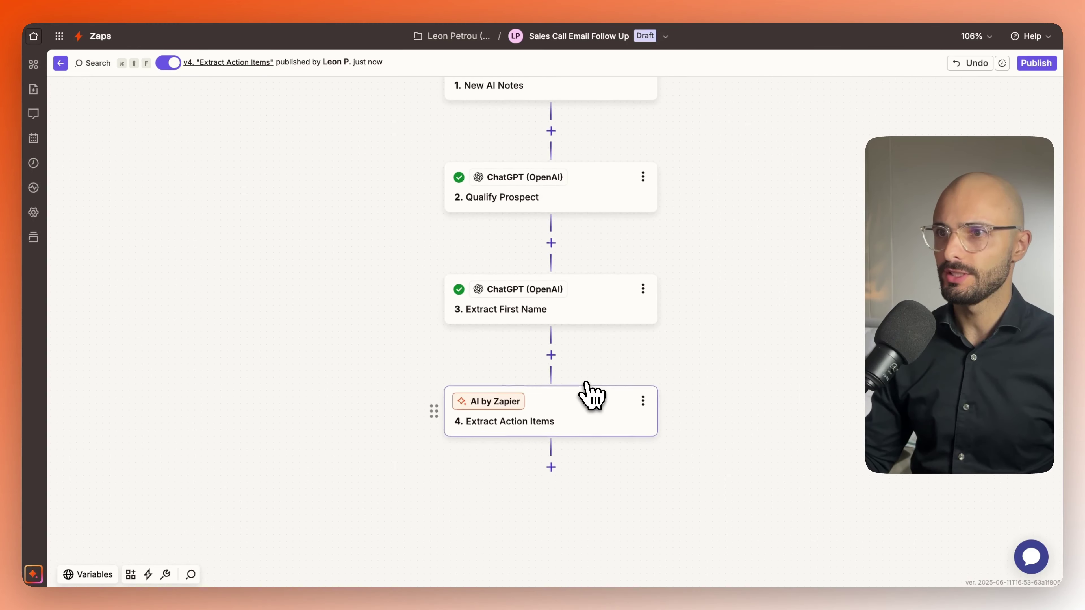
{"action": "scroll", "coordinate": [586, 382], "scroll_direction": "up", "scroll_amount": 3}
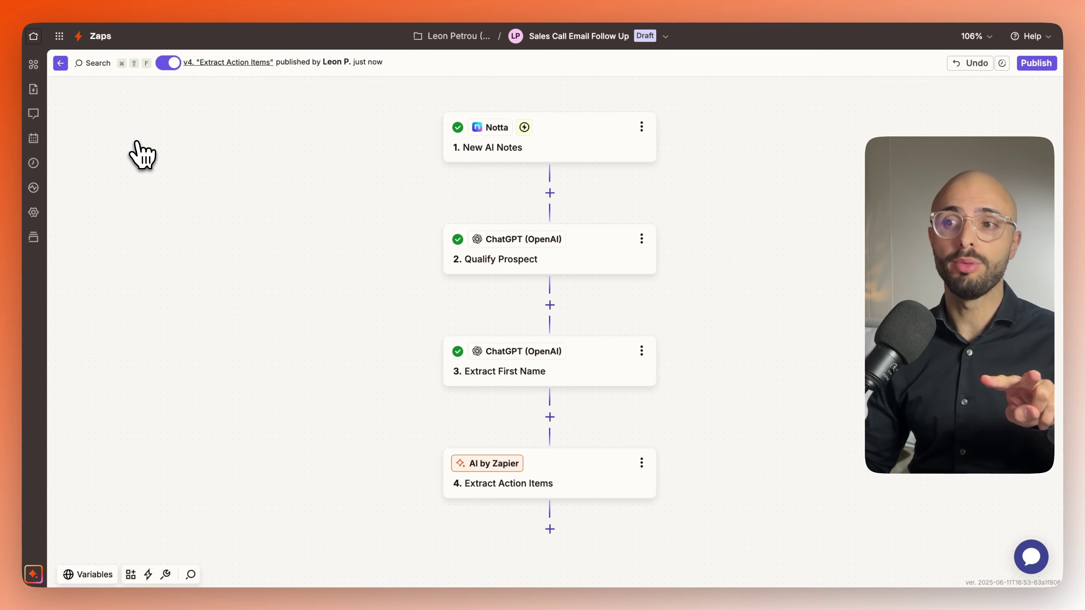
- Switch to the Sales Call Follow-up Email Automation Steps & Prompts document and read the Step 12 instructions on splitting paths
{"action": "mouse_move", "coordinate": [19, 102]}
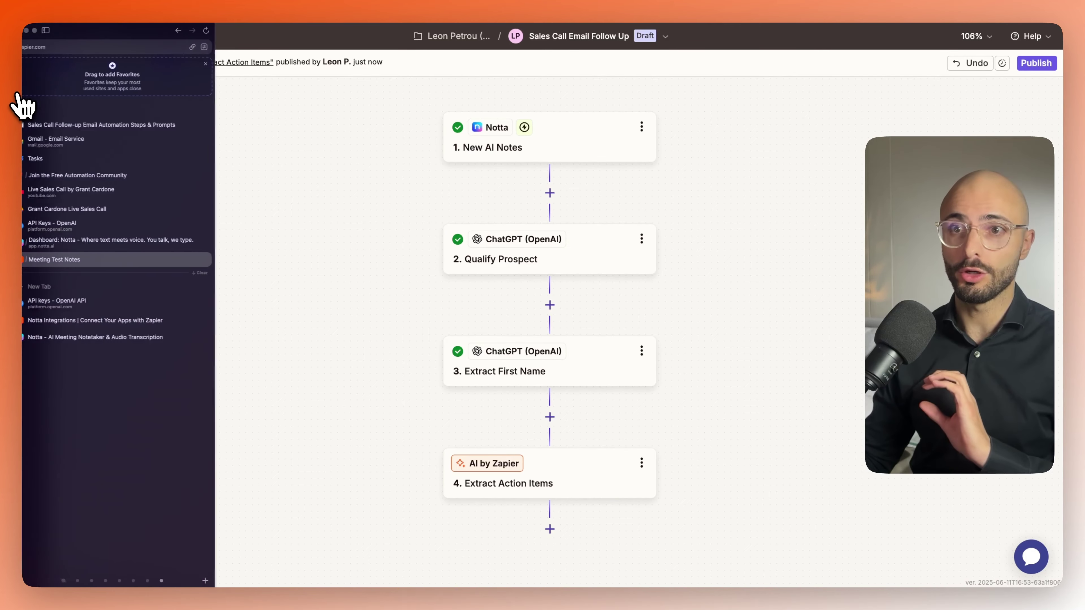
{"action": "left_click", "coordinate": [47, 128]}
{"action": "scroll", "coordinate": [666, 367], "scroll_direction": "down", "scroll_amount": 10}
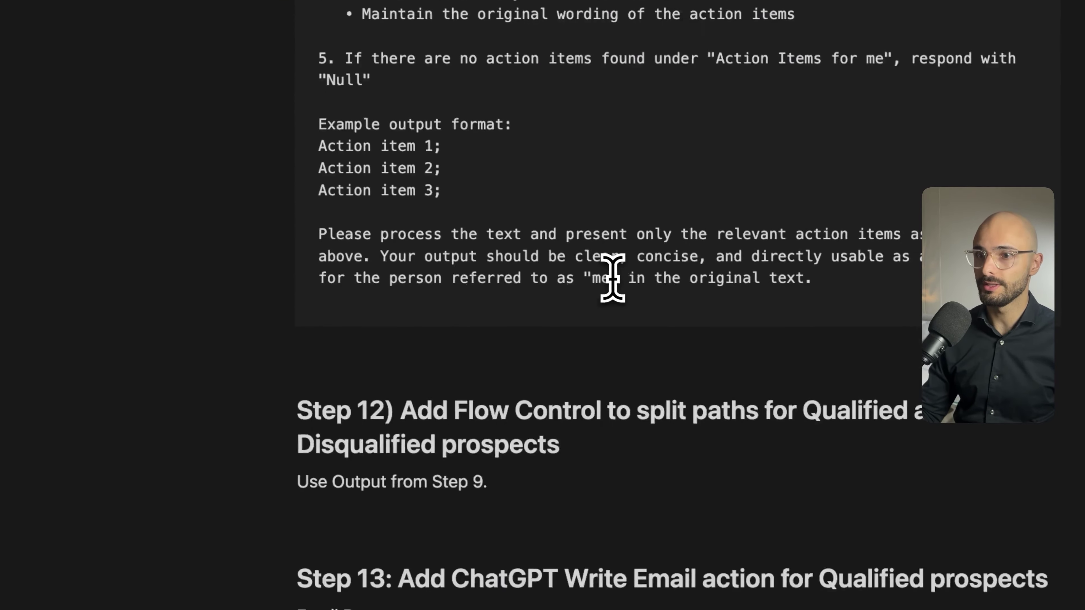
{"action": "left_click_drag", "start_coordinate": [417, 256], "coordinate": [649, 289]}
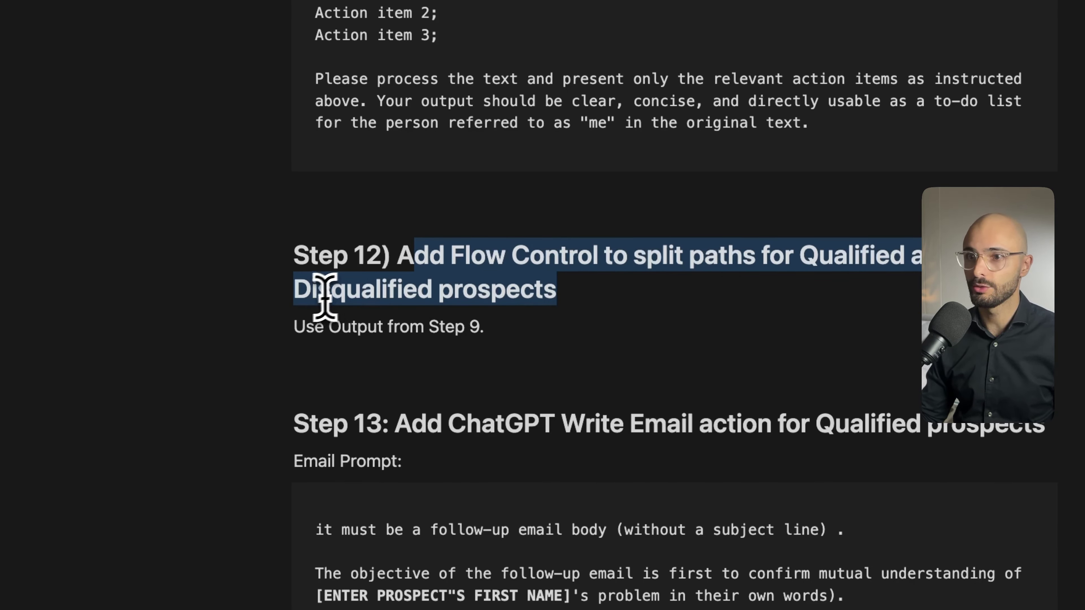
{"action": "left_click_drag", "start_coordinate": [327, 328], "coordinate": [475, 336]}
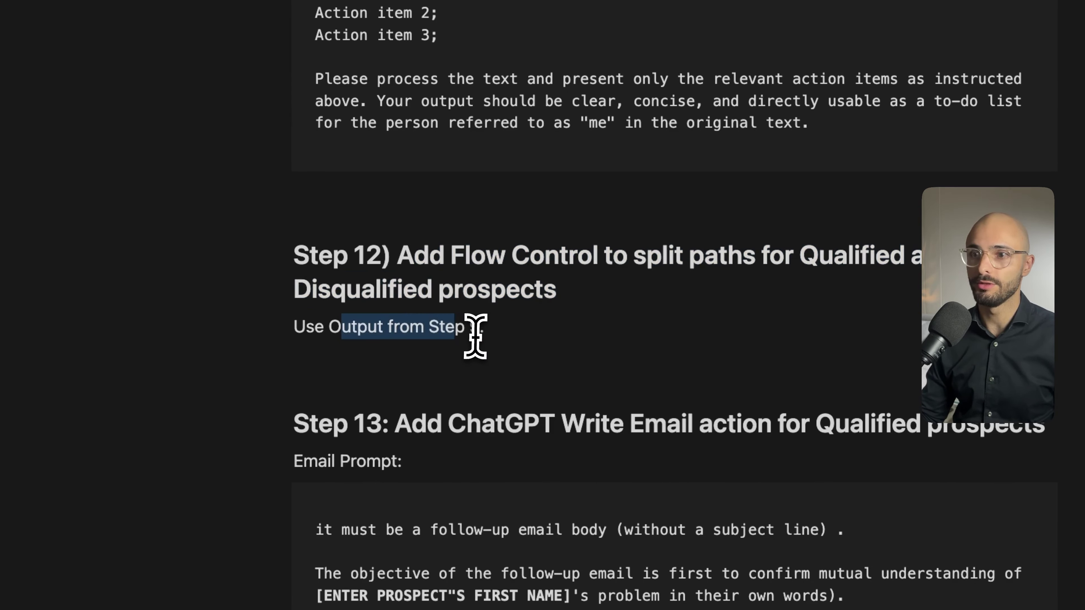
{"action": "left_click", "coordinate": [476, 333]}
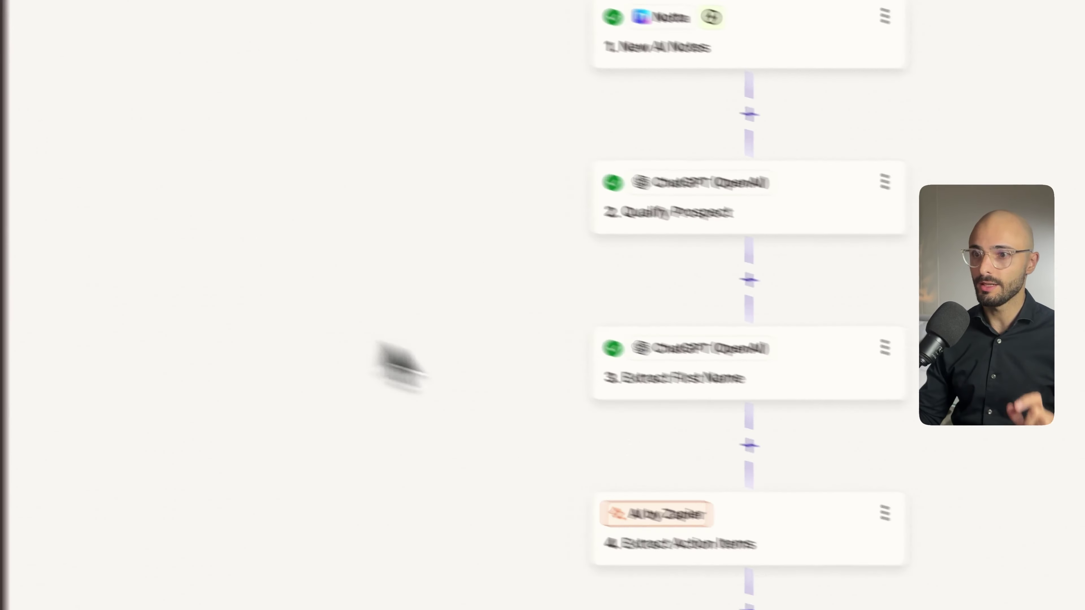
- Return to the Zap and add a Paths flow control after the Extract Action Items step
{"action": "scroll", "coordinate": [685, 545], "scroll_direction": "down", "scroll_amount": 10}
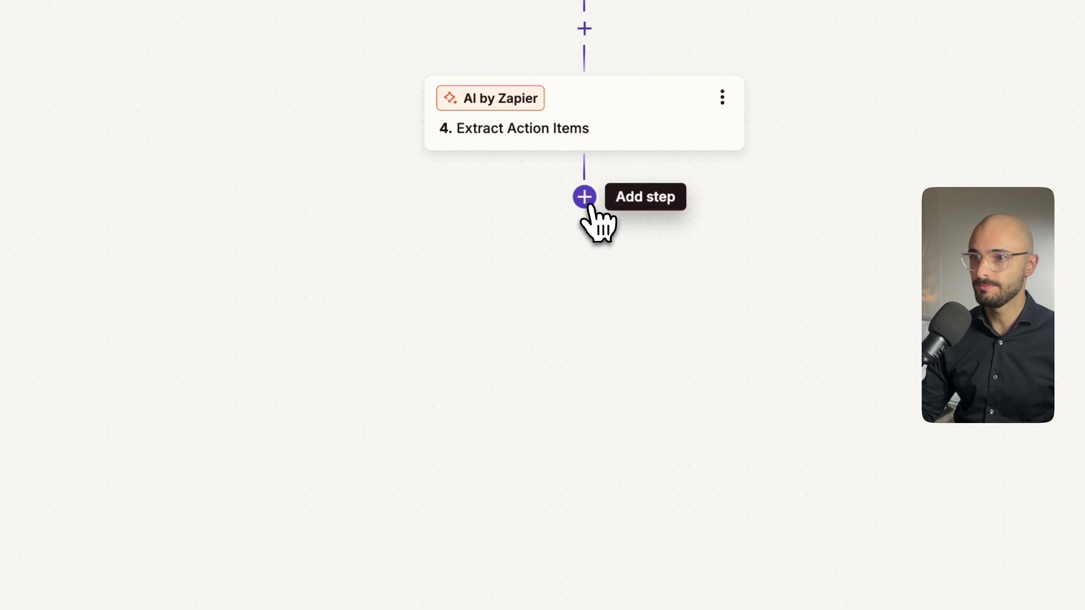
{"action": "left_click", "coordinate": [584, 196]}
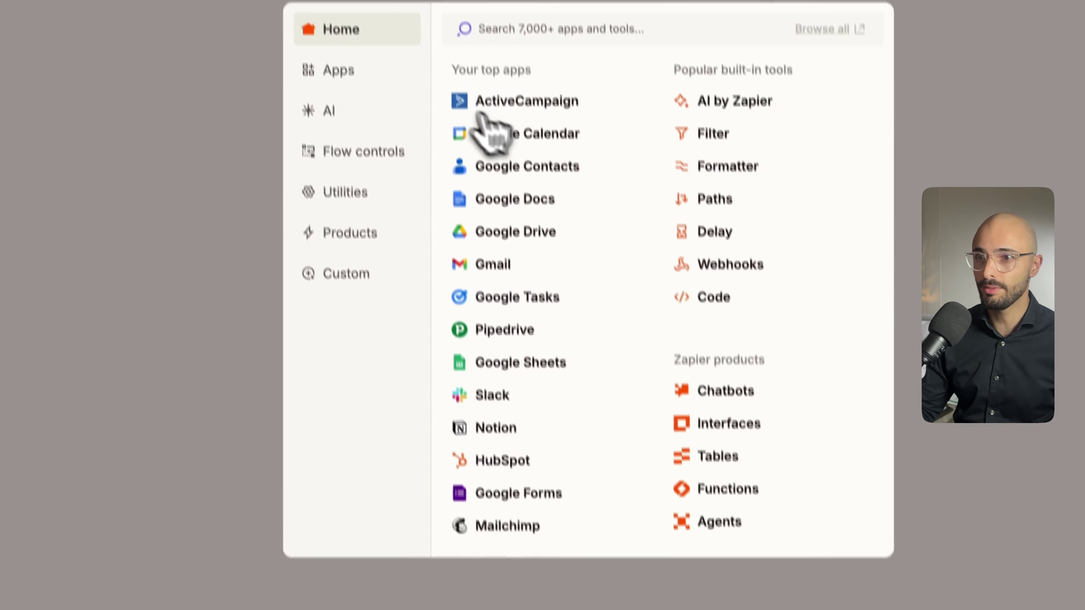
{"action": "left_click", "coordinate": [347, 205]}
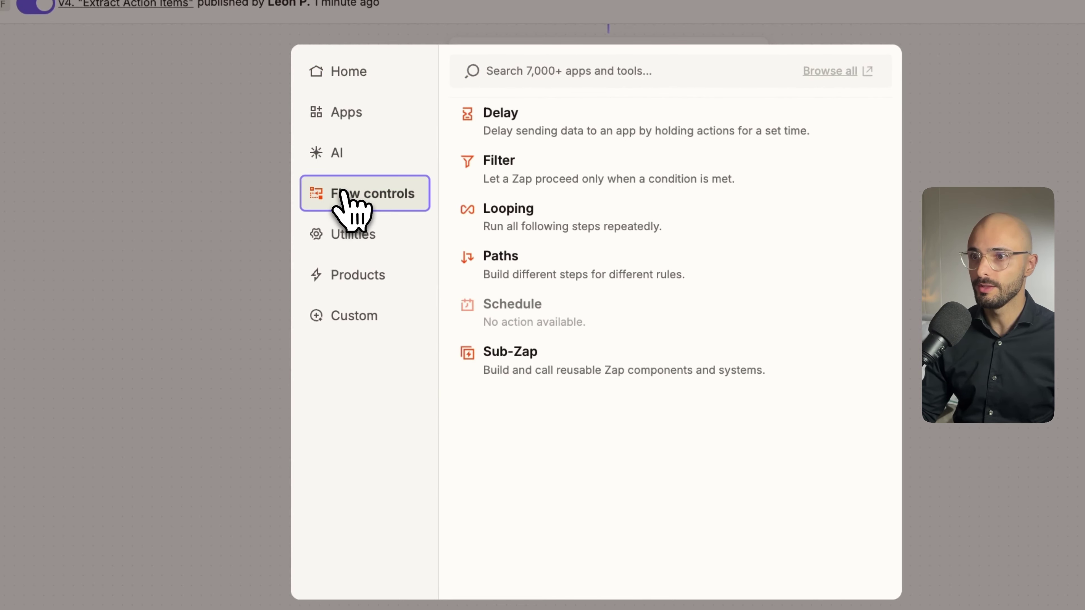
{"action": "left_click", "coordinate": [496, 266]}
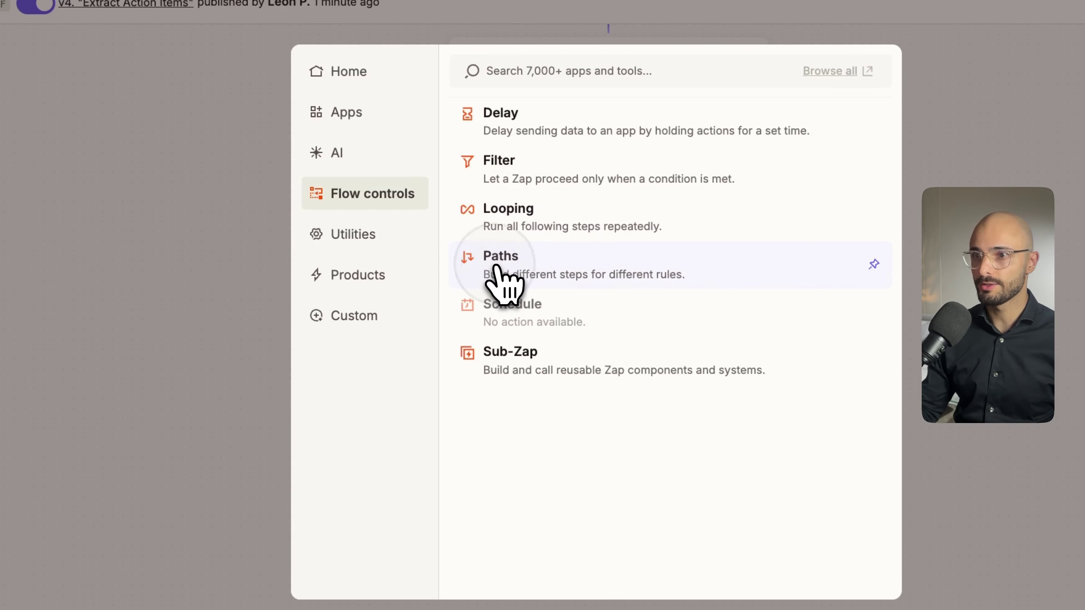
{"action": "scroll", "coordinate": [495, 316], "scroll_direction": "down", "scroll_amount": 5}
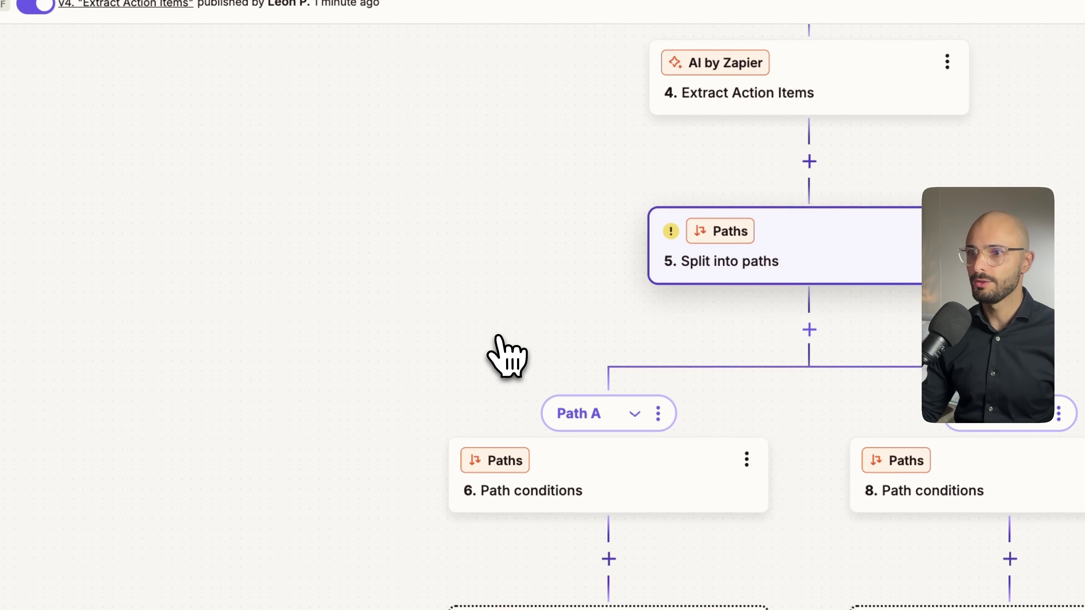
- Rename Path A to "Qualified"
{"action": "left_click", "coordinate": [657, 415]}
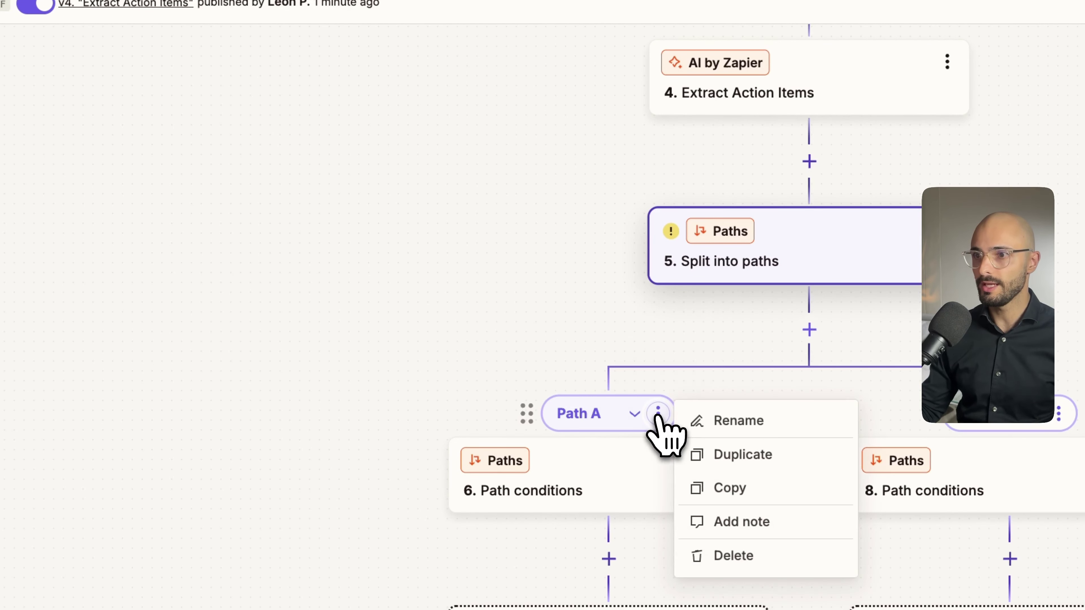
{"action": "left_click", "coordinate": [693, 425]}
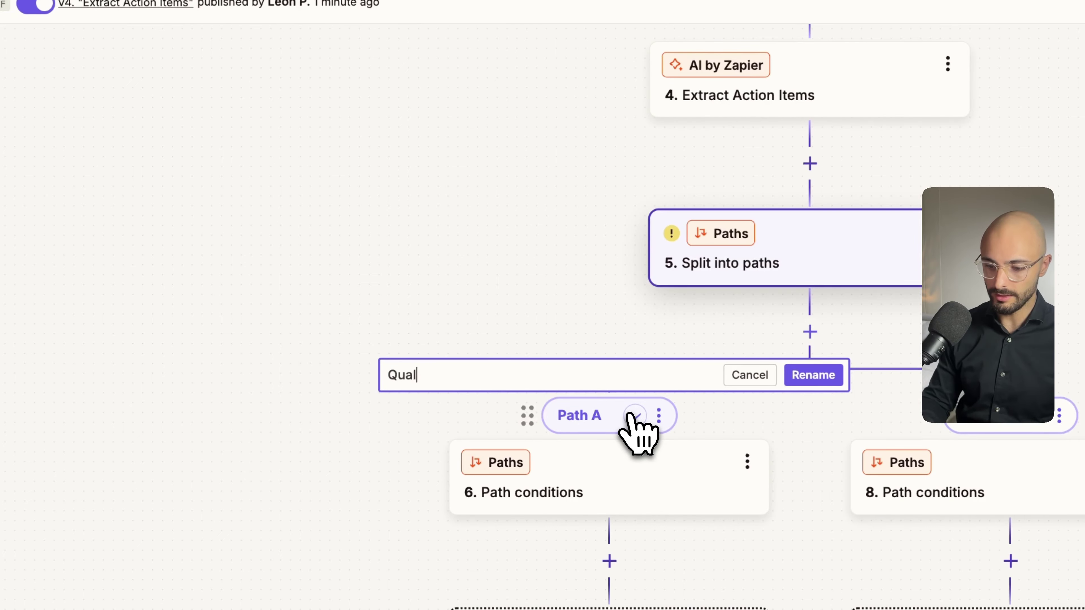
{"action": "type", "text": "Qualified"}
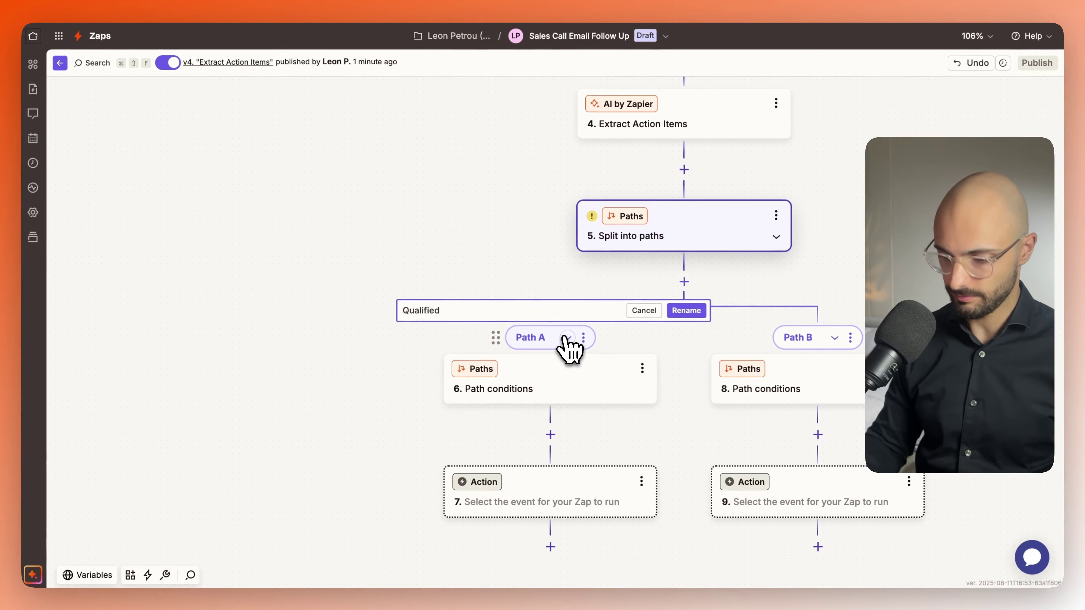
{"action": "key", "text": "Return"}
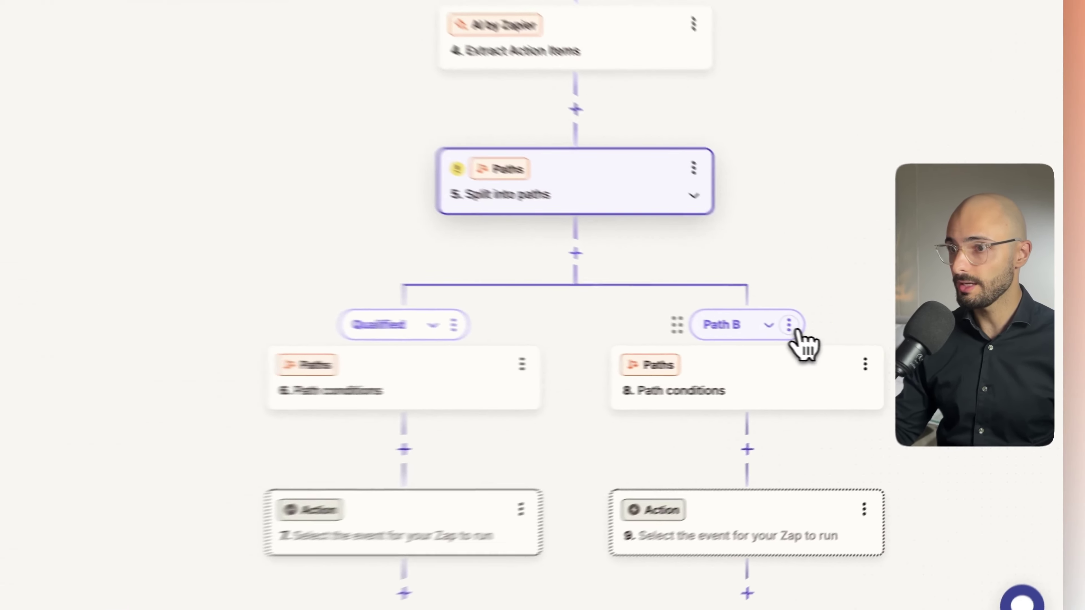
- Rename Path B to "Disqualified"
{"action": "left_click", "coordinate": [850, 337]}
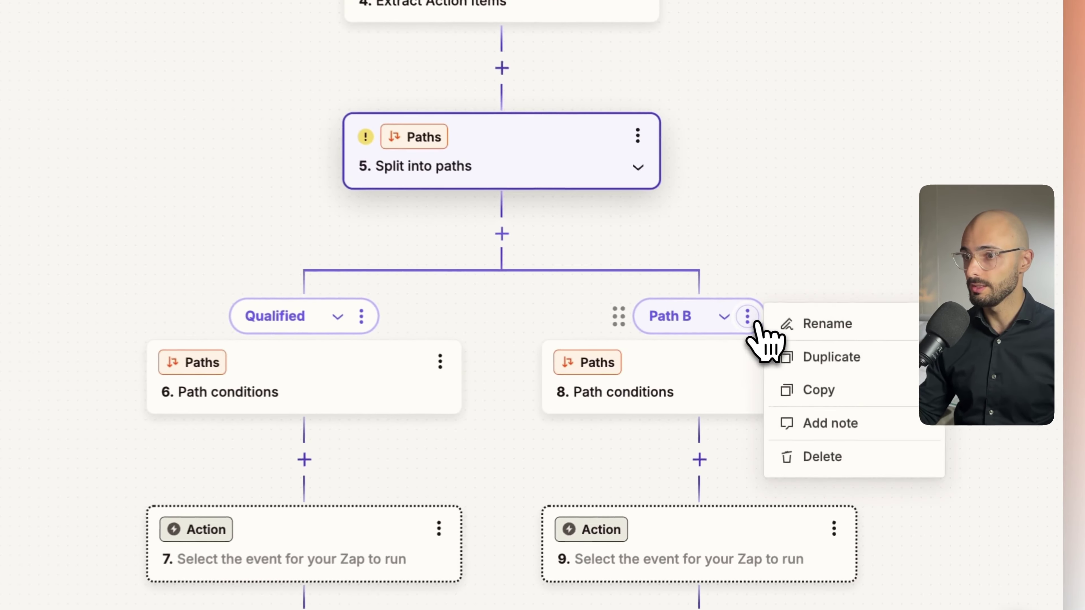
{"action": "left_click", "coordinate": [803, 325]}
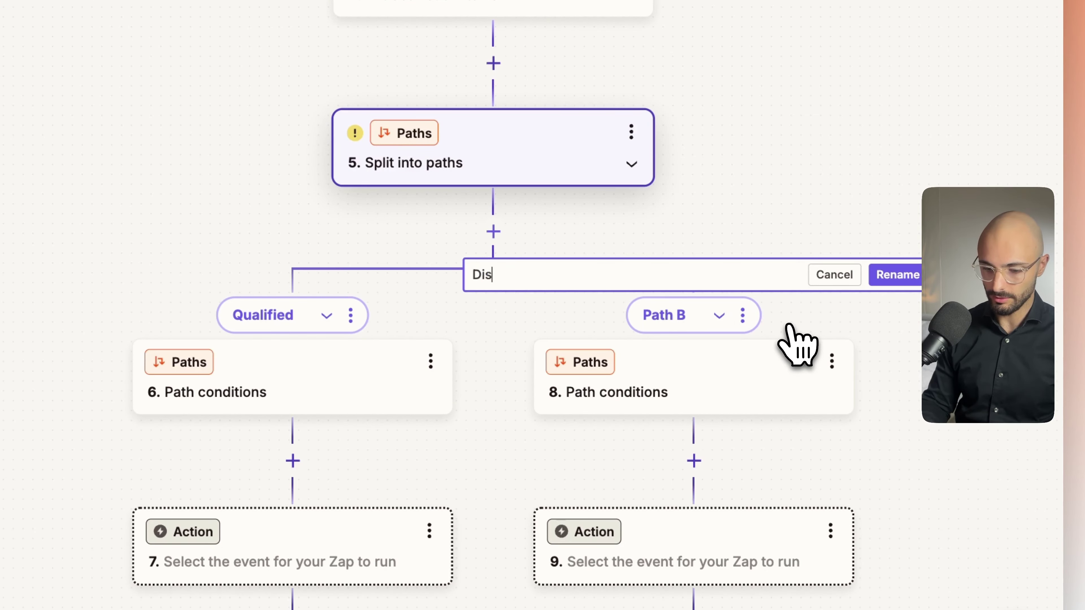
{"action": "type", "text": "Disw"}
{"action": "key", "text": "BackSpace"}
{"action": "type", "text": "qualified"}
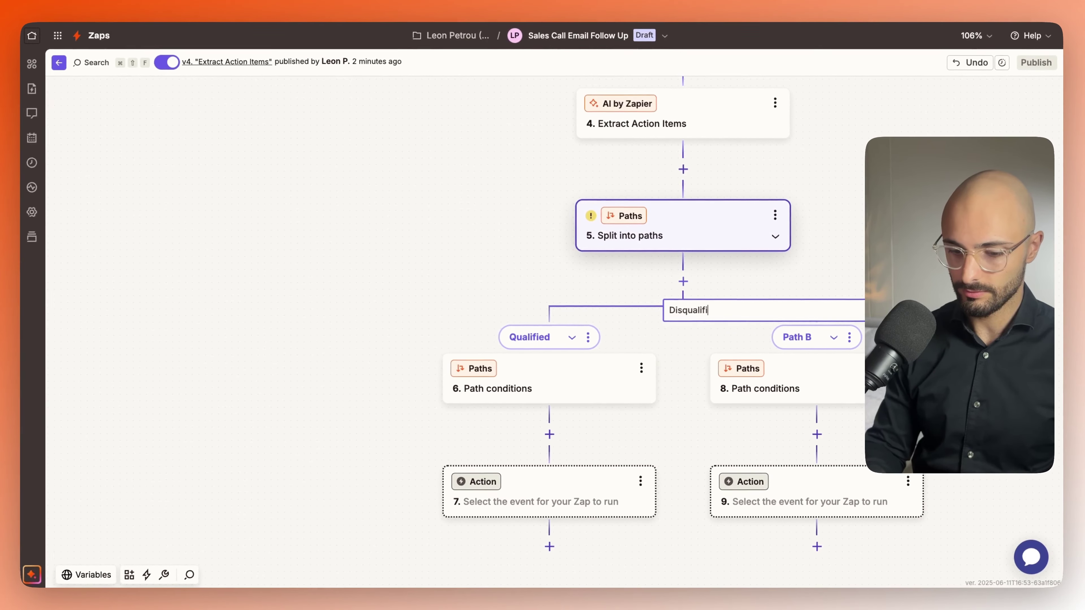
{"action": "key", "text": "Return"}
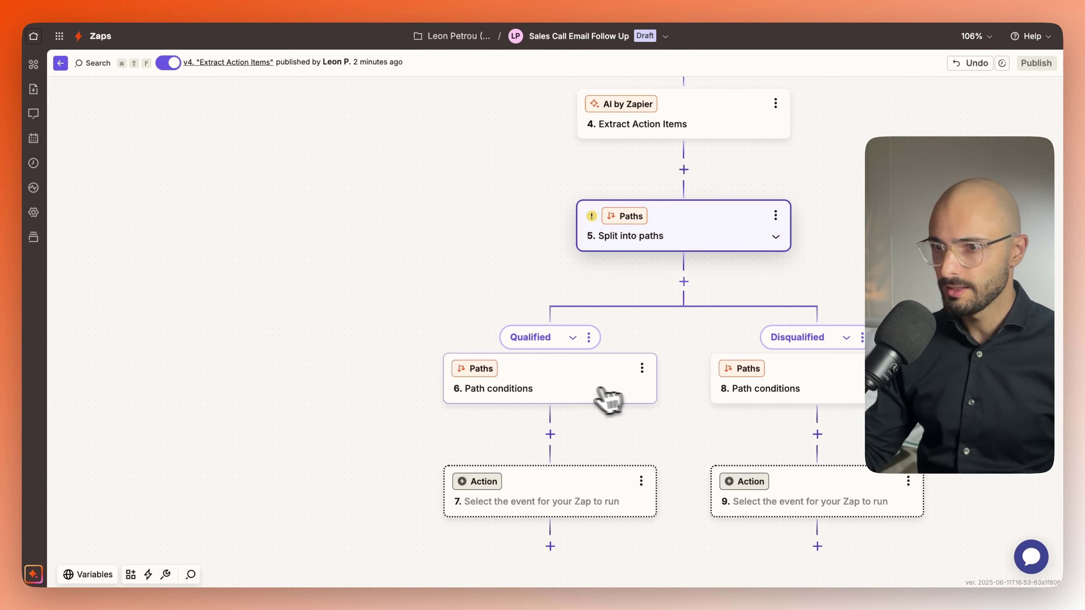
- Open the path conditions of the Qualified branch and keep Custom rules as its rule type
{"action": "left_click", "coordinate": [480, 382]}
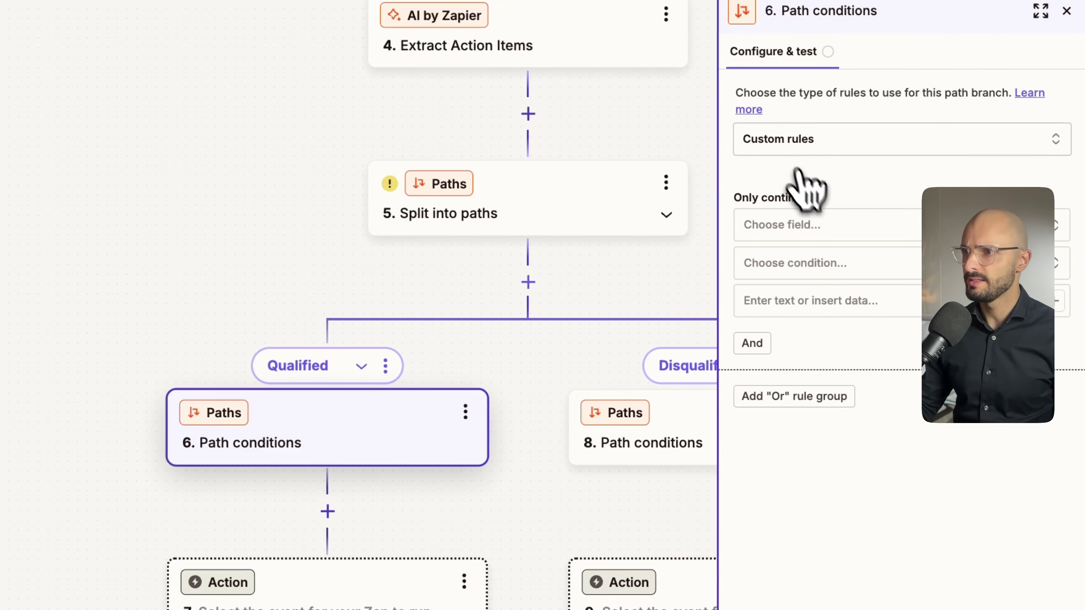
{"action": "left_click", "coordinate": [826, 150]}
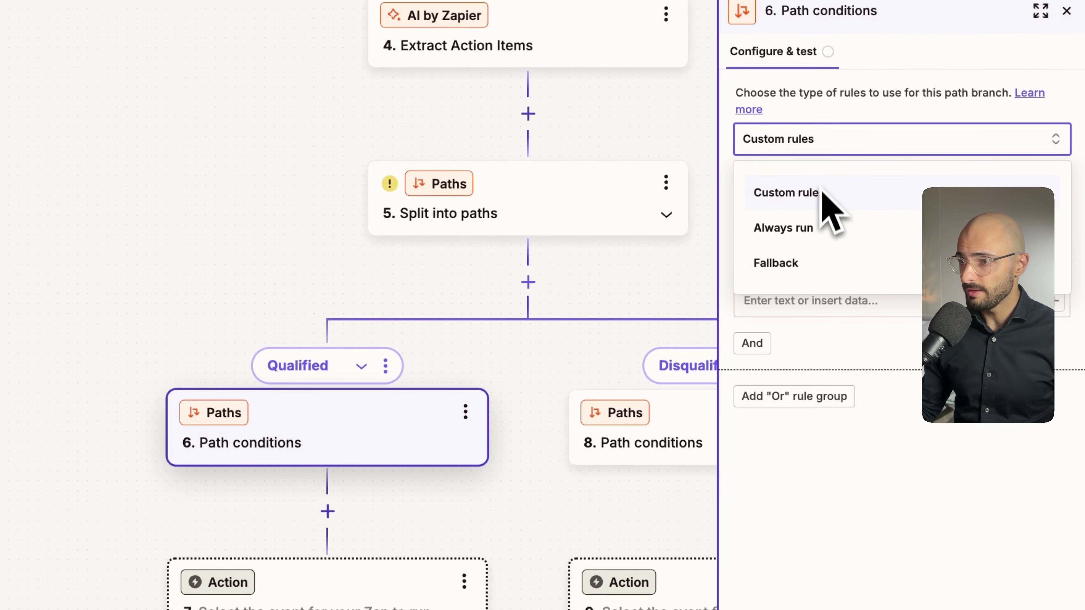
{"action": "left_click", "coordinate": [813, 146]}
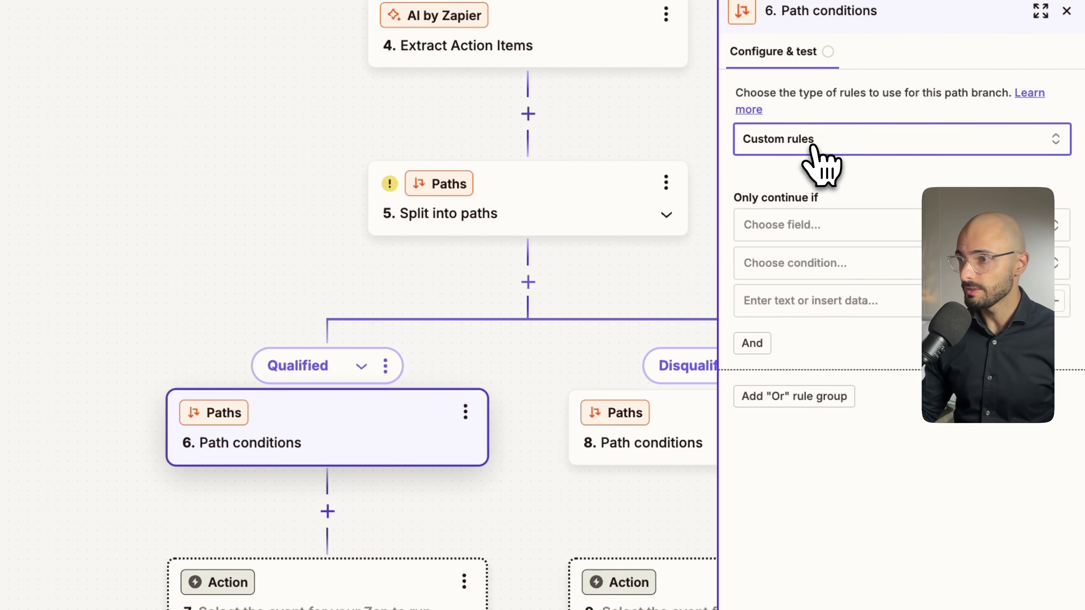
- Set the Qualified path to continue only if Category from Qualify Prospect meets (Text) Exactly matches "Qualified"
{"action": "left_click", "coordinate": [810, 146]}
{"action": "left_click", "coordinate": [812, 146]}
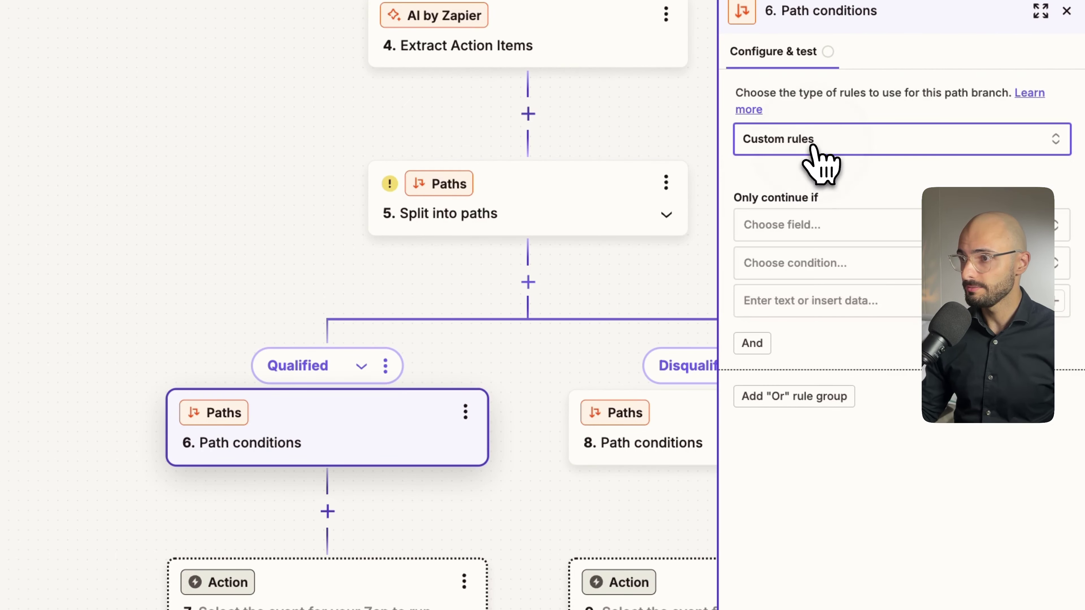
{"action": "left_click", "coordinate": [808, 226]}
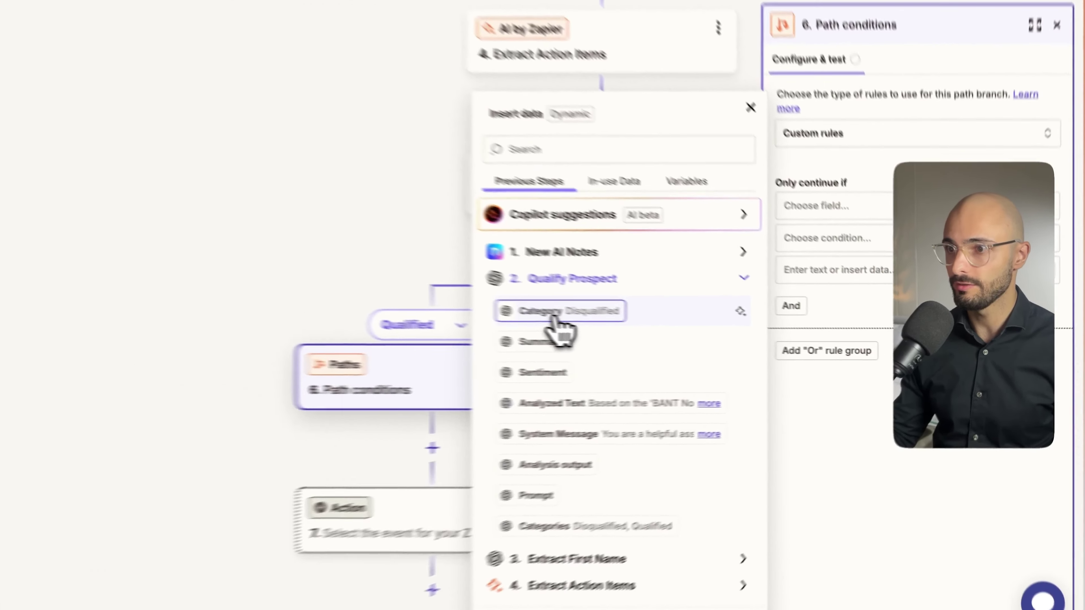
{"action": "left_click", "coordinate": [646, 327]}
{"action": "left_click", "coordinate": [803, 216]}
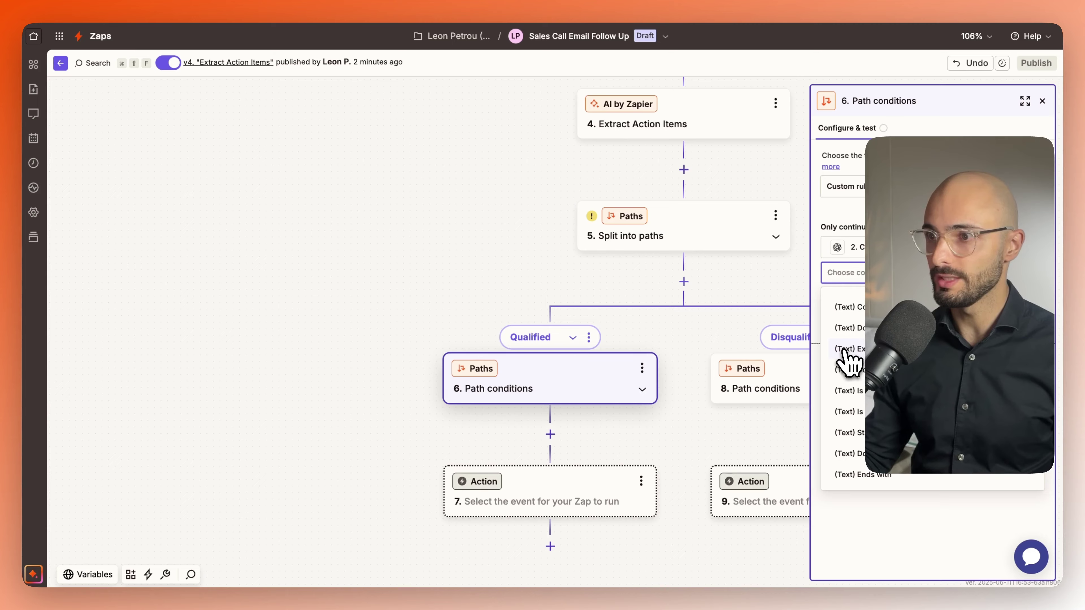
{"action": "scroll", "coordinate": [848, 368], "scroll_direction": "down", "scroll_amount": 5}
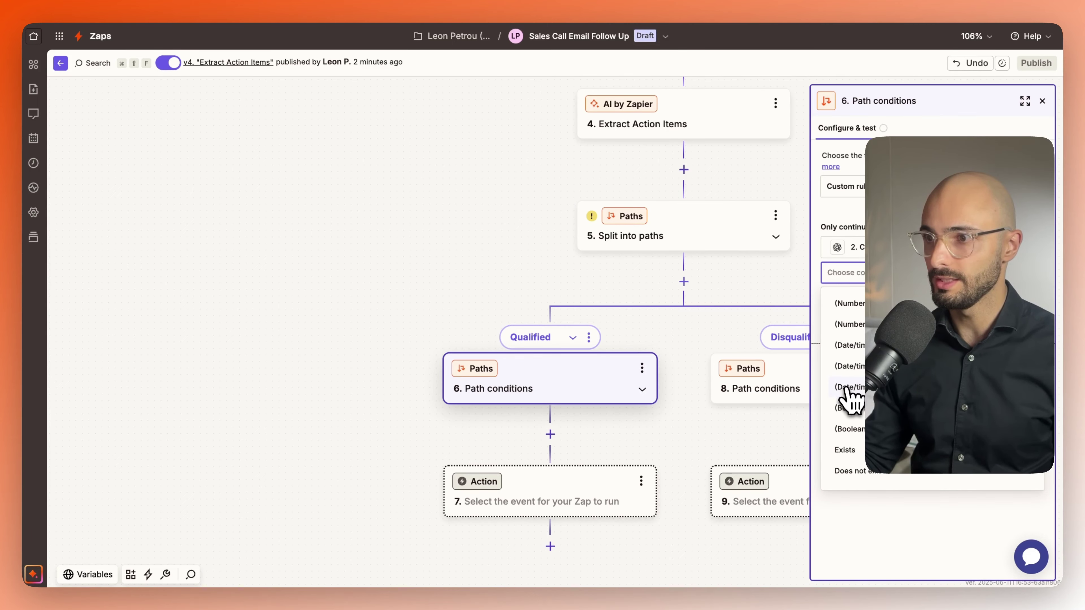
{"action": "scroll", "coordinate": [850, 398], "scroll_direction": "up", "scroll_amount": 5}
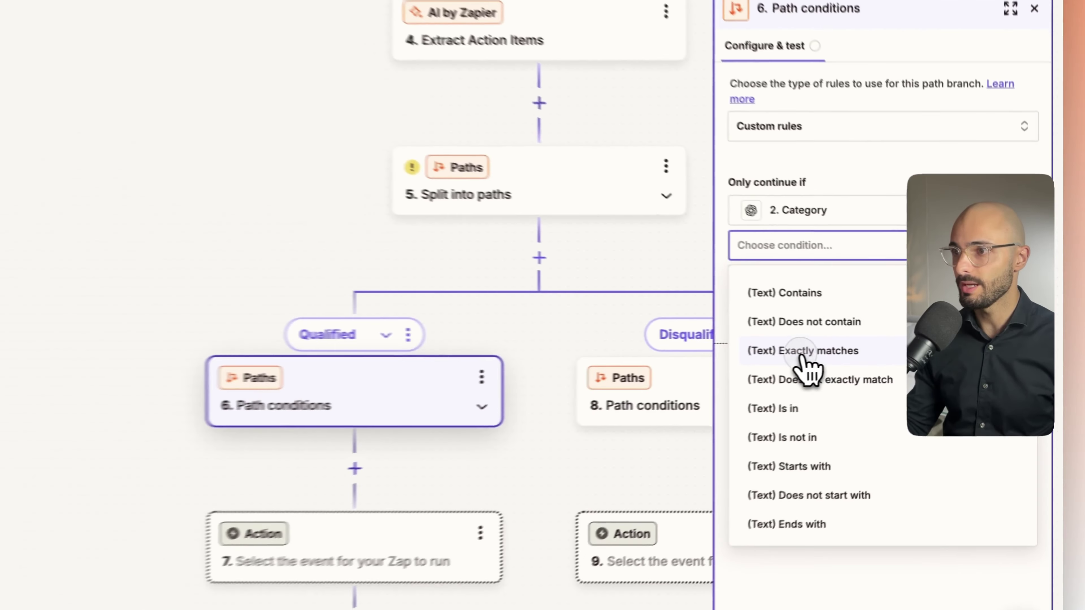
{"action": "left_click", "coordinate": [854, 349]}
{"action": "left_click", "coordinate": [853, 297]}
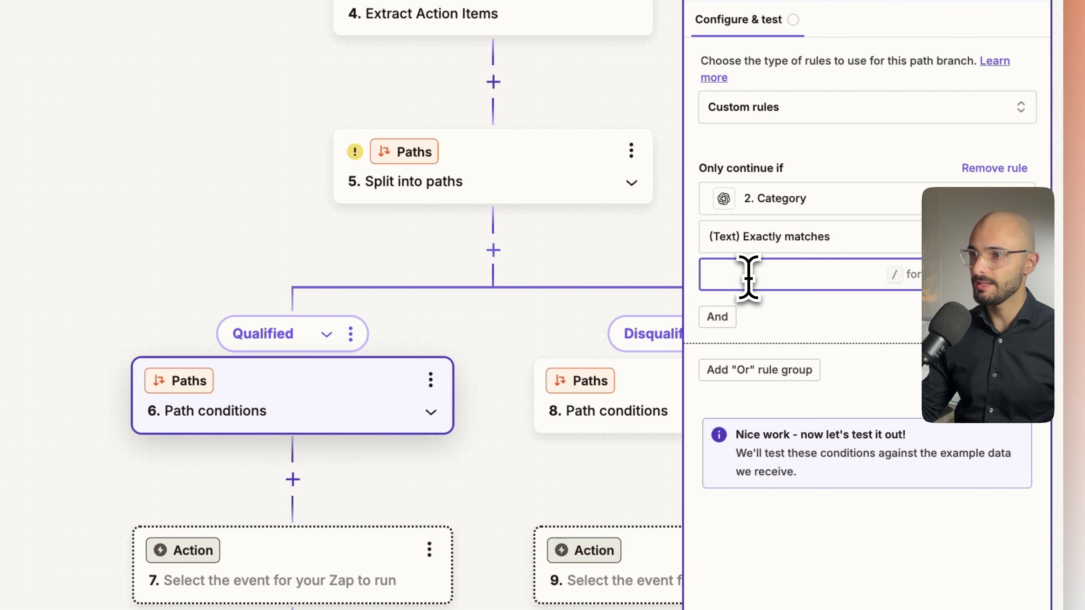
{"action": "type", "text": "Qualifi"}
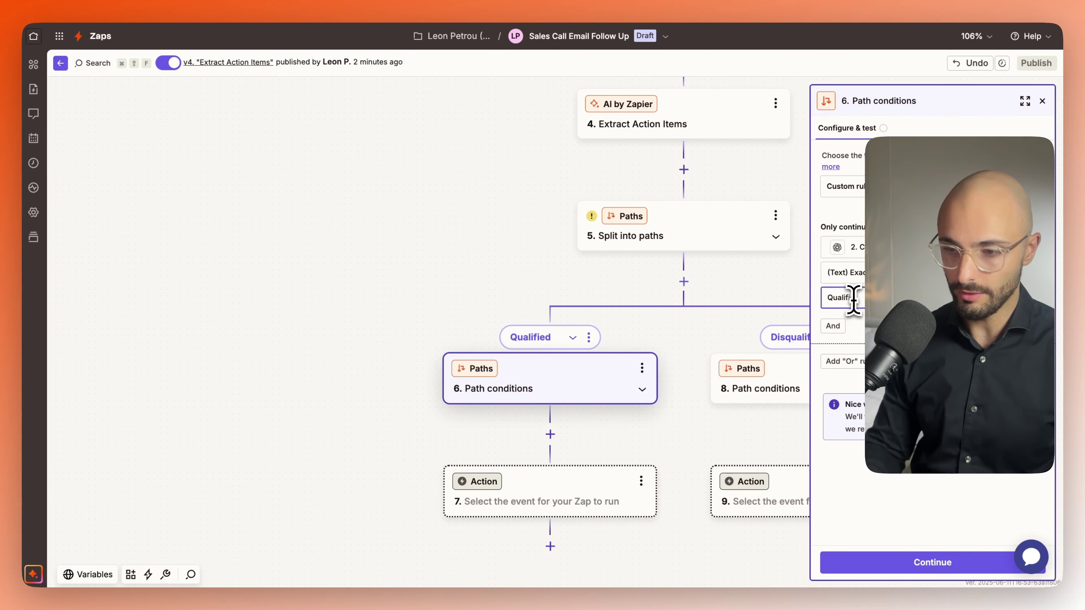
{"action": "type", "text": "ed"}
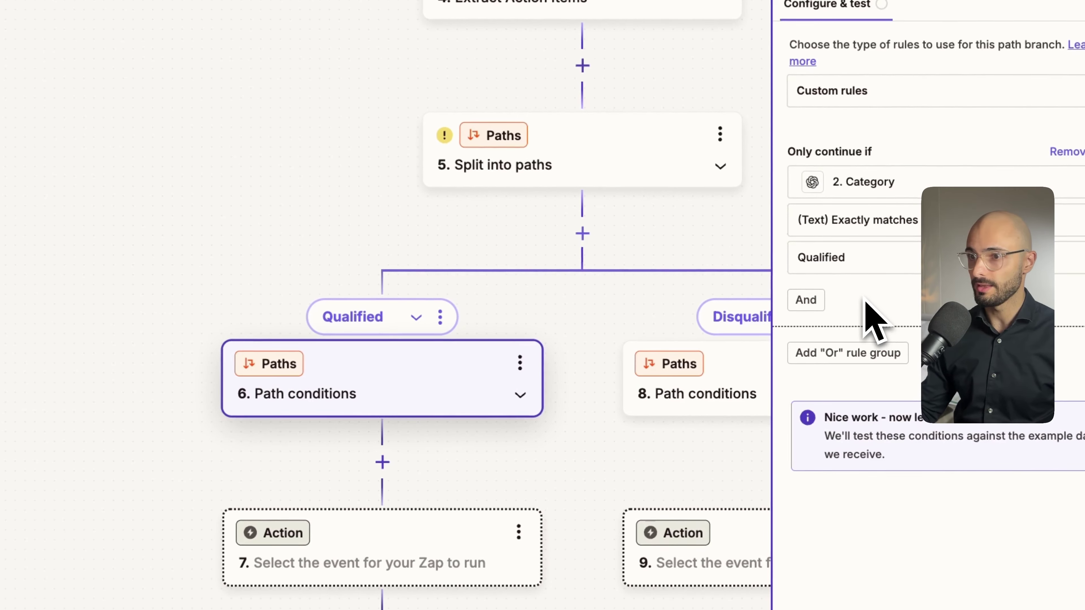
- Set the Disqualified path to continue only if Category from Qualify Prospect meets (Text) Exactly matches "Disqualified"
{"action": "left_click_drag", "start_coordinate": [601, 327], "coordinate": [395, 310]}
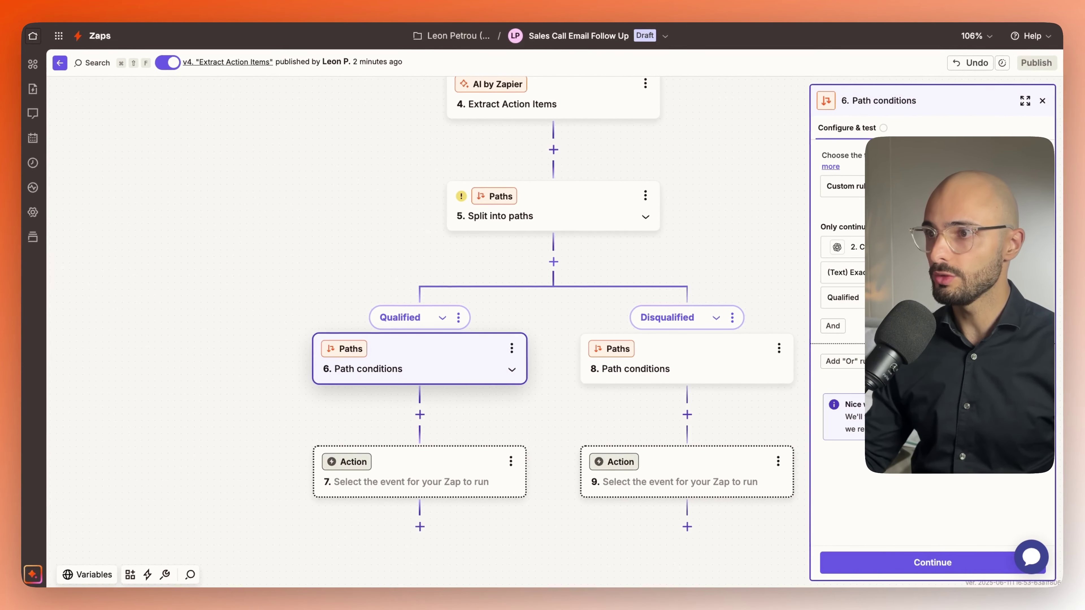
{"action": "left_click", "coordinate": [658, 369]}
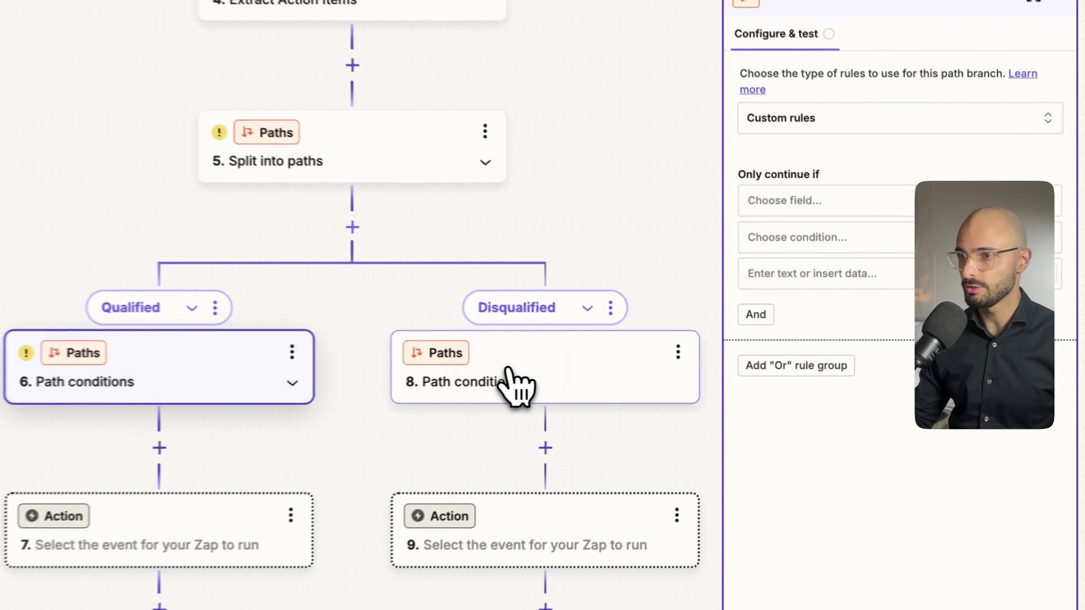
{"action": "left_click", "coordinate": [781, 200]}
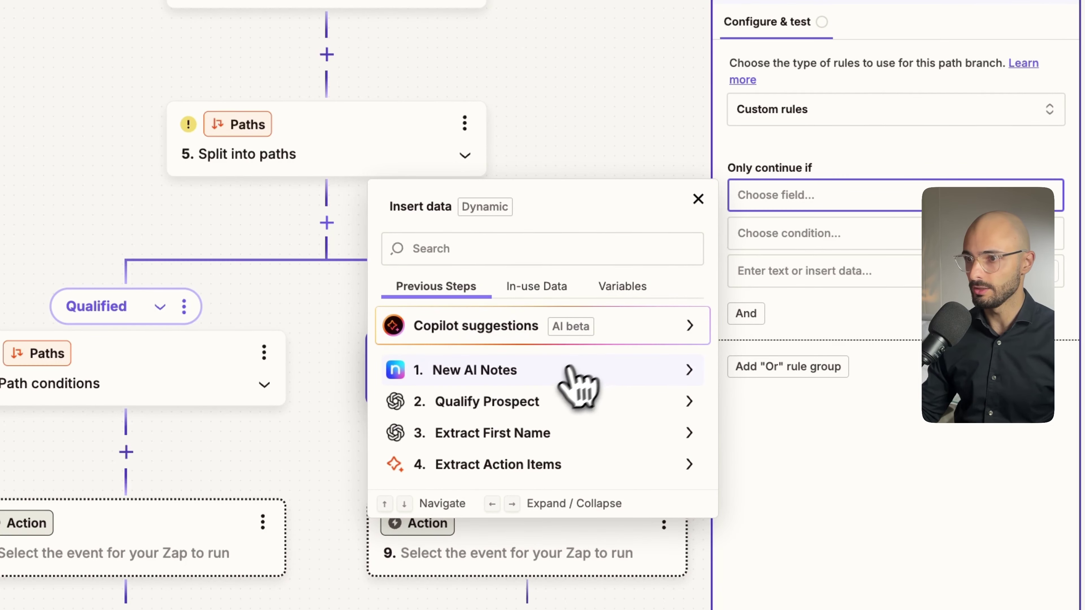
{"action": "left_click", "coordinate": [539, 399]}
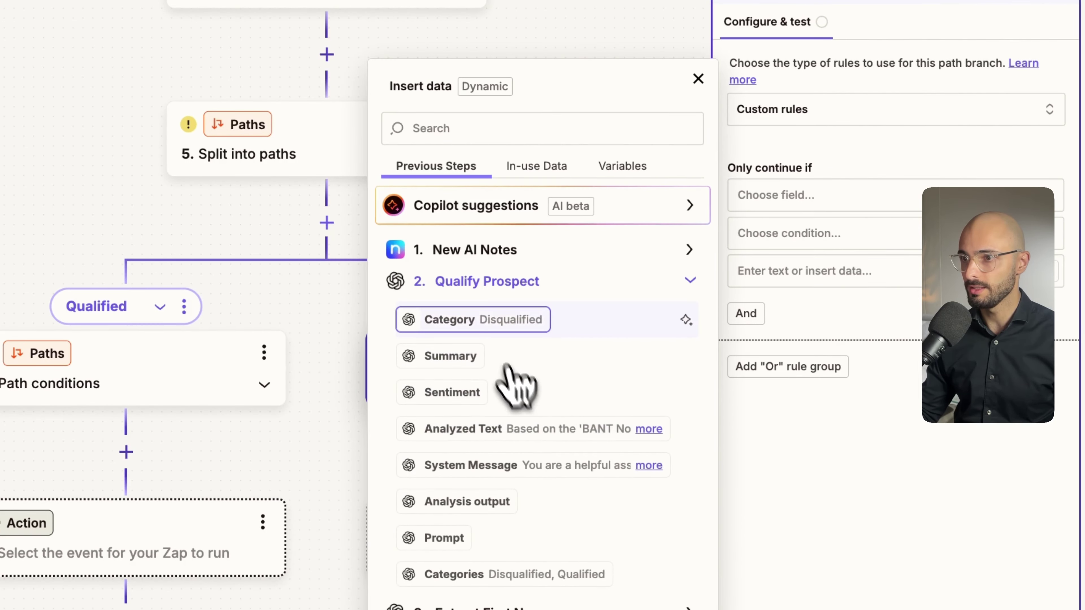
{"action": "left_click", "coordinate": [479, 321]}
{"action": "left_click", "coordinate": [848, 250]}
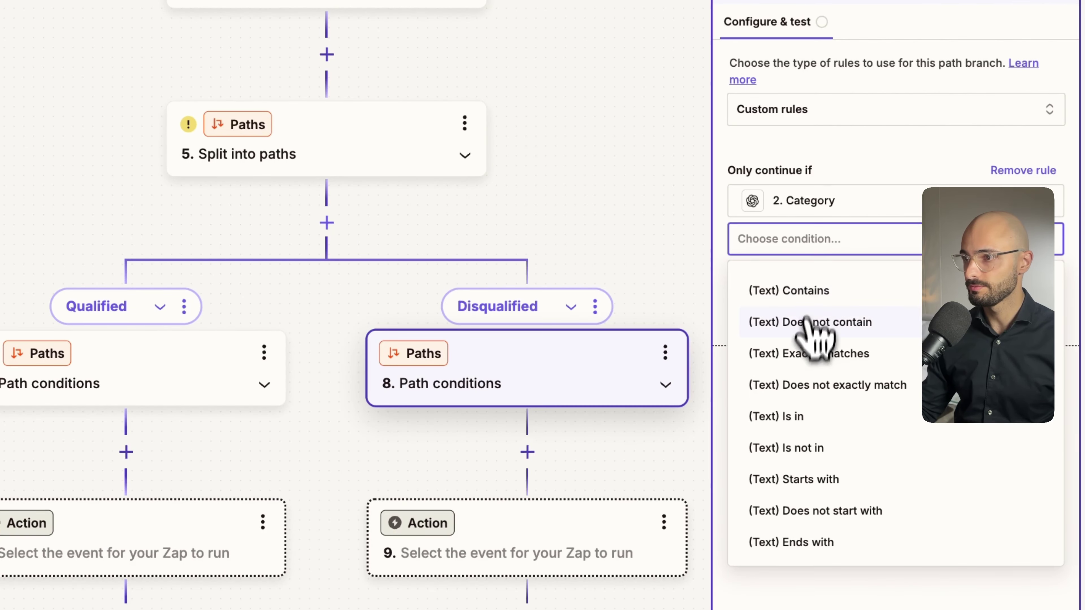
{"action": "left_click", "coordinate": [807, 354]}
{"action": "left_click", "coordinate": [774, 278]}
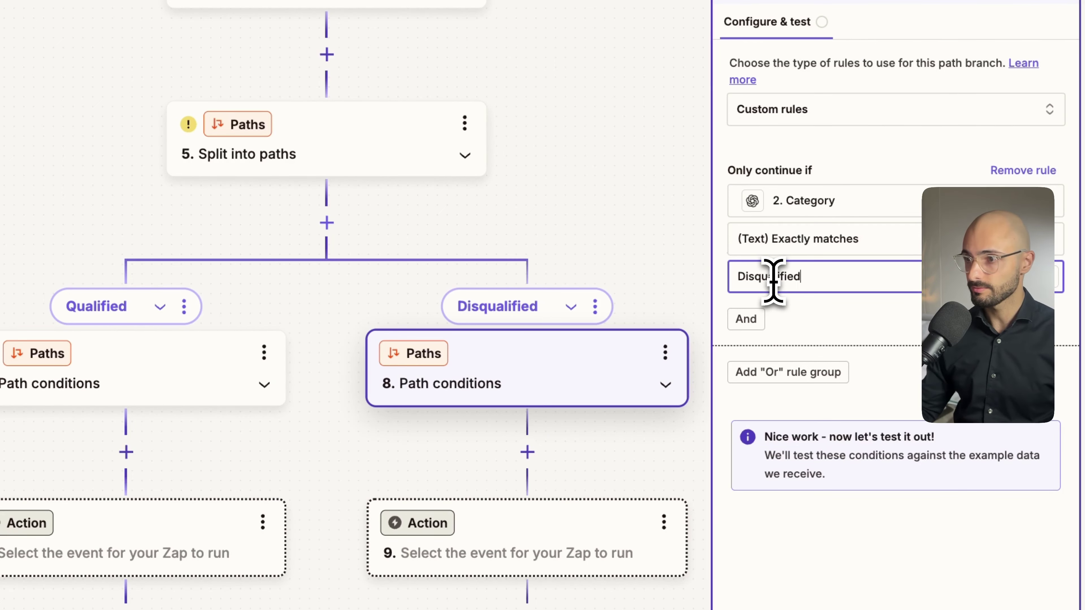
{"action": "left_click", "coordinate": [871, 318]}
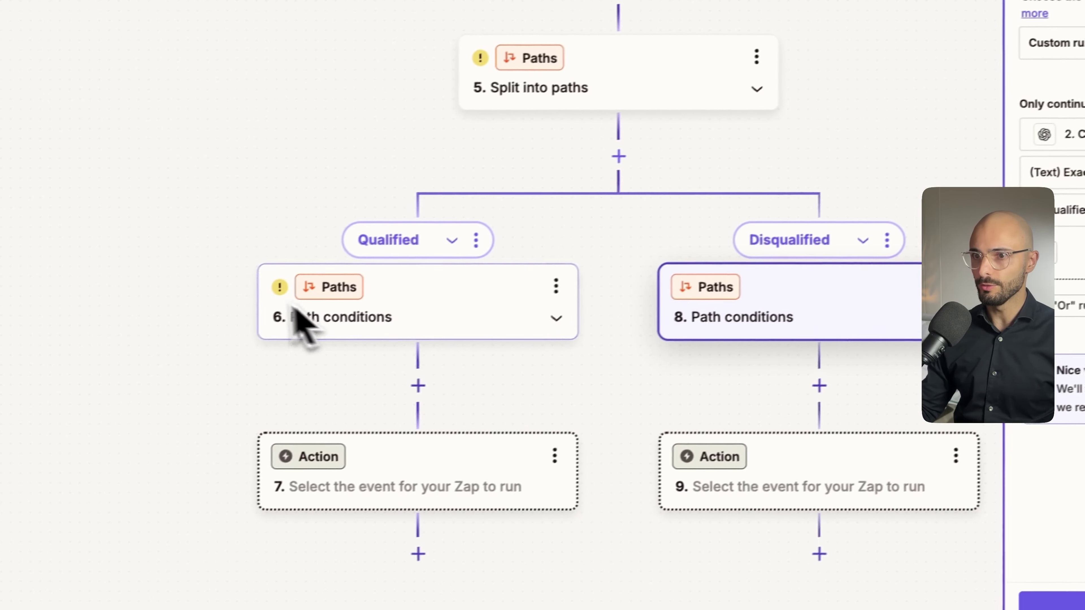
- Test the path conditions of both the Qualified and the Disqualified branch against the example data
{"action": "left_click", "coordinate": [299, 317]}
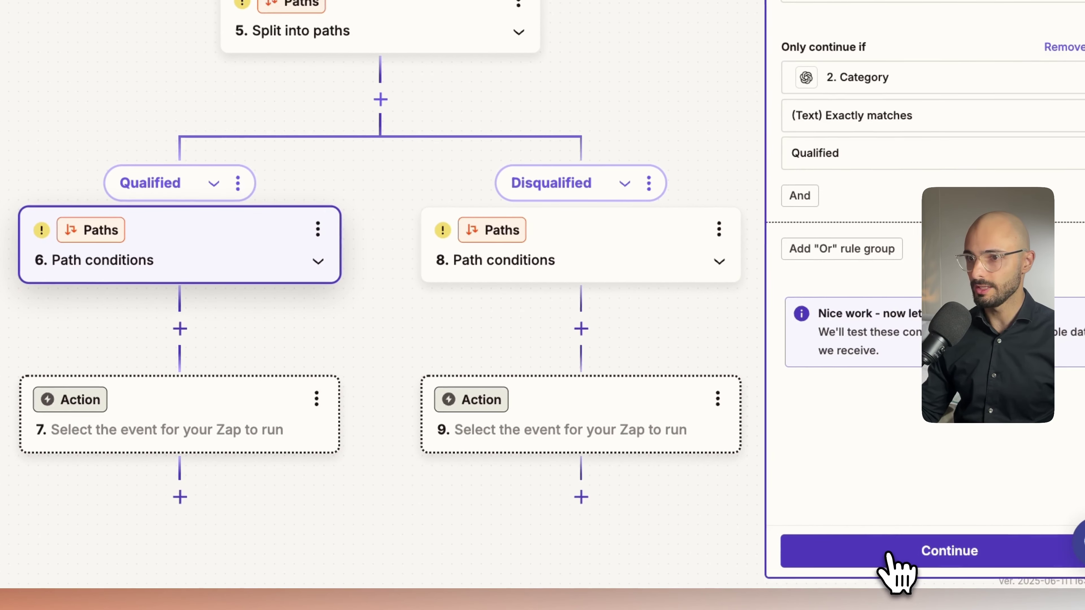
{"action": "left_click", "coordinate": [891, 565]}
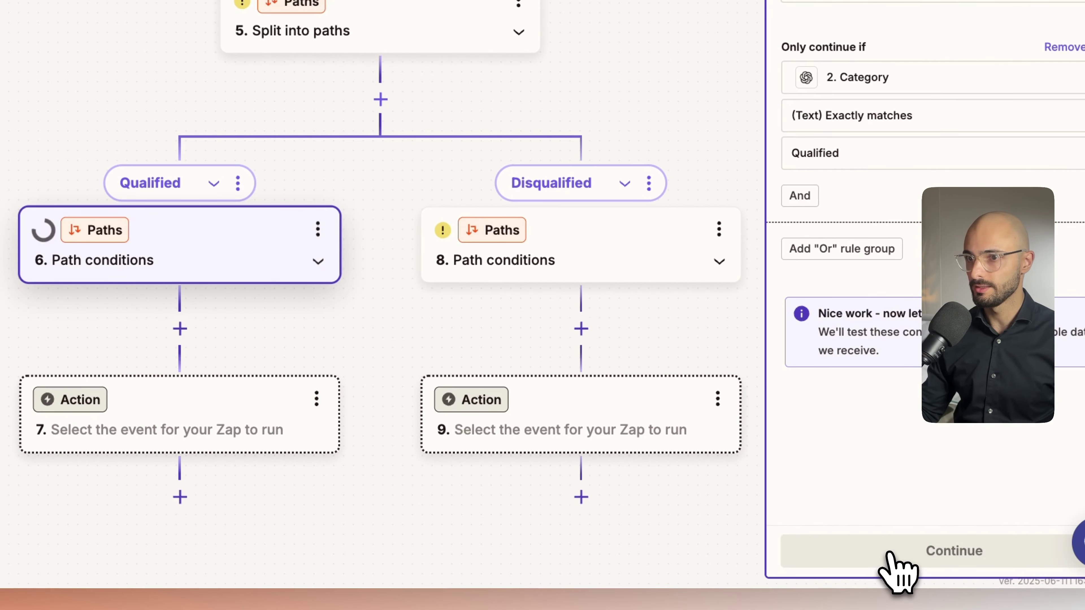
{"action": "left_click", "coordinate": [581, 246]}
{"action": "left_click", "coordinate": [891, 551]}
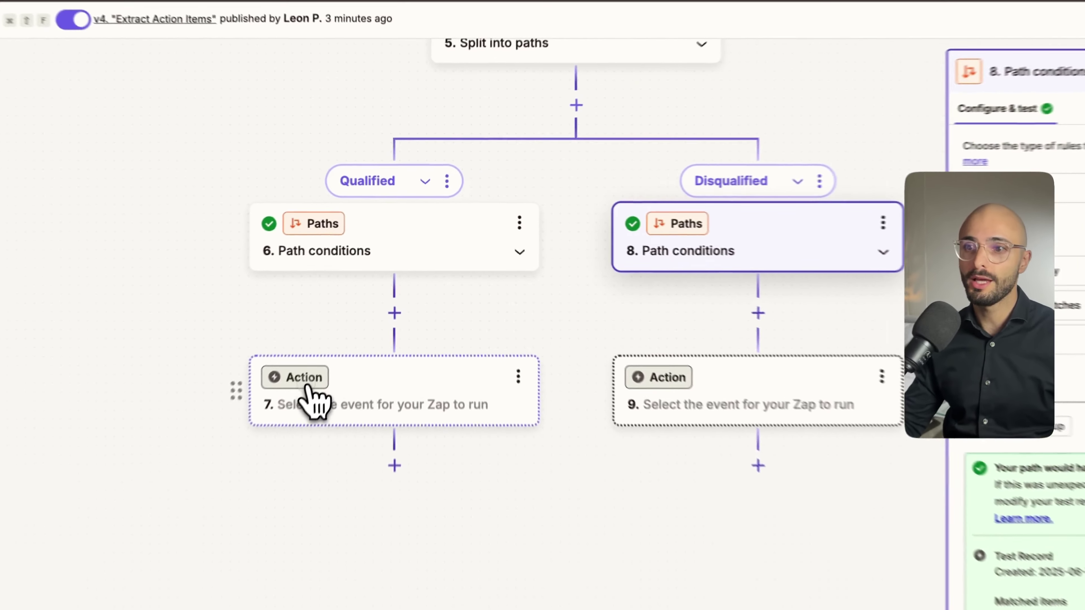
- Assign ChatGPT (OpenAI) as the app for the empty action under the Qualified path
{"action": "left_click", "coordinate": [344, 345]}
{"action": "left_click", "coordinate": [549, 85]}
{"action": "type", "text": "c"}
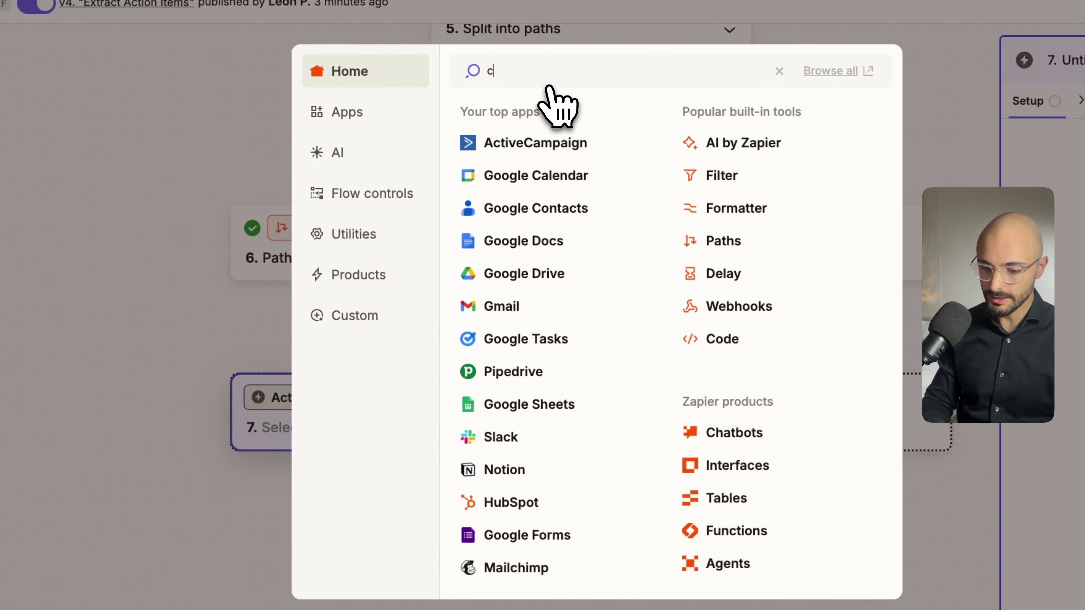
{"action": "type", "text": "hatgpt"}
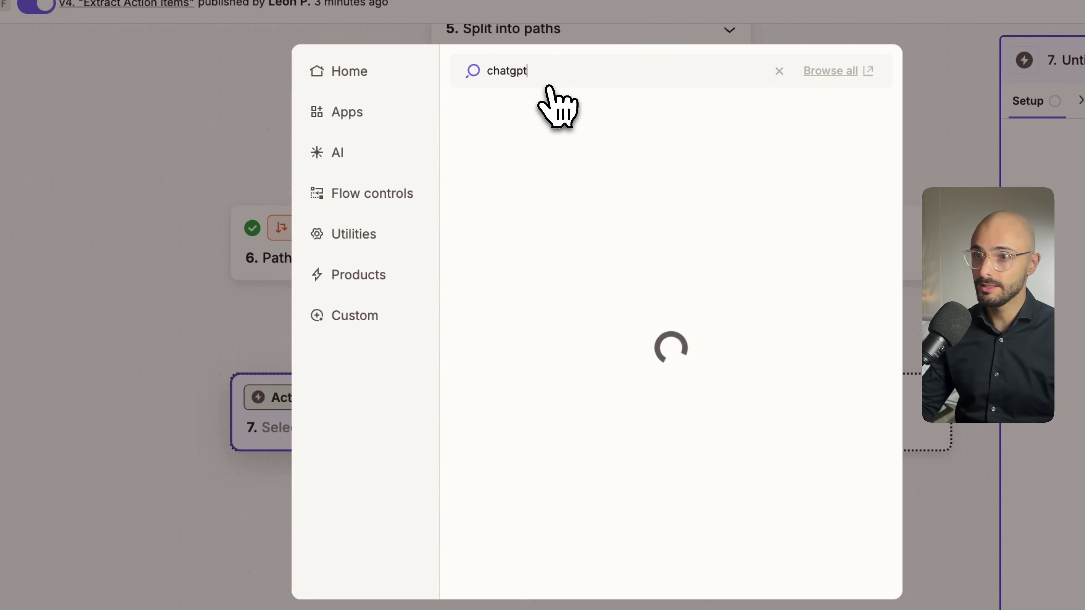
{"action": "left_click", "coordinate": [515, 115]}
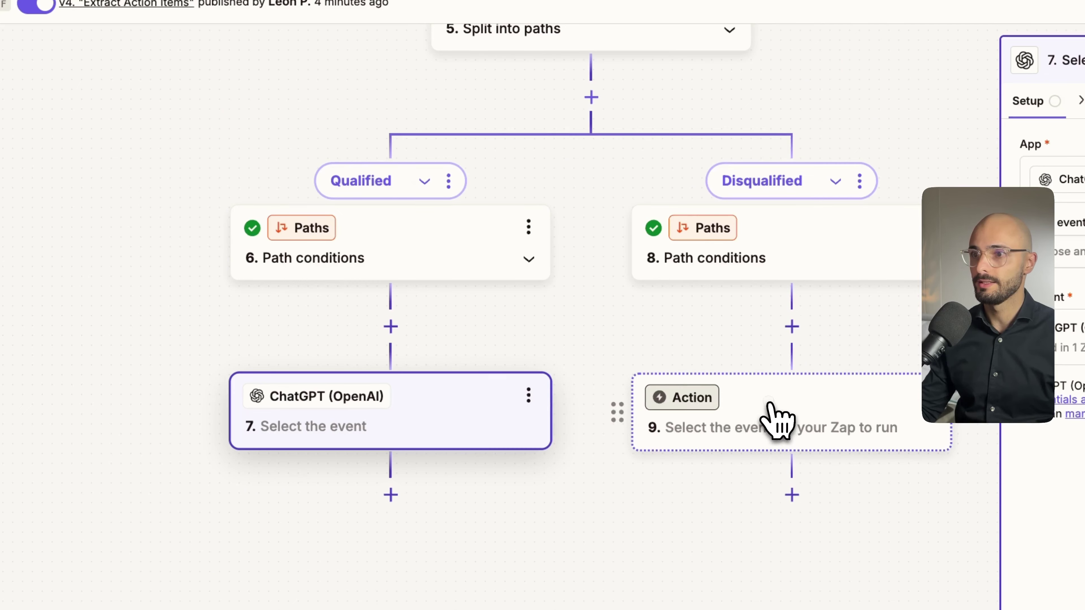
- Assign ChatGPT (OpenAI) as the app for the empty action under the Disqualified path
{"action": "left_click", "coordinate": [774, 417]}
{"action": "type", "text": "chatg"}
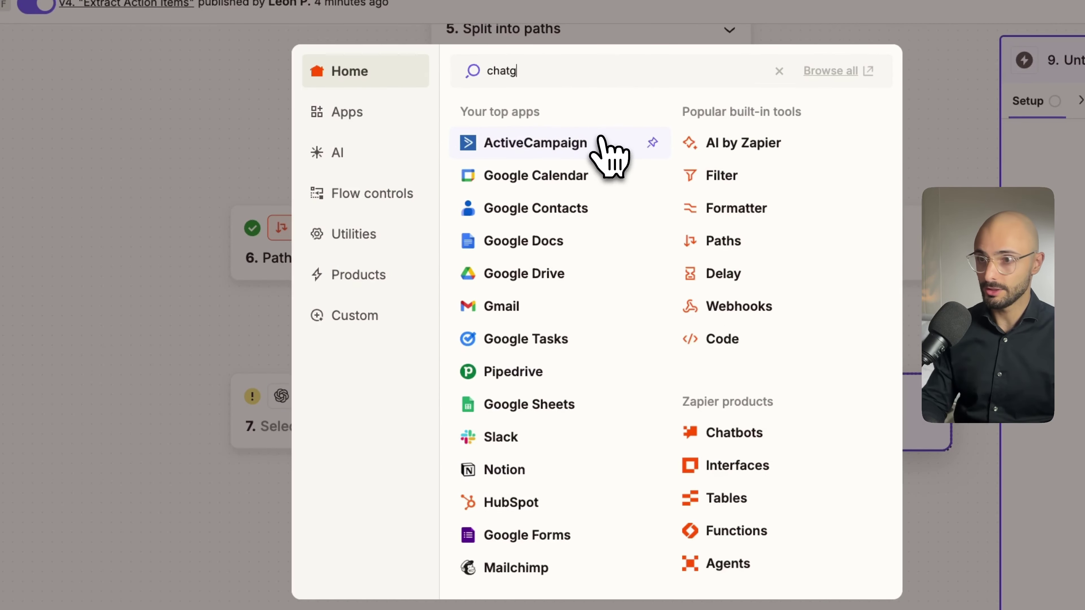
{"action": "left_click", "coordinate": [609, 156]}
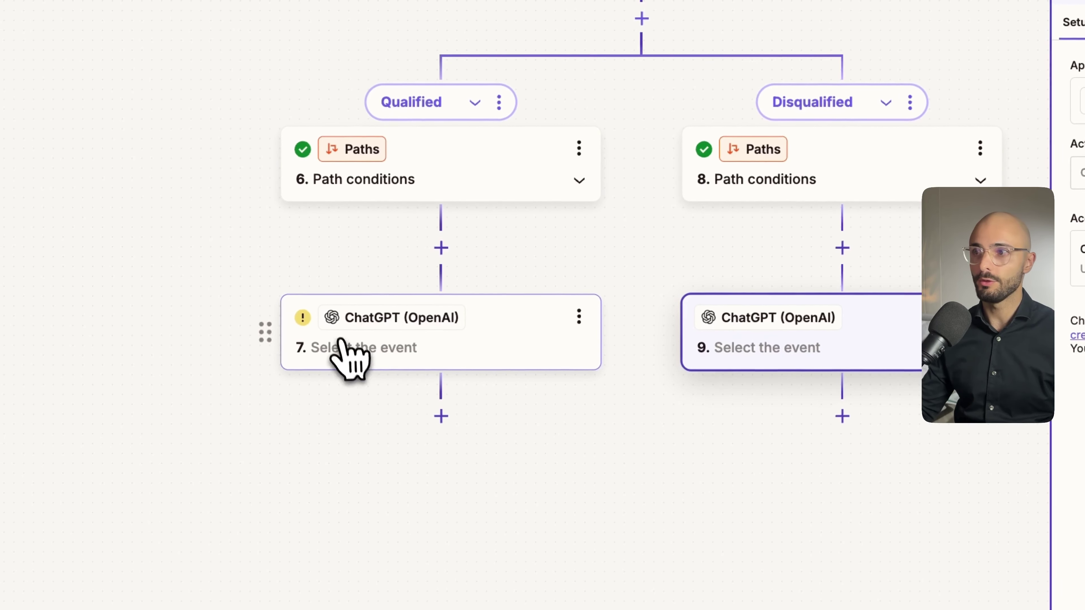
- Choose Write an Email as the Disqualified ChatGPT step's action event and proceed to its configuration
{"action": "left_click", "coordinate": [830, 205]}
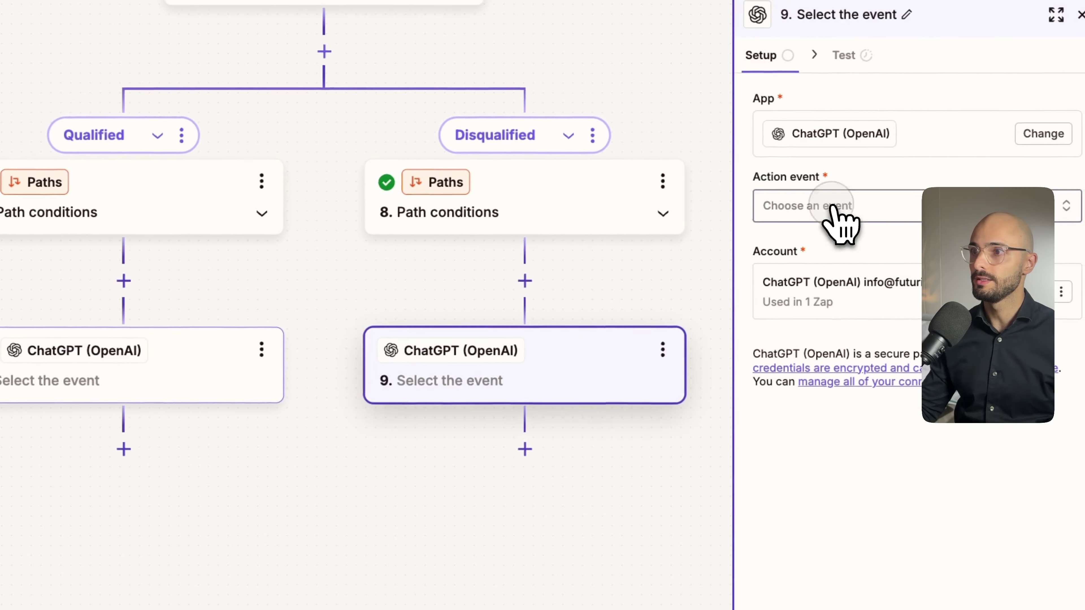
{"action": "type", "text": "email"}
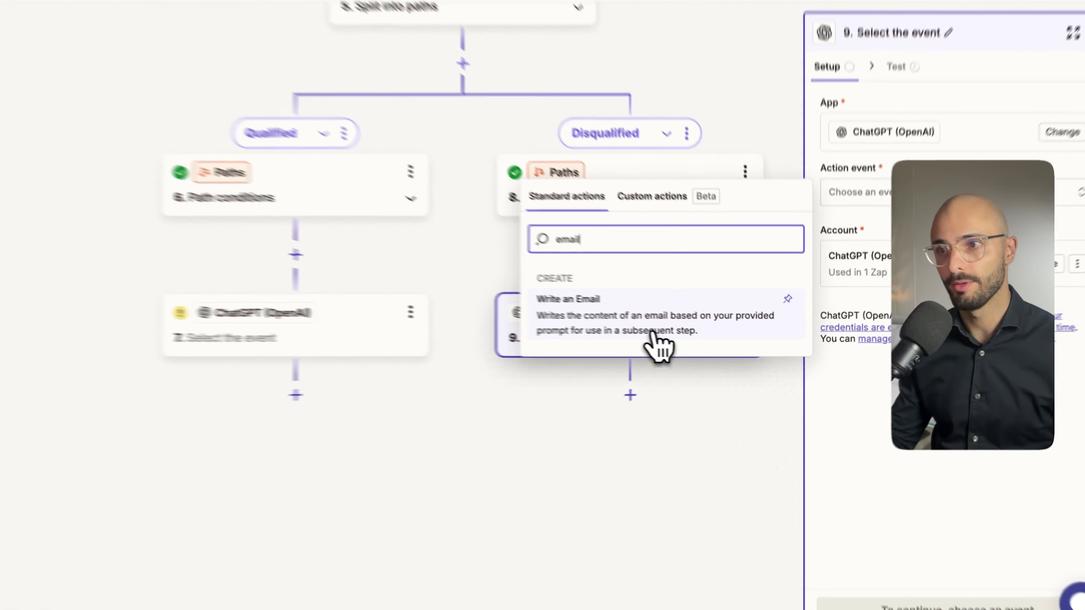
{"action": "left_click", "coordinate": [689, 340]}
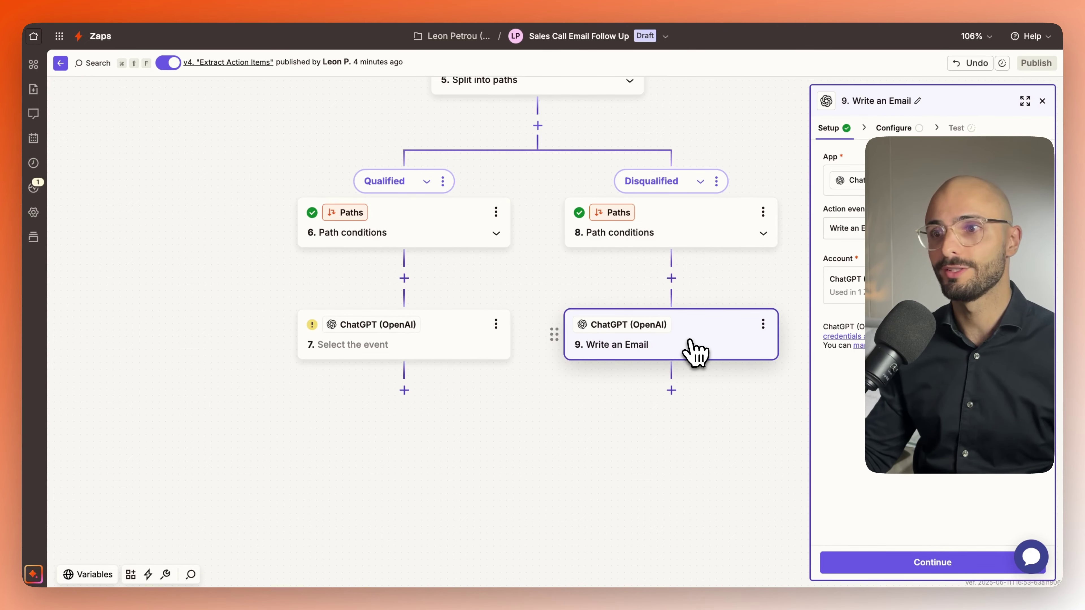
{"action": "left_click", "coordinate": [910, 562]}
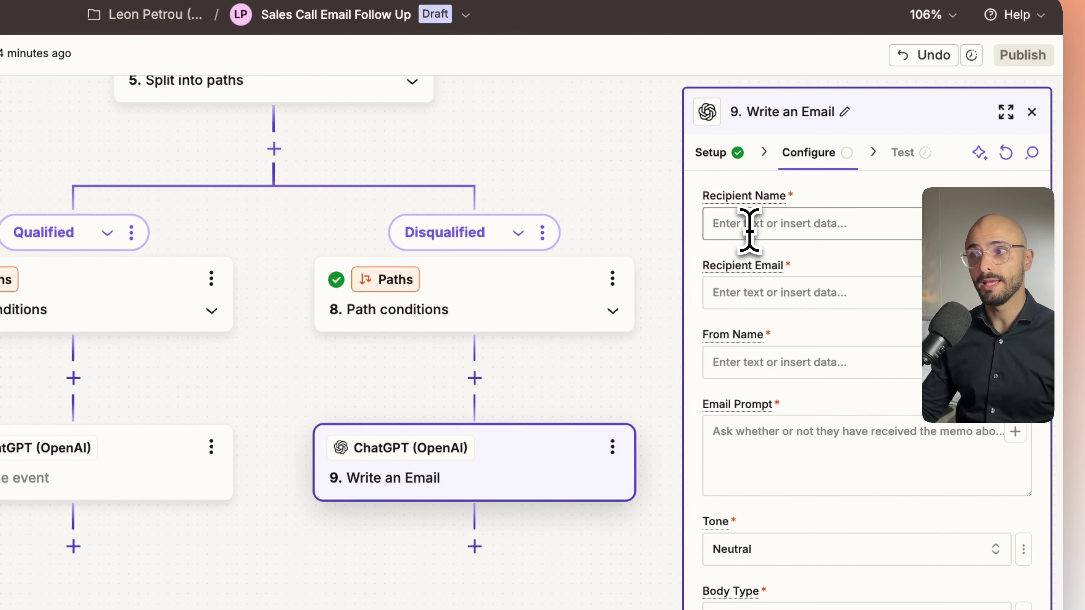
- Fill the email's Recipient Name with the First Name output of the Extract First Name step
{"action": "left_click", "coordinate": [749, 229]}
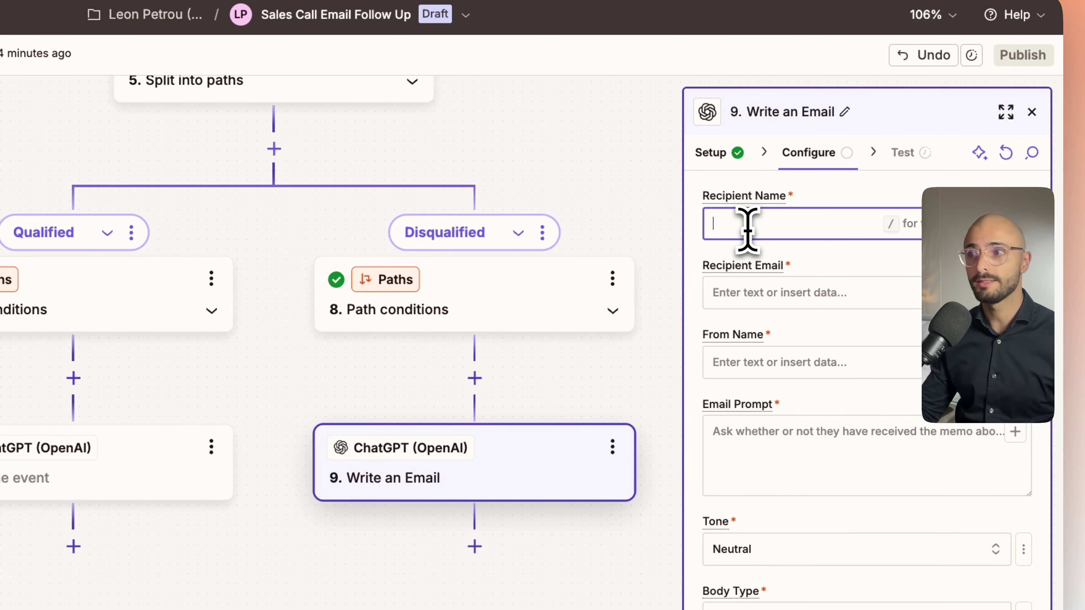
{"action": "type", "text": "/"}
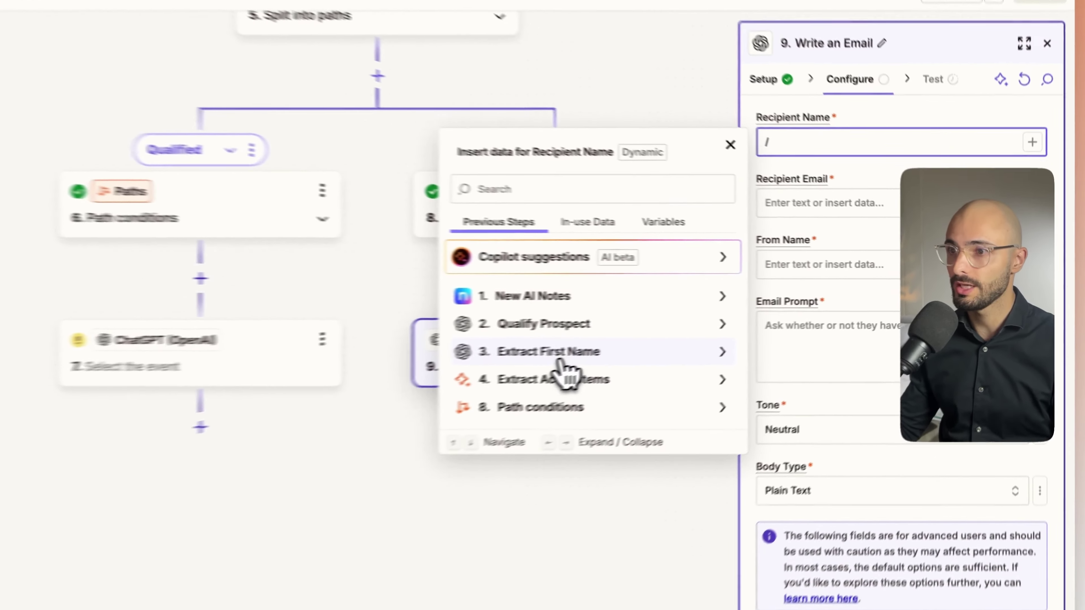
{"action": "left_click", "coordinate": [669, 334]}
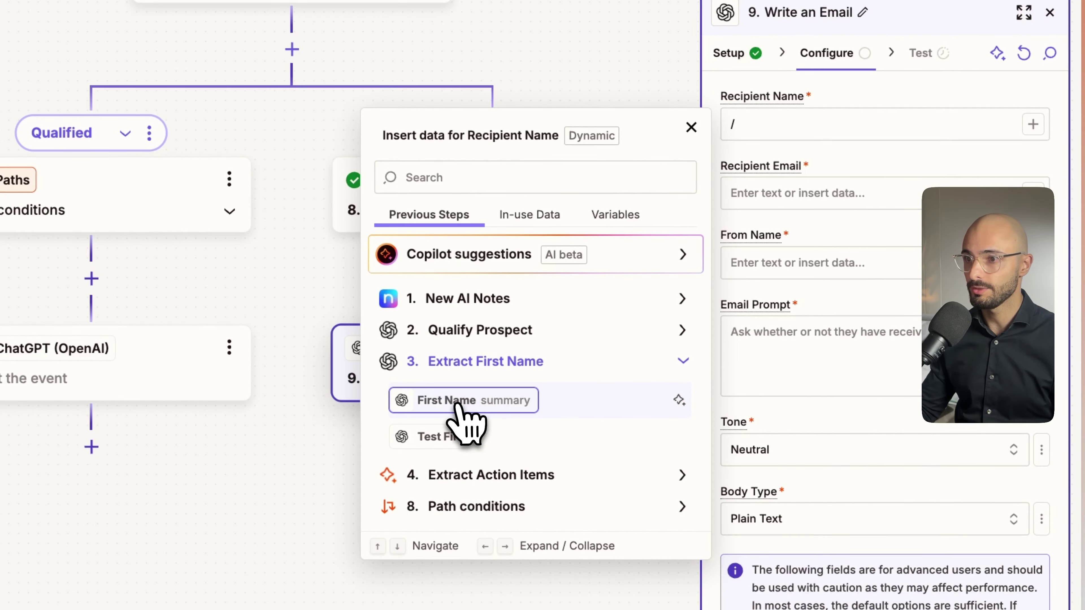
{"action": "left_click", "coordinate": [456, 401]}
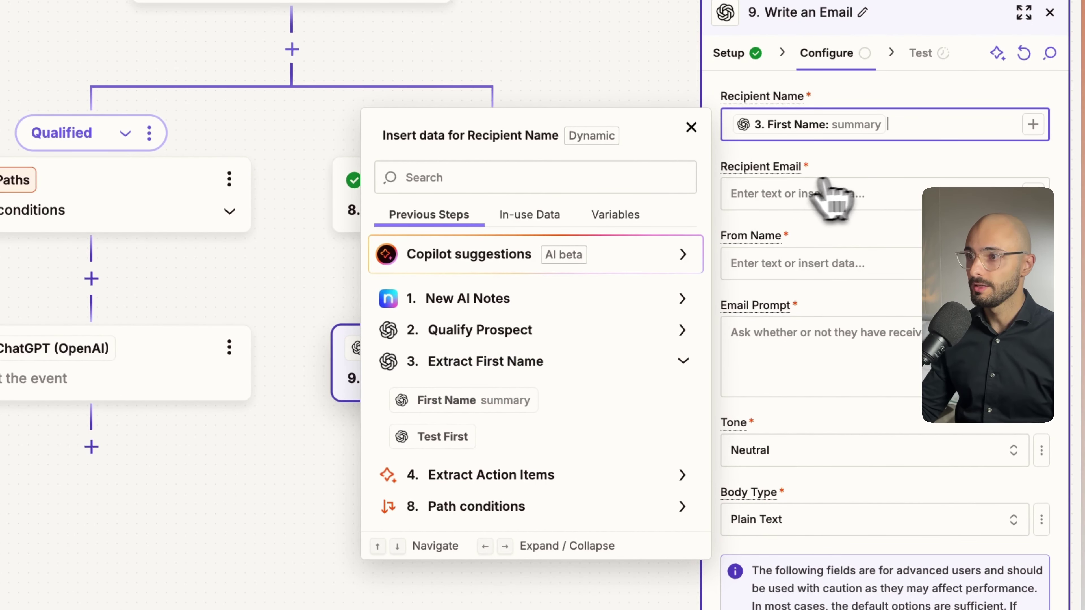
- Go back to the New AI Notes trigger and open its test records
{"action": "left_click", "coordinate": [893, 192]}
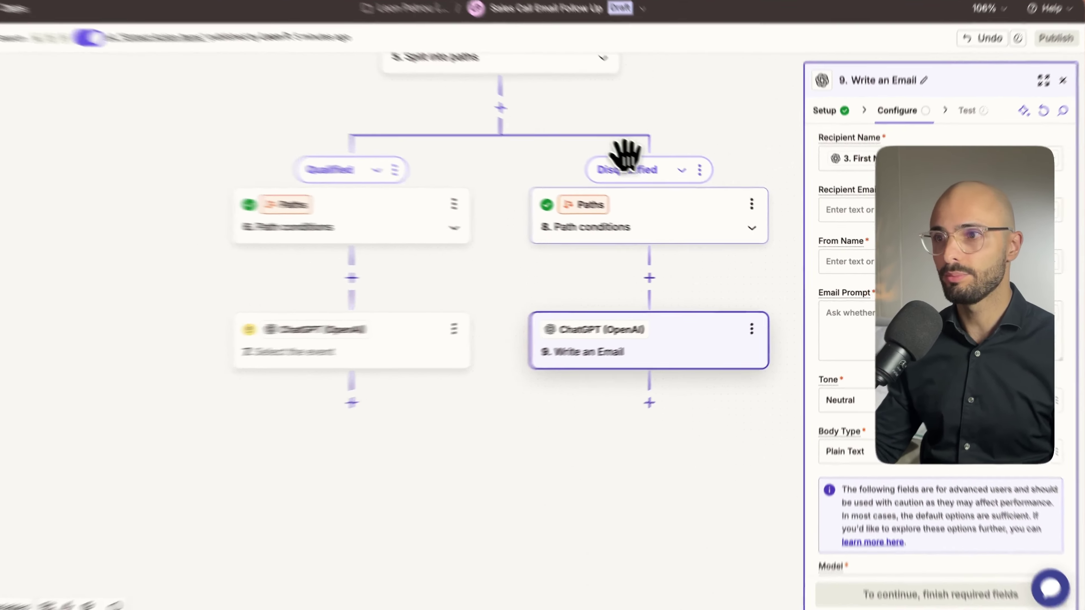
{"action": "scroll", "coordinate": [647, 170], "scroll_direction": "up", "scroll_amount": 10}
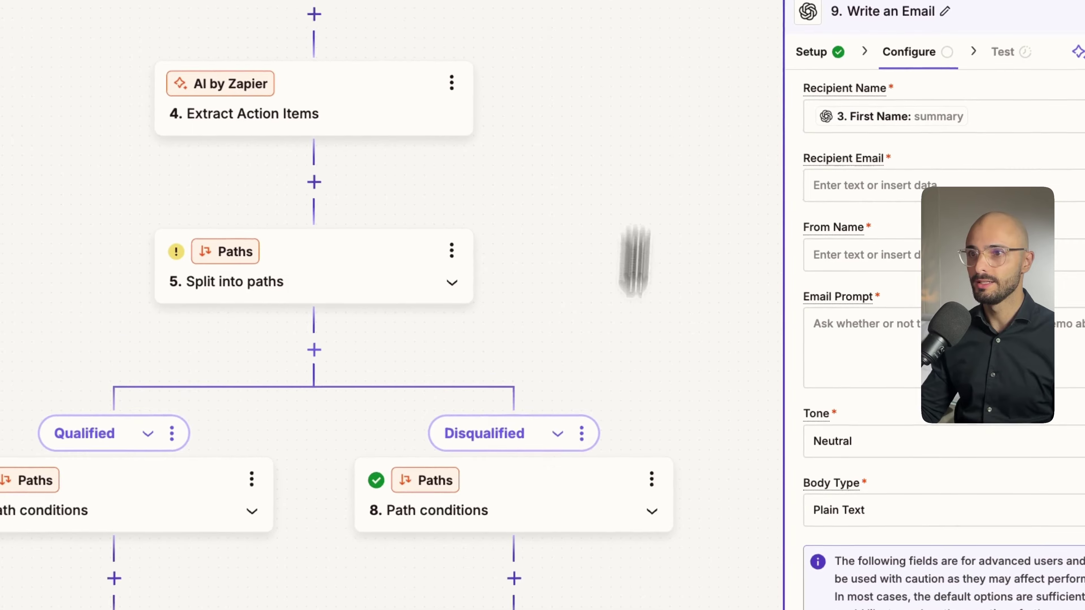
{"action": "left_click_drag", "start_coordinate": [654, 252], "coordinate": [658, 492]}
{"action": "left_click", "coordinate": [378, 159]}
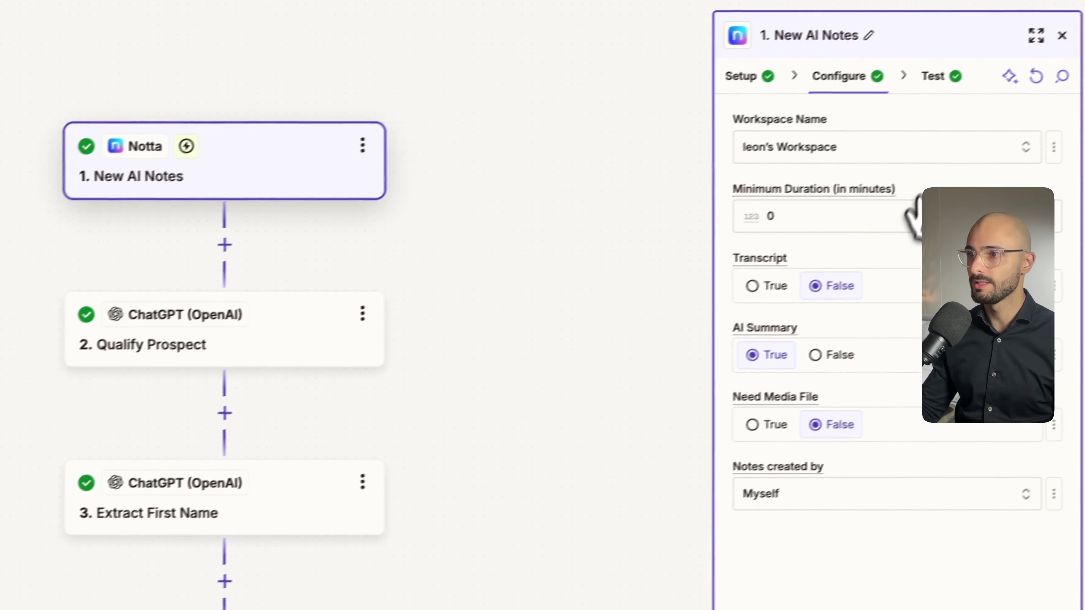
{"action": "left_click", "coordinate": [933, 76]}
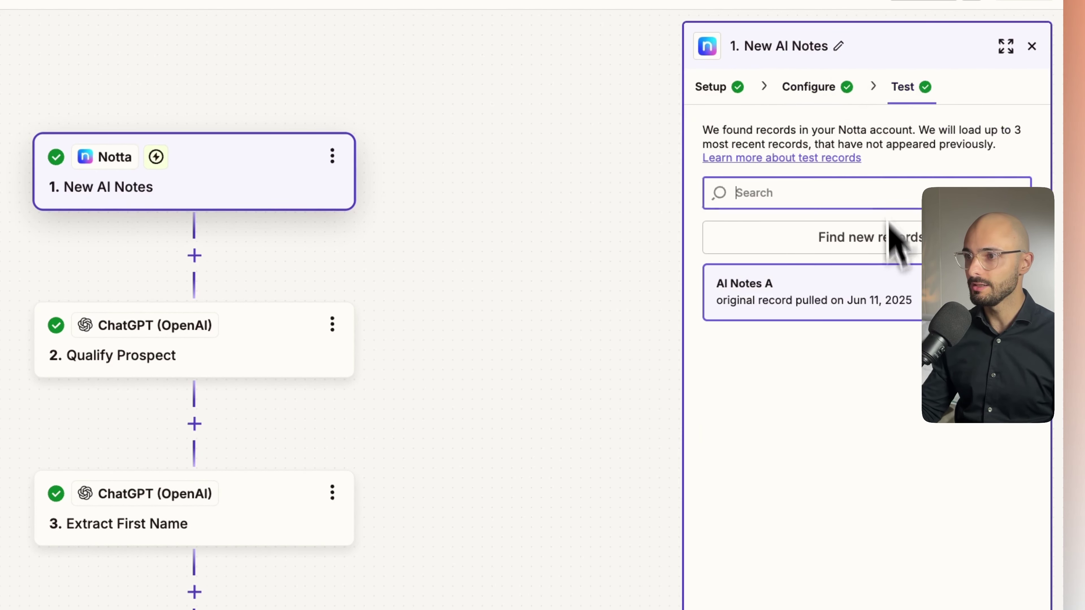
- Look at the AI Notes A test record of the New AI Notes trigger
{"action": "left_click", "coordinate": [890, 226]}
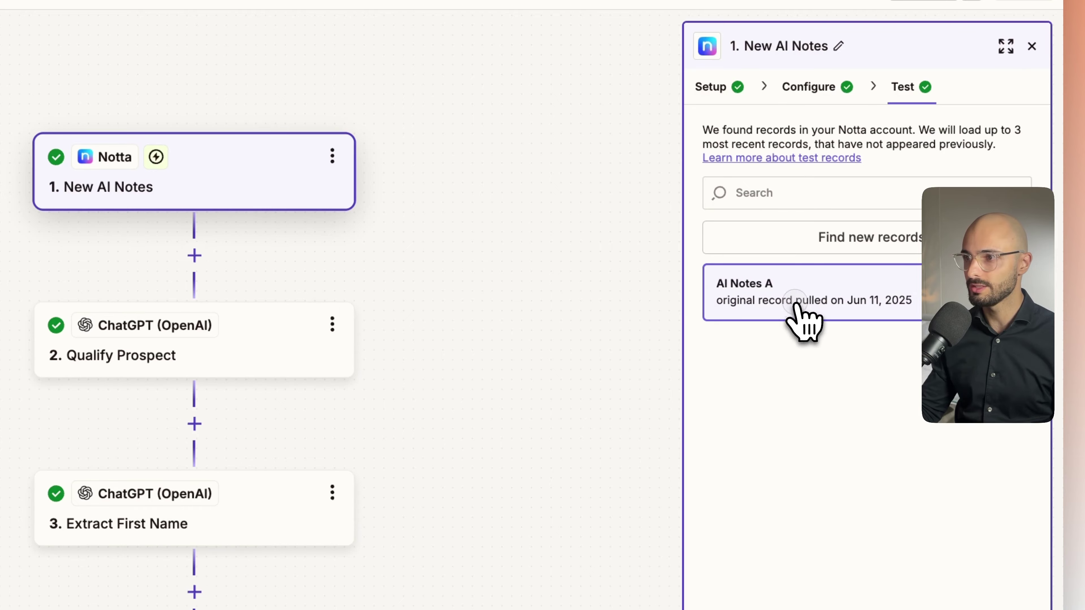
{"action": "left_click", "coordinate": [795, 301]}
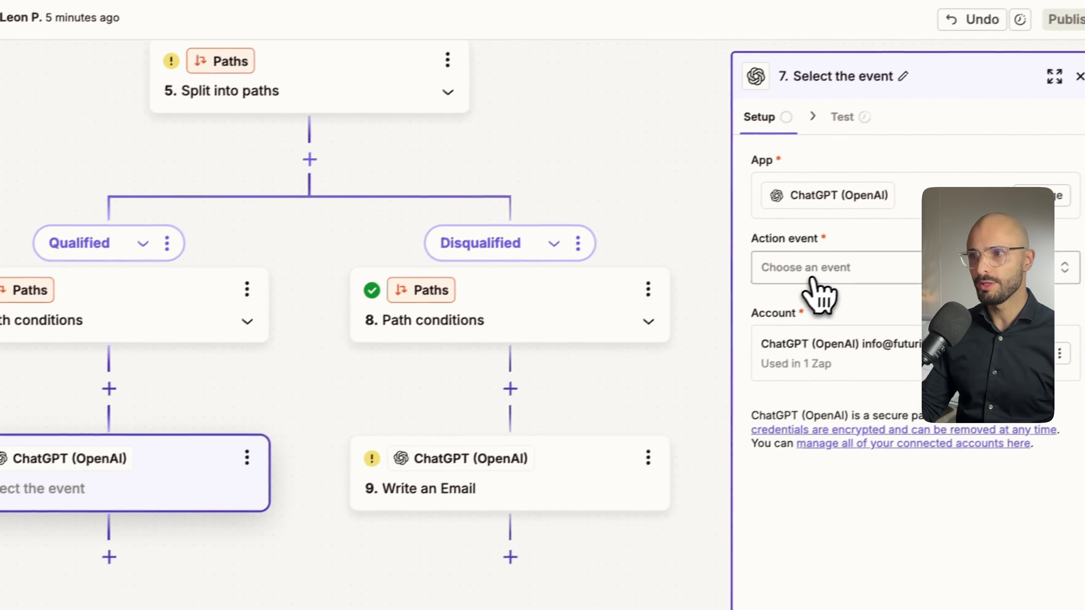
- Choose Write an Email as the Qualified ChatGPT step's action event and proceed to its configuration
{"action": "left_click", "coordinate": [811, 280]}
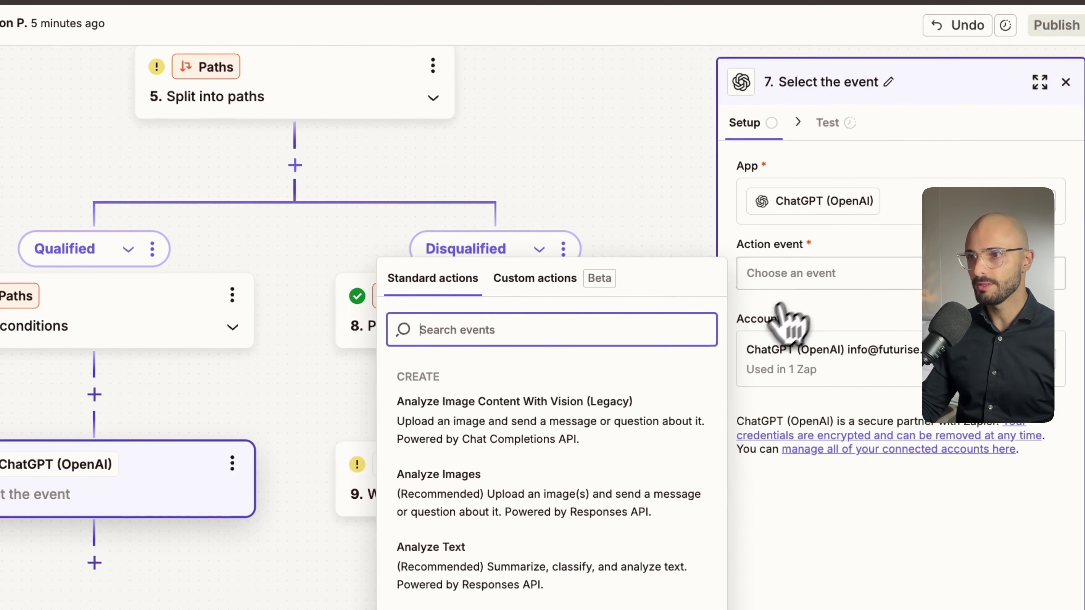
{"action": "type", "text": "email"}
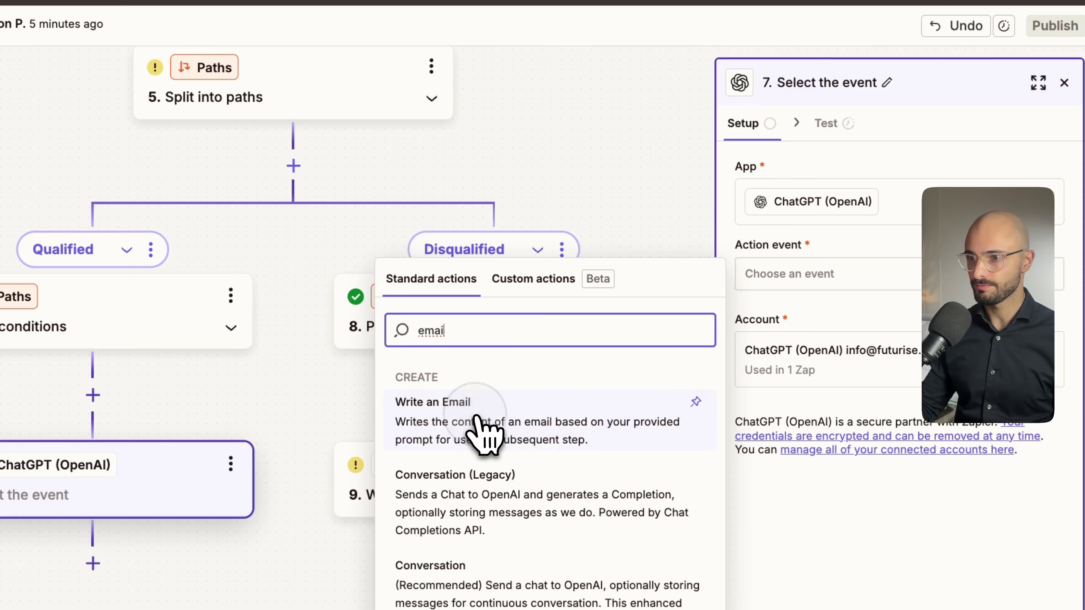
{"action": "left_click", "coordinate": [476, 415]}
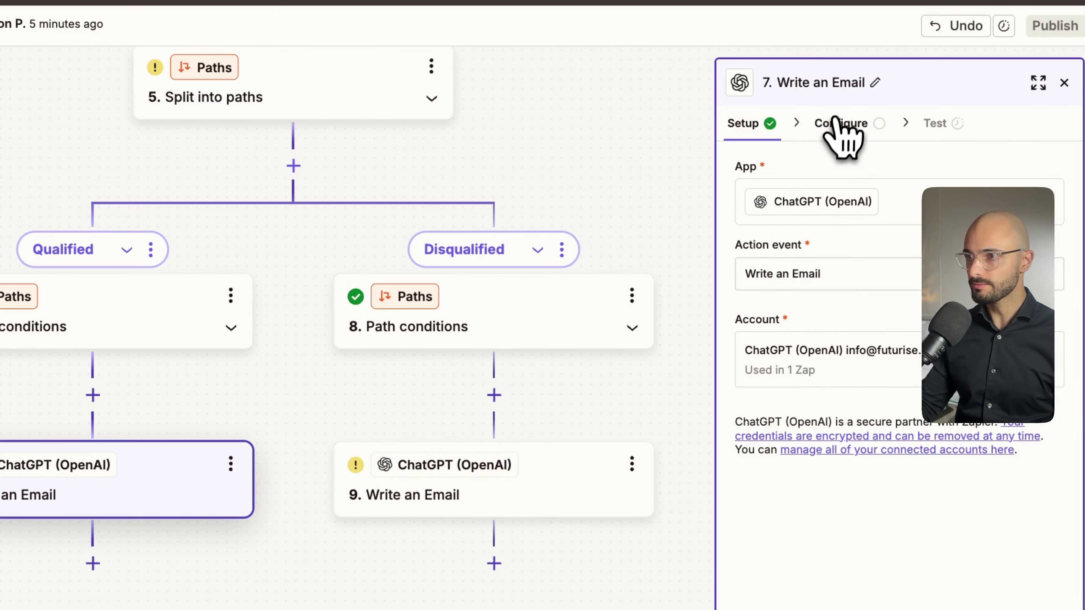
{"action": "left_click", "coordinate": [837, 123]}
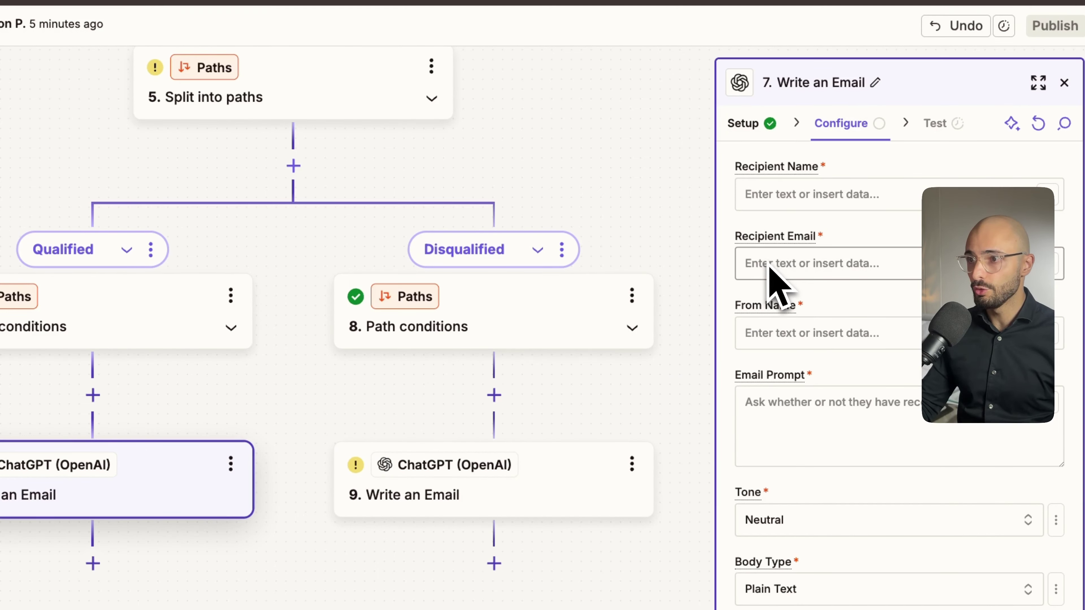
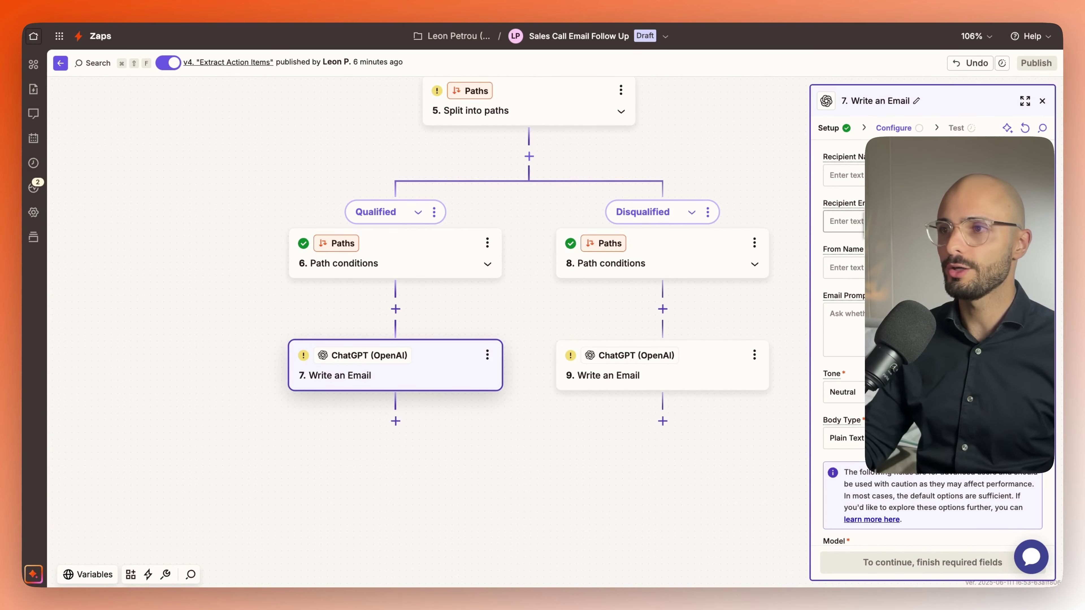
- Map the Qualified email's Recipient Name to the First Name output of the Extract First Name step
{"action": "left_click", "coordinate": [855, 177]}
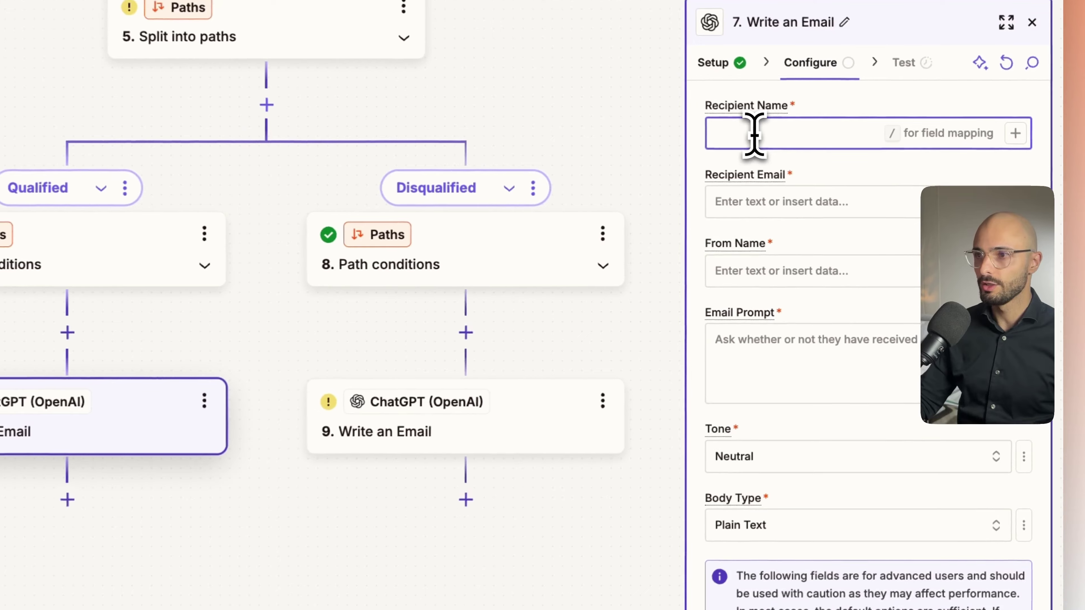
{"action": "type", "text": "/"}
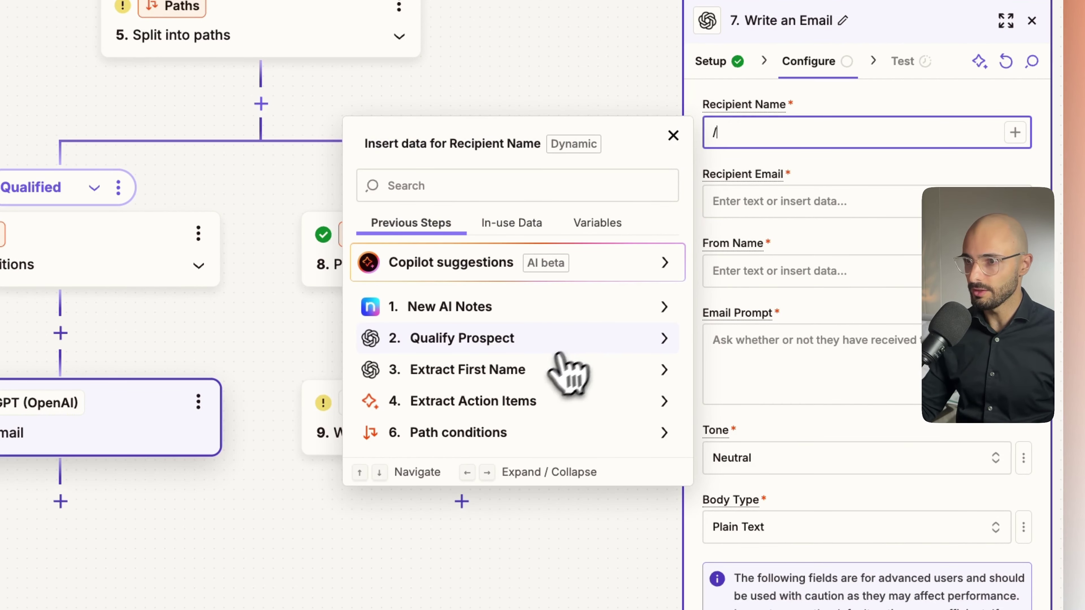
{"action": "left_click", "coordinate": [551, 370]}
{"action": "left_click", "coordinate": [436, 409]}
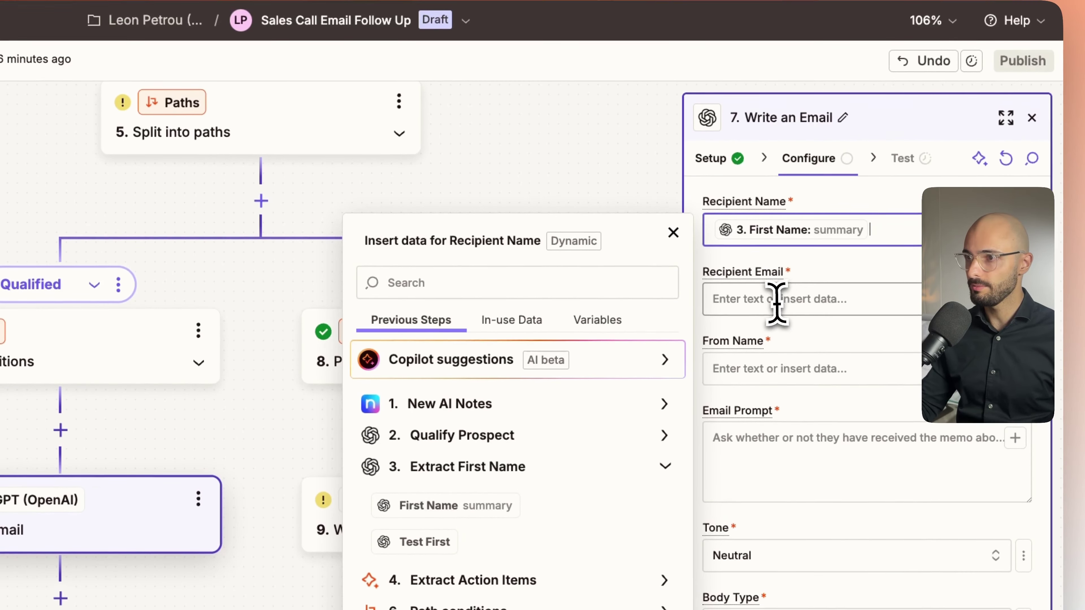
- Build the Qualified email's Recipient Email from the Extract First Name step's First Name output followed by a placeholder email domain
{"action": "left_click", "coordinate": [776, 302]}
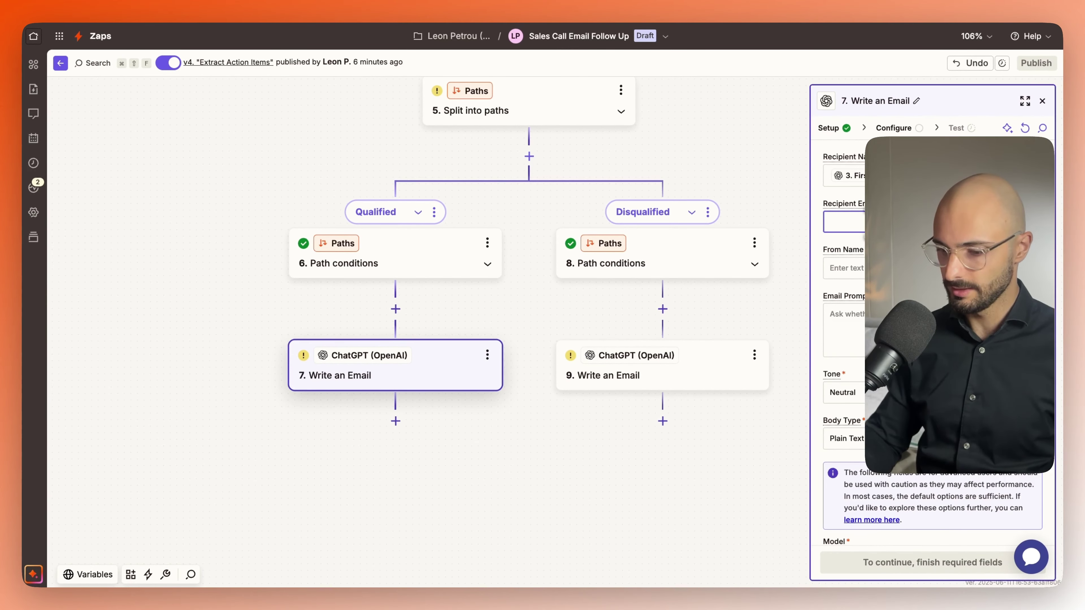
{"action": "type", "text": "/"}
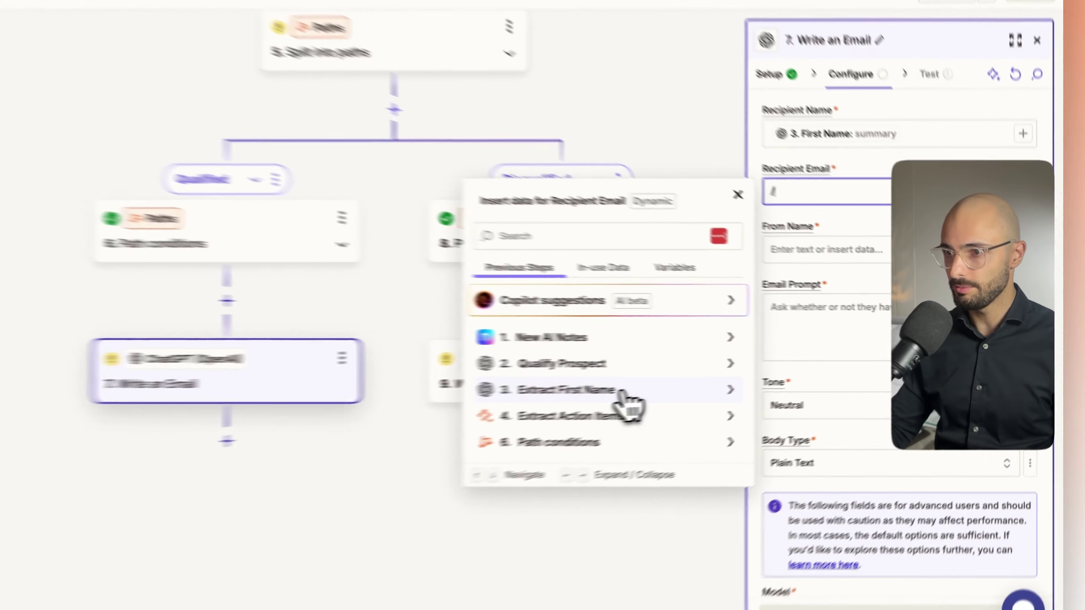
{"action": "left_click", "coordinate": [709, 380]}
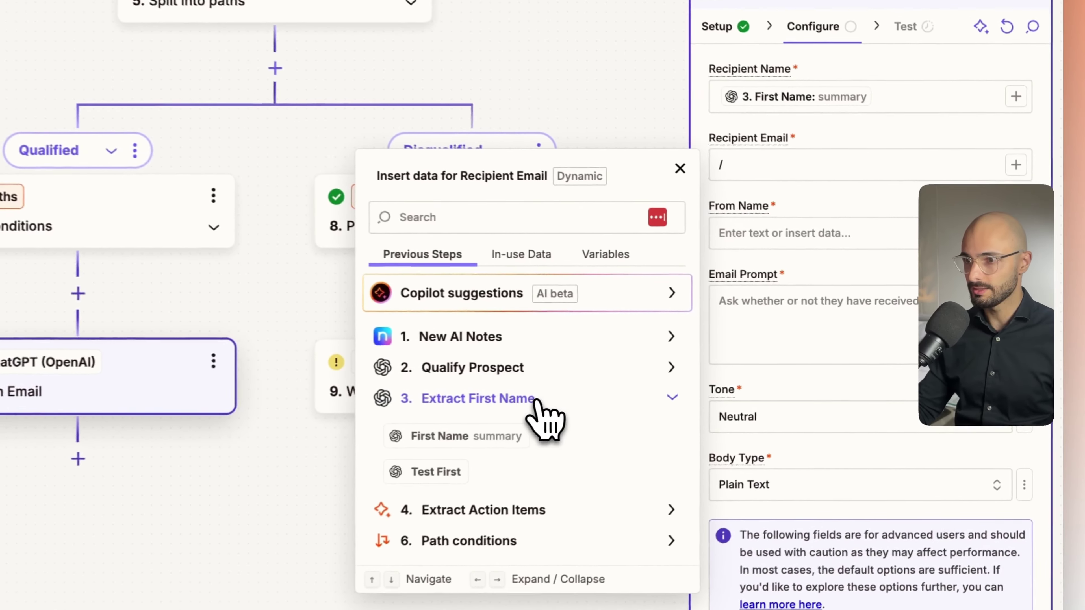
{"action": "left_click", "coordinate": [650, 407]}
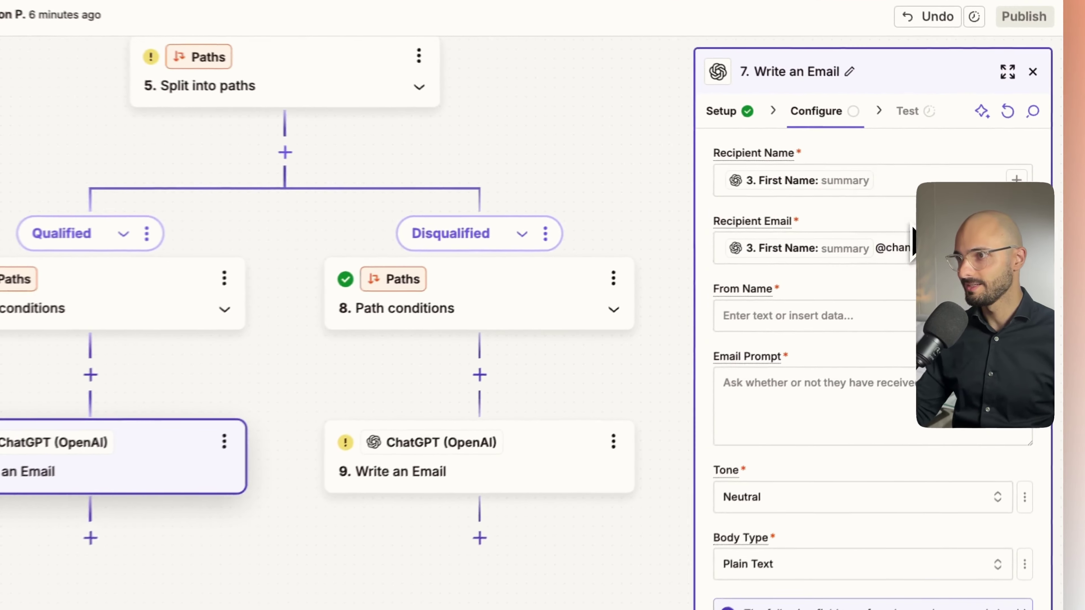
- Enter the sender's first name as the Qualified email's From Name
{"action": "left_click", "coordinate": [771, 318]}
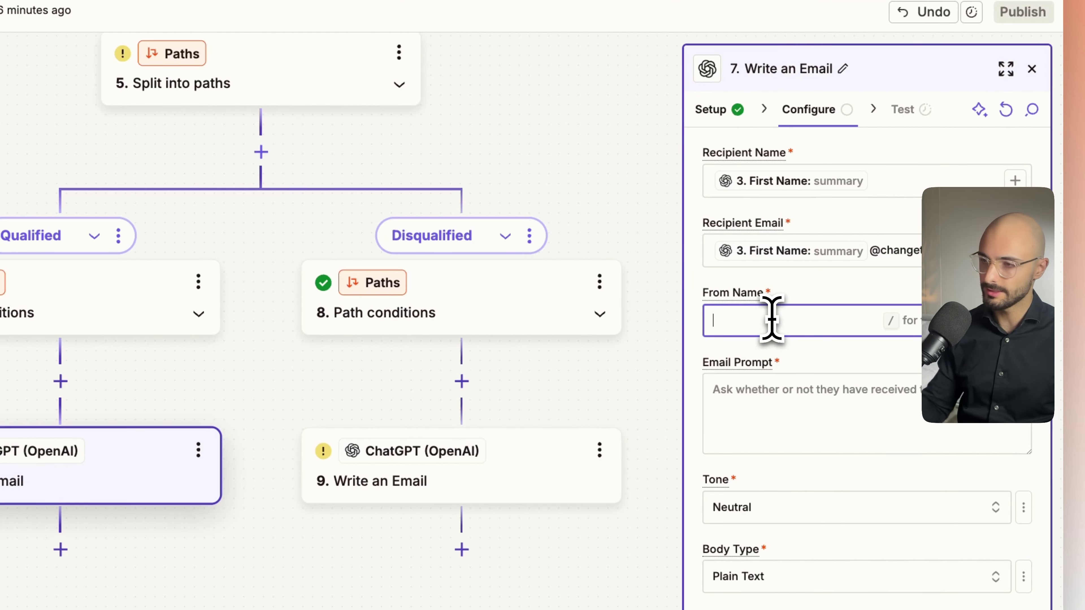
{"action": "type", "text": "Leo"}
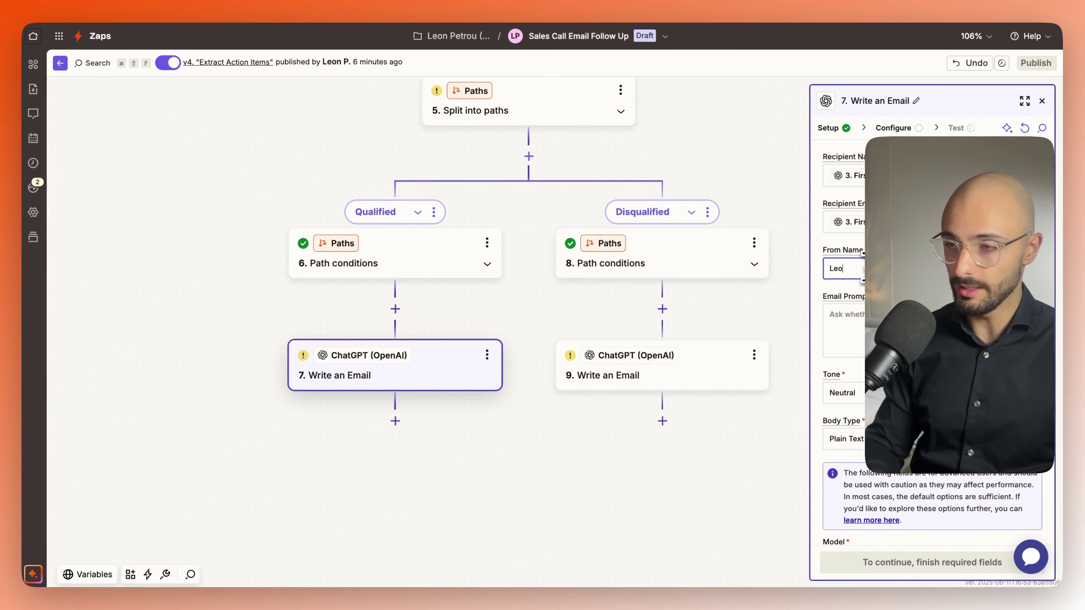
{"action": "type", "text": "n"}
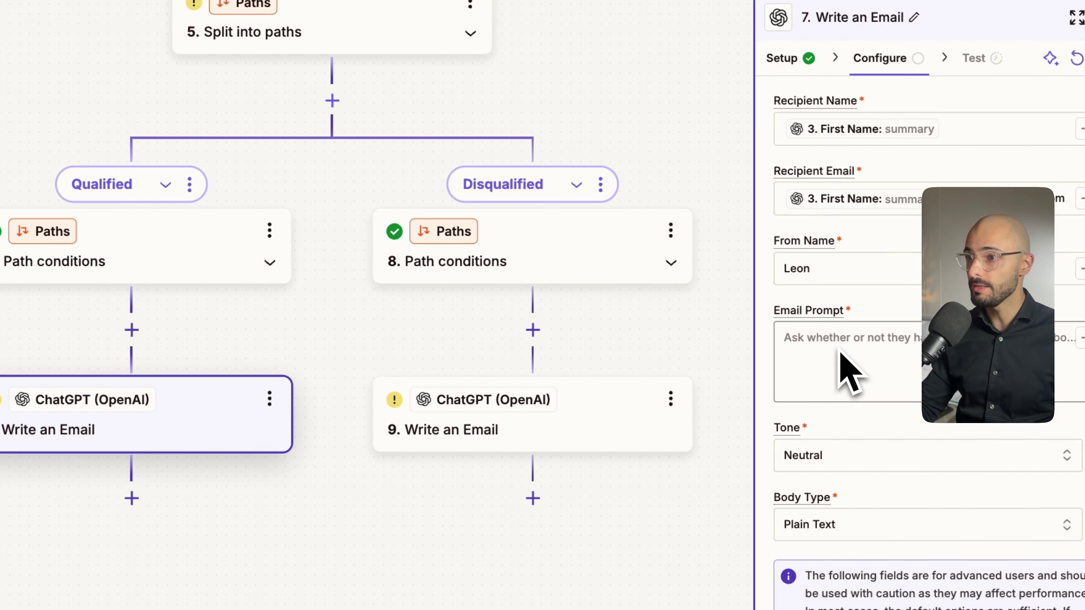
- Switch to the Sales Call Follow-up Email Automation Steps & Prompts page and copy the Step 13 email prompt for Qualified prospects
{"action": "mouse_move", "coordinate": [79, 164]}
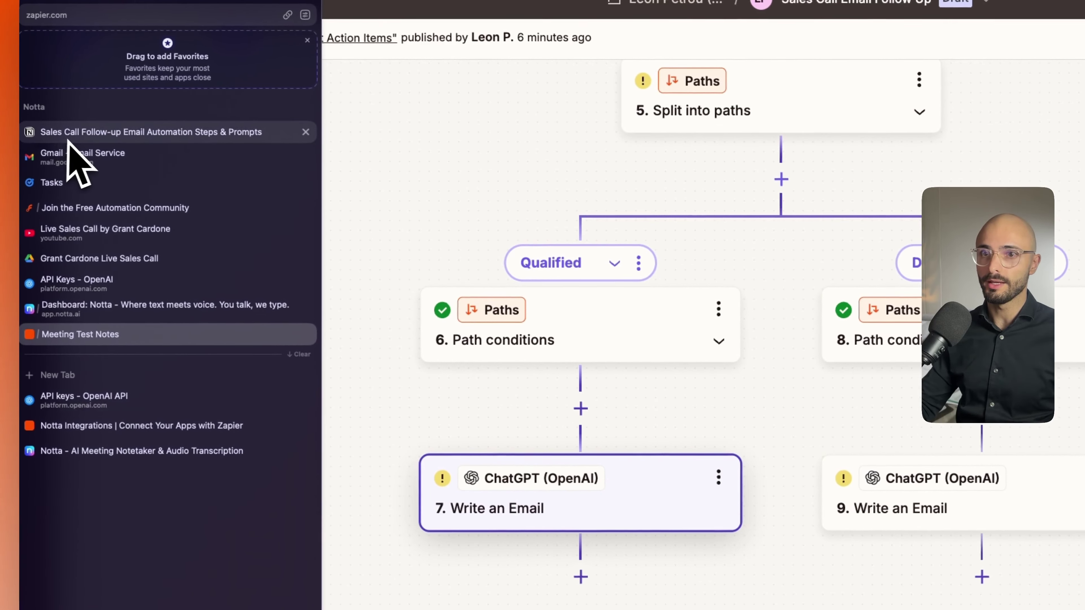
{"action": "left_click", "coordinate": [68, 136]}
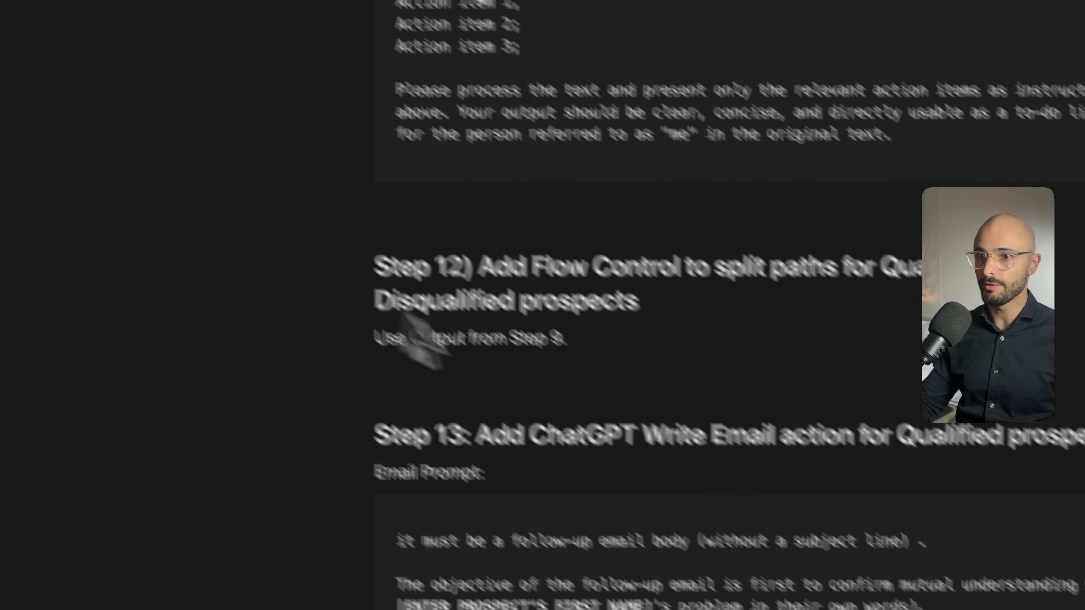
{"action": "scroll", "coordinate": [512, 372], "scroll_direction": "down", "scroll_amount": 5}
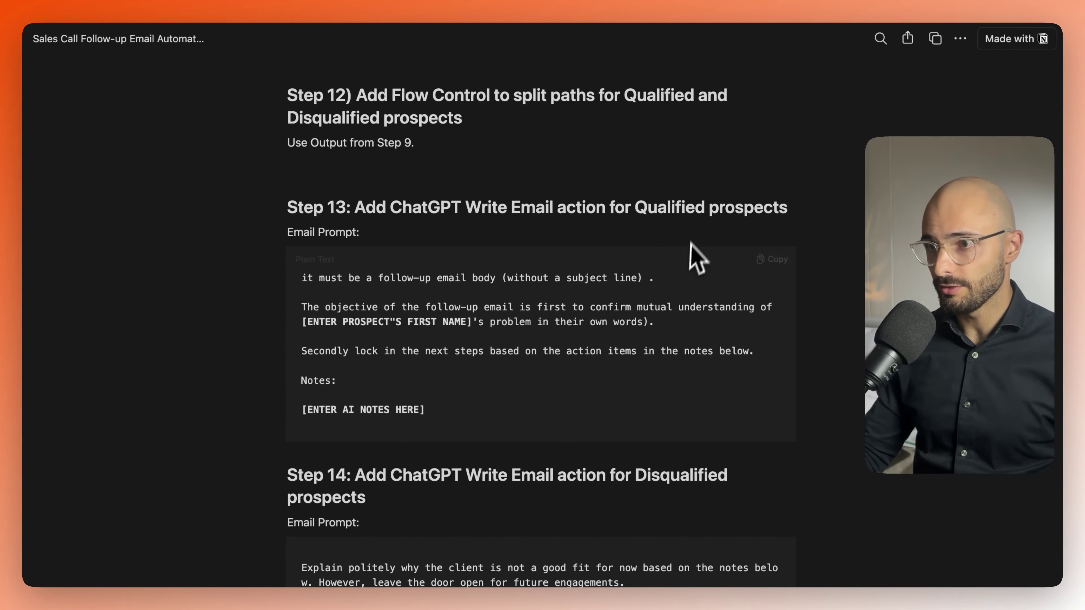
{"action": "left_click", "coordinate": [772, 259]}
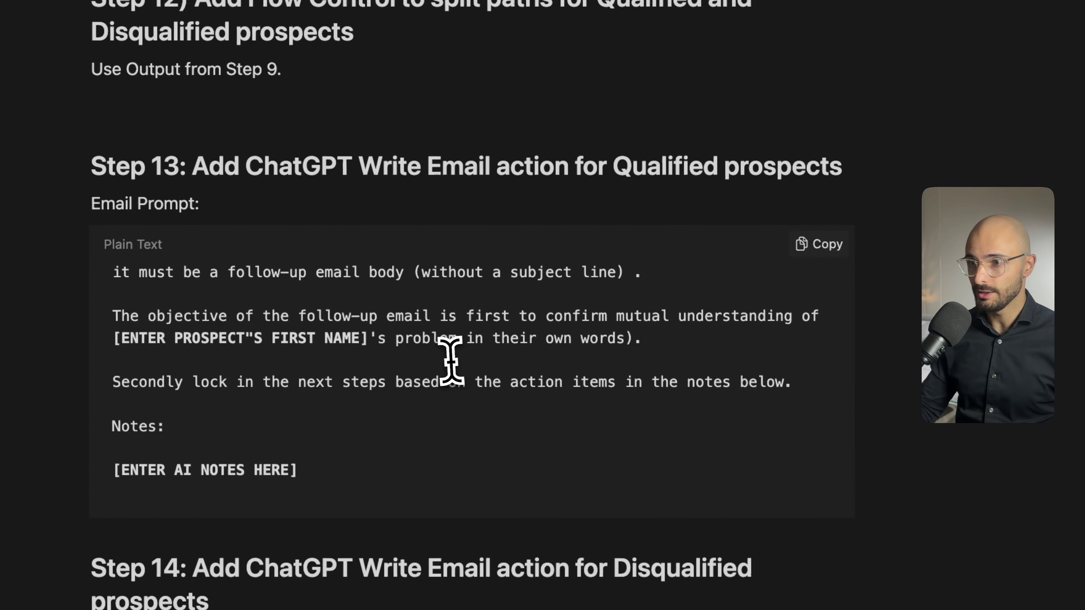
- Highlight the placeholders for the prospect's first name and the AI notes in the Step 13 email prompt
{"action": "left_click_drag", "start_coordinate": [114, 338], "coordinate": [351, 338]}
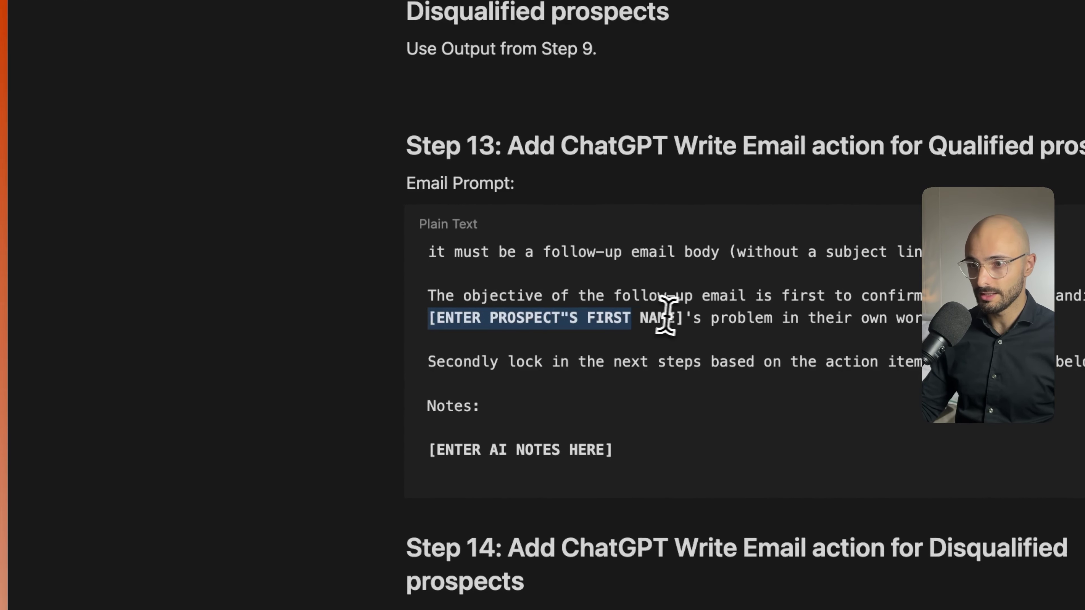
{"action": "left_click_drag", "start_coordinate": [666, 316], "coordinate": [665, 316]}
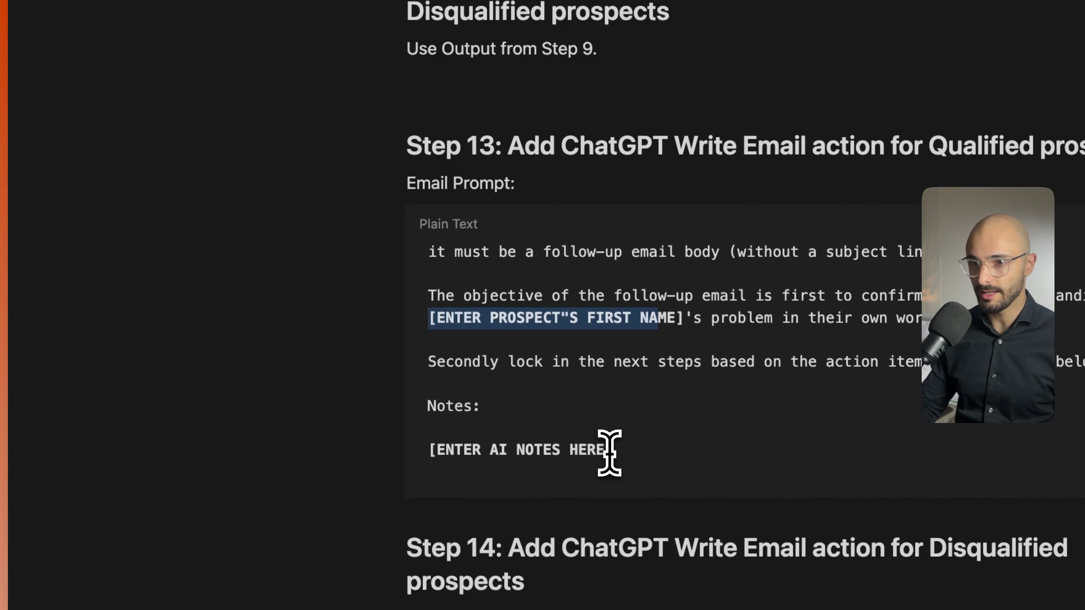
{"action": "left_click_drag", "start_coordinate": [615, 452], "coordinate": [387, 443]}
{"action": "mouse_move", "coordinate": [34, 211]}
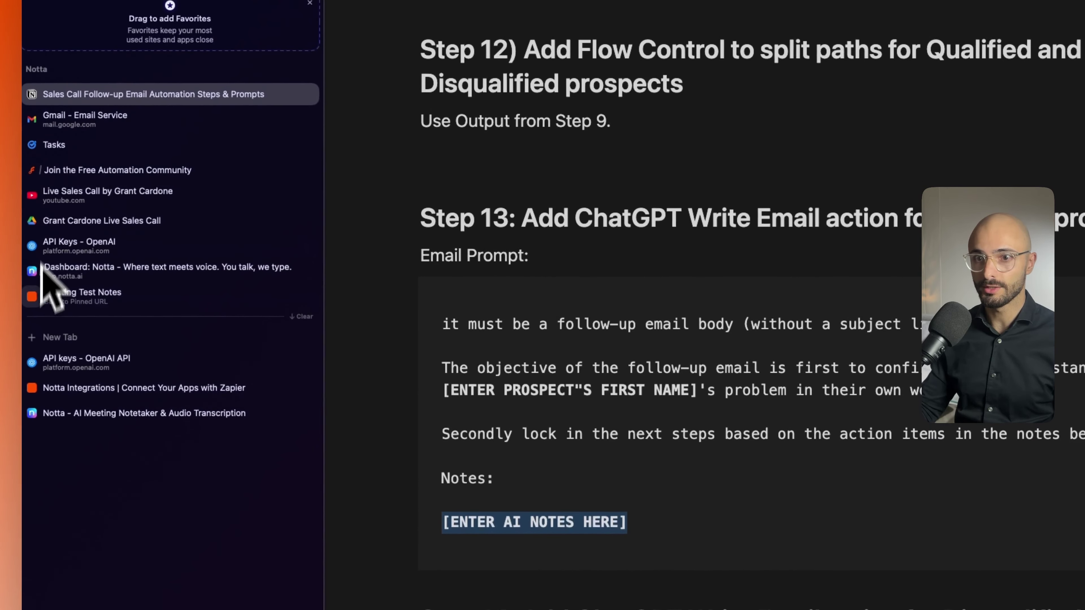
- Switch to the Zapier editor and paste the copied follow-up prompt into the Email Prompt of the Qualified path's Write an Email action
{"action": "left_click", "coordinate": [81, 296]}
{"action": "left_click", "coordinate": [914, 327]}
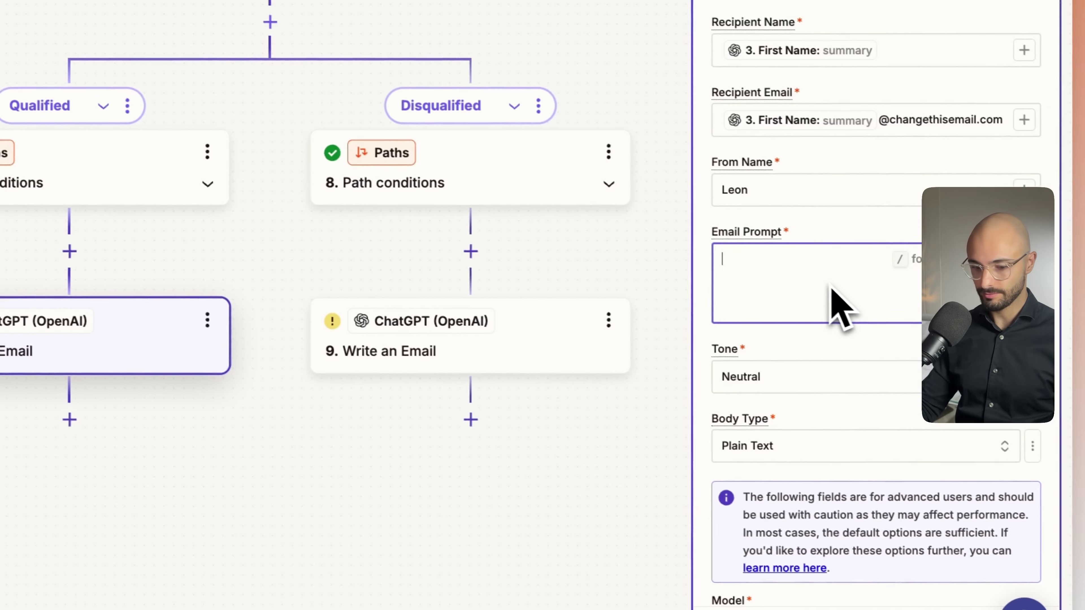
{"action": "key", "text": "super+v"}
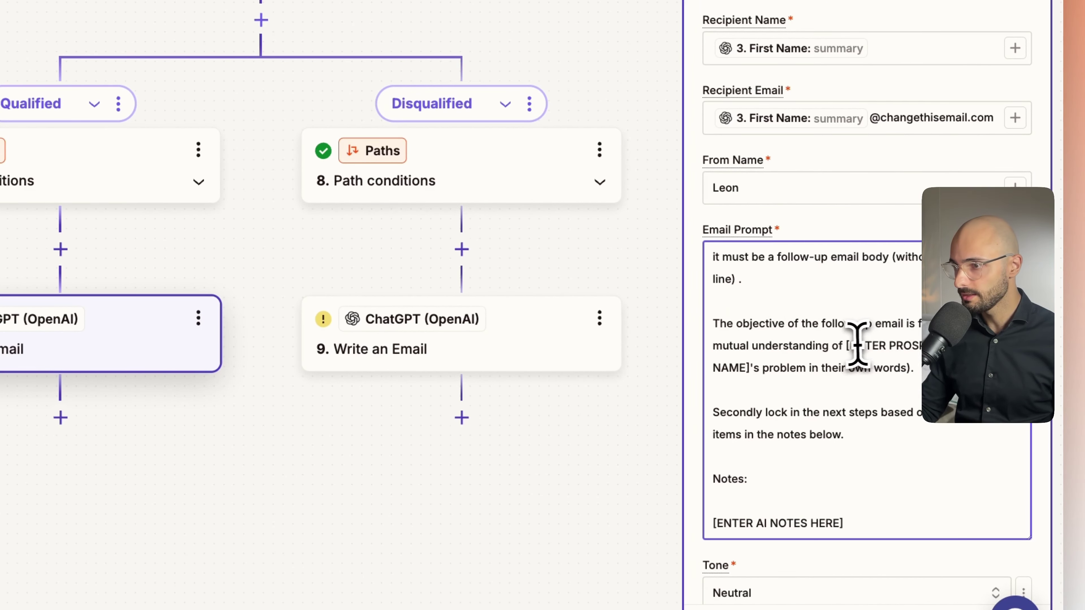
- Replace the prospect's first name placeholder in the email prompt with the First Name output of the Extract First Name step
{"action": "left_click_drag", "start_coordinate": [845, 346], "coordinate": [752, 368]}
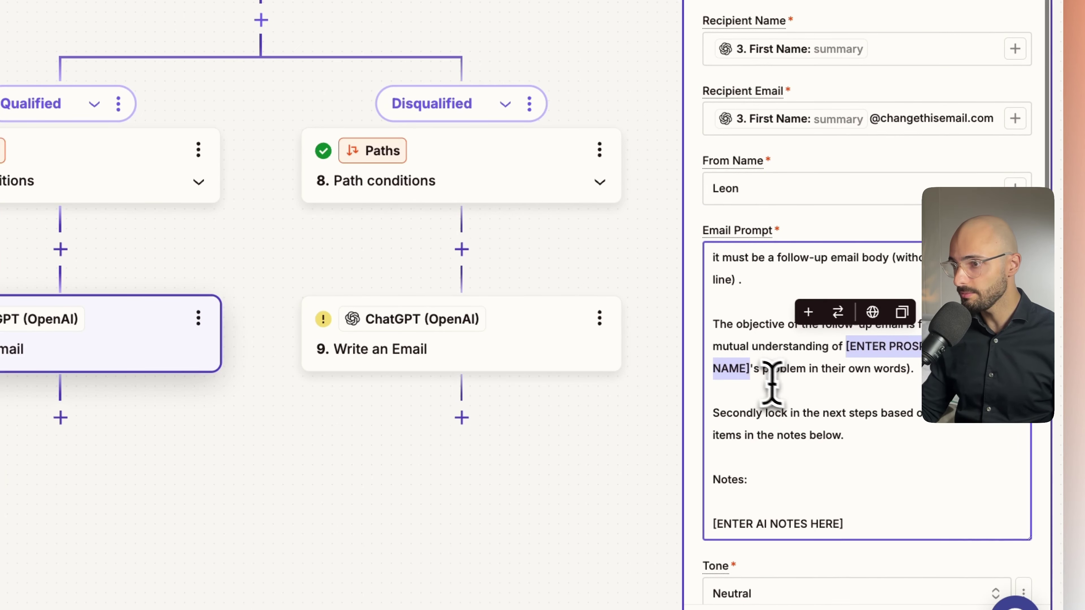
{"action": "key", "text": "BackSpace"}
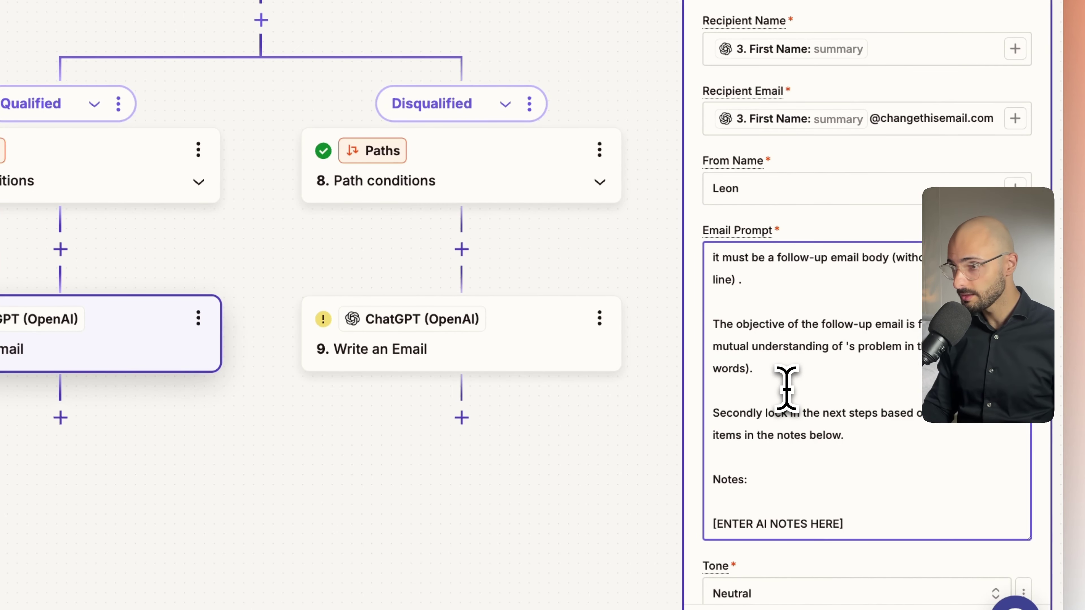
{"action": "type", "text": "/"}
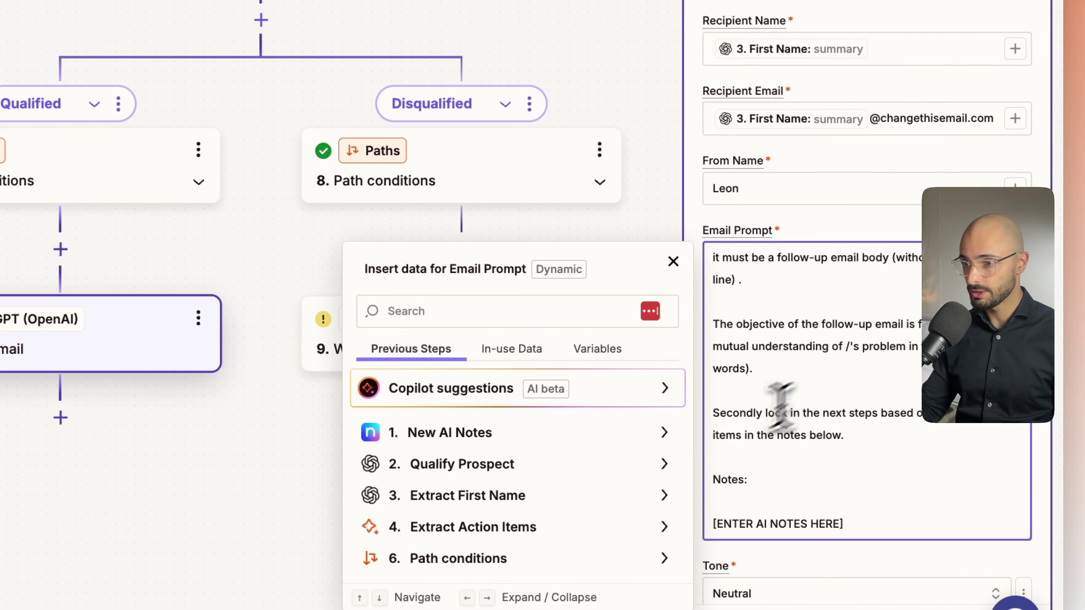
{"action": "left_click", "coordinate": [572, 495]}
- Replace the [ENTER AI NOTES HERE] placeholder in the email prompt with the Notes value from the New AI Notes step
{"action": "left_click_drag", "start_coordinate": [847, 522], "coordinate": [661, 528]}
{"action": "key", "text": "BackSpace"}
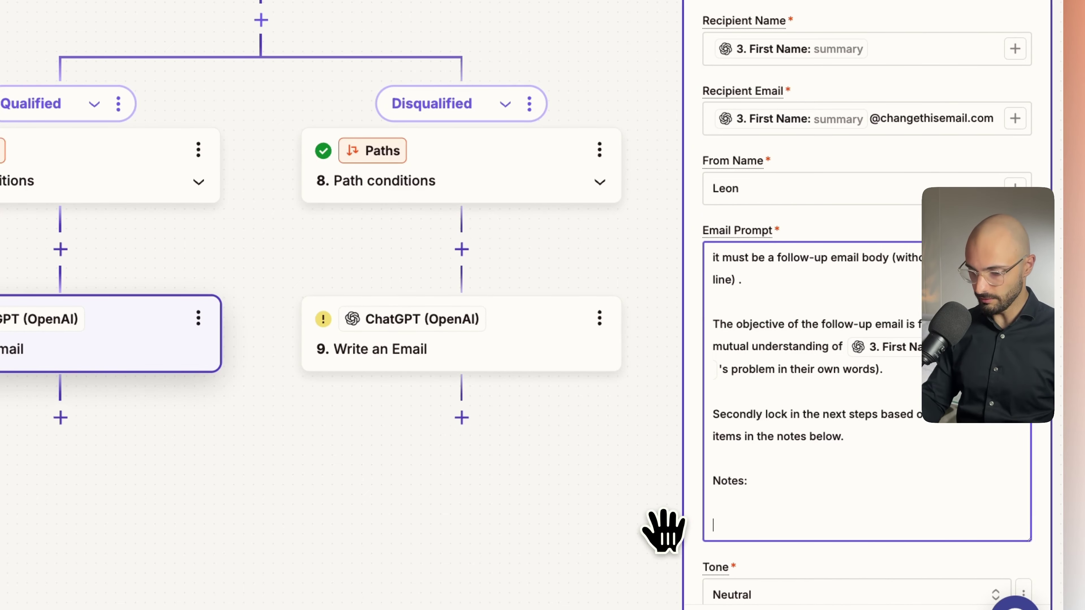
{"action": "type", "text": "/"}
{"action": "left_click", "coordinate": [517, 433]}
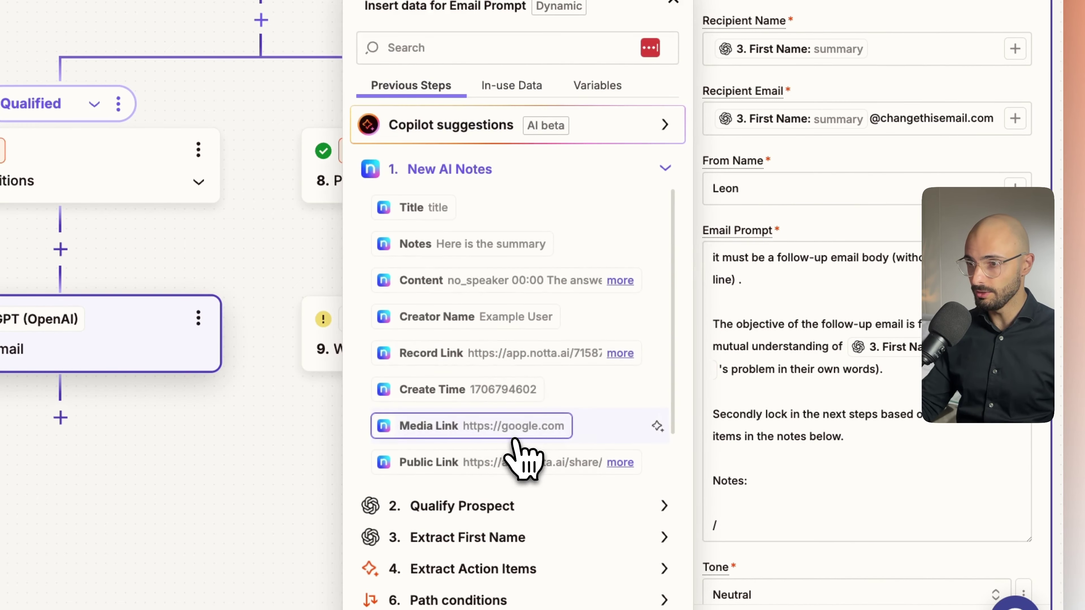
{"action": "left_click", "coordinate": [465, 246]}
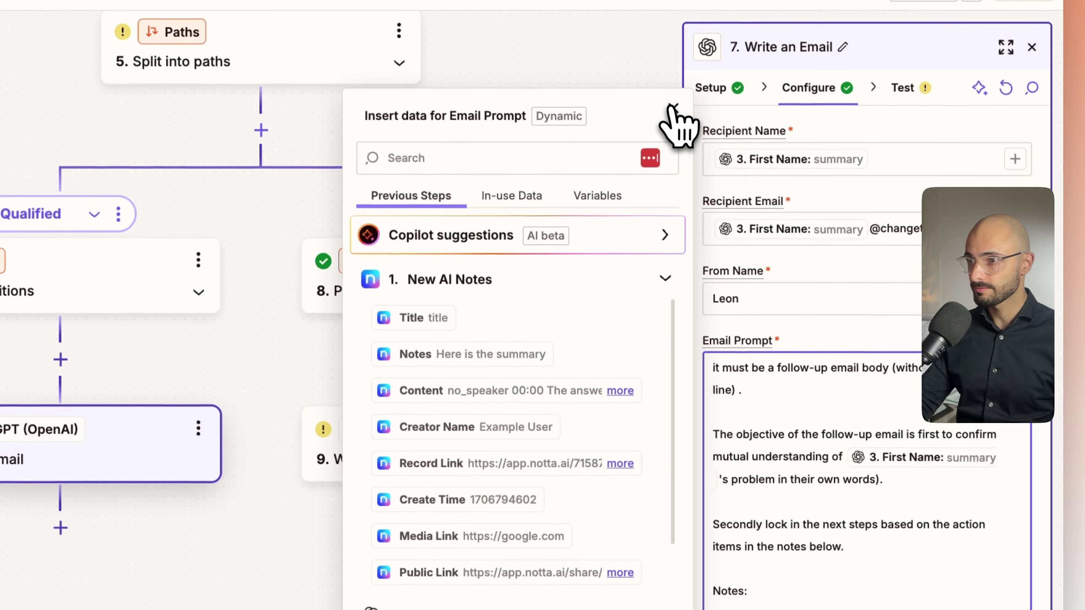
{"action": "left_click", "coordinate": [673, 2]}
- Review the email prompt's wording on body, objective, action items and notes, and check the Tone and Body Type options
{"action": "scroll", "coordinate": [867, 459], "scroll_direction": "down", "scroll_amount": 3}
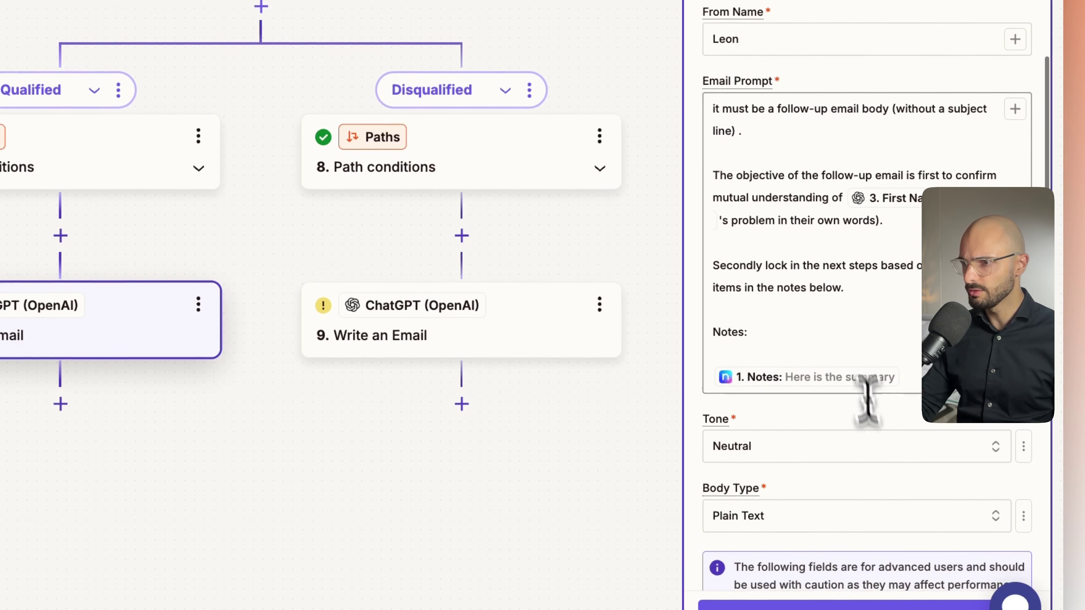
{"action": "scroll", "coordinate": [861, 436], "scroll_direction": "up", "scroll_amount": 3}
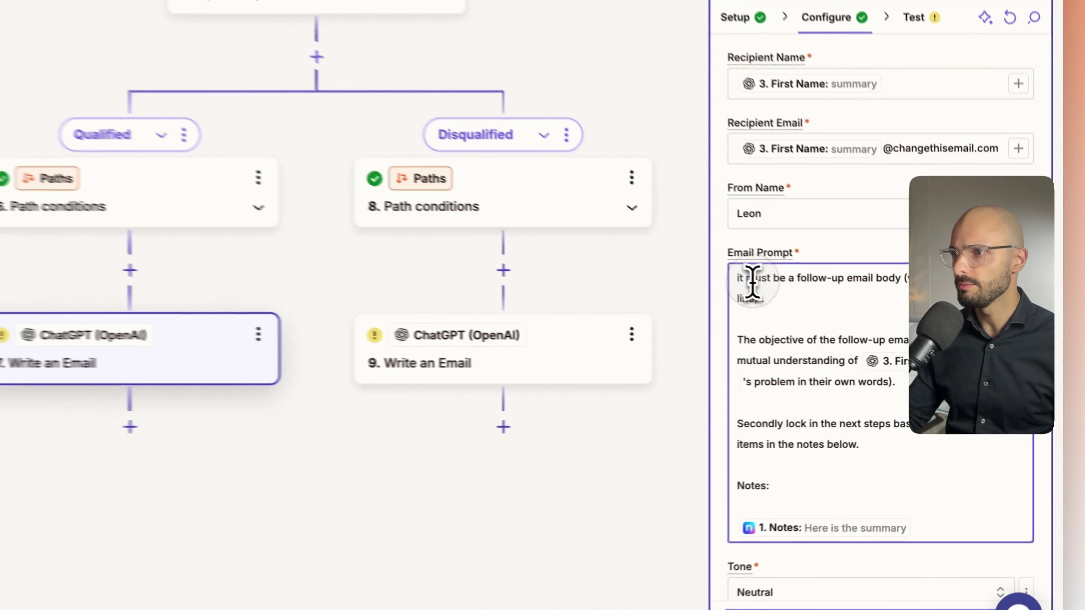
{"action": "left_click_drag", "start_coordinate": [835, 316], "coordinate": [941, 316]}
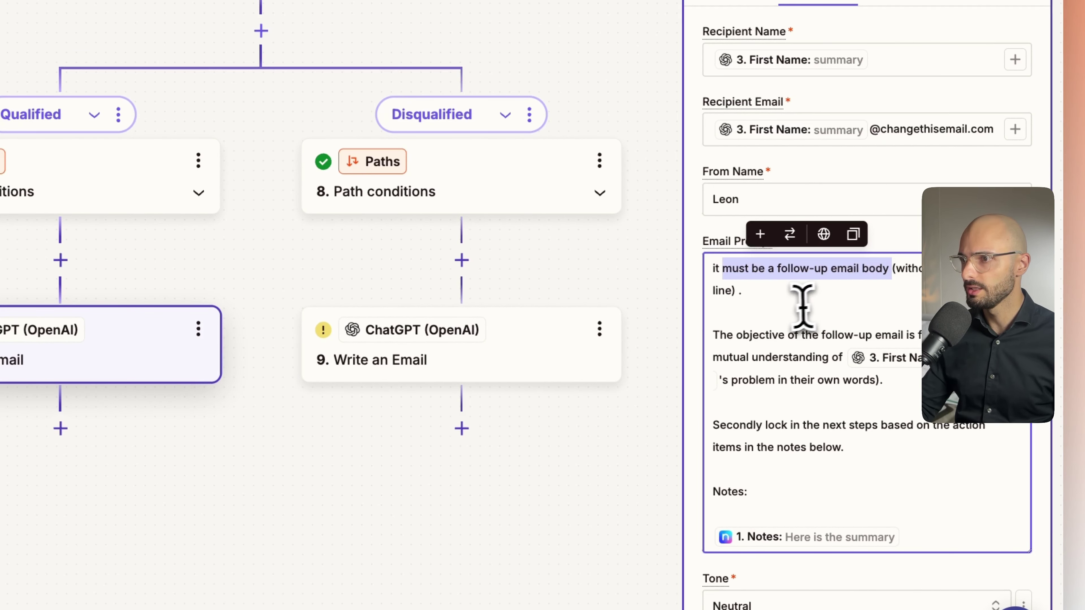
{"action": "left_click_drag", "start_coordinate": [736, 336], "coordinate": [834, 337]}
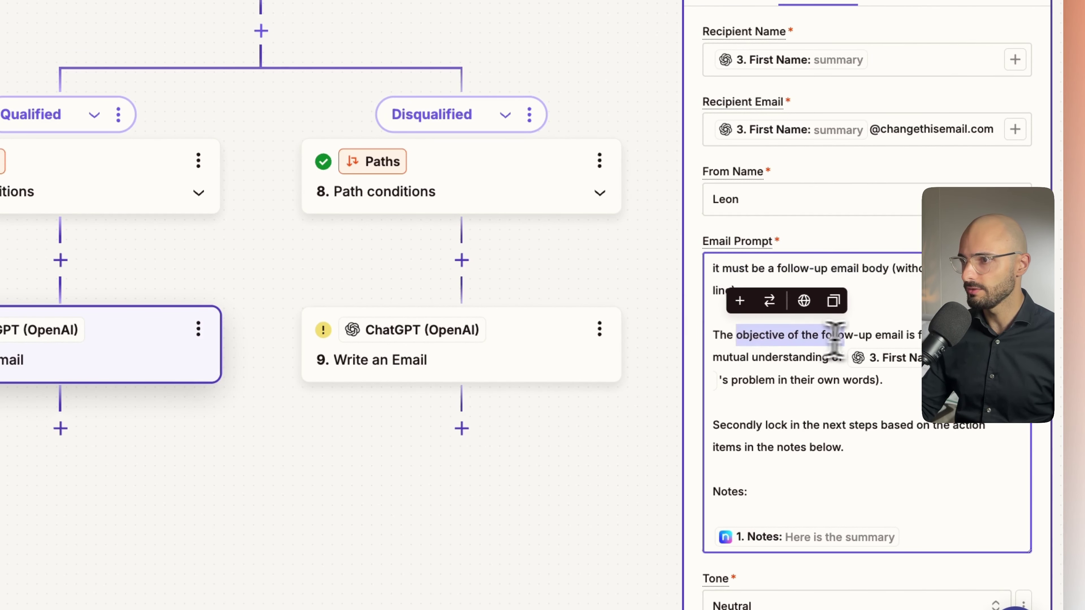
{"action": "left_click_drag", "start_coordinate": [923, 336], "coordinate": [854, 387]}
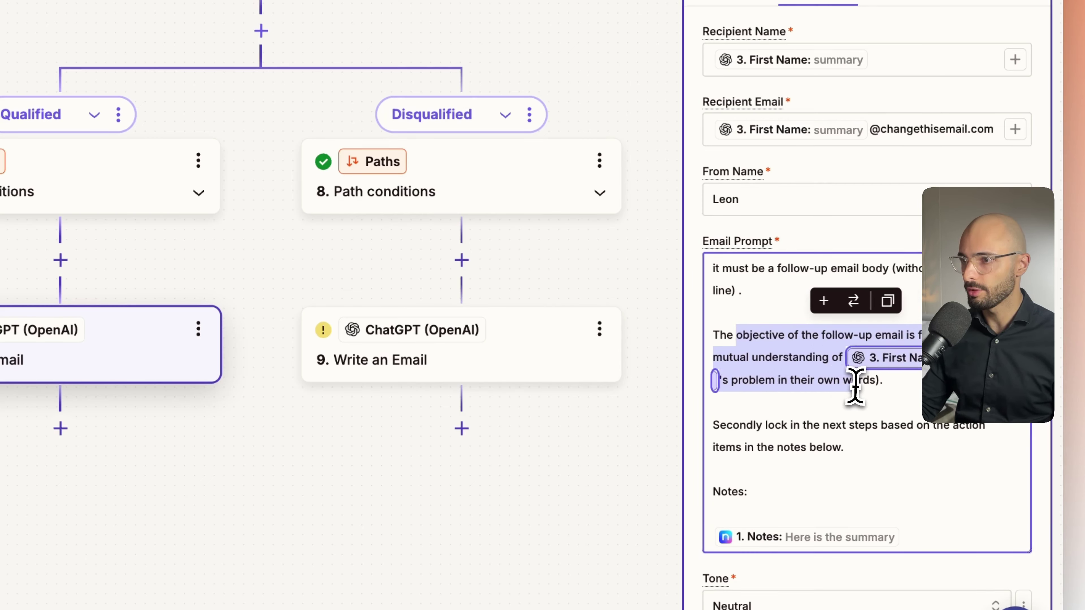
{"action": "left_click", "coordinate": [861, 389]}
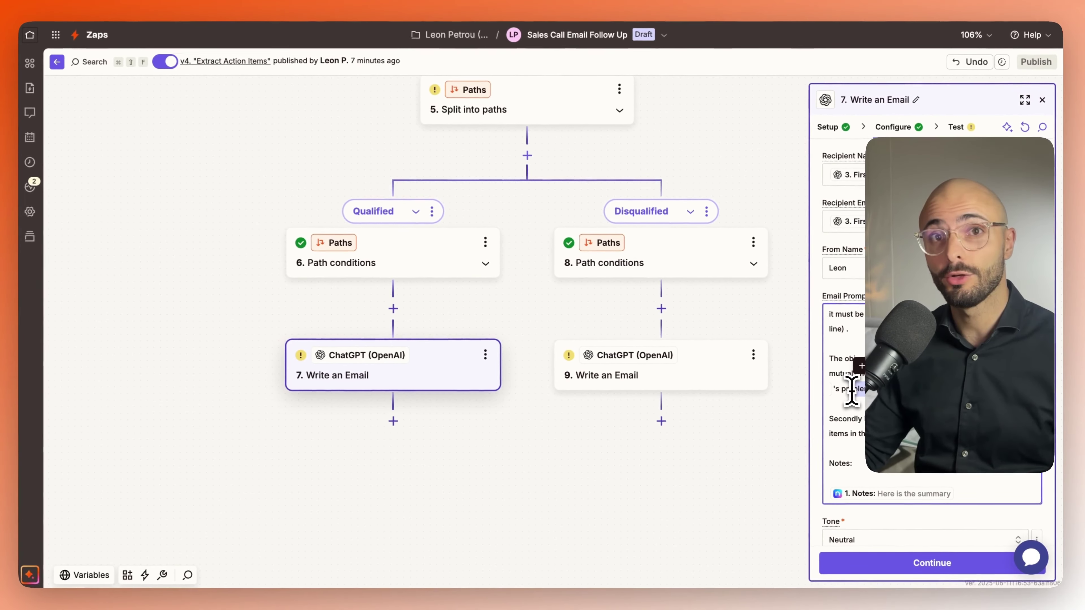
{"action": "scroll", "coordinate": [852, 391], "scroll_direction": "down", "scroll_amount": 1}
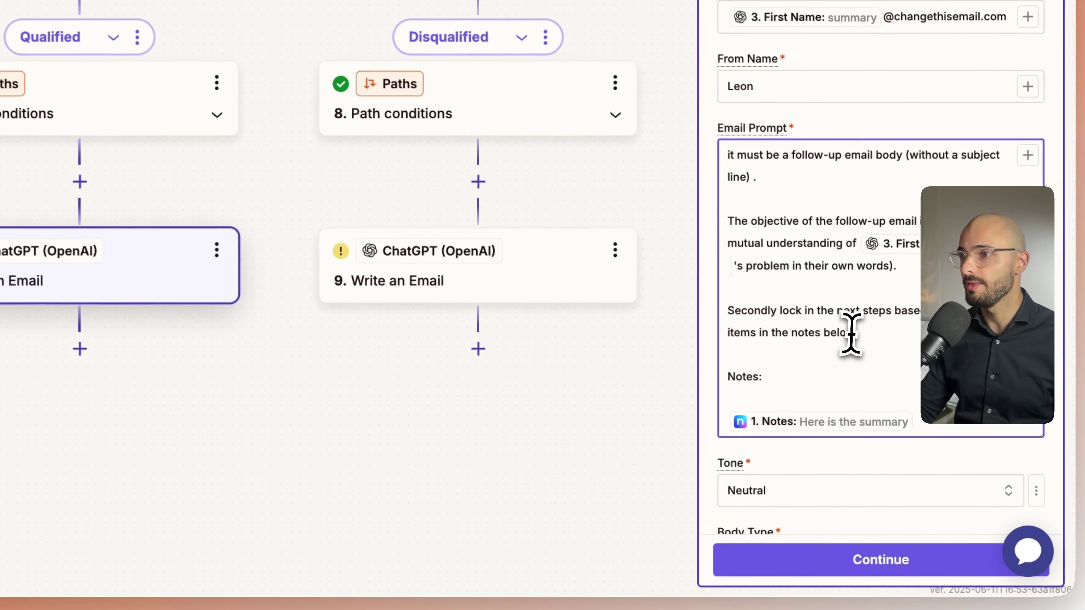
{"action": "left_click_drag", "start_coordinate": [918, 413], "coordinate": [838, 400]}
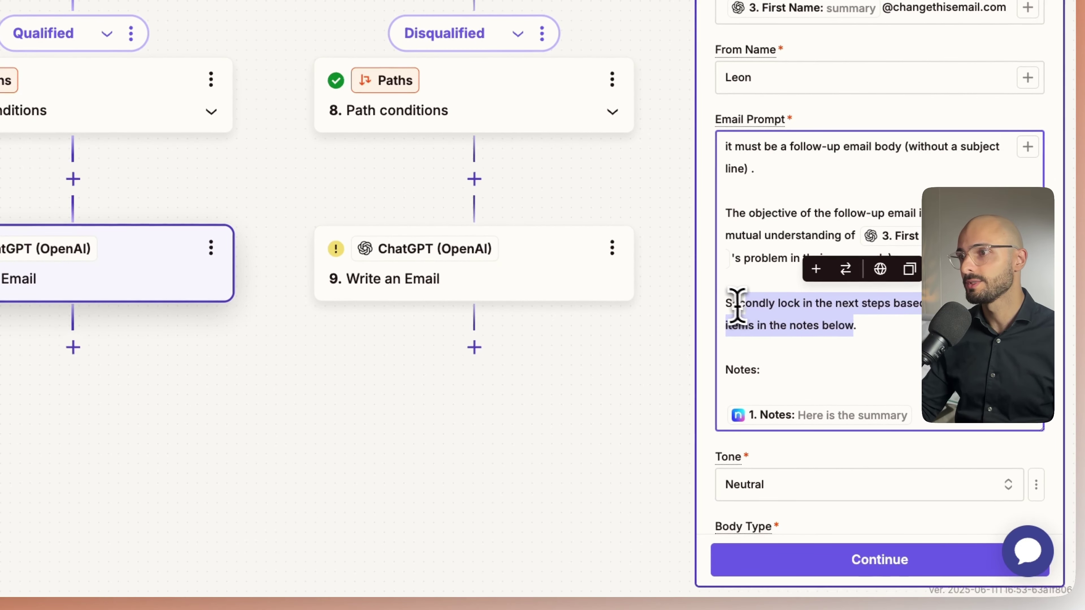
{"action": "left_click", "coordinate": [836, 330]}
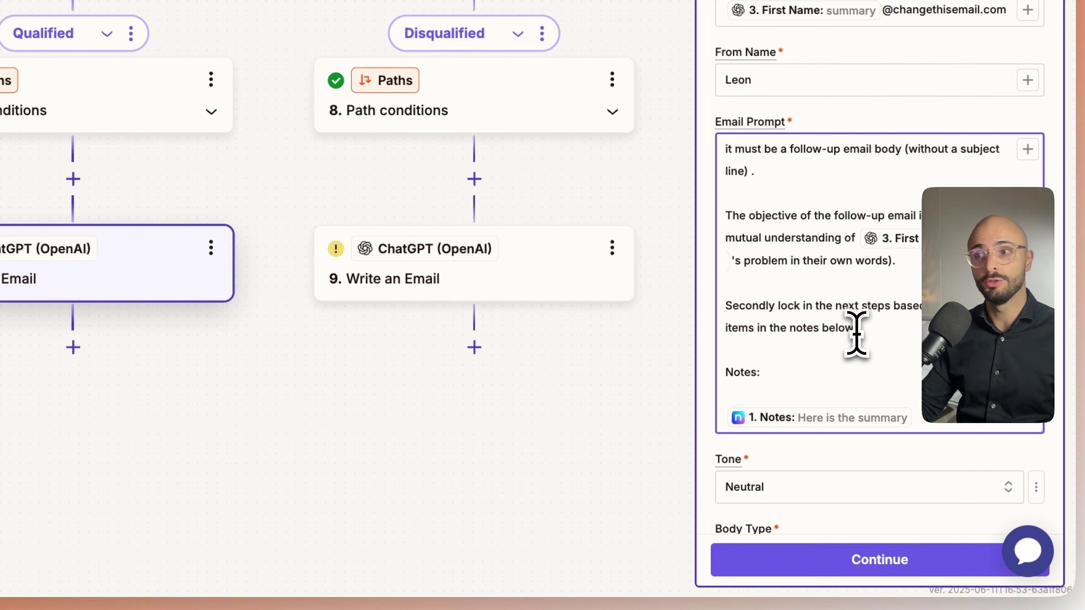
{"action": "scroll", "coordinate": [856, 333], "scroll_direction": "down", "scroll_amount": 3}
{"action": "left_click_drag", "start_coordinate": [731, 301], "coordinate": [785, 315]}
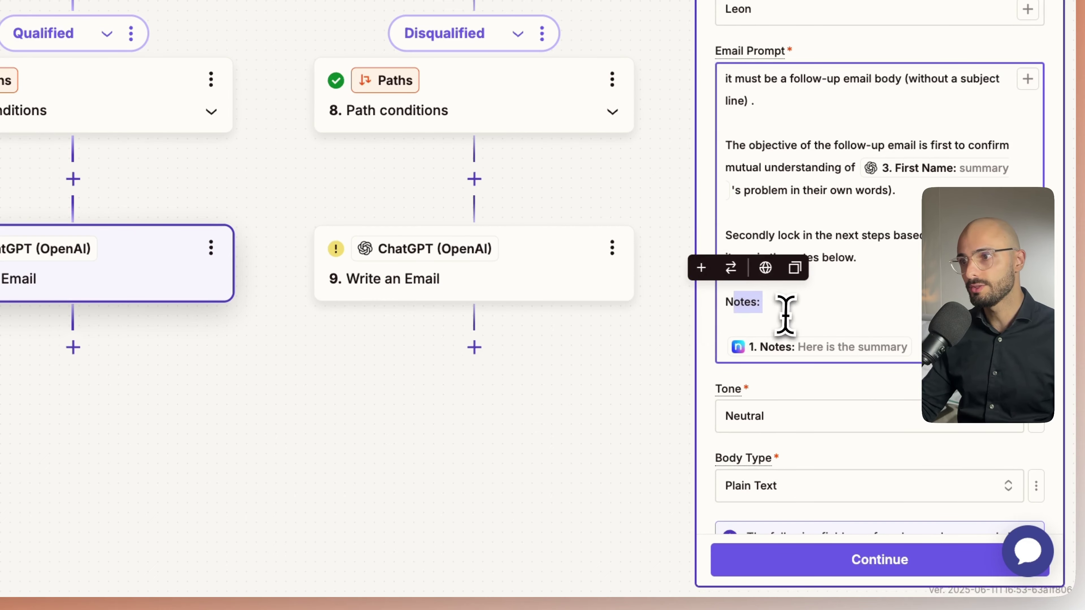
{"action": "left_click", "coordinate": [785, 321]}
{"action": "scroll", "coordinate": [908, 325], "scroll_direction": "down", "scroll_amount": 5}
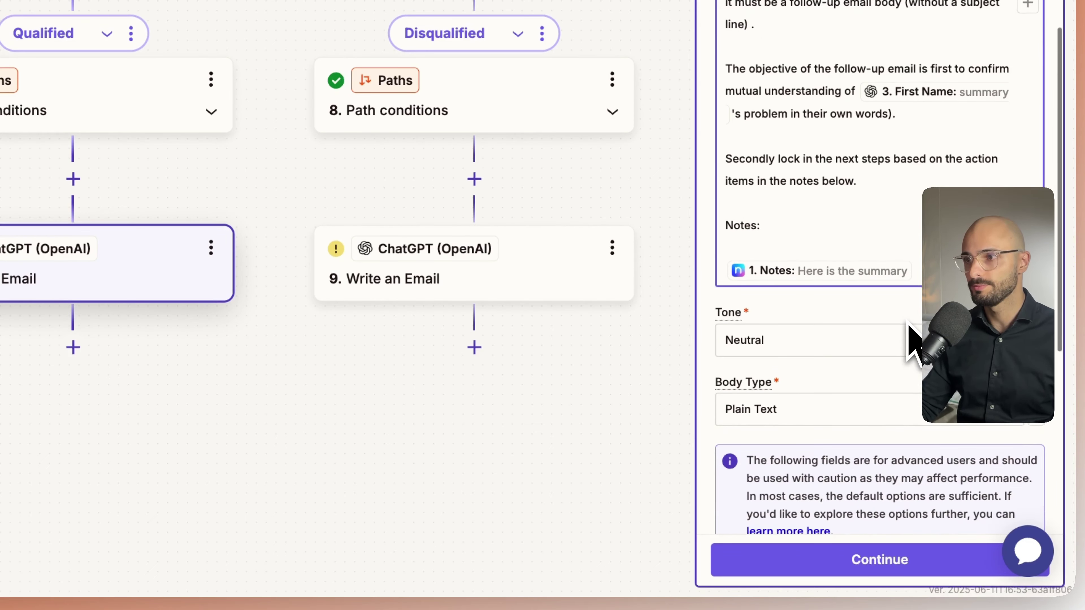
{"action": "left_click", "coordinate": [837, 284]}
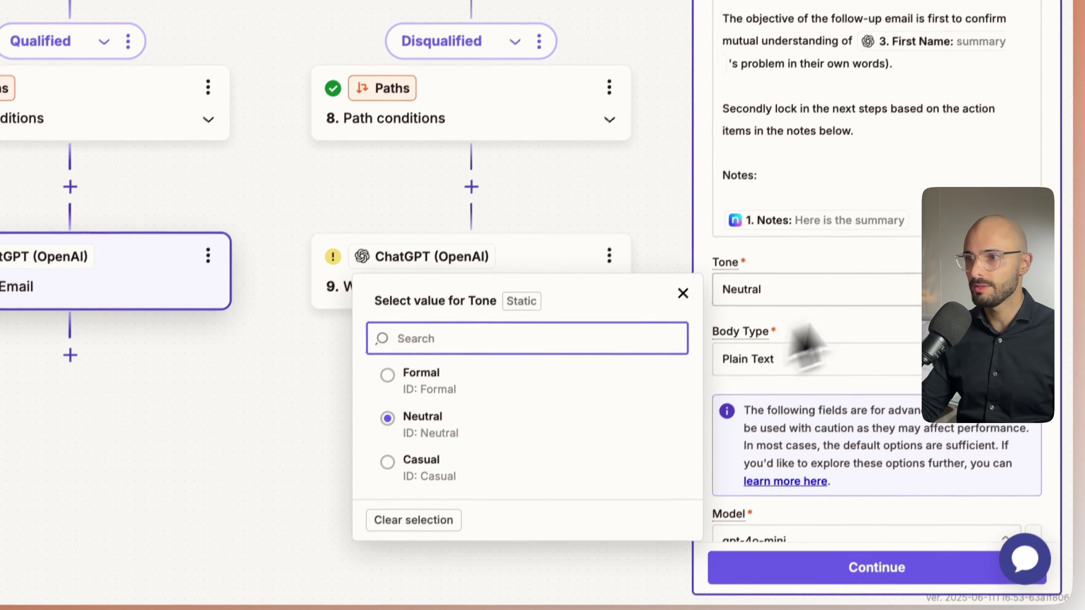
{"action": "left_click", "coordinate": [909, 272]}
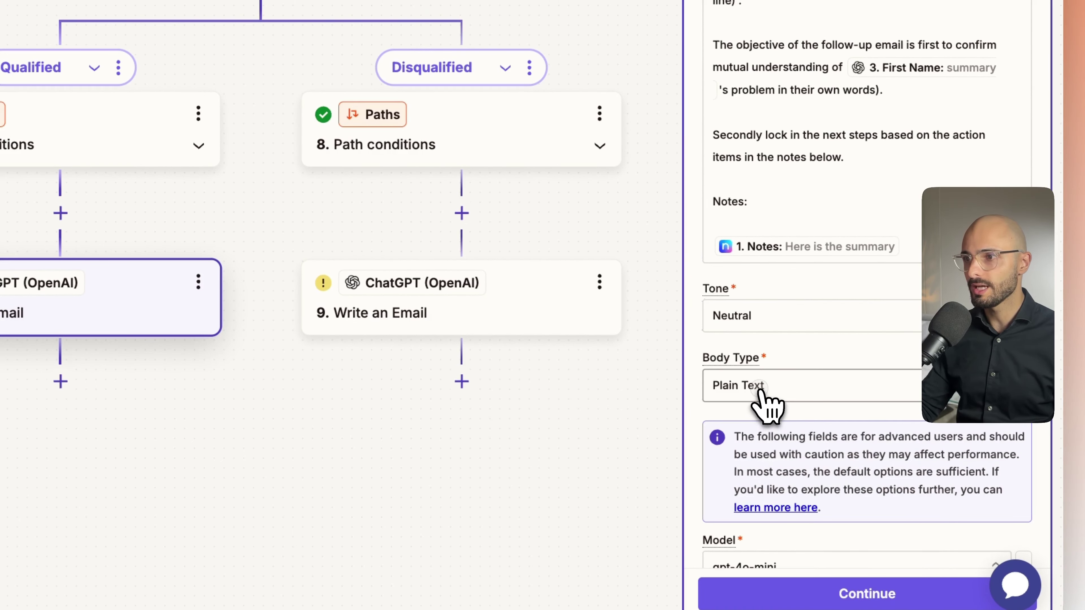
{"action": "left_click", "coordinate": [760, 391]}
{"action": "left_click", "coordinate": [816, 386]}
- Set the Write an Email action's model to gpt-4o and its temperature to 0.3
{"action": "scroll", "coordinate": [824, 410], "scroll_direction": "down", "scroll_amount": 5}
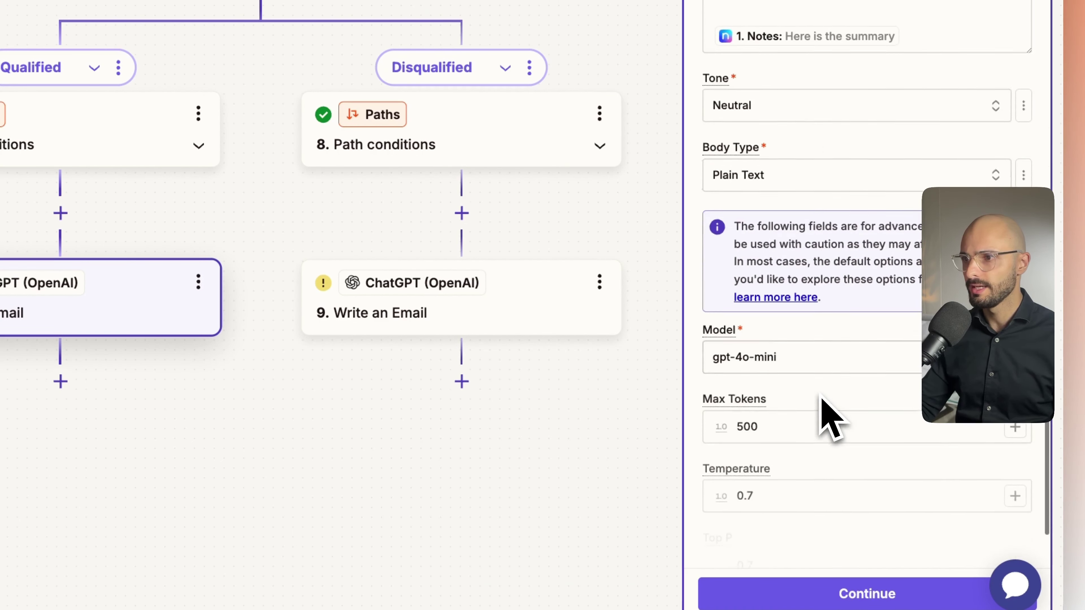
{"action": "left_click", "coordinate": [787, 363]}
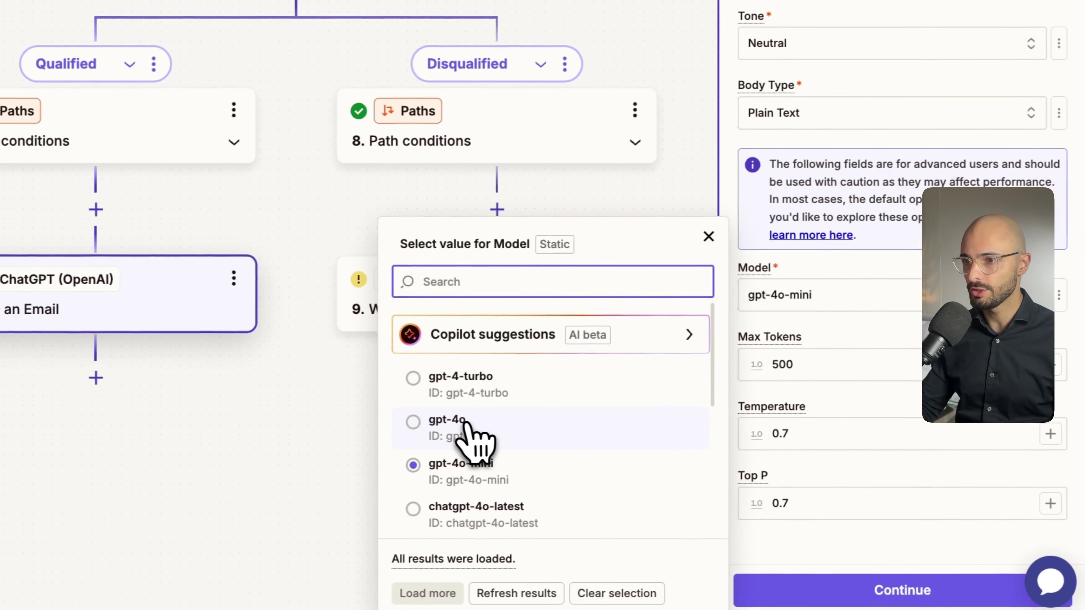
{"action": "left_click", "coordinate": [466, 425]}
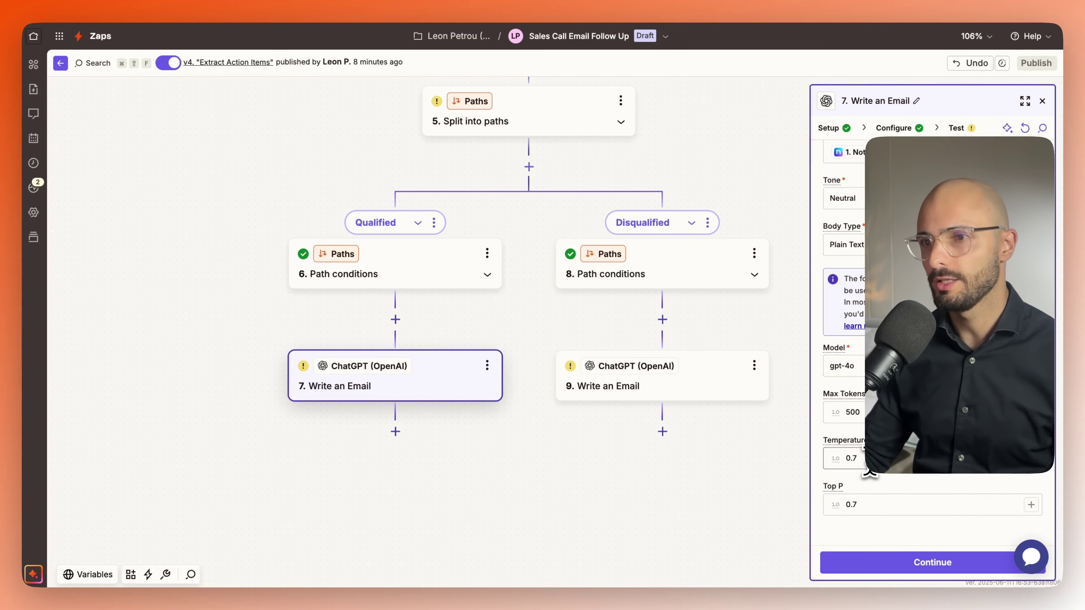
{"action": "left_click", "coordinate": [838, 460]}
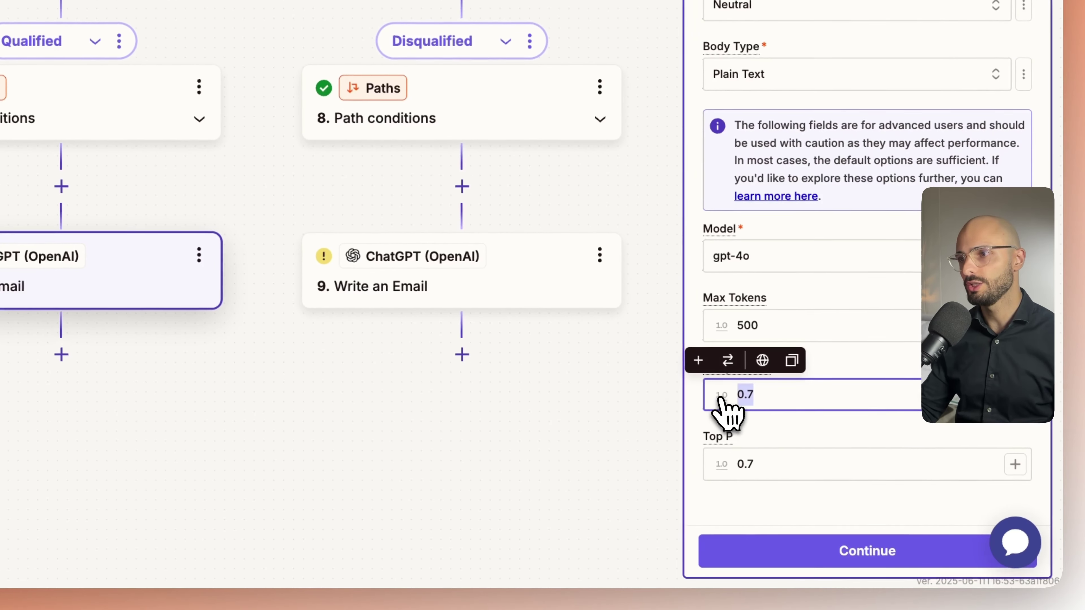
{"action": "type", "text": "0.3"}
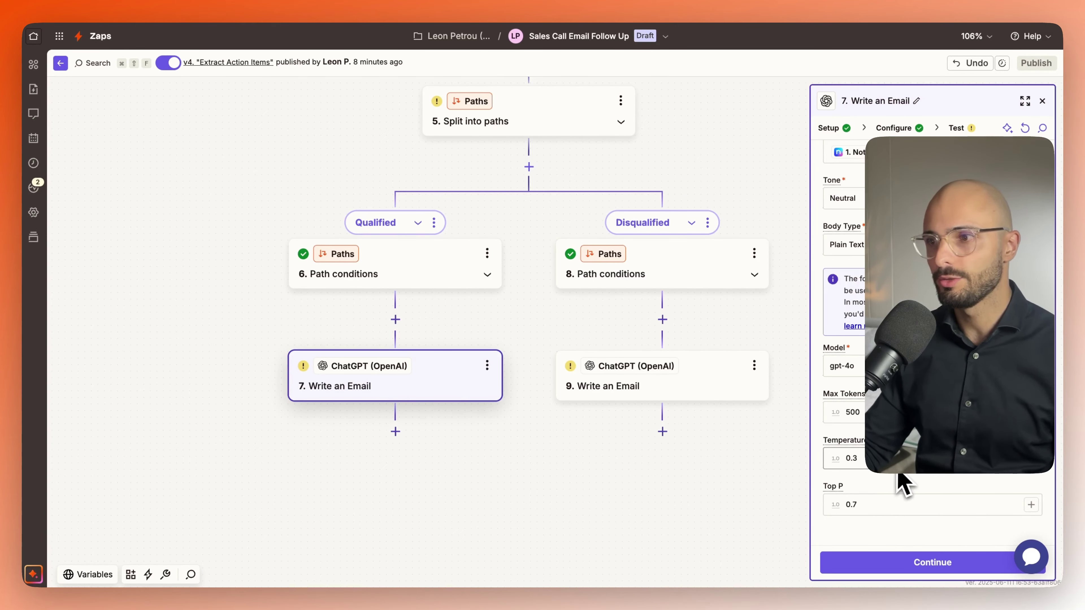
{"action": "scroll", "coordinate": [901, 481], "scroll_direction": "up", "scroll_amount": 1}
{"action": "scroll", "coordinate": [904, 482], "scroll_direction": "down", "scroll_amount": 1}
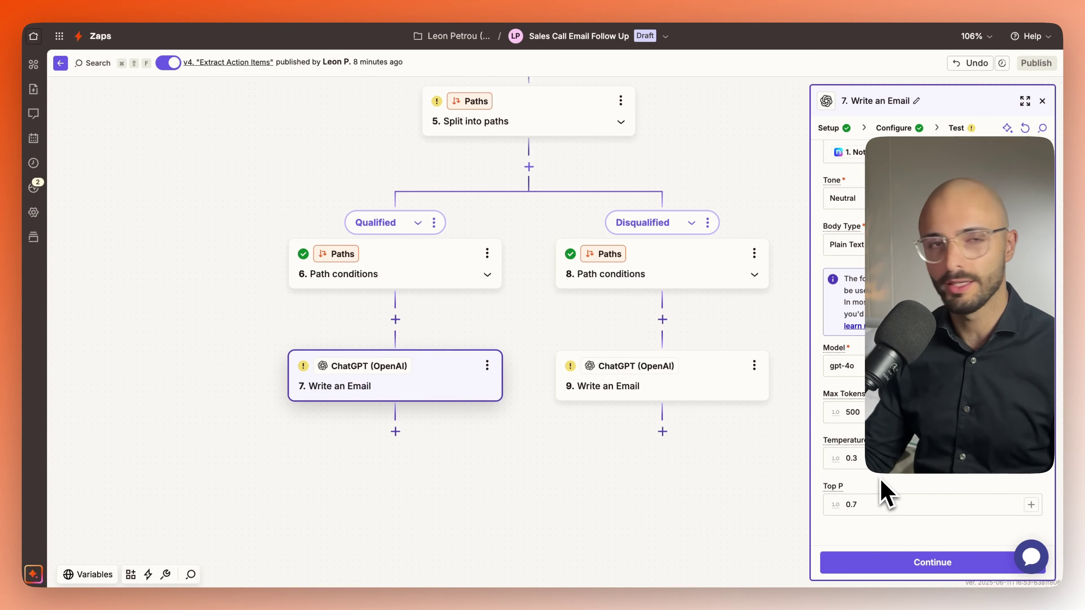
- Finish configuring the Qualified path's Write an Email action and run its test
{"action": "left_click", "coordinate": [933, 561]}
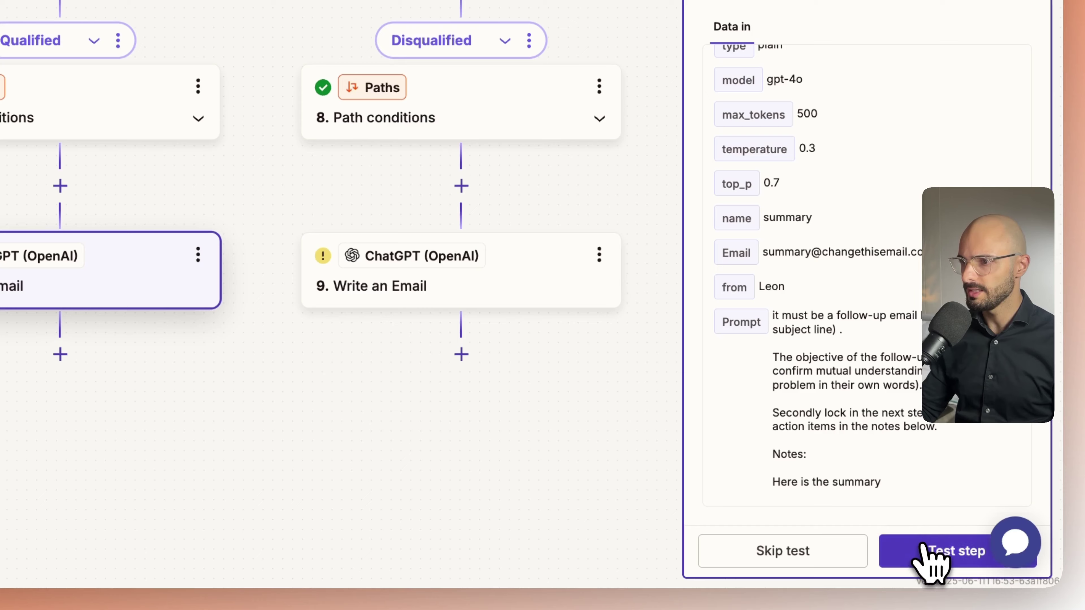
{"action": "left_click", "coordinate": [986, 562]}
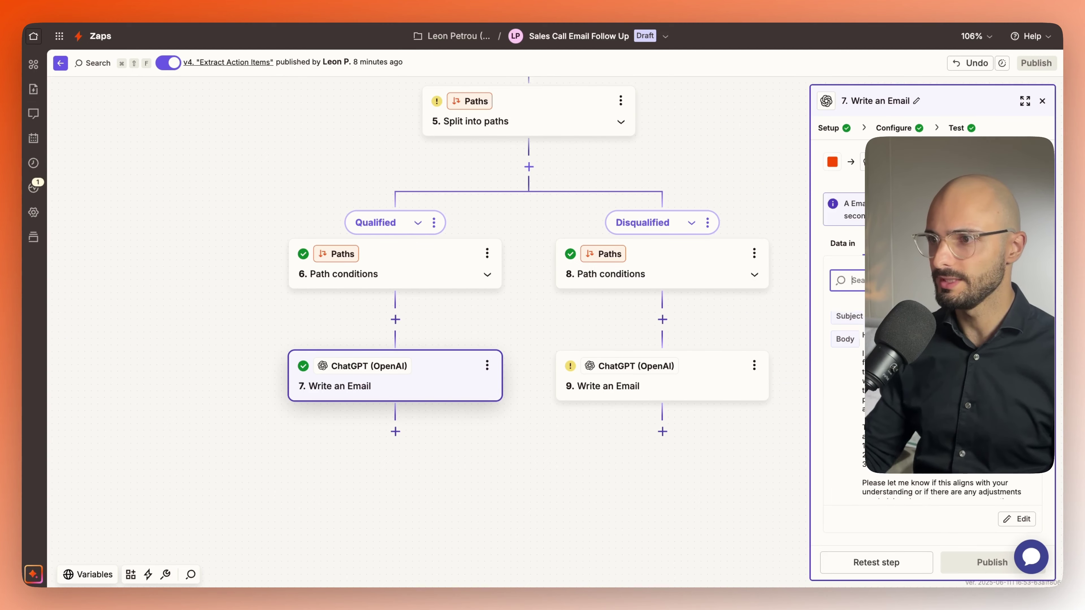
- Examine the generated email in the test output, including the greeting, problem summary, action items and closing
{"action": "scroll", "coordinate": [931, 406], "scroll_direction": "down", "scroll_amount": 2}
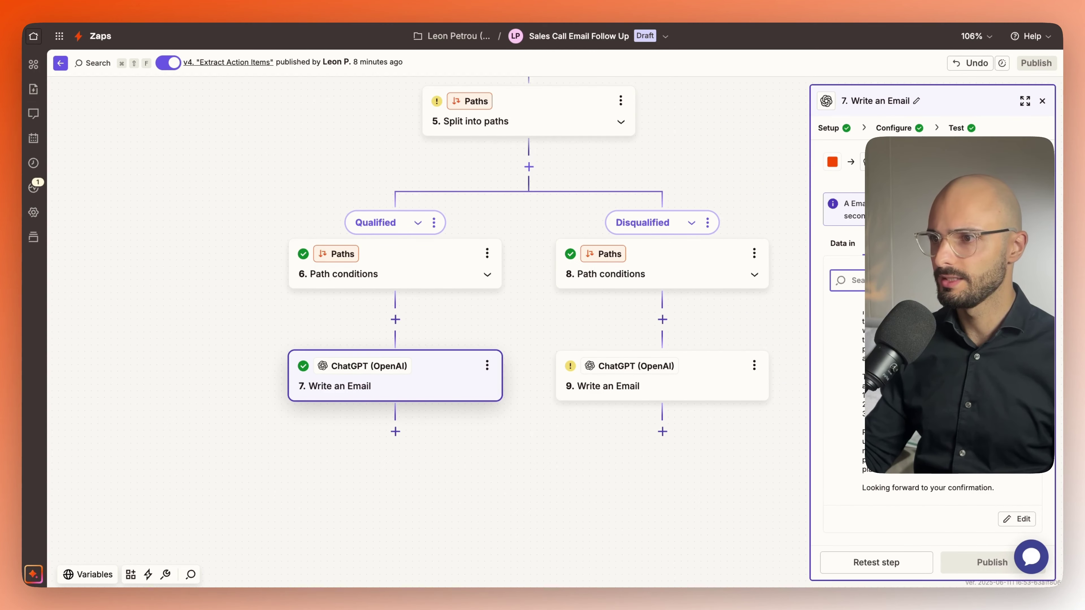
{"action": "scroll", "coordinate": [931, 406], "scroll_direction": "up", "scroll_amount": 3}
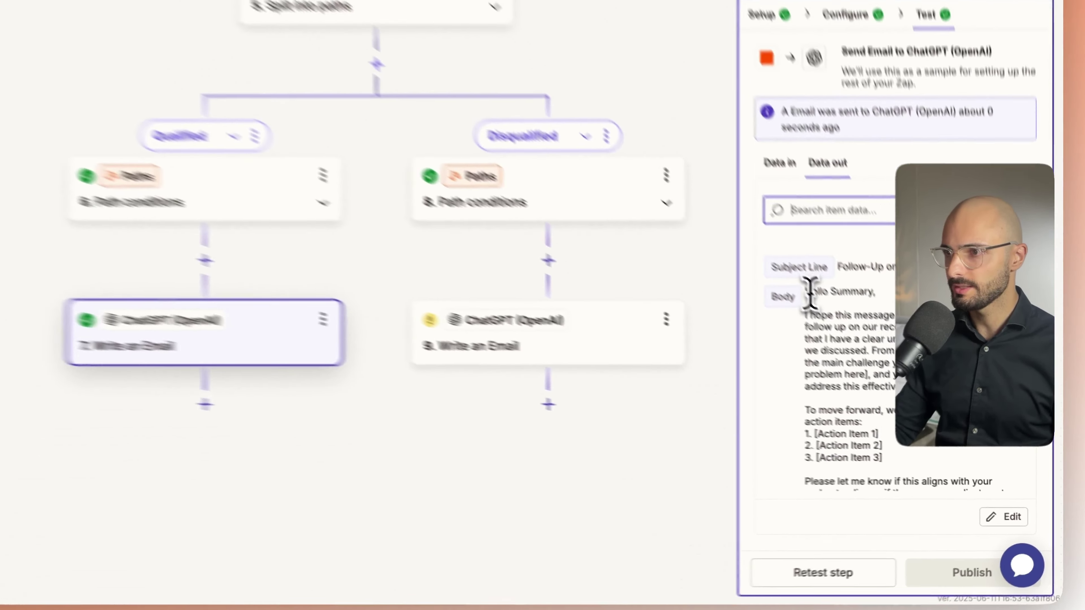
{"action": "left_click_drag", "start_coordinate": [867, 343], "coordinate": [918, 420]}
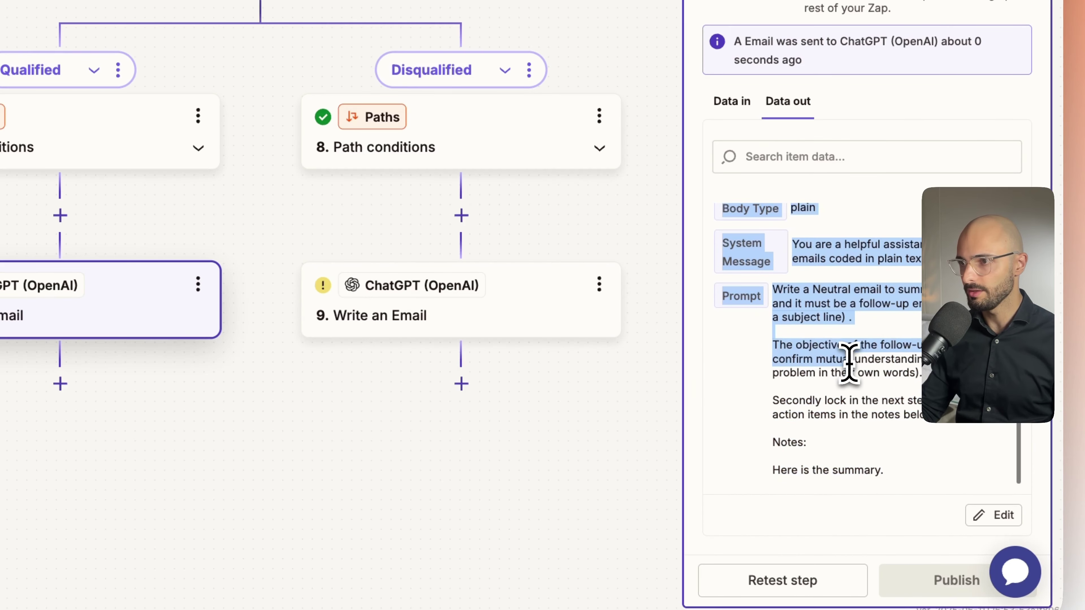
{"action": "scroll", "coordinate": [924, 429], "scroll_direction": "up", "scroll_amount": 5}
{"action": "scroll", "coordinate": [861, 386], "scroll_direction": "down", "scroll_amount": 2}
{"action": "scroll", "coordinate": [850, 367], "scroll_direction": "up", "scroll_amount": 2}
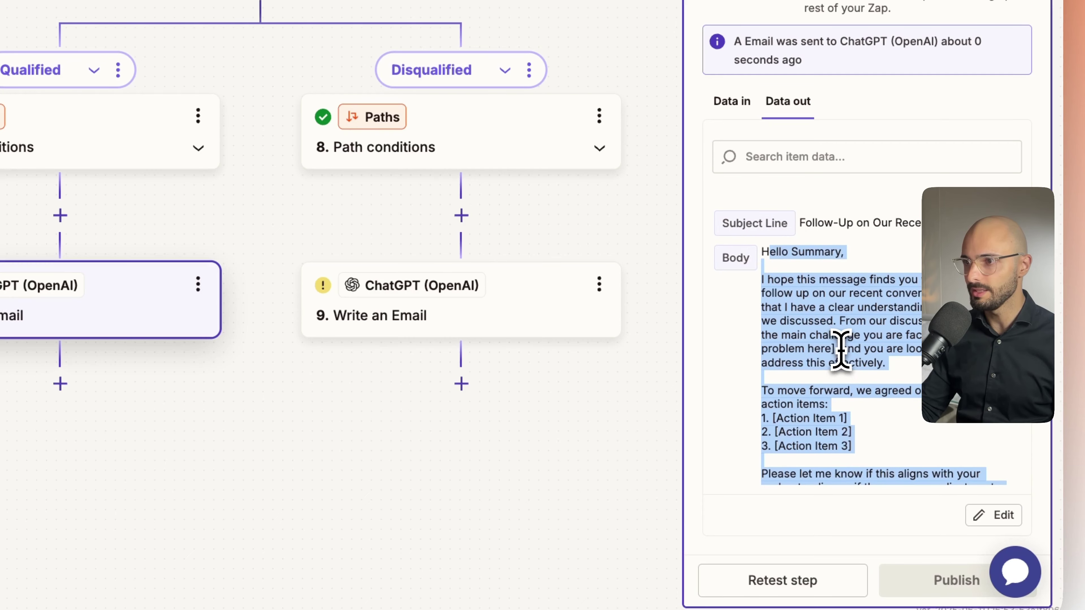
{"action": "left_click", "coordinate": [835, 333]}
{"action": "left_click_drag", "start_coordinate": [787, 255], "coordinate": [820, 254]}
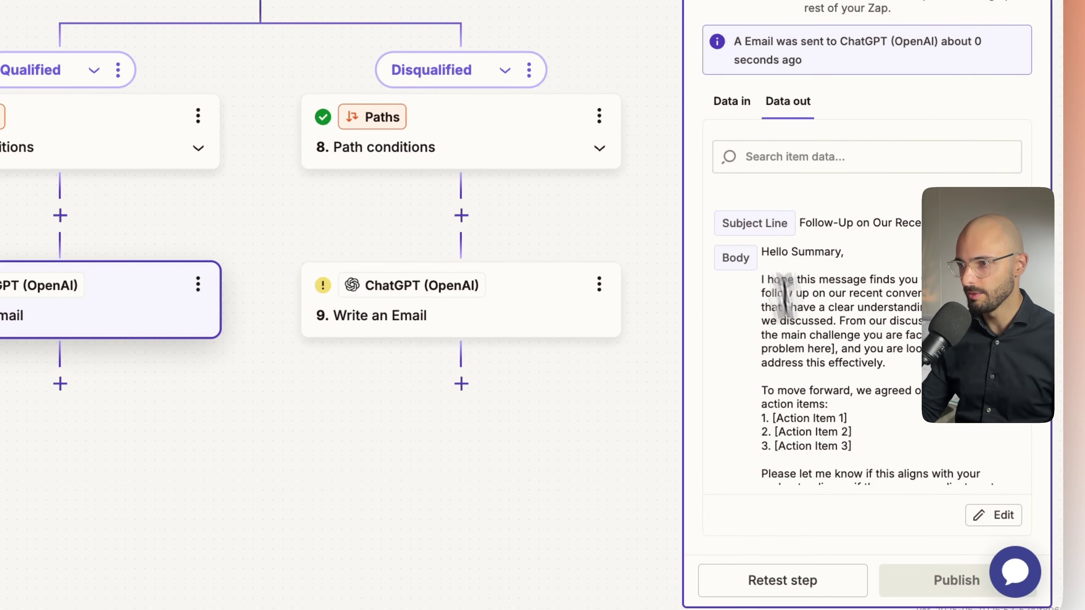
{"action": "left_click_drag", "start_coordinate": [782, 280], "coordinate": [798, 362]}
{"action": "left_click_drag", "start_coordinate": [857, 446], "coordinate": [773, 417]}
{"action": "scroll", "coordinate": [806, 400], "scroll_direction": "down", "scroll_amount": 4}
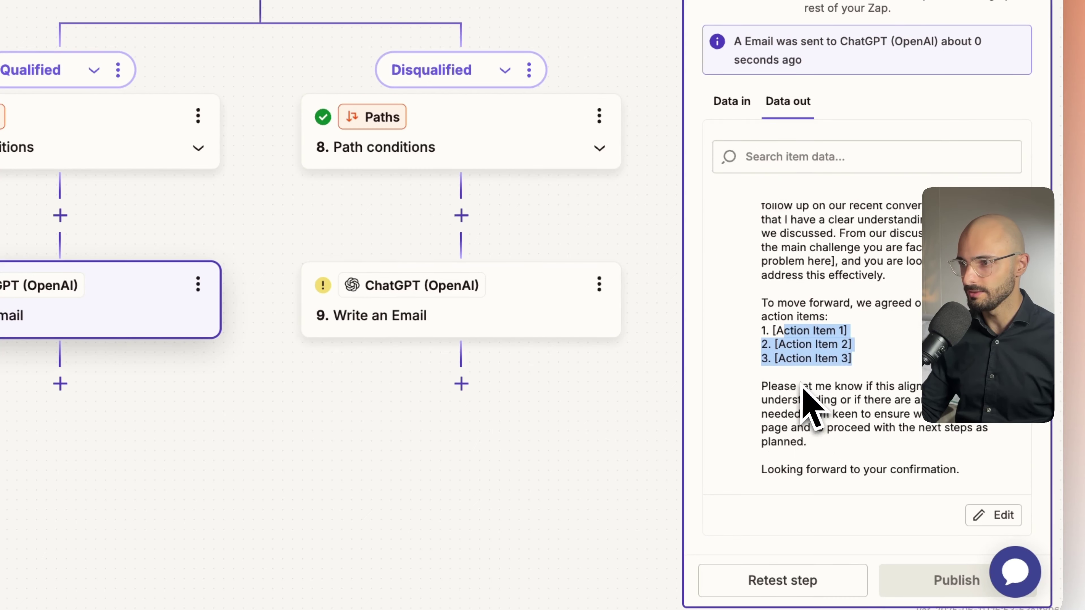
{"action": "left_click", "coordinate": [790, 387]}
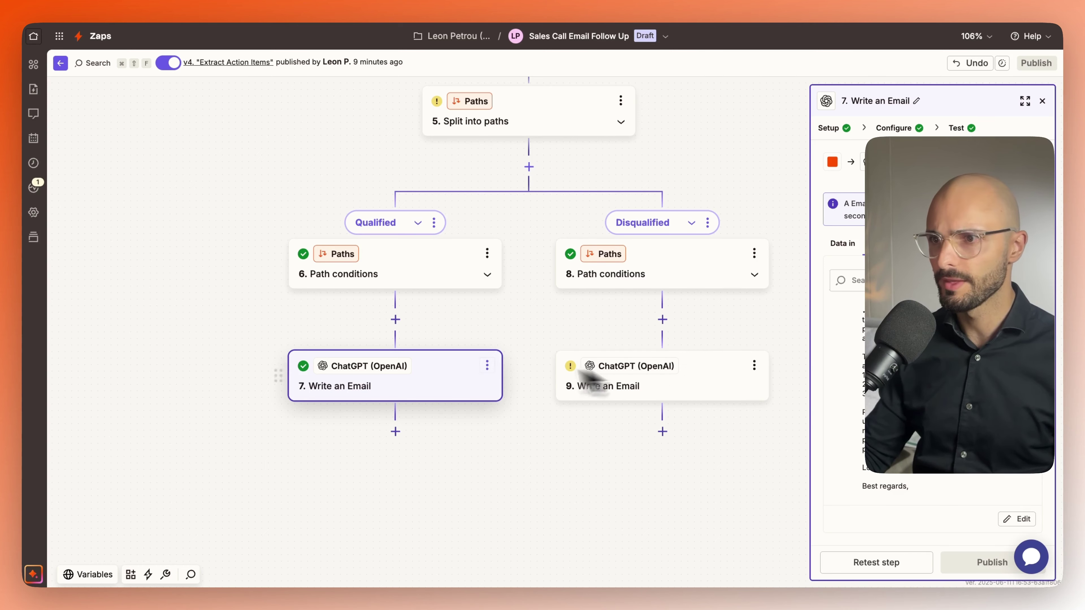
{"action": "left_click", "coordinate": [591, 385]}
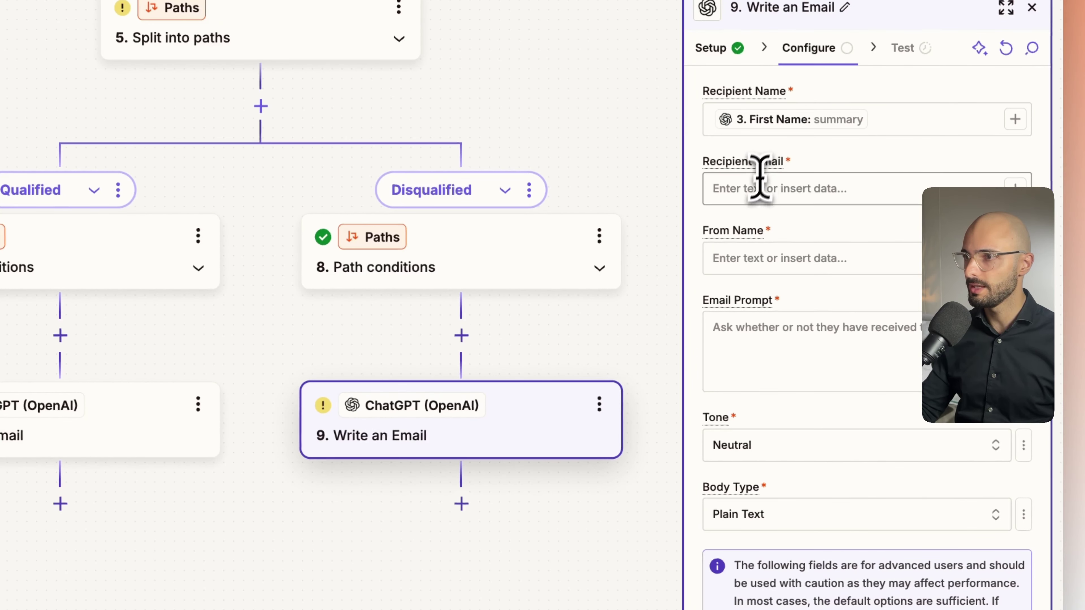
{"action": "left_click", "coordinate": [755, 188]}
{"action": "type", "text": "/"}
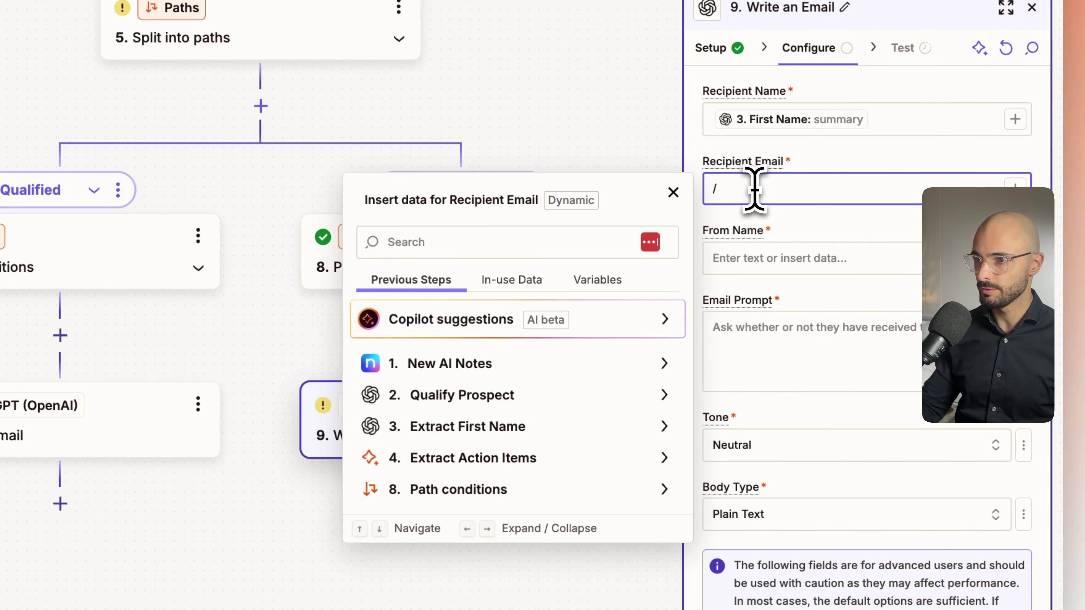
{"action": "left_click", "coordinate": [527, 425]}
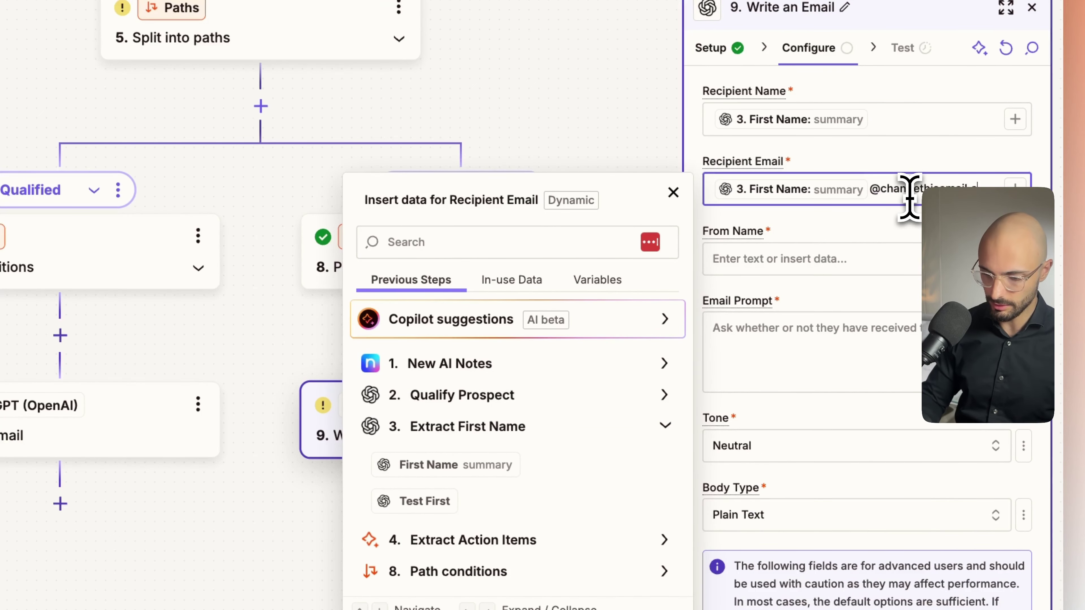
{"action": "left_click", "coordinate": [909, 241]}
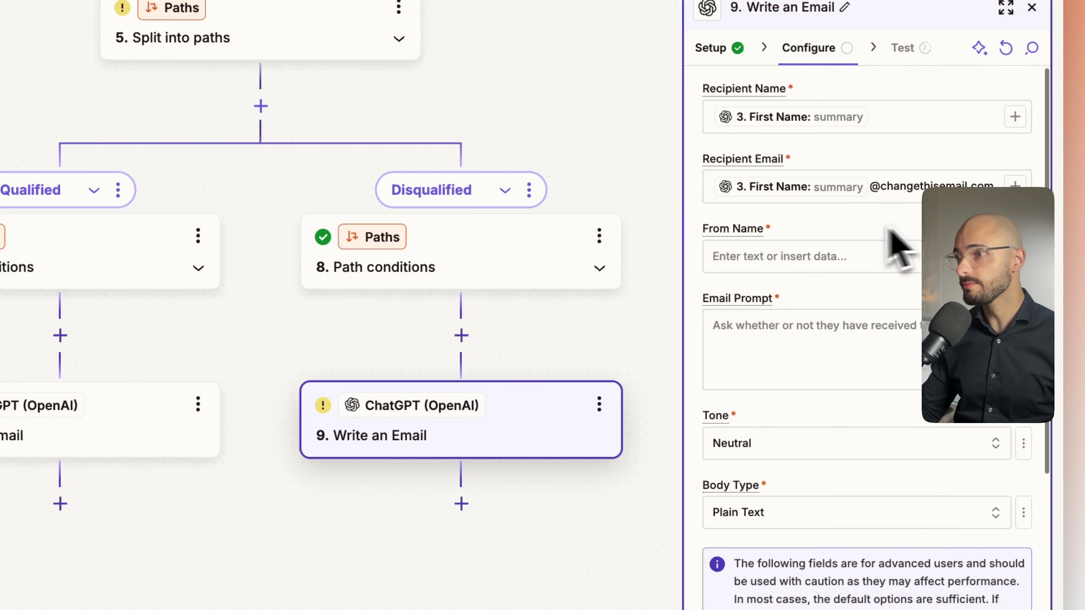
{"action": "left_click", "coordinate": [796, 252]}
{"action": "type", "text": "L"}
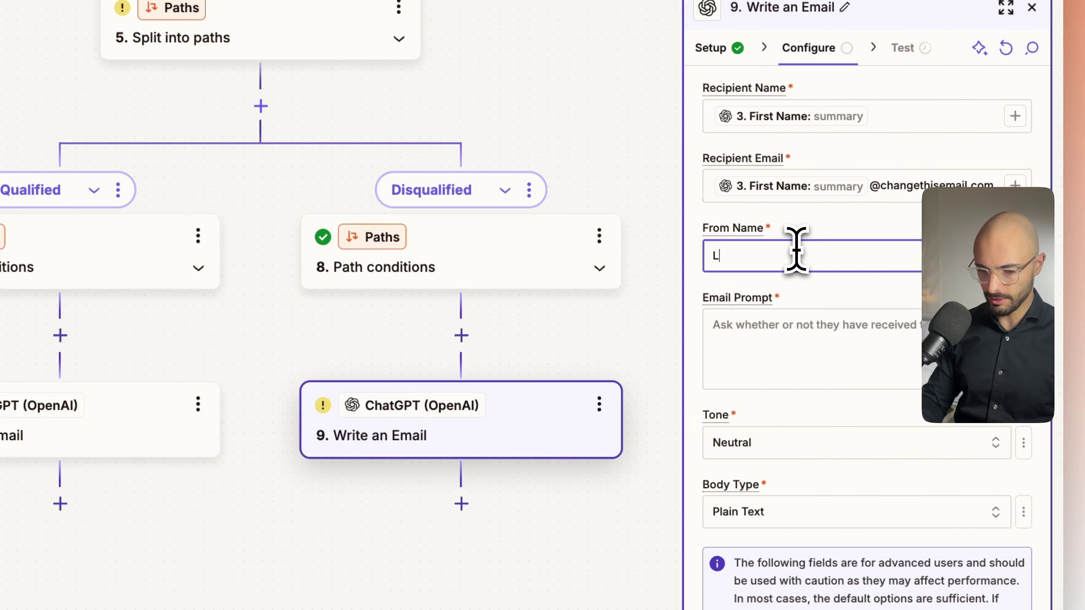
{"action": "type", "text": "eon"}
- Copy the Step 14 email prompt for disqualified prospects from the automation steps document and paste it into the action's Email Prompt
{"action": "left_click", "coordinate": [780, 340]}
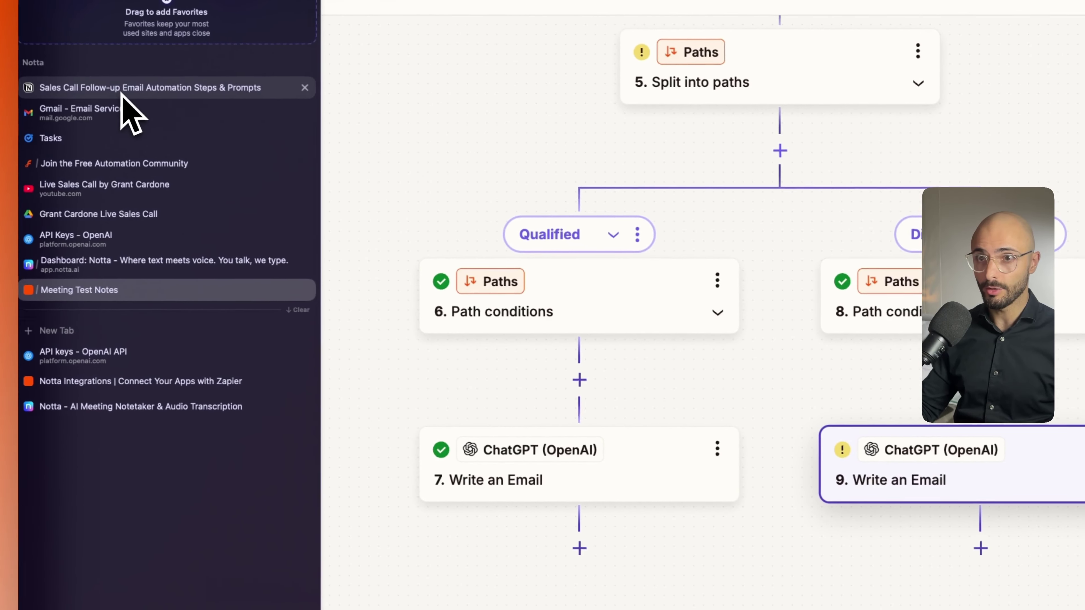
{"action": "left_click", "coordinate": [121, 93]}
{"action": "scroll", "coordinate": [342, 385], "scroll_direction": "down", "scroll_amount": 5}
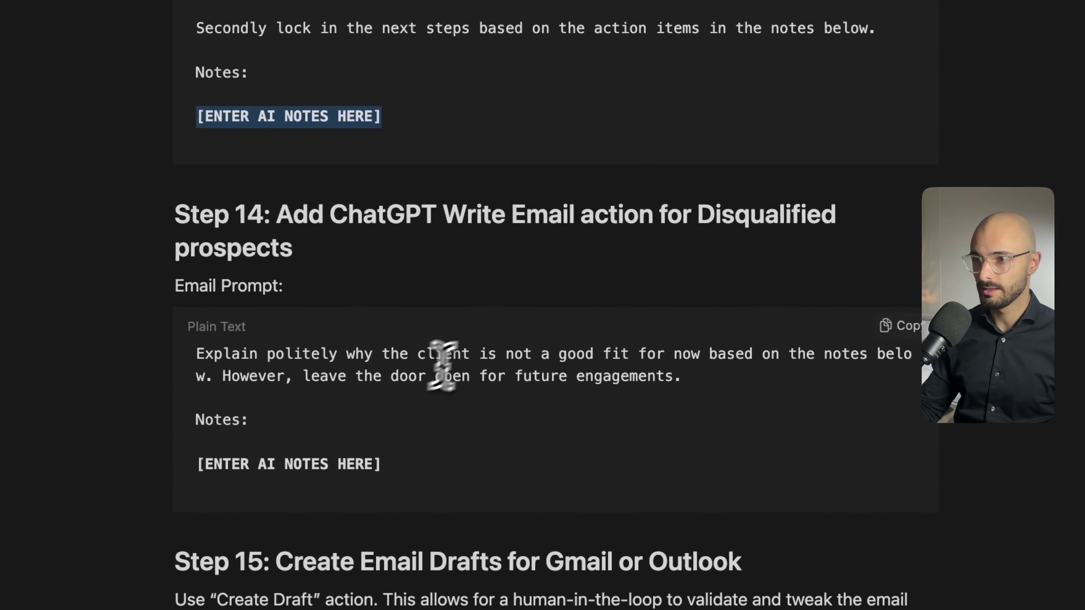
{"action": "left_click_drag", "start_coordinate": [277, 216], "coordinate": [295, 248]}
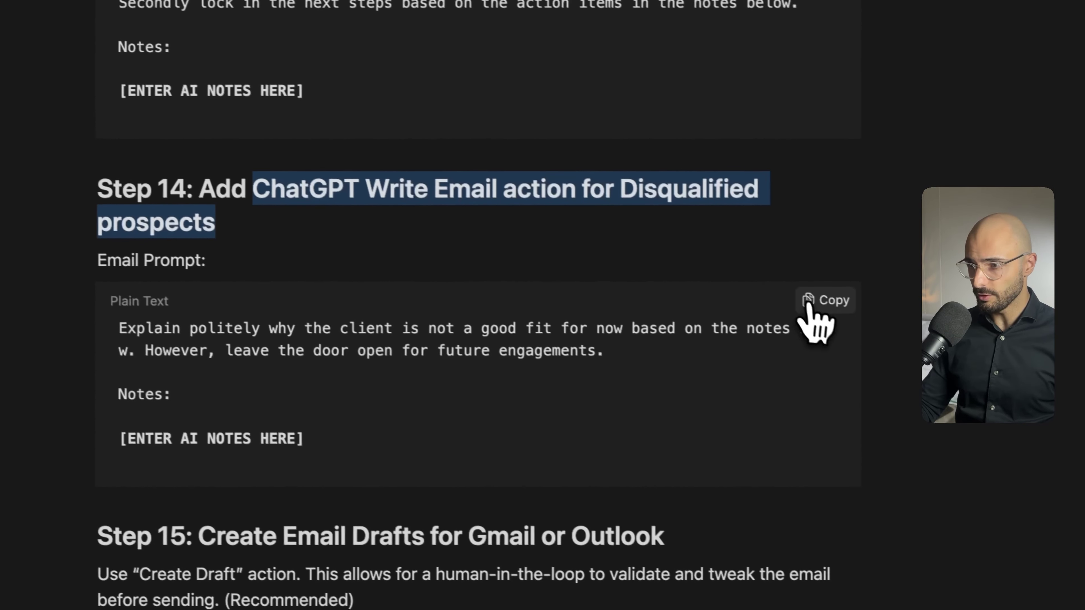
{"action": "left_click", "coordinate": [820, 300]}
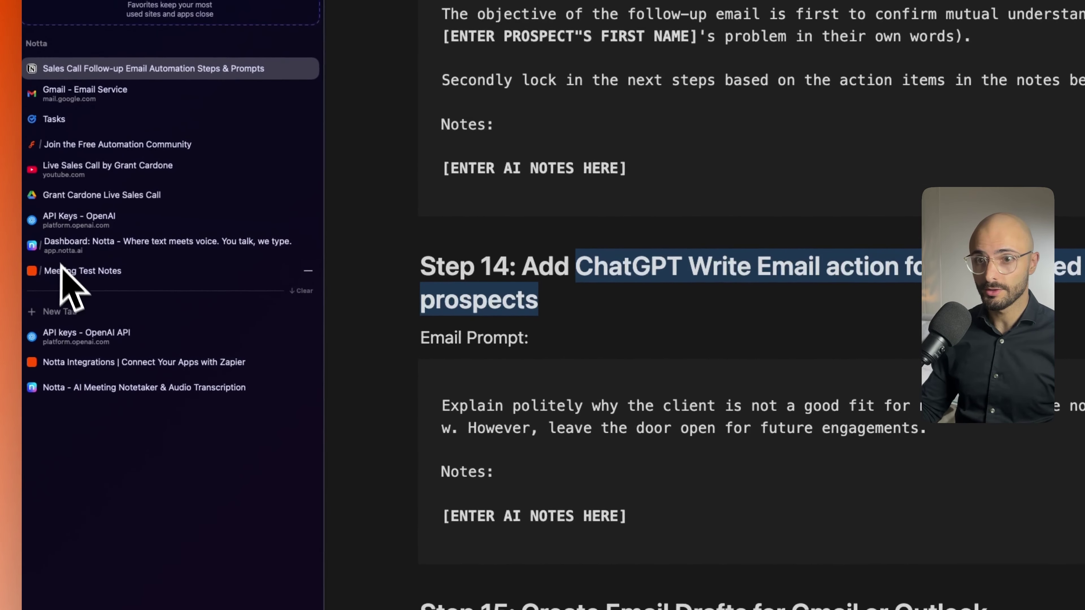
{"action": "left_click", "coordinate": [70, 273]}
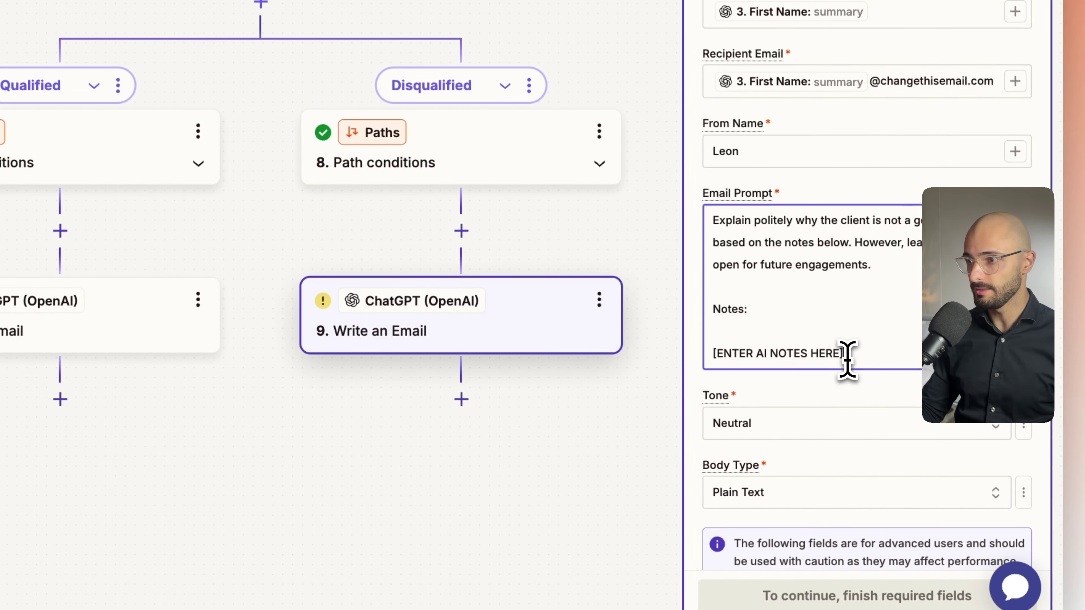
- Replace the [ENTER AI NOTES HERE] placeholder with the Notes value from step 1, New AI Notes, and check the prompt's wording
{"action": "left_click_drag", "start_coordinate": [847, 359], "coordinate": [694, 349]}
{"action": "type", "text": "/"}
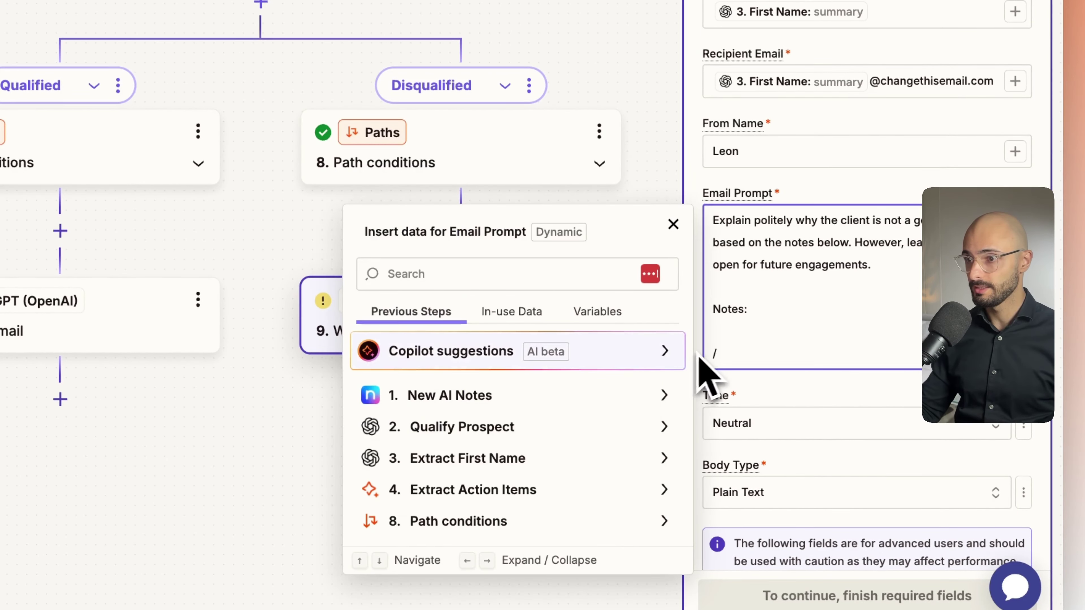
{"action": "left_click", "coordinate": [474, 397]}
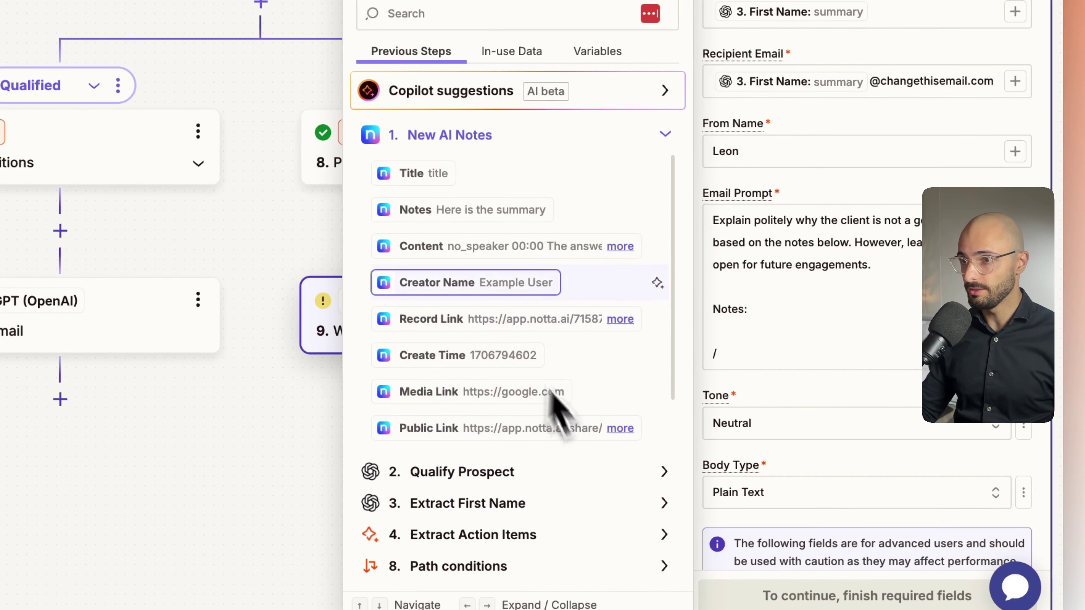
{"action": "left_click", "coordinate": [452, 212]}
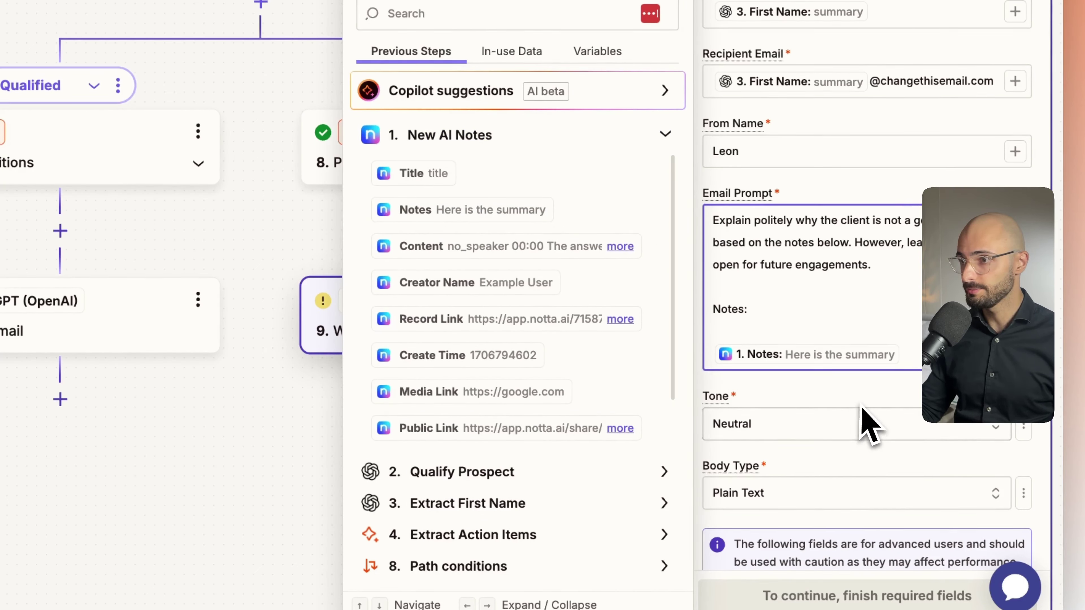
{"action": "left_click_drag", "start_coordinate": [718, 220], "coordinate": [871, 234]}
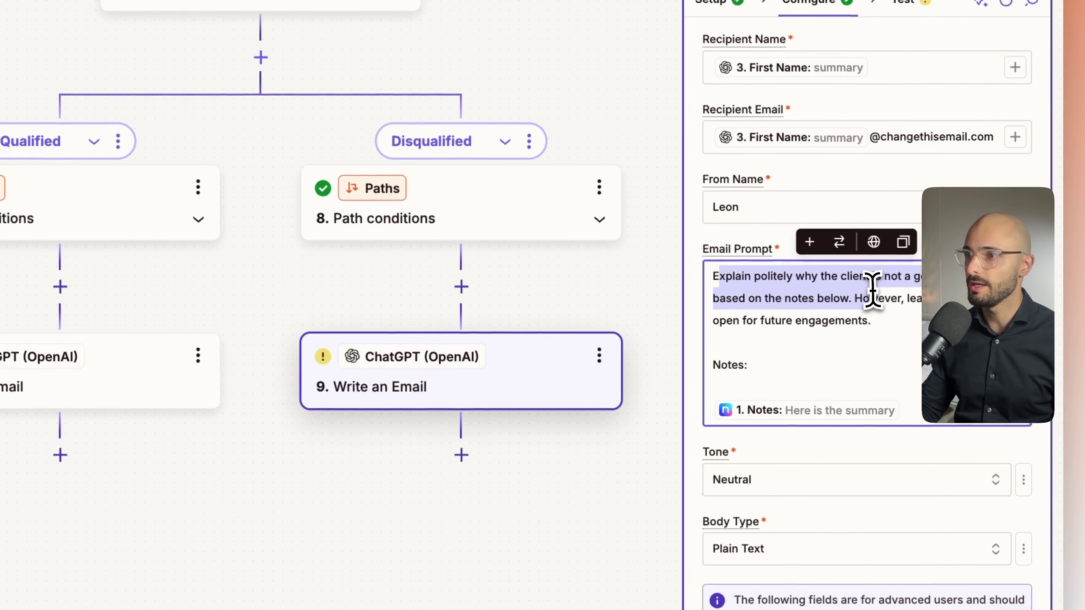
{"action": "left_click_drag", "start_coordinate": [872, 290], "coordinate": [919, 331]}
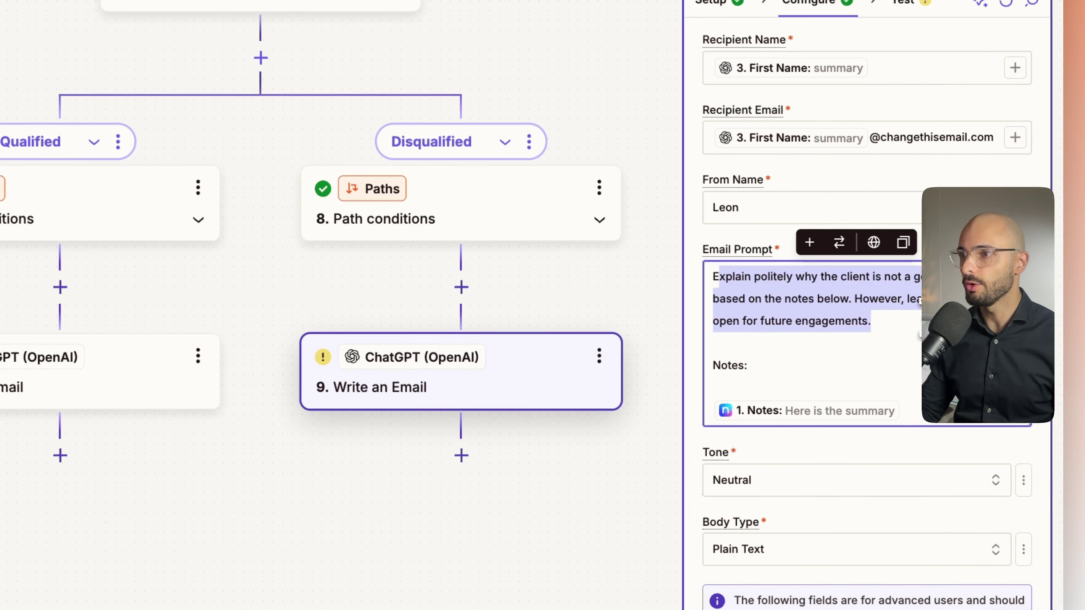
{"action": "left_click", "coordinate": [846, 450]}
- Set the Disqualified path's Write an Email action to the gpt-4o model with a temperature of 0.3
{"action": "scroll", "coordinate": [845, 450], "scroll_direction": "down", "scroll_amount": 7}
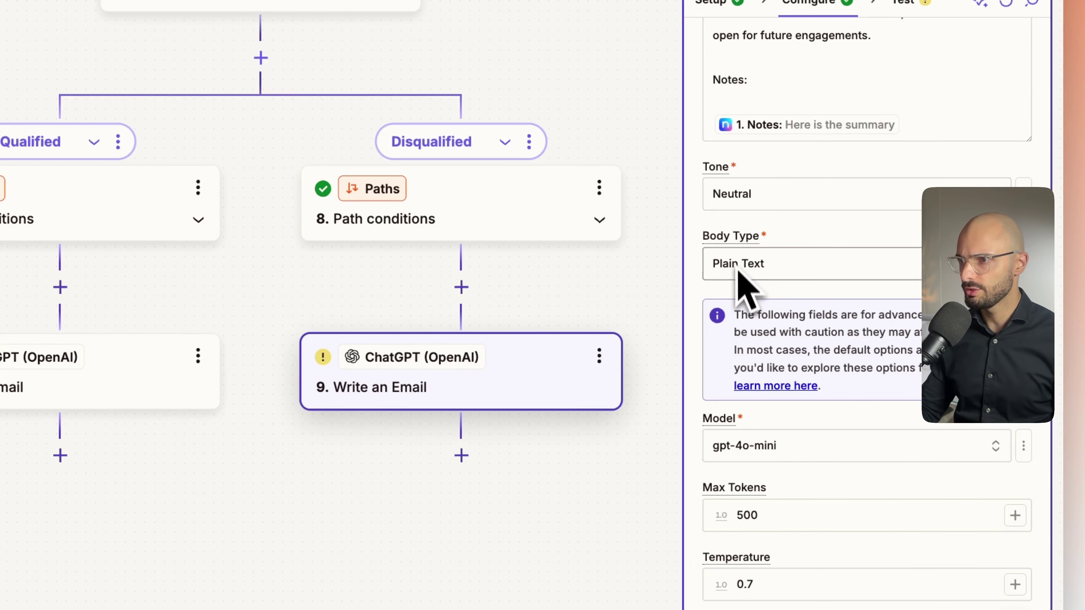
{"action": "scroll", "coordinate": [755, 444], "scroll_direction": "down", "scroll_amount": 1}
{"action": "left_click", "coordinate": [757, 416]}
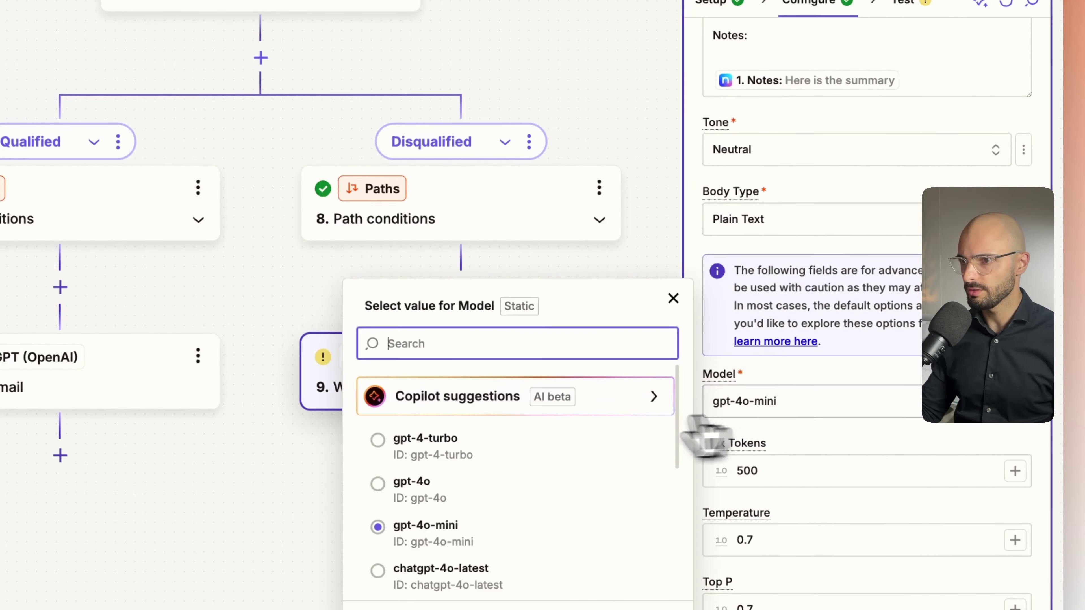
{"action": "left_click", "coordinate": [444, 483]}
{"action": "scroll", "coordinate": [817, 435], "scroll_direction": "down", "scroll_amount": 1}
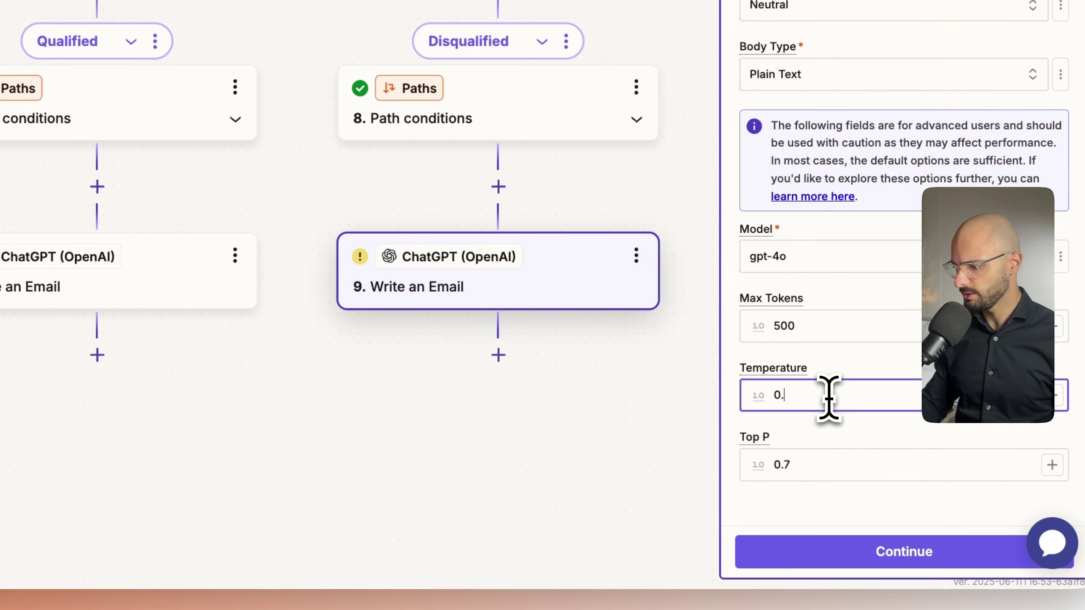
{"action": "left_click", "coordinate": [799, 432]}
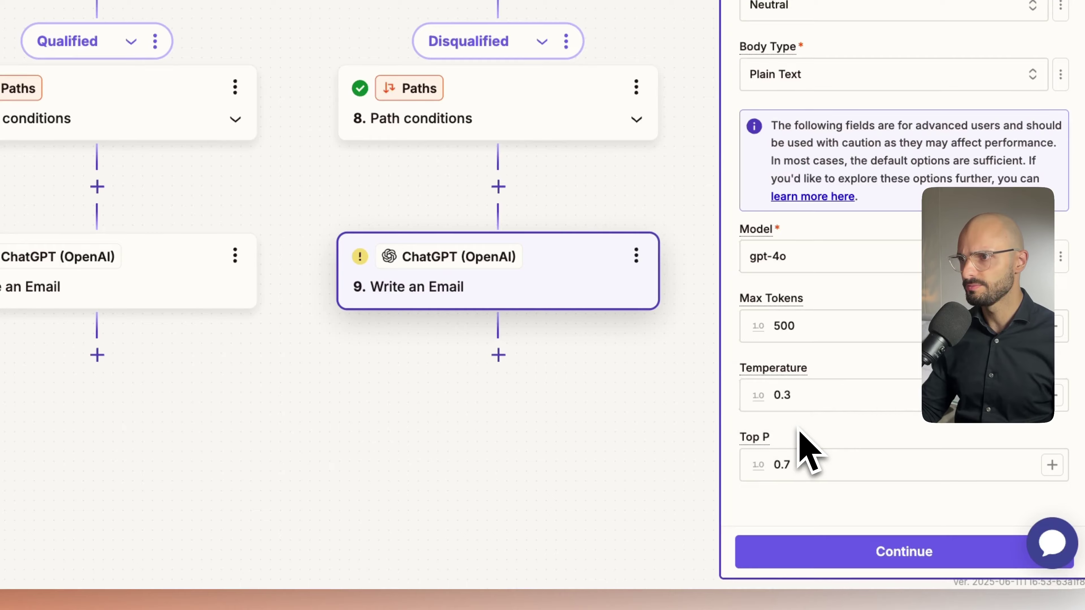
- Finish configuring the Disqualified path's Write an Email action and run its test
{"action": "scroll", "coordinate": [799, 446], "scroll_direction": "up", "scroll_amount": 10}
{"action": "scroll", "coordinate": [799, 460], "scroll_direction": "down", "scroll_amount": 10}
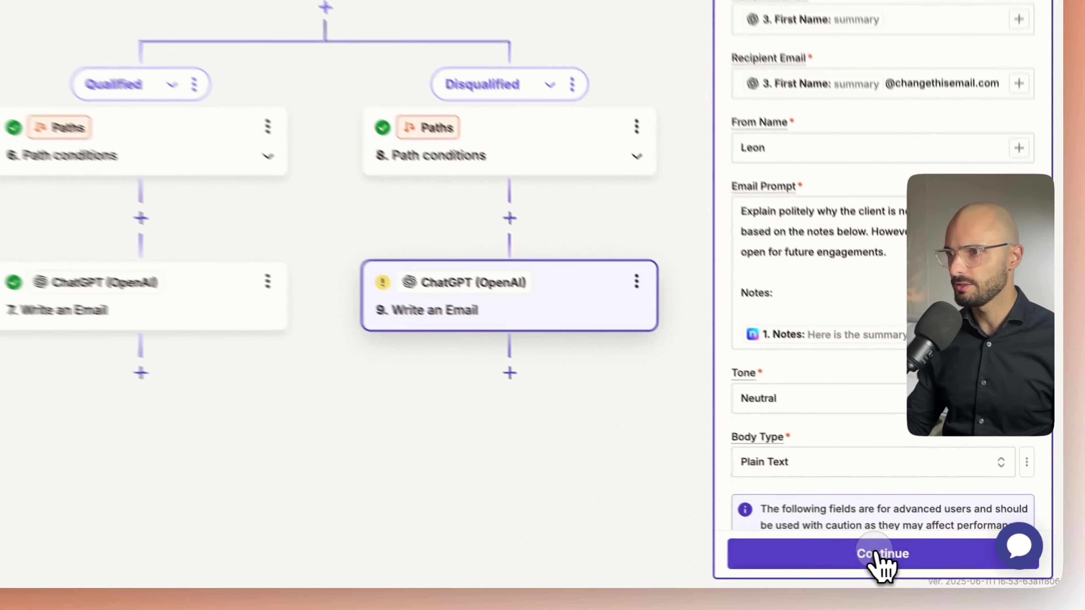
{"action": "left_click", "coordinate": [914, 556]}
{"action": "left_click", "coordinate": [983, 558]}
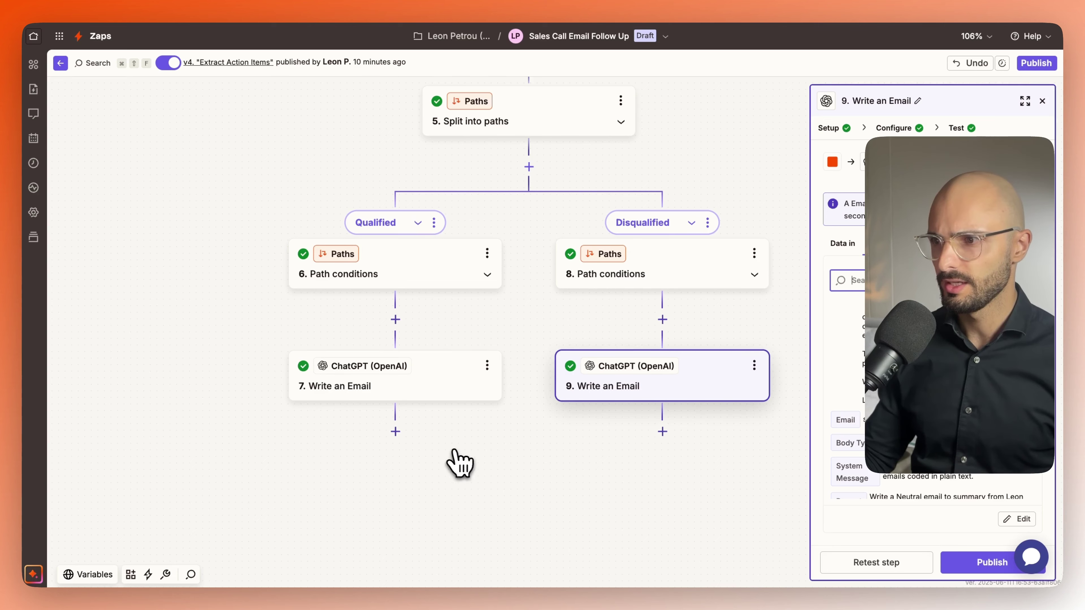
- Add a Gmail Create Draft action after the Qualified path's Write an Email action and select the Futurise Gmail account
{"action": "left_click", "coordinate": [395, 432]}
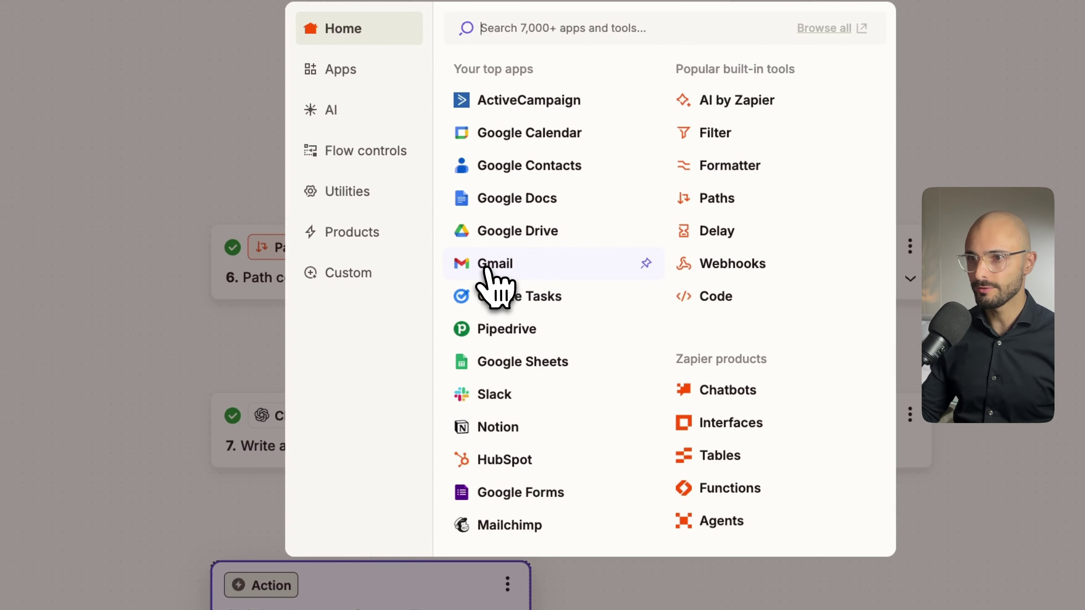
{"action": "left_click", "coordinate": [486, 268]}
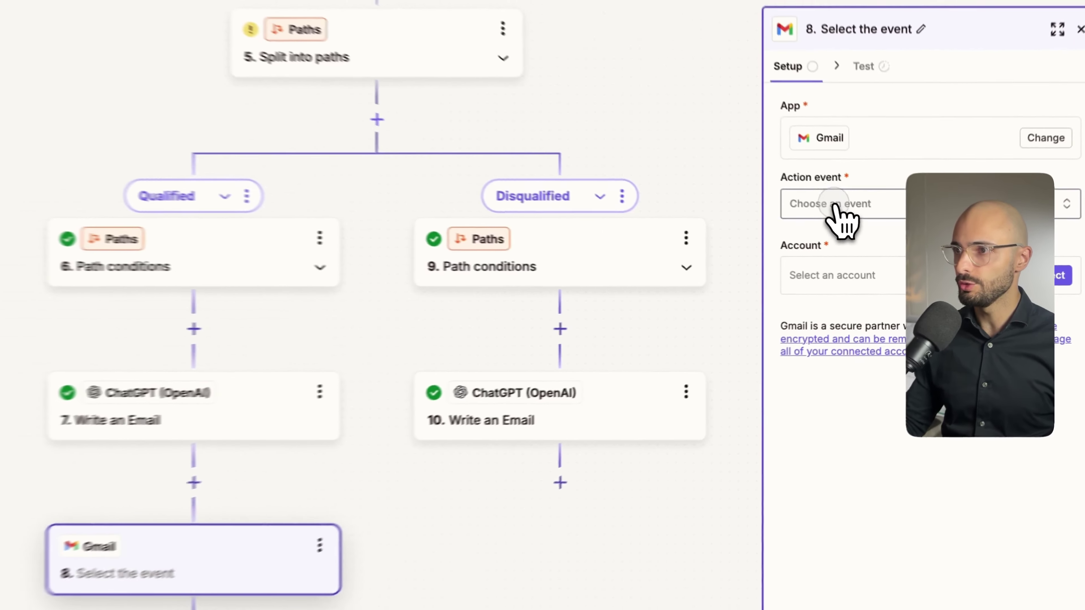
{"action": "left_click", "coordinate": [848, 231]}
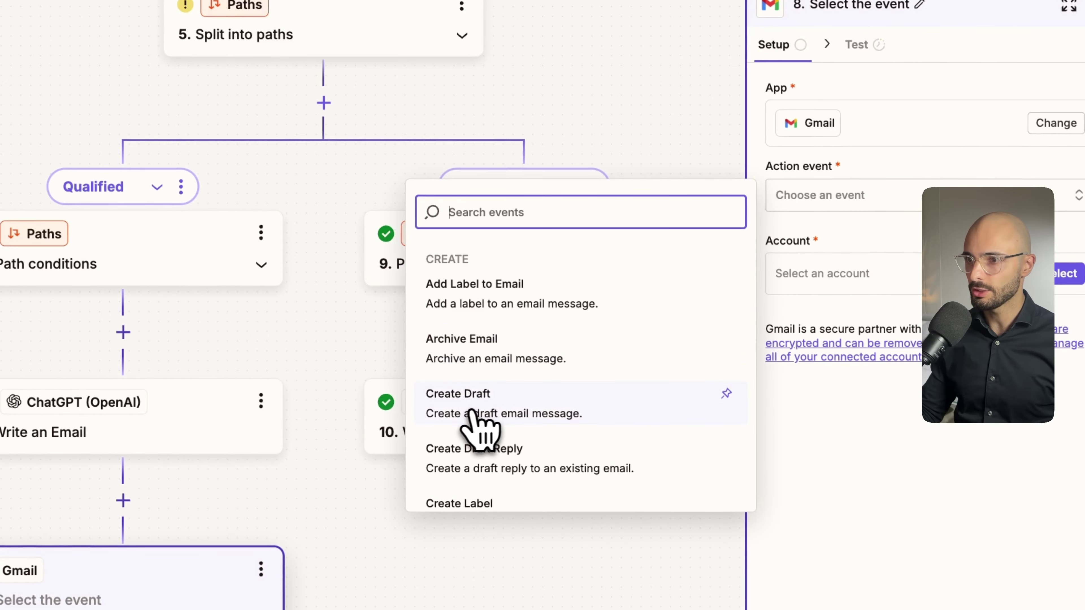
{"action": "scroll", "coordinate": [476, 426], "scroll_direction": "down", "scroll_amount": 5}
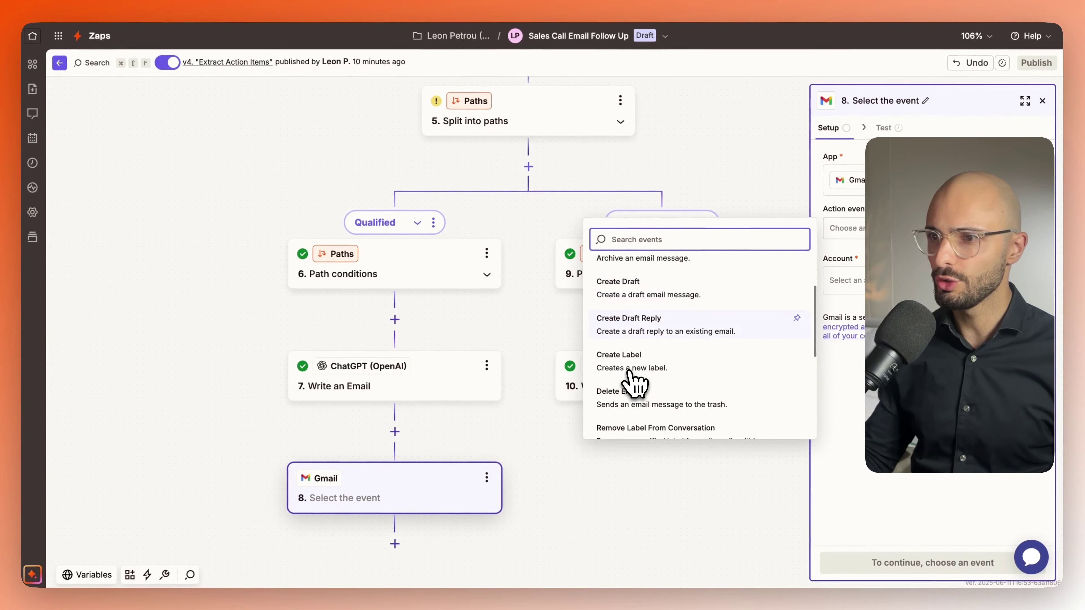
{"action": "scroll", "coordinate": [630, 378], "scroll_direction": "down", "scroll_amount": 2}
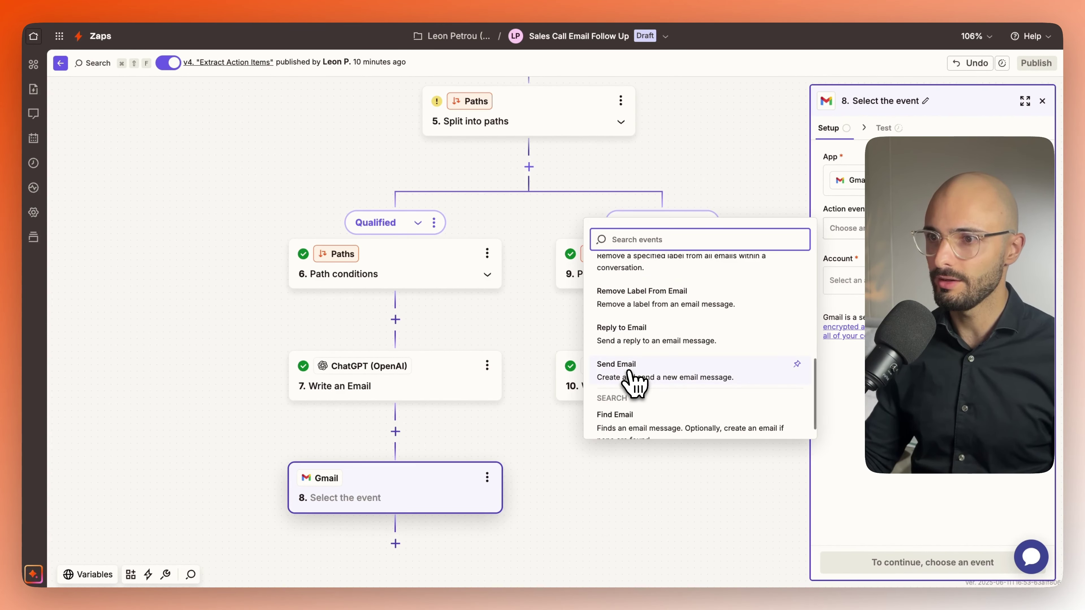
{"action": "scroll", "coordinate": [633, 385], "scroll_direction": "up", "scroll_amount": 5}
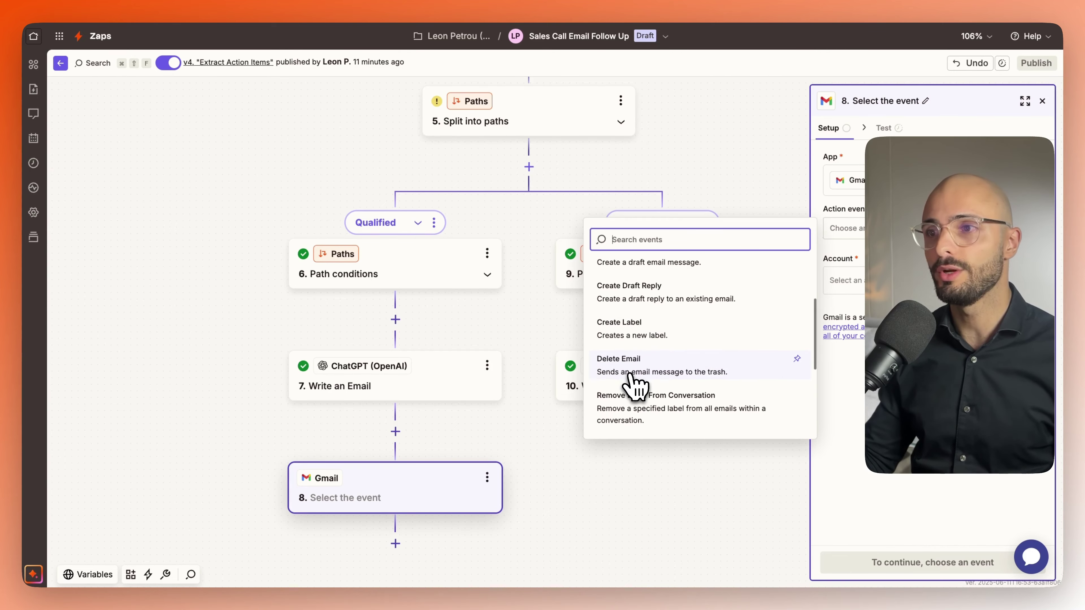
{"action": "scroll", "coordinate": [633, 385], "scroll_direction": "down", "scroll_amount": 1}
{"action": "scroll", "coordinate": [634, 387], "scroll_direction": "up", "scroll_amount": 3}
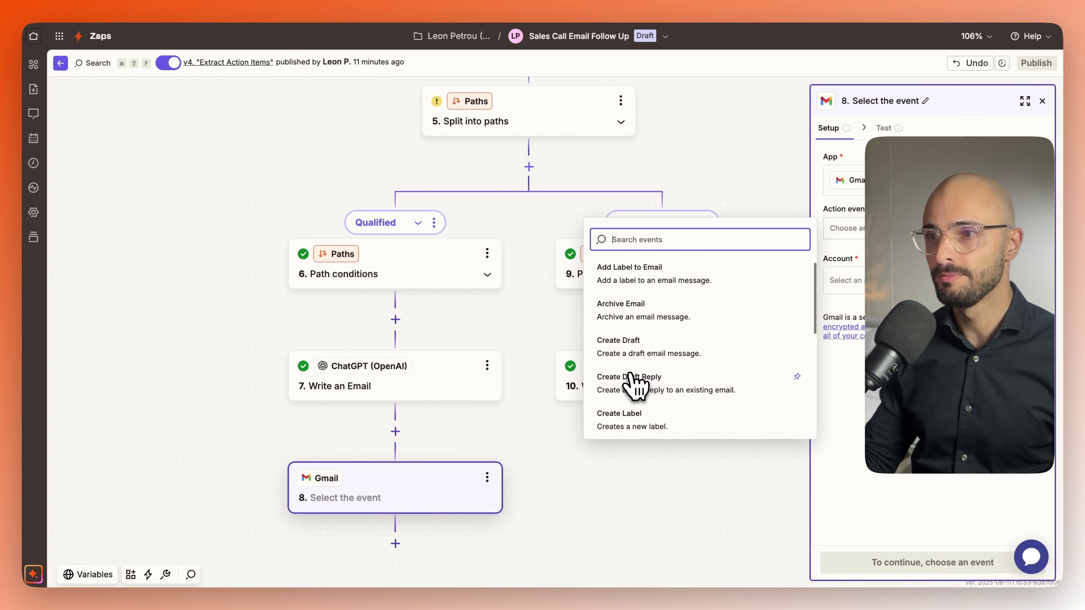
{"action": "left_click", "coordinate": [623, 329]}
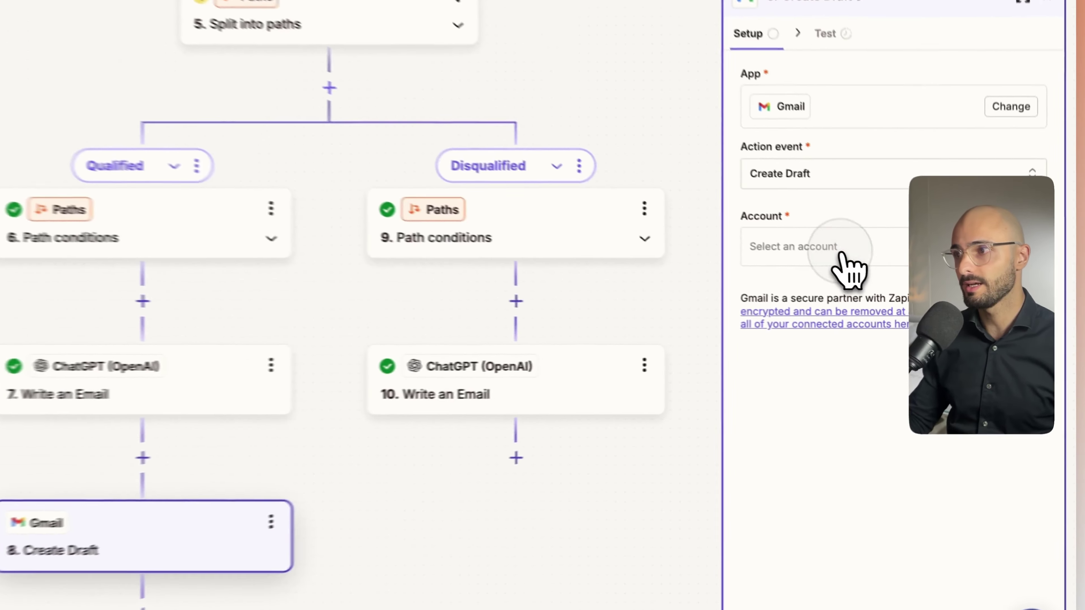
{"action": "left_click", "coordinate": [888, 282]}
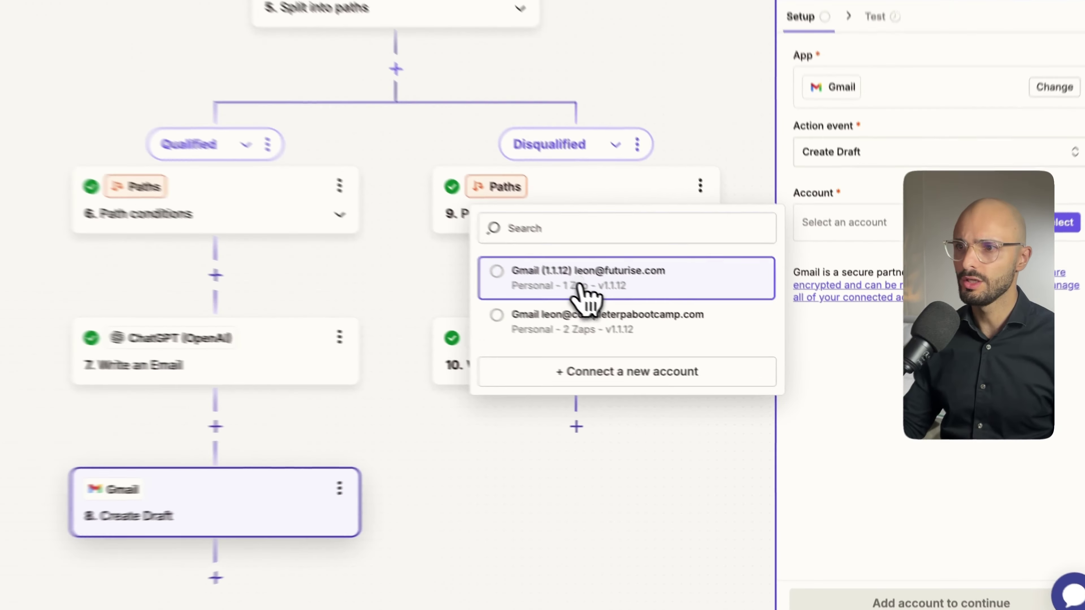
{"action": "left_click", "coordinate": [672, 327]}
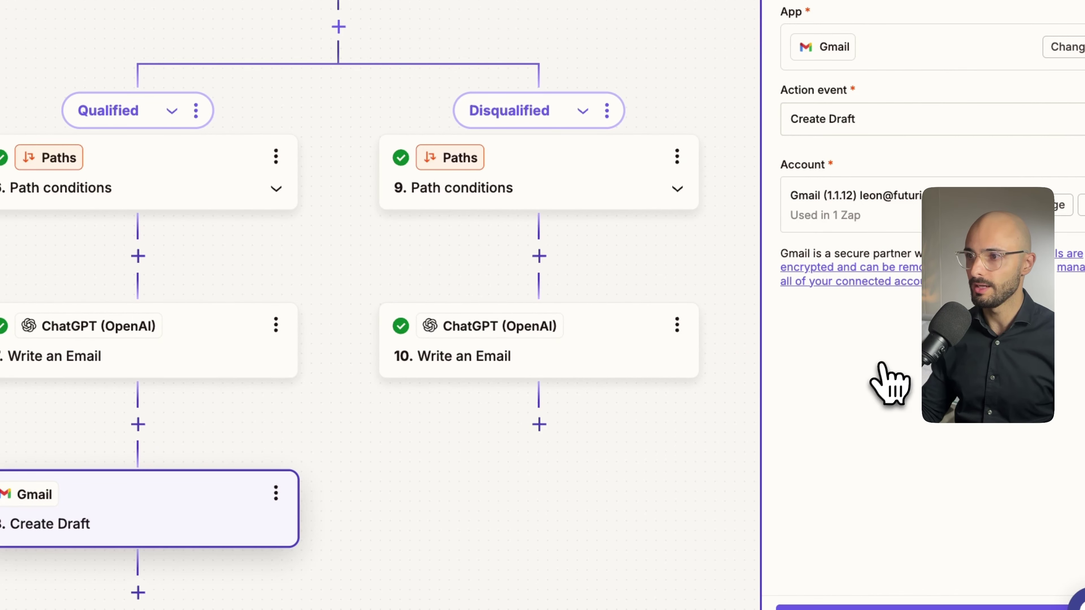
- Add a Microsoft Outlook Create Draft Email action after the Qualified path's Gmail Create Draft action
{"action": "scroll", "coordinate": [230, 449], "scroll_direction": "down", "scroll_amount": 1}
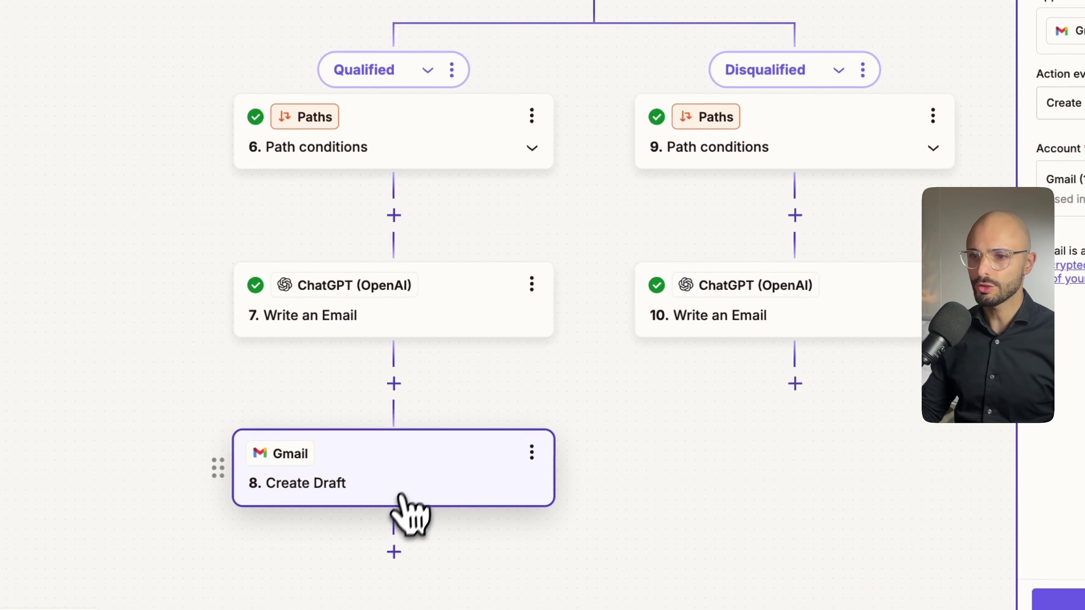
{"action": "left_click", "coordinate": [394, 551]}
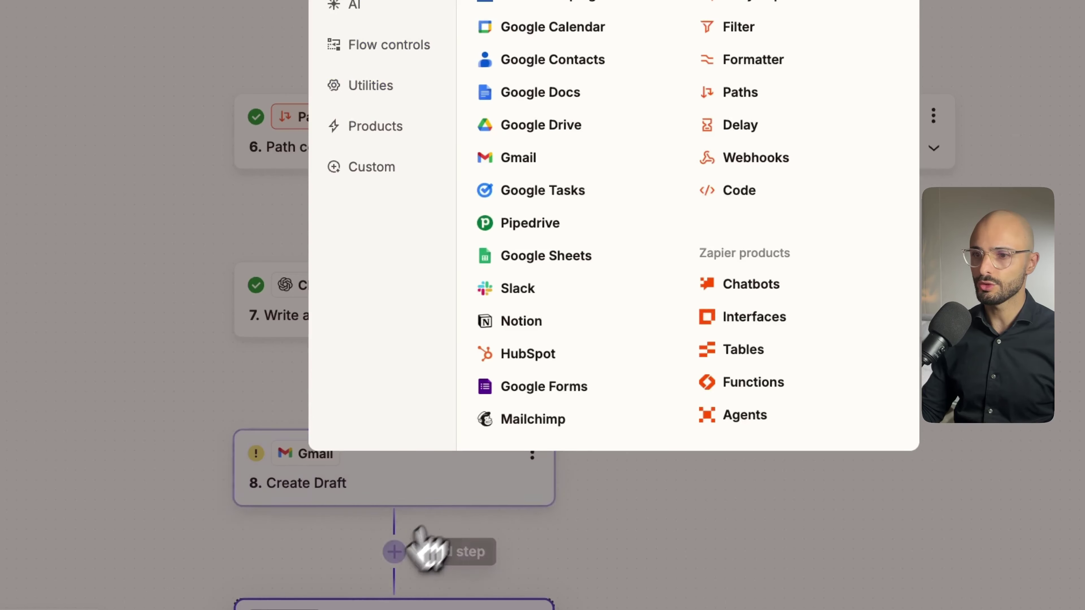
{"action": "type", "text": "outlook"}
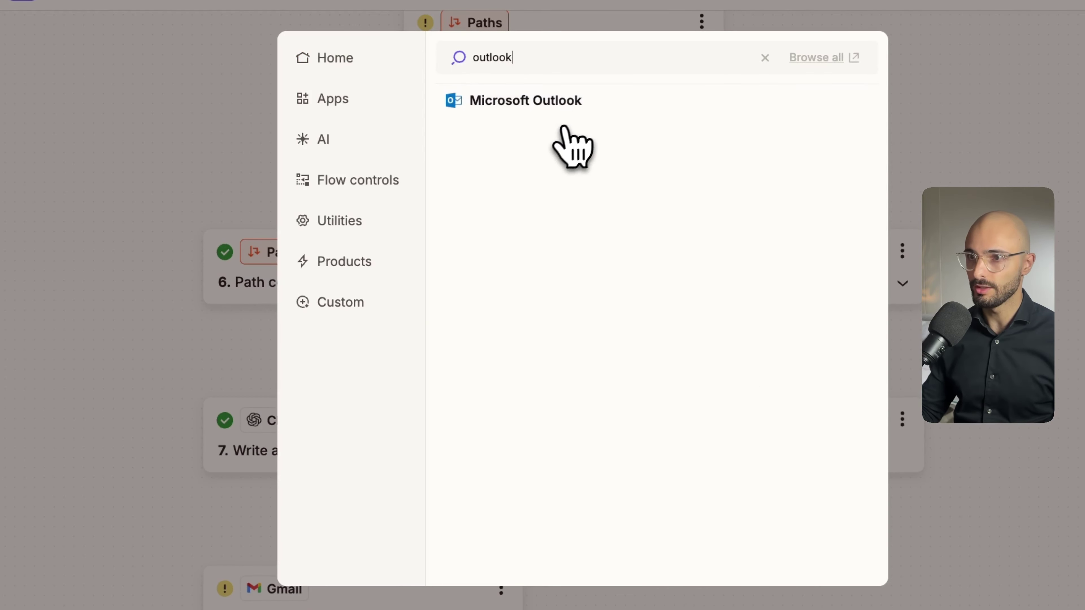
{"action": "left_click", "coordinate": [529, 101]}
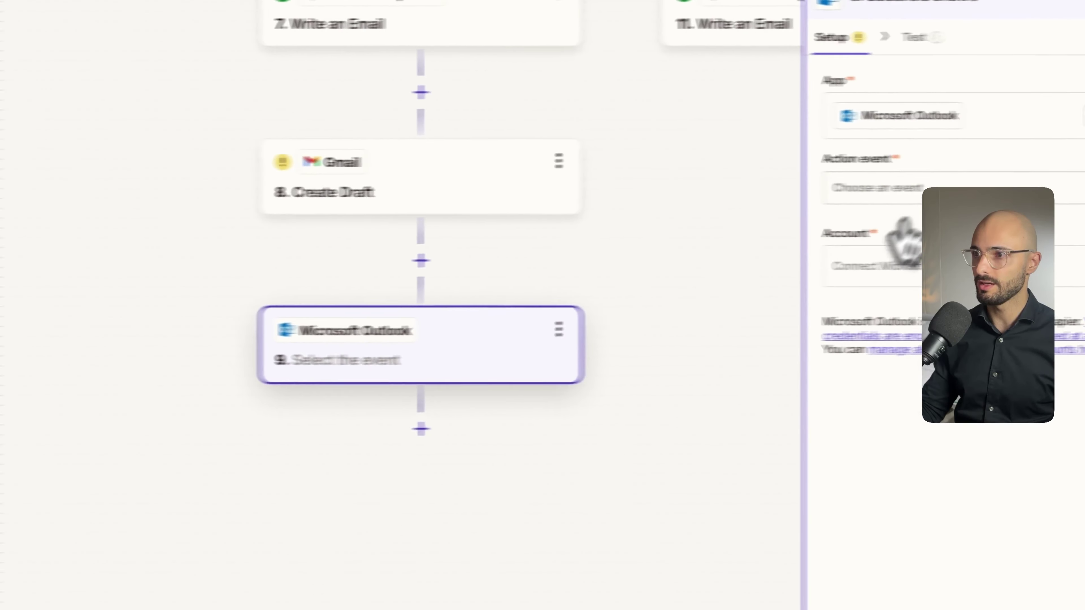
{"action": "left_click", "coordinate": [871, 199]}
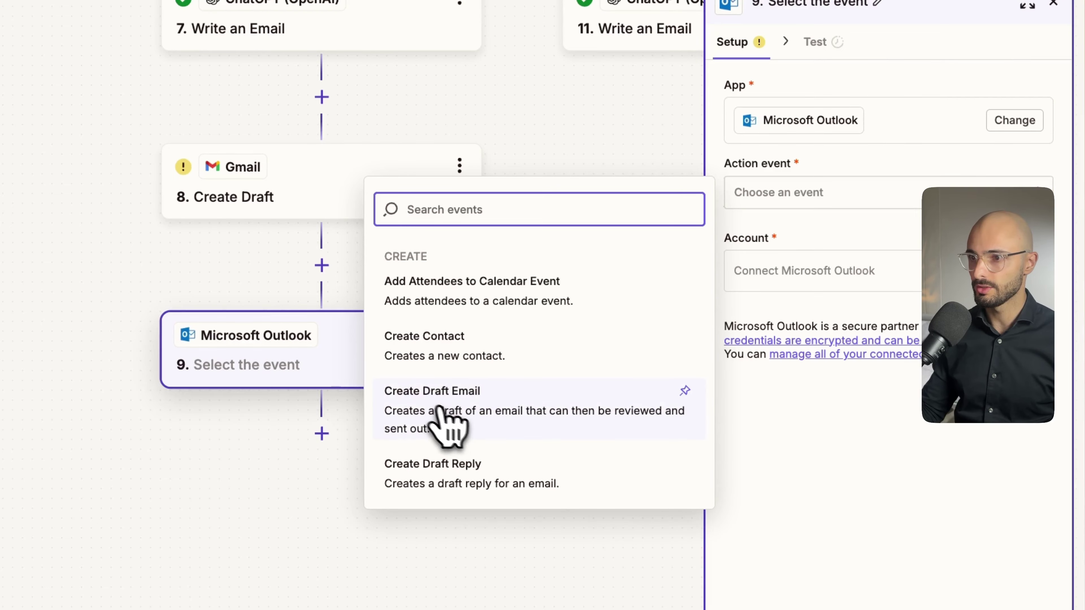
{"action": "left_click", "coordinate": [429, 412]}
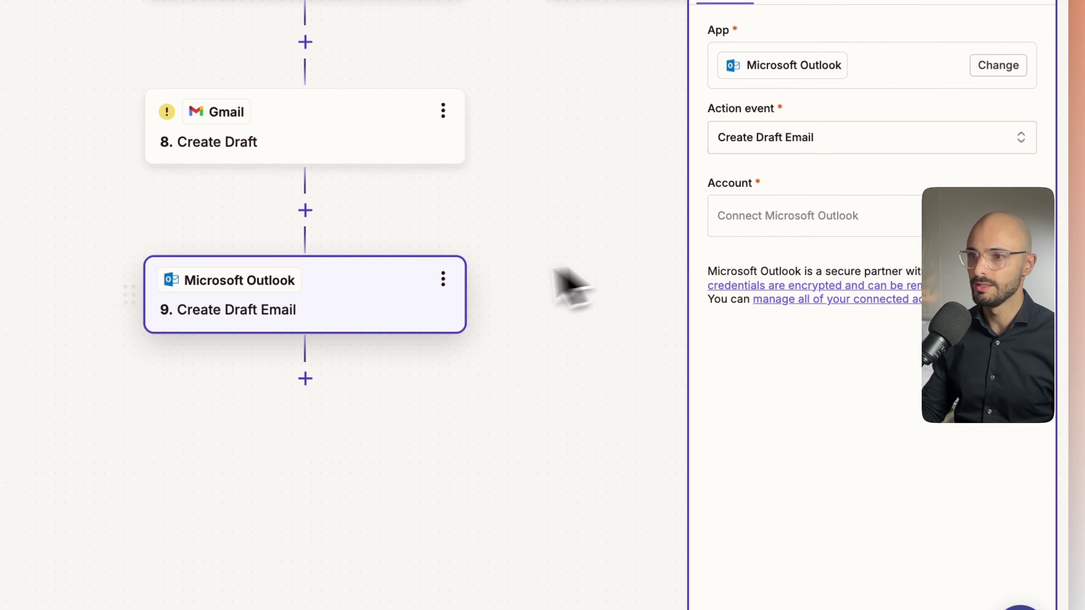
- Delete the Microsoft Outlook Create Draft Email action from the Qualified path
{"action": "left_click", "coordinate": [443, 282]}
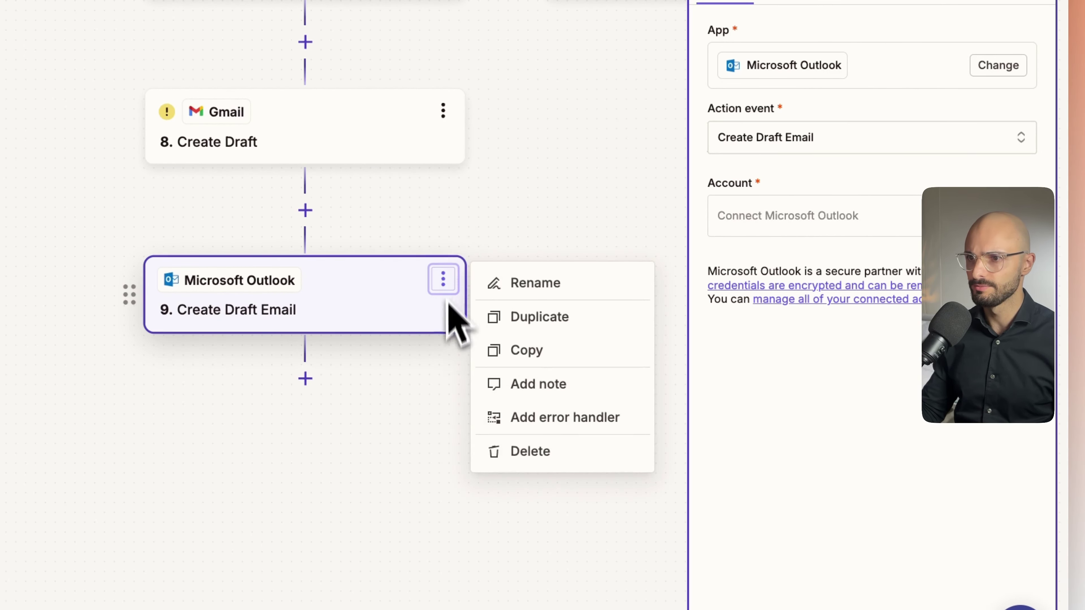
{"action": "left_click", "coordinate": [539, 452]}
{"action": "left_click", "coordinate": [572, 451]}
- Open the Gmail Create Draft action's configuration and look over its recipient and Subject fields
{"action": "left_click", "coordinate": [385, 239]}
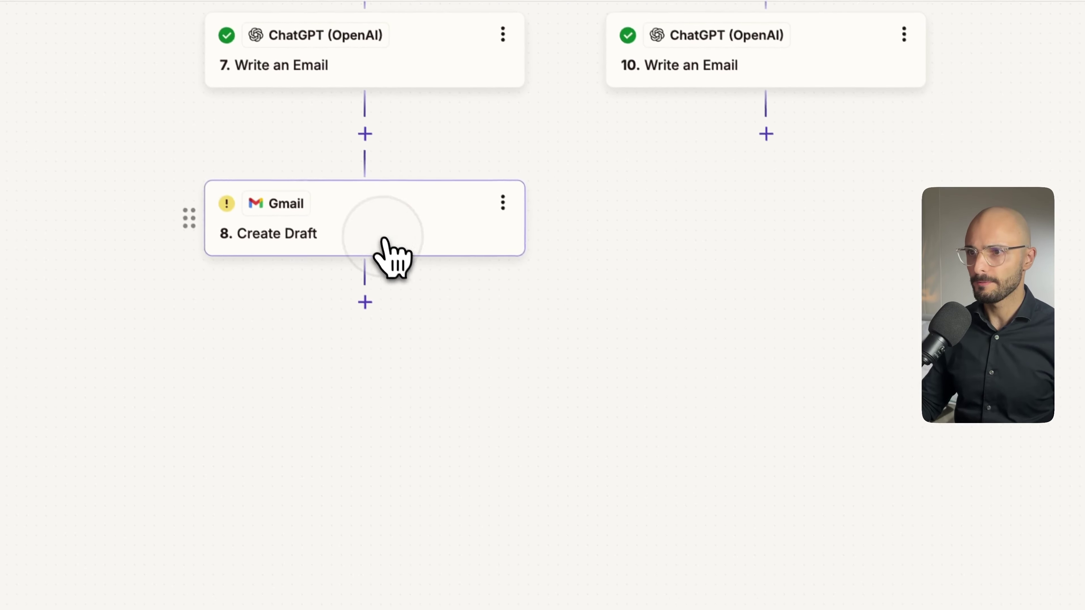
{"action": "left_click", "coordinate": [816, 203]}
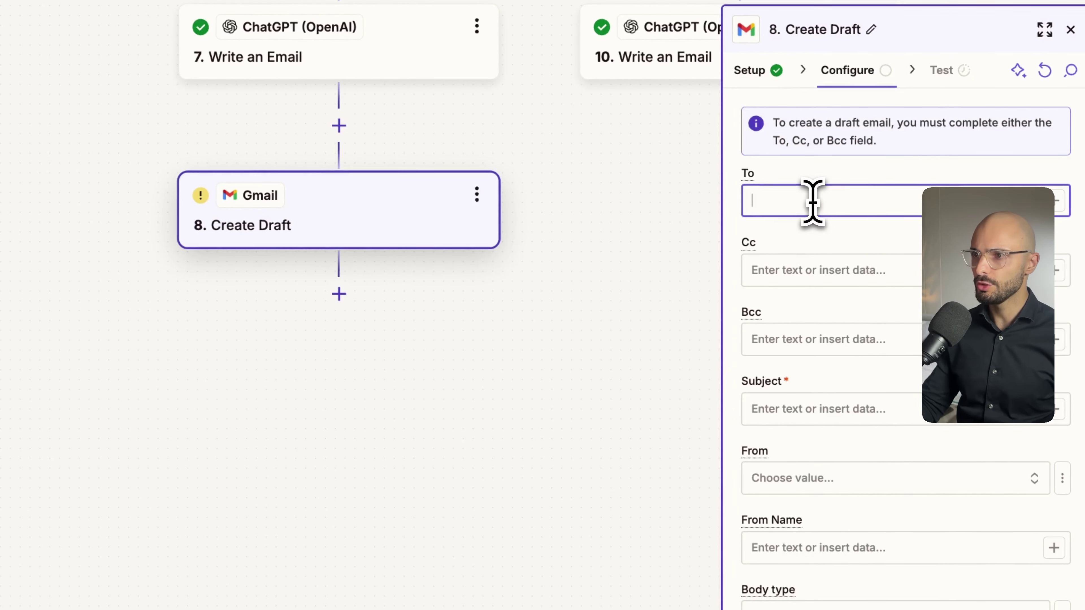
{"action": "left_click", "coordinate": [794, 234]}
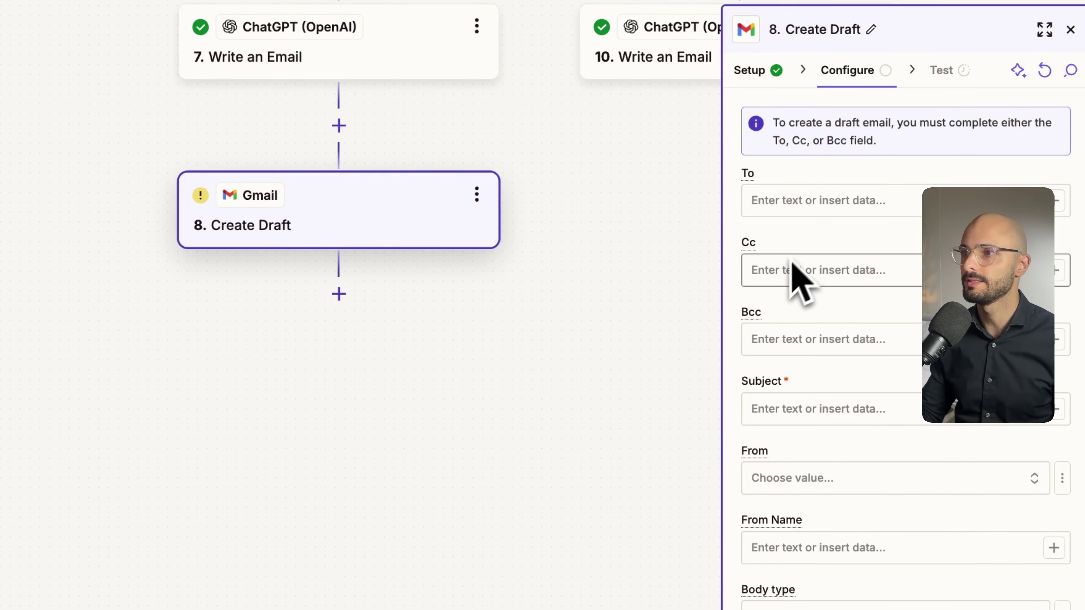
{"action": "left_click", "coordinate": [790, 410]}
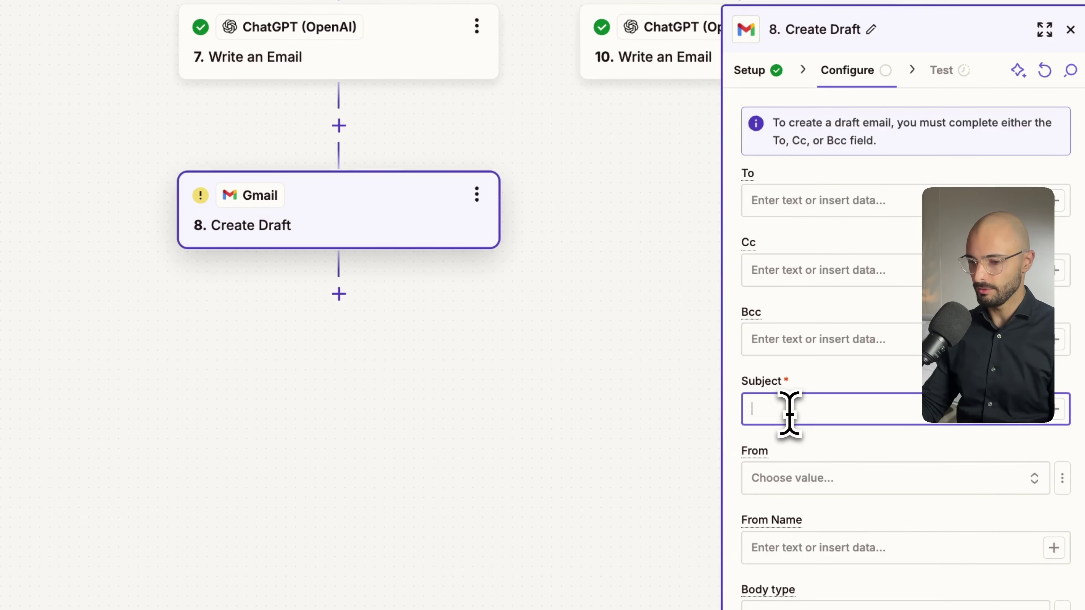
- Examine the subject line and body in the test output of the Qualified path's Write an Email action
{"action": "left_click_drag", "start_coordinate": [641, 276], "coordinate": [533, 412]}
{"action": "left_click", "coordinate": [243, 213]}
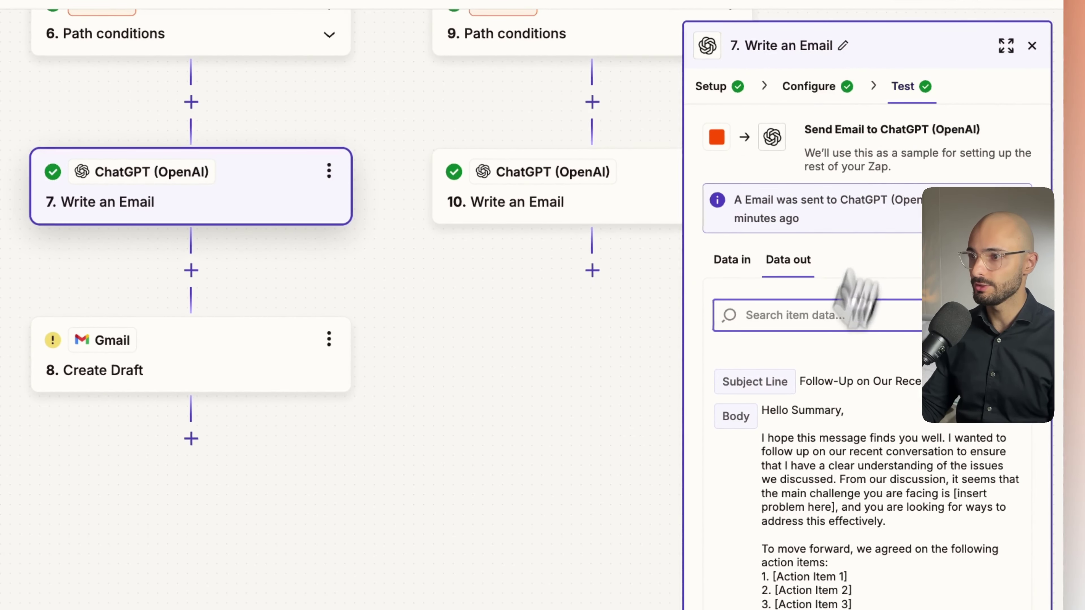
{"action": "scroll", "coordinate": [786, 485], "scroll_direction": "down", "scroll_amount": 3}
{"action": "scroll", "coordinate": [787, 484], "scroll_direction": "up", "scroll_amount": 3}
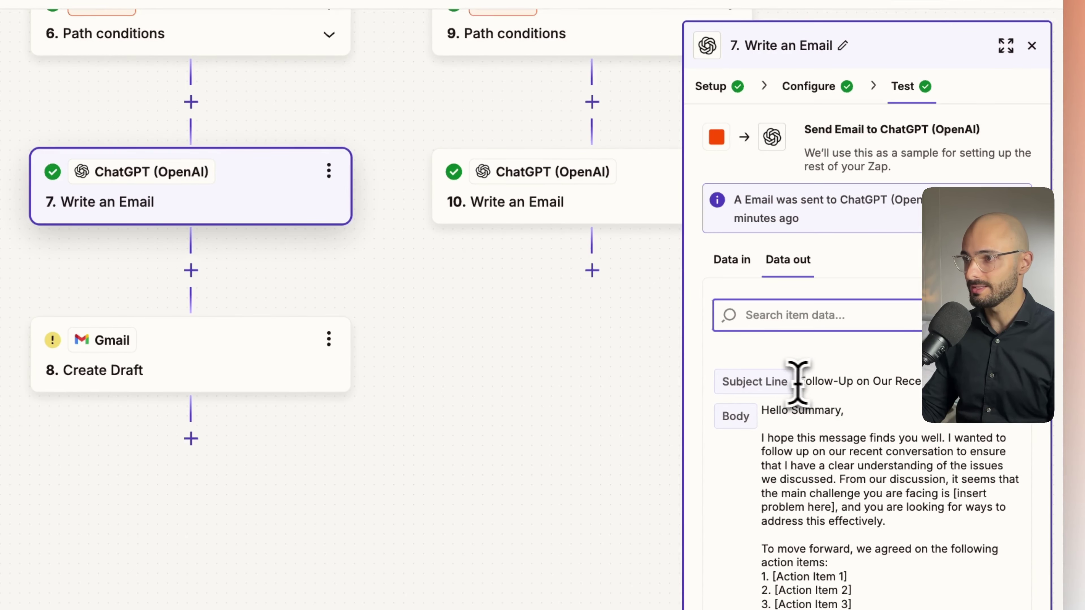
{"action": "left_click_drag", "start_coordinate": [805, 382], "coordinate": [874, 382]}
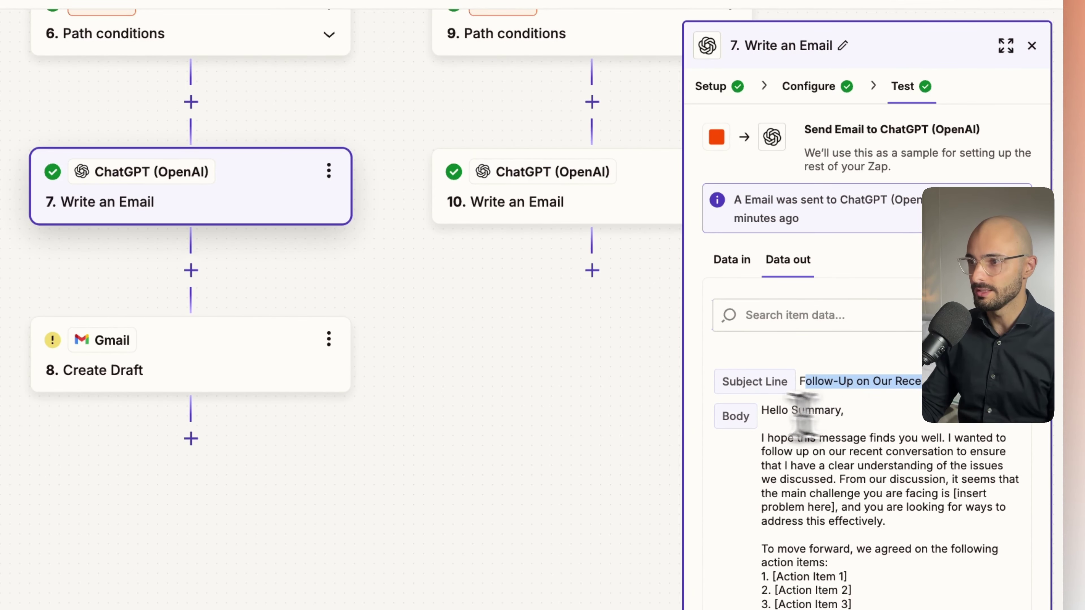
- Set the Gmail draft's Subject to the Subject Line value from step 7, Write an Email
{"action": "left_click", "coordinate": [245, 369]}
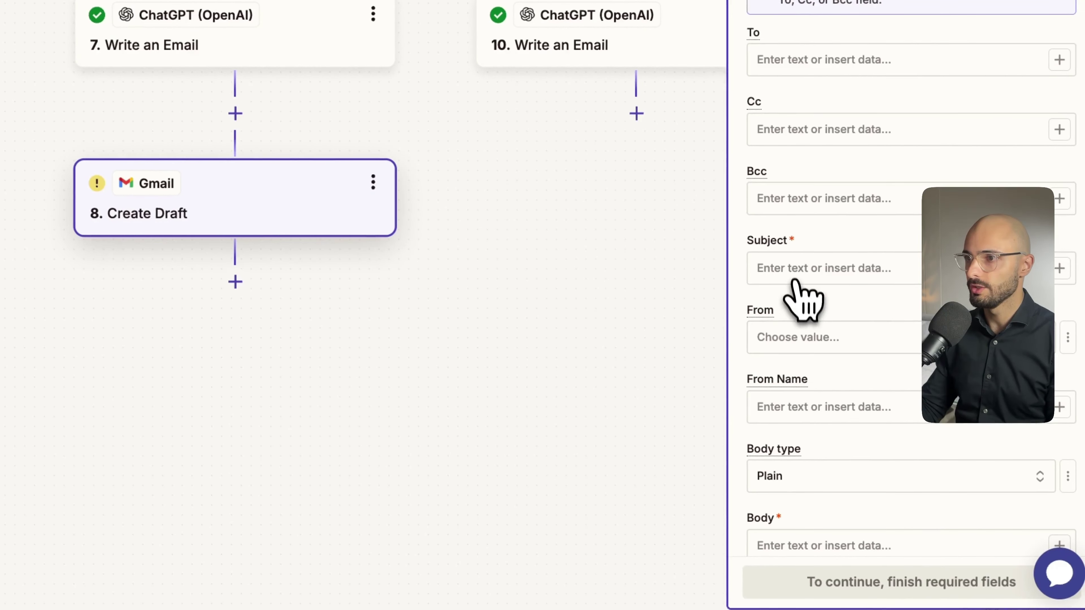
{"action": "left_click", "coordinate": [844, 334]}
{"action": "type", "text": "/"}
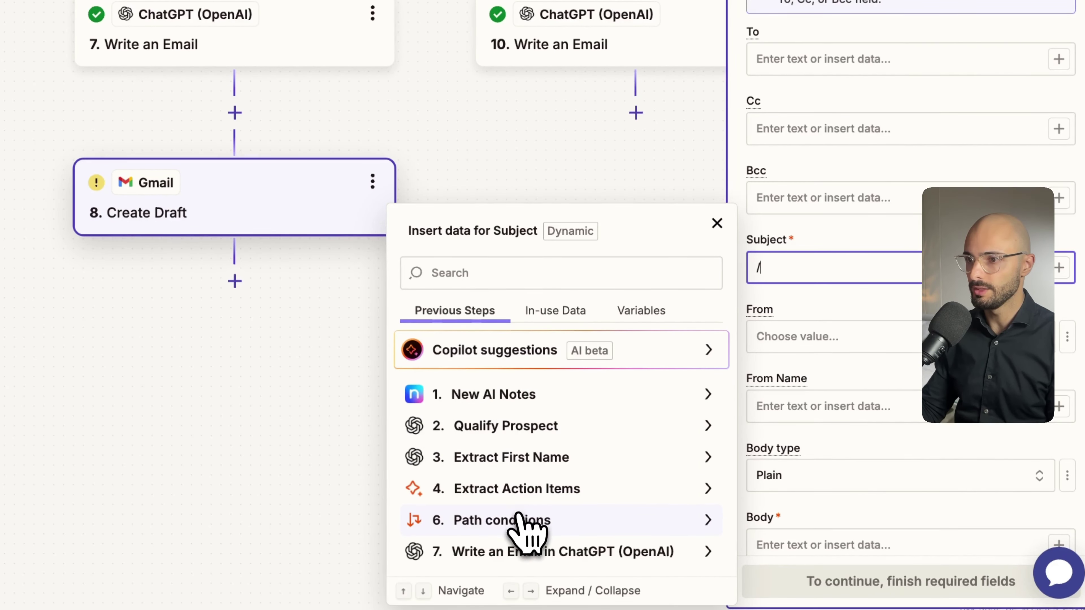
{"action": "left_click", "coordinate": [533, 551]}
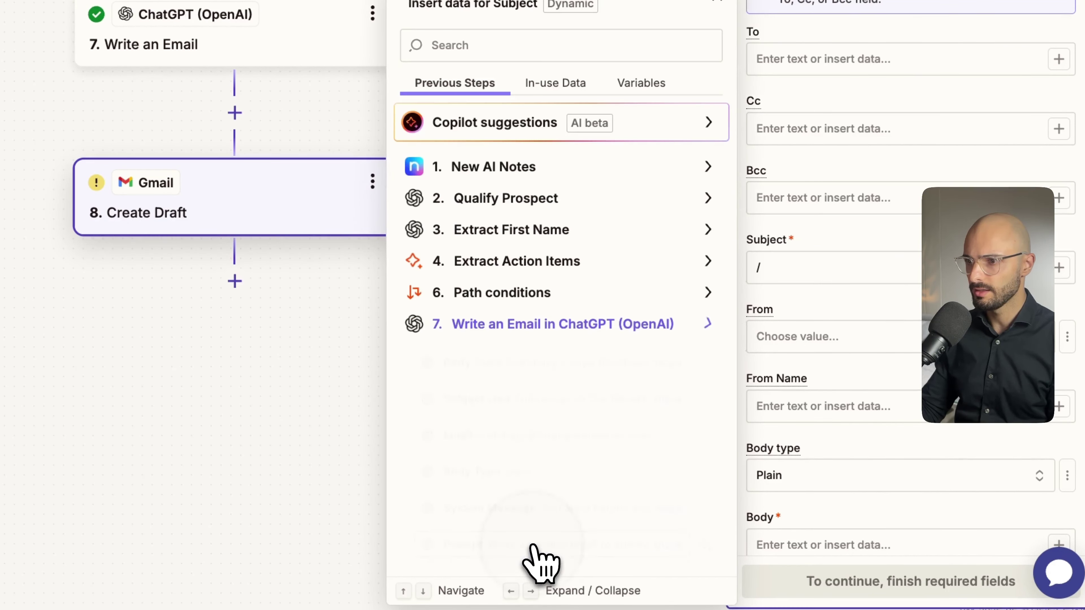
{"action": "left_click", "coordinate": [500, 402]}
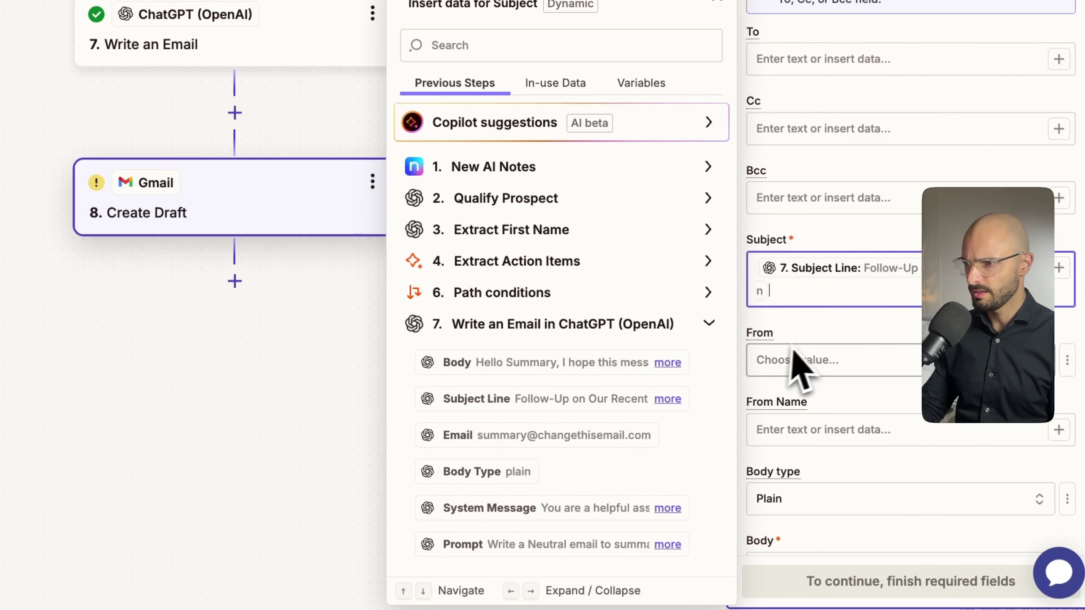
- Select the Futurise address as the draft's From value and enter the sender's first name as From Name
{"action": "left_click", "coordinate": [801, 343]}
{"action": "left_click", "coordinate": [791, 359]}
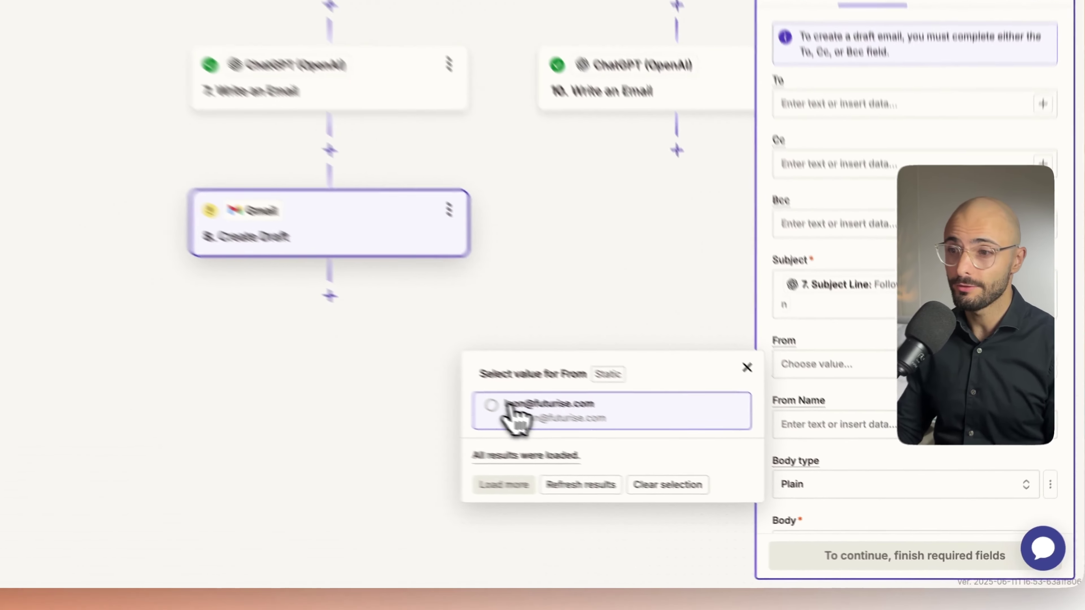
{"action": "left_click", "coordinate": [512, 408]}
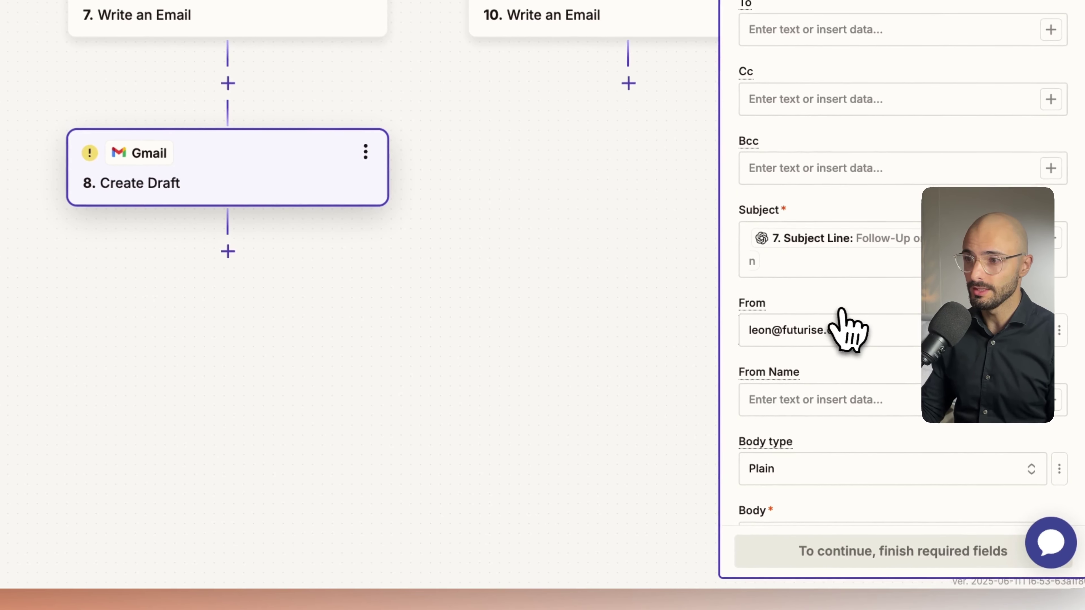
{"action": "scroll", "coordinate": [822, 374], "scroll_direction": "down", "scroll_amount": 2}
{"action": "left_click", "coordinate": [798, 307]}
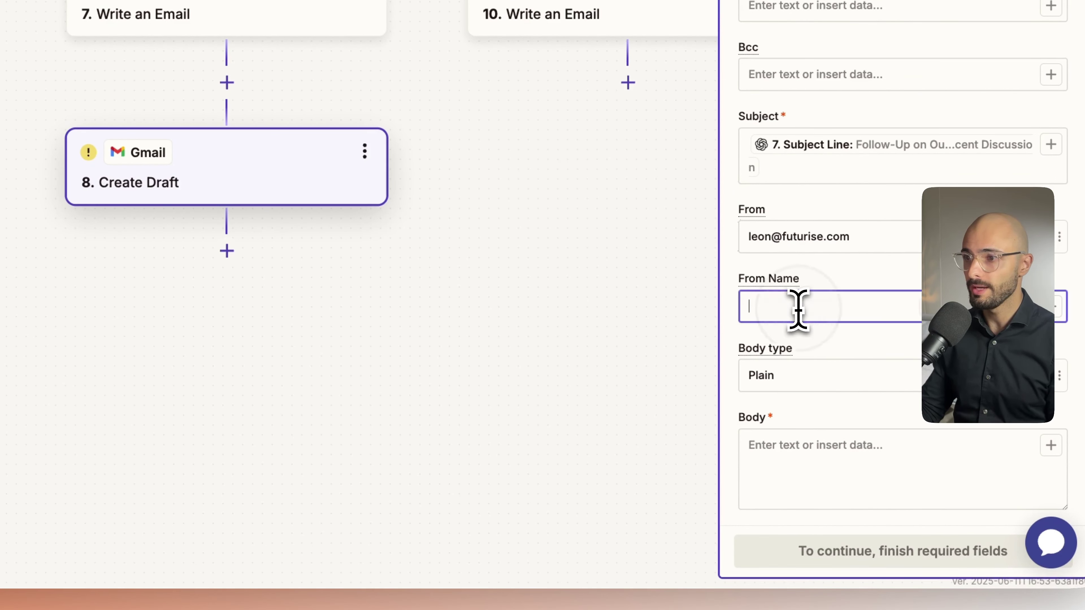
{"action": "type", "text": "Leon"}
- Set the Gmail draft's Body to the Body value from step 7, Write an Email
{"action": "scroll", "coordinate": [854, 341], "scroll_direction": "down", "scroll_amount": 2}
{"action": "left_click", "coordinate": [811, 398]}
{"action": "type", "text": "/"}
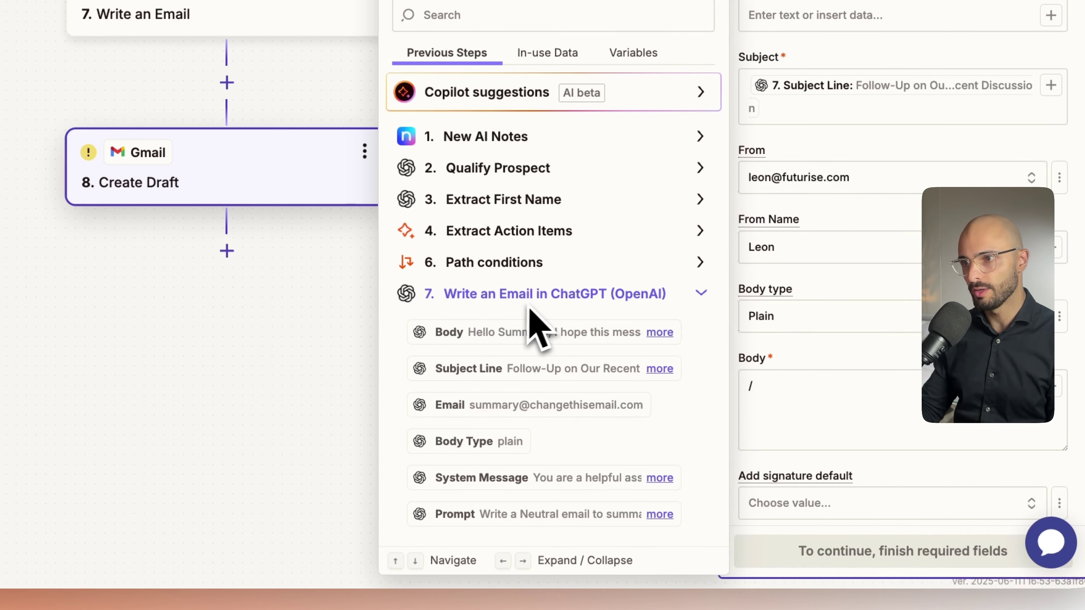
{"action": "left_click", "coordinate": [487, 338]}
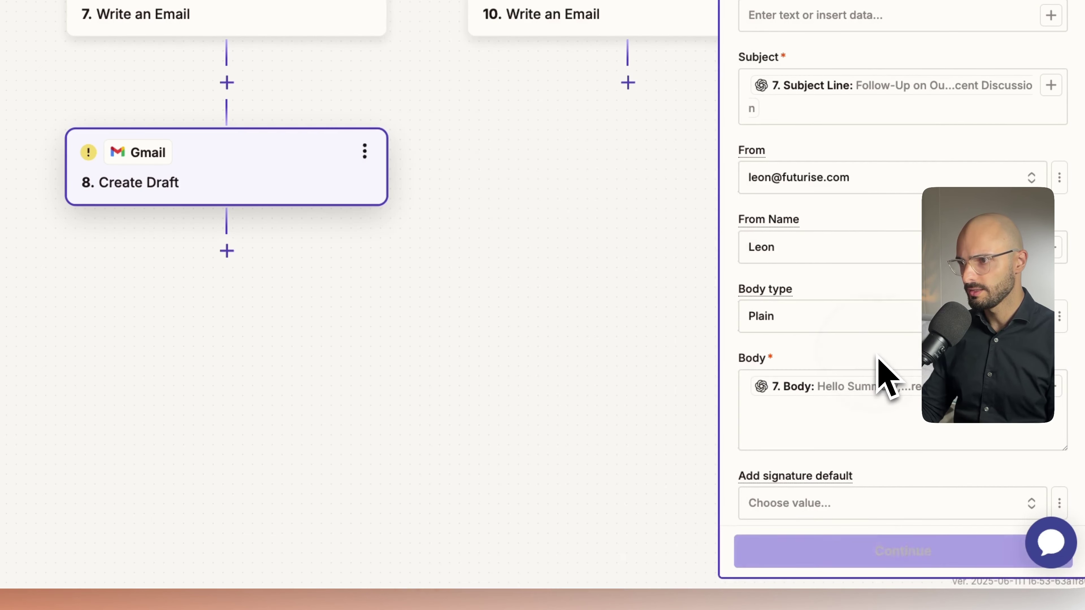
- Look through the draft's remaining optional fields and the available Label or mailbox values without selecting any
{"action": "scroll", "coordinate": [878, 359], "scroll_direction": "down", "scroll_amount": 5}
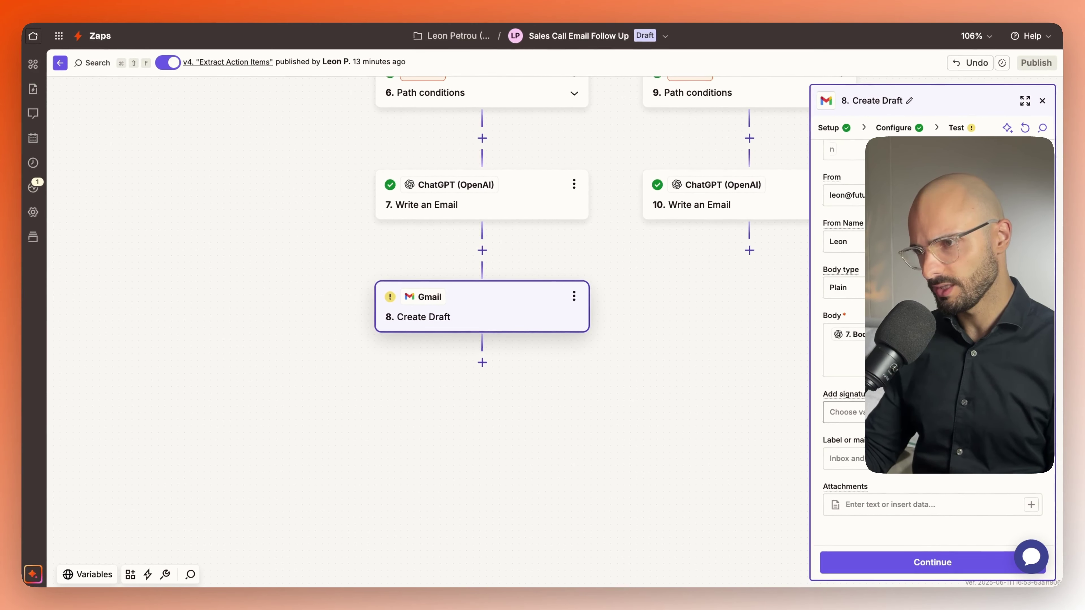
{"action": "left_click", "coordinate": [865, 461]}
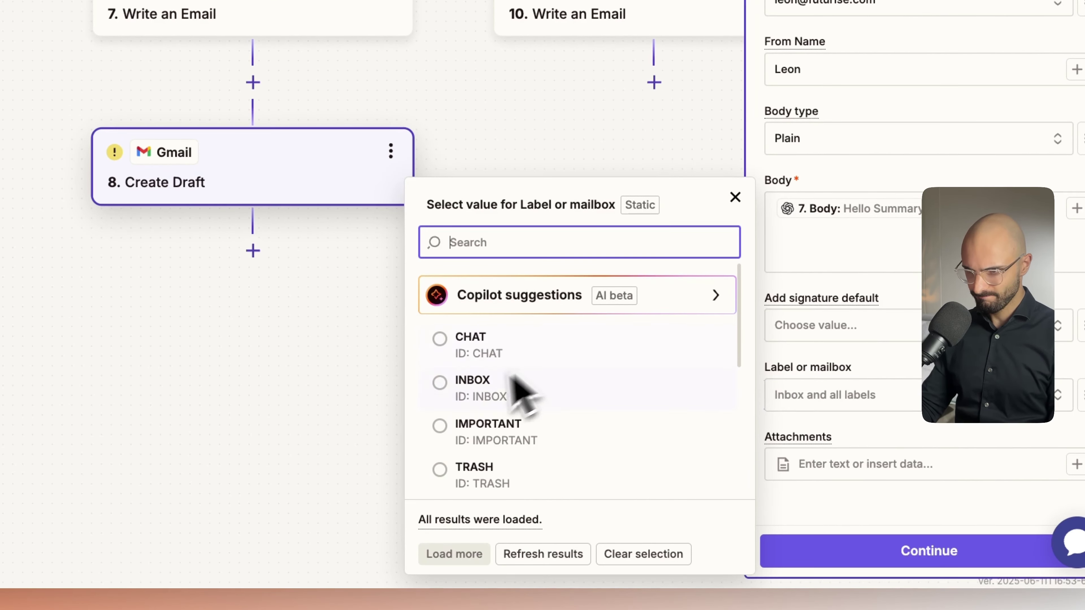
{"action": "scroll", "coordinate": [549, 436], "scroll_direction": "down", "scroll_amount": 5}
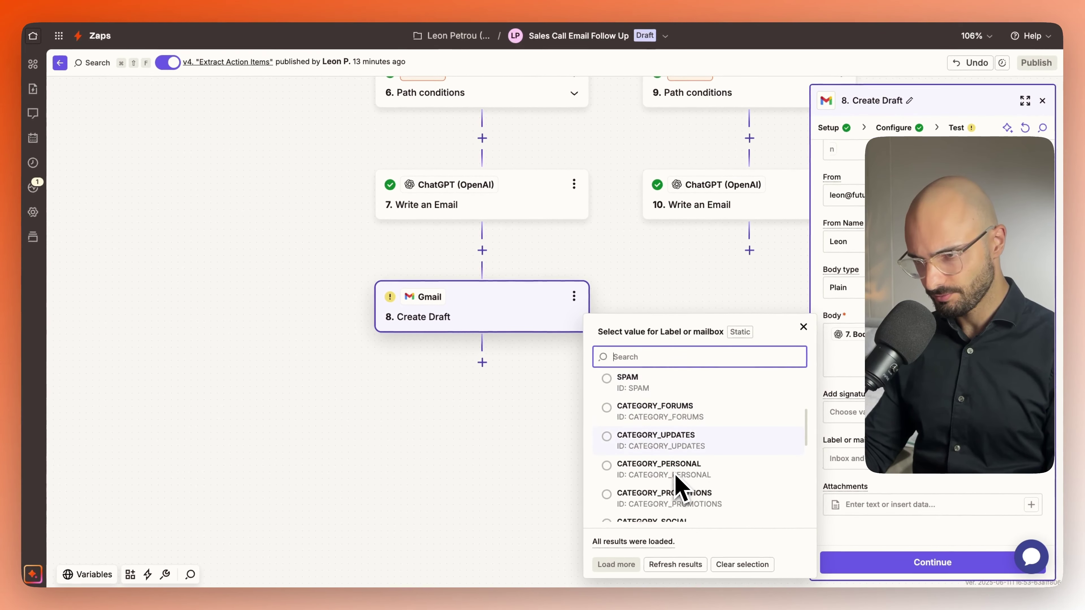
{"action": "scroll", "coordinate": [679, 487], "scroll_direction": "down", "scroll_amount": 1}
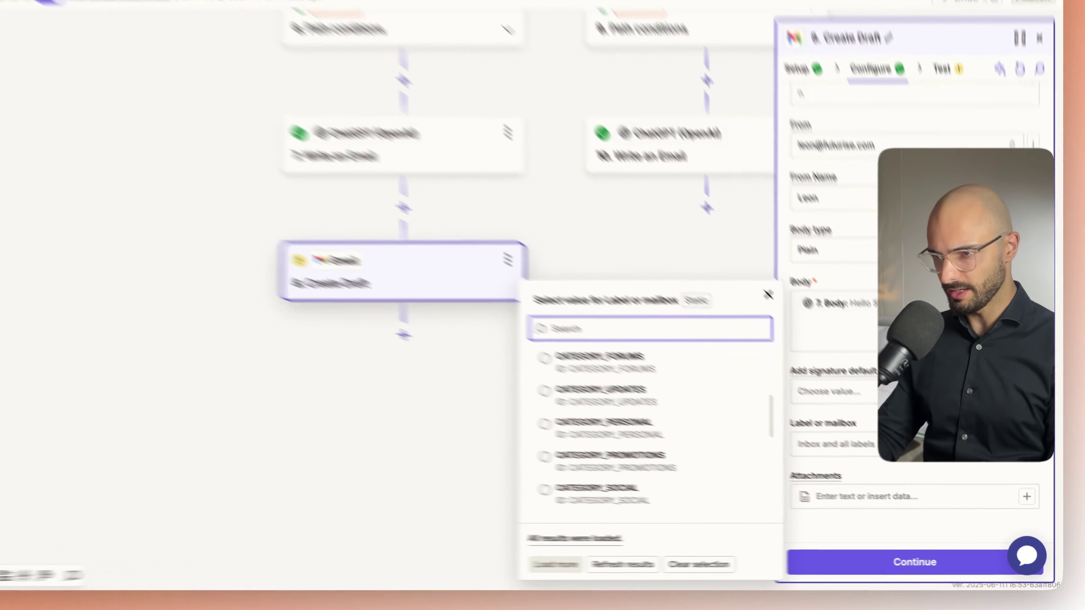
{"action": "key", "text": "Escape"}
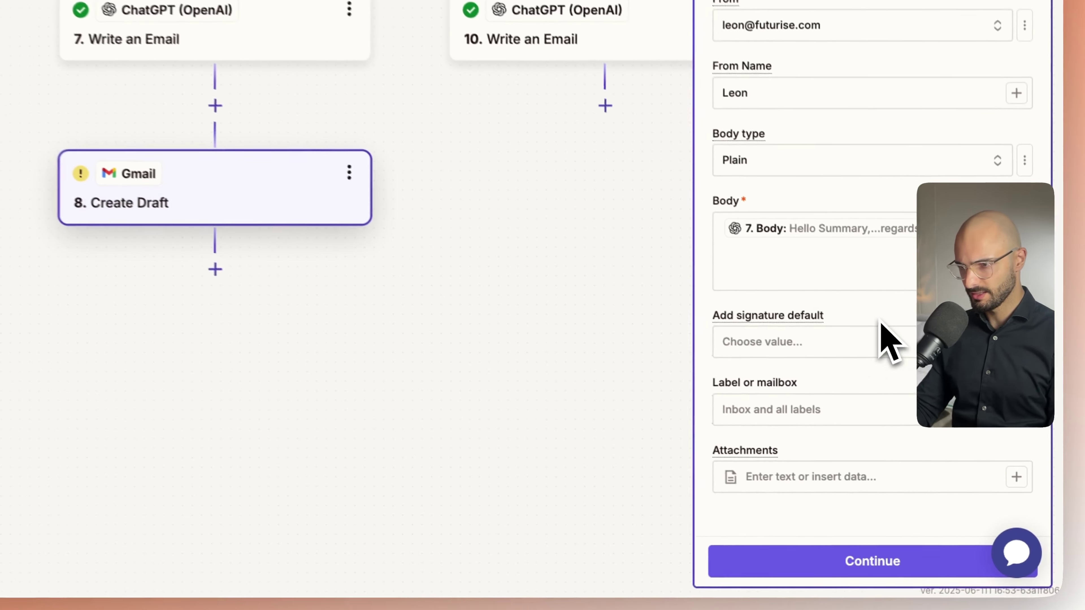
{"action": "scroll", "coordinate": [831, 436], "scroll_direction": "up", "scroll_amount": 5}
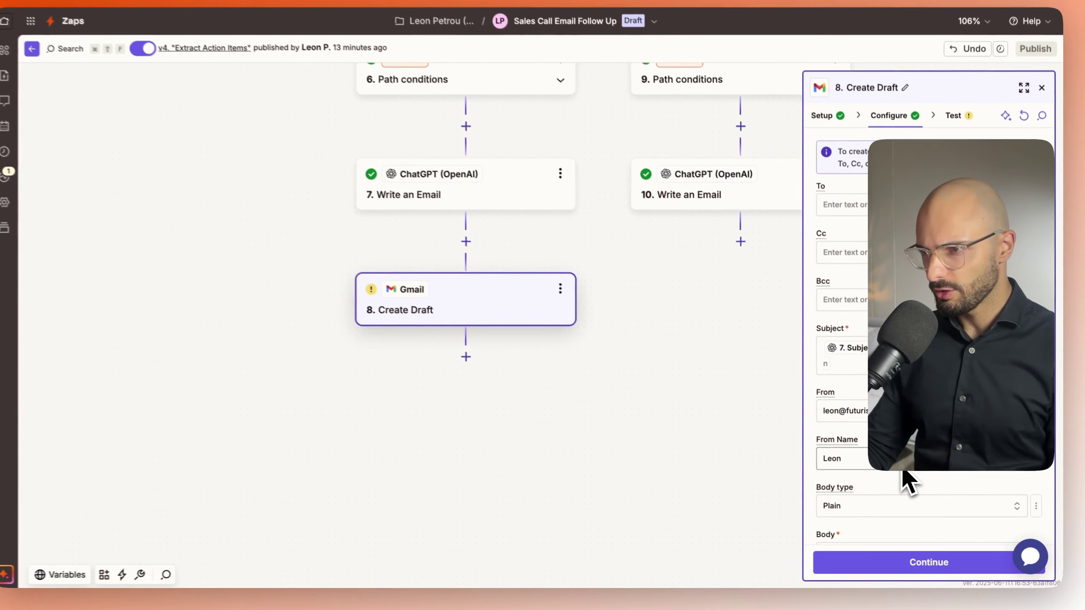
- Finish configuring the Qualified path's Gmail Create Draft action and run its test
{"action": "scroll", "coordinate": [904, 473], "scroll_direction": "down", "scroll_amount": 5}
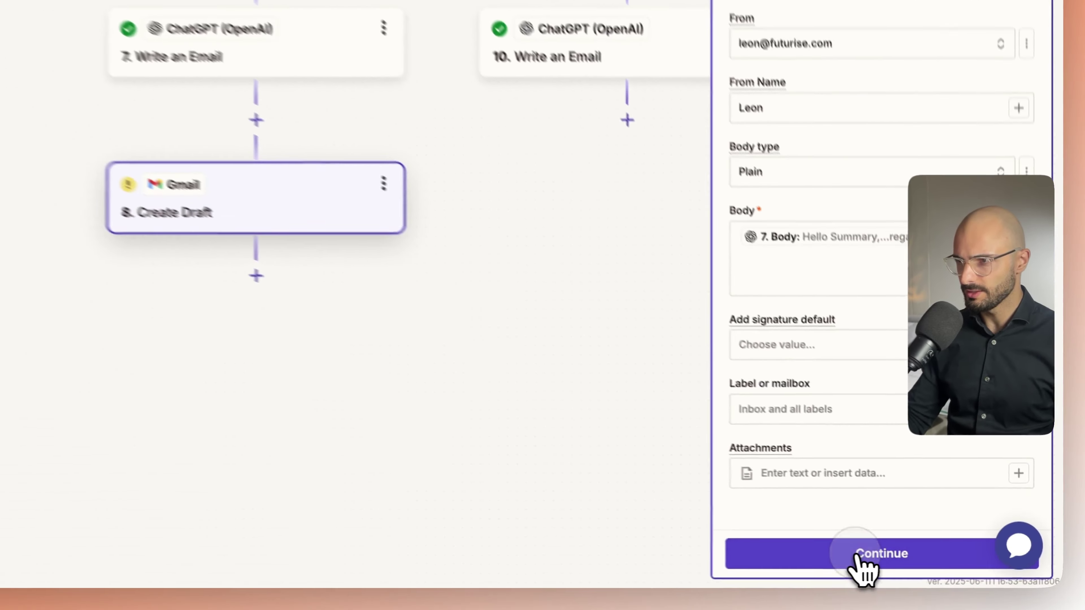
{"action": "left_click", "coordinate": [918, 562]}
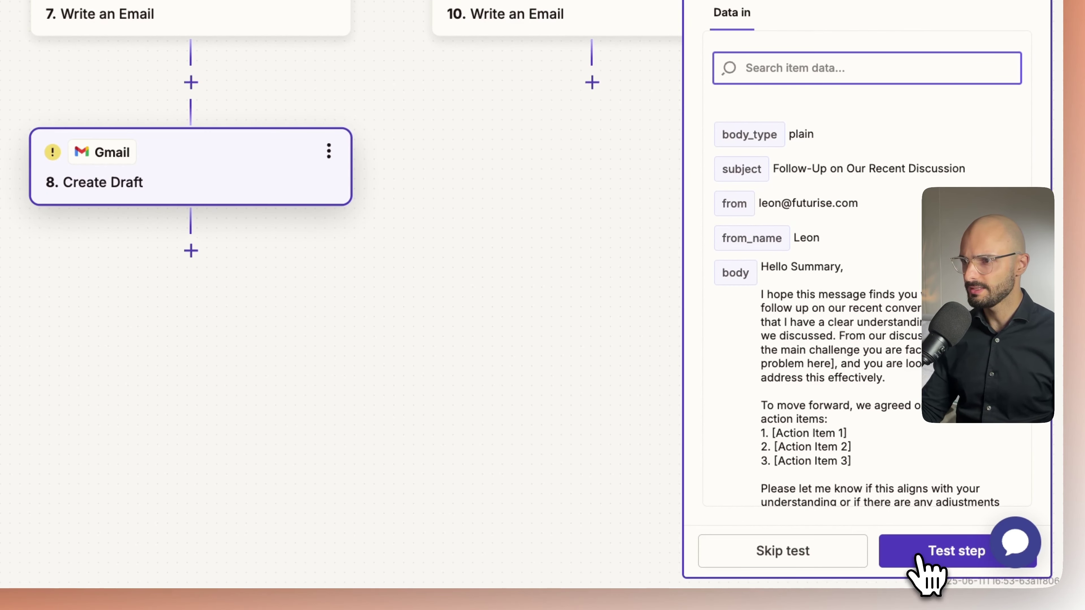
{"action": "left_click", "coordinate": [925, 562]}
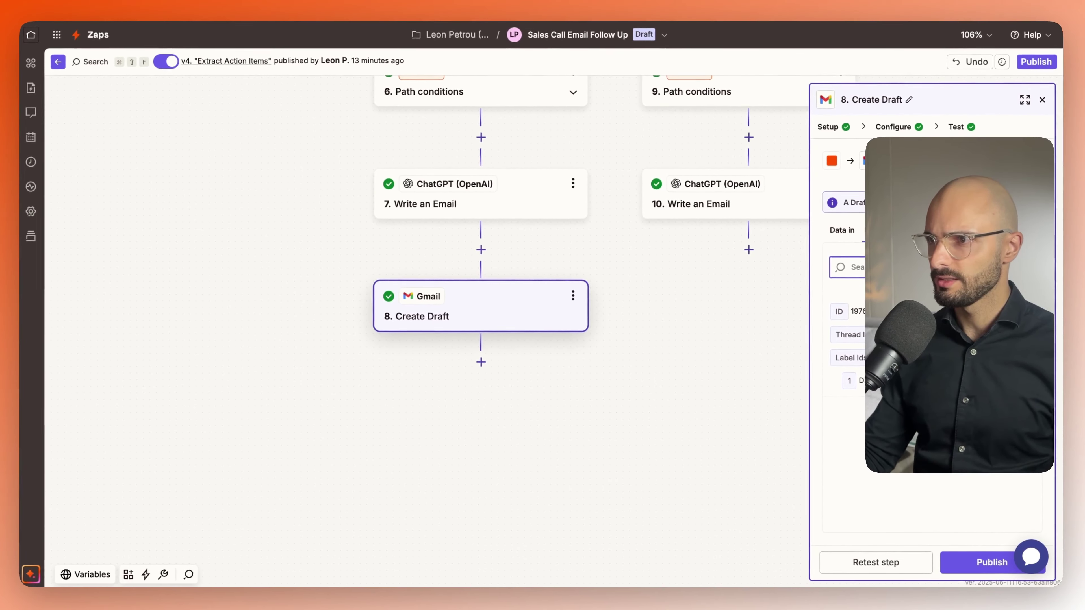
- Switch to Gmail and refresh the Drafts list to check for the test draft
{"action": "mouse_move", "coordinate": [17, 248]}
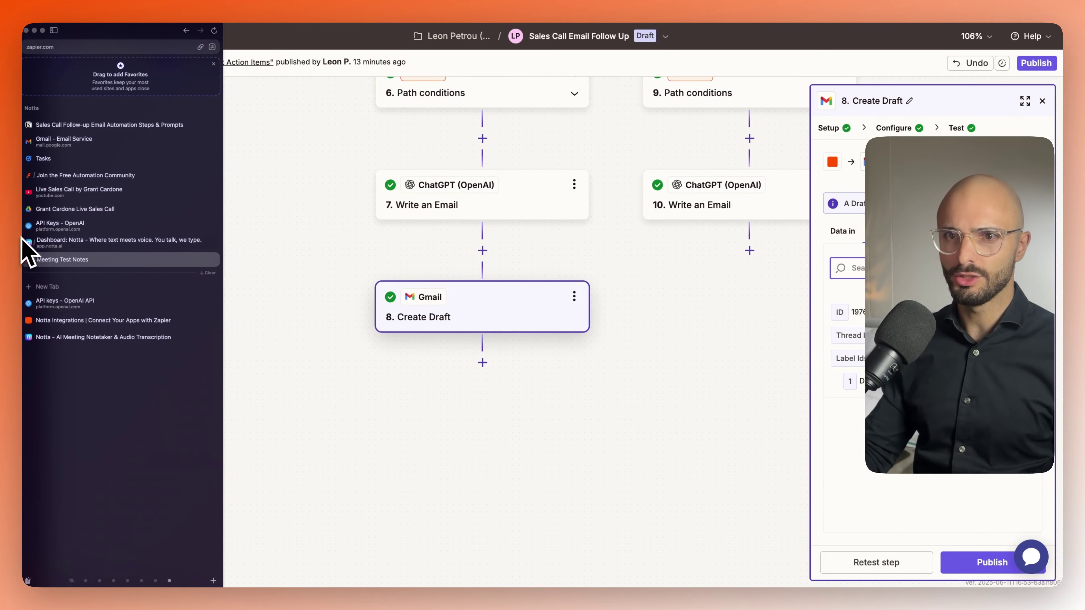
{"action": "left_click", "coordinate": [60, 141]}
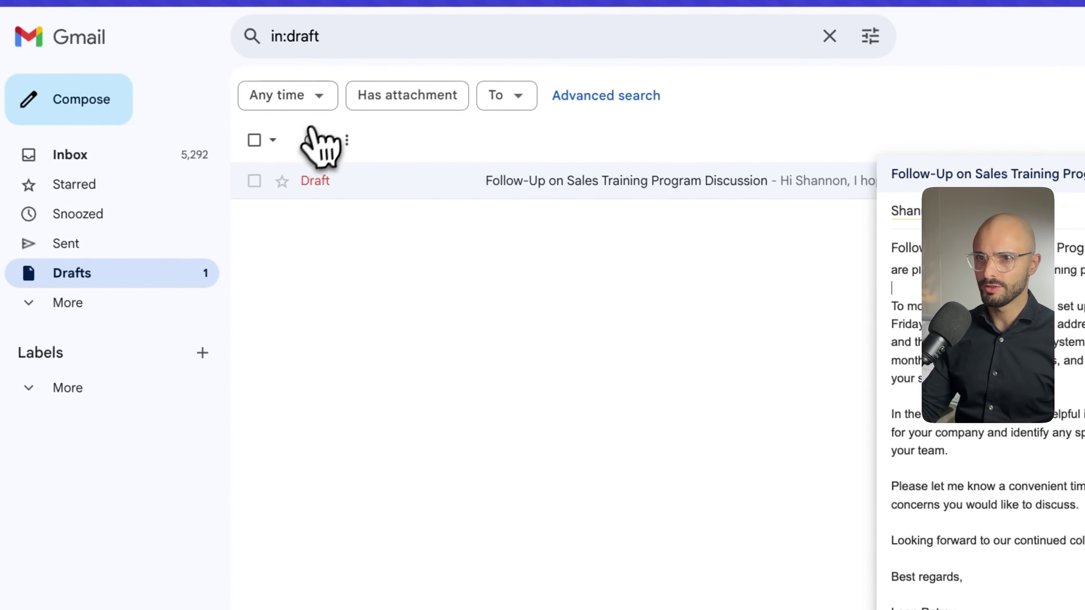
{"action": "left_click", "coordinate": [309, 138]}
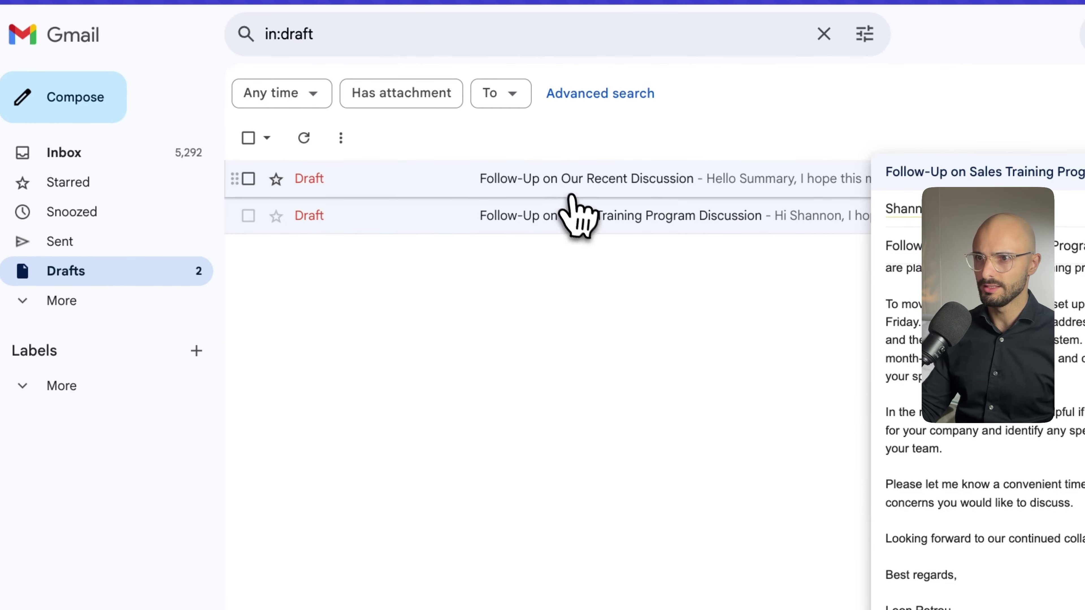
- Open the "Follow-Up on Our Recent Discussion" test draft and read through the "Follow-Up on Sales Training Program Discussion" draft for comparison
{"action": "left_click", "coordinate": [553, 179]}
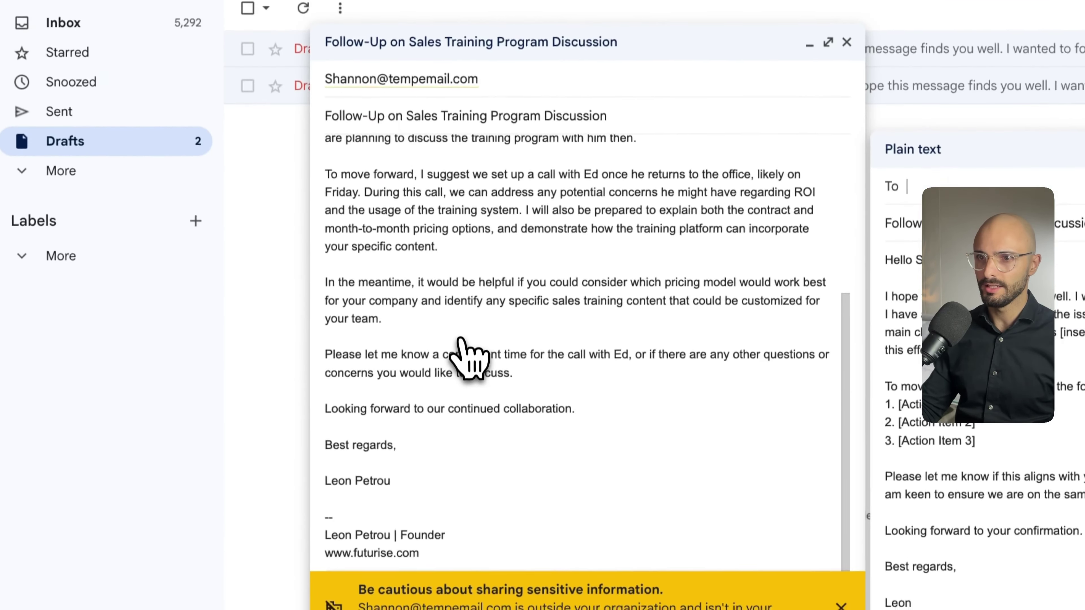
{"action": "scroll", "coordinate": [462, 471], "scroll_direction": "up", "scroll_amount": 5}
{"action": "scroll", "coordinate": [461, 470], "scroll_direction": "down", "scroll_amount": 2}
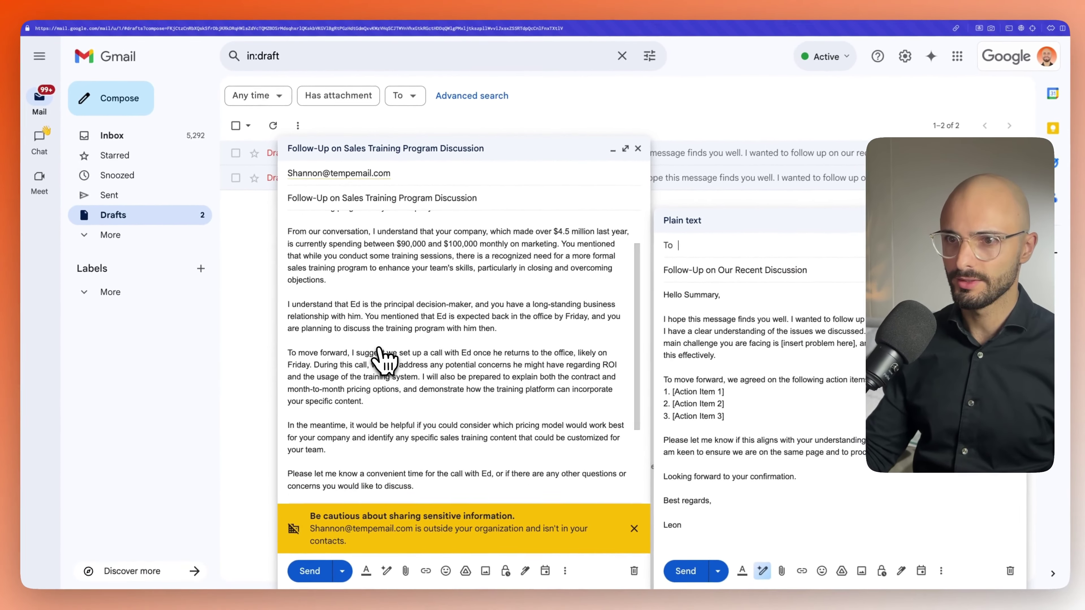
- Return to the Zap and add a Gmail Create Draft step after Write an Email in the Disqualified path
{"action": "mouse_move", "coordinate": [24, 213]}
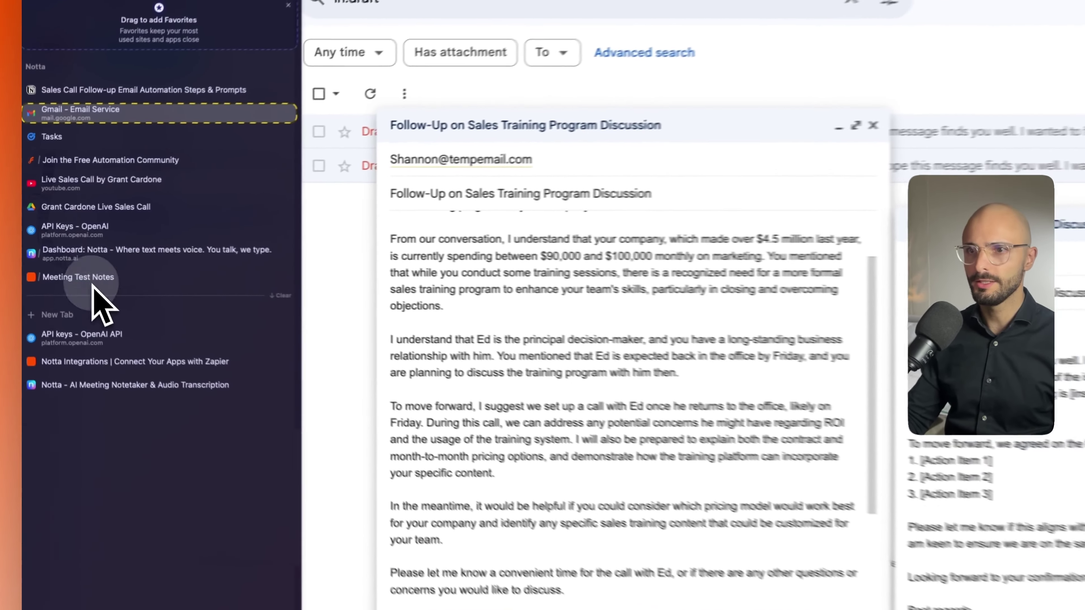
{"action": "left_click", "coordinate": [62, 260]}
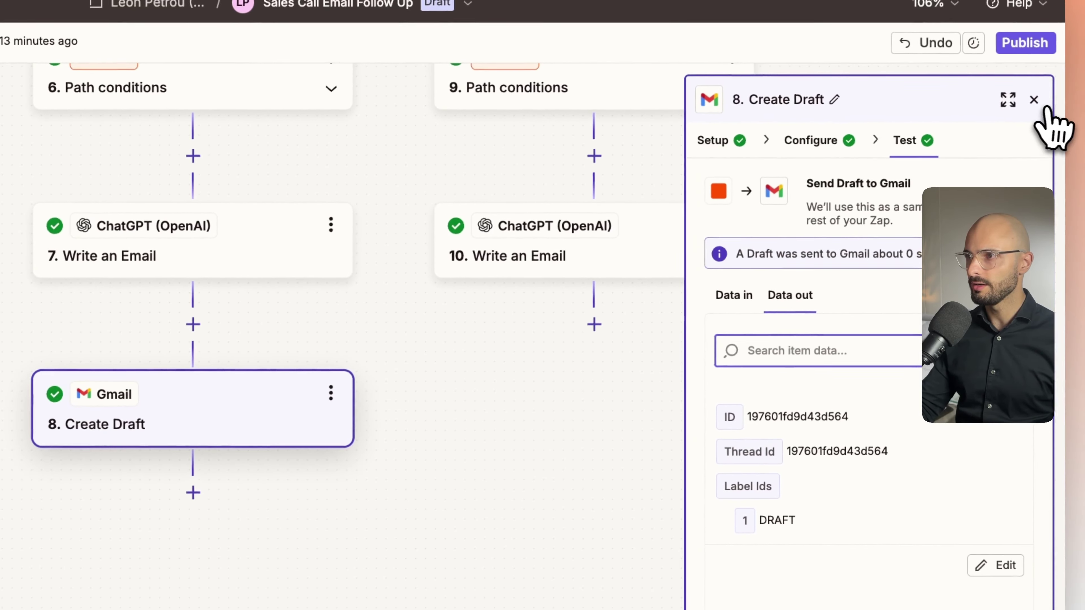
{"action": "left_click", "coordinate": [1034, 99]}
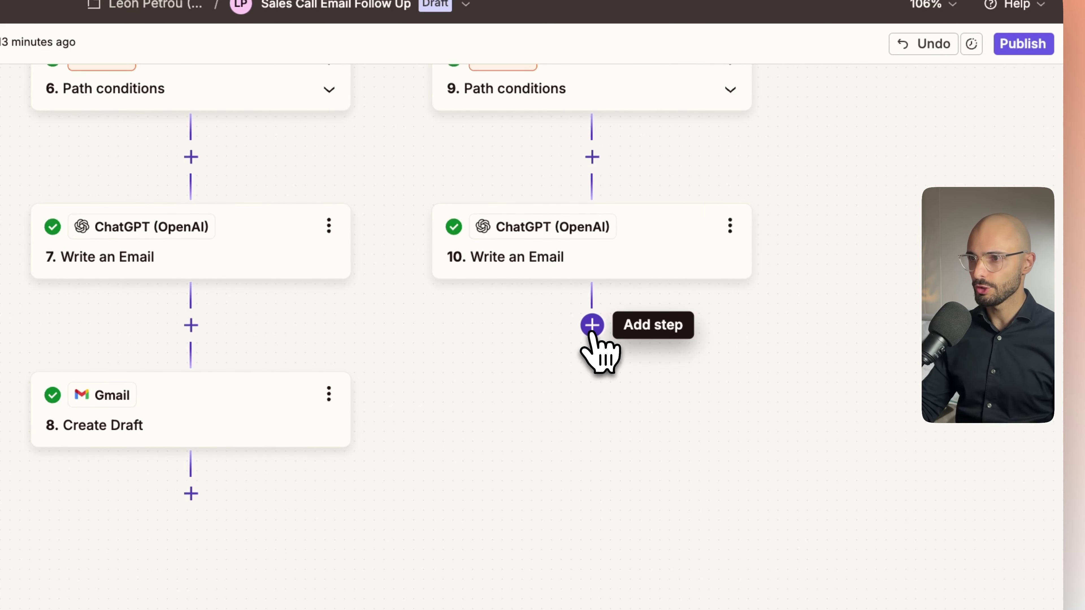
{"action": "left_click", "coordinate": [591, 326]}
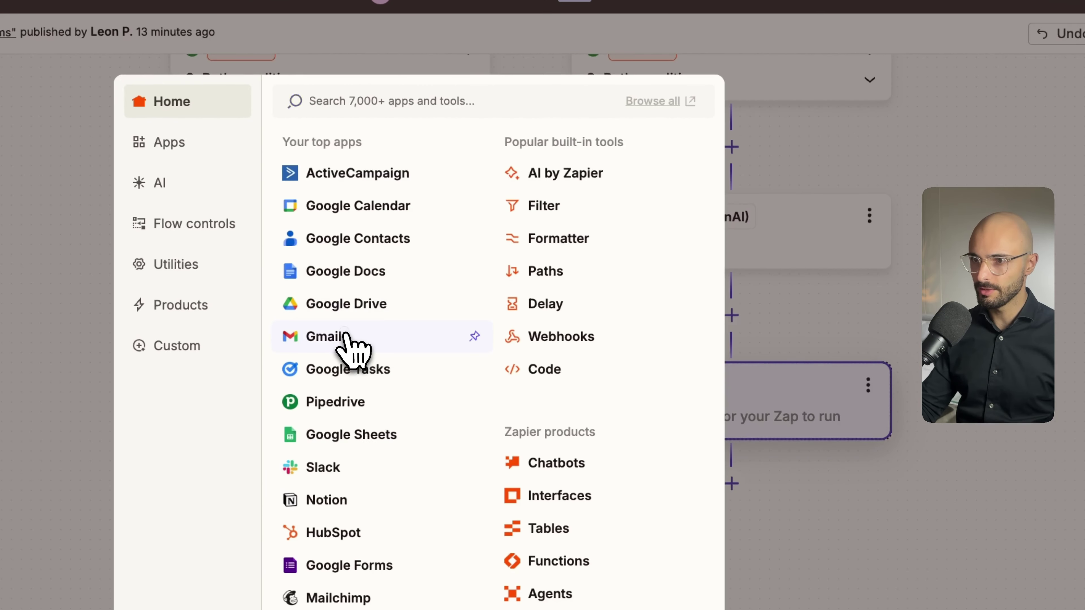
{"action": "left_click", "coordinate": [209, 346]}
{"action": "left_click", "coordinate": [429, 416]}
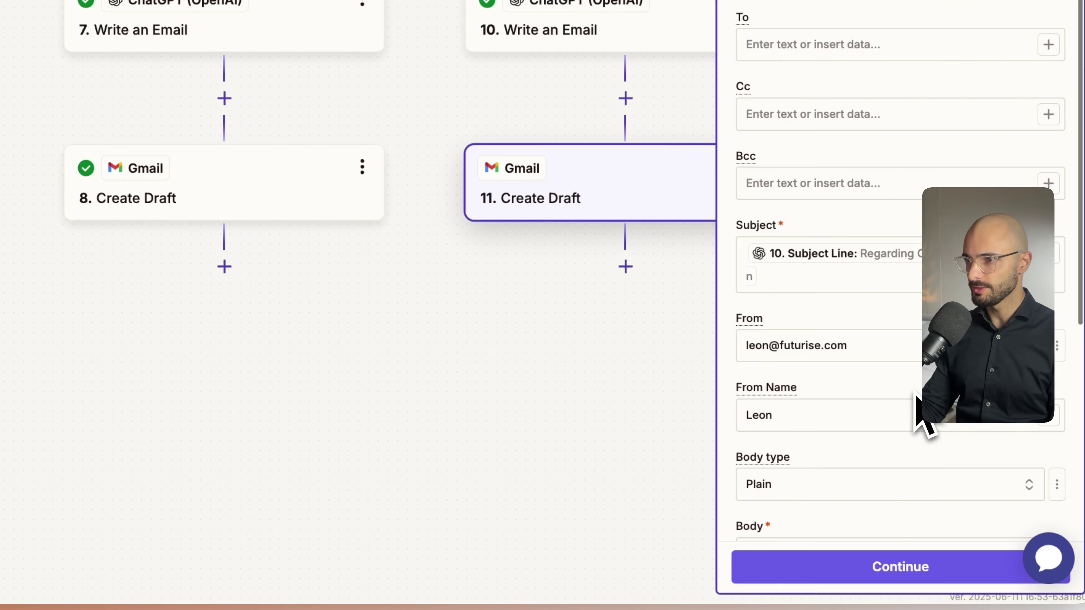
- Finish configuring the Disqualified path's Gmail Create Draft action and run its test
{"action": "scroll", "coordinate": [920, 416], "scroll_direction": "down", "scroll_amount": 7}
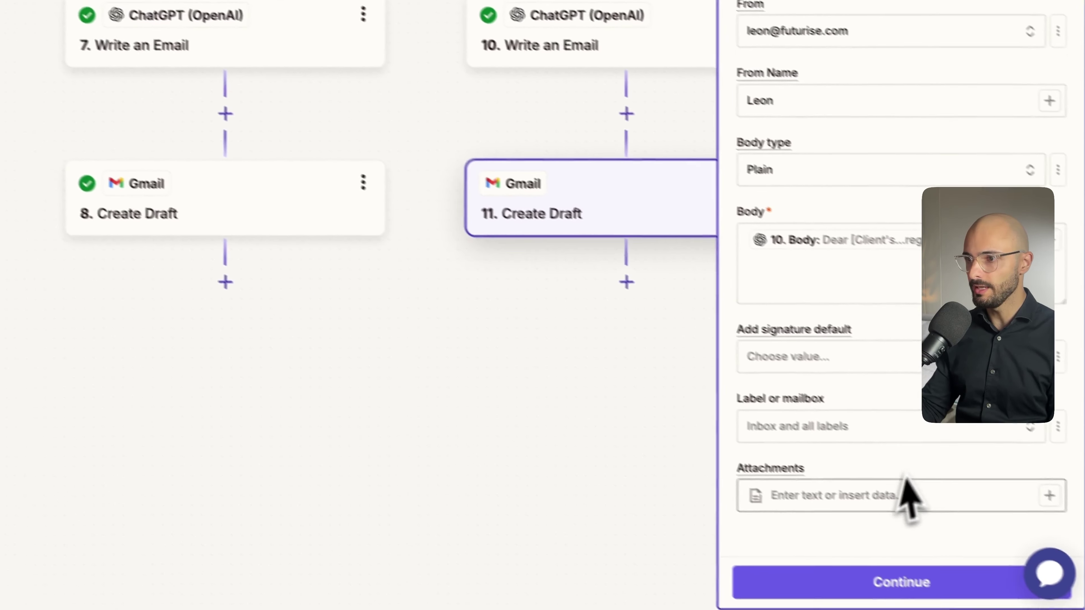
{"action": "left_click", "coordinate": [875, 579]}
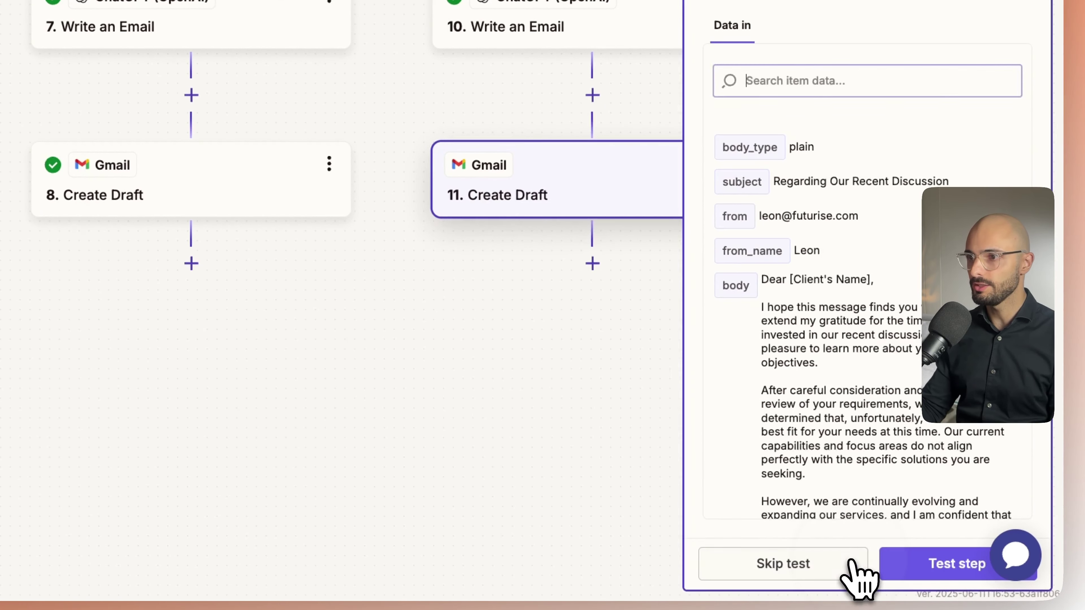
{"action": "left_click", "coordinate": [935, 574]}
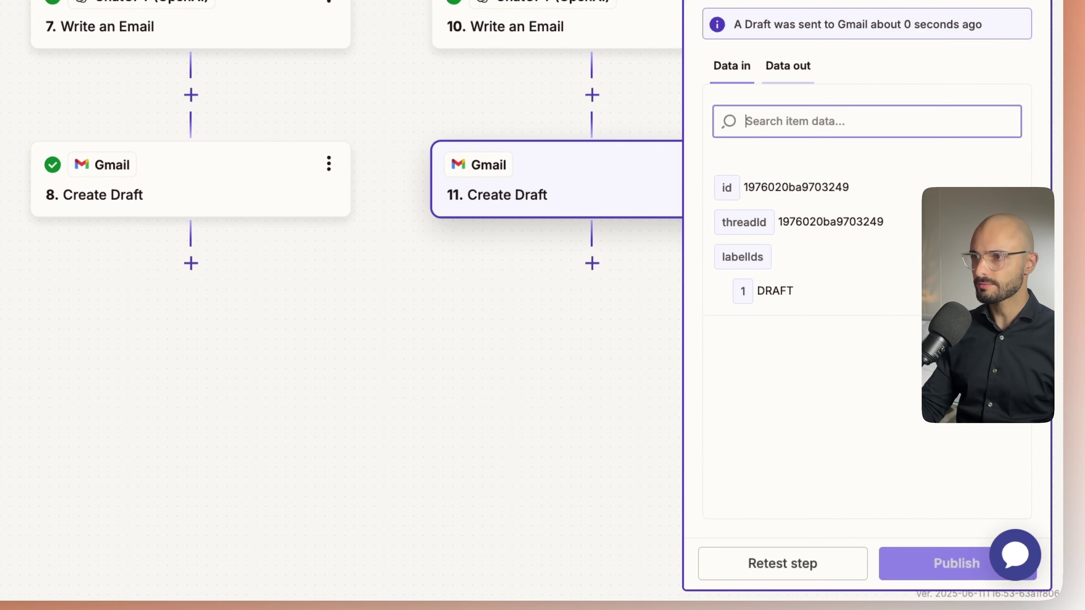
- Switch to Gmail, close the Sales Training draft, refresh Drafts and open "Regarding Our Recent Discussion" to check the test draft
{"action": "mouse_move", "coordinate": [8, 277]}
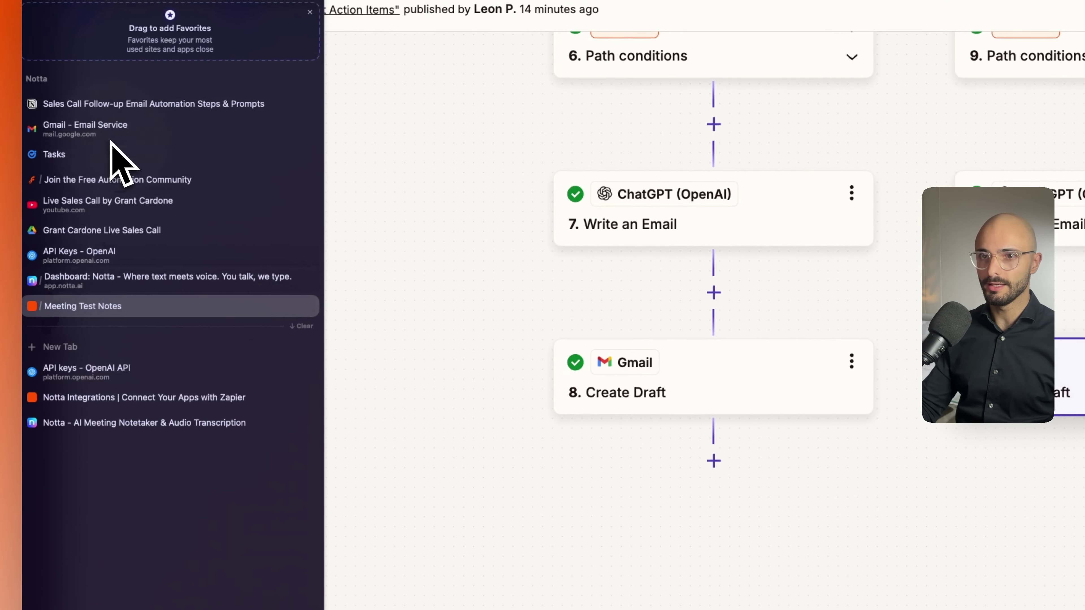
{"action": "left_click", "coordinate": [109, 130]}
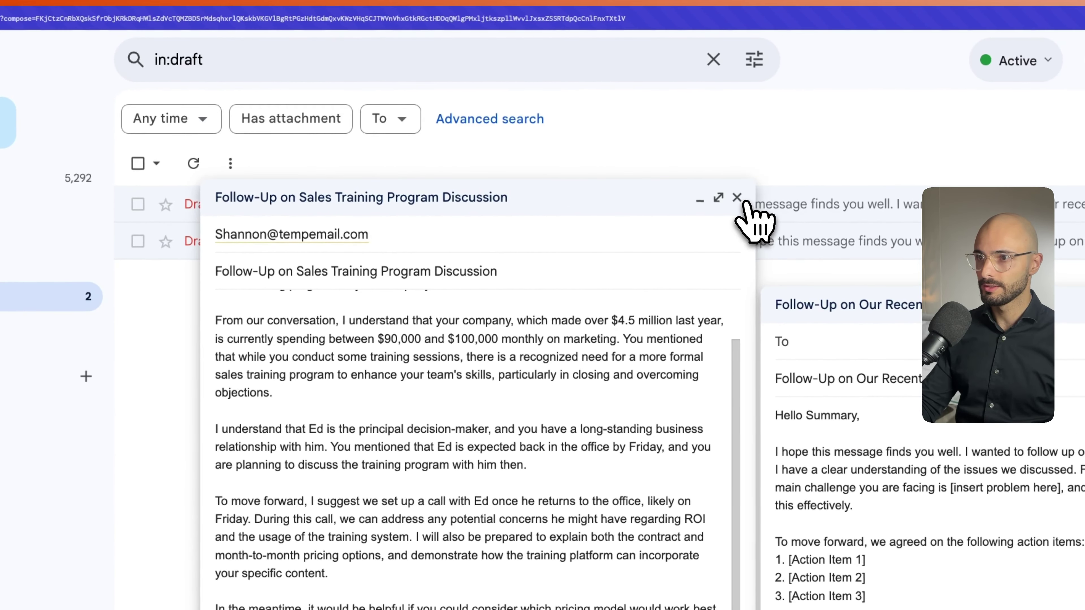
{"action": "left_click", "coordinate": [737, 198]}
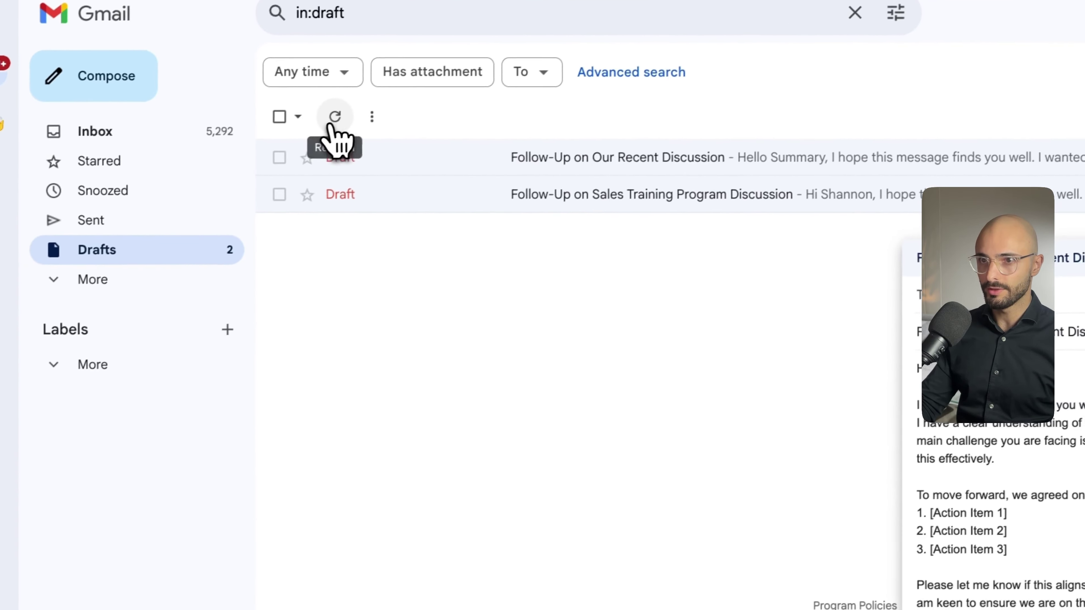
{"action": "left_click", "coordinate": [334, 121]}
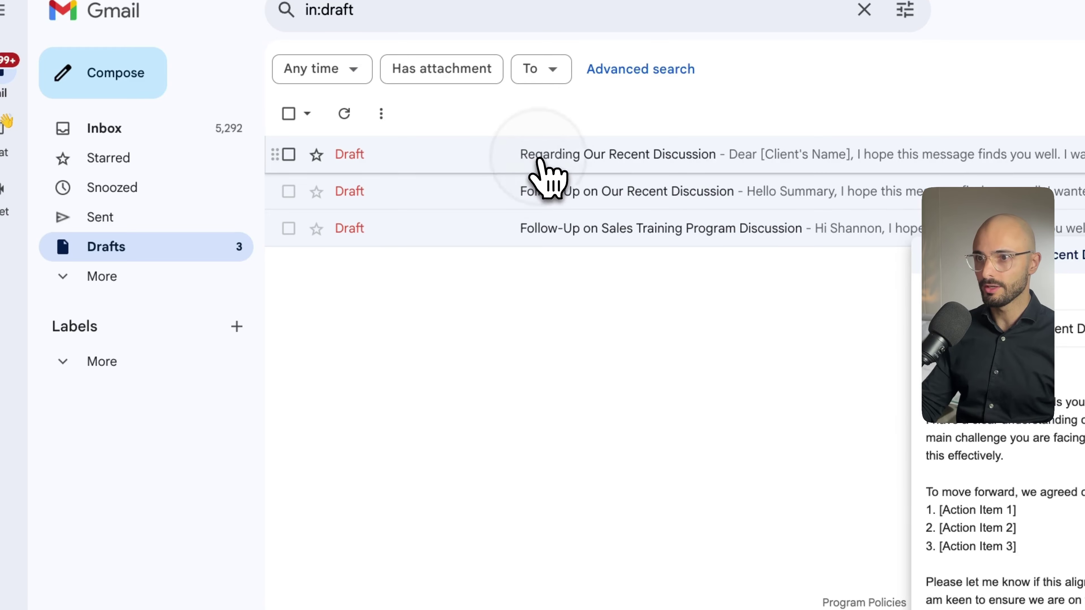
{"action": "left_click", "coordinate": [540, 180]}
{"action": "left_click_drag", "start_coordinate": [429, 384], "coordinate": [399, 527]}
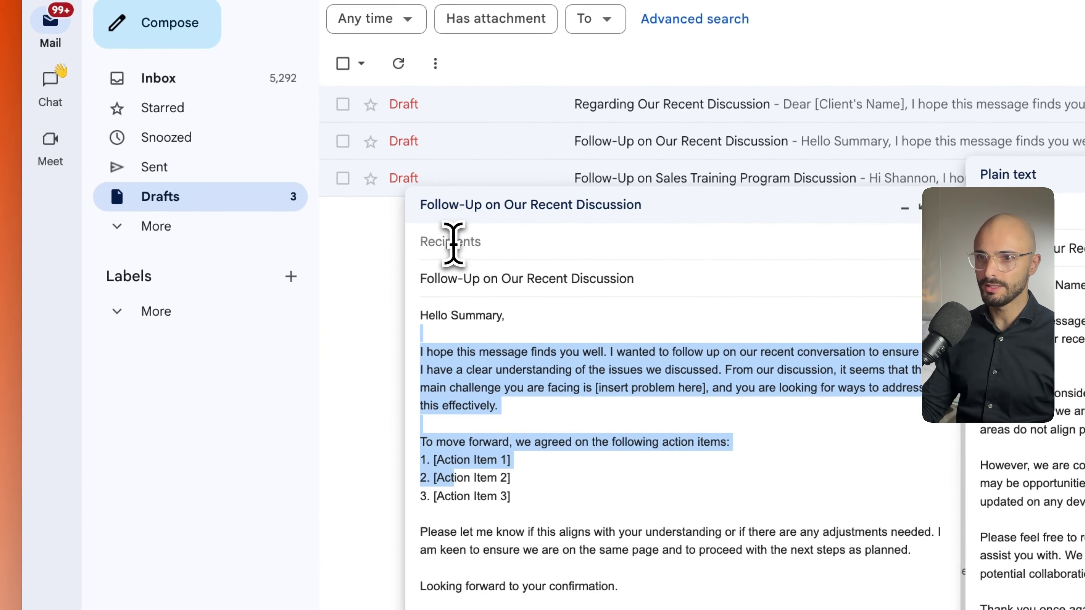
- Copy the invitee's email from the calendar event and paste it as the recipient of the "Follow-Up on Our Recent Discussion" draft
{"action": "left_click", "coordinate": [453, 243]}
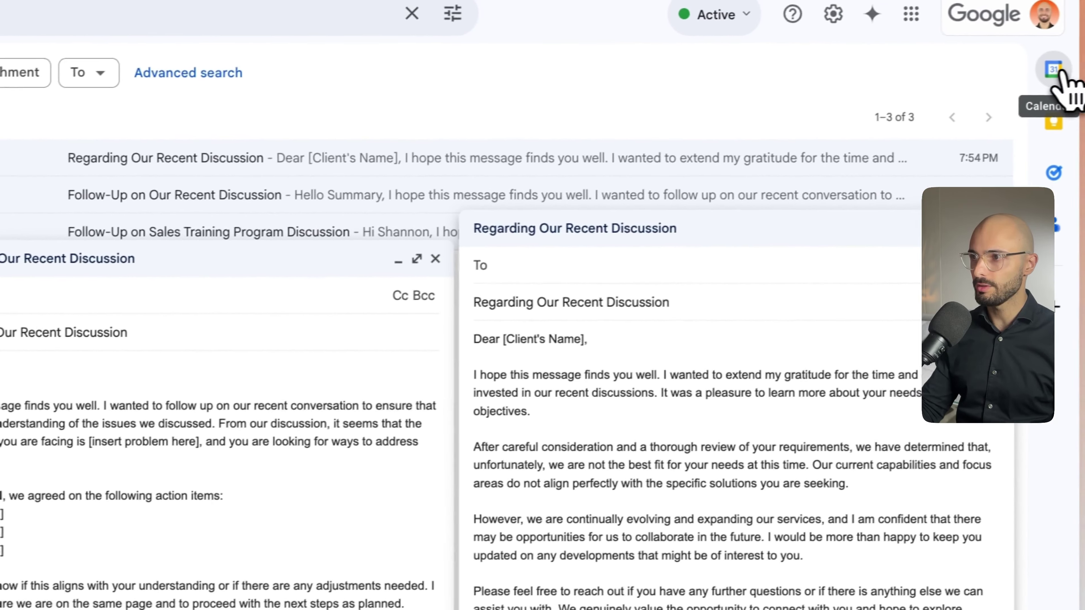
{"action": "left_click", "coordinate": [1050, 74]}
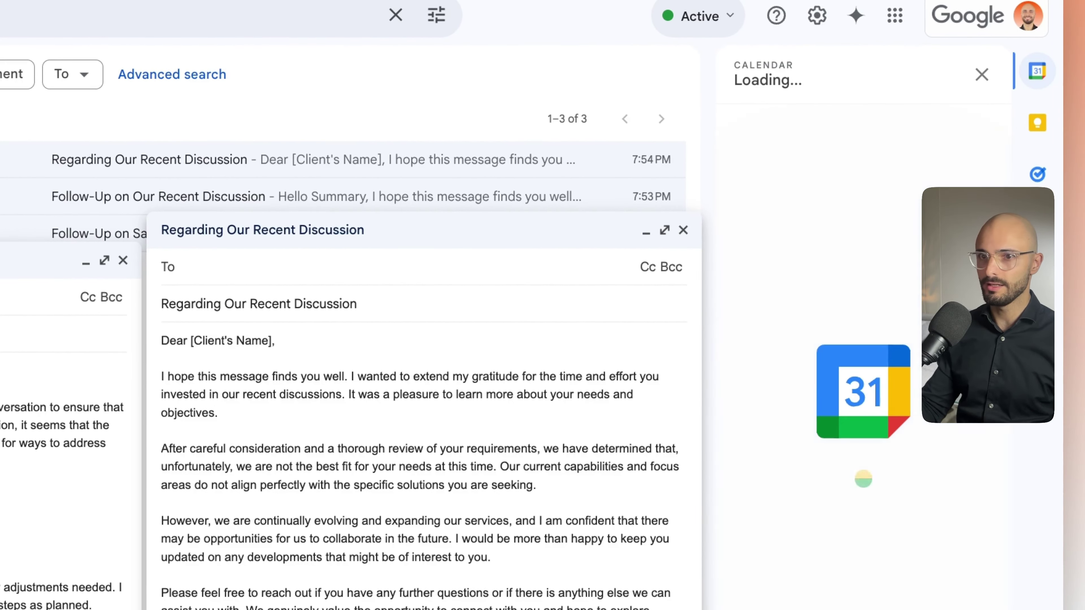
{"action": "left_click", "coordinate": [824, 465]}
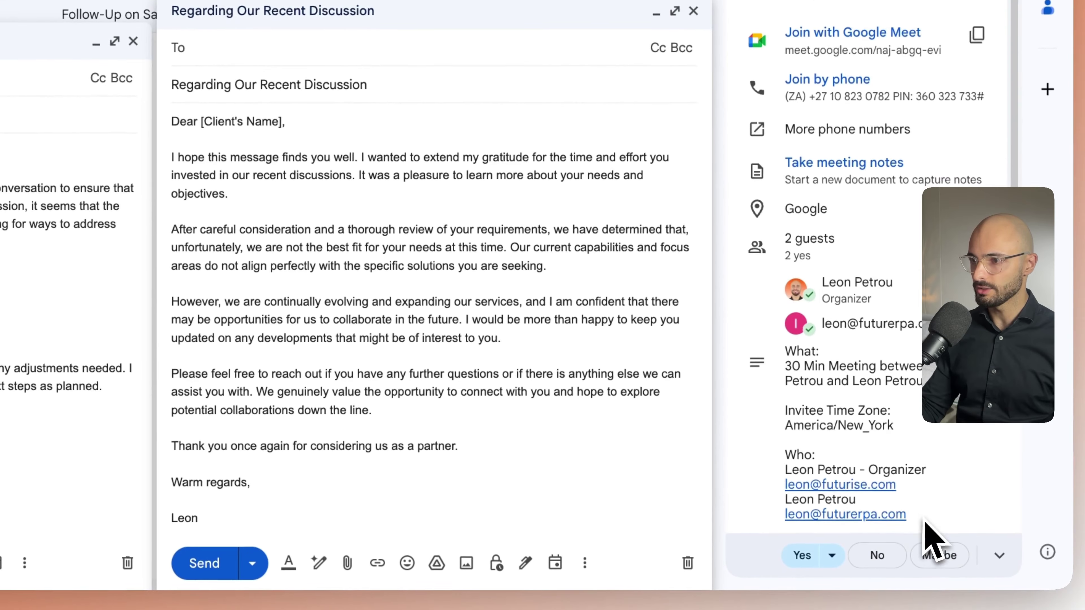
{"action": "left_click_drag", "start_coordinate": [907, 513], "coordinate": [787, 514]}
{"action": "key", "text": "ctrl+c"}
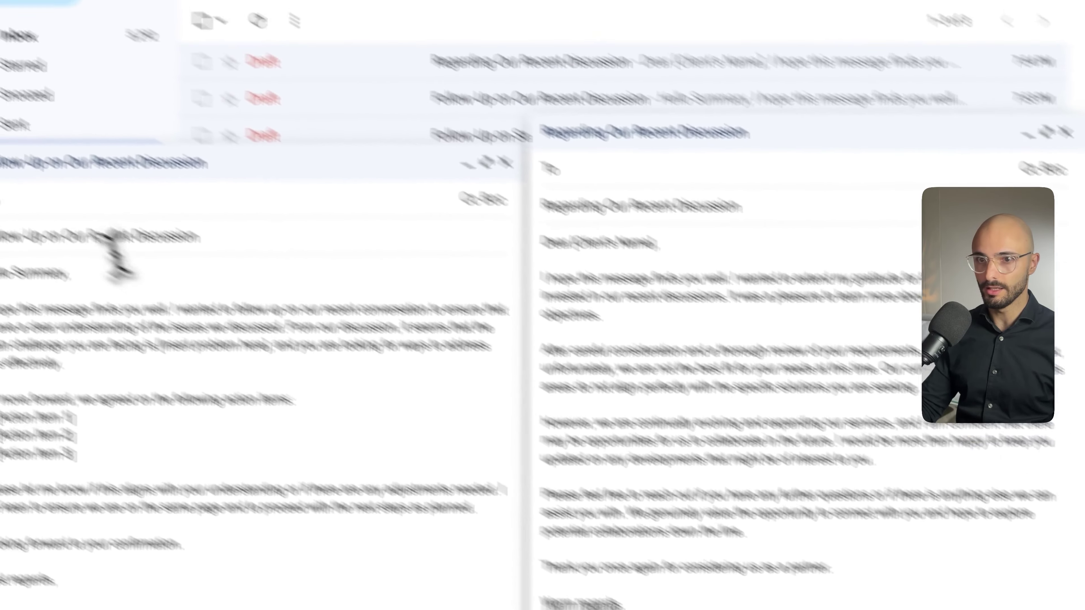
{"action": "left_click", "coordinate": [145, 274]}
{"action": "key", "text": "ctrl+v"}
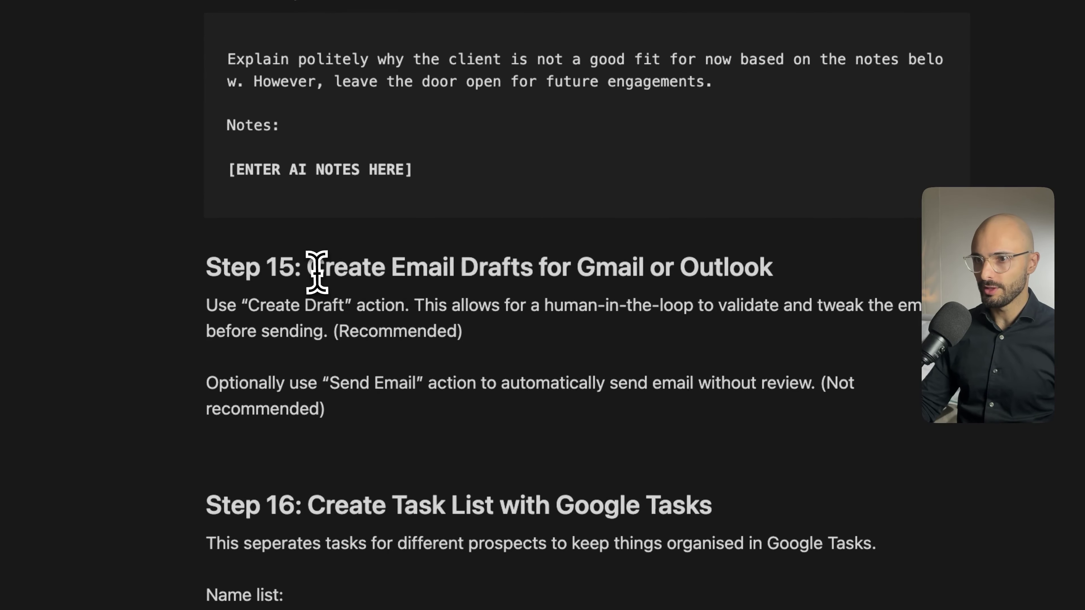
- Read Steps 15 and 16 of the automation guide on creating email drafts and a Google Tasks list, including how to name the list
{"action": "left_click_drag", "start_coordinate": [325, 270], "coordinate": [764, 279]}
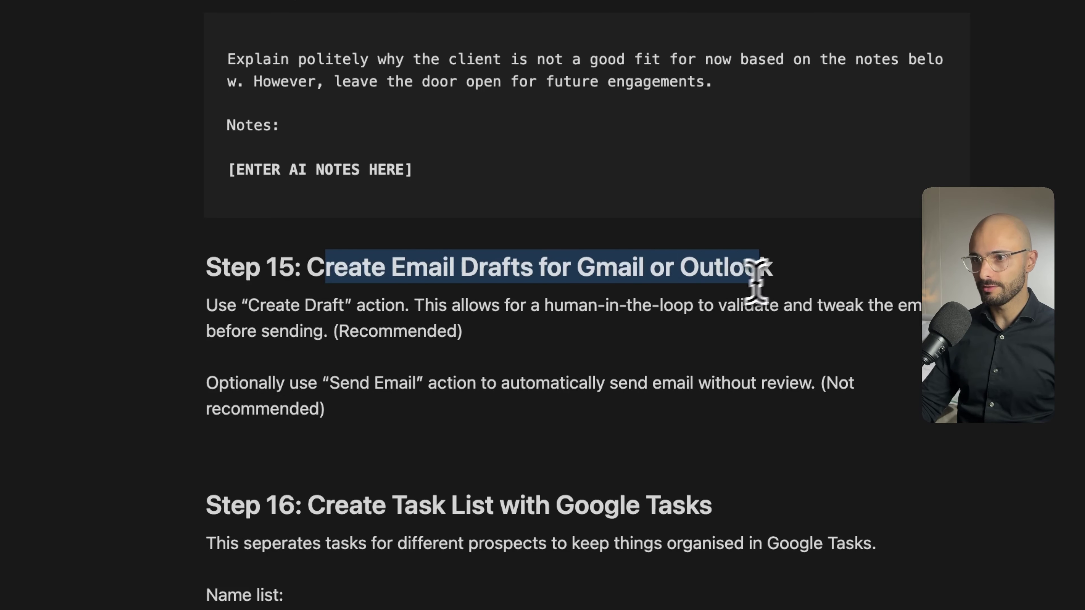
{"action": "scroll", "coordinate": [533, 351], "scroll_direction": "down", "scroll_amount": 3}
{"action": "left_click_drag", "start_coordinate": [348, 401], "coordinate": [617, 395]}
{"action": "scroll", "coordinate": [617, 398], "scroll_direction": "down", "scroll_amount": 3}
{"action": "scroll", "coordinate": [609, 393], "scroll_direction": "down", "scroll_amount": 2}
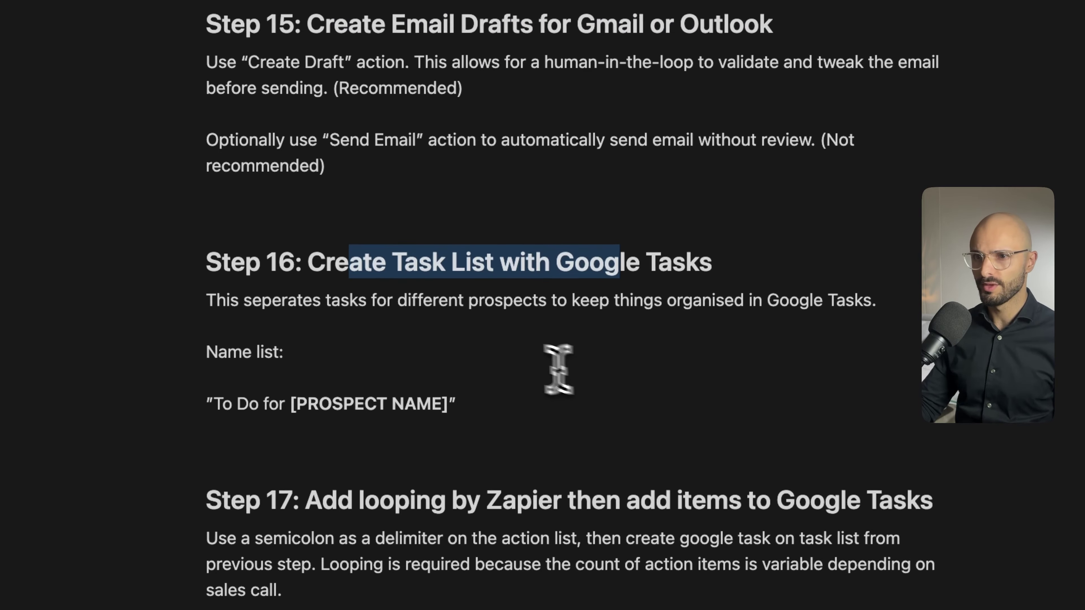
{"action": "left_click", "coordinate": [293, 310]}
{"action": "left_click_drag", "start_coordinate": [263, 301], "coordinate": [792, 330]}
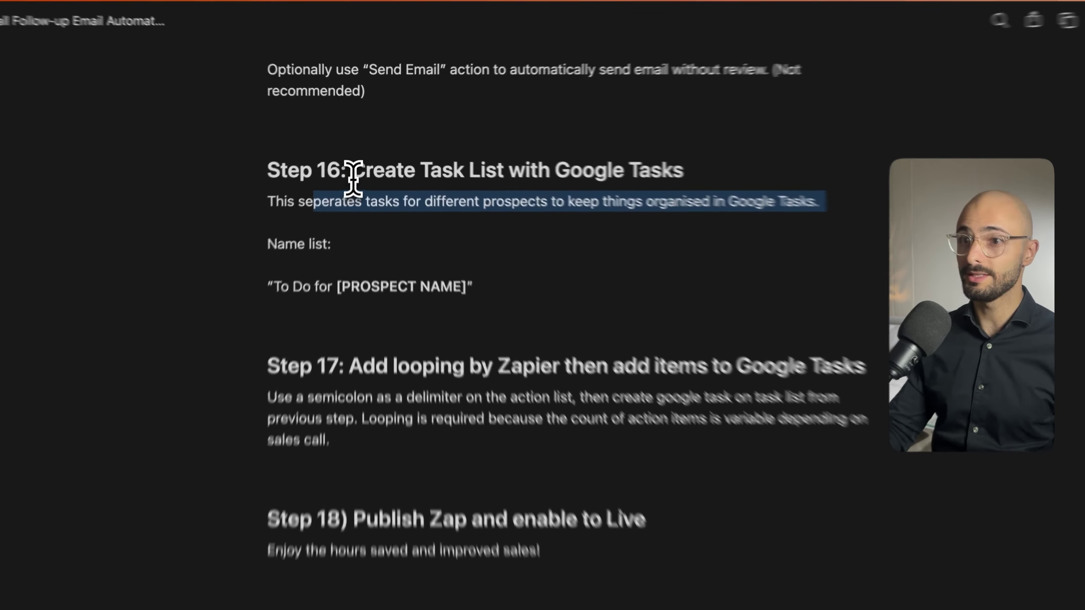
{"action": "left_click_drag", "start_coordinate": [356, 159], "coordinate": [629, 166]}
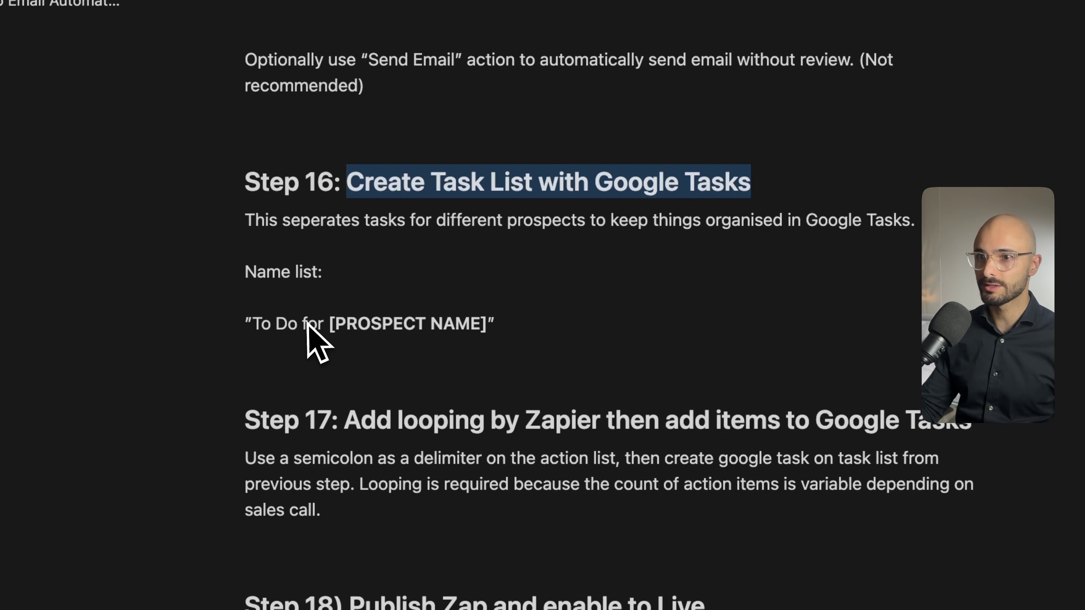
{"action": "left_click", "coordinate": [269, 313]}
{"action": "left_click_drag", "start_coordinate": [256, 325], "coordinate": [465, 330]}
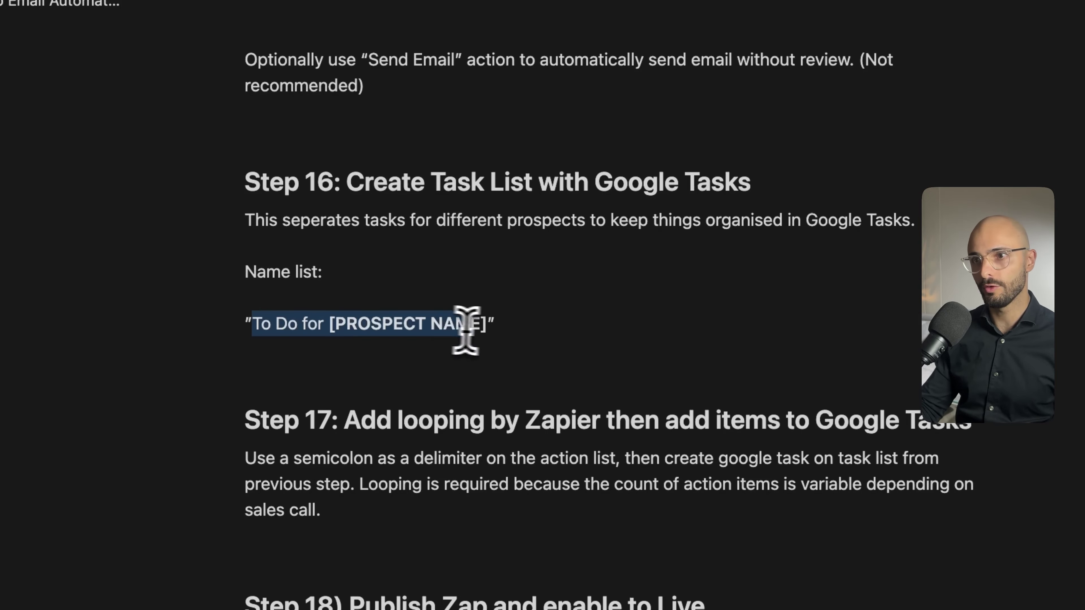
- Switch to the Zap, add a Looping by Zapier step after the Qualified path's Create Draft, and open its action event choices
{"action": "mouse_move", "coordinate": [43, 218]}
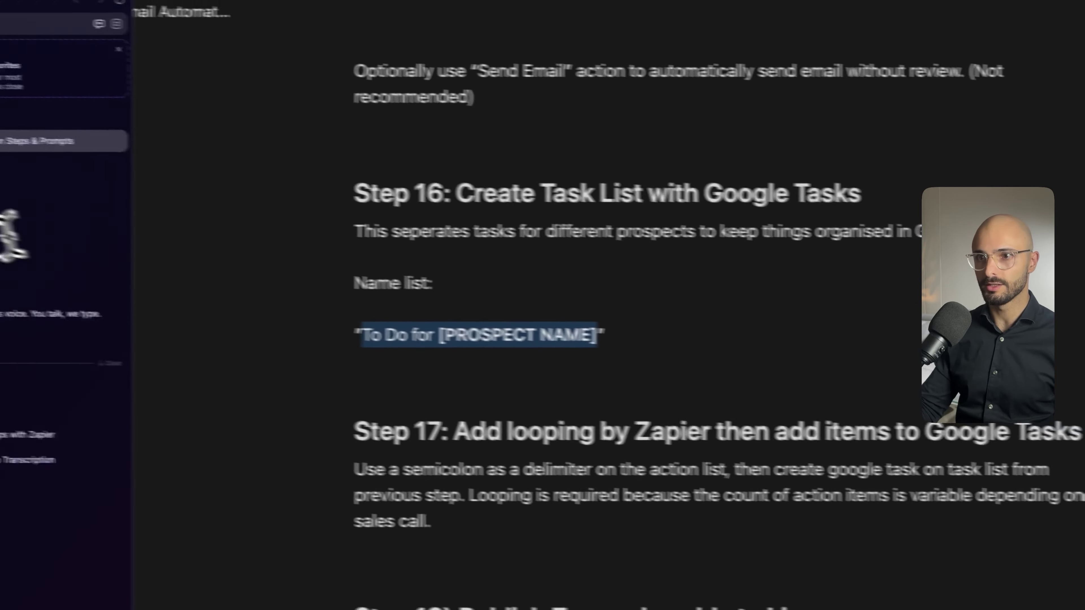
{"action": "left_click", "coordinate": [75, 200]}
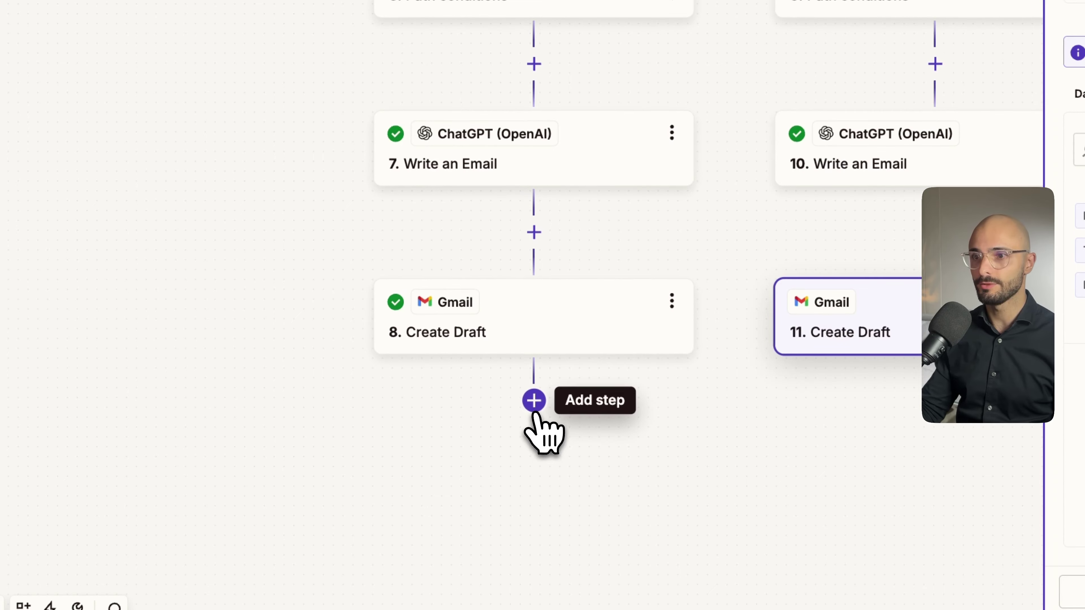
{"action": "left_click", "coordinate": [536, 406]}
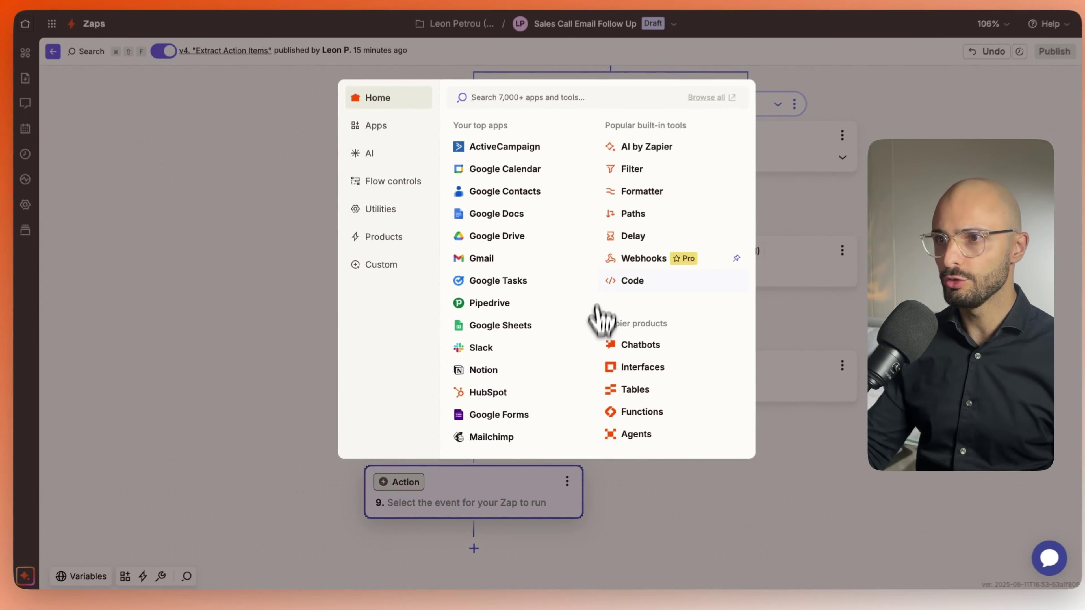
{"action": "left_click", "coordinate": [361, 190]}
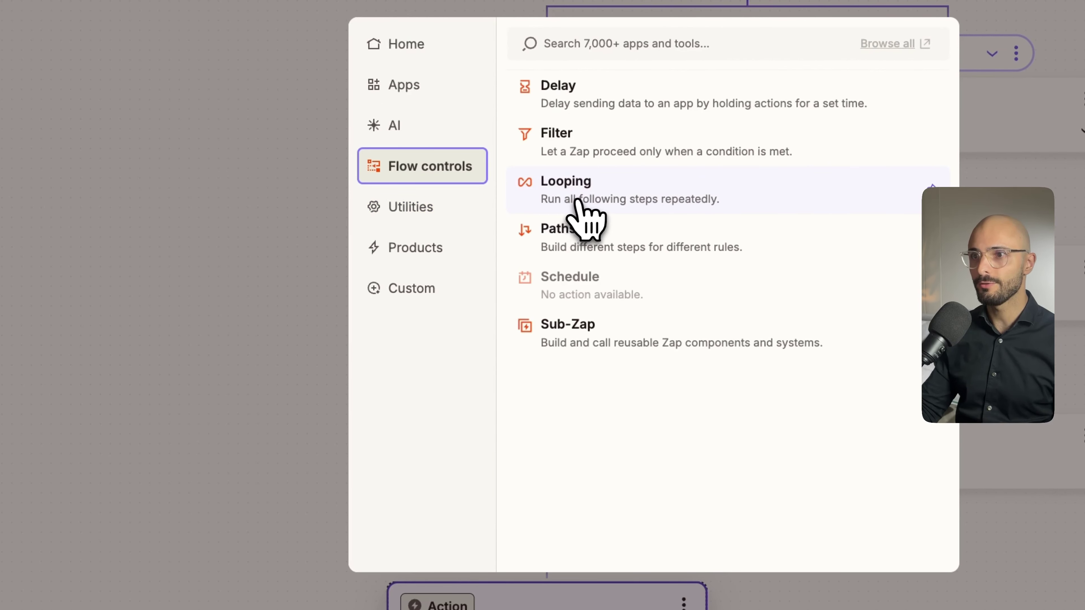
{"action": "left_click", "coordinate": [592, 200]}
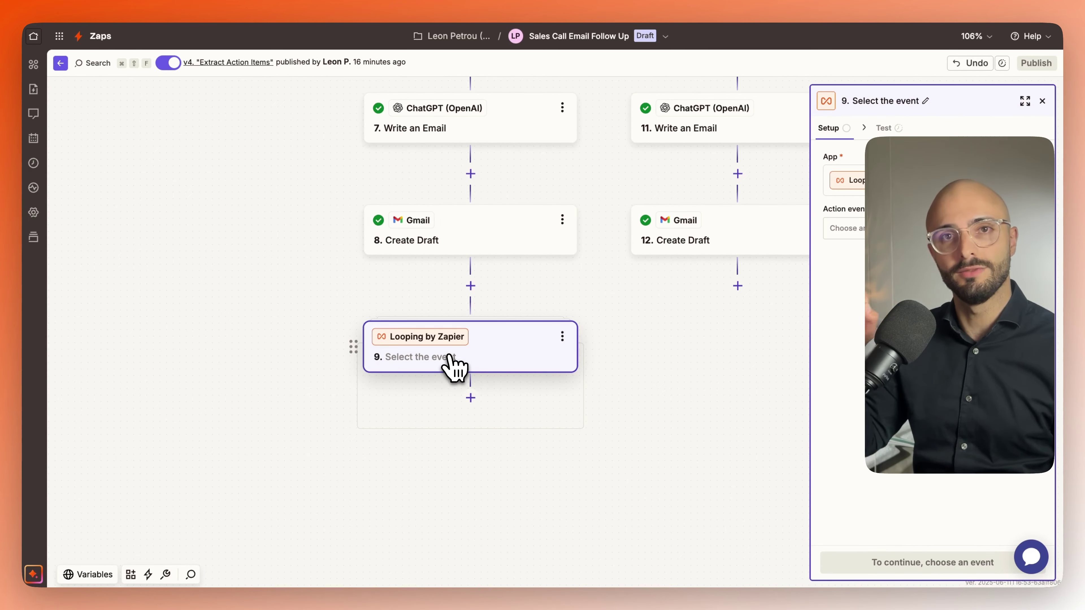
{"action": "left_click", "coordinate": [452, 356]}
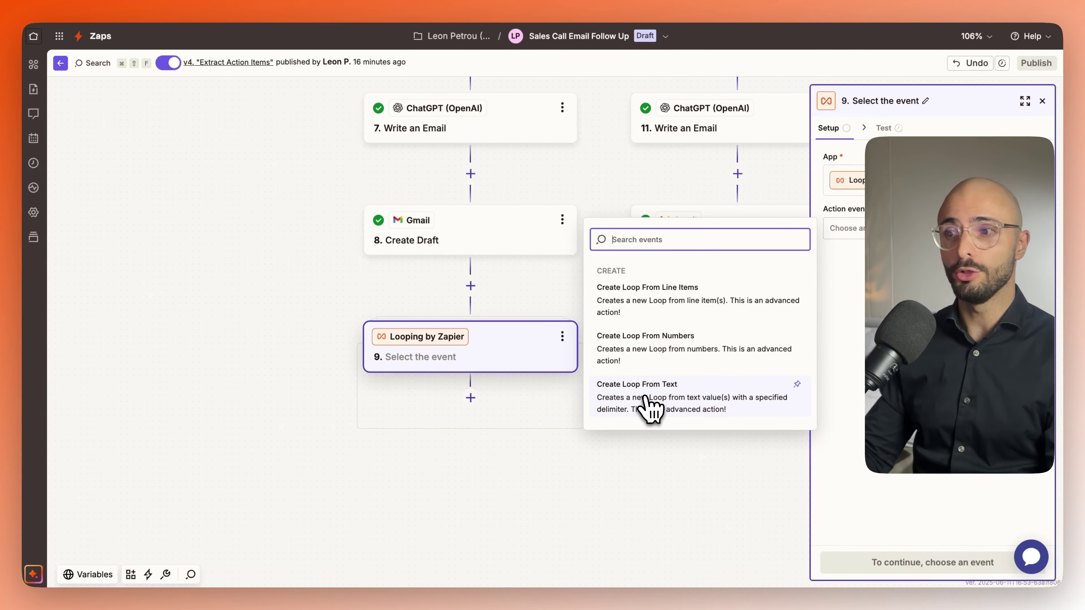
- Open the test results of step 4, Extract Action Items, to examine its Action Items output
{"action": "left_click_drag", "start_coordinate": [359, 313], "coordinate": [290, 385]}
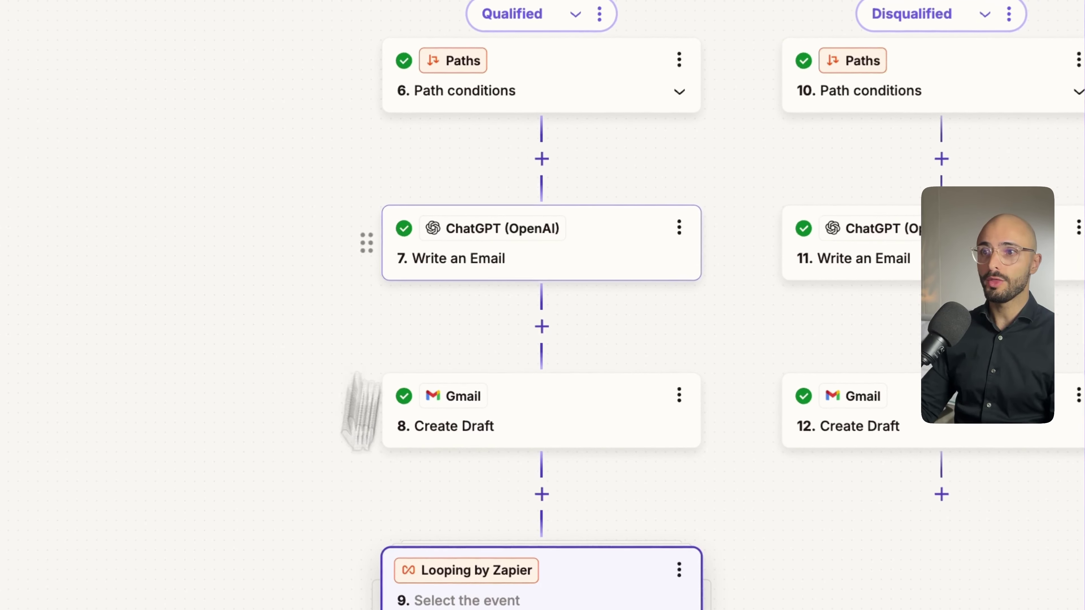
{"action": "scroll", "coordinate": [321, 256], "scroll_direction": "up", "scroll_amount": 10}
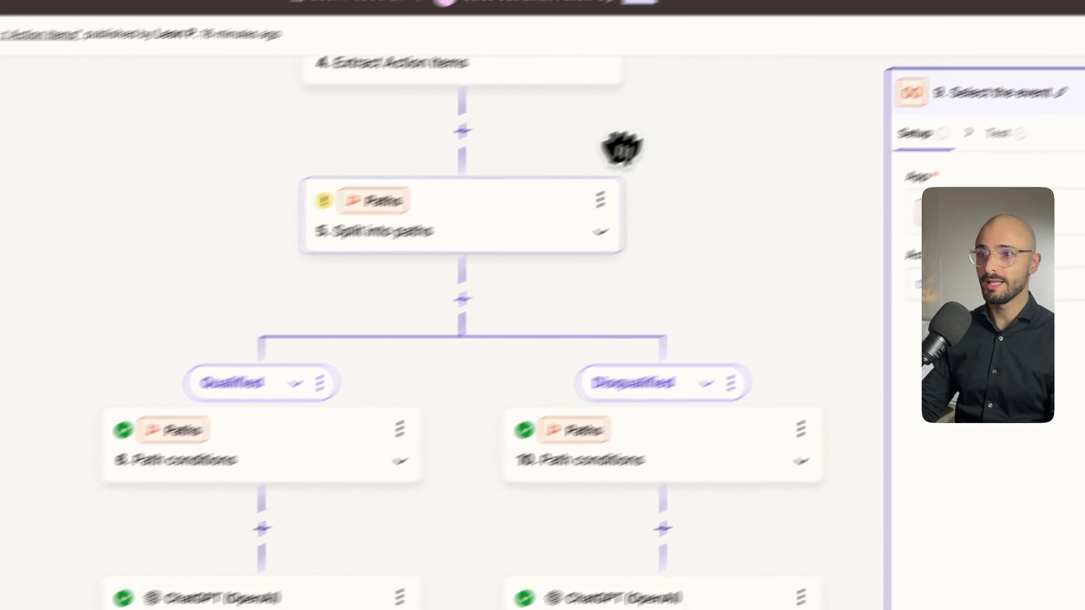
{"action": "left_click", "coordinate": [383, 230]}
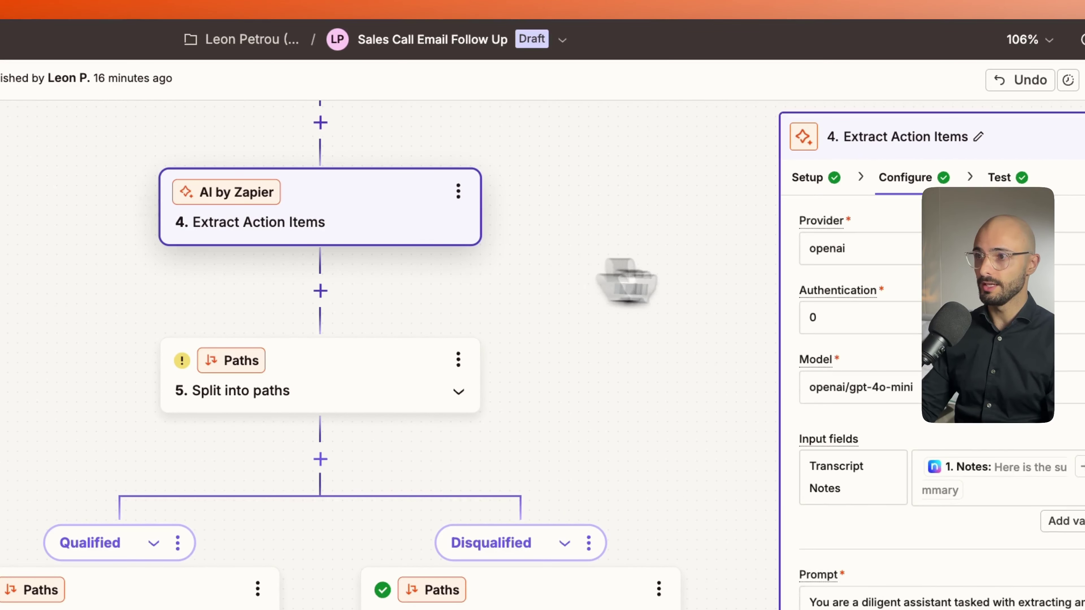
{"action": "left_click", "coordinate": [941, 128]}
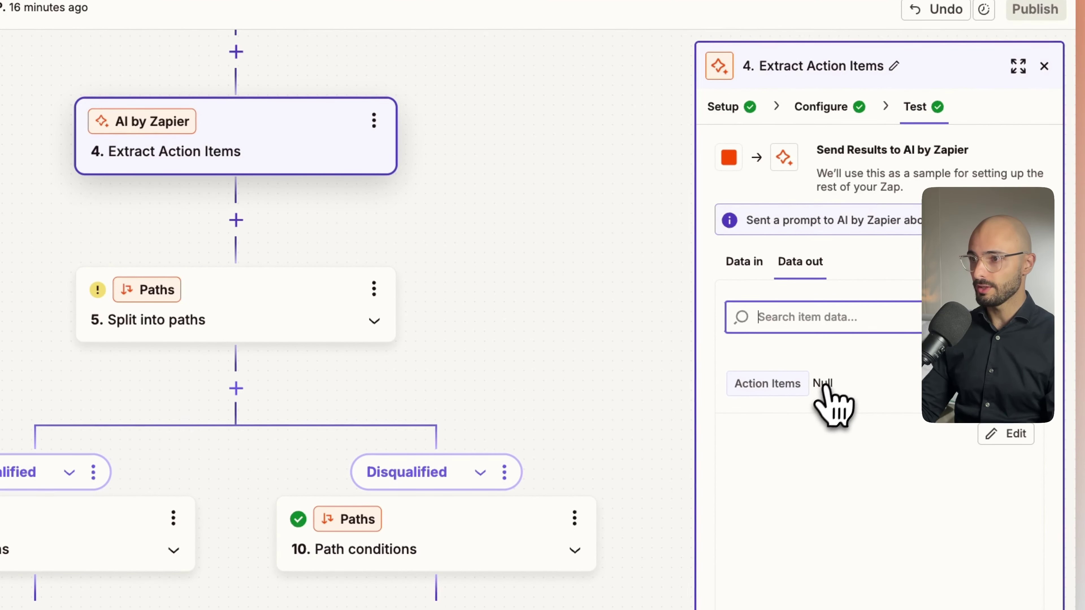
- Set the Looping by Zapier step's action event to Create Loop From Text and continue to its configuration
{"action": "double_click", "coordinate": [826, 383]}
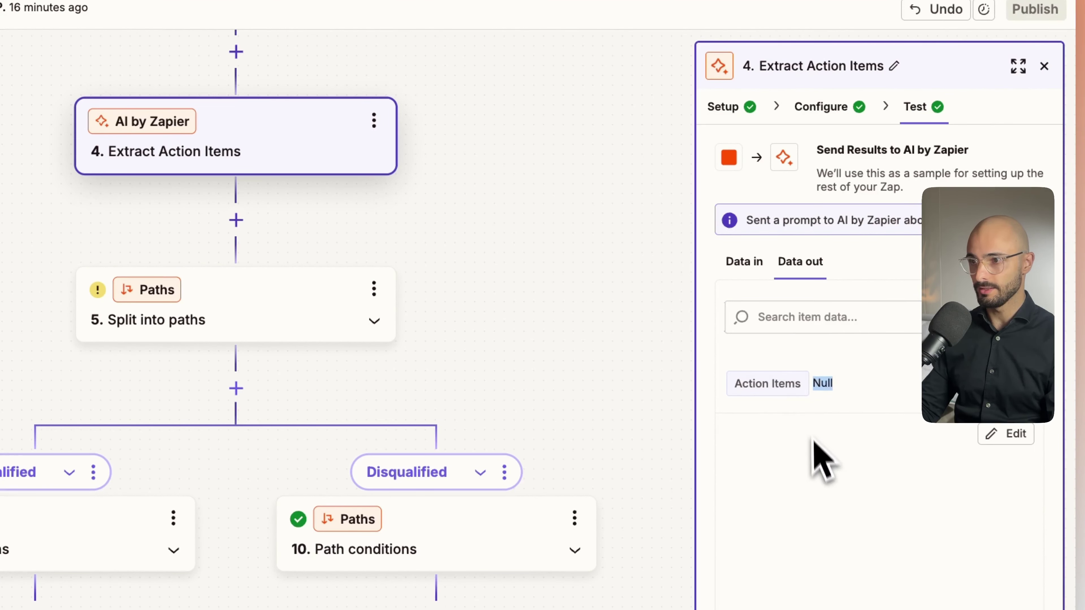
{"action": "scroll", "coordinate": [5, 250], "scroll_direction": "down", "scroll_amount": 15}
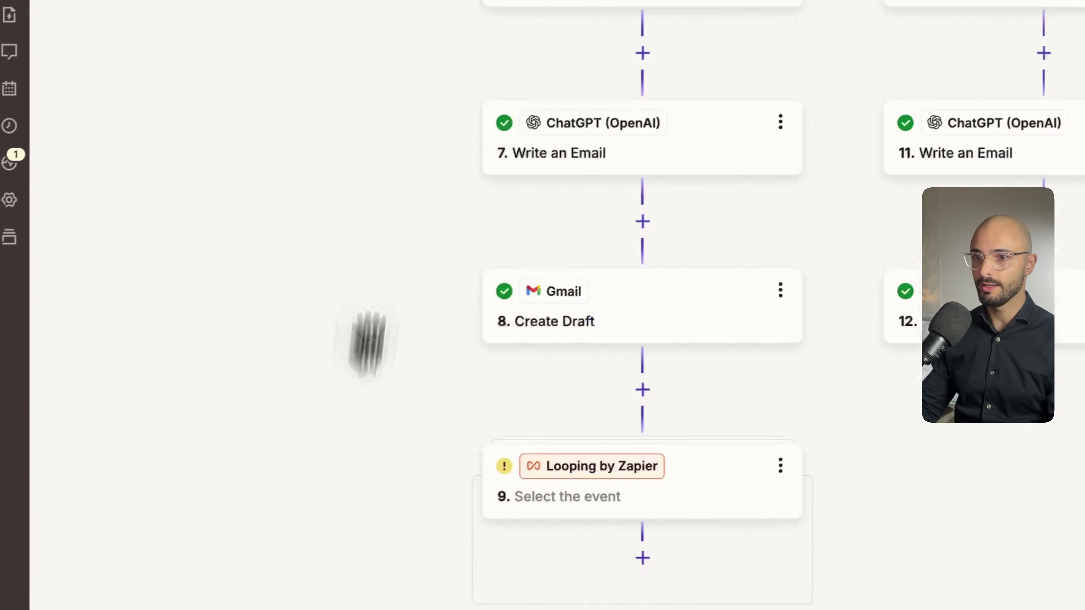
{"action": "left_click", "coordinate": [487, 367]}
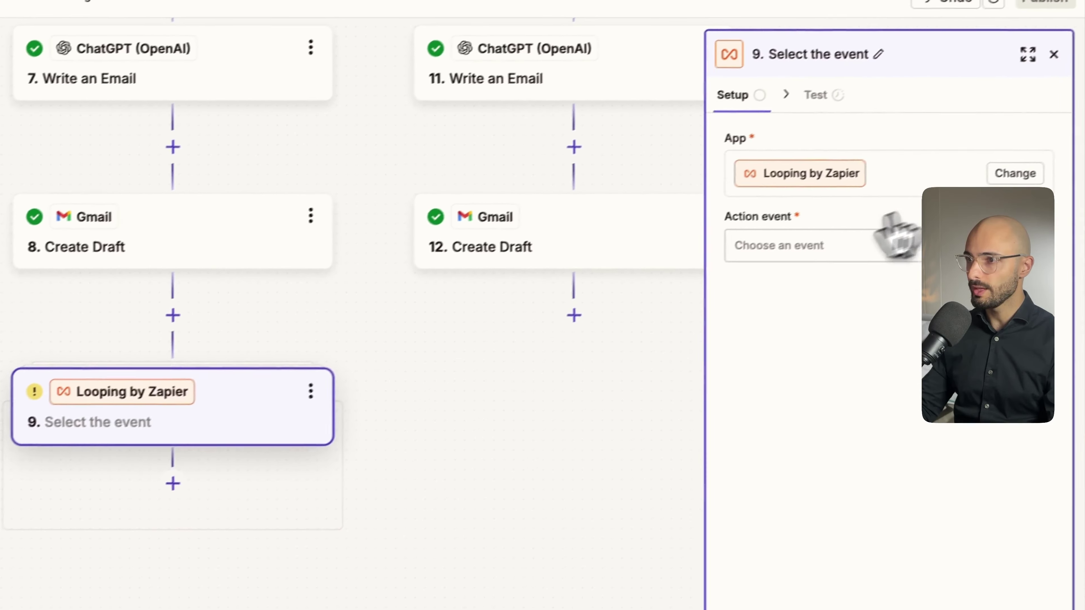
{"action": "left_click", "coordinate": [812, 255]}
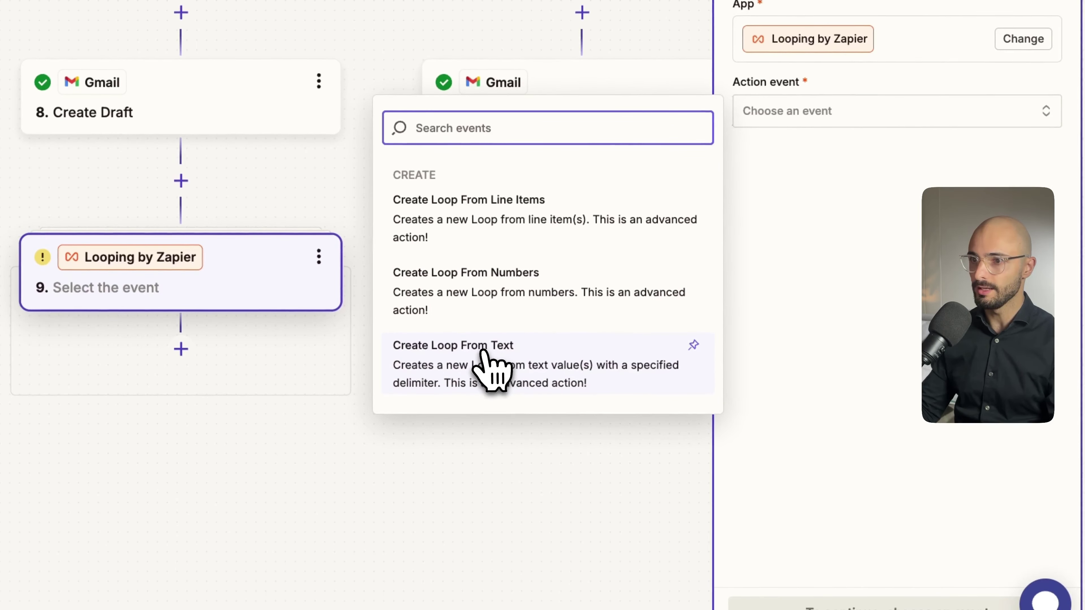
{"action": "left_click", "coordinate": [482, 351]}
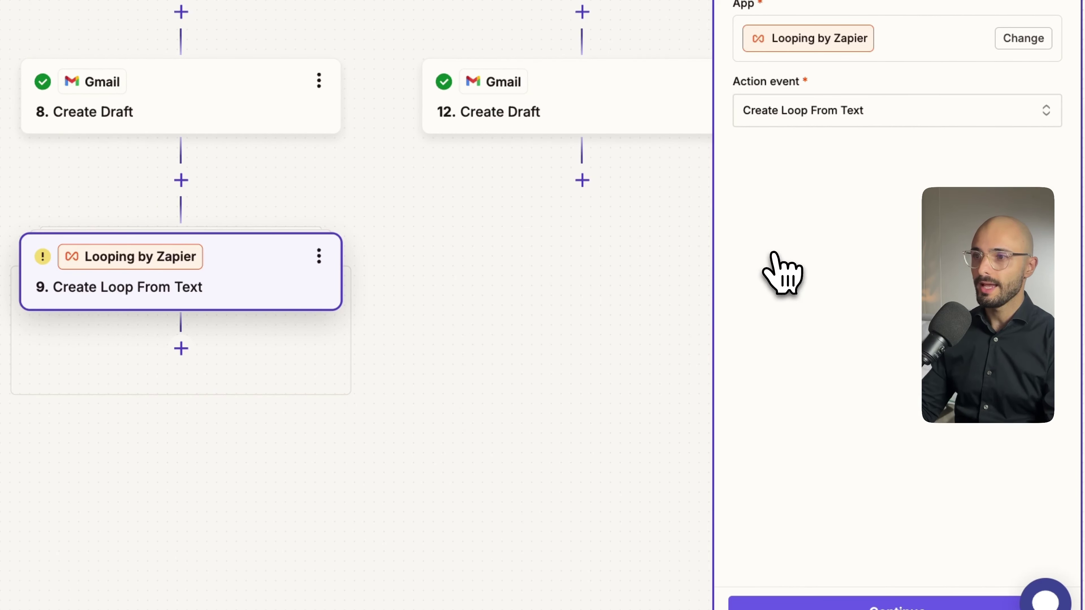
{"action": "left_click", "coordinate": [871, 603]}
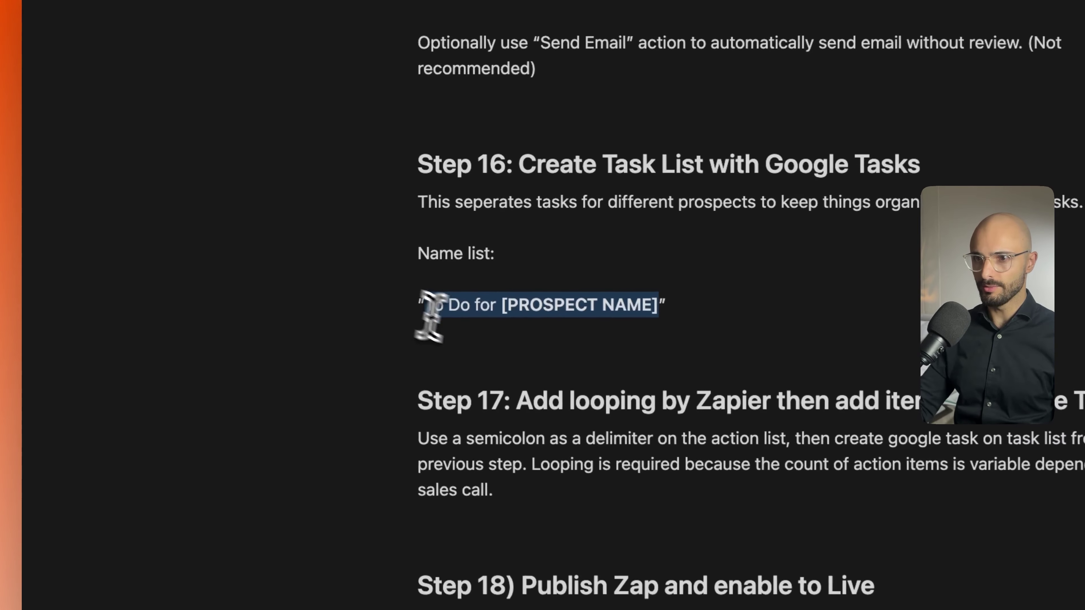
- Review the guide's action item extraction prompt, examining its example output format, semicolon separators and the rule for missing action items
{"action": "left_click_drag", "start_coordinate": [428, 363], "coordinate": [501, 386]}
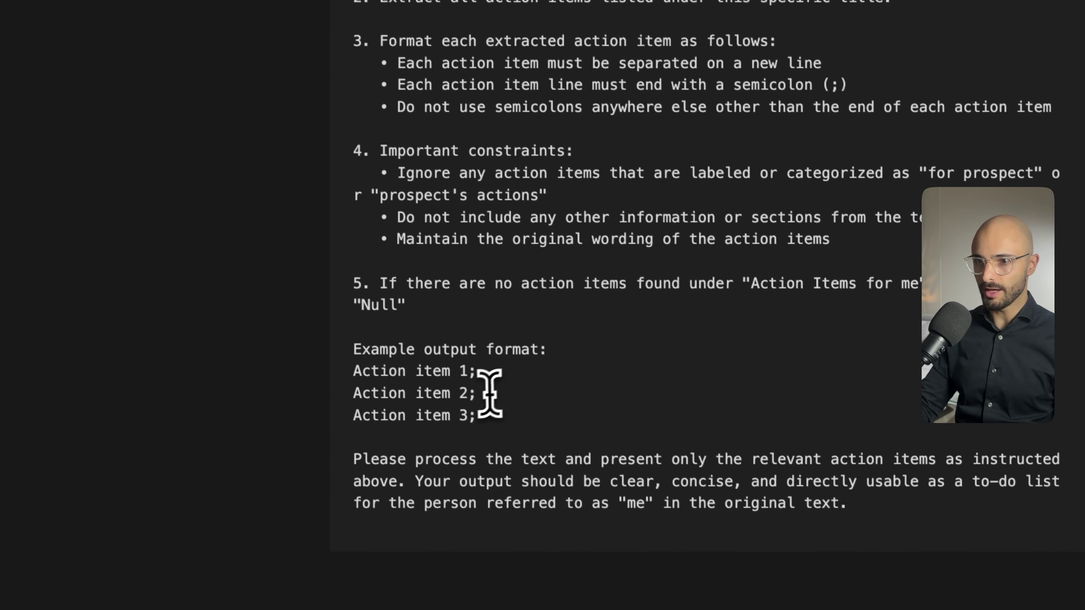
{"action": "left_click_drag", "start_coordinate": [514, 476], "coordinate": [421, 440]}
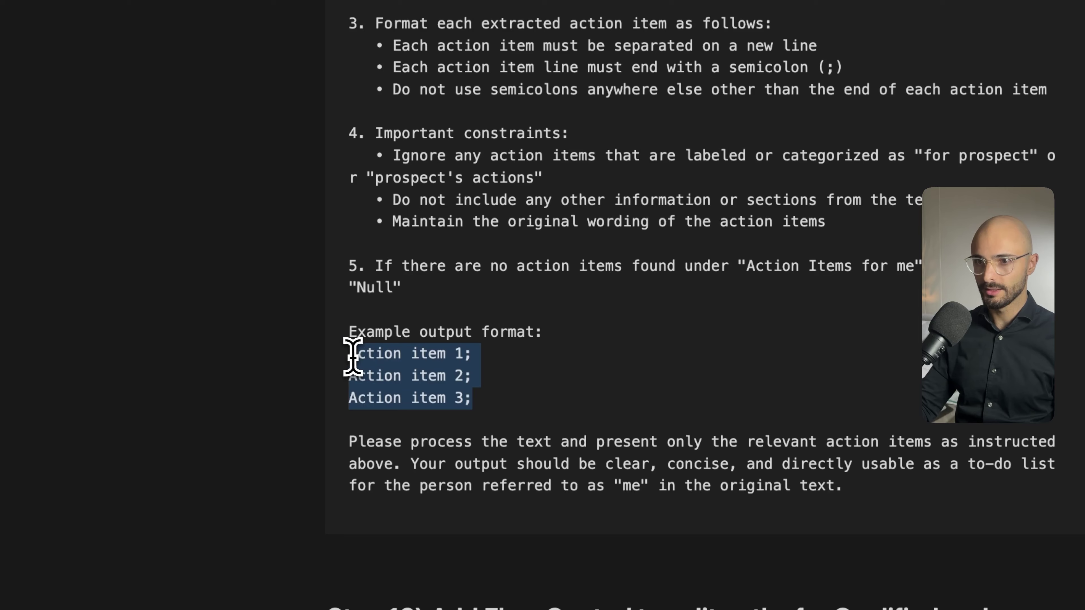
{"action": "left_click_drag", "start_coordinate": [393, 286], "coordinate": [367, 288]}
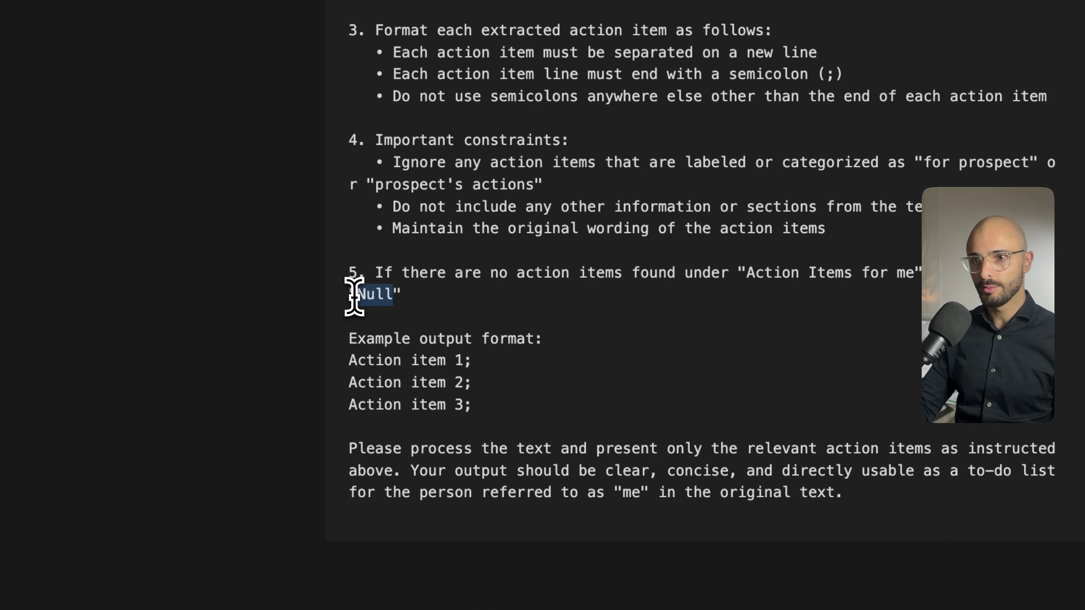
{"action": "left_click", "coordinate": [470, 409]}
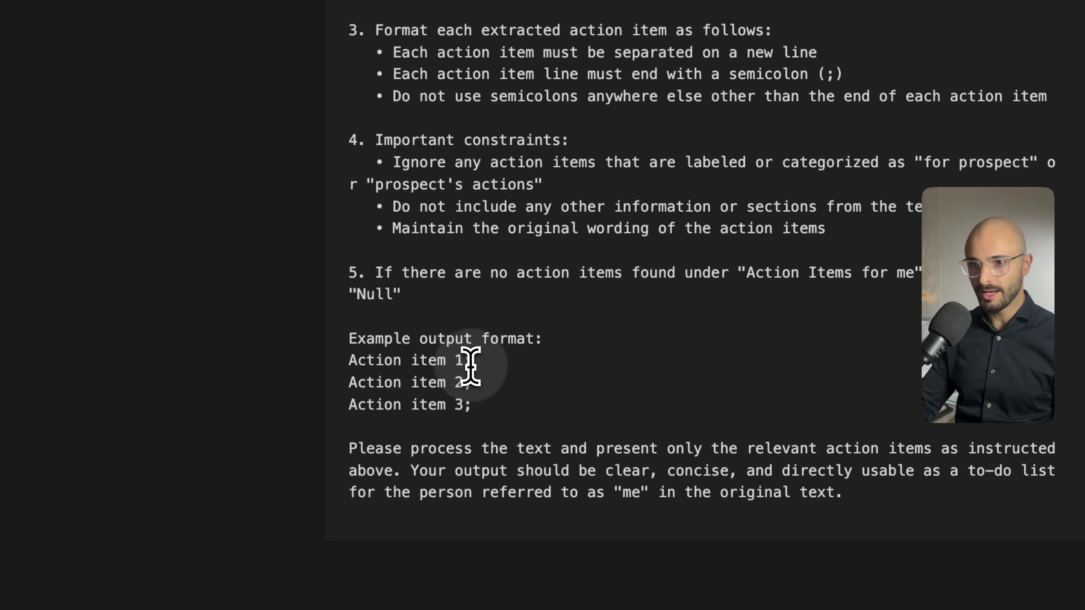
{"action": "left_click_drag", "start_coordinate": [469, 361], "coordinate": [461, 363]}
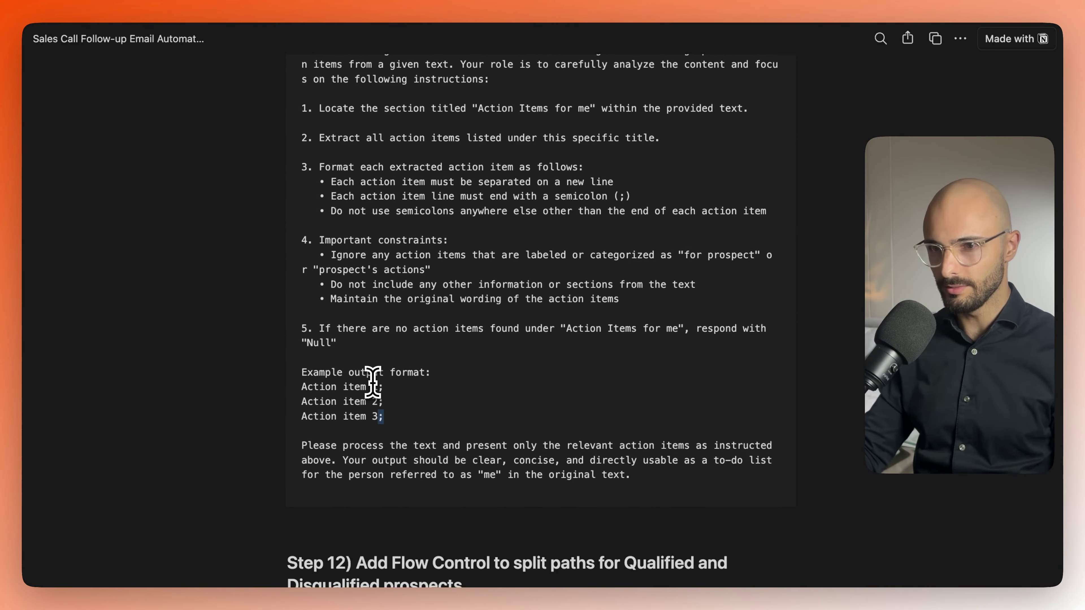
{"action": "left_click_drag", "start_coordinate": [383, 418], "coordinate": [303, 389]}
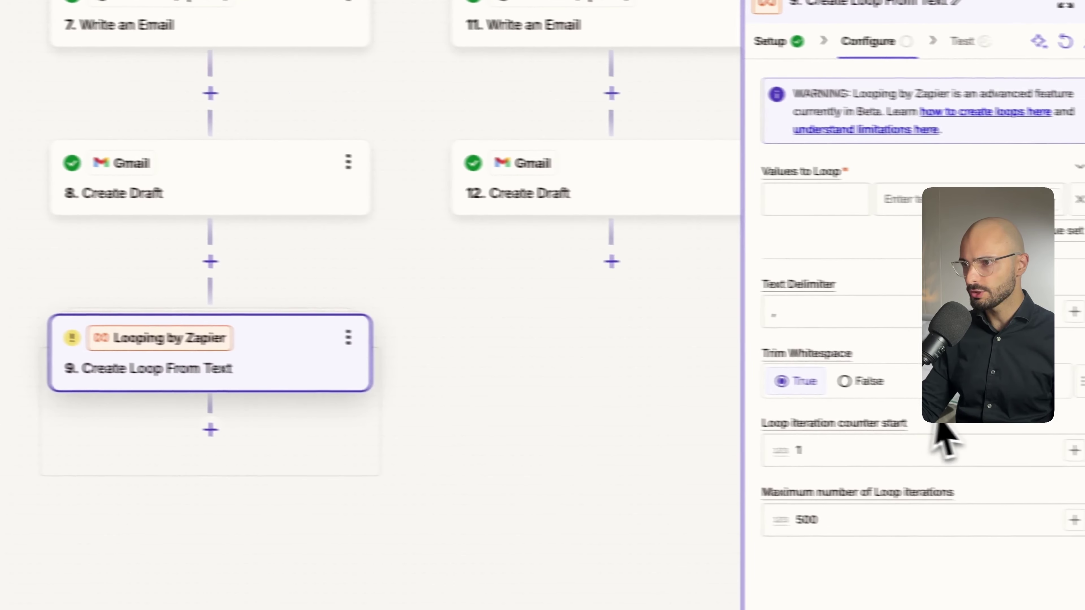
- Set the loop's text delimiter to a semicolon and add an "Action Items" loop value mapped to step 4's Action Items output
{"action": "left_click", "coordinate": [791, 310]}
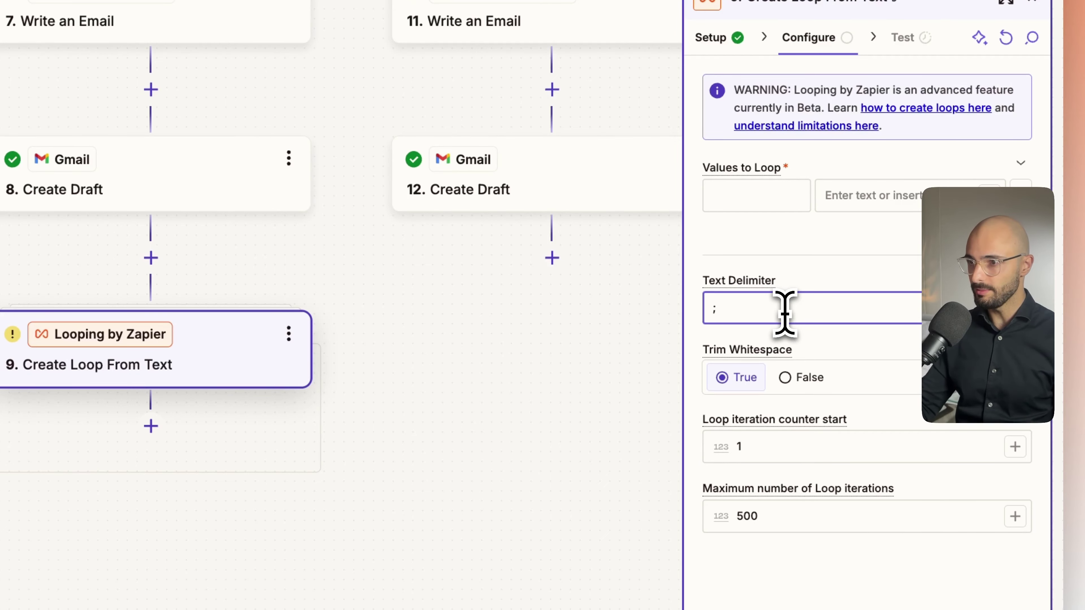
{"action": "left_click", "coordinate": [743, 200]}
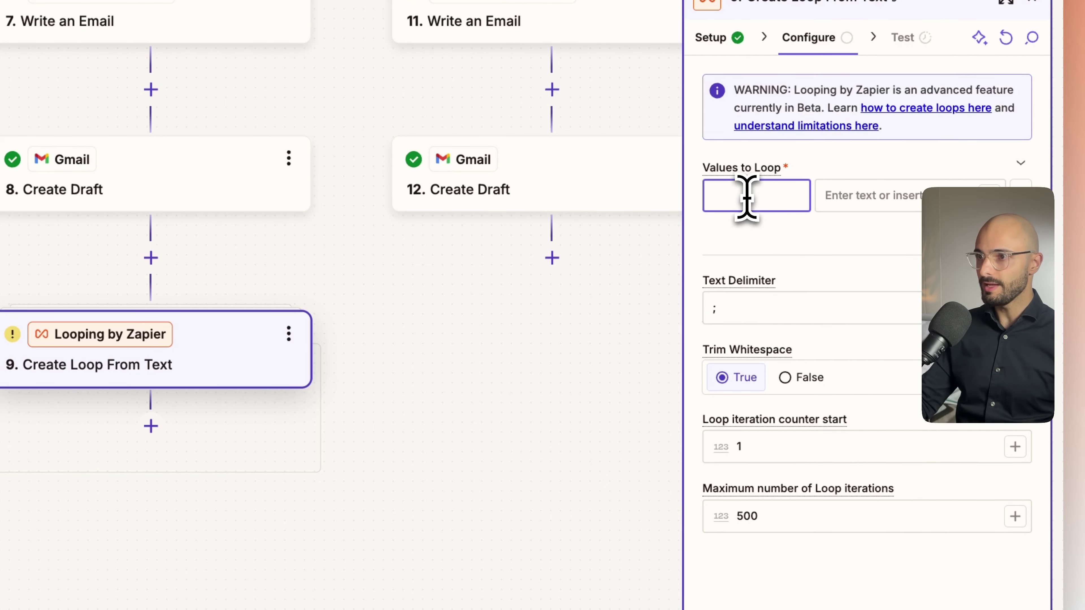
{"action": "type", "text": "Action Iter"}
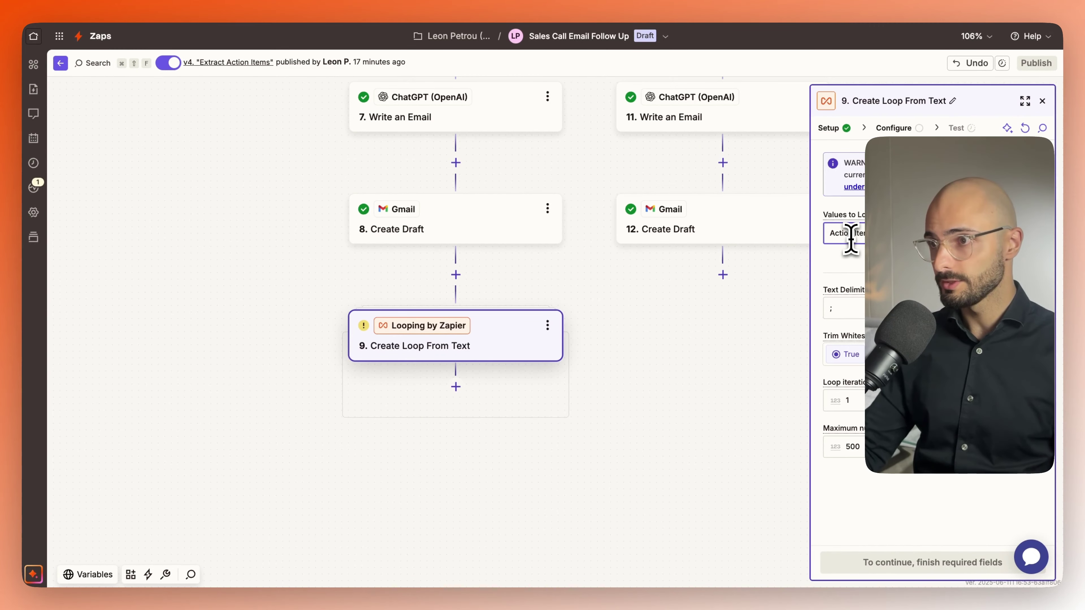
{"action": "left_click", "coordinate": [931, 236]}
{"action": "type", "text": "/;"}
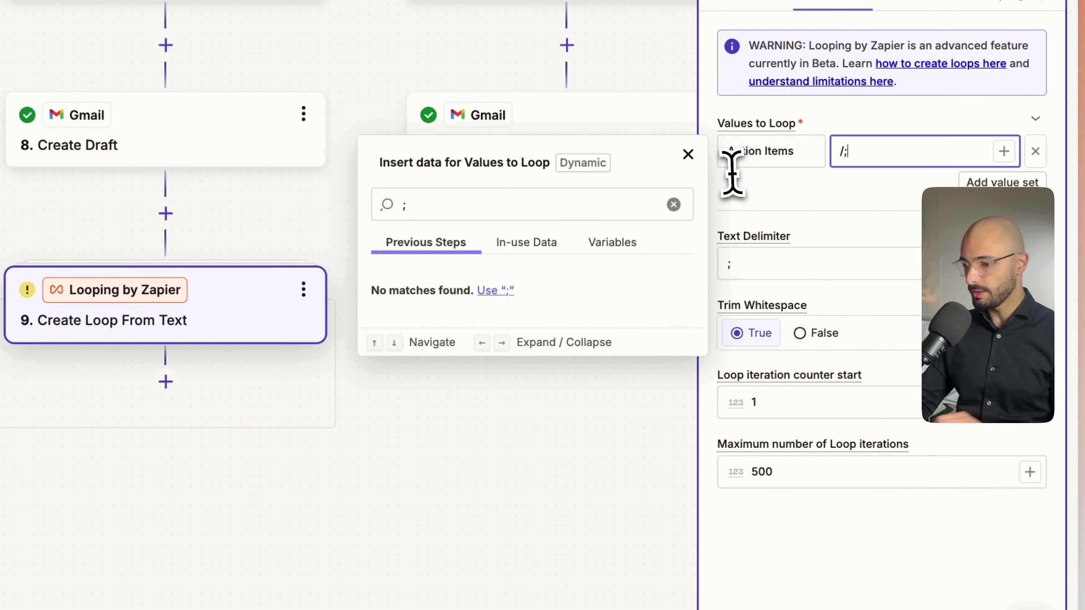
{"action": "key", "text": "BackSpace"}
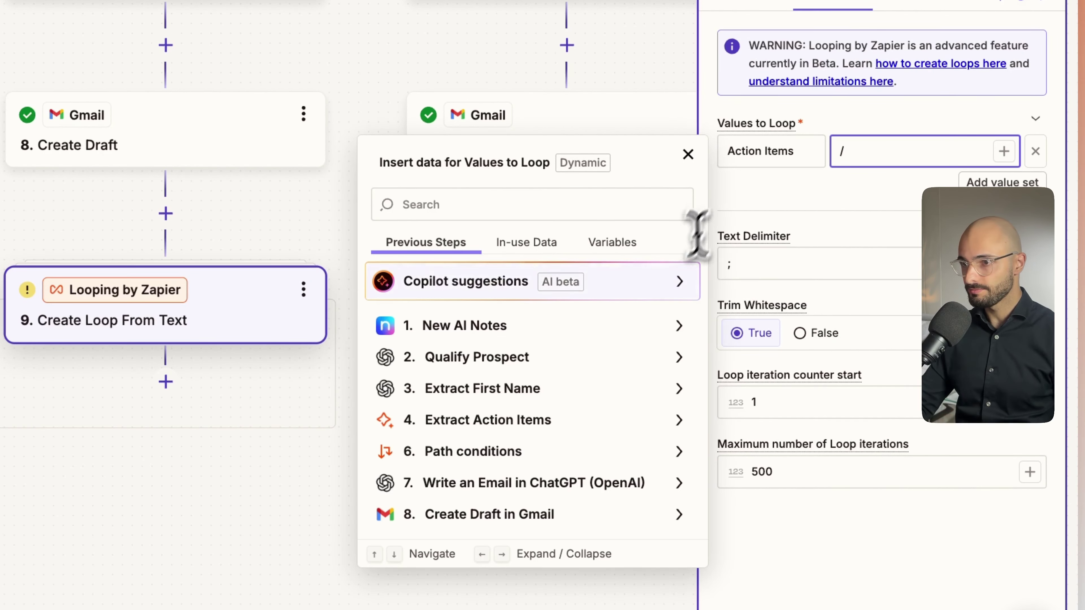
{"action": "left_click", "coordinate": [510, 420]}
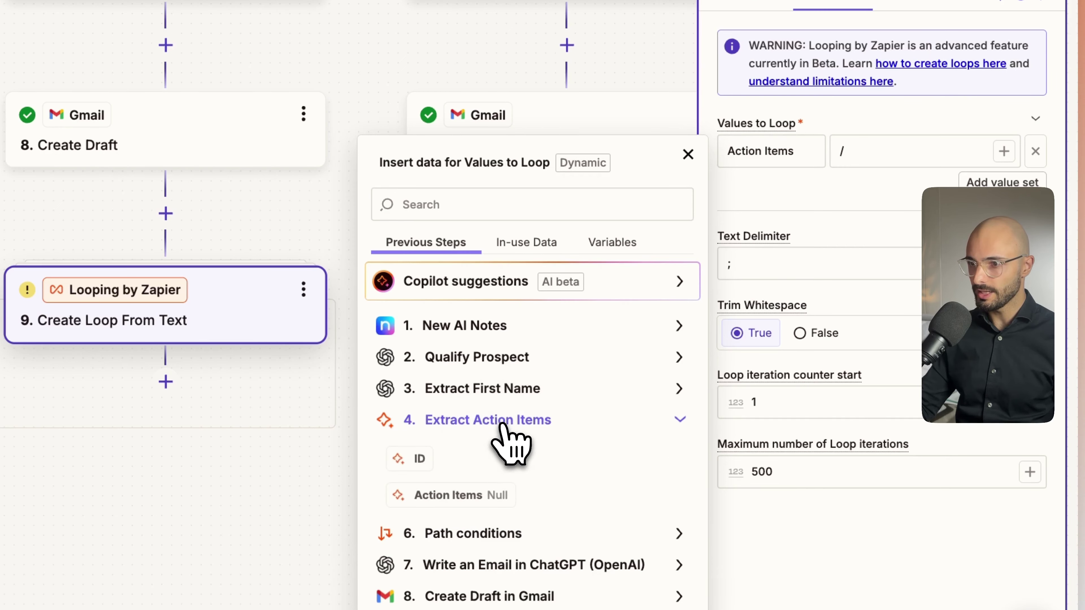
{"action": "left_click", "coordinate": [454, 496]}
{"action": "left_click", "coordinate": [836, 204]}
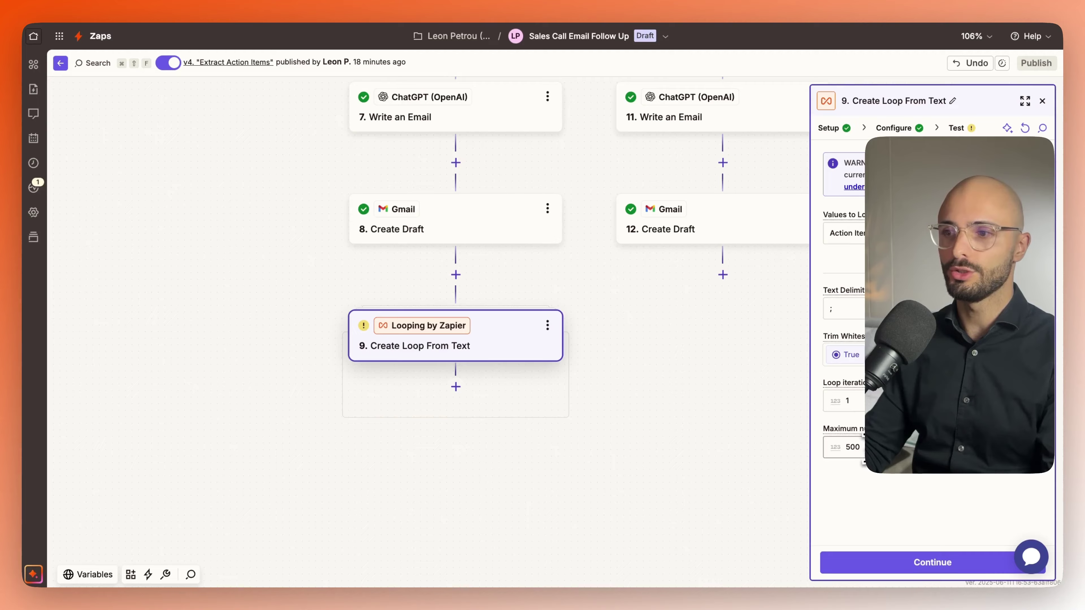
- Try 3 as the maximum number of loop iterations and restore the limit to 500
{"action": "double_click", "coordinate": [863, 449]}
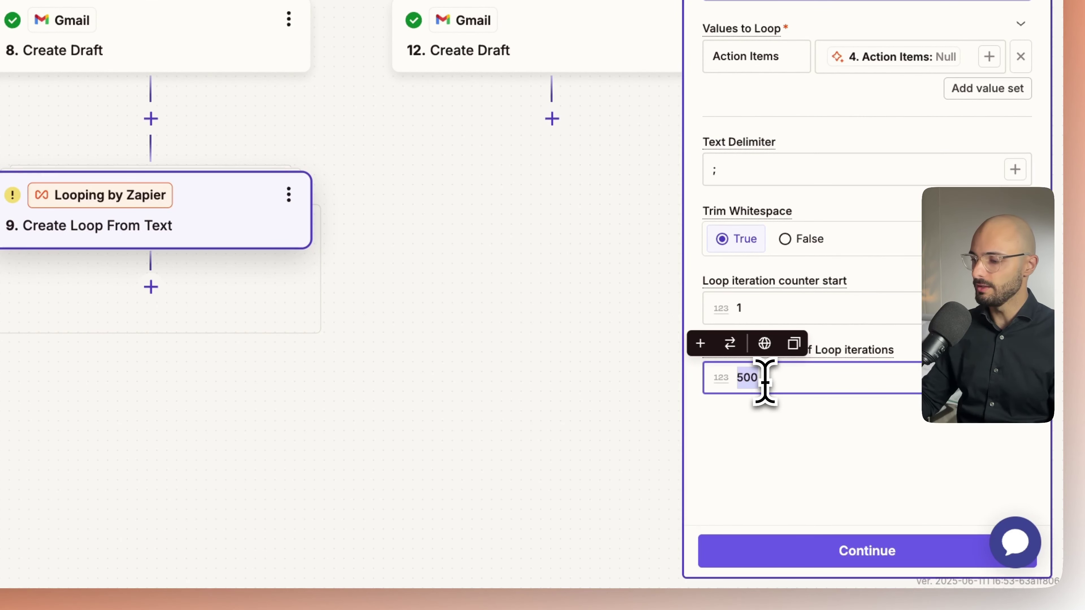
{"action": "type", "text": "3"}
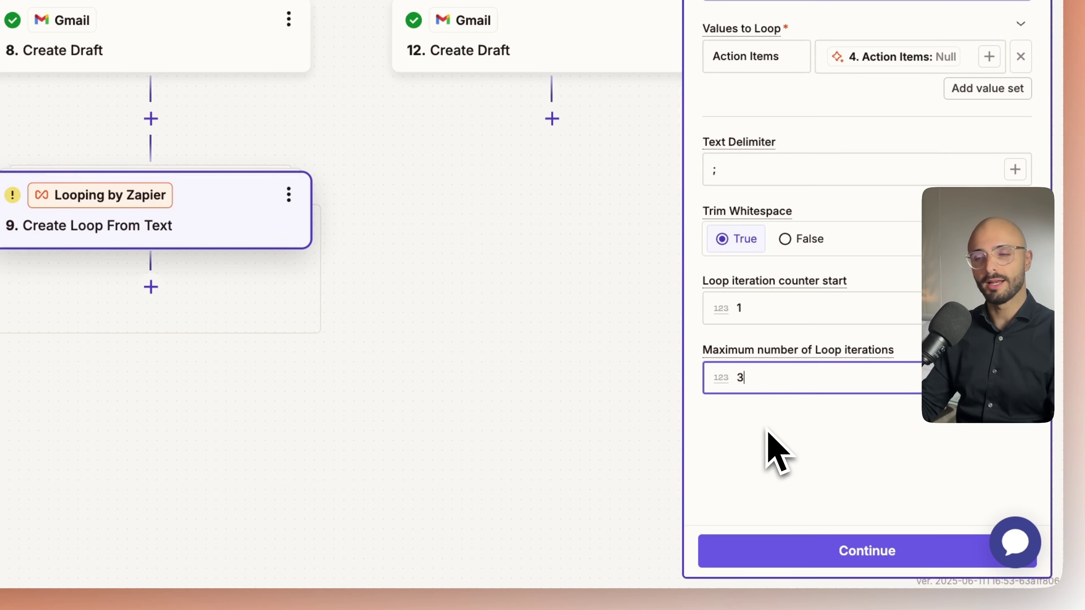
{"action": "double_click", "coordinate": [739, 377]}
{"action": "type", "text": "500"}
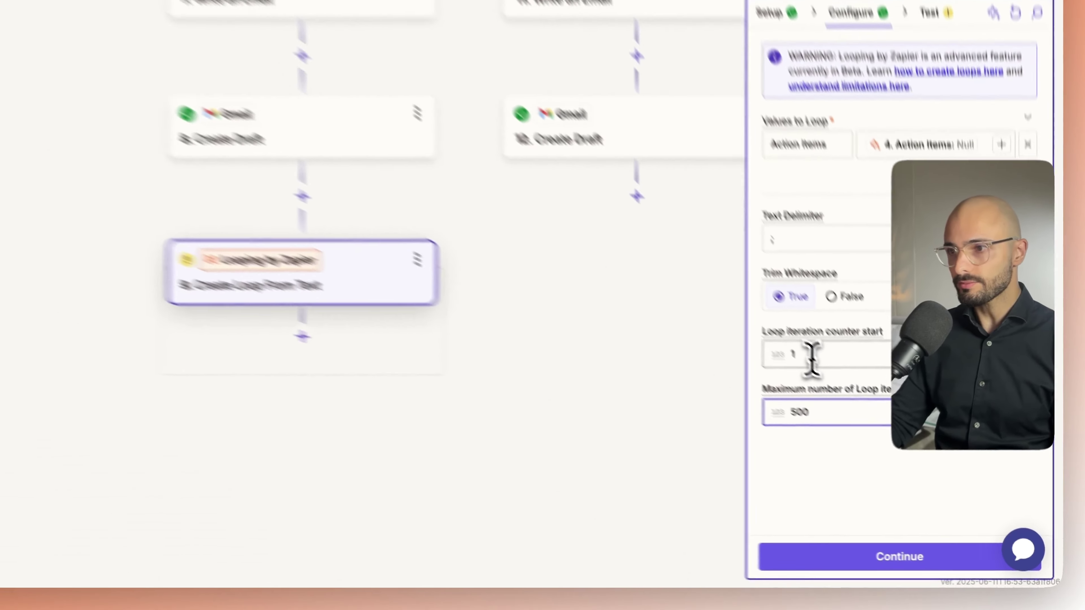
- Keep the loop iteration counter start at 1, finish configuring the Create Loop From Text step and run its test
{"action": "left_click", "coordinate": [930, 354]}
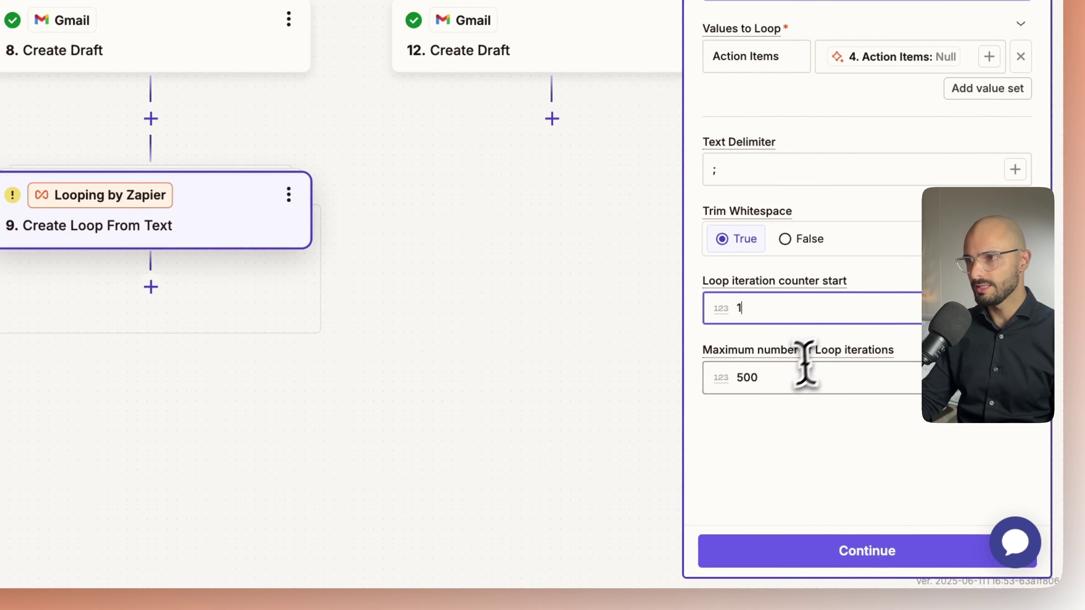
{"action": "left_click", "coordinate": [873, 564]}
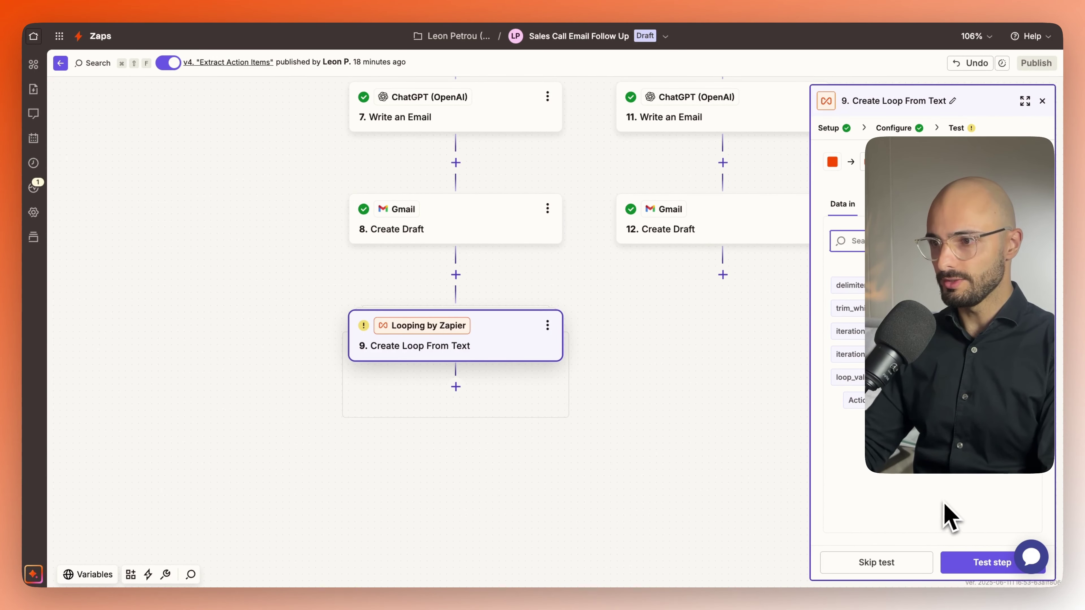
{"action": "left_click", "coordinate": [978, 563]}
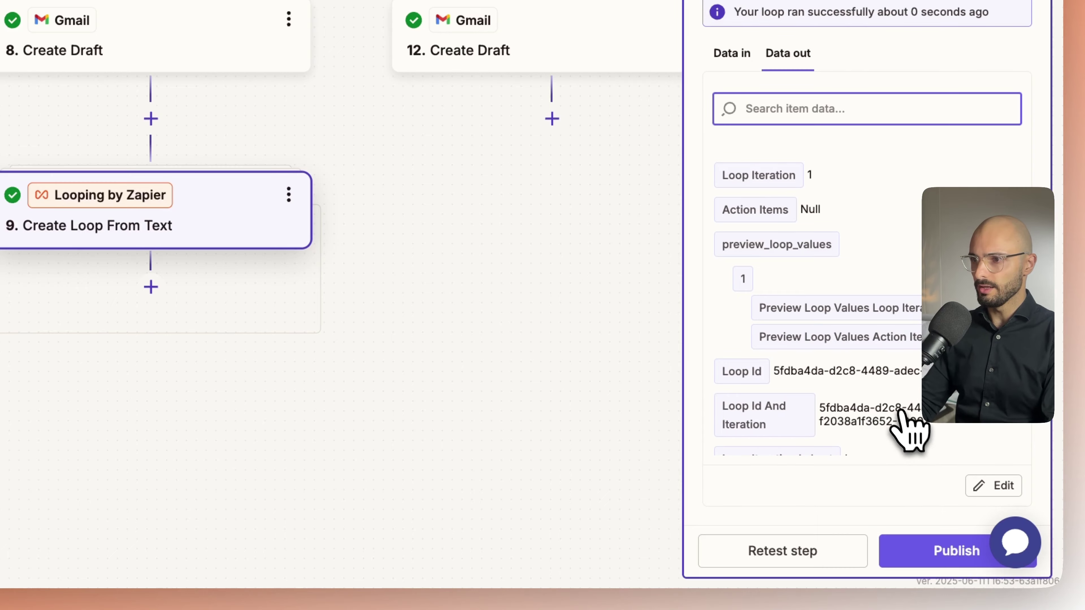
- Examine the loop test's output data, including the Action Items value and the iteration fields
{"action": "scroll", "coordinate": [909, 432], "scroll_direction": "down", "scroll_amount": 3}
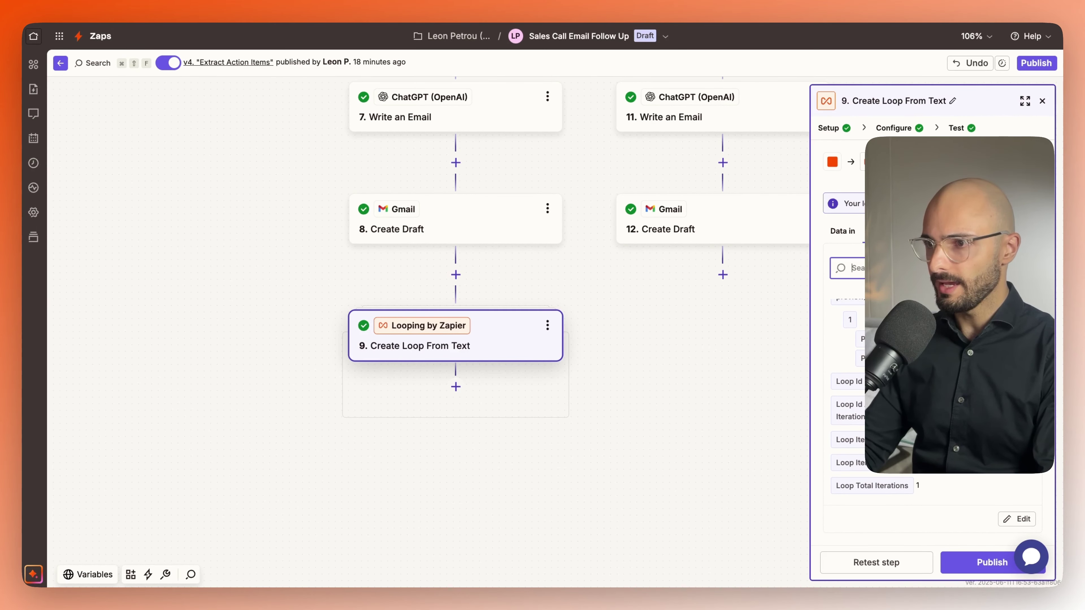
{"action": "scroll", "coordinate": [896, 384], "scroll_direction": "up", "scroll_amount": 1}
{"action": "scroll", "coordinate": [854, 423], "scroll_direction": "down", "scroll_amount": 4}
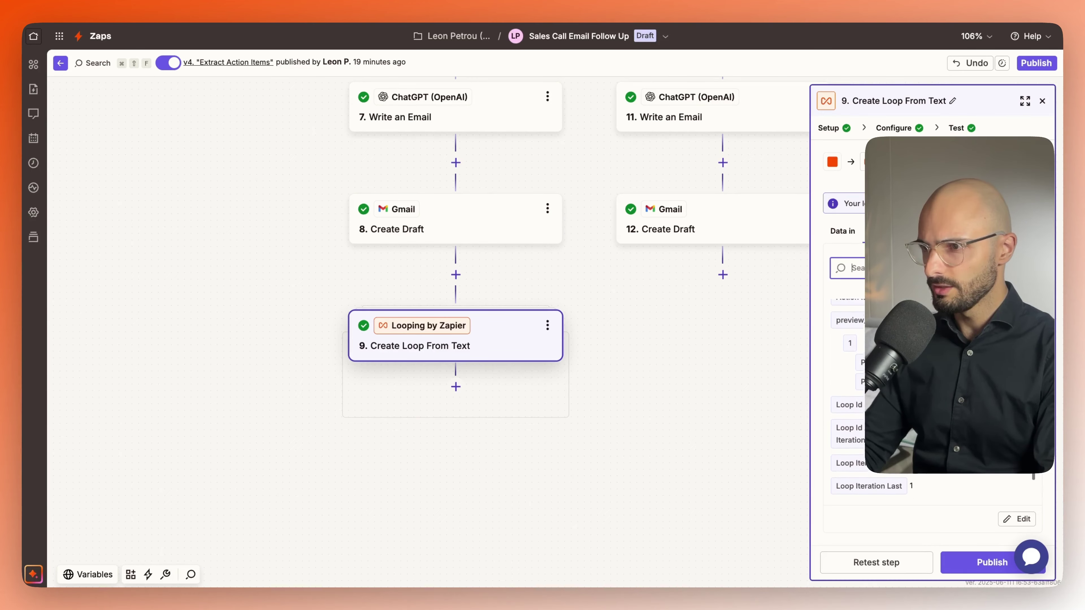
{"action": "scroll", "coordinate": [850, 351], "scroll_direction": "up", "scroll_amount": 2}
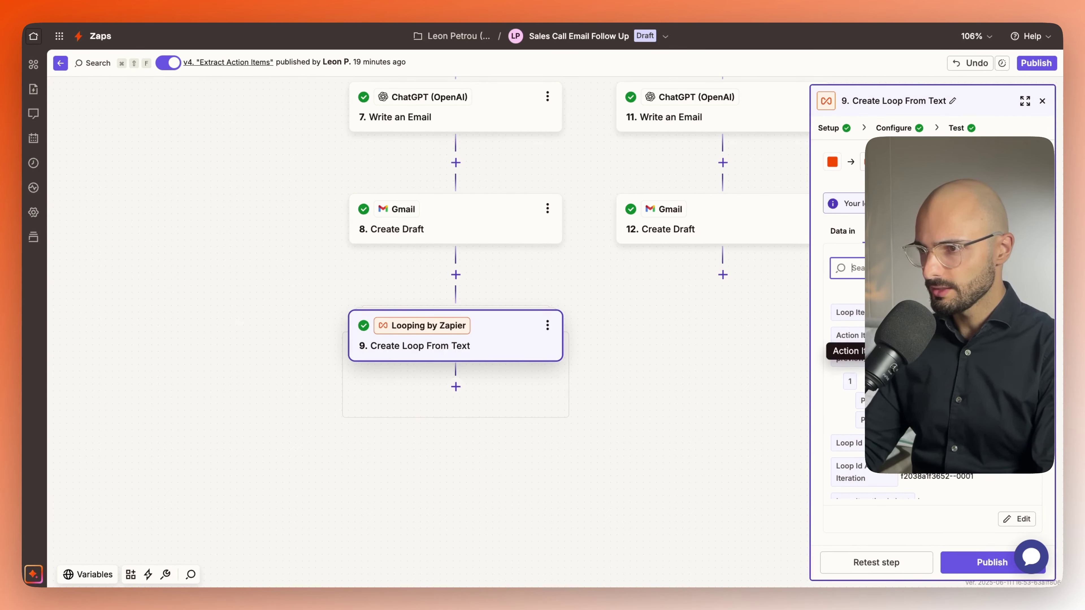
{"action": "scroll", "coordinate": [850, 384], "scroll_direction": "down", "scroll_amount": 4}
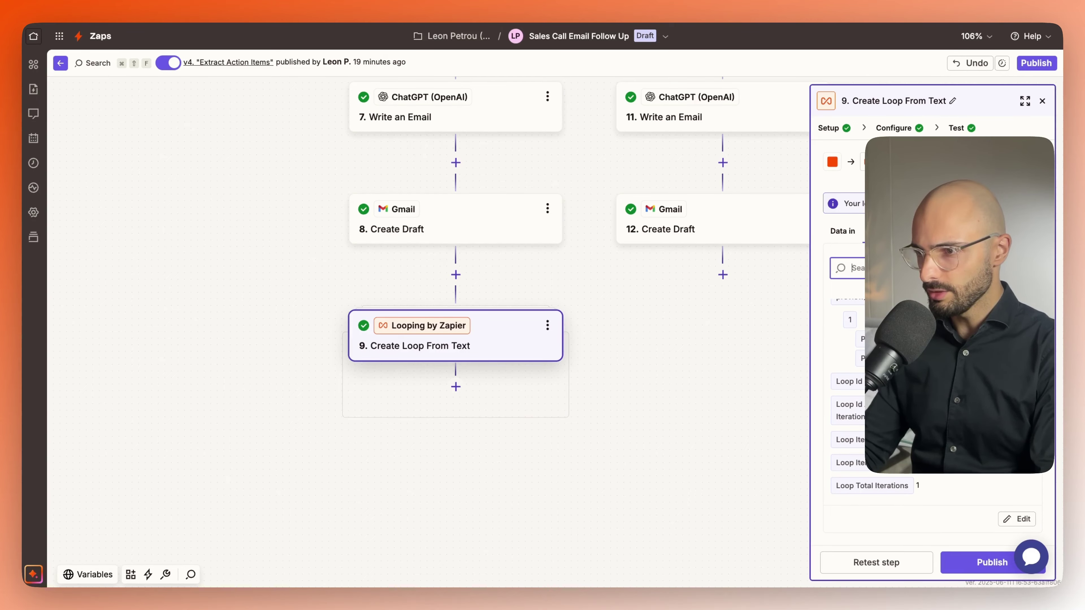
{"action": "scroll", "coordinate": [849, 348], "scroll_direction": "up", "scroll_amount": 4}
{"action": "left_click_drag", "start_coordinate": [835, 337], "coordinate": [884, 337]}
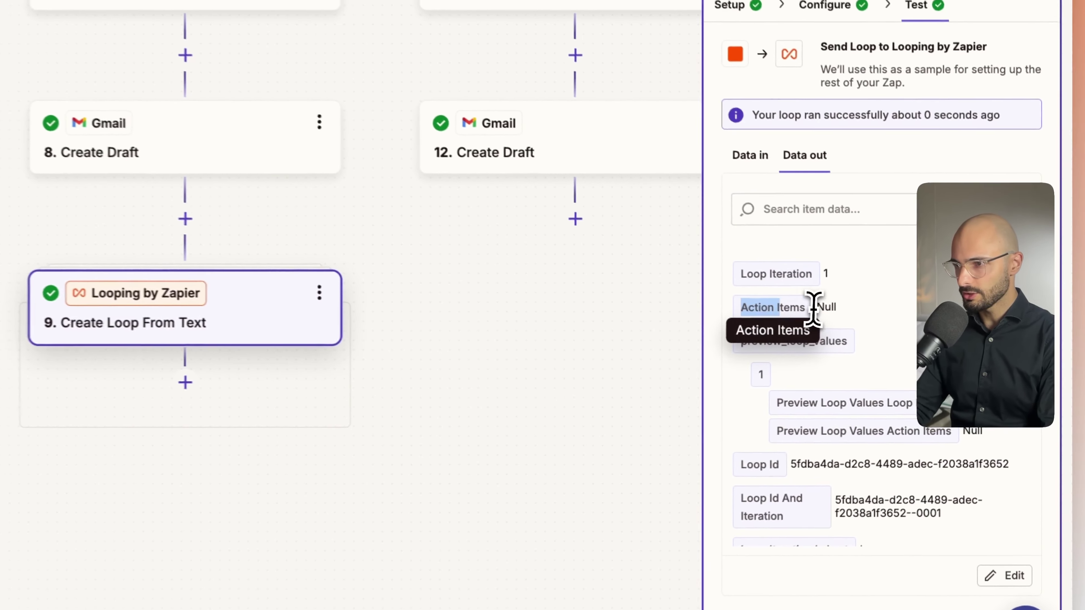
{"action": "left_click_drag", "start_coordinate": [831, 308], "coordinate": [733, 302]}
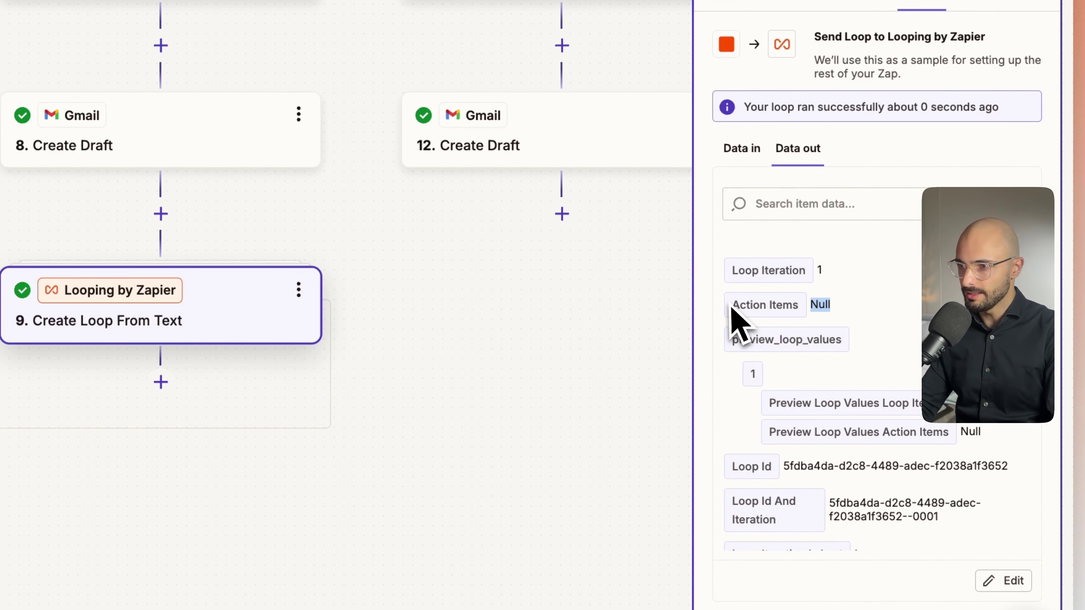
- Add a Google Tasks action inside the loop after step 9 and set its event to Create Task
{"action": "left_click", "coordinate": [160, 382]}
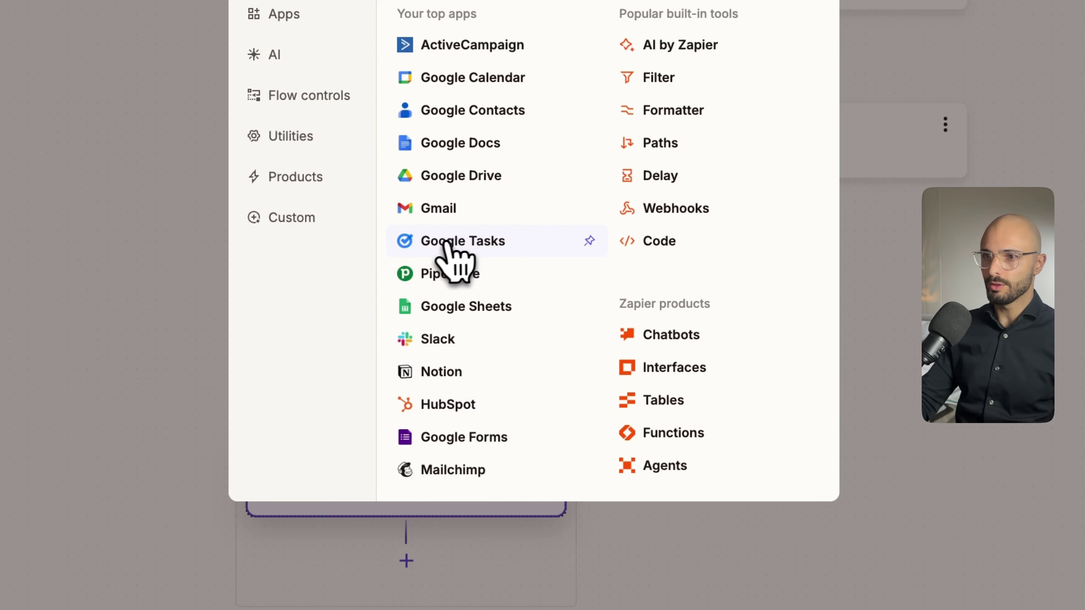
{"action": "type", "text": "Tasks"}
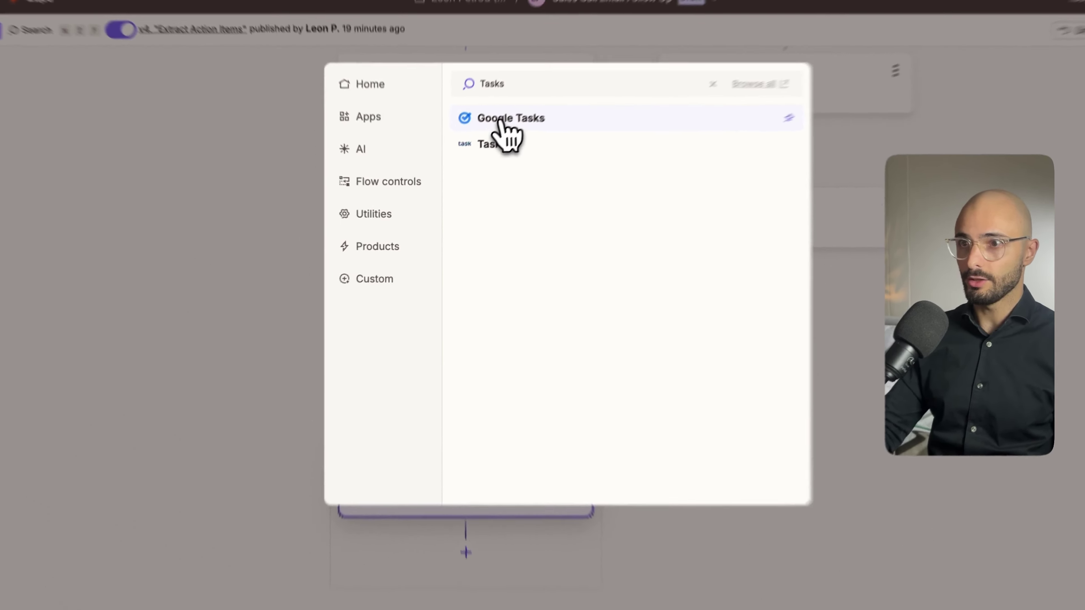
{"action": "left_click", "coordinate": [491, 137]}
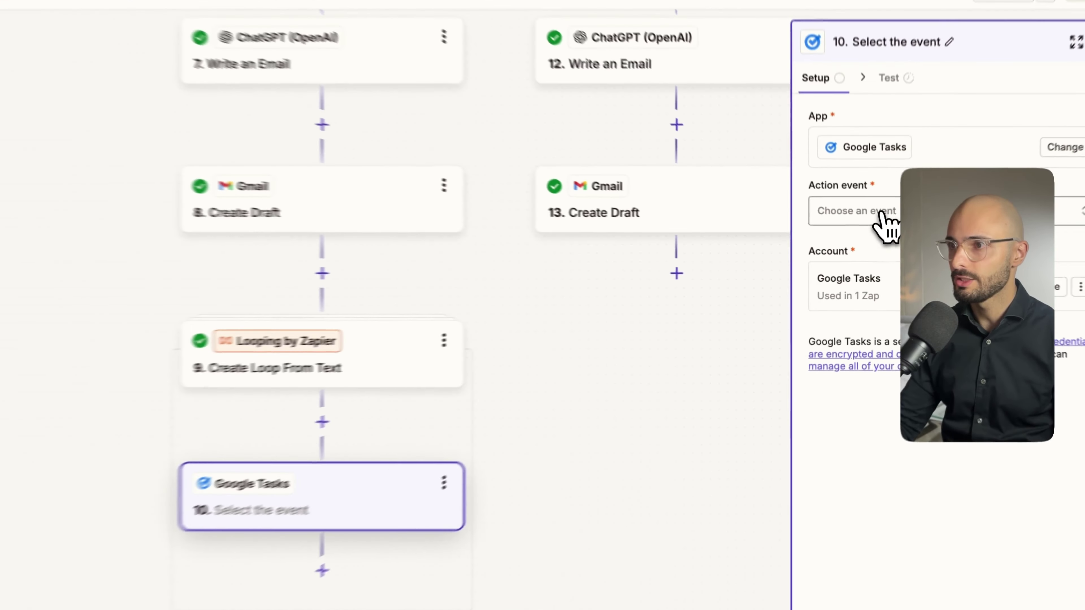
{"action": "left_click", "coordinate": [874, 228]}
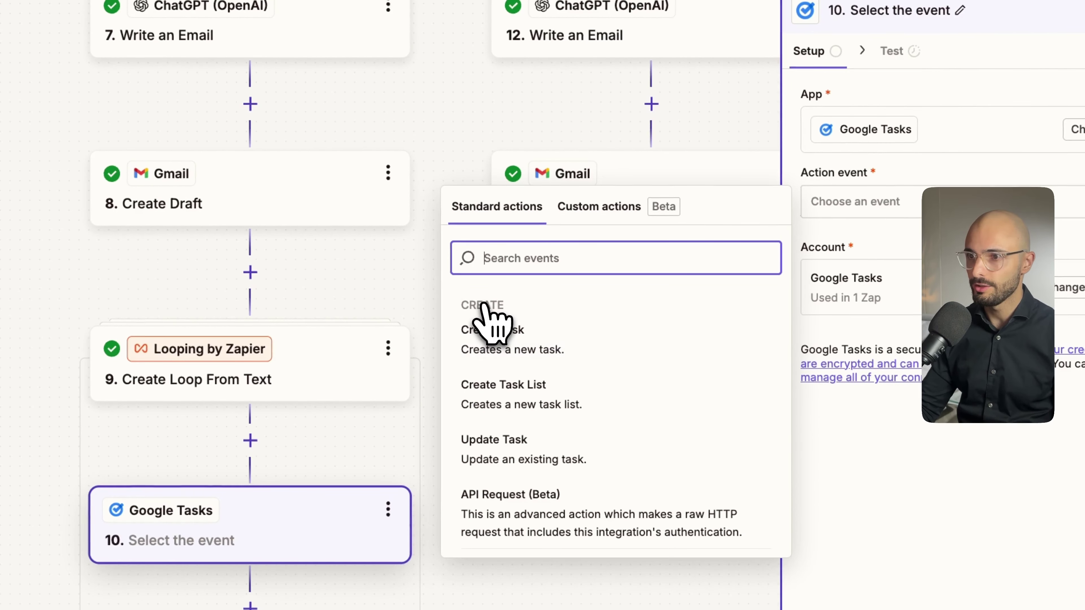
{"action": "left_click", "coordinate": [491, 332]}
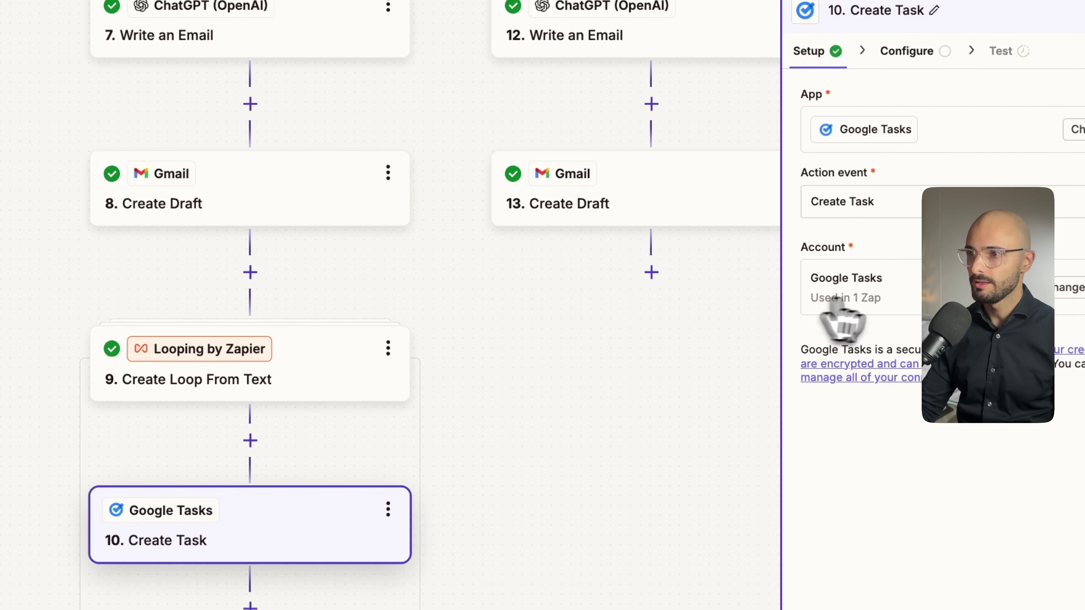
{"action": "left_click", "coordinate": [861, 295]}
{"action": "left_click", "coordinate": [616, 397]}
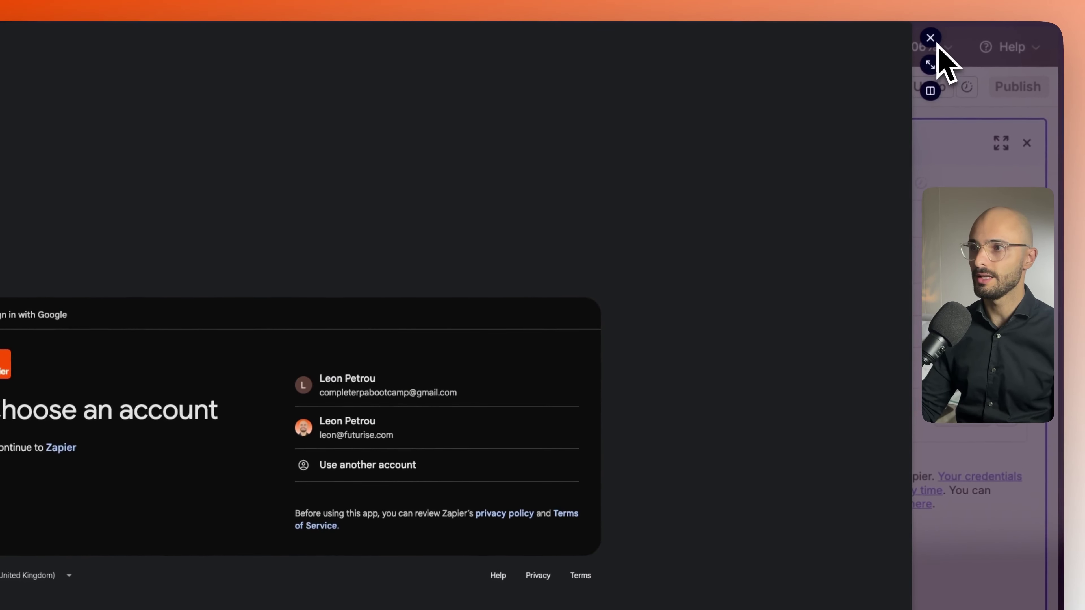
{"action": "left_click", "coordinate": [930, 38]}
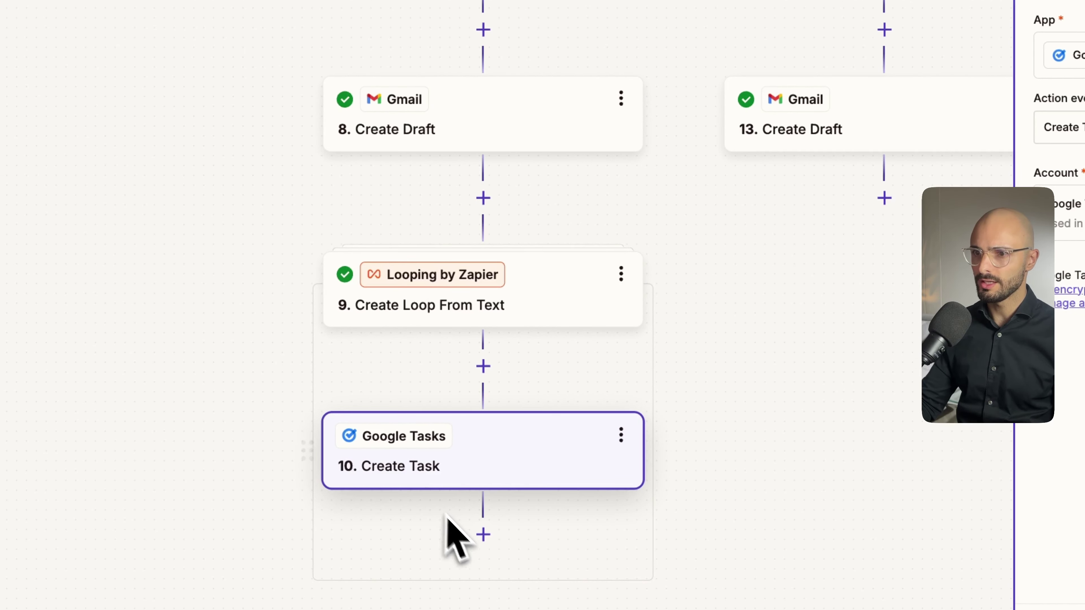
- Try adding a Microsoft To Do Create Task action after the Google Tasks step in the loop and delete it again
{"action": "left_click", "coordinate": [477, 536]}
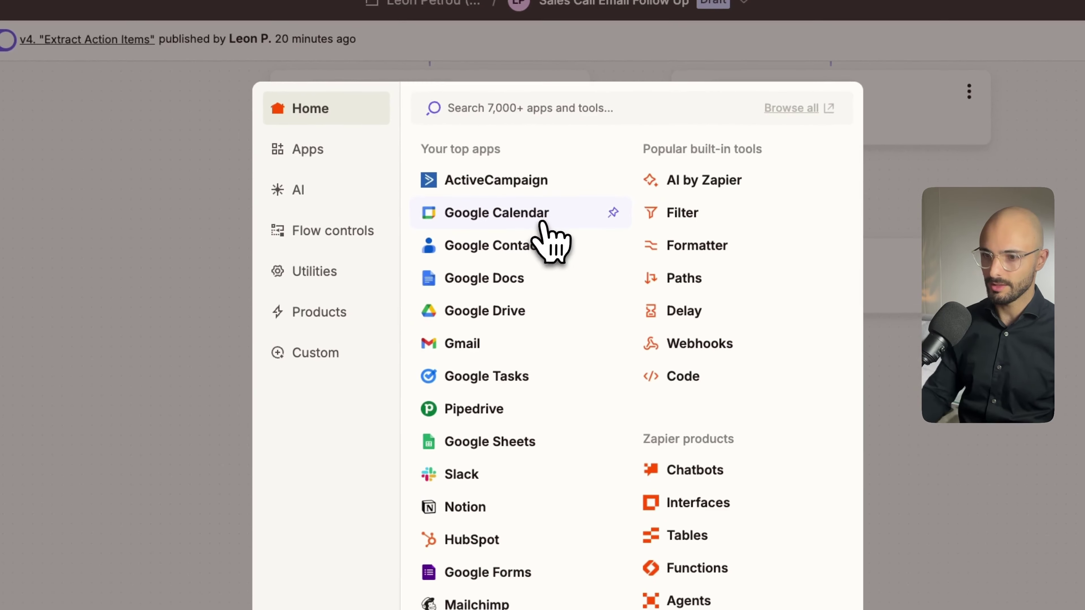
{"action": "type", "text": "microsof"}
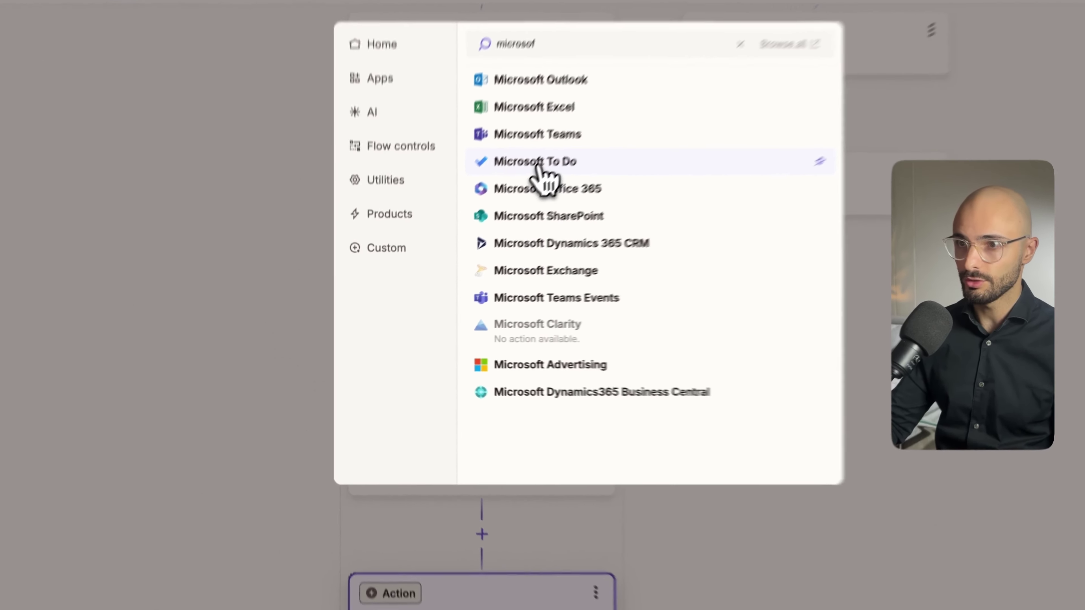
{"action": "left_click", "coordinate": [506, 202]}
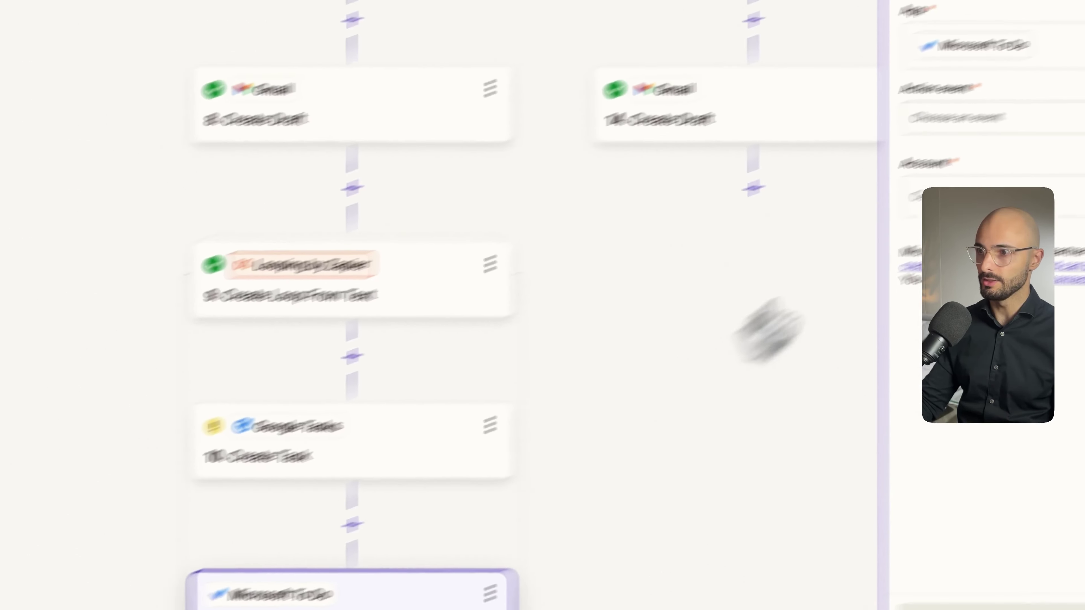
{"action": "left_click", "coordinate": [1012, 122]}
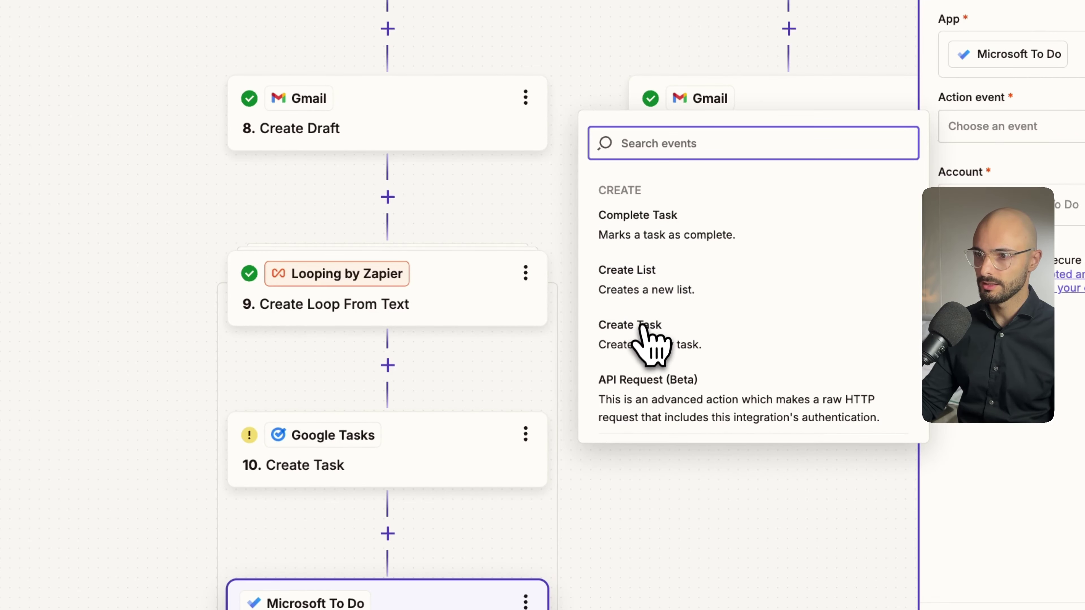
{"action": "left_click", "coordinate": [649, 342]}
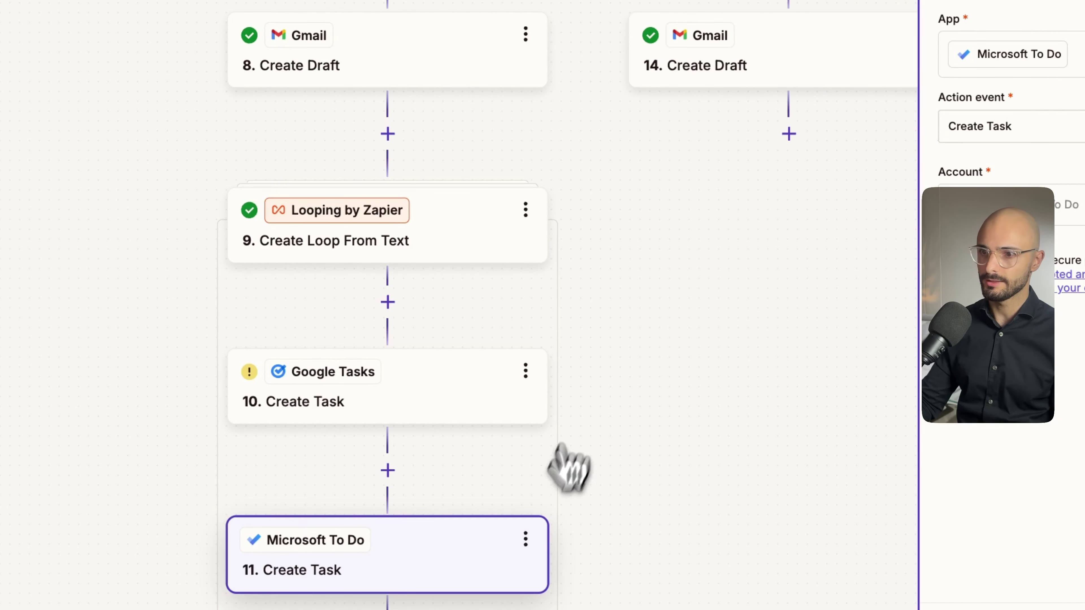
{"action": "left_click", "coordinate": [526, 540]}
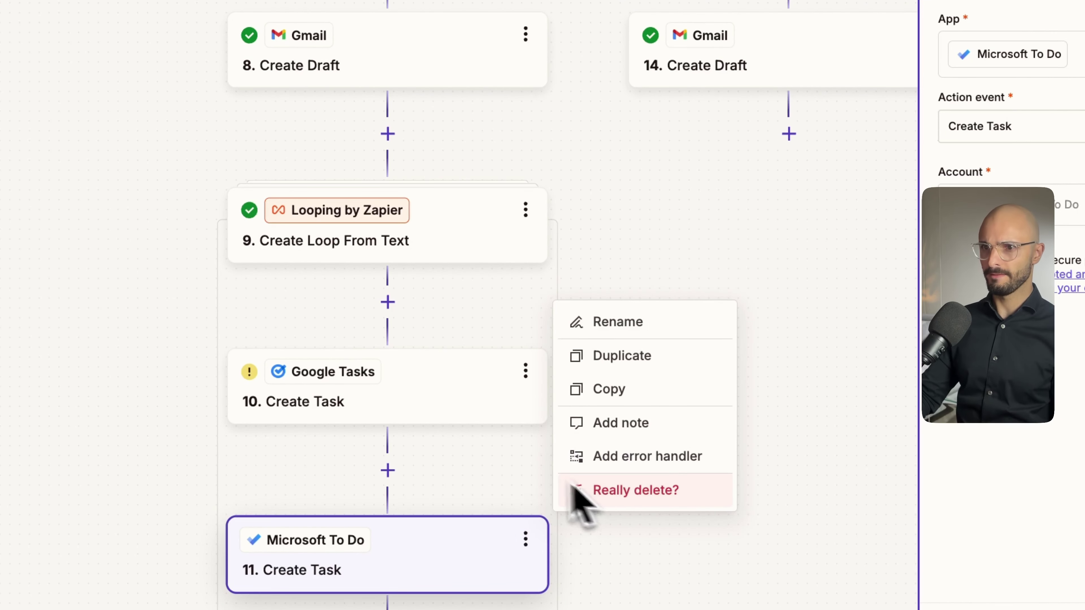
{"action": "left_click", "coordinate": [668, 490]}
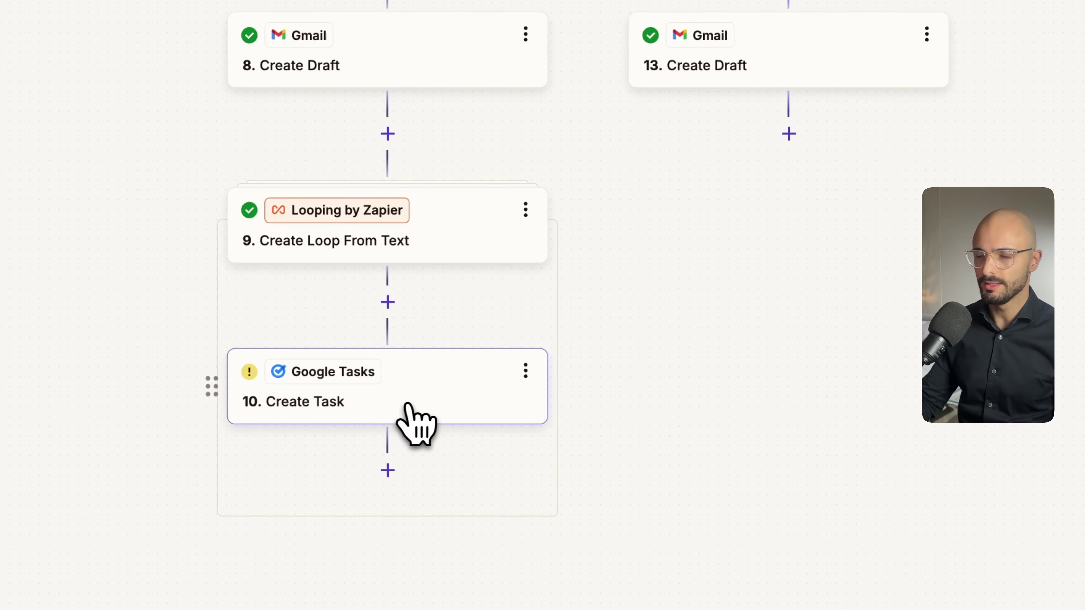
- Open the Task List choices of the Google Tasks Create Task step and look at the existing lists in Google Tasks
{"action": "left_click", "coordinate": [364, 398]}
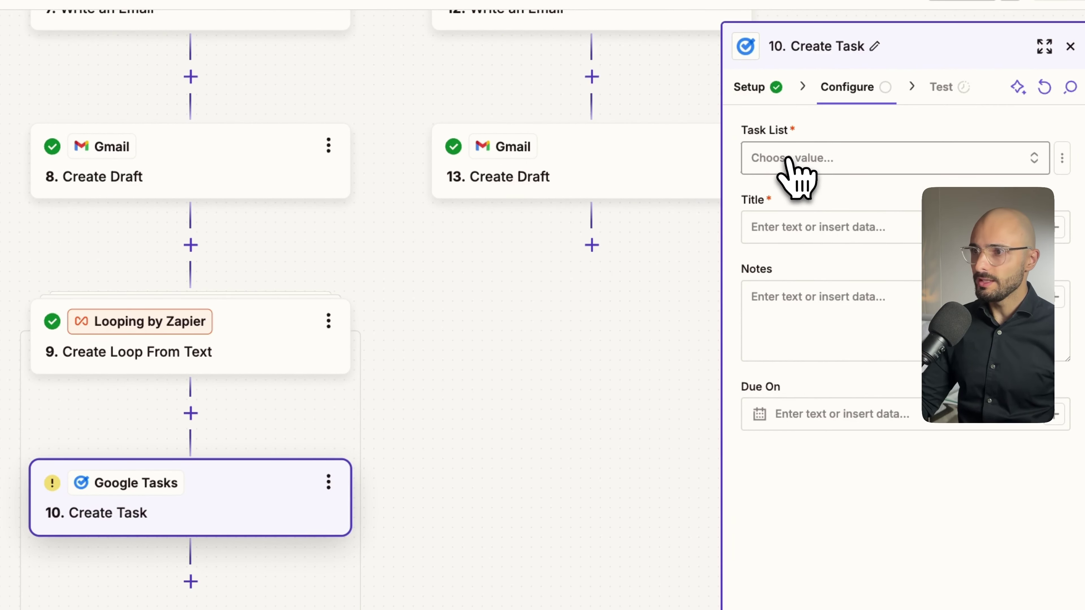
{"action": "left_click", "coordinate": [803, 163]}
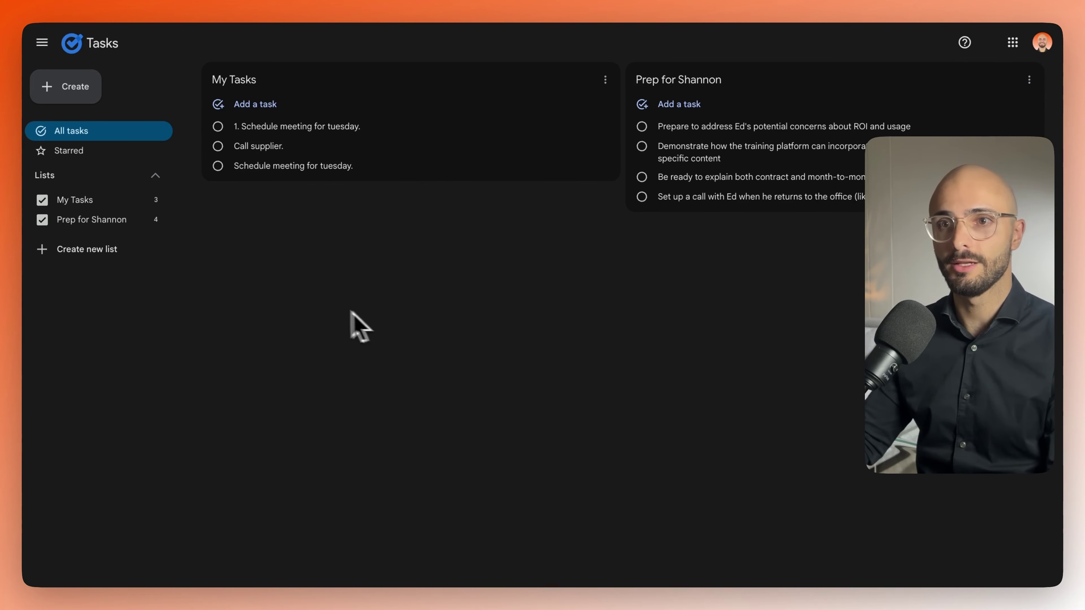
{"action": "mouse_move", "coordinate": [48, 220]}
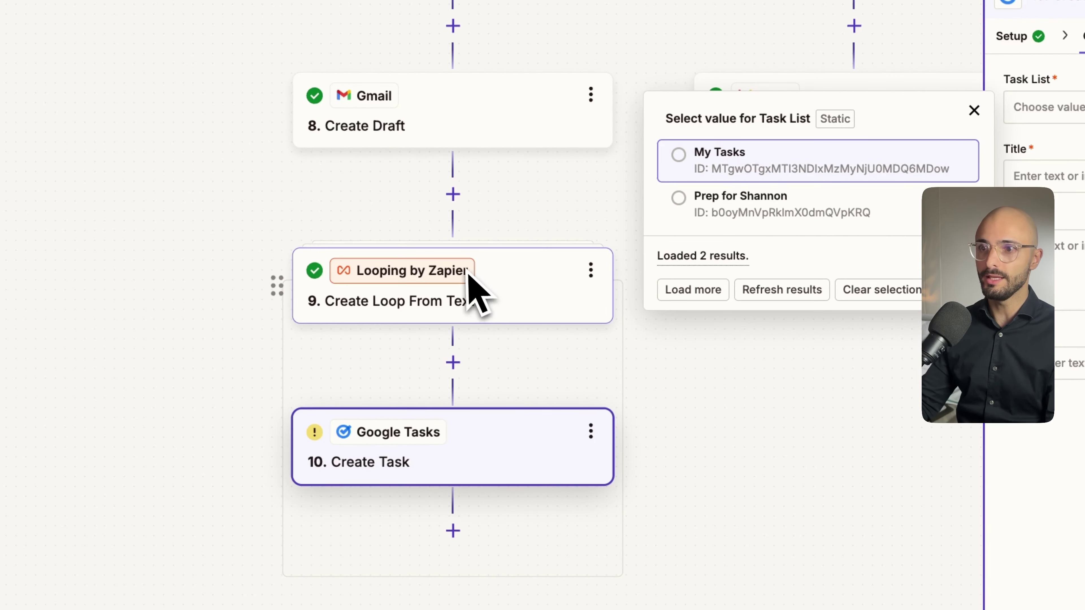
- Insert a Google Tasks Create Task List action between the step 8 Gmail draft and the loop, keeping the connected account
{"action": "left_click", "coordinate": [453, 194]}
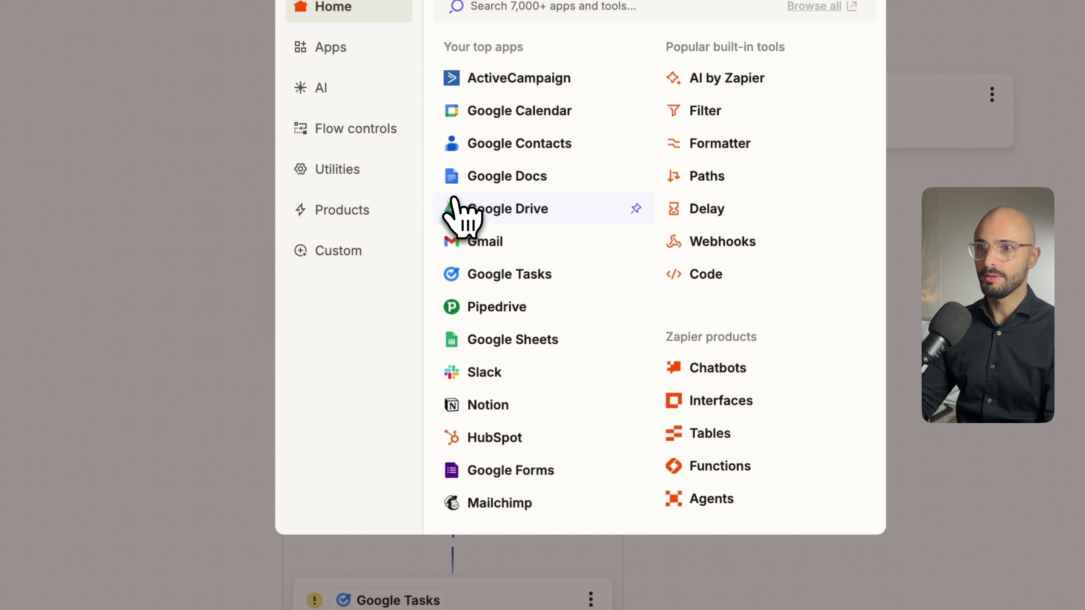
{"action": "left_click", "coordinate": [486, 276]}
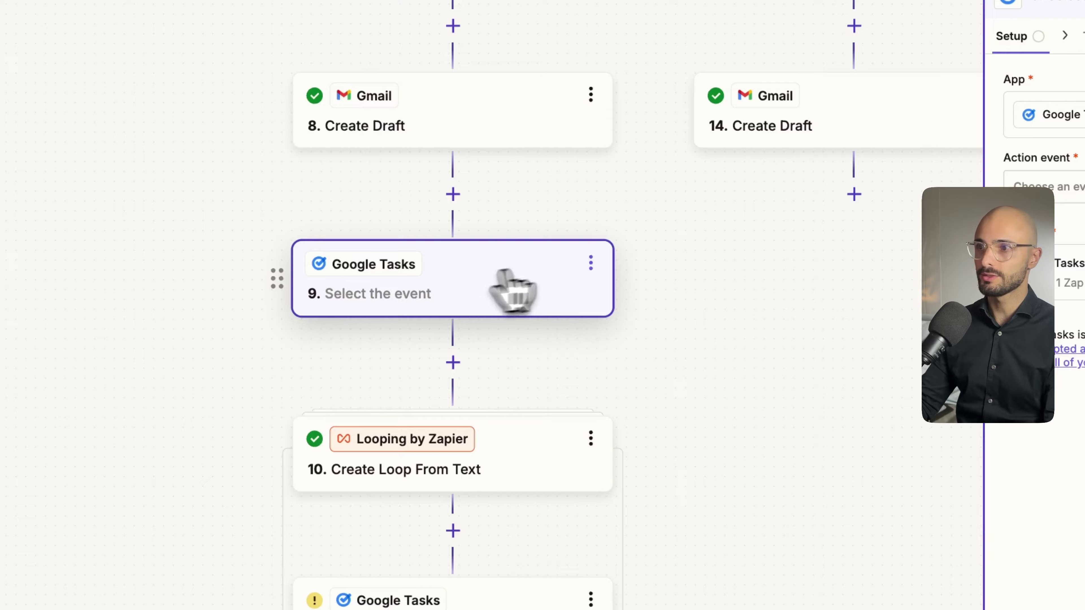
{"action": "left_click", "coordinate": [1037, 194]}
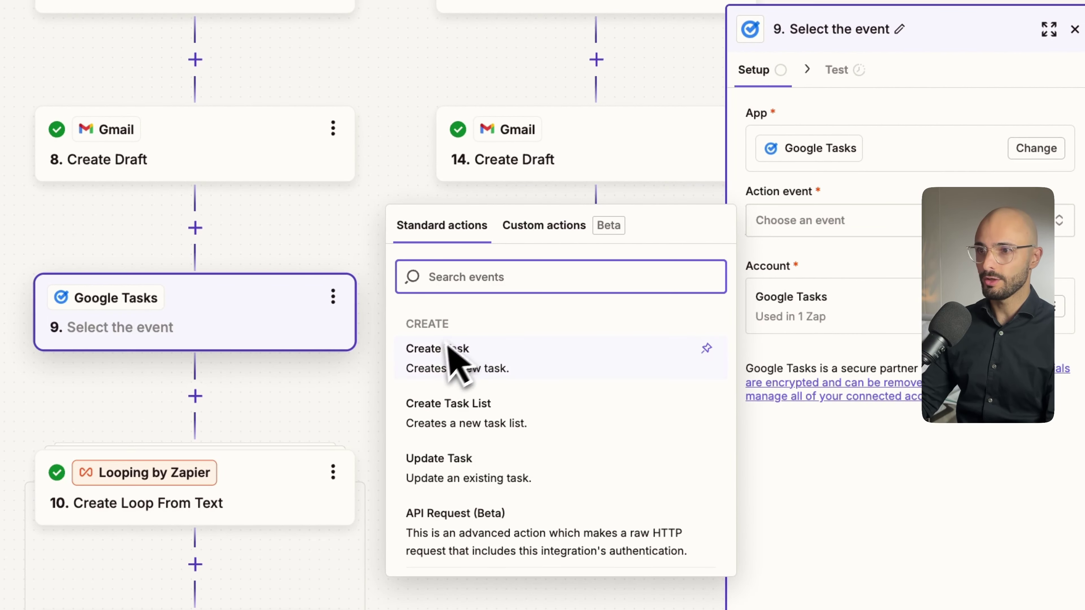
{"action": "scroll", "coordinate": [463, 466], "scroll_direction": "down", "scroll_amount": 3}
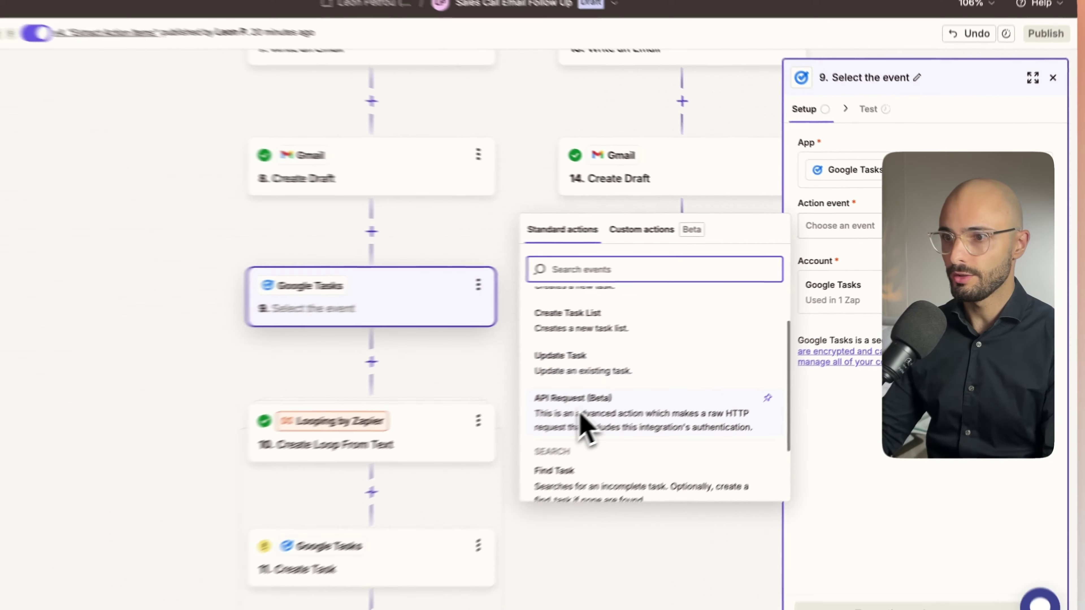
{"action": "scroll", "coordinate": [447, 423], "scroll_direction": "up", "scroll_amount": 3}
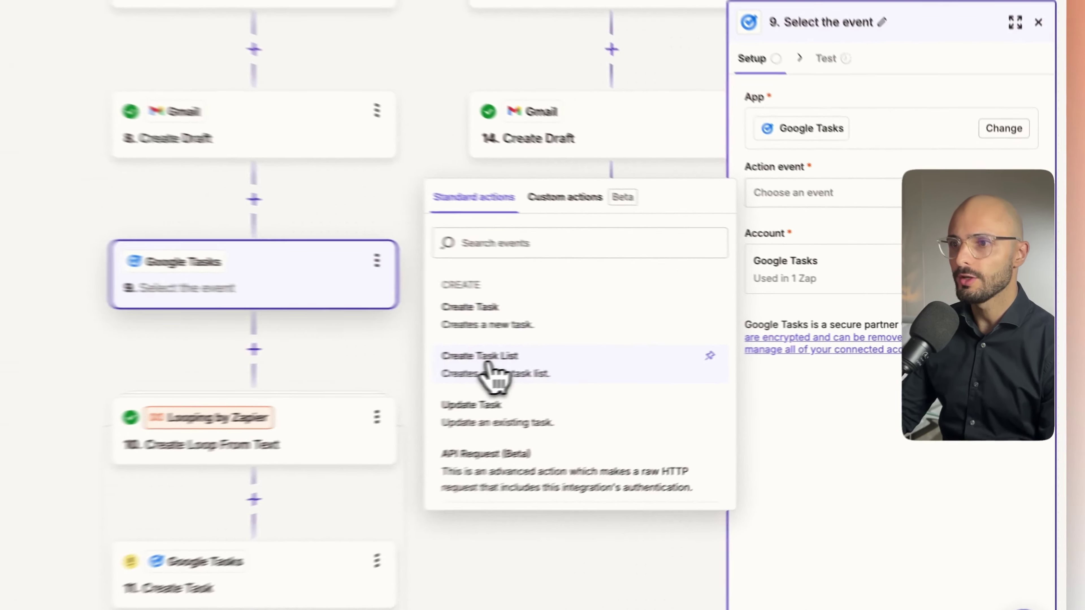
{"action": "left_click", "coordinate": [625, 359]}
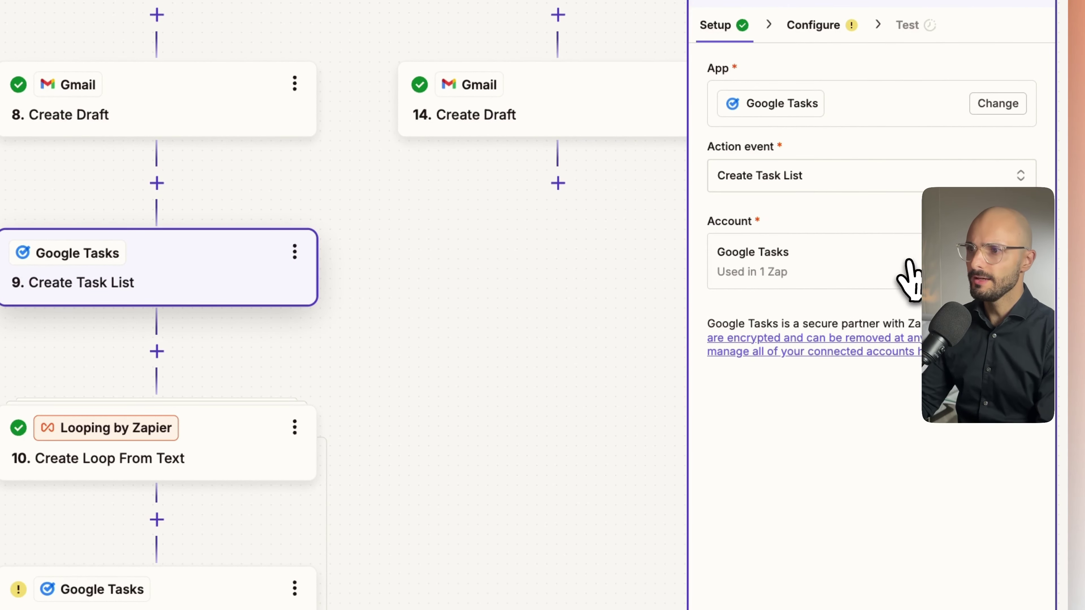
{"action": "left_click", "coordinate": [747, 277]}
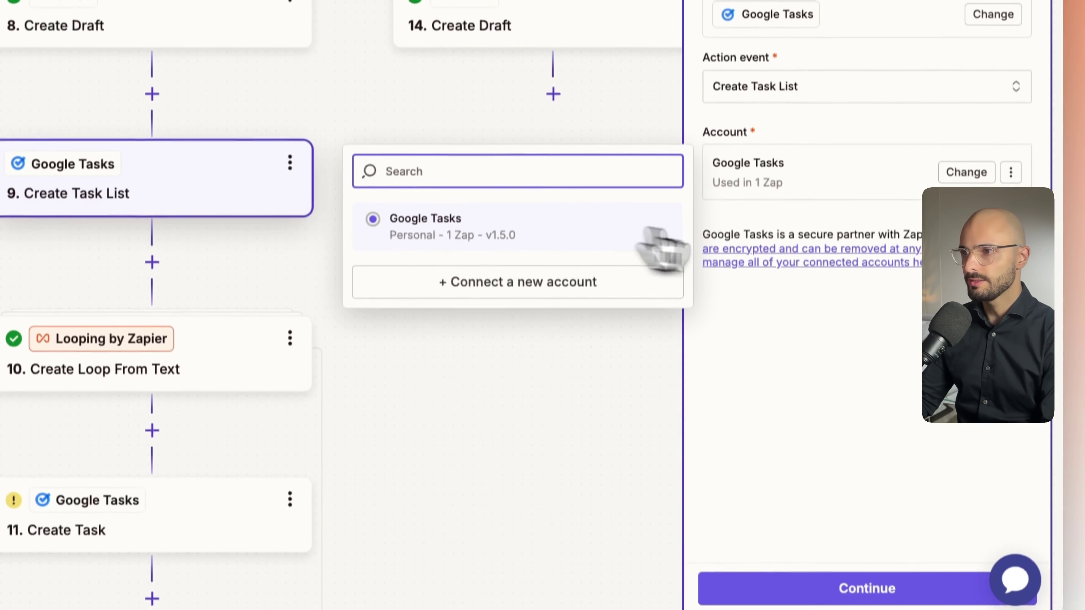
{"action": "left_click", "coordinate": [883, 592]}
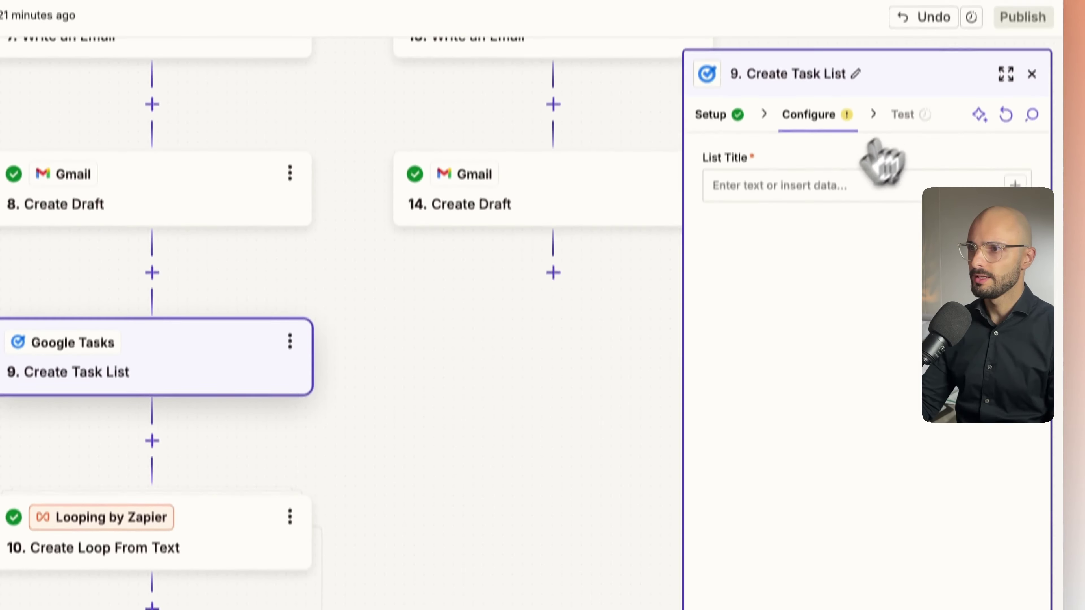
- Set the List Title to "To do for" followed by step 3's First Name output and finish configuring the step
{"action": "left_click", "coordinate": [783, 186]}
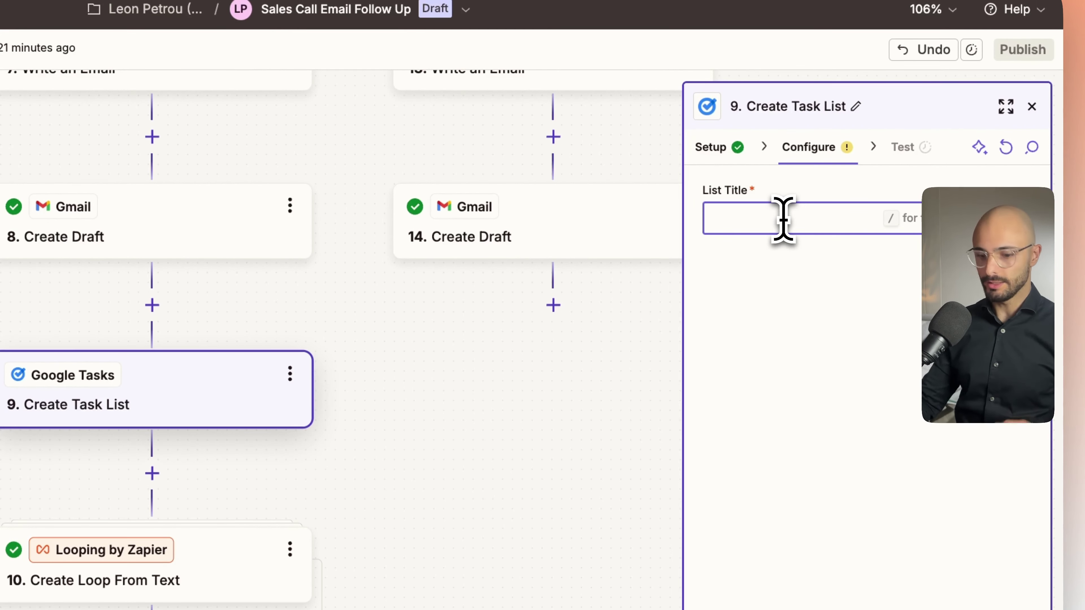
{"action": "type", "text": "To do for /"}
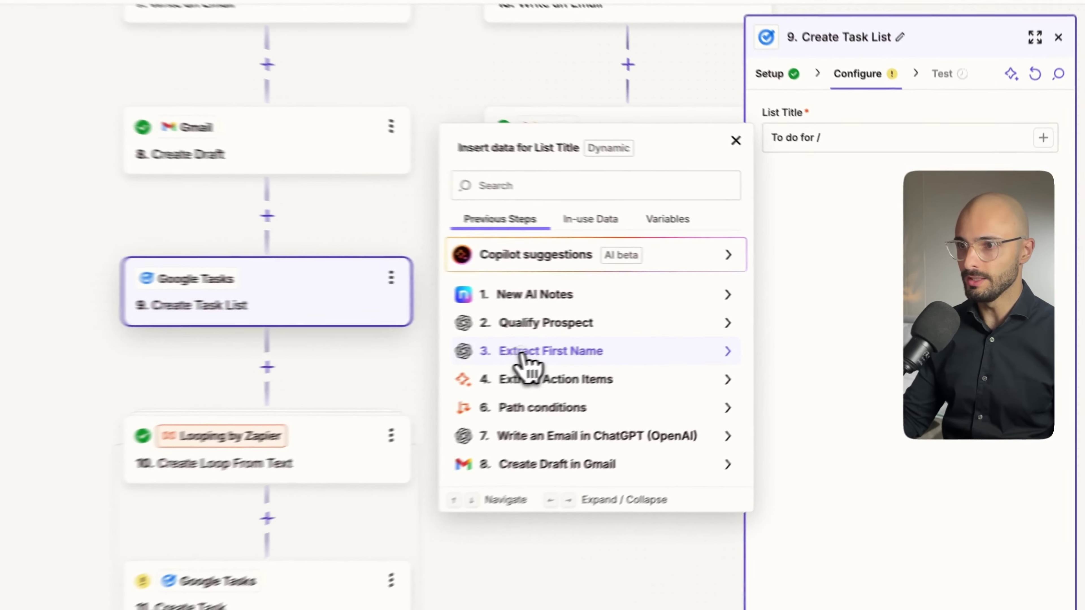
{"action": "left_click", "coordinate": [653, 333]}
{"action": "left_click", "coordinate": [641, 360]}
{"action": "left_click", "coordinate": [789, 300]}
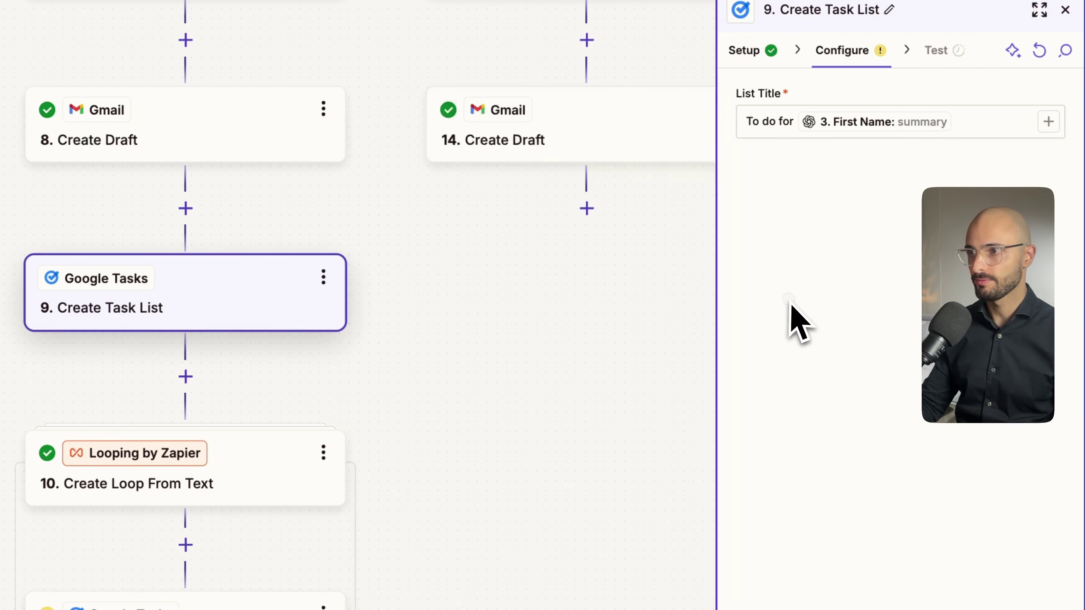
{"action": "left_click", "coordinate": [847, 572]}
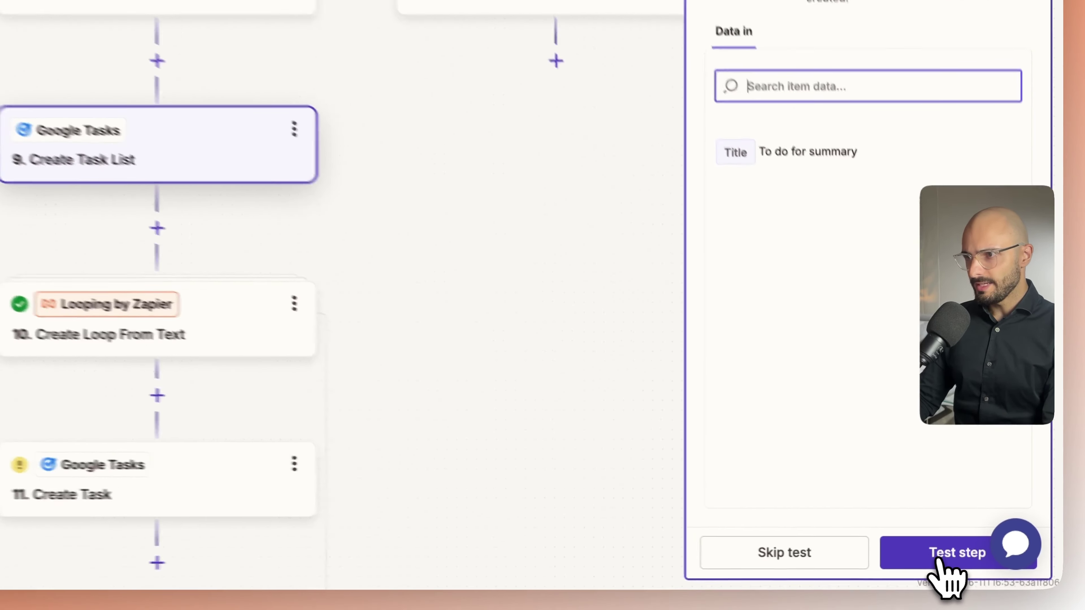
- Switch to Google Tasks to look at the existing lists, then return to the Zap
{"action": "mouse_move", "coordinate": [25, 219]}
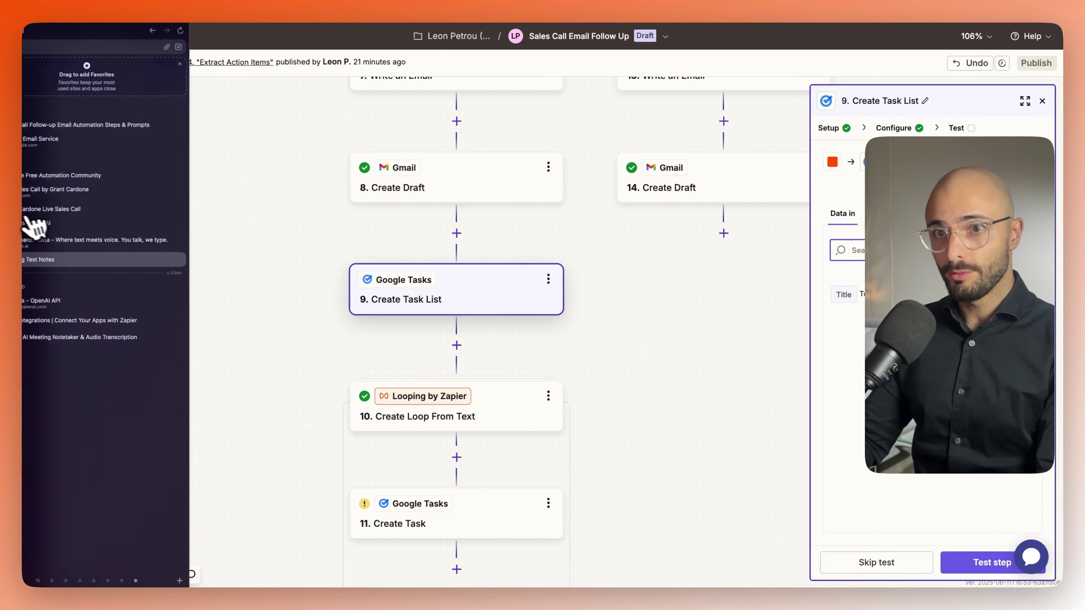
{"action": "left_click", "coordinate": [43, 157]}
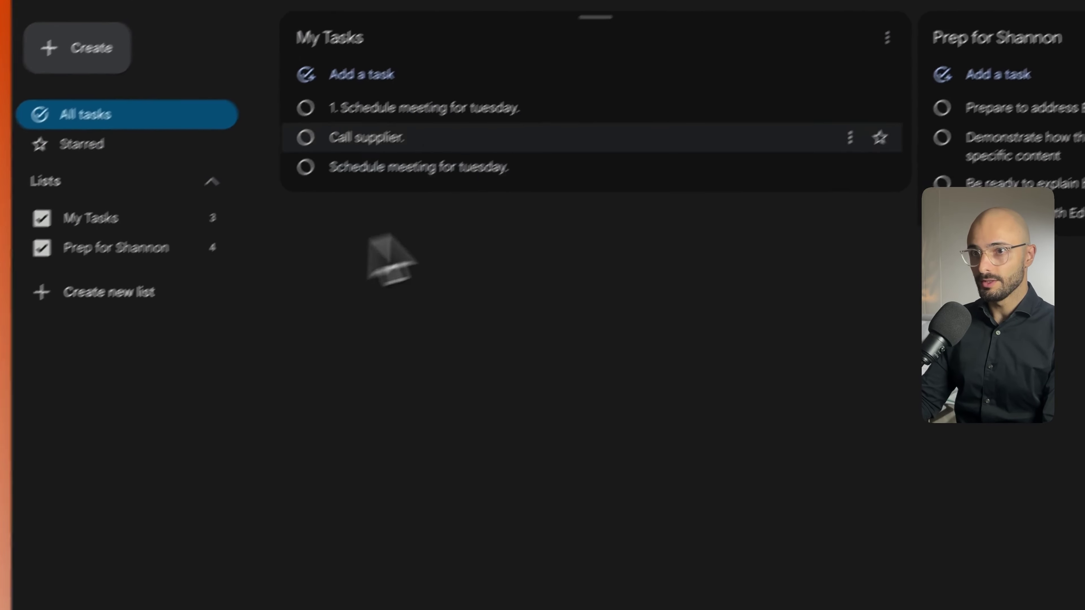
{"action": "mouse_move", "coordinate": [12, 205]}
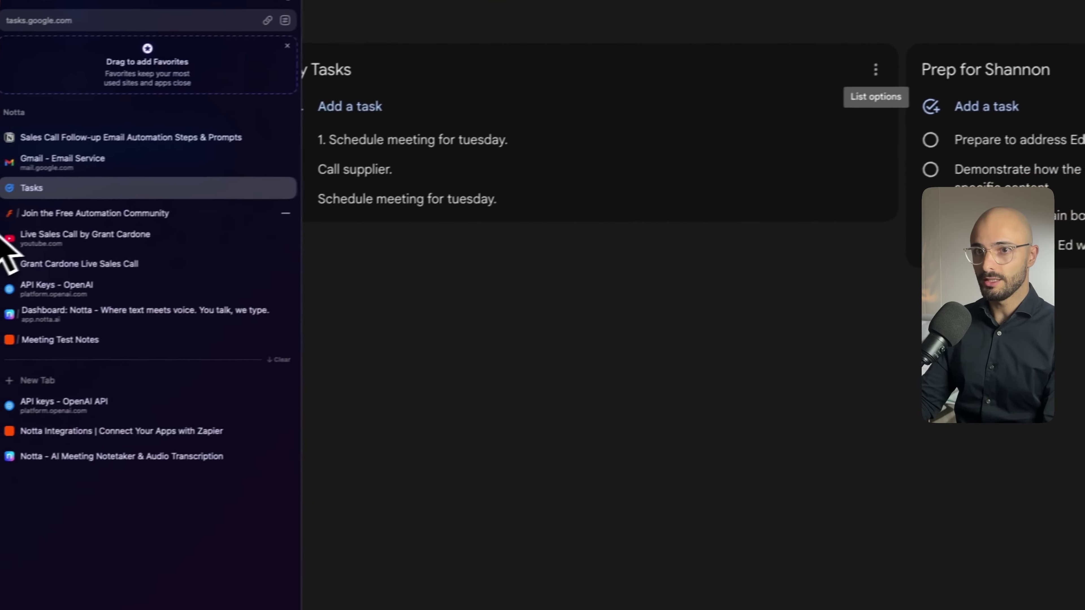
{"action": "left_click", "coordinate": [64, 341]}
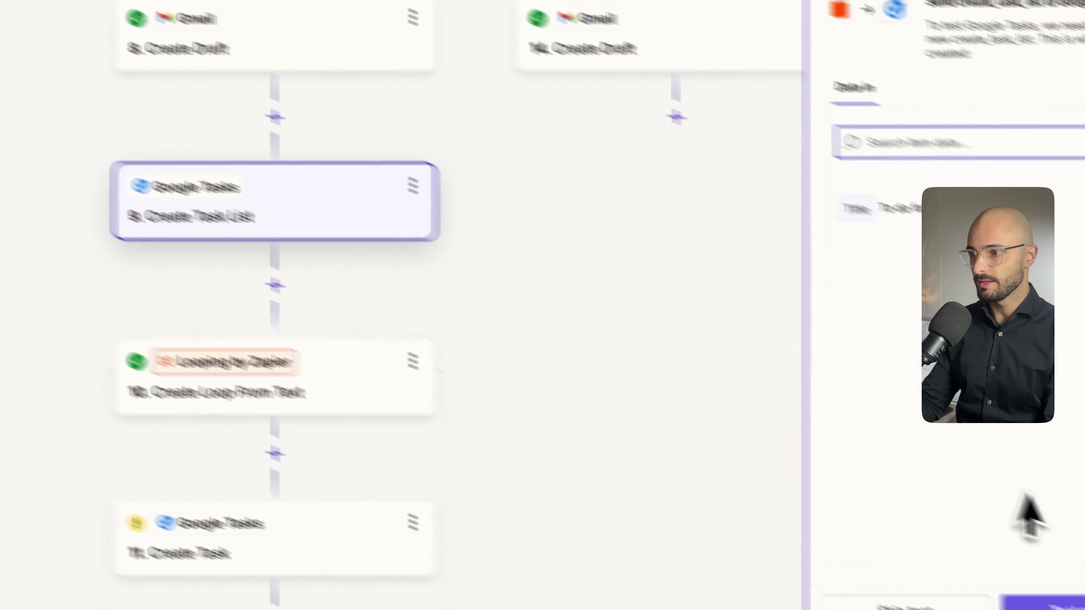
- Test the Create Task List step and switch to Google Tasks to check for the new list
{"action": "left_click", "coordinate": [958, 575]}
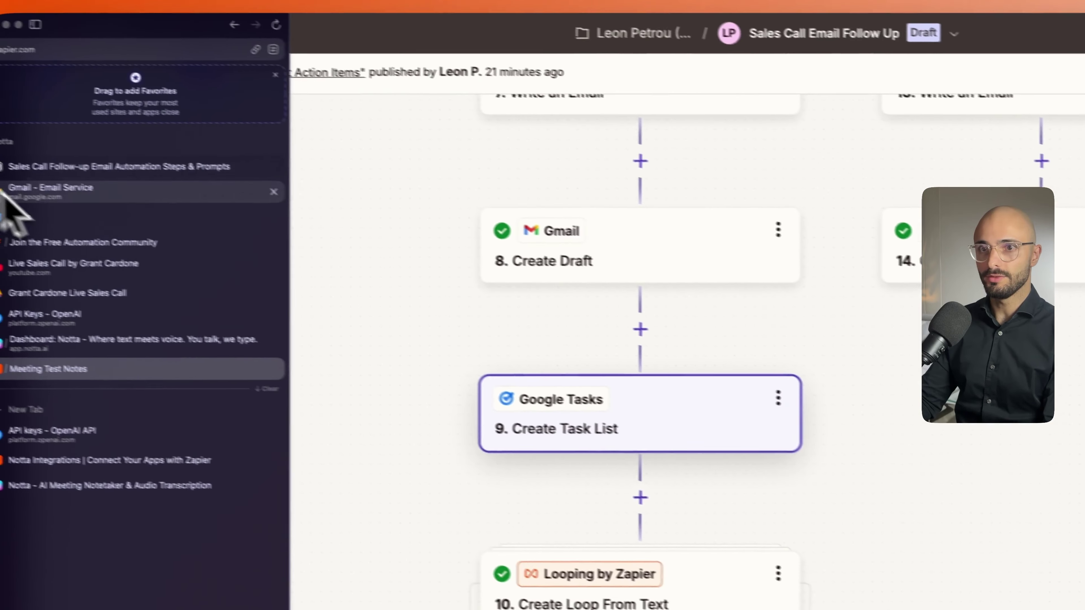
{"action": "left_click", "coordinate": [19, 220]}
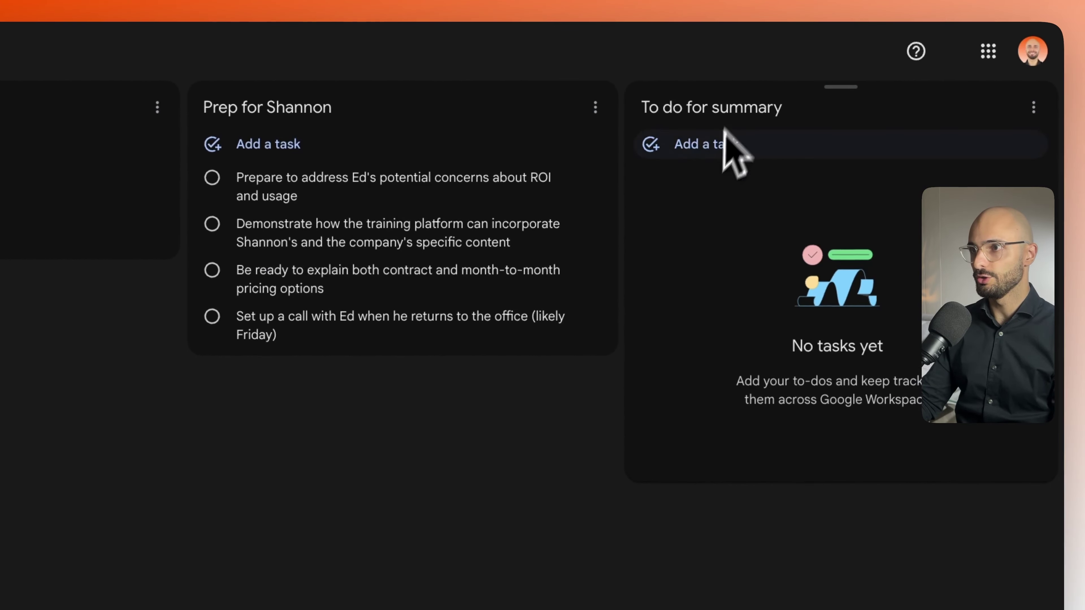
- Delete the "To do for summary" list in Google Tasks and return to the Zap
{"action": "left_click", "coordinate": [1032, 108]}
{"action": "left_click", "coordinate": [892, 328]}
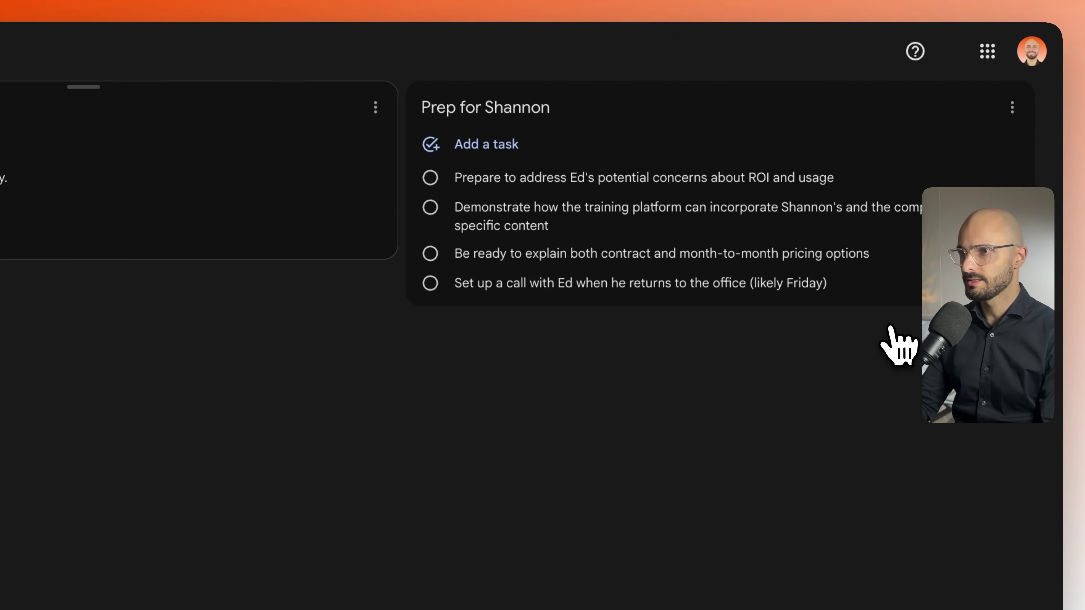
{"action": "mouse_move", "coordinate": [19, 177]}
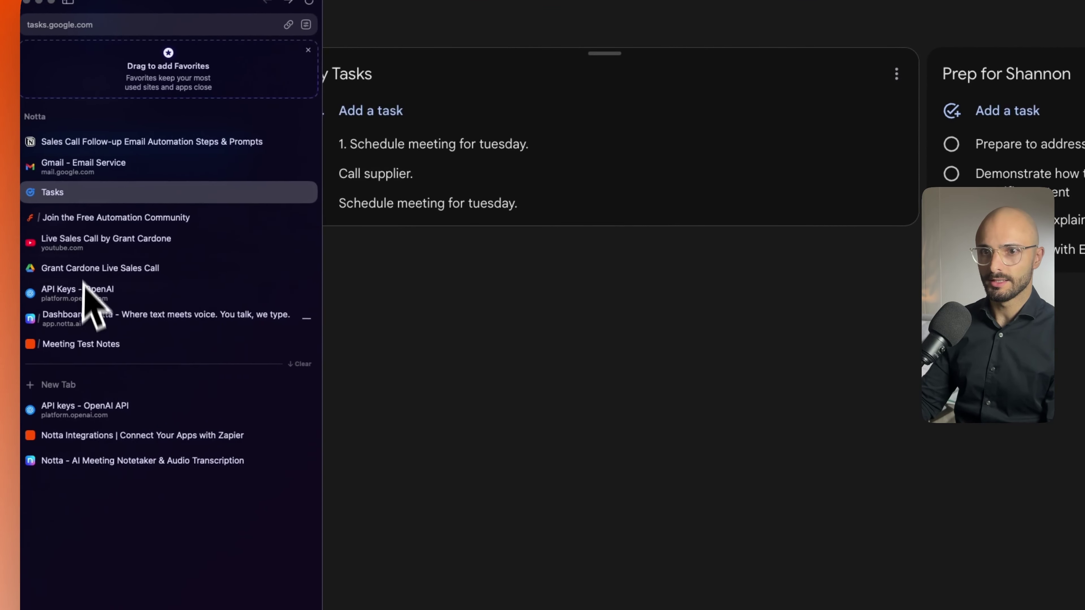
{"action": "left_click", "coordinate": [86, 345]}
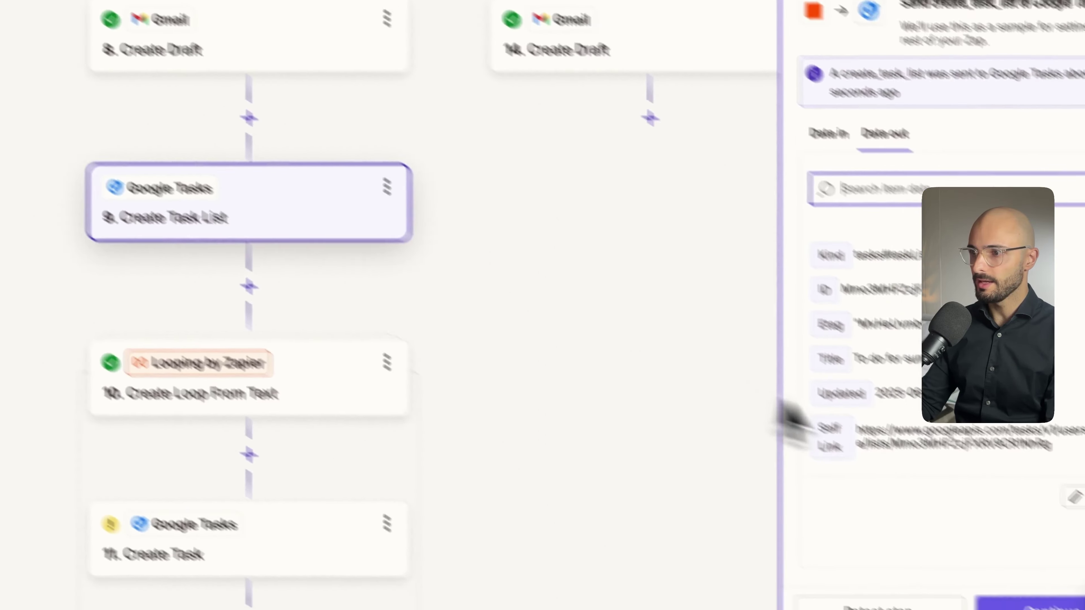
- In the step 11 Create Task action, switch Task List to a custom value and map it to the ID output of step 9
{"action": "left_click", "coordinate": [963, 564]}
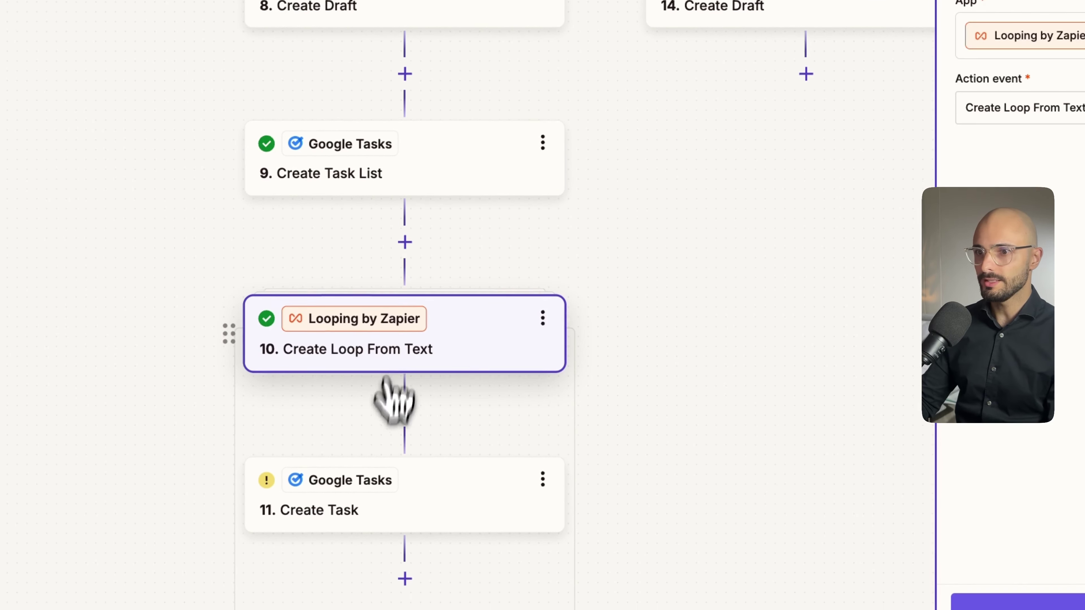
{"action": "left_click", "coordinate": [368, 491]}
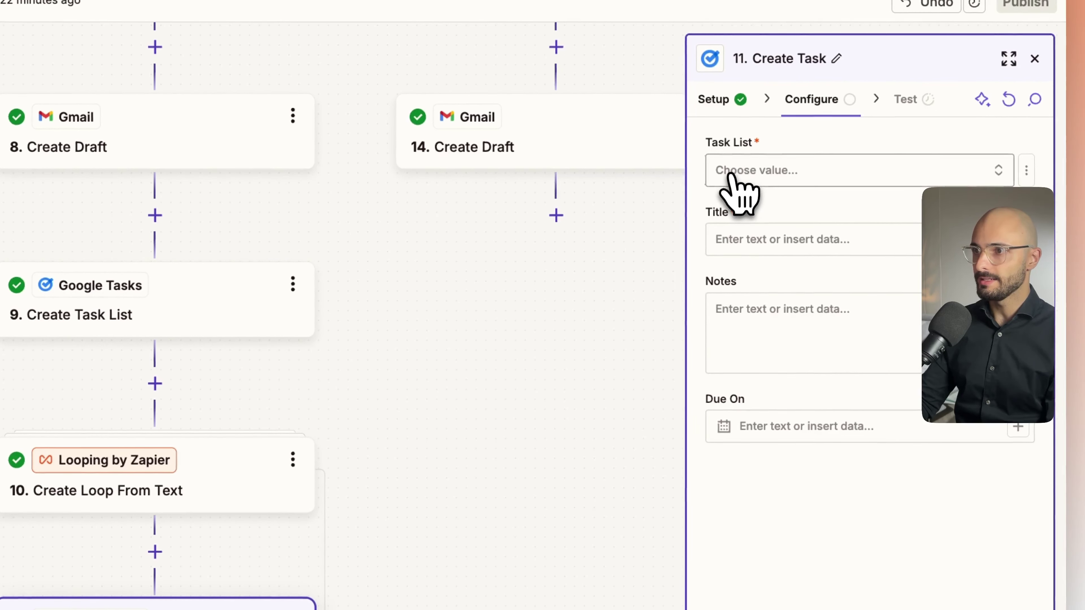
{"action": "left_click", "coordinate": [729, 174]}
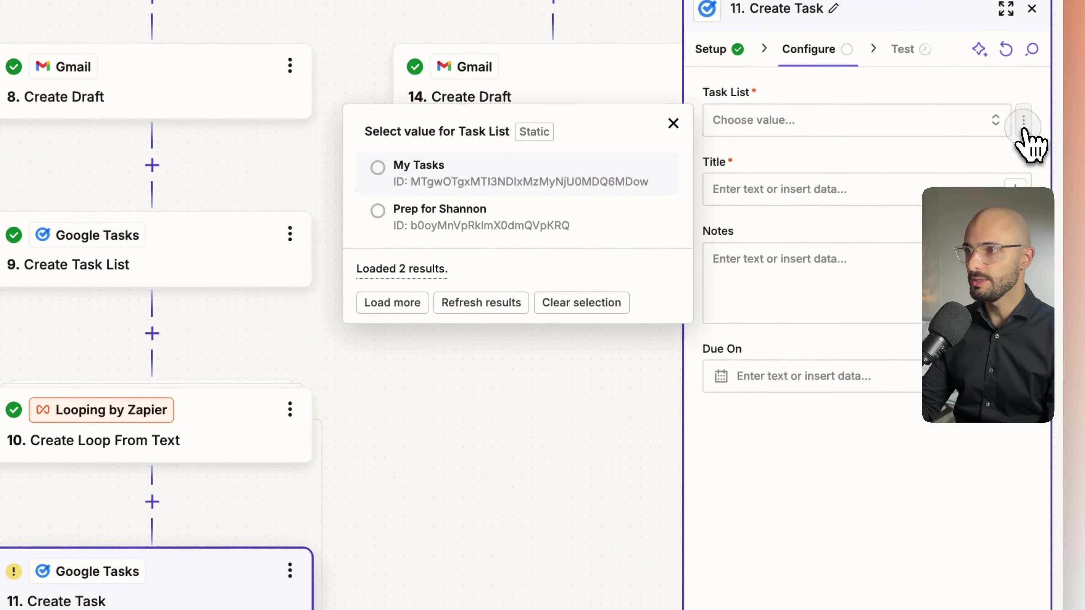
{"action": "left_click", "coordinate": [1026, 170]}
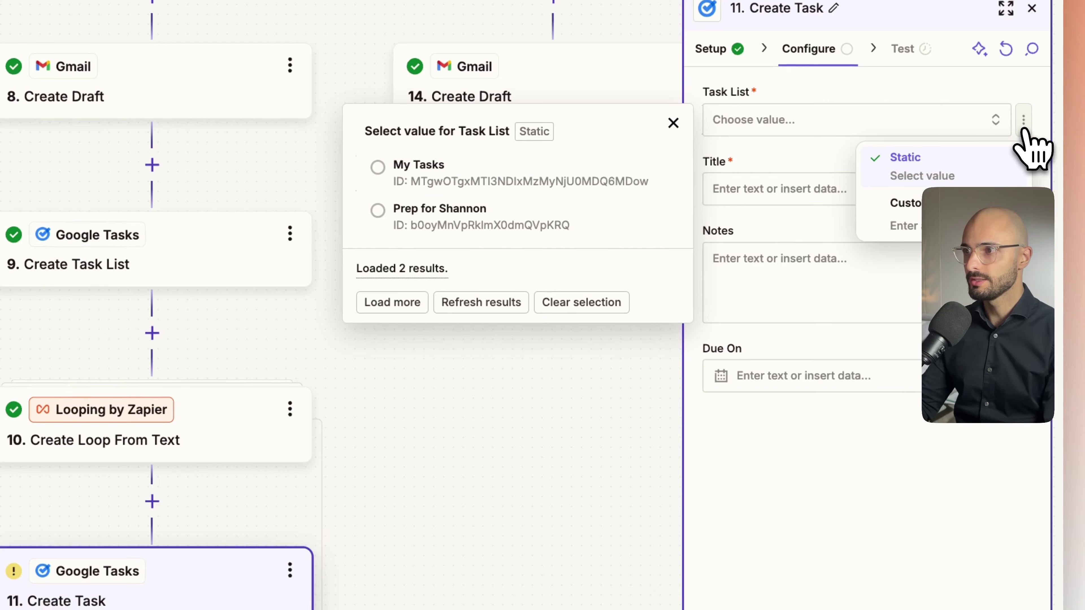
{"action": "left_click", "coordinate": [901, 204]}
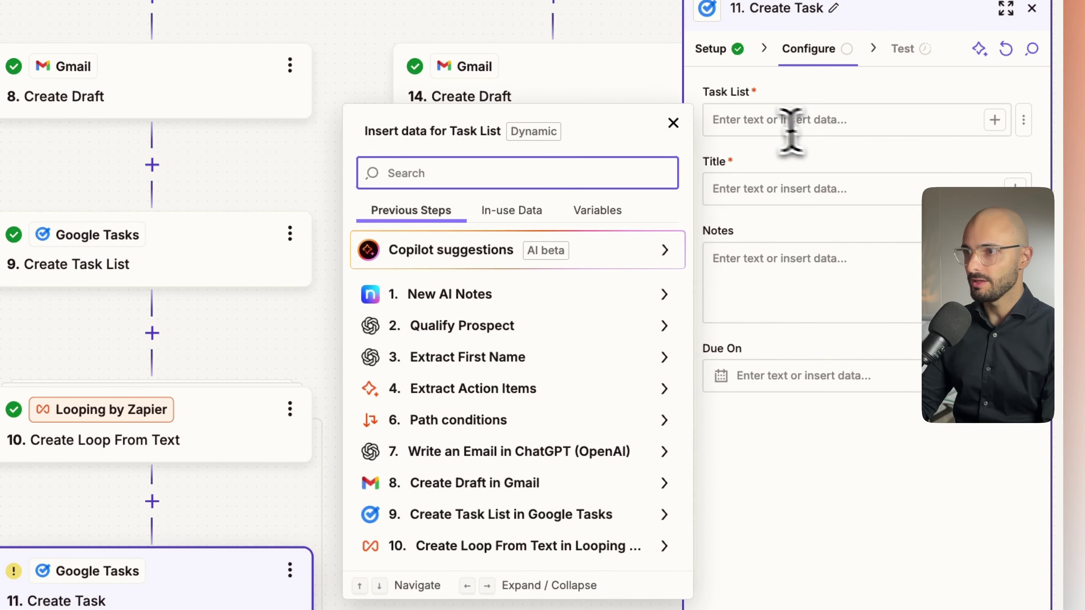
{"action": "left_click", "coordinate": [765, 122]}
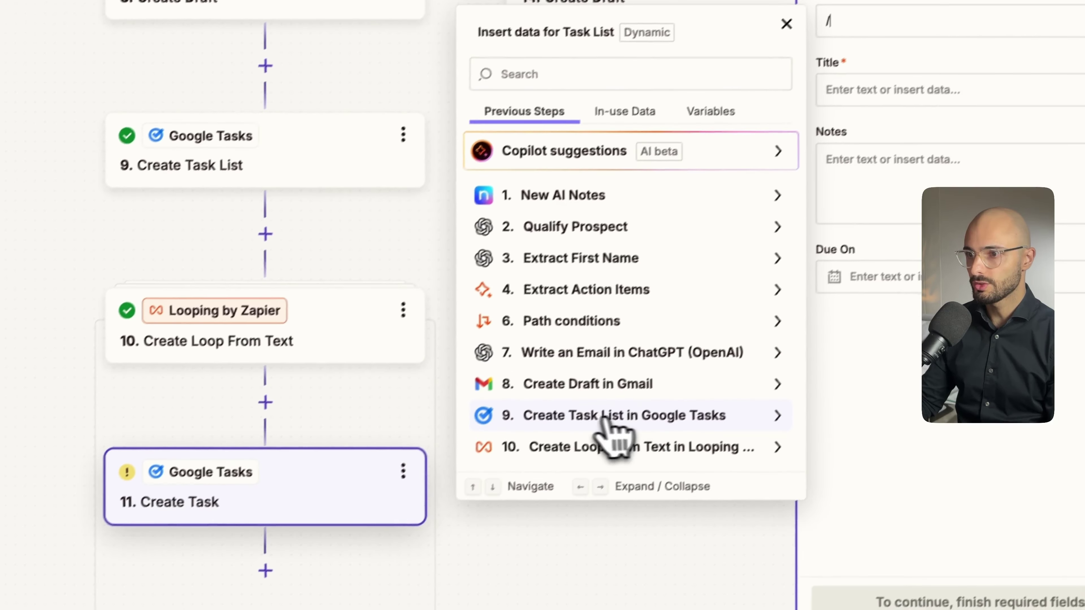
{"action": "left_click", "coordinate": [491, 515]}
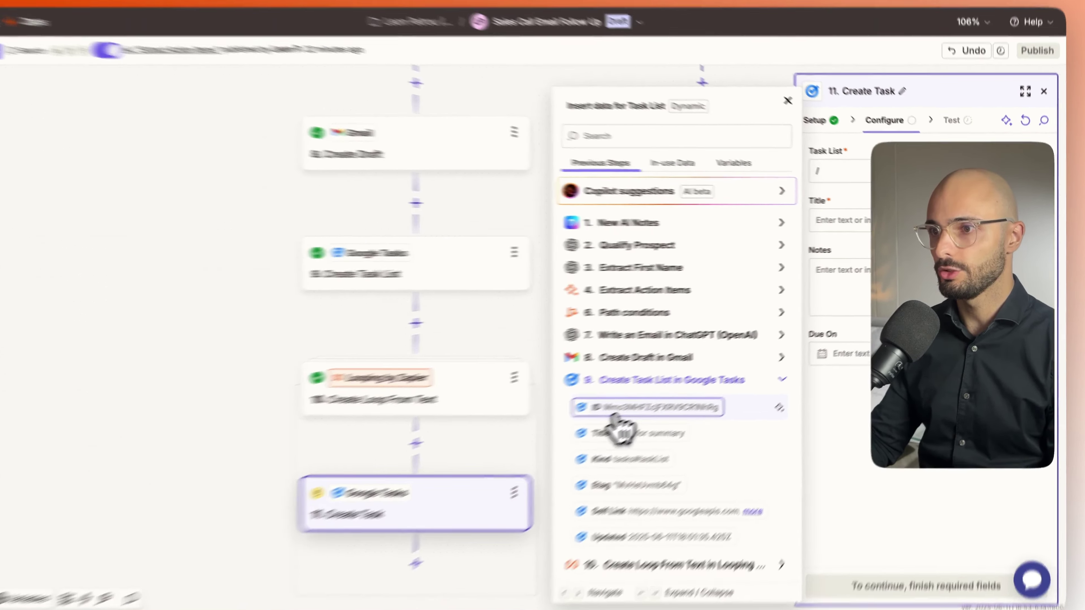
{"action": "left_click", "coordinate": [641, 396]}
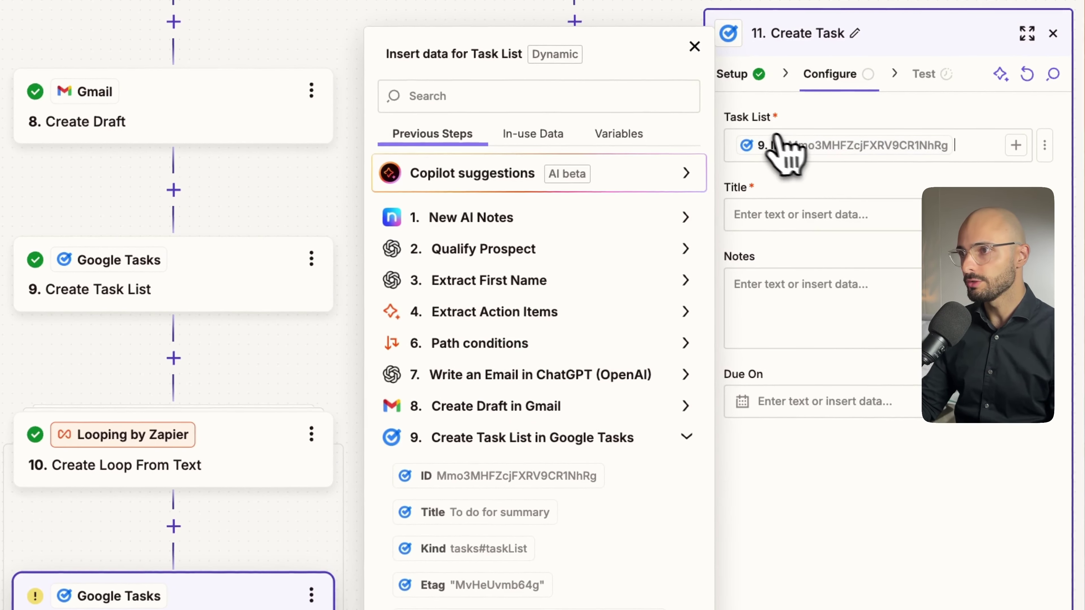
{"action": "left_click", "coordinate": [695, 46]}
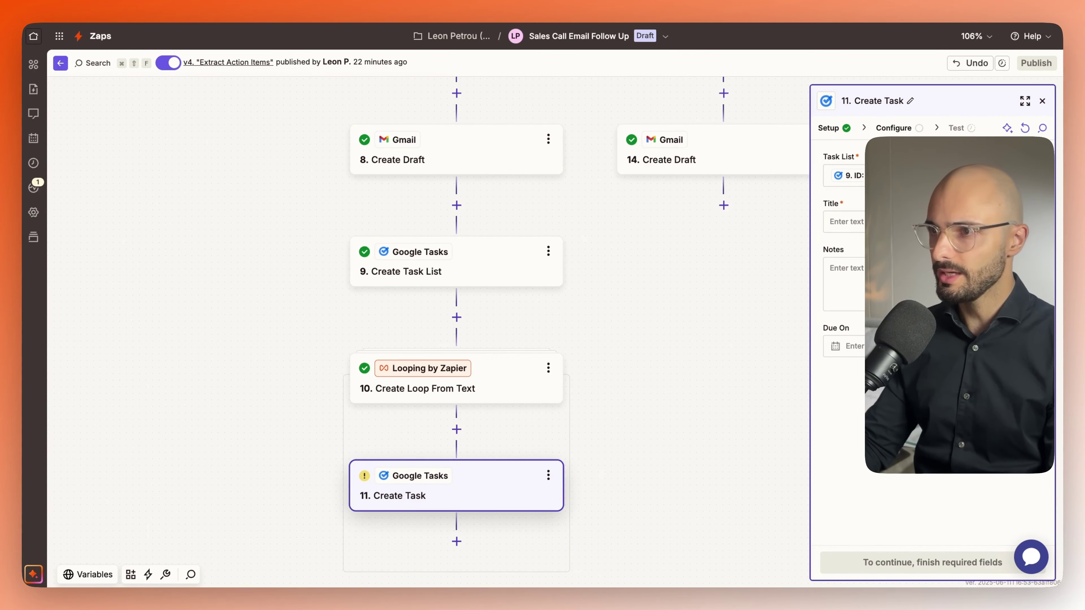
- Map the Create Task Title to the Action Items output of the step 10 loop
{"action": "left_click", "coordinate": [872, 226]}
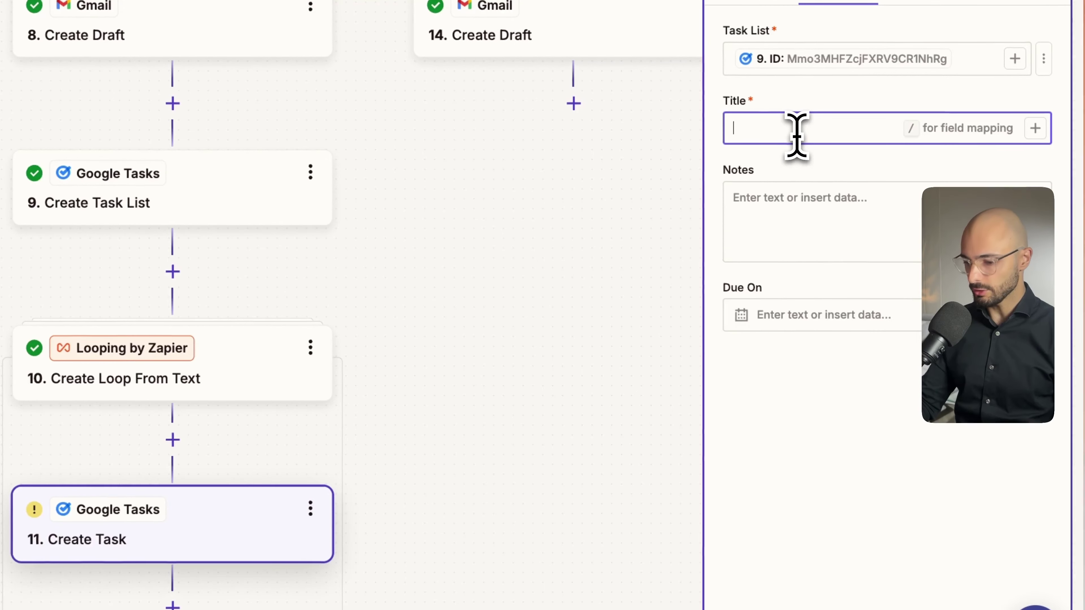
{"action": "type", "text": "/"}
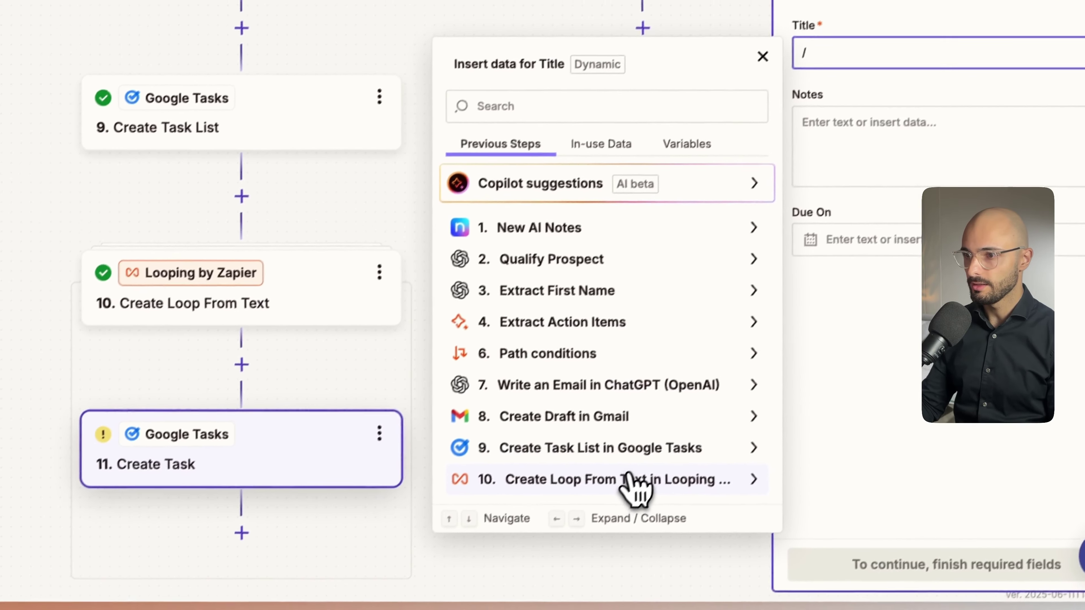
{"action": "left_click", "coordinate": [539, 554]}
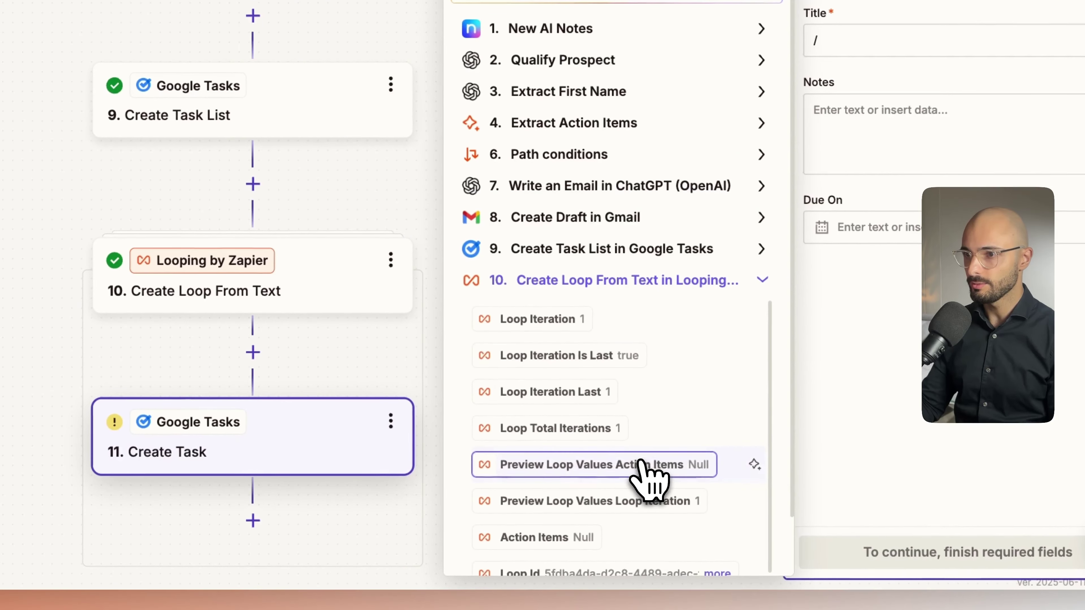
{"action": "scroll", "coordinate": [638, 361], "scroll_direction": "down", "scroll_amount": 1}
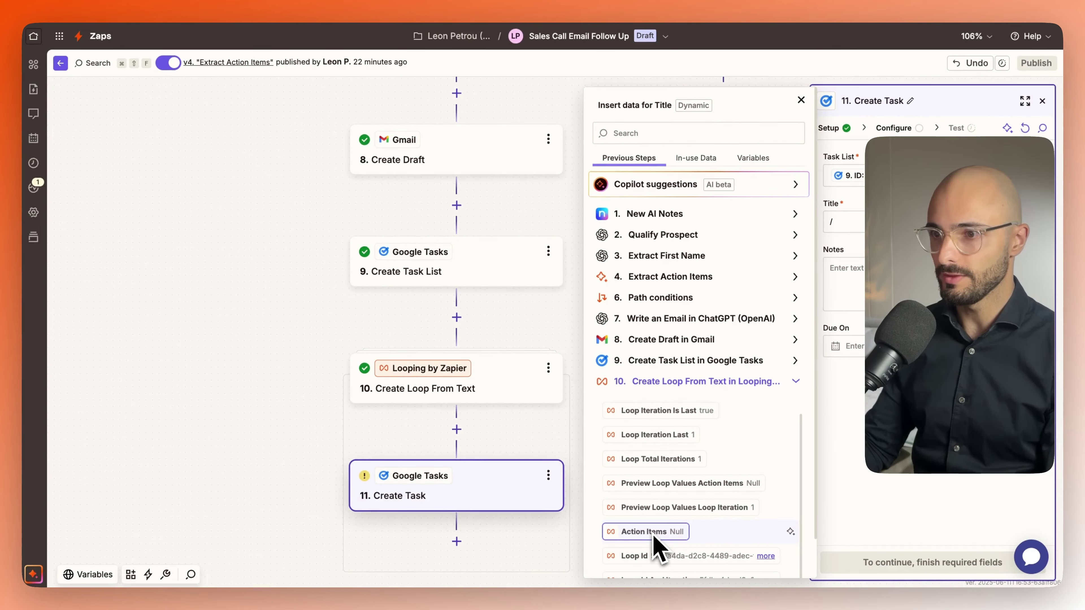
{"action": "scroll", "coordinate": [655, 545], "scroll_direction": "up", "scroll_amount": 1}
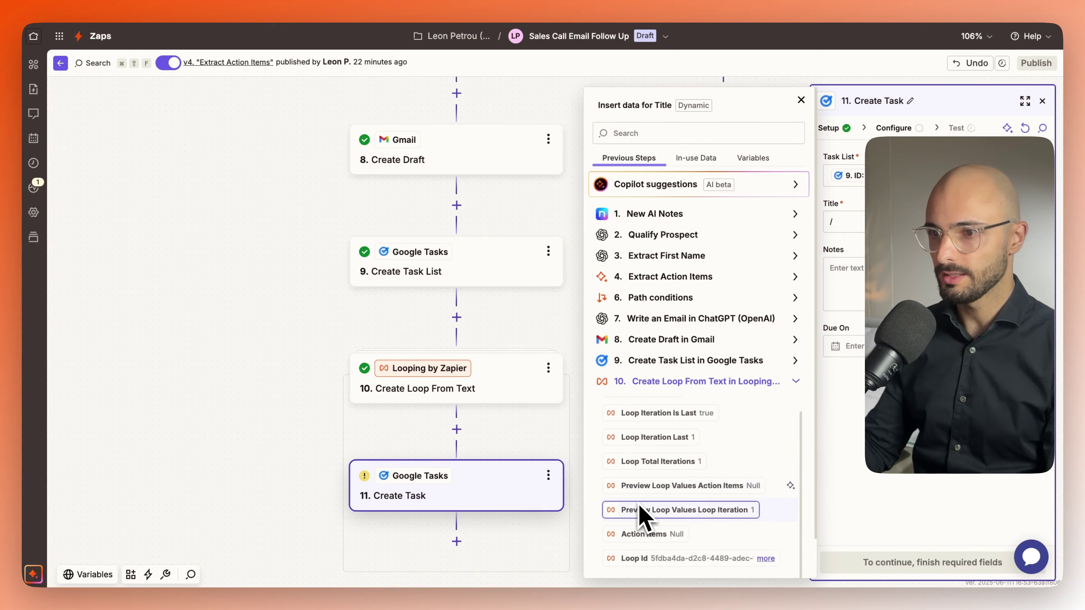
{"action": "scroll", "coordinate": [641, 517], "scroll_direction": "down", "scroll_amount": 1}
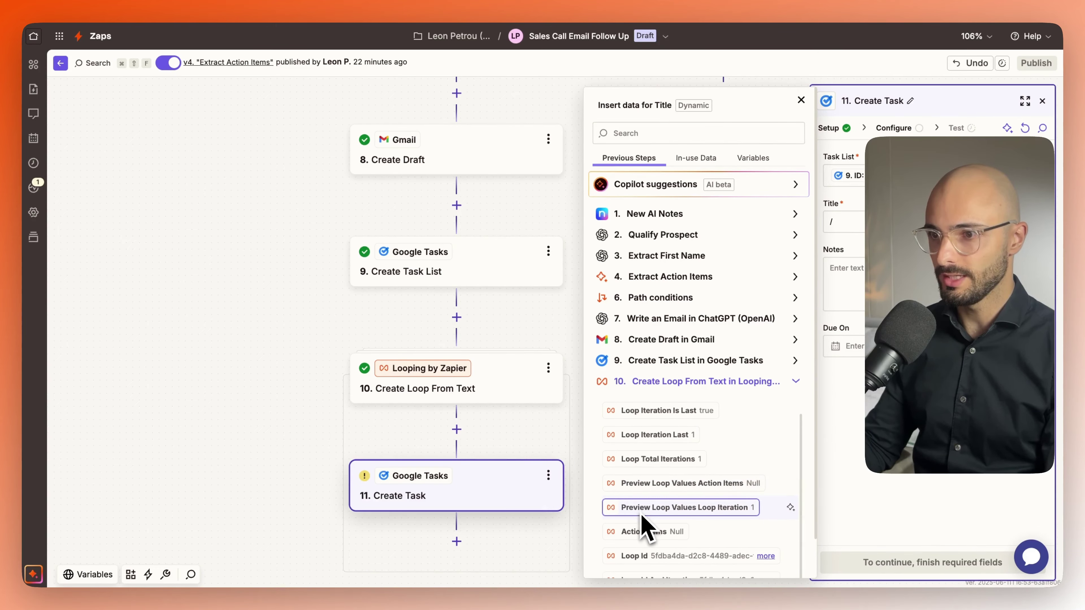
{"action": "left_click", "coordinate": [636, 532]}
{"action": "left_click", "coordinate": [874, 436]}
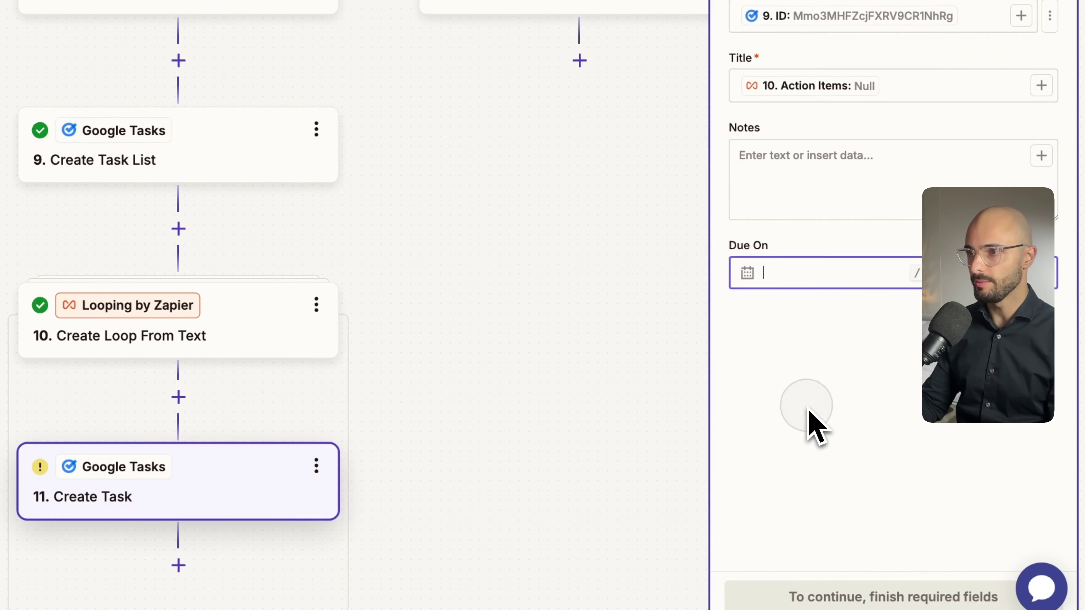
{"action": "left_click", "coordinate": [845, 194]}
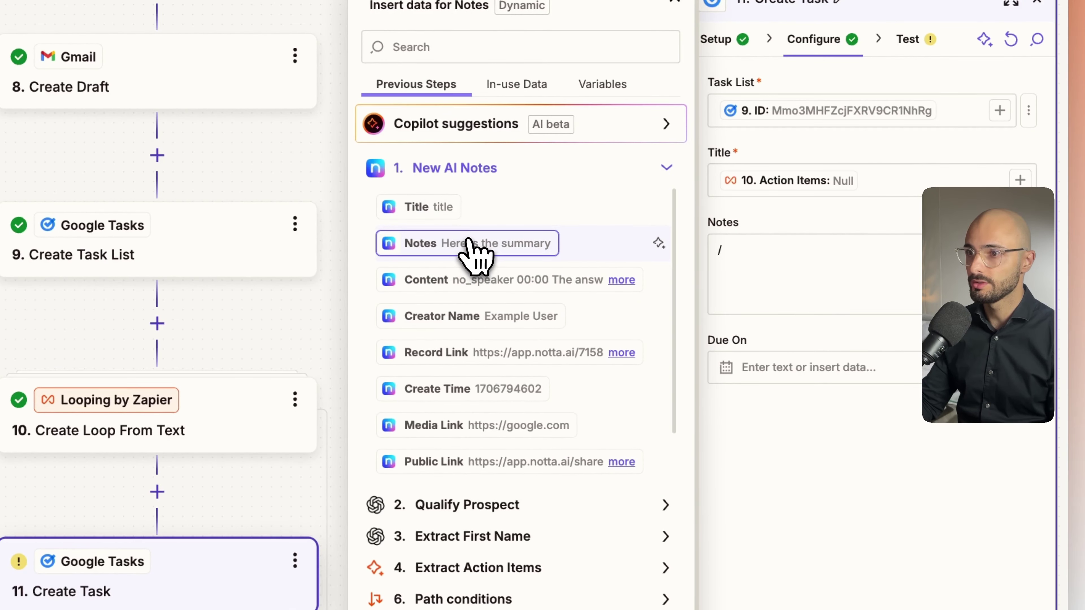
{"action": "left_click", "coordinate": [633, 264]}
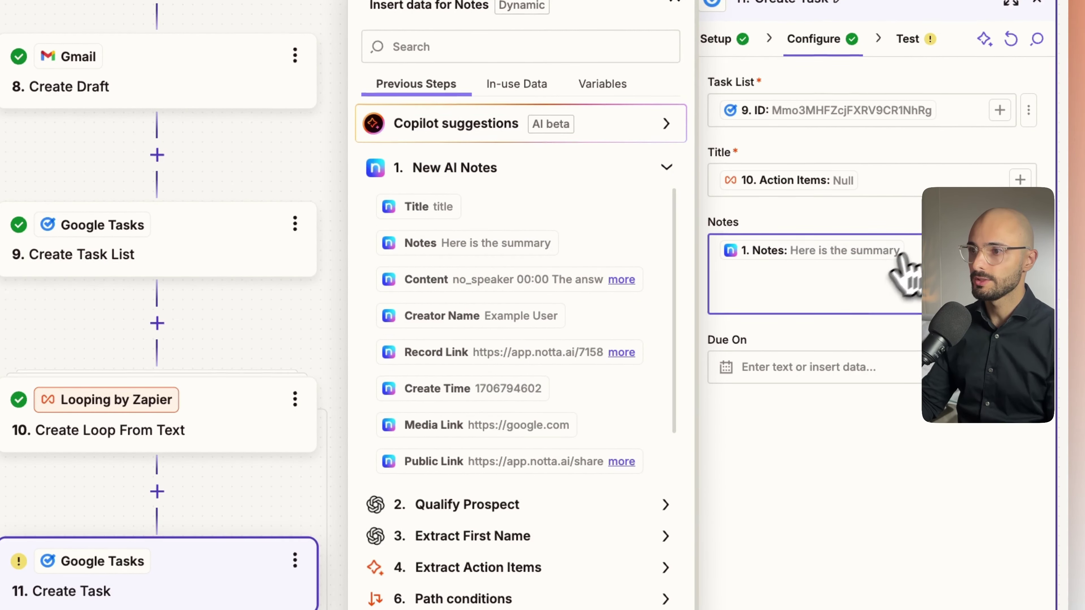
{"action": "left_click", "coordinate": [938, 223]}
{"action": "left_click", "coordinate": [923, 256]}
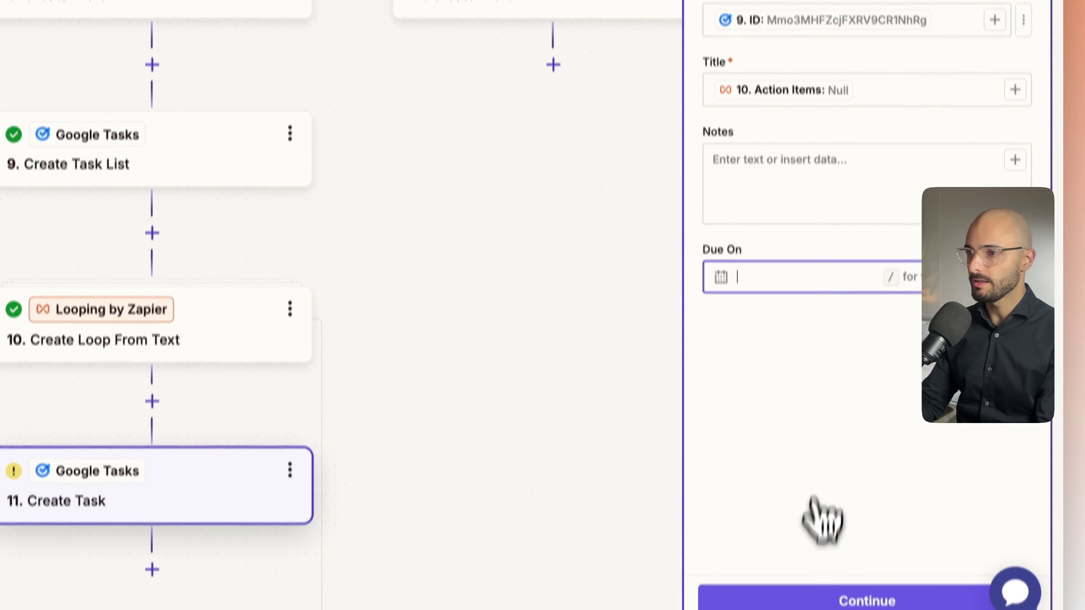
- Finish configuring the Create Task step, try testing it, recheck its configuration, and skip the test
{"action": "left_click", "coordinate": [850, 568]}
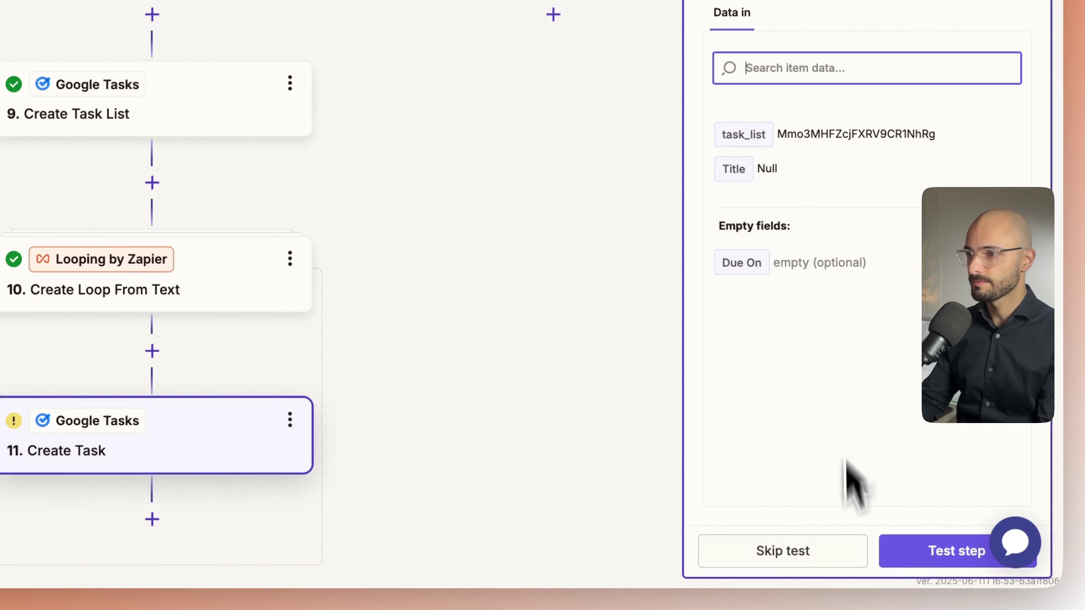
{"action": "left_click", "coordinate": [910, 551]}
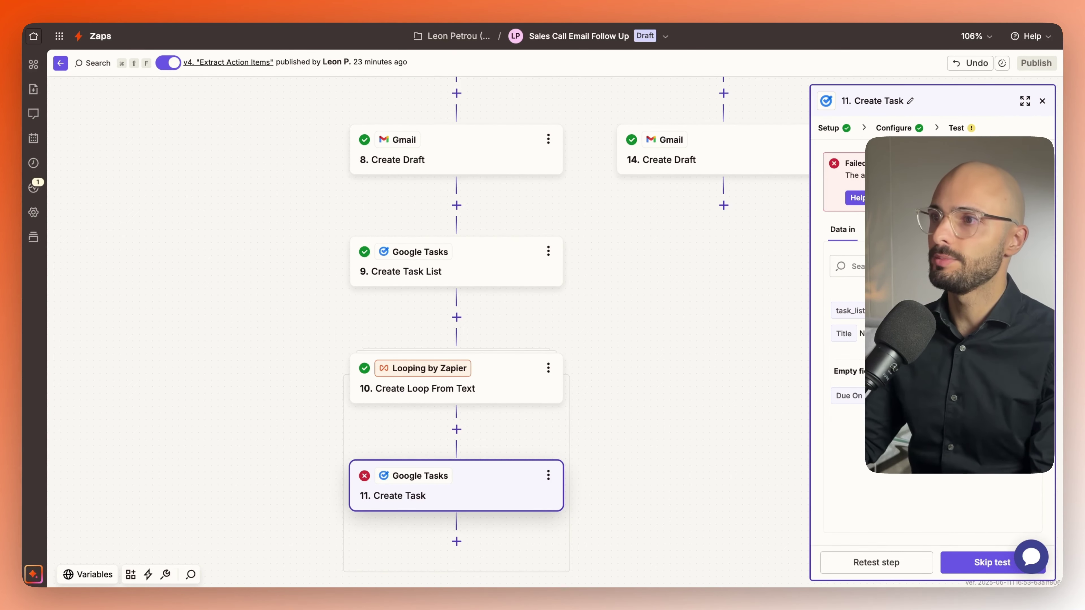
{"action": "left_click", "coordinate": [893, 128]}
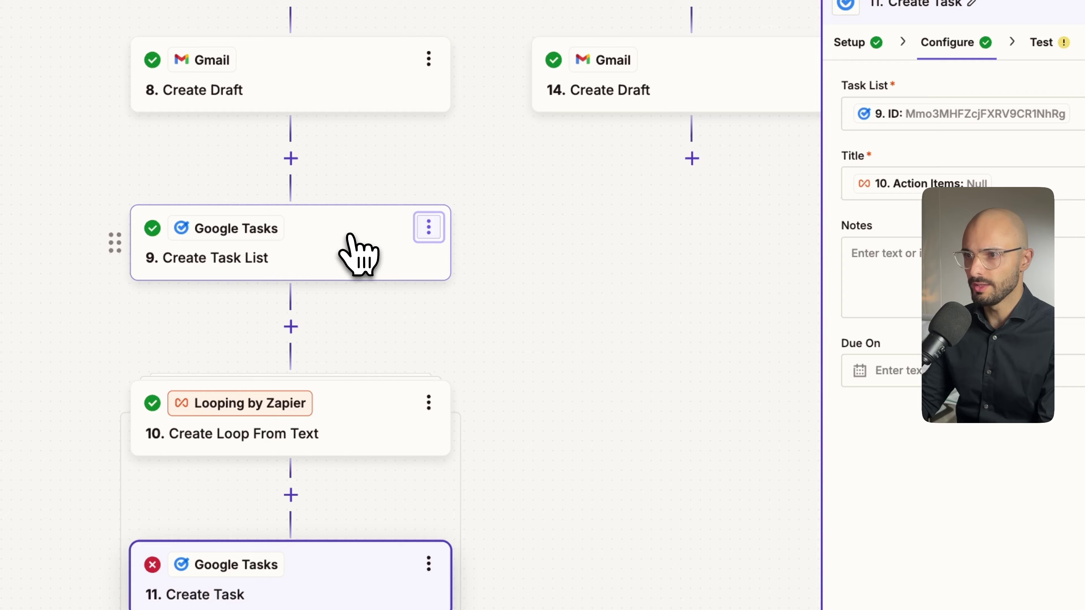
{"action": "left_click", "coordinate": [880, 573]}
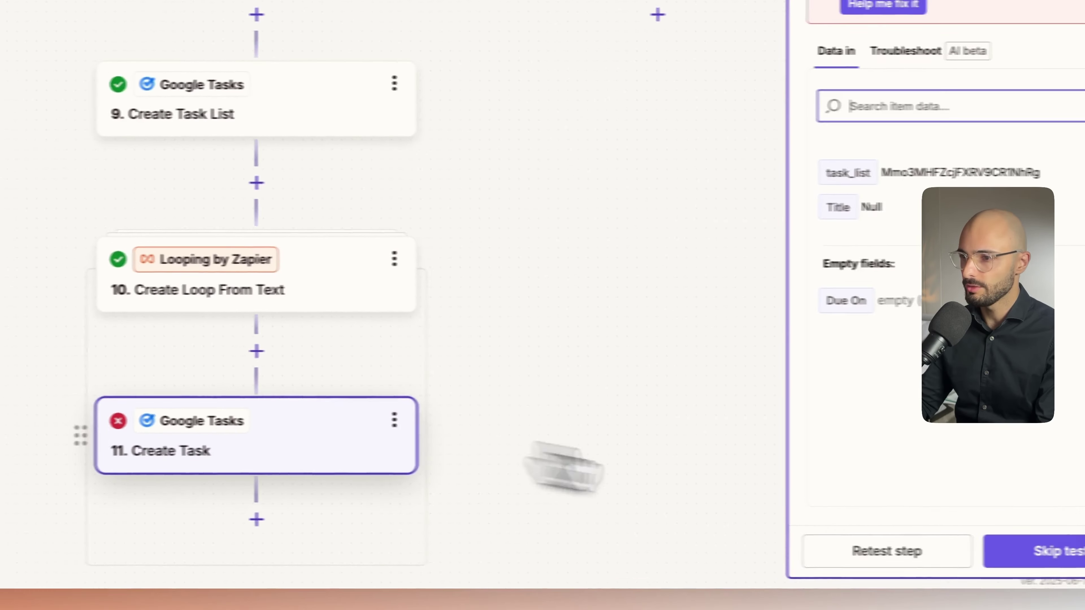
{"action": "left_click", "coordinate": [944, 555]}
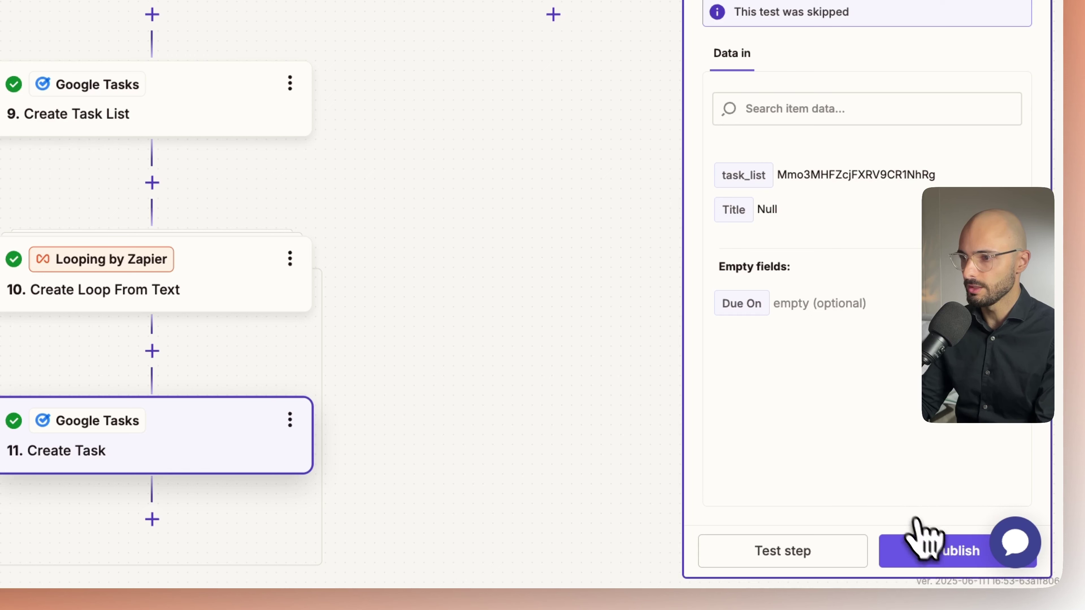
- Publish the Zap as a new version named "Tasks Completed"
{"action": "left_click", "coordinate": [926, 555]}
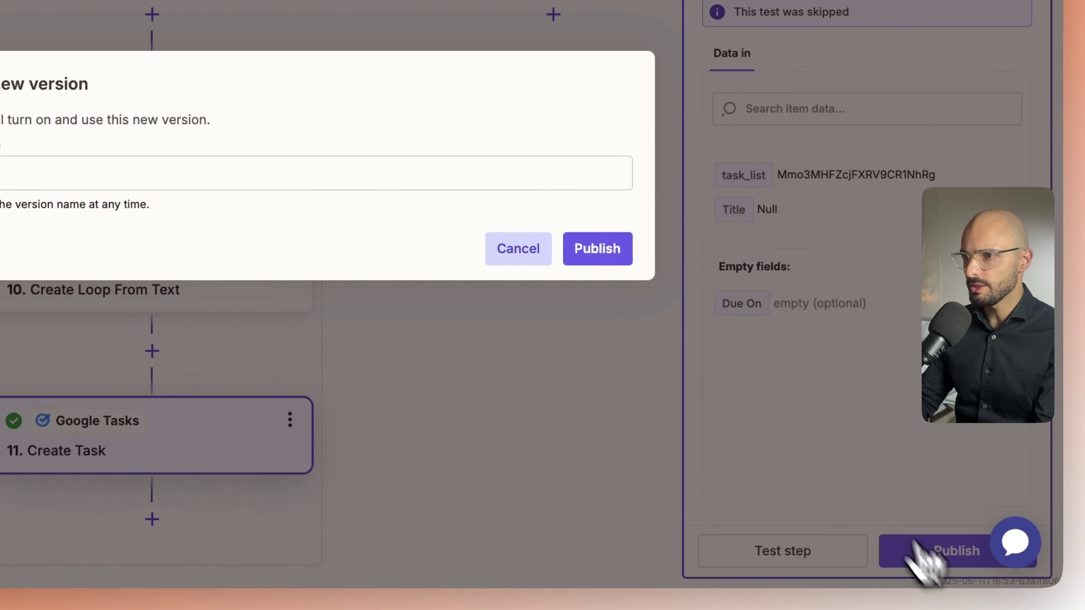
{"action": "left_click", "coordinate": [170, 173]}
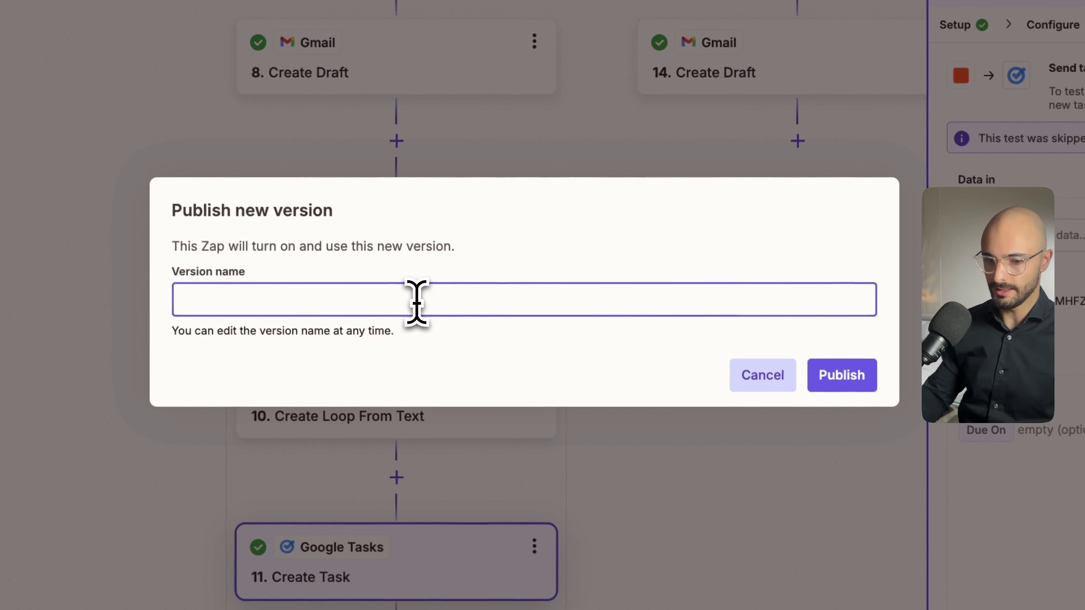
{"action": "type", "text": "E"}
{"action": "key", "text": "BackSpace"}
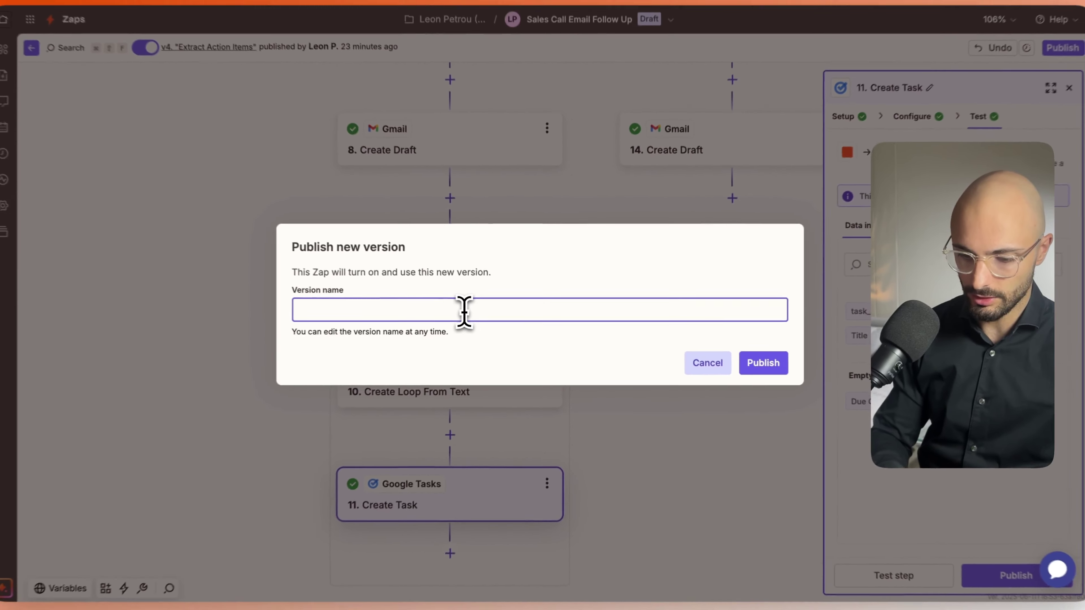
{"action": "type", "text": "Tasks Completed"}
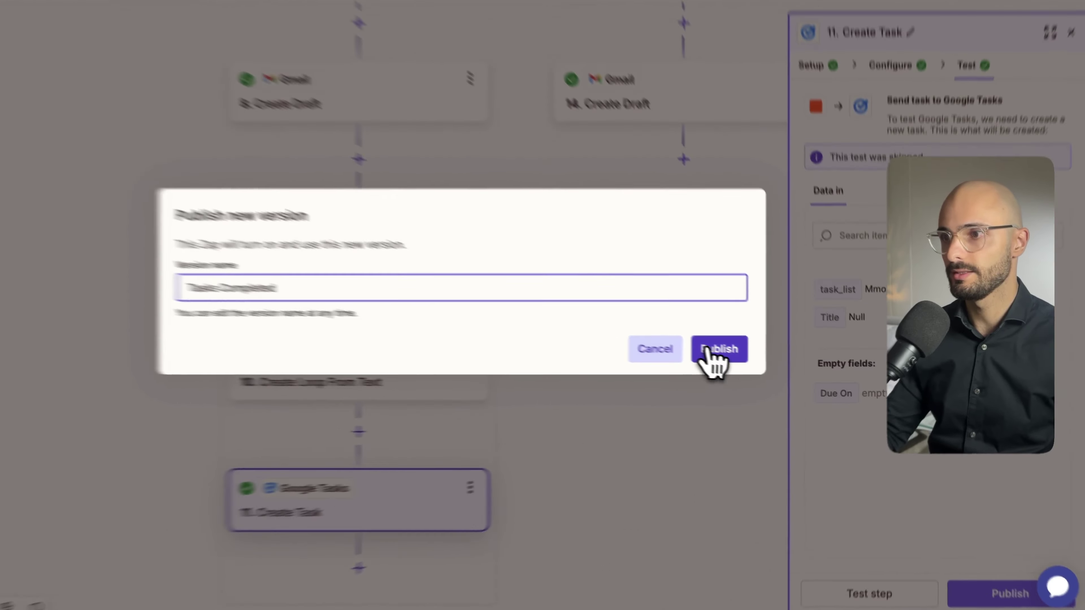
{"action": "left_click", "coordinate": [753, 361]}
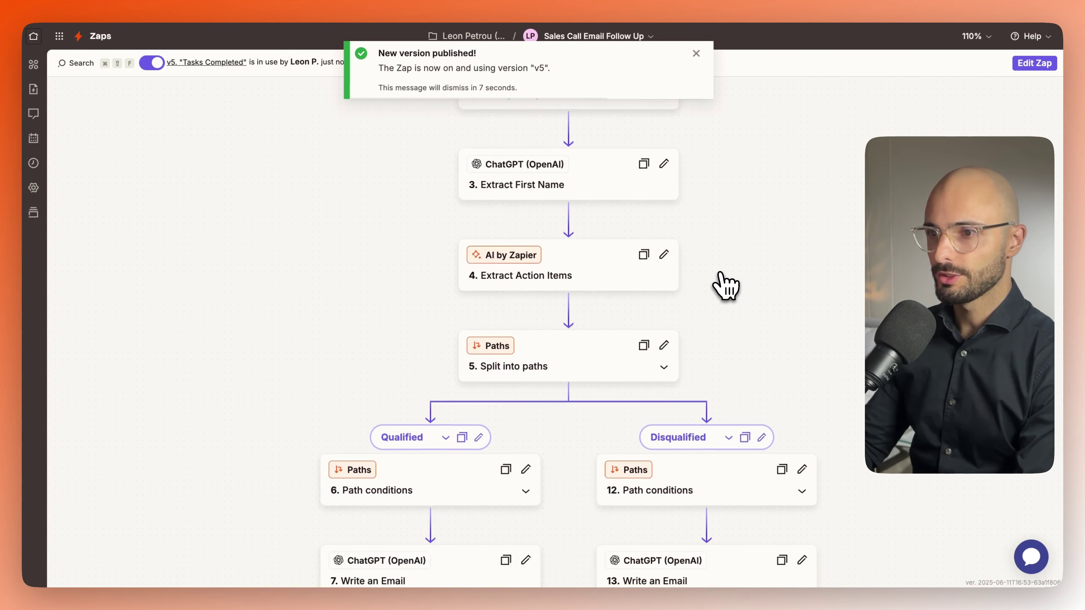
{"action": "scroll", "coordinate": [726, 287], "scroll_direction": "down", "scroll_amount": 10}
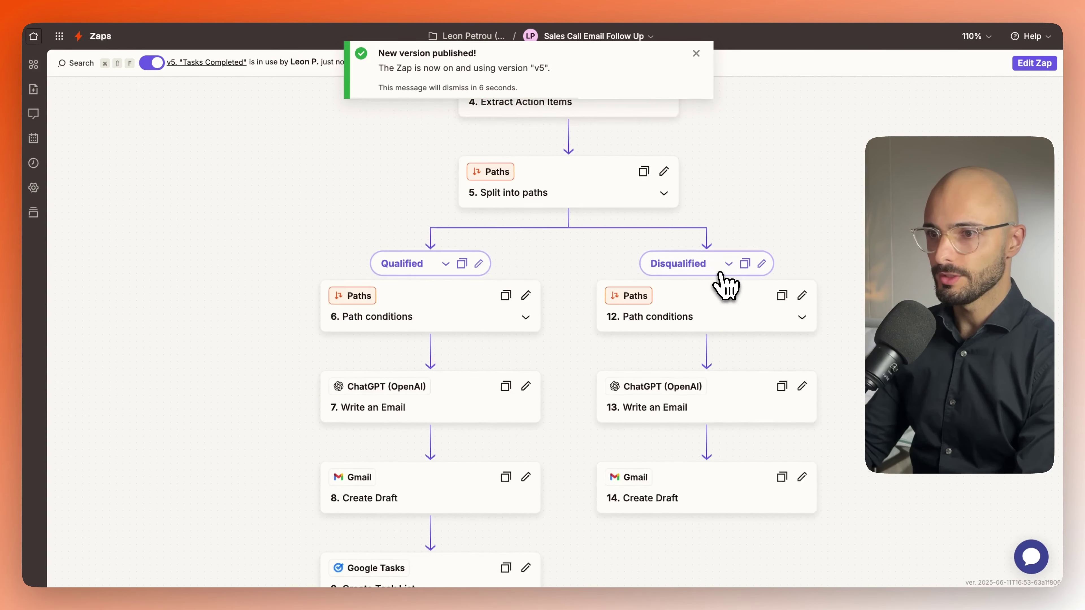
{"action": "scroll", "coordinate": [376, 290], "scroll_direction": "down", "scroll_amount": 5}
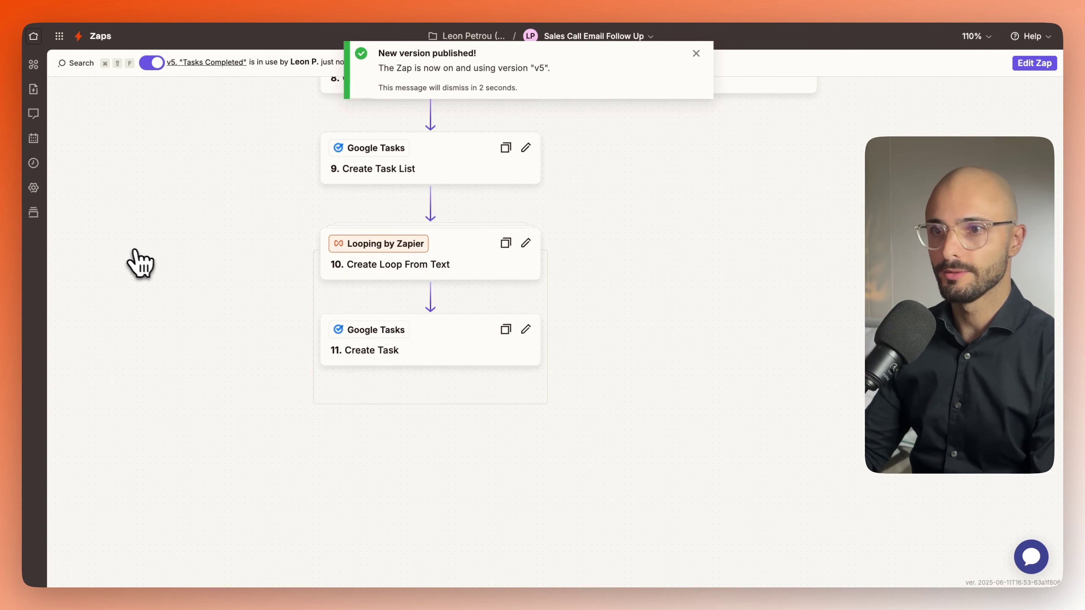
{"action": "mouse_move", "coordinate": [24, 121]}
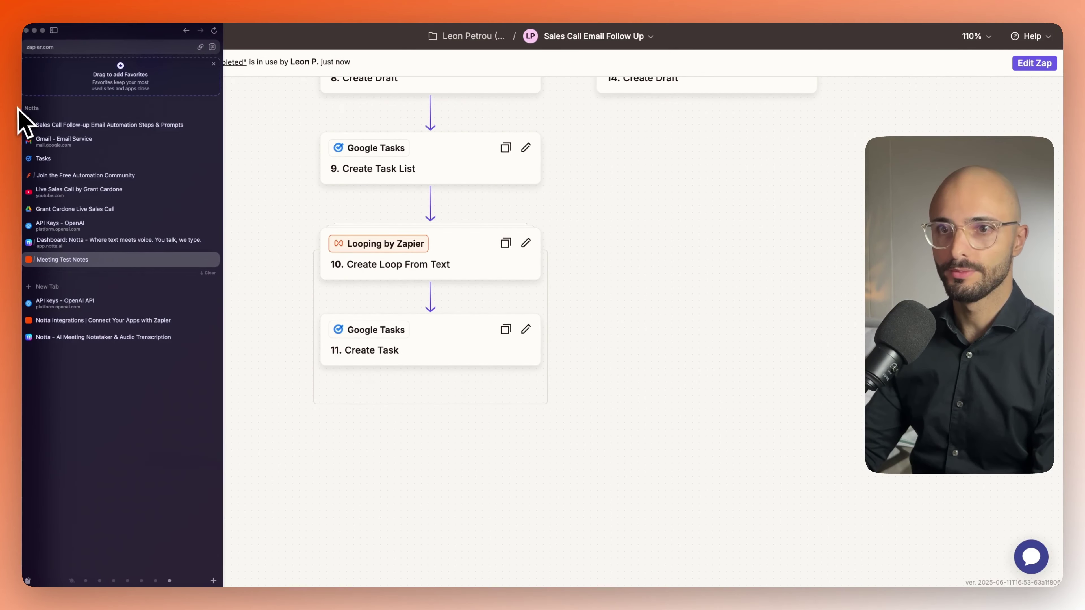
- Switch to Notta and delete the Sales Call Notes BANT summary from the Live Sales Call Demo record
{"action": "left_click", "coordinate": [60, 244]}
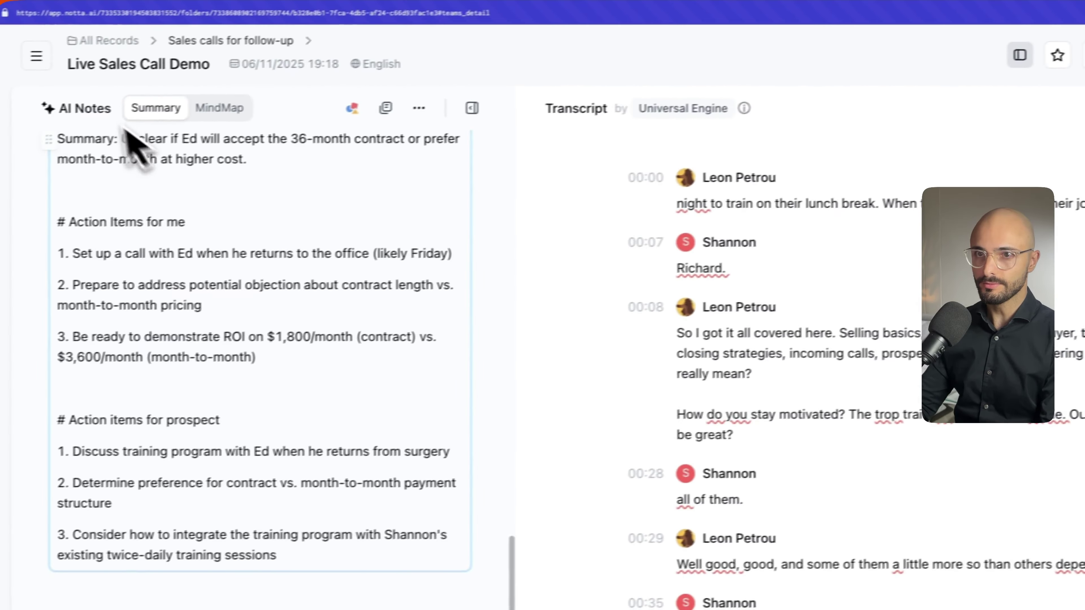
{"action": "scroll", "coordinate": [239, 246], "scroll_direction": "down", "scroll_amount": 10}
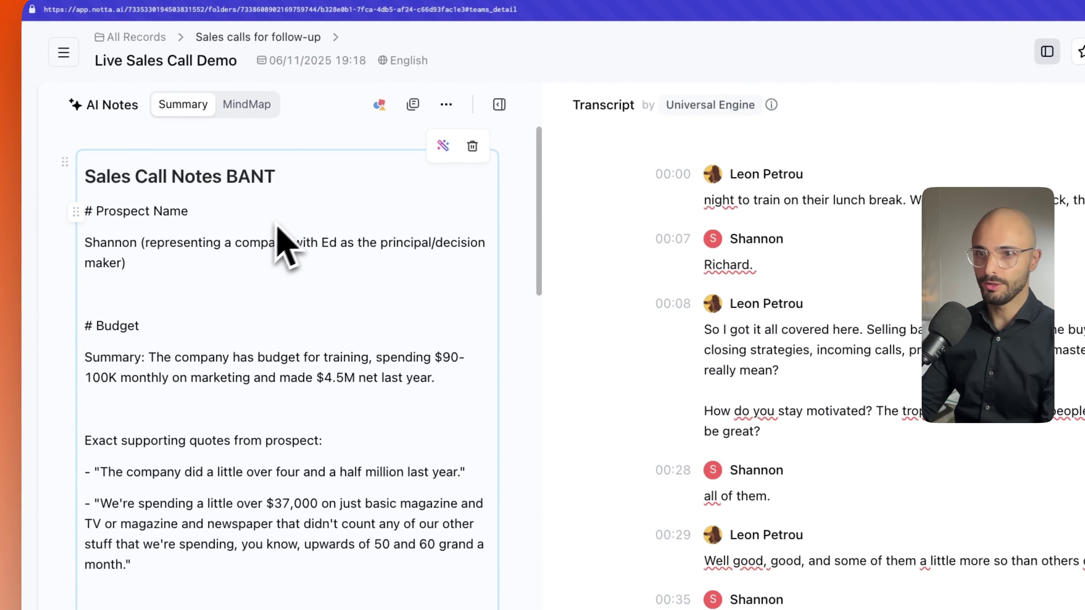
{"action": "left_click", "coordinate": [472, 143]}
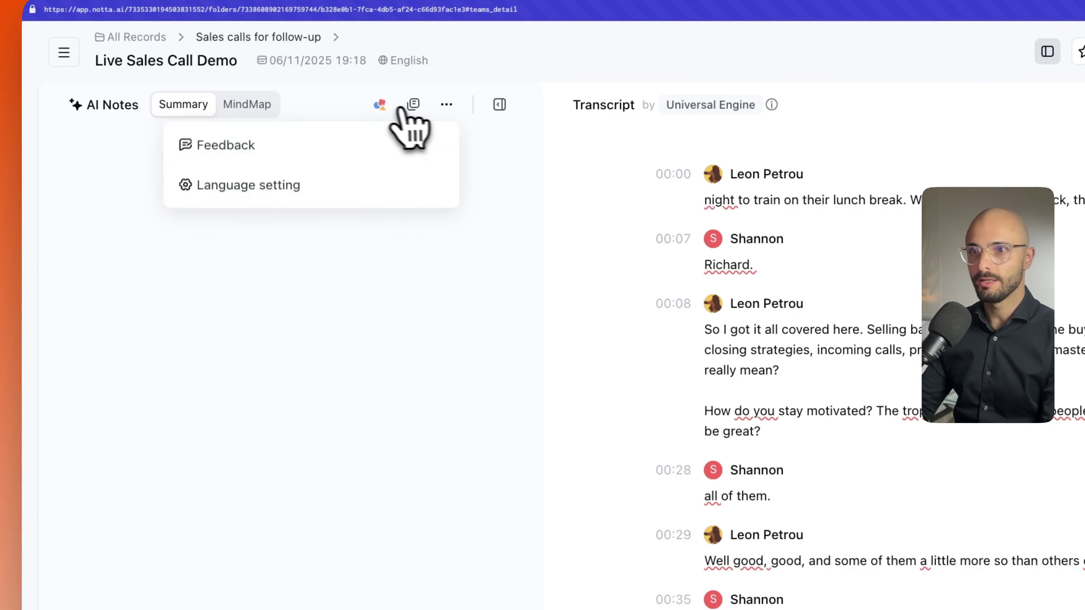
- Generate new AI notes for the Live Sales Call Demo record with the custom workspace template Sales Call Notes
{"action": "left_click", "coordinate": [379, 105]}
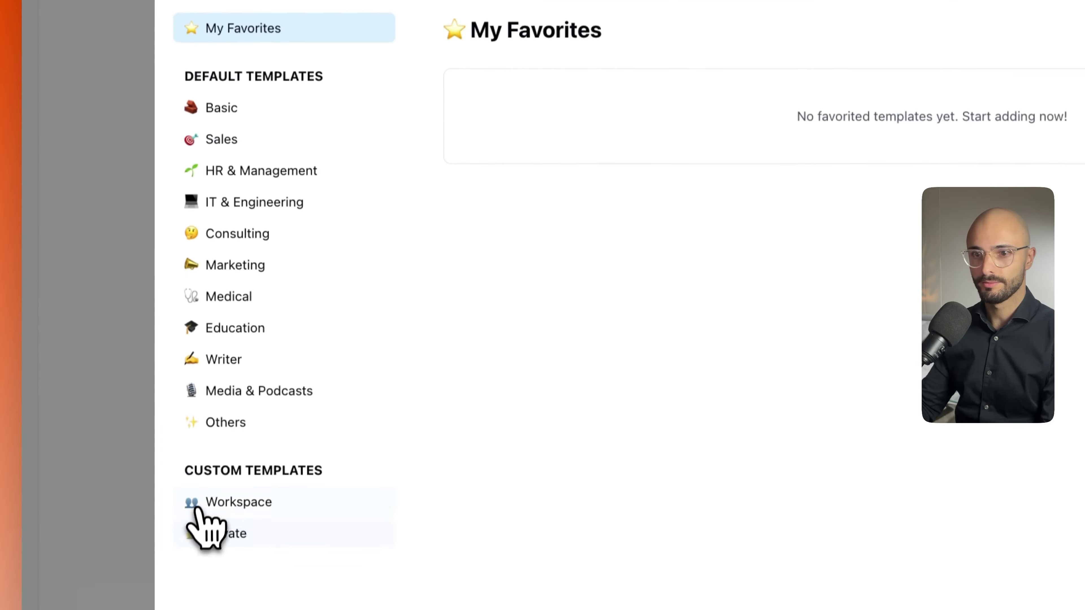
{"action": "left_click", "coordinate": [207, 592]}
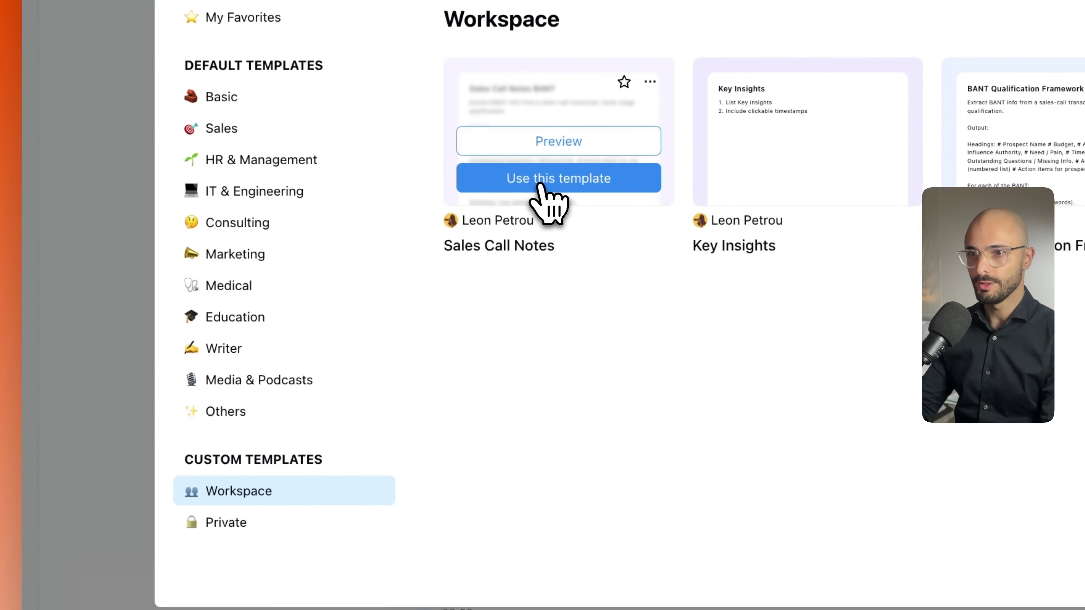
{"action": "left_click", "coordinate": [541, 184]}
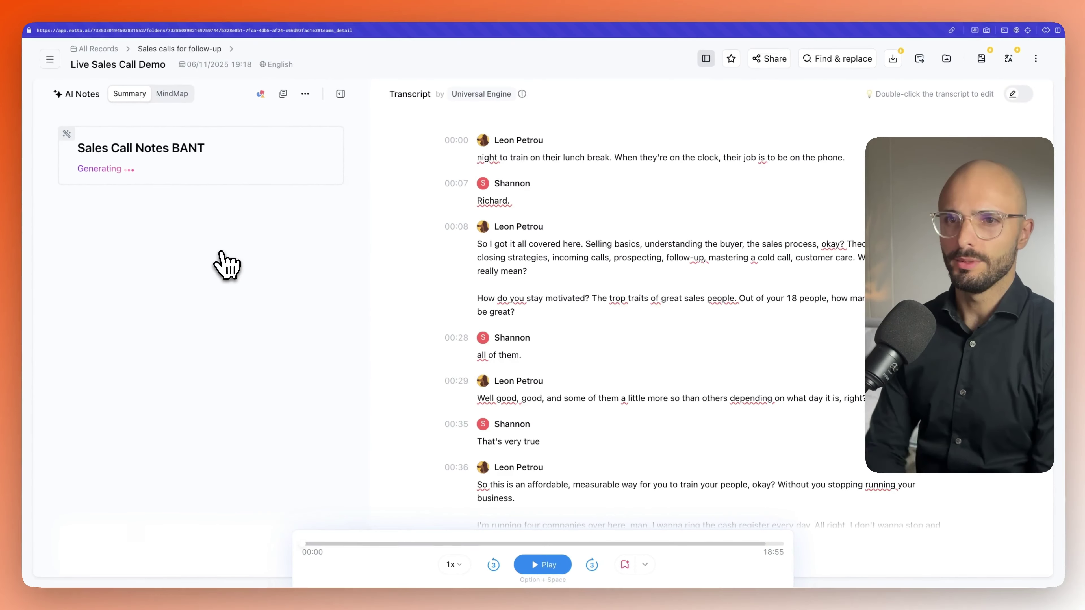
- Switch to Zapier and open the newest Sales Call Email Follow Up run from the Zap history
{"action": "mouse_move", "coordinate": [27, 229]}
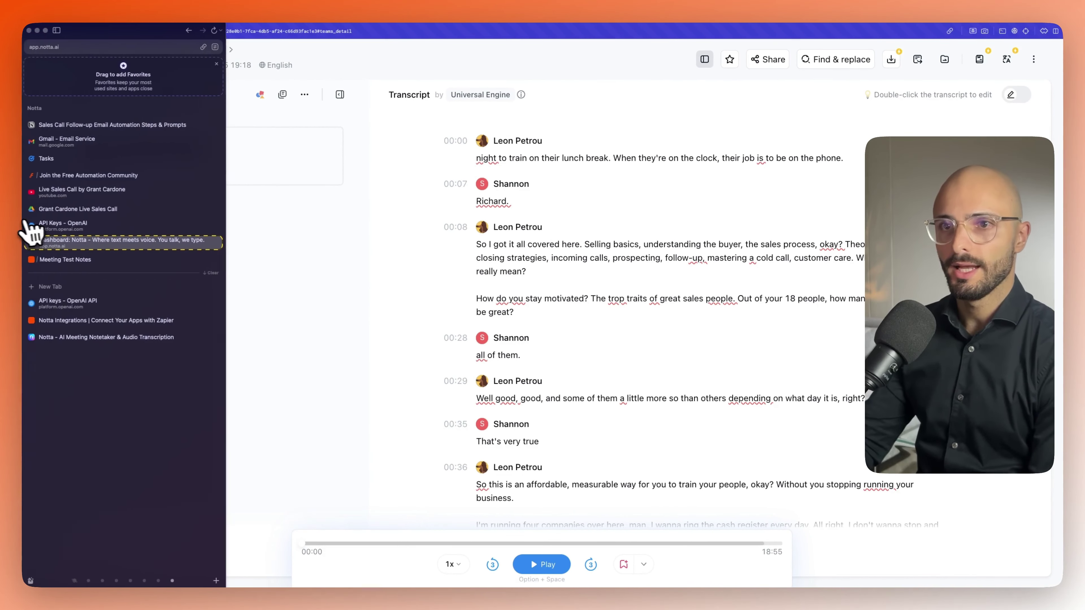
{"action": "left_click", "coordinate": [52, 259]}
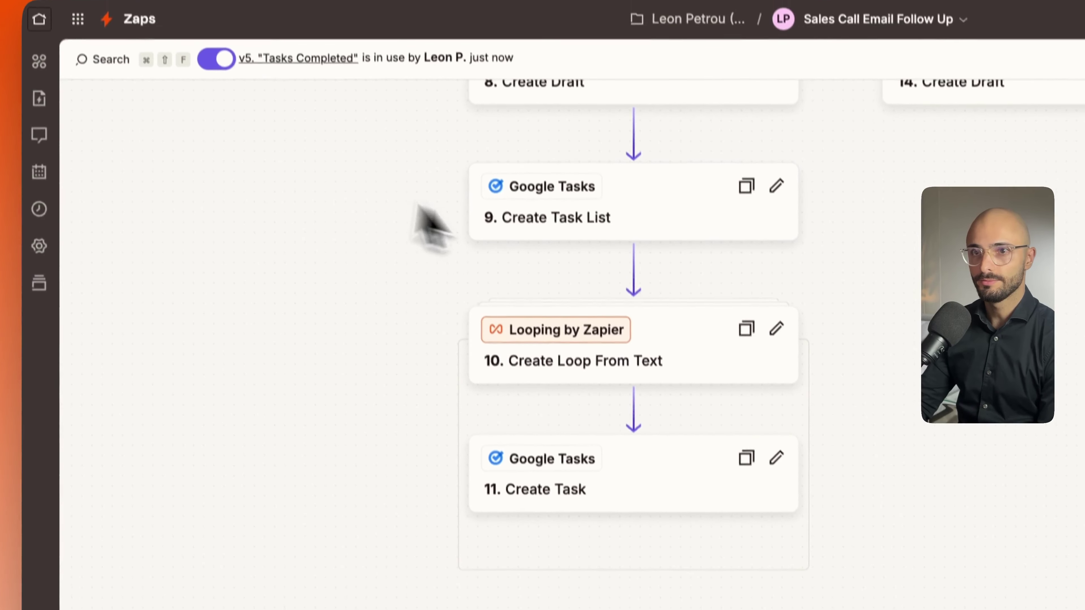
{"action": "left_click", "coordinate": [133, 41]}
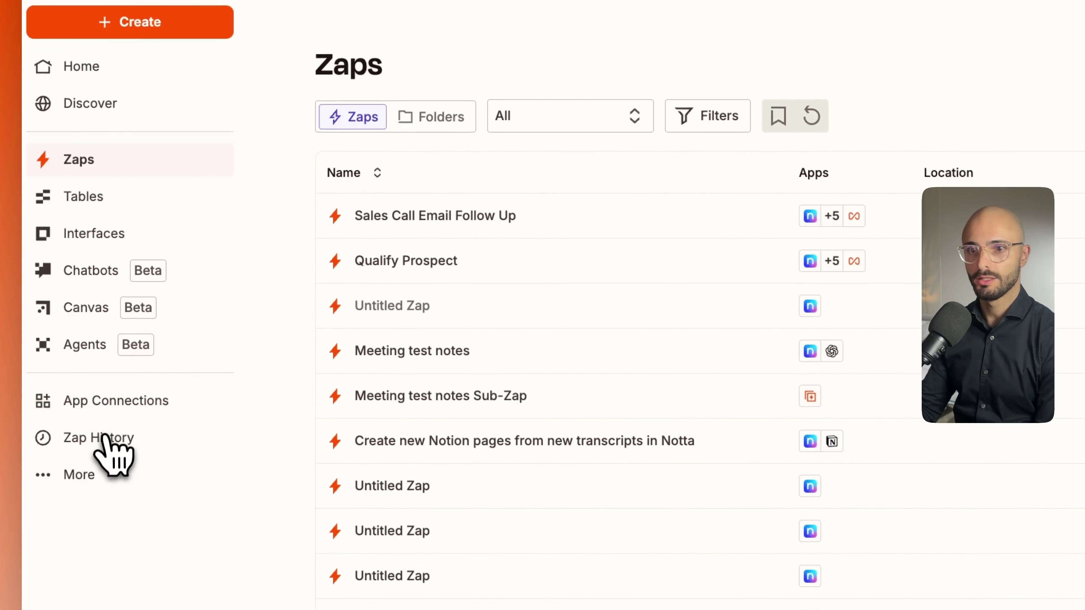
{"action": "left_click", "coordinate": [102, 438]}
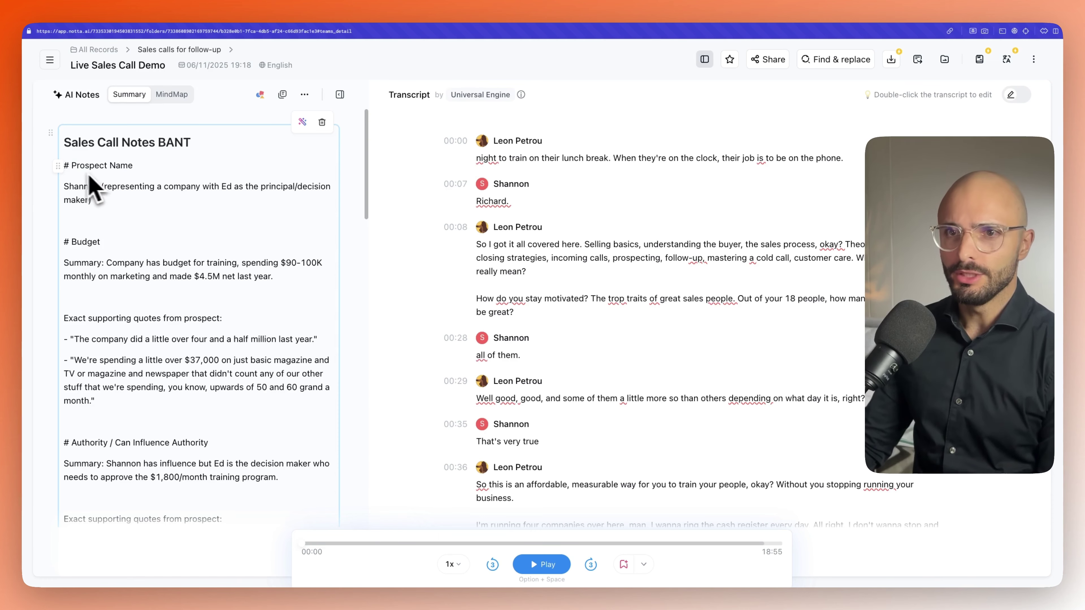
{"action": "mouse_move", "coordinate": [20, 181]}
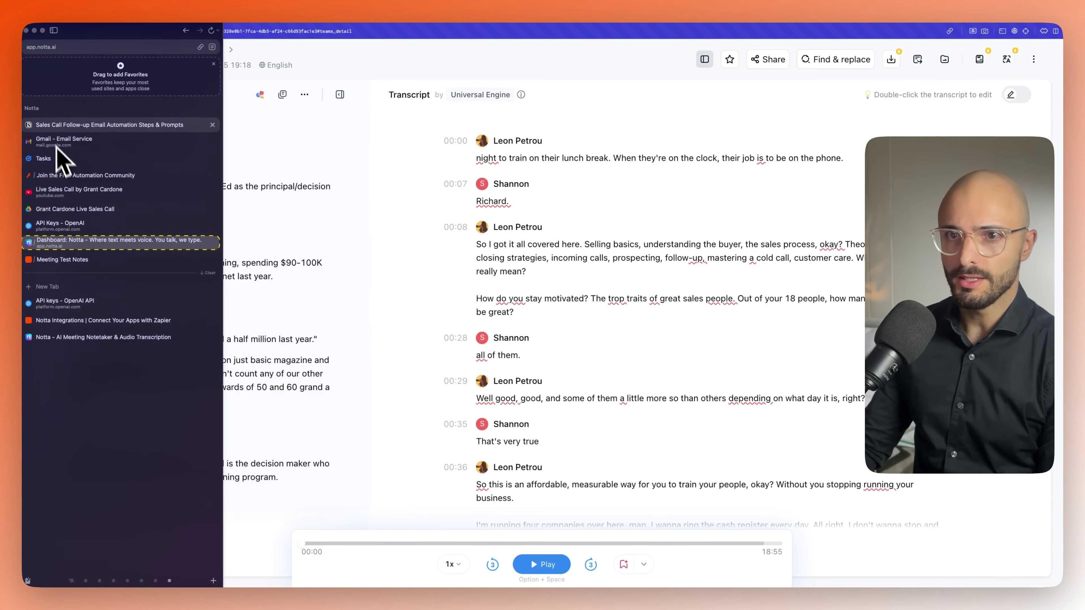
{"action": "left_click", "coordinate": [48, 175]}
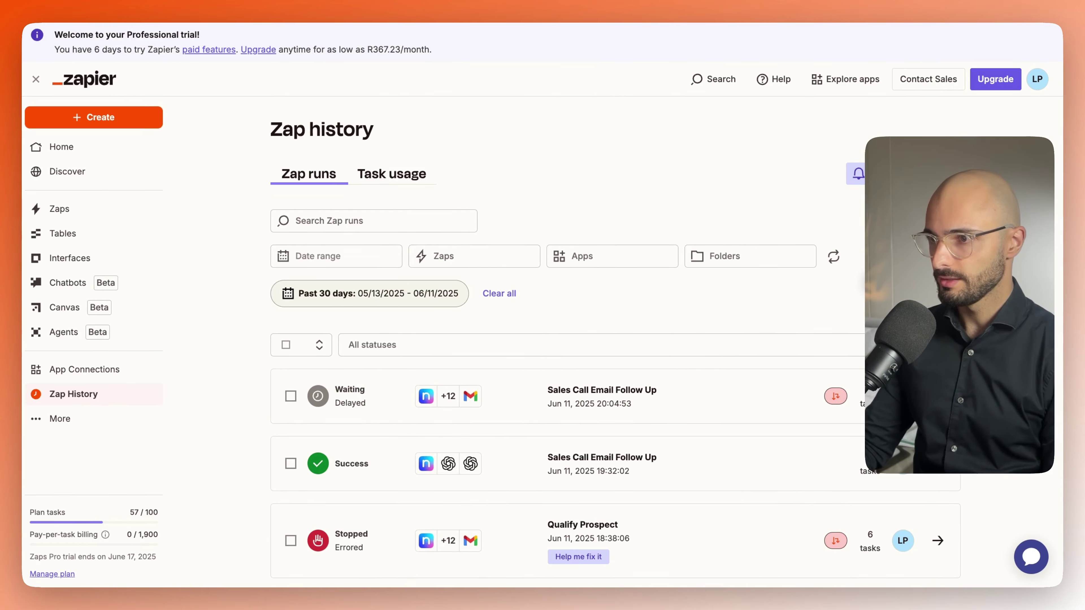
{"action": "left_click", "coordinate": [937, 396]}
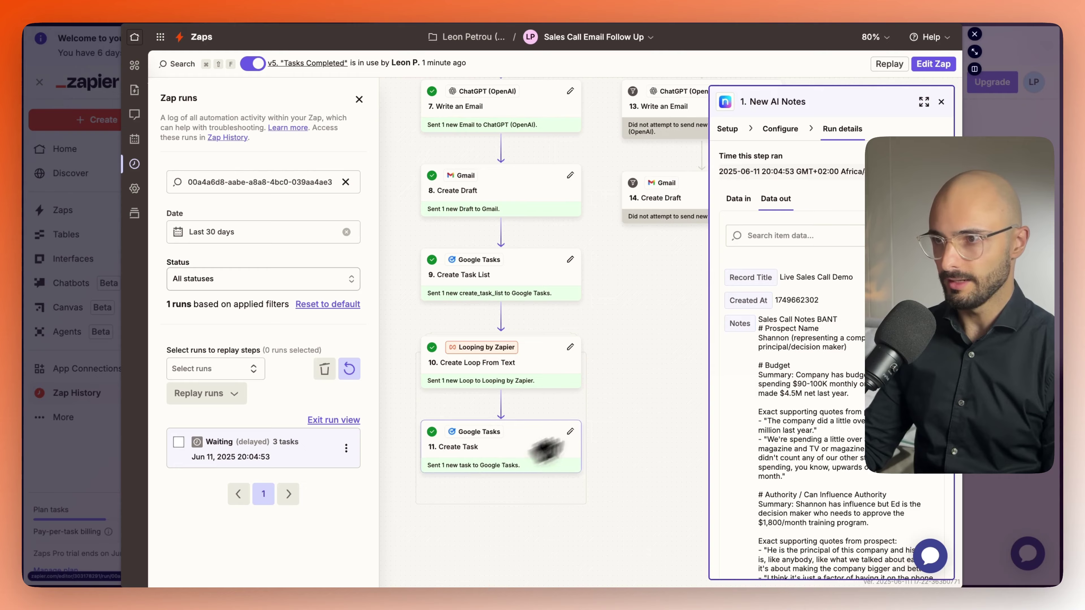
- Switch to Gmail, refresh the drafts, and open the newest draft, "Follow-Up on Sales Training Discussion"
{"action": "mouse_move", "coordinate": [19, 203]}
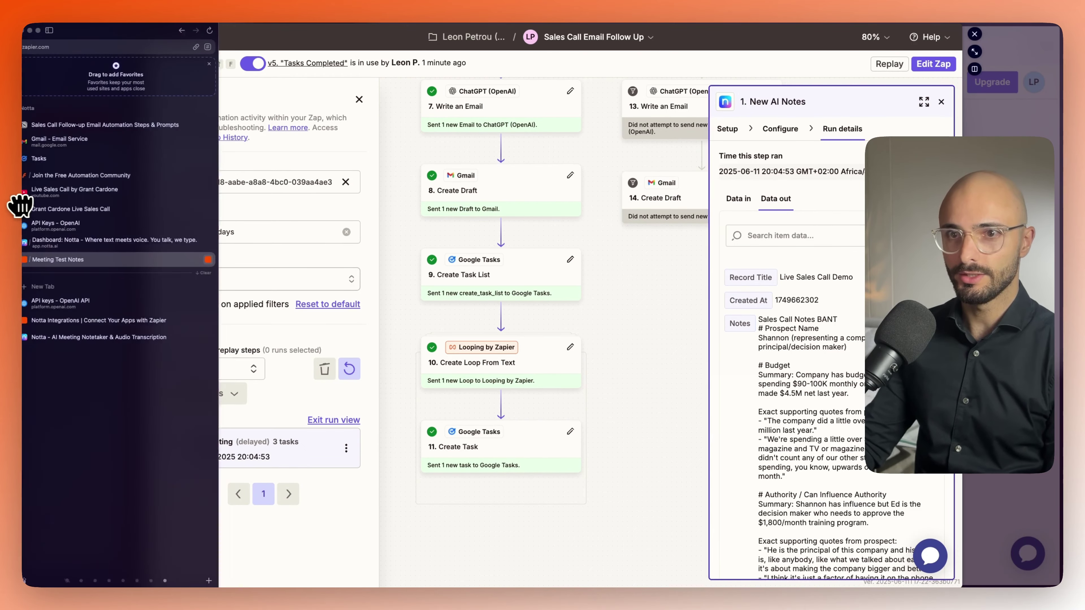
{"action": "left_click", "coordinate": [32, 152]}
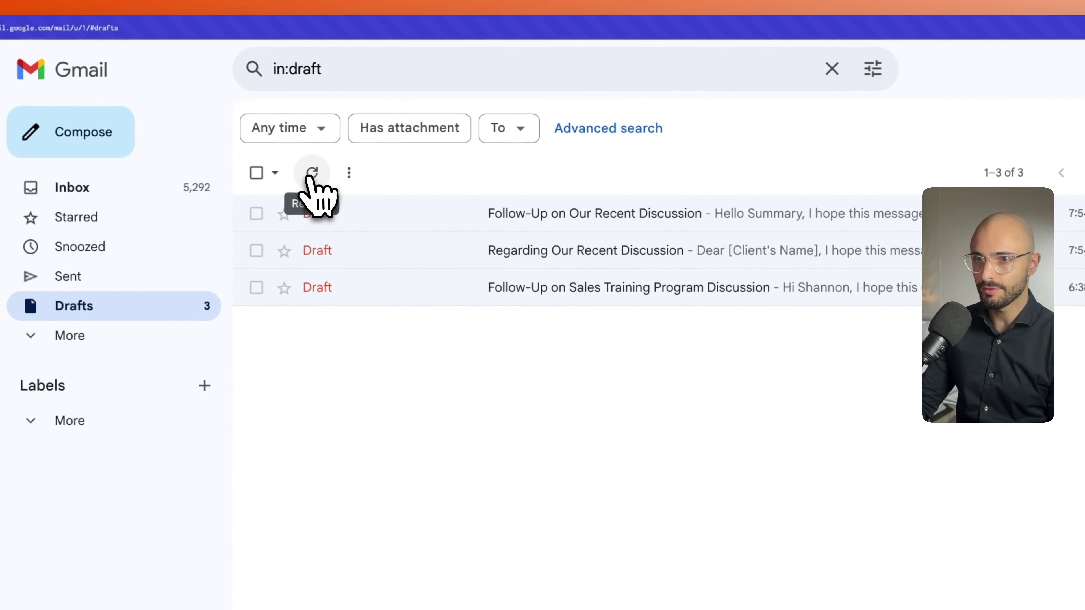
{"action": "left_click", "coordinate": [312, 173]}
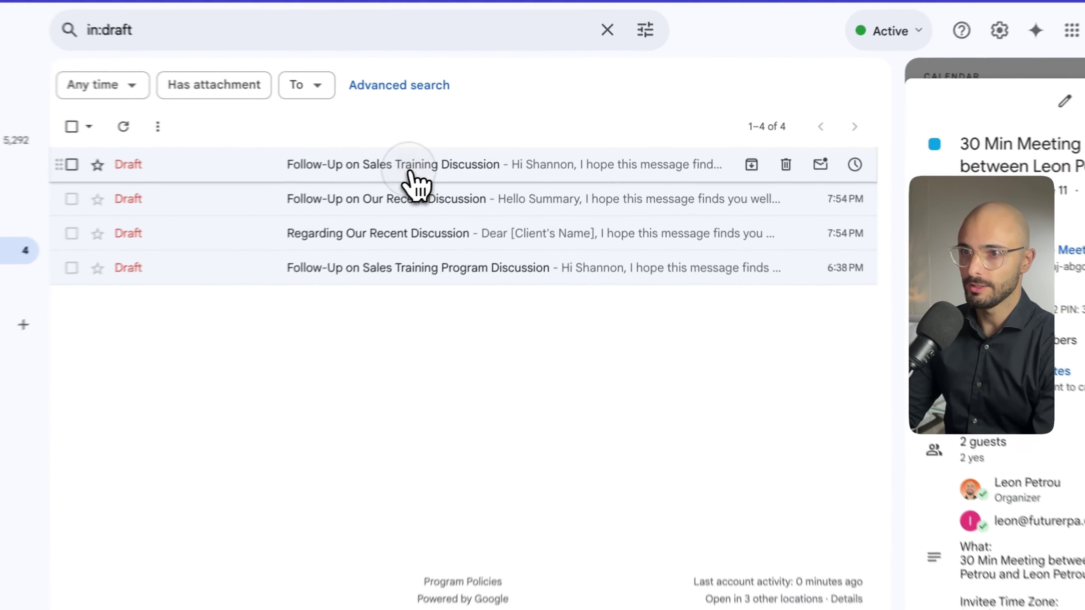
{"action": "left_click", "coordinate": [478, 163]}
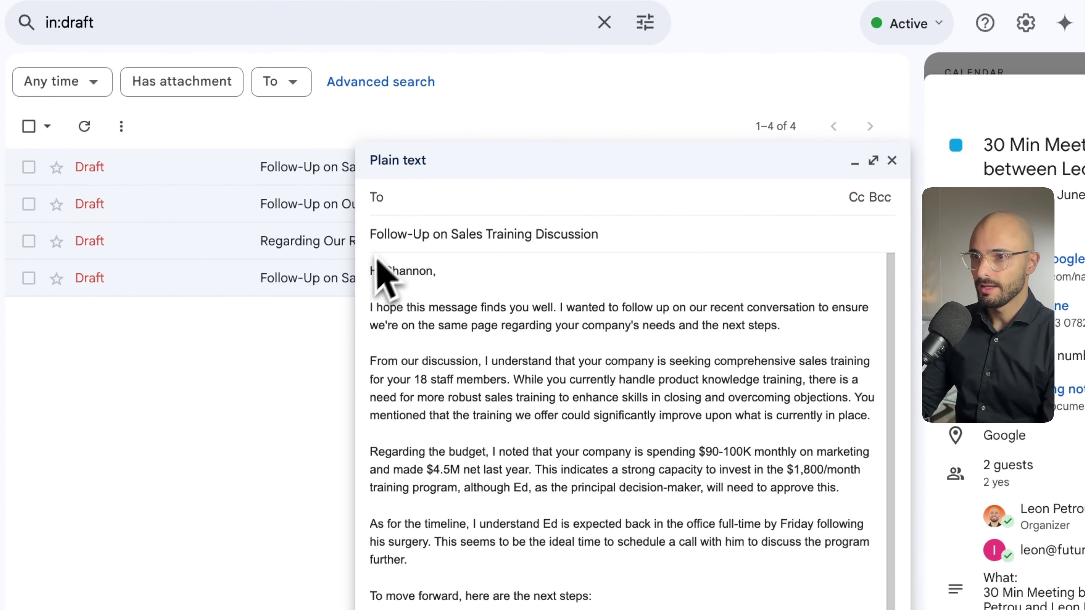
- Review the draft's greeting, discussion summary, budget, timeline, next steps and sign-off
{"action": "left_click_drag", "start_coordinate": [370, 271], "coordinate": [467, 271]}
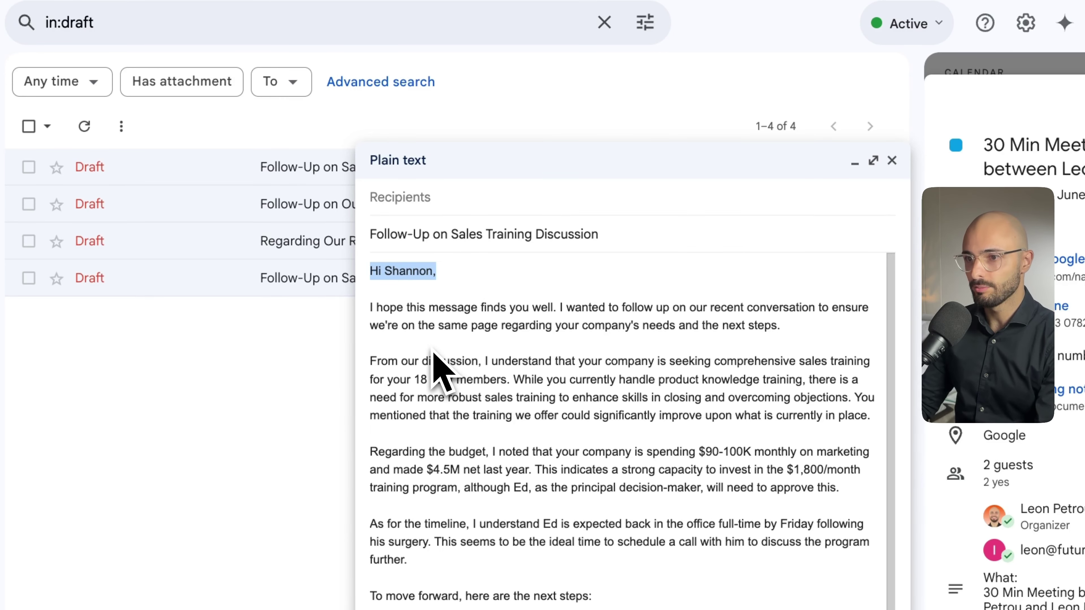
{"action": "scroll", "coordinate": [432, 351], "scroll_direction": "down", "scroll_amount": 3}
{"action": "scroll", "coordinate": [433, 351], "scroll_direction": "up", "scroll_amount": 3}
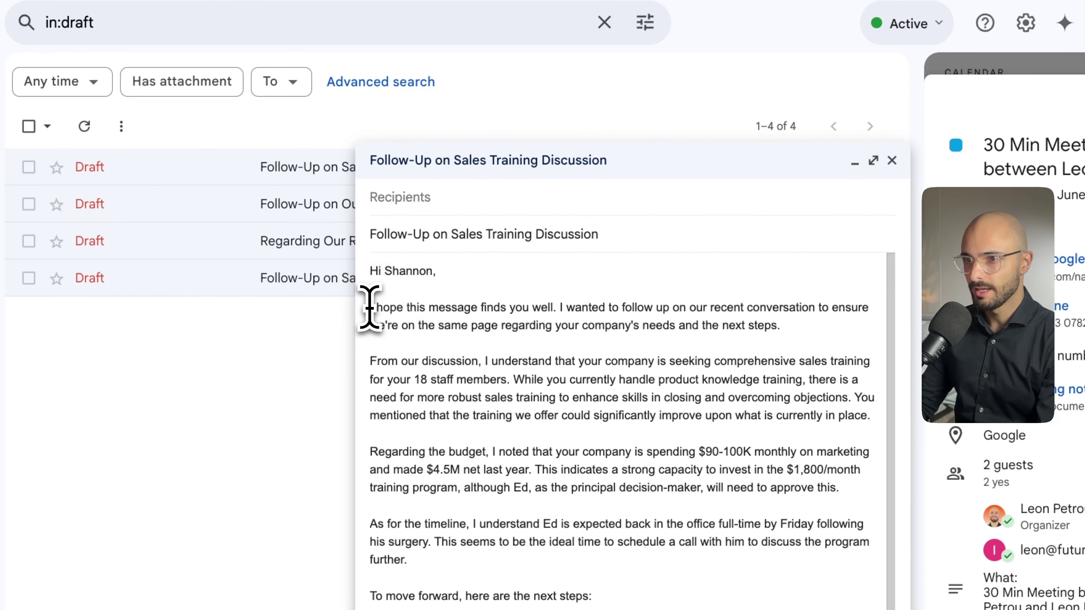
{"action": "left_click_drag", "start_coordinate": [416, 307], "coordinate": [795, 325]}
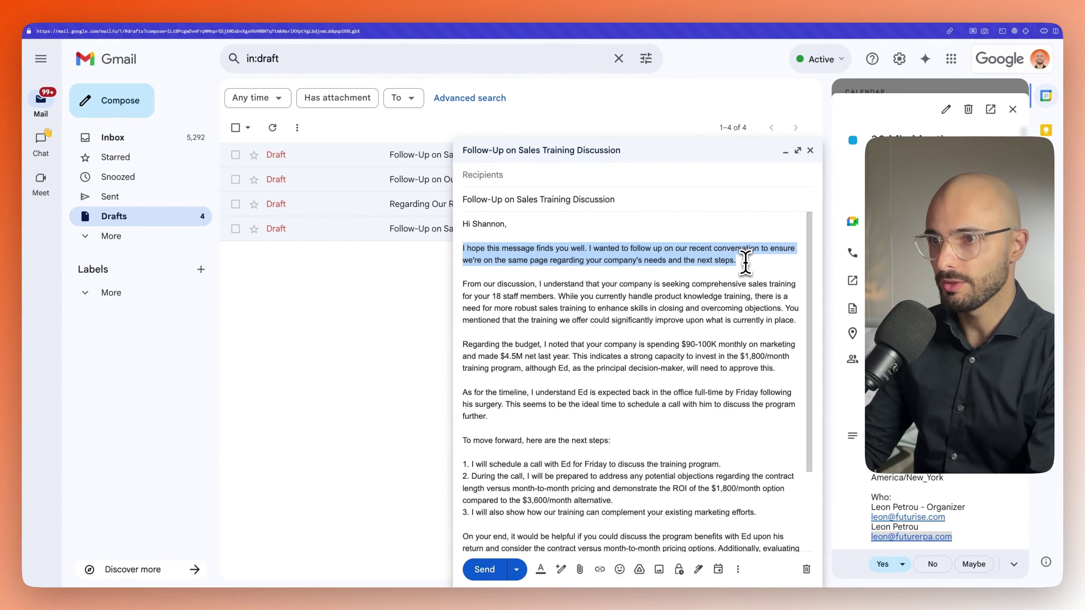
{"action": "left_click_drag", "start_coordinate": [742, 272], "coordinate": [739, 281]}
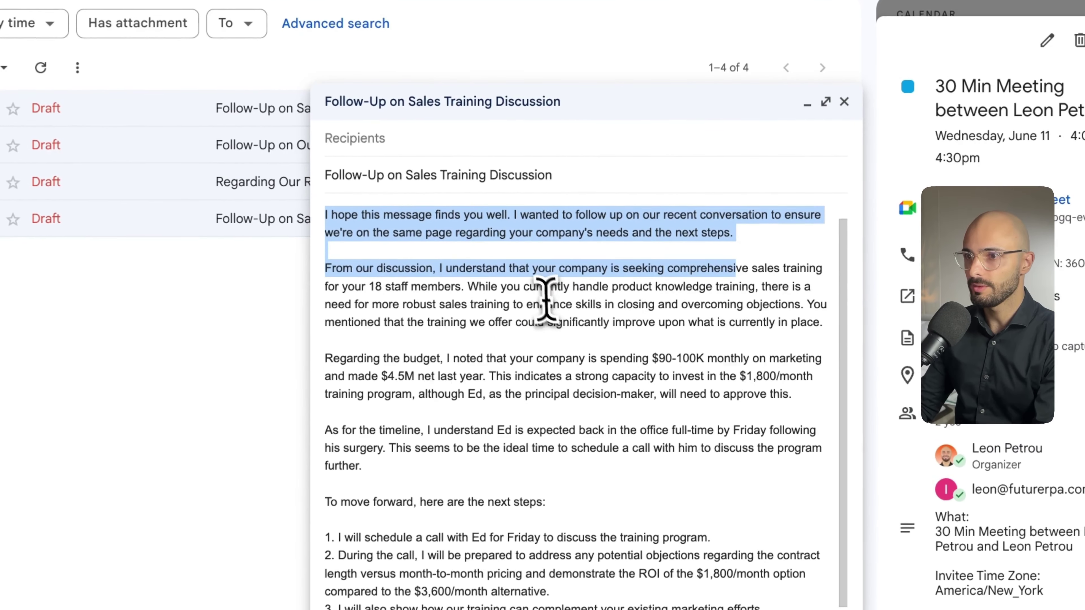
{"action": "left_click_drag", "start_coordinate": [574, 284], "coordinate": [500, 314]}
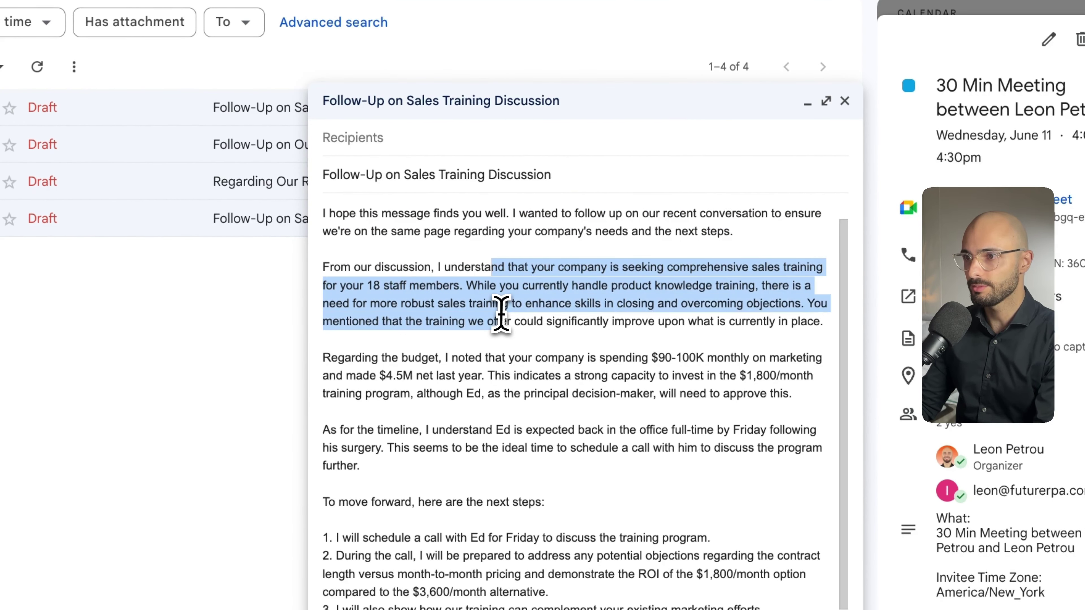
{"action": "scroll", "coordinate": [499, 311], "scroll_direction": "down", "scroll_amount": 5}
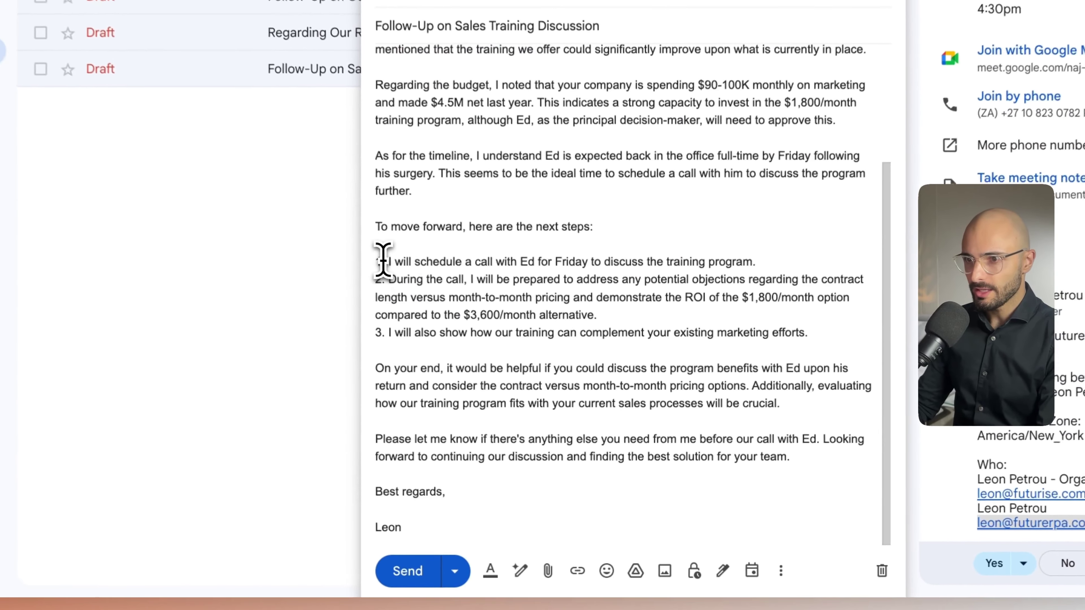
{"action": "left_click_drag", "start_coordinate": [396, 220], "coordinate": [758, 327]}
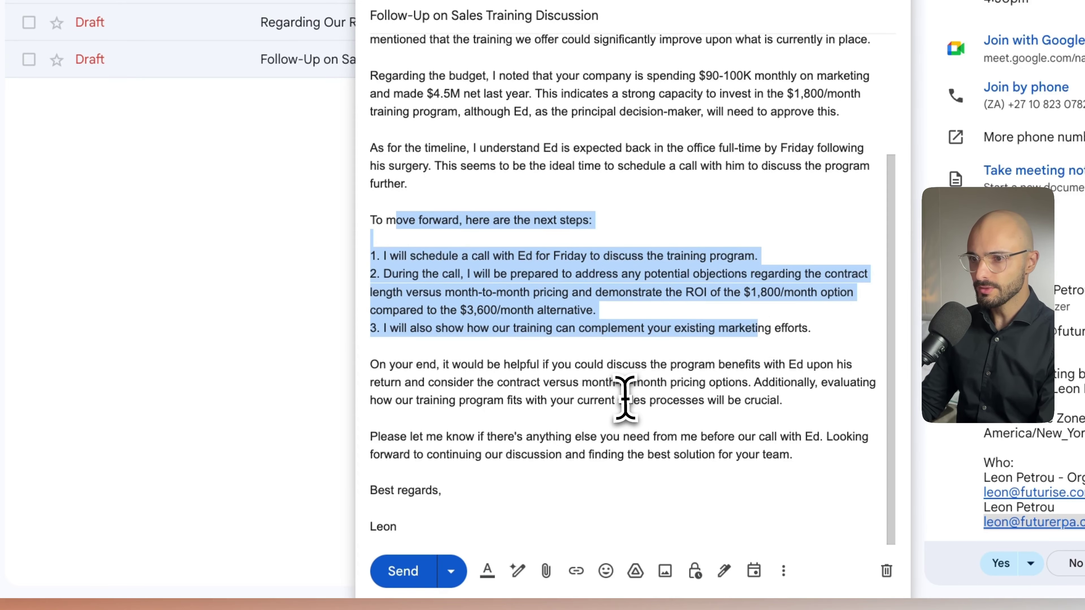
{"action": "left_click", "coordinate": [408, 522]}
{"action": "scroll", "coordinate": [472, 344], "scroll_direction": "up", "scroll_amount": 4}
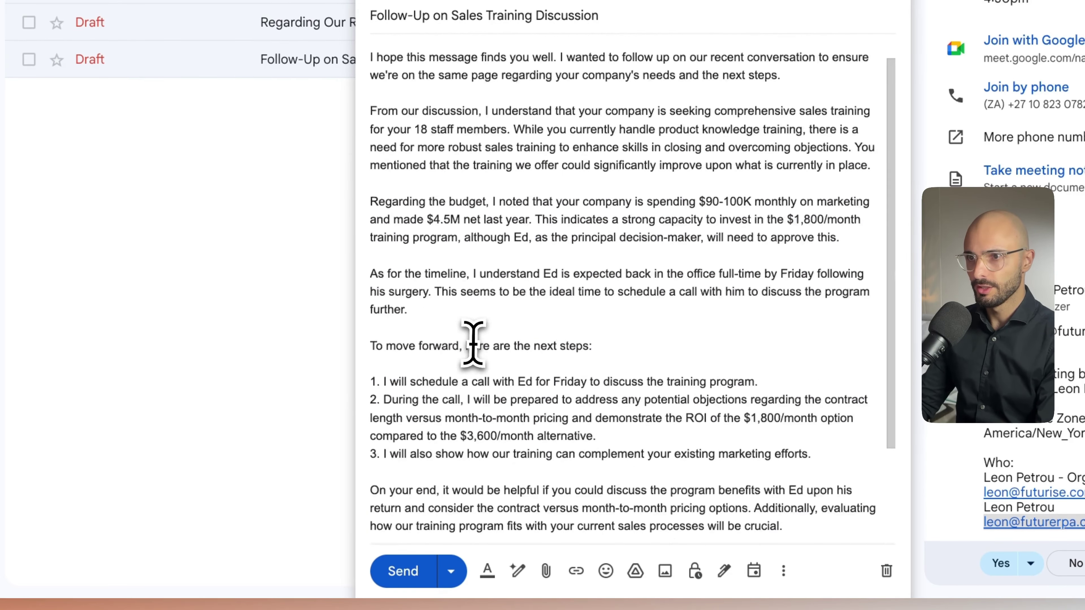
{"action": "scroll", "coordinate": [473, 341], "scroll_direction": "down", "scroll_amount": 1}
{"action": "scroll", "coordinate": [472, 346], "scroll_direction": "down", "scroll_amount": 3}
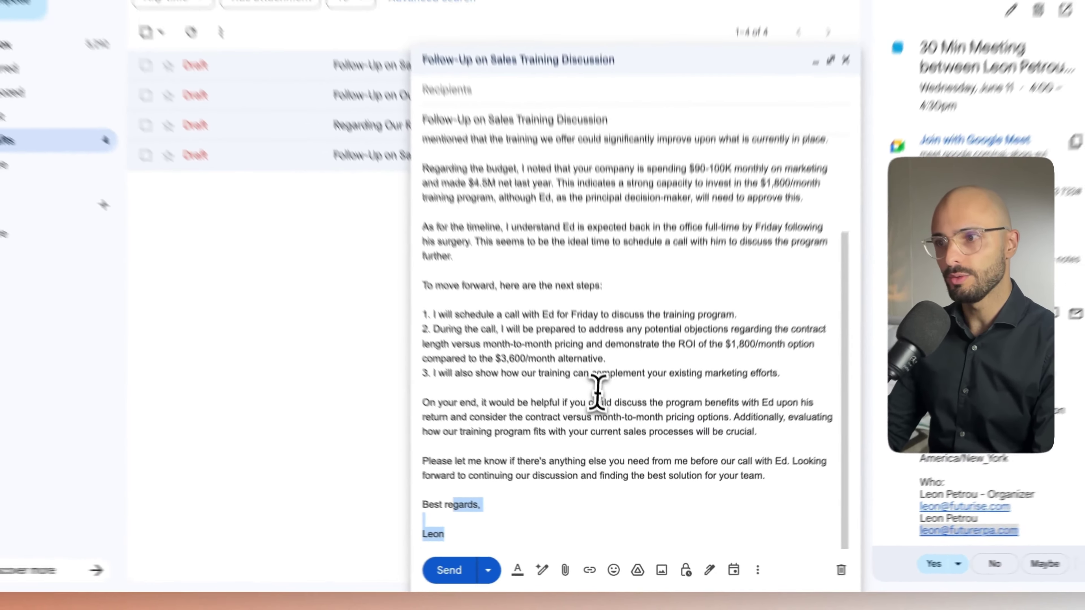
{"action": "scroll", "coordinate": [625, 401], "scroll_direction": "up", "scroll_amount": 3}
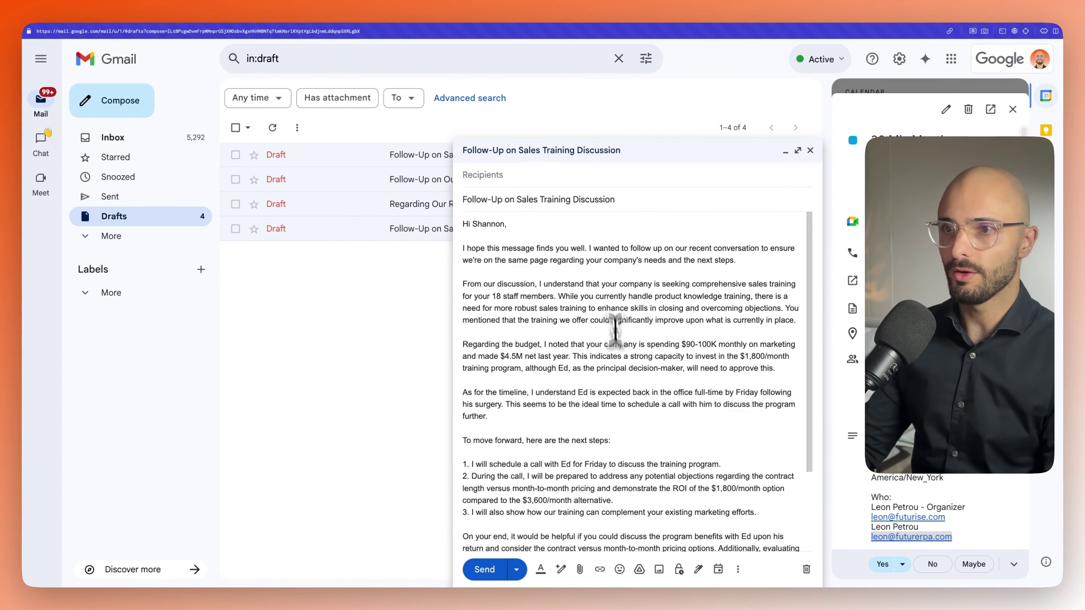
- Switch to Google Tasks to check the task lists and action items from the automation run
{"action": "mouse_move", "coordinate": [19, 169]}
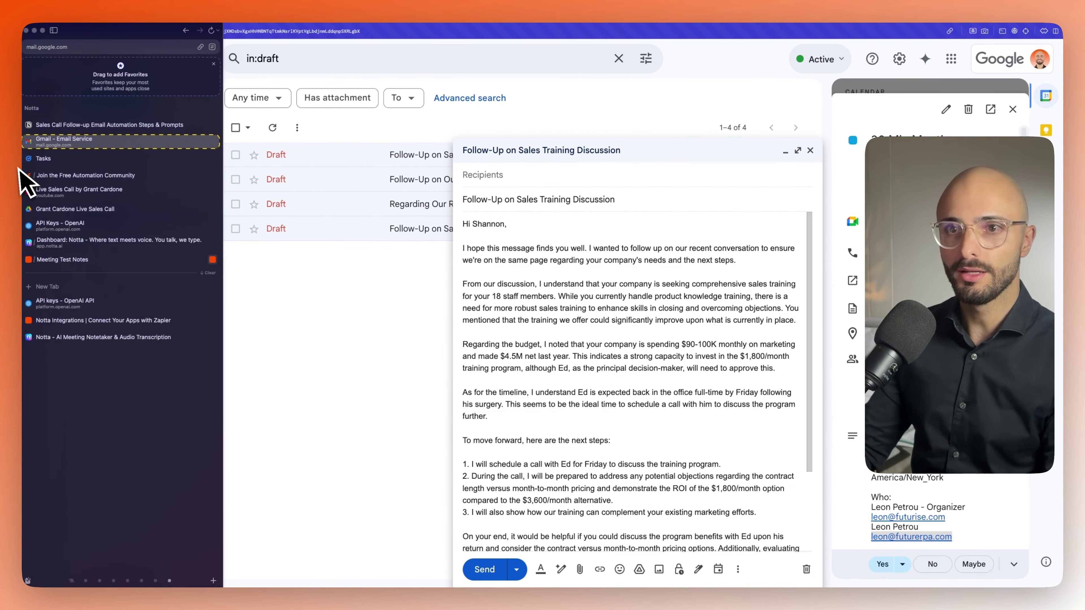
{"action": "left_click", "coordinate": [56, 158]}
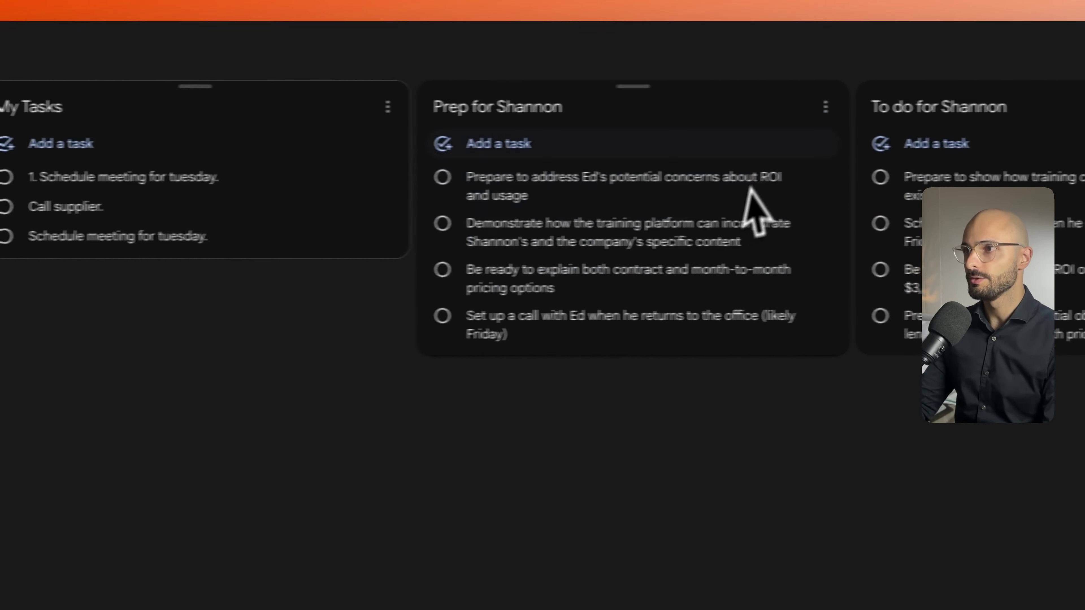